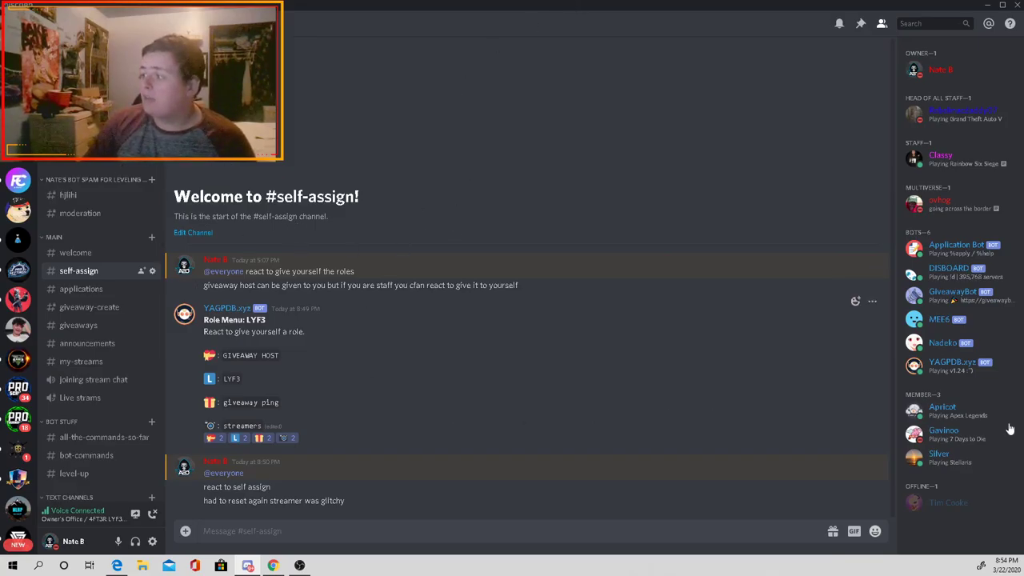
Step: View Gavinoo's and Apricot's member profiles, then close the popout
left_click(987, 440)
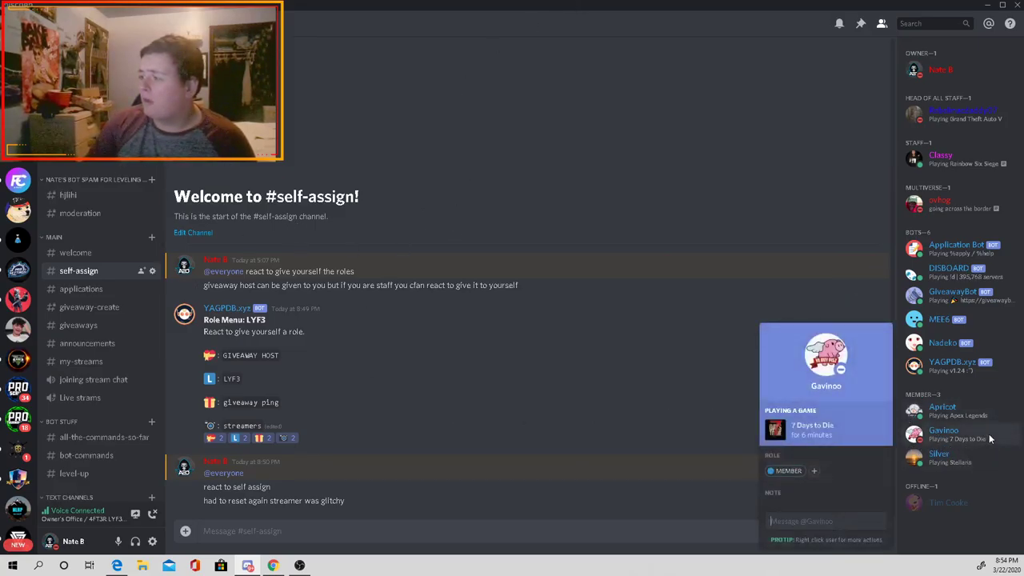
left_click(1008, 417)
left_click(1006, 437)
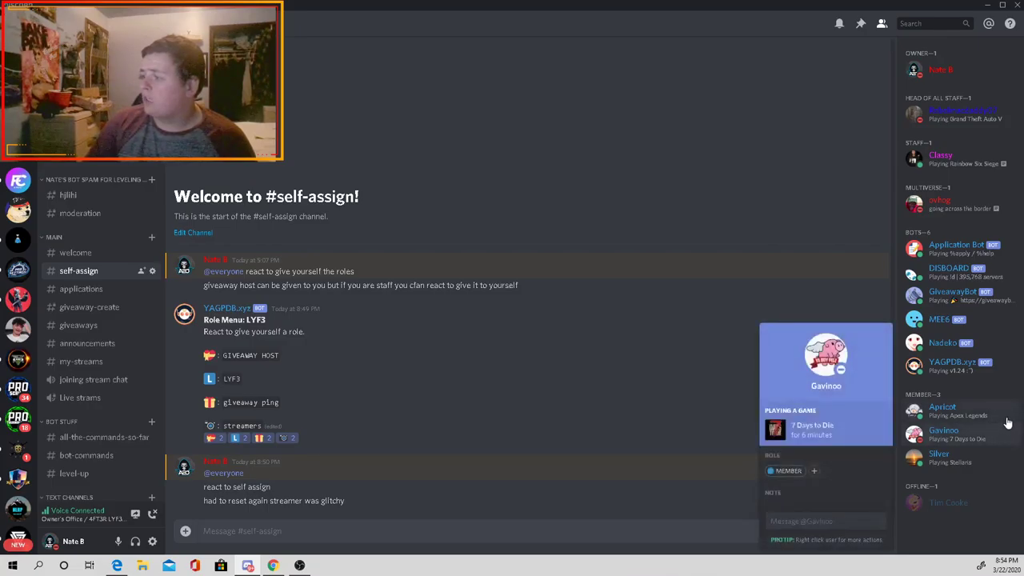
left_click(1008, 419)
left_click(1007, 433)
left_click(1007, 419)
left_click(1007, 422)
left_click(1007, 420)
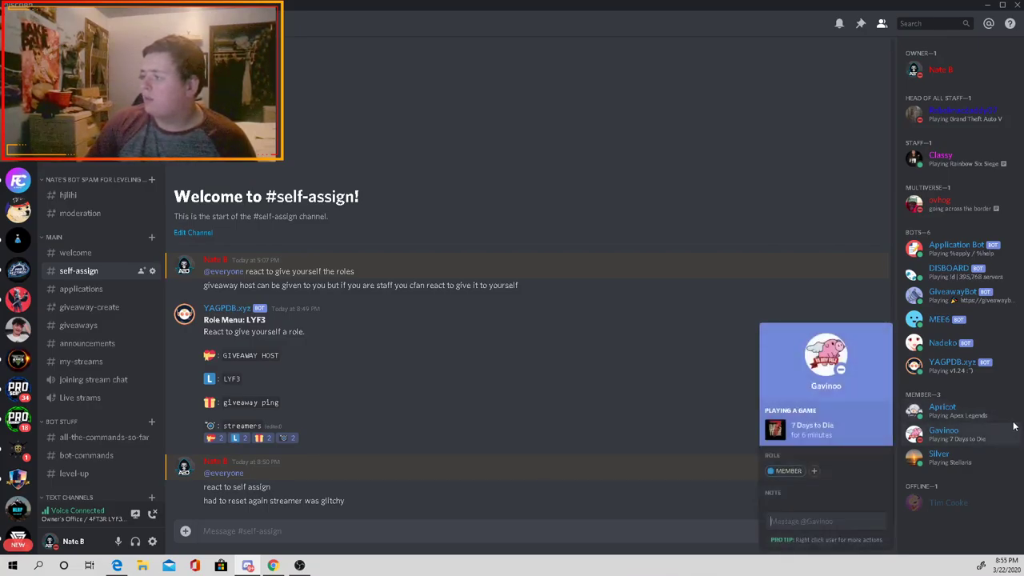
left_click(957, 522)
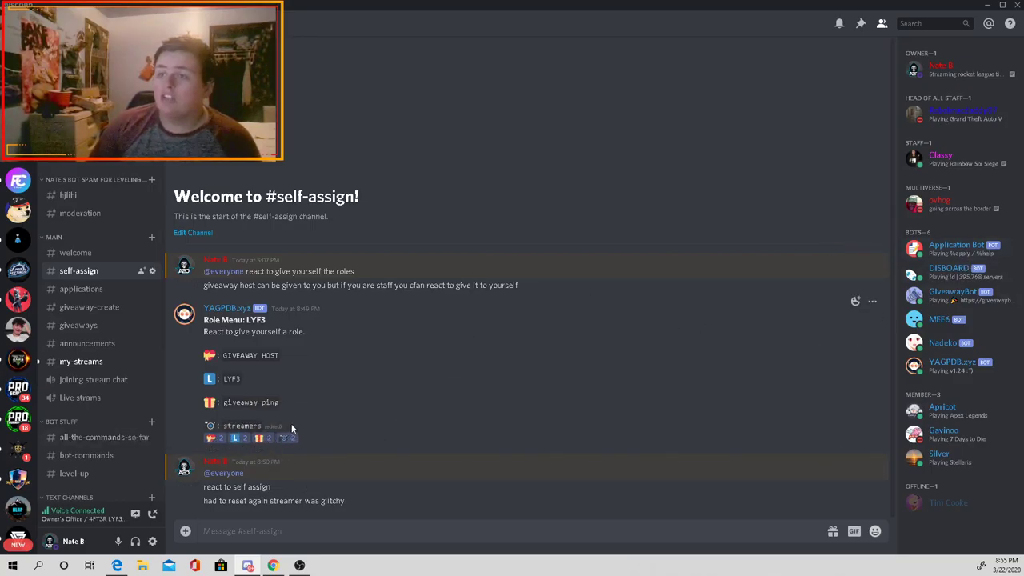
Step: Check the Application Bot, DISBOARD, GiveawayBot, MEE6, Nadeko and YAGPDB.xyz bot profiles, ending on Nadeko's card
left_click(946, 254)
left_click(945, 253)
left_click(949, 251)
left_click(947, 254)
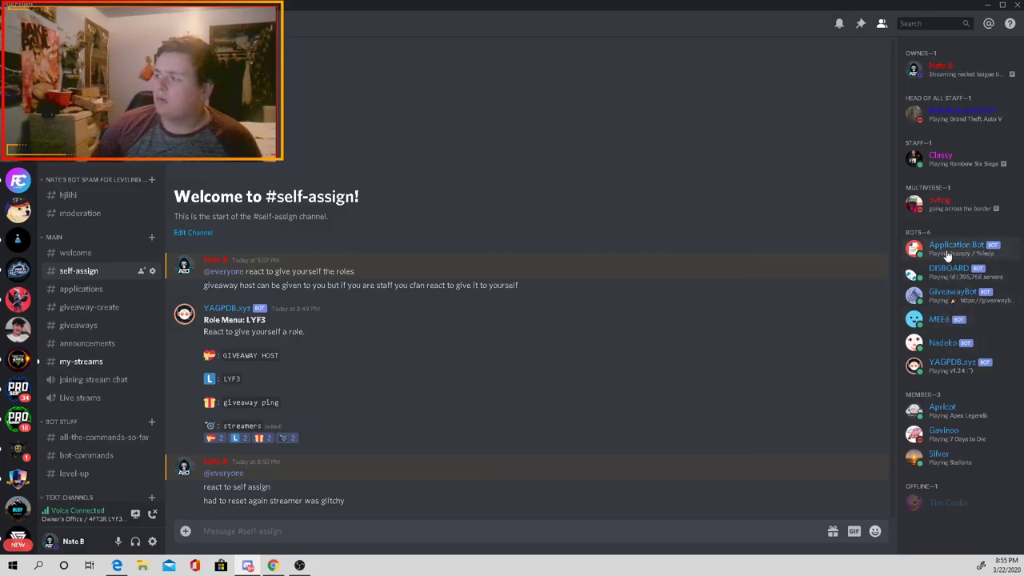
left_click(949, 280)
left_click(944, 301)
left_click(938, 321)
left_click(944, 342)
left_click(948, 361)
left_click(945, 344)
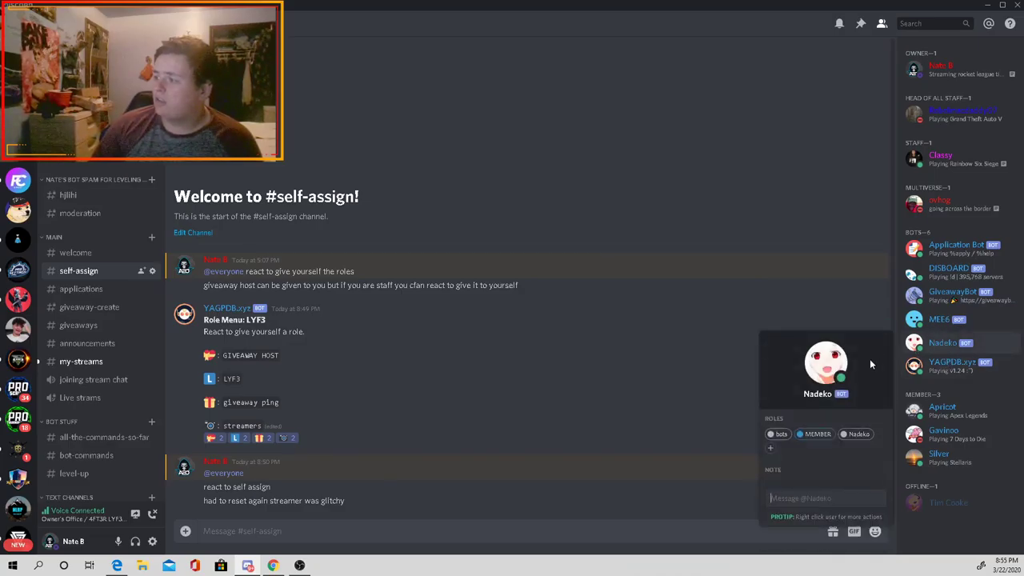
left_click(1018, 345)
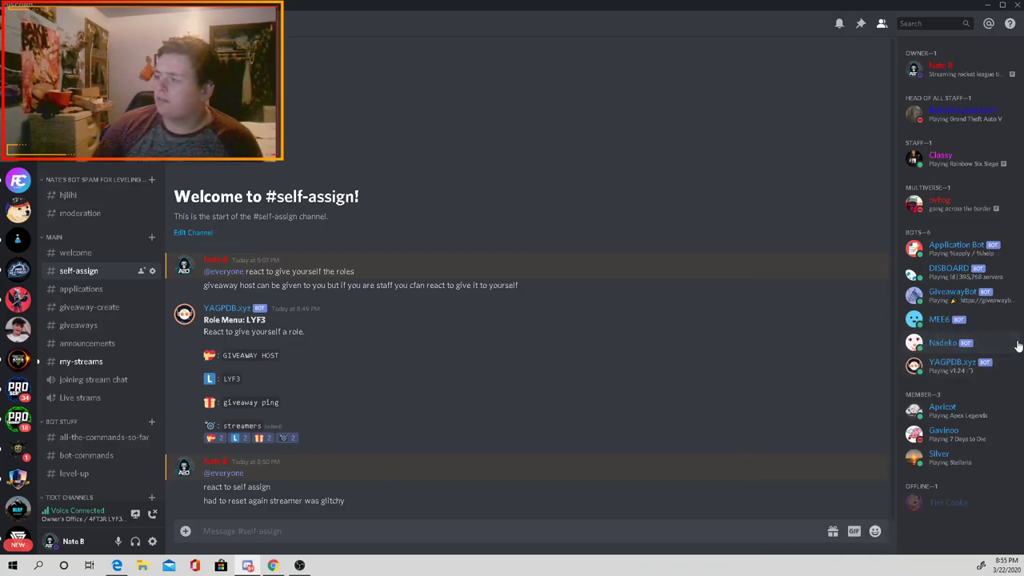
left_click(1018, 345)
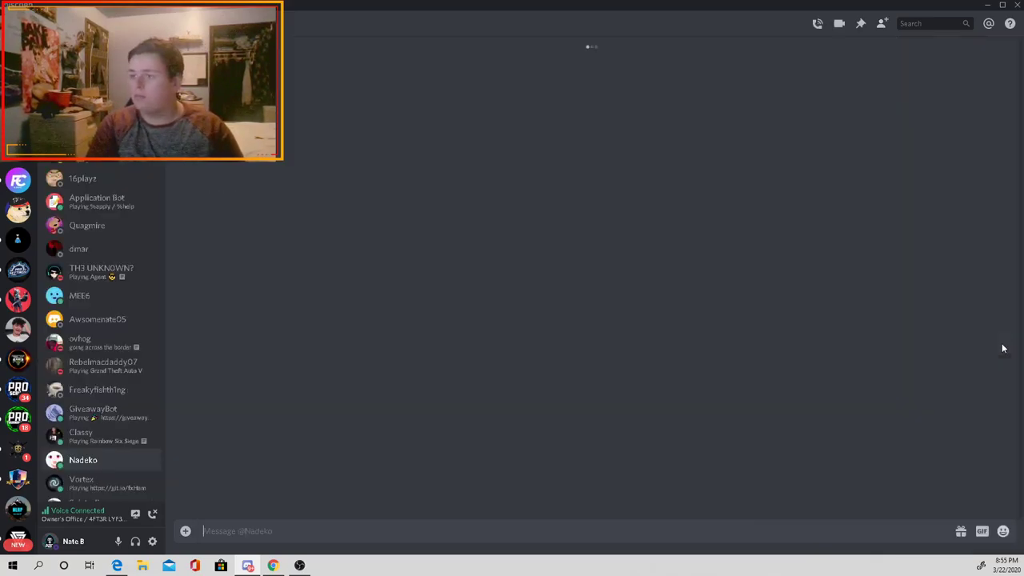
Step: Send Nadeko '.help' and '.modules' by direct message, then go to the server's #my-streams channel
key("Return")
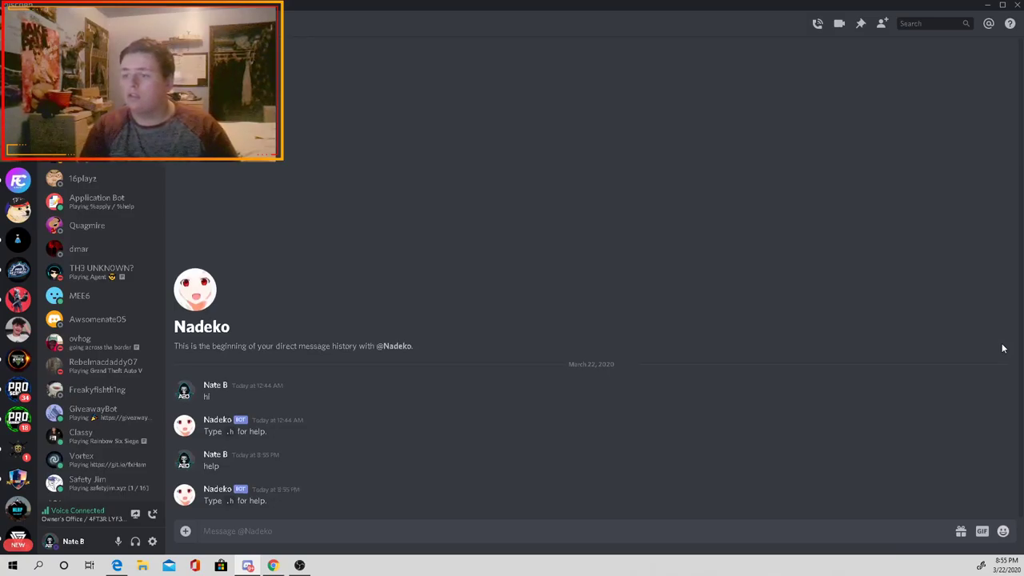
type(".help")
key("Return")
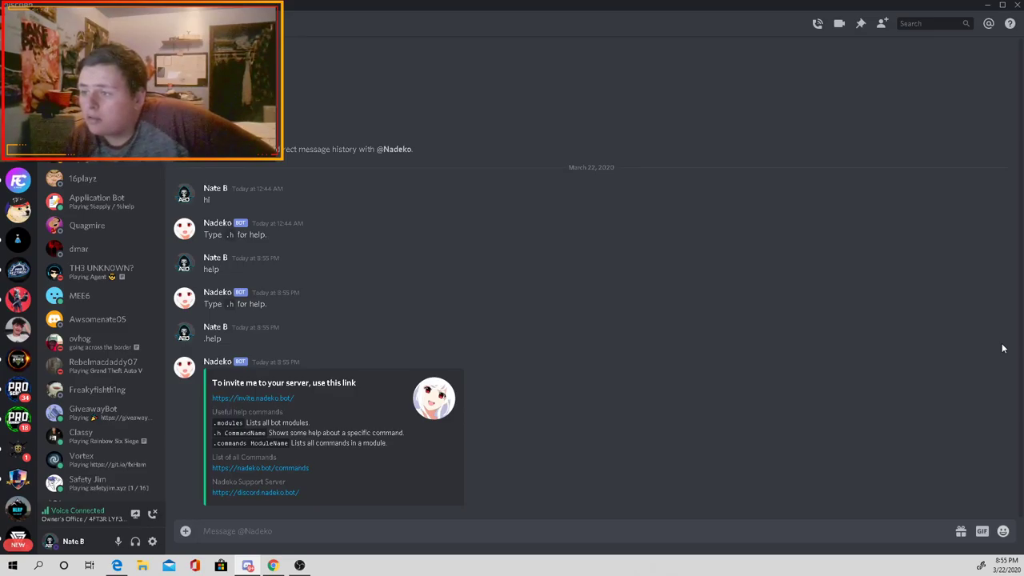
type(".mod")
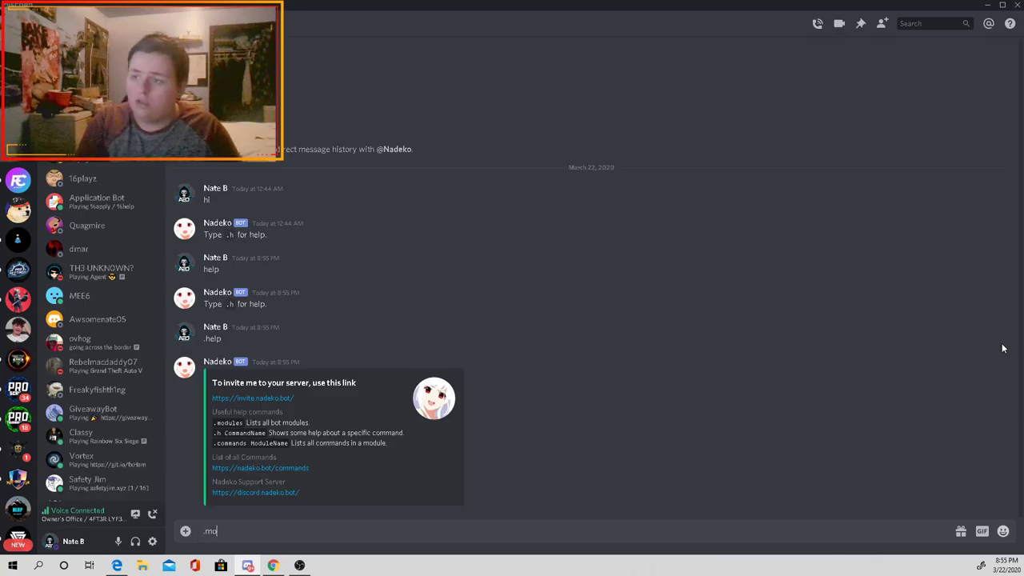
type("ules")
key("Return")
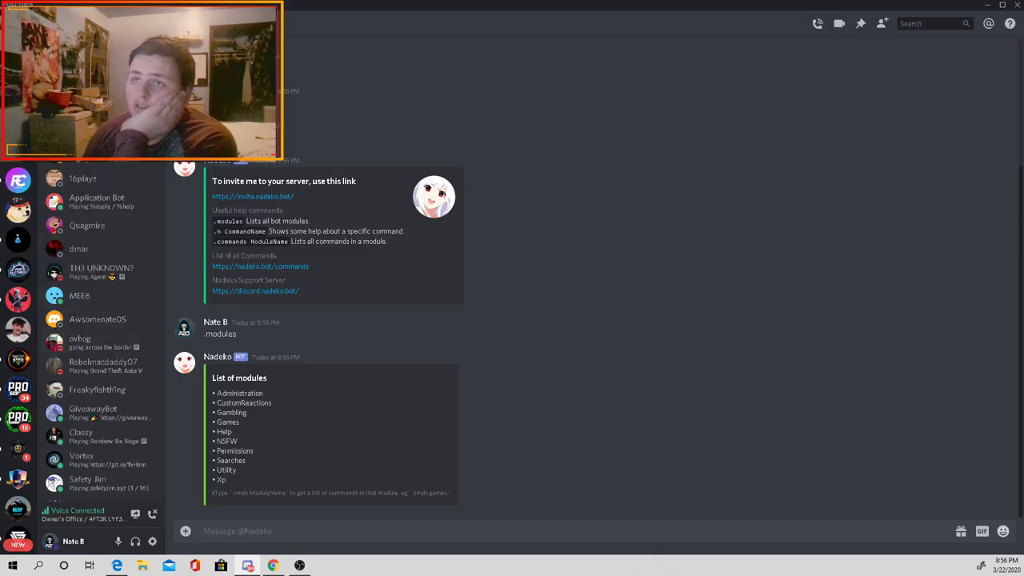
key("ctrl+alt+Down")
left_click(97, 364)
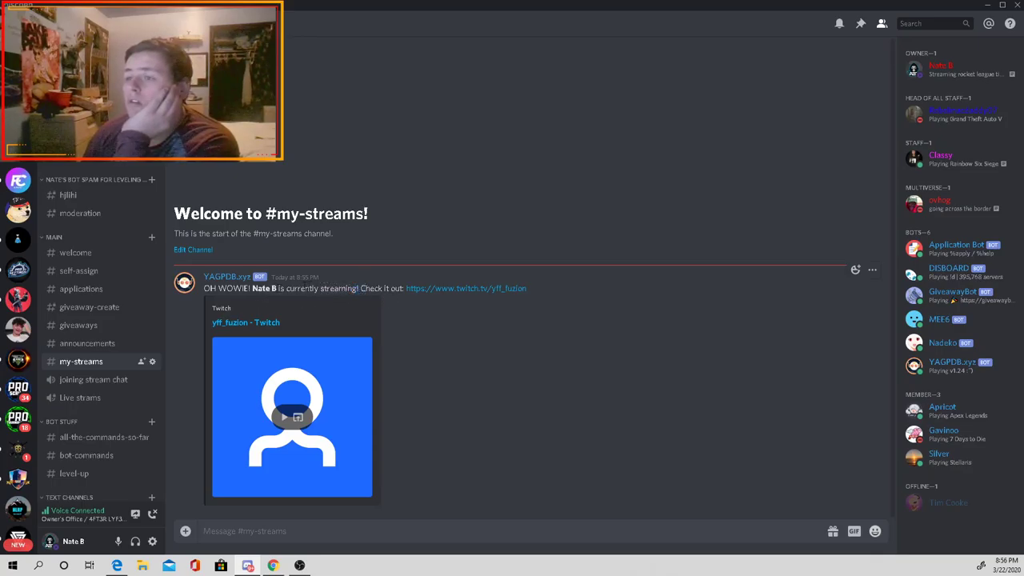
left_click(252, 322)
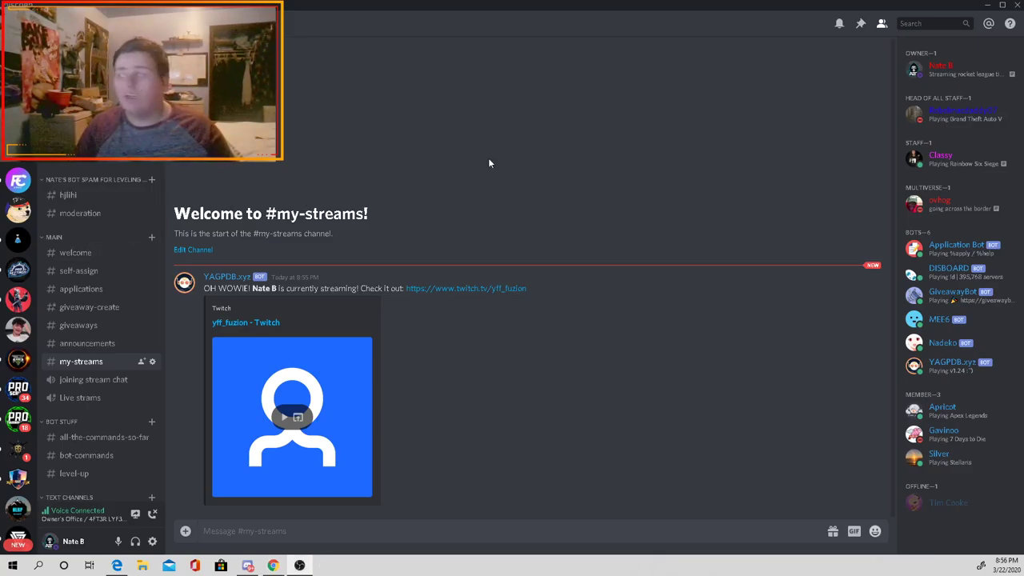
Step: Open the #welcome channel and scroll down through it
left_click(105, 257)
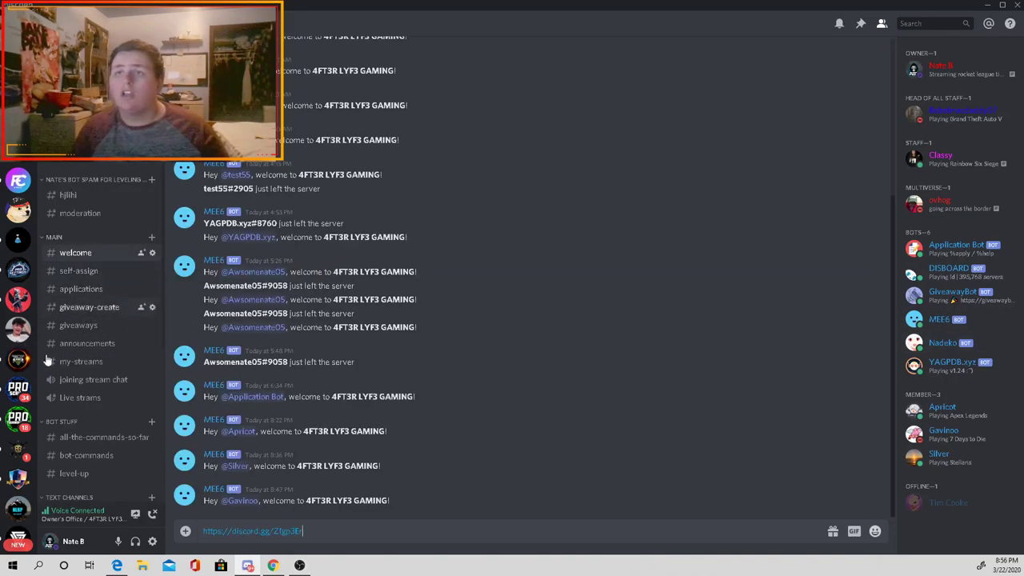
scroll(22, 430, "down", 5)
scroll(22, 432, "down", 5)
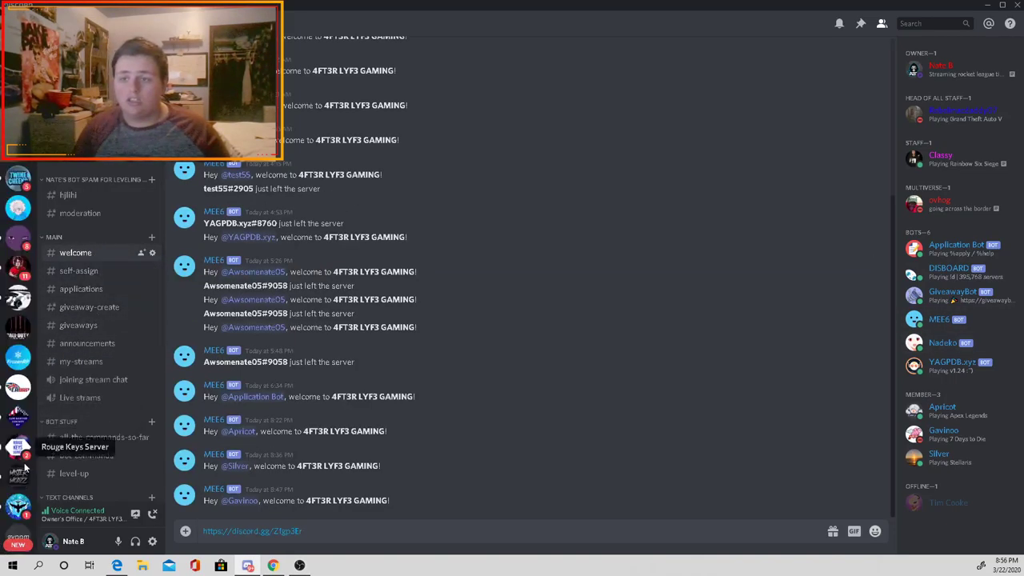
Step: Create a new server named 'Test' and dismiss the invite friends window
left_click(19, 510)
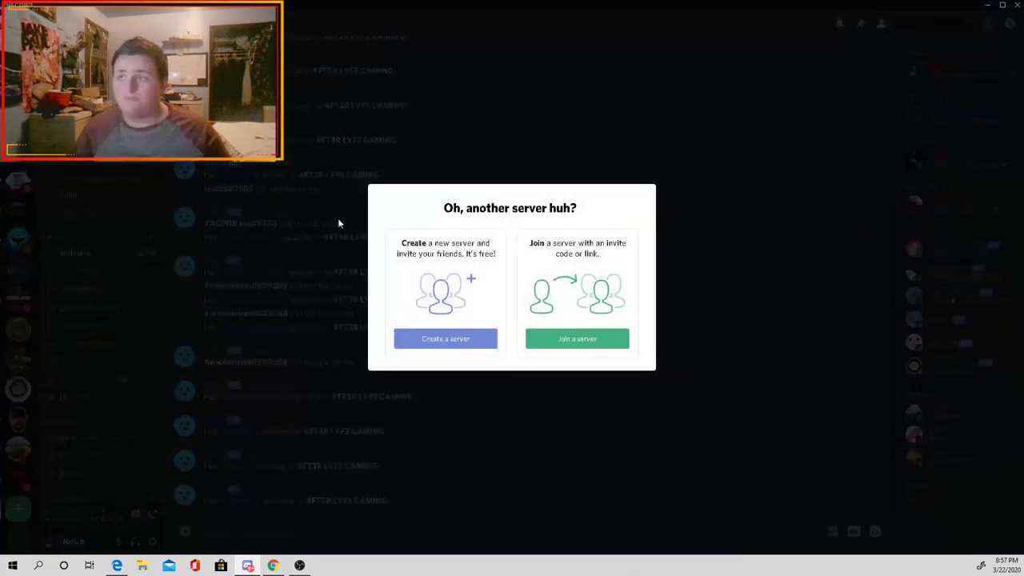
left_click(446, 339)
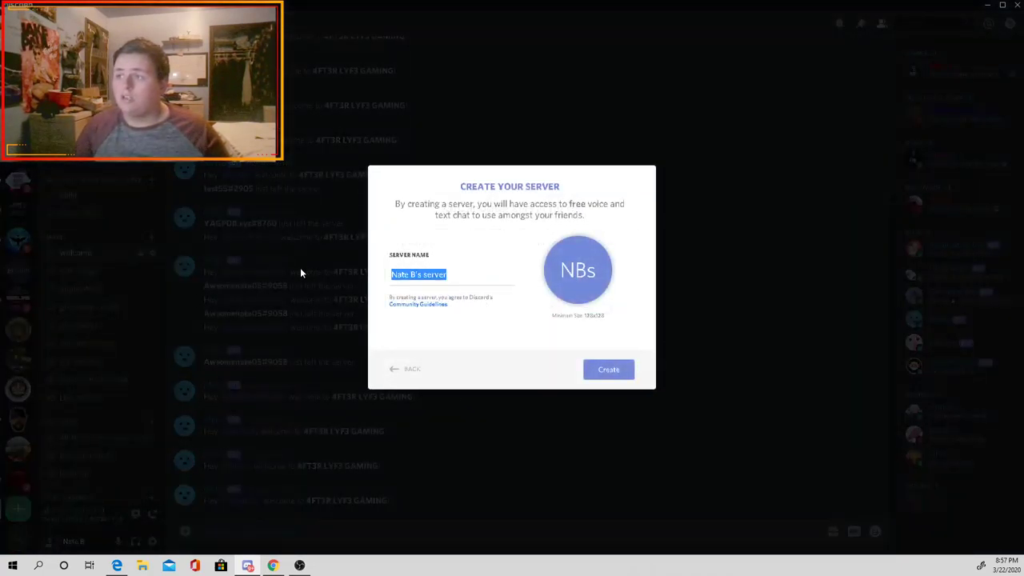
type("C")
key("BackSpace")
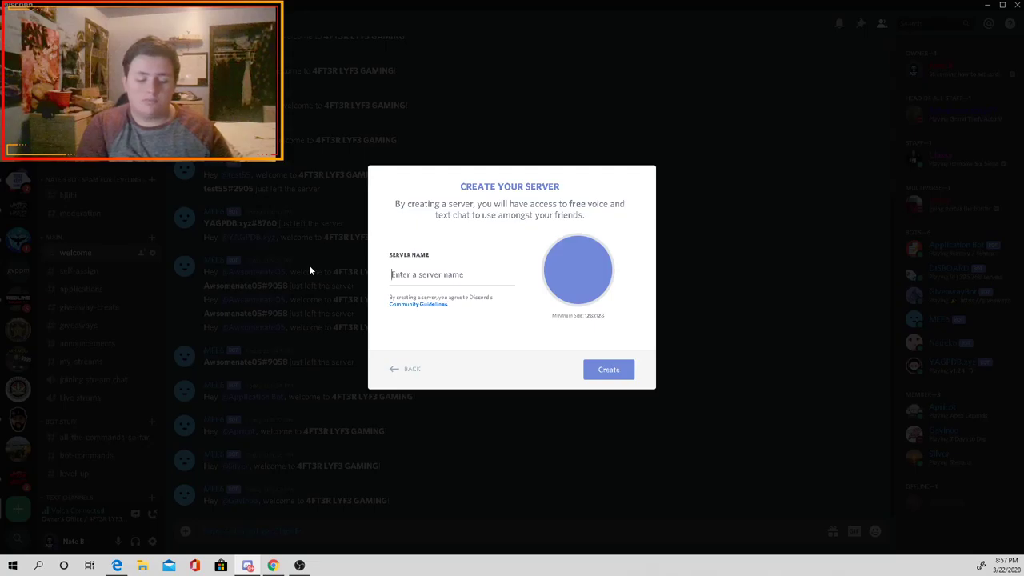
type("Test")
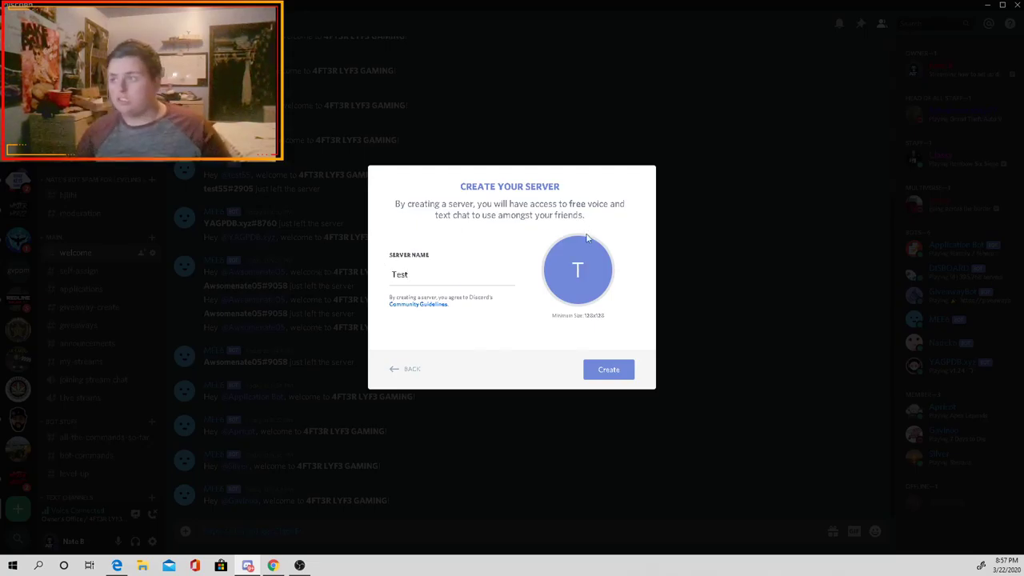
left_click(626, 378)
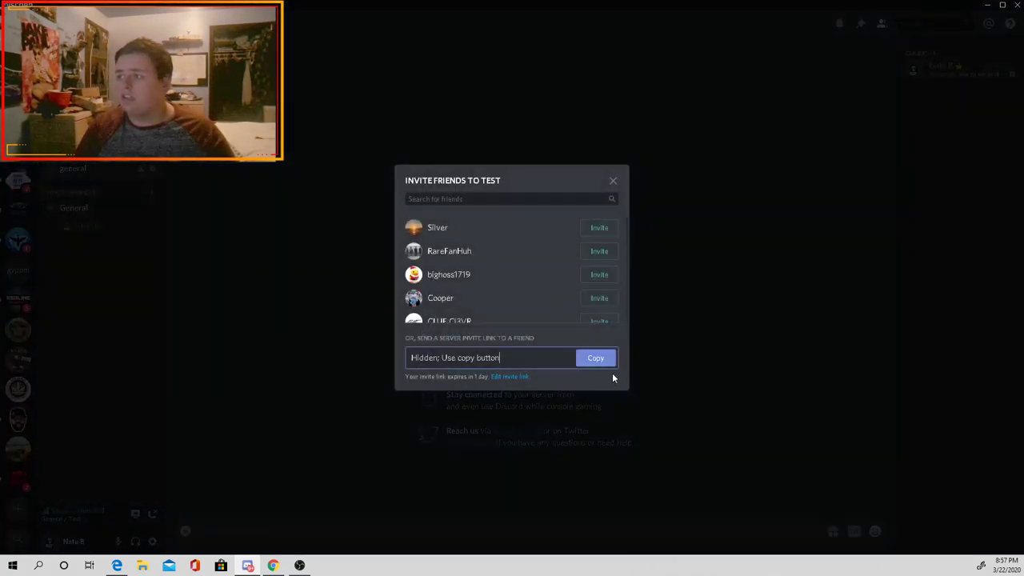
left_click(613, 181)
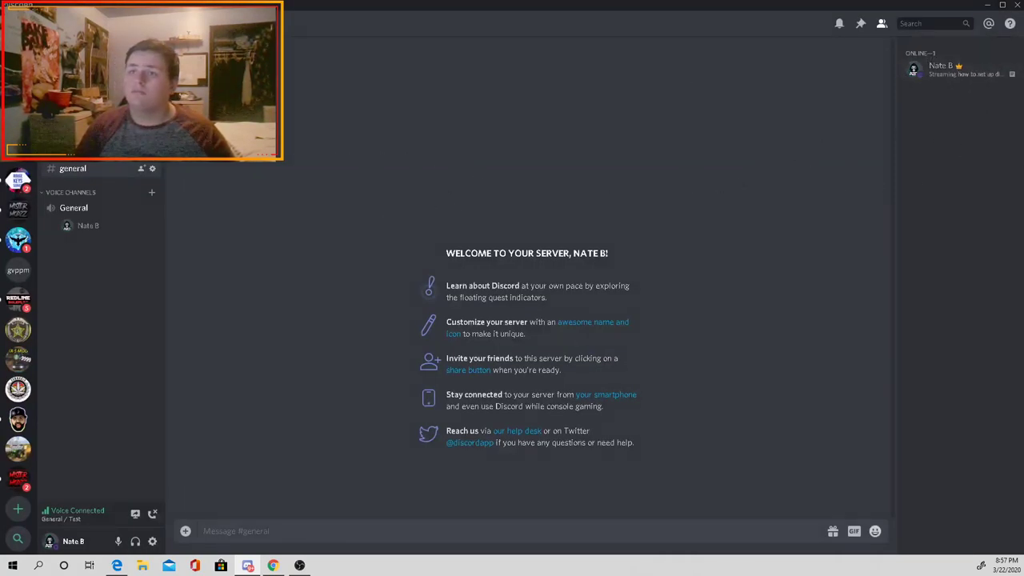
Step: Open a friend's direct message conversation and select part of its text
scroll(18, 360, "down", 10)
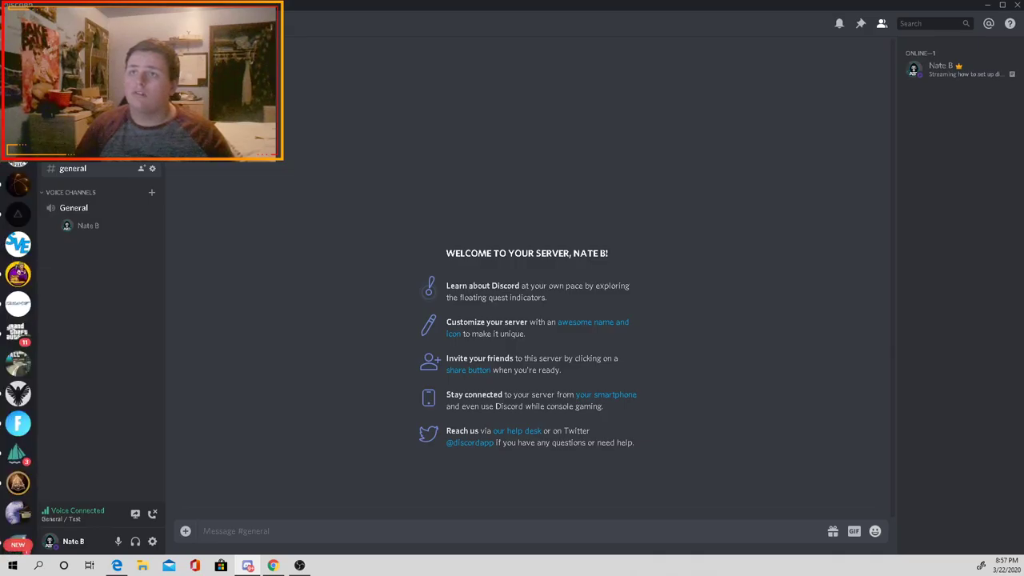
scroll(17, 360, "up", 3)
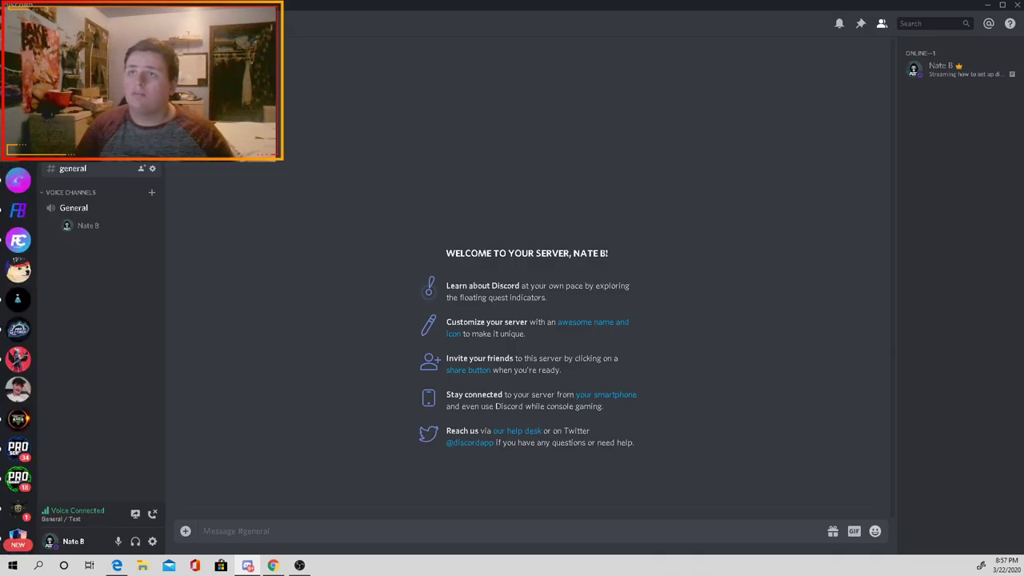
left_click(18, 150)
left_click_drag(227, 452, 340, 466)
left_click(216, 487)
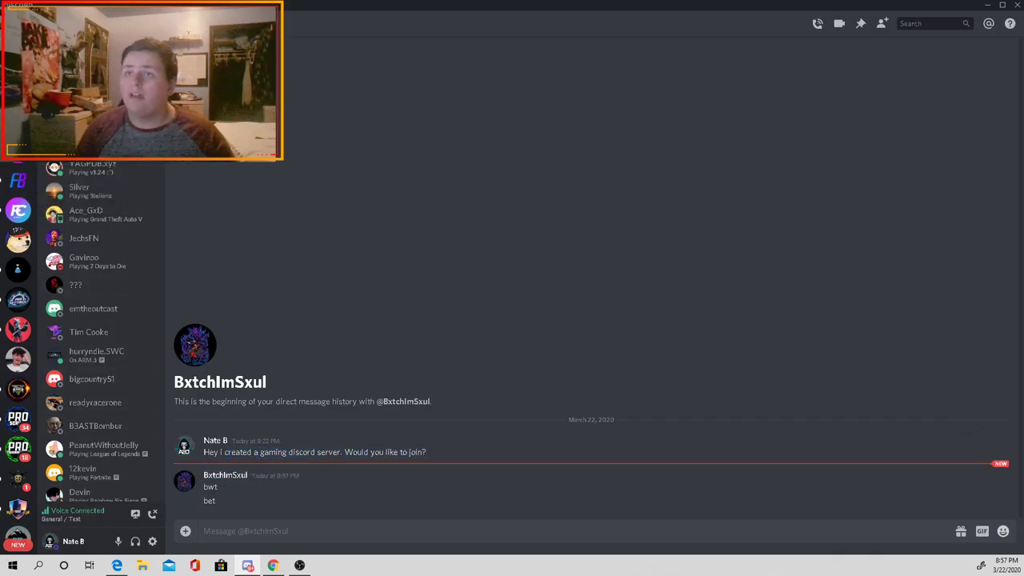
Step: Copy the 4FT3R LYF3 GAMING server's invite link and send it to the friend, followed by 'there'
left_click(18, 150)
left_click(117, 364)
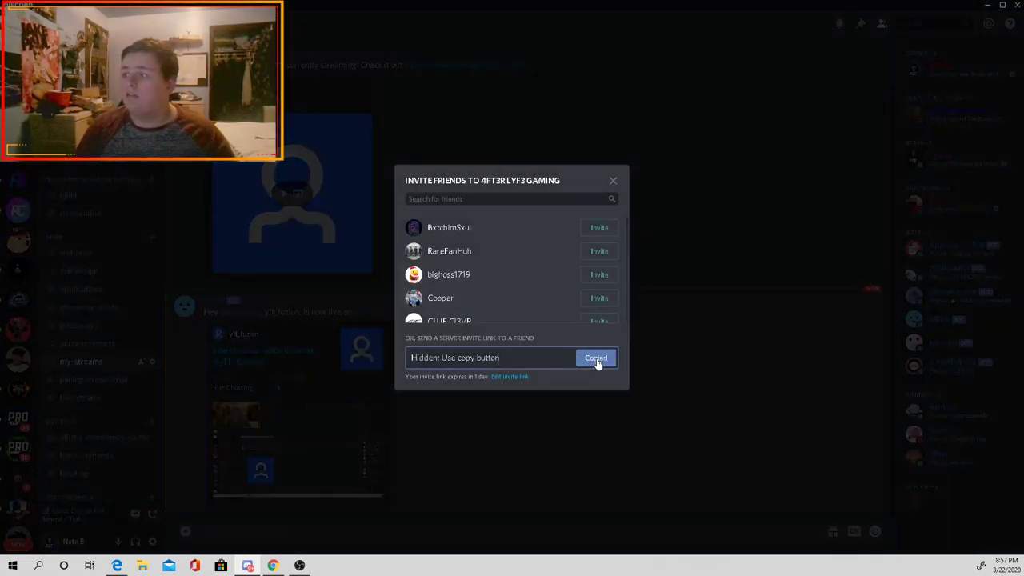
left_click(595, 357)
left_click(311, 56)
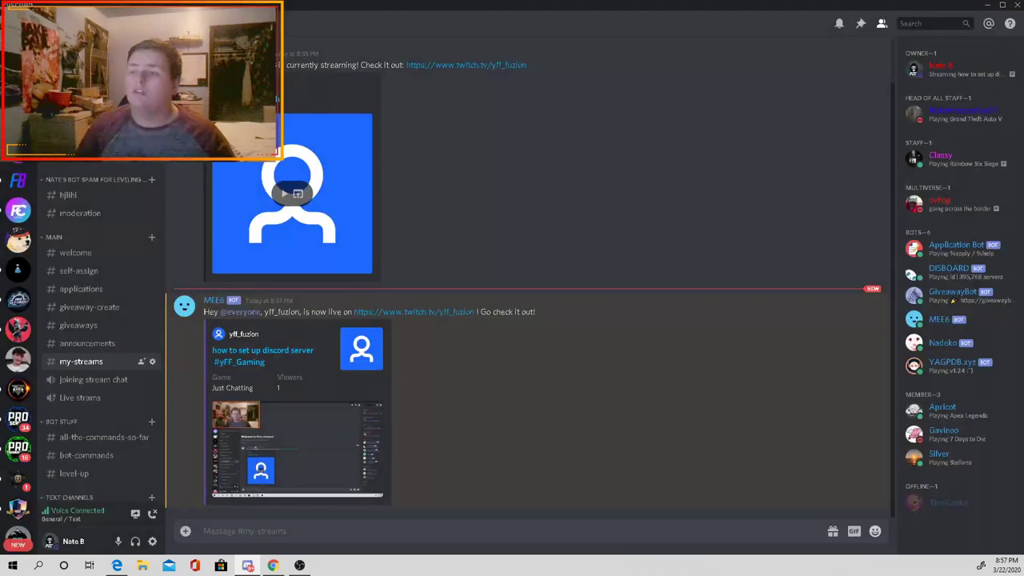
key("alt+Left")
key("ctrl+v")
key("Return")
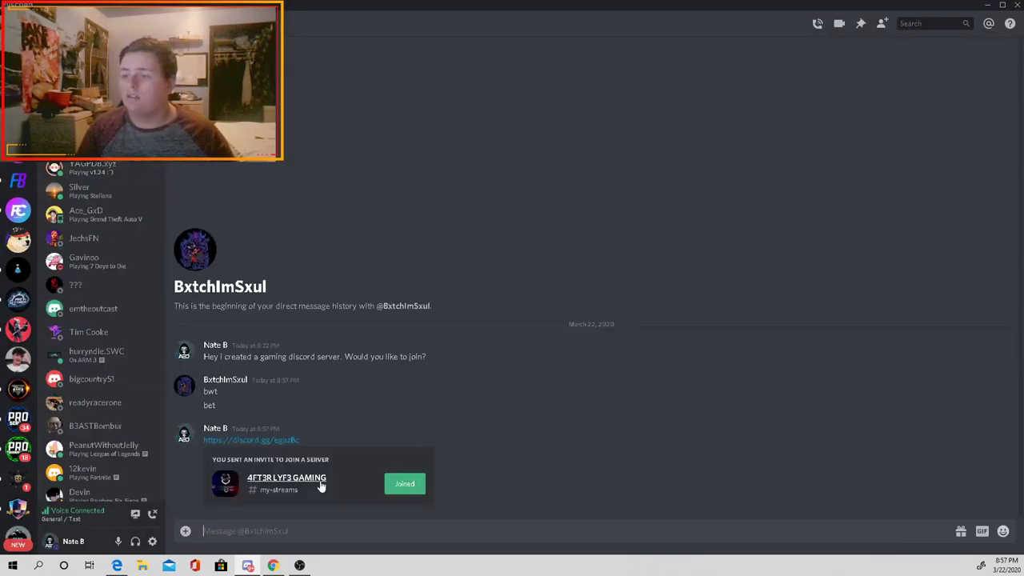
type("there")
key("Return")
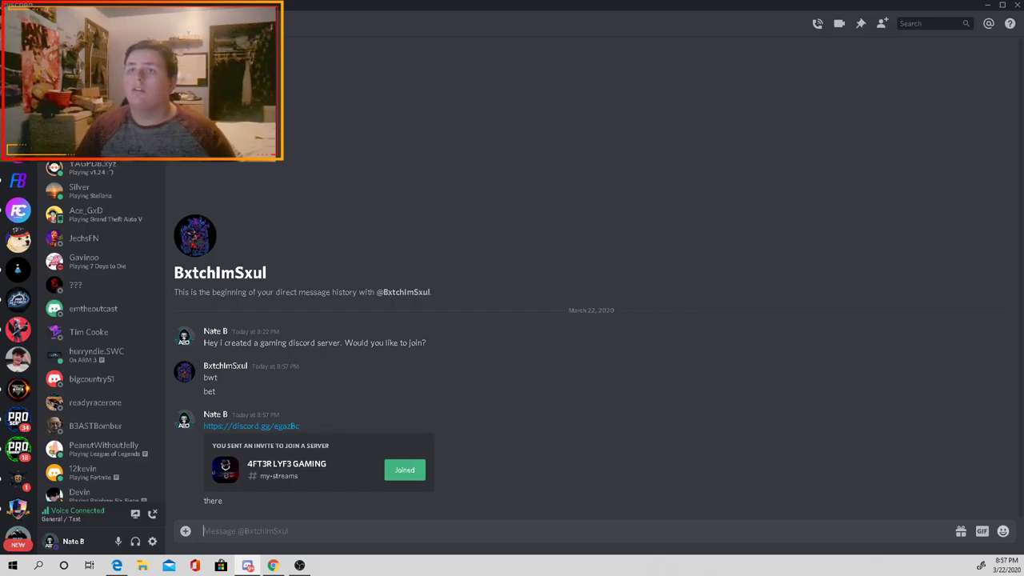
Step: Join the gaming server's Owner's Office voice channel, then return to Test's #general
left_click(251, 425)
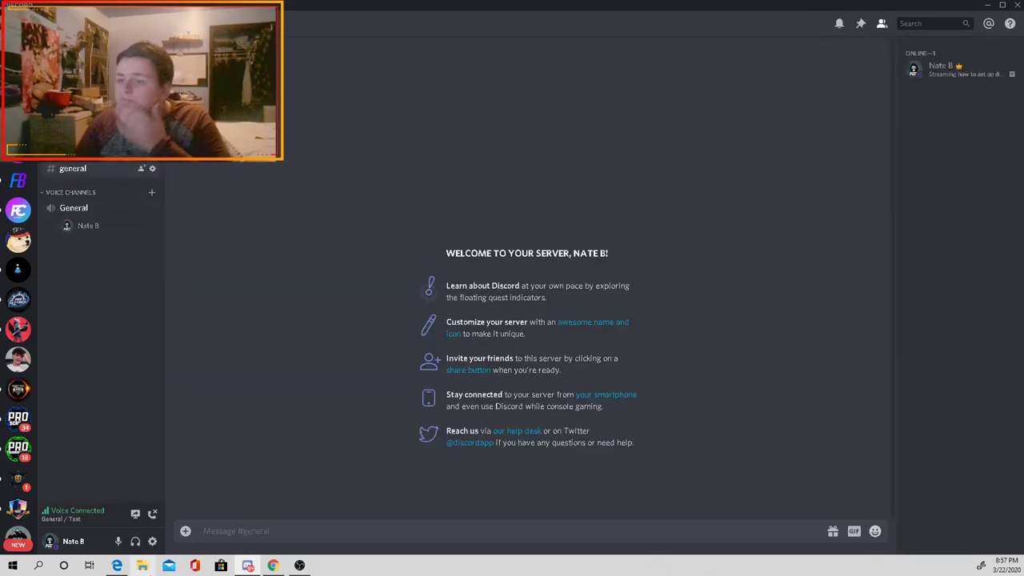
left_click(18, 180)
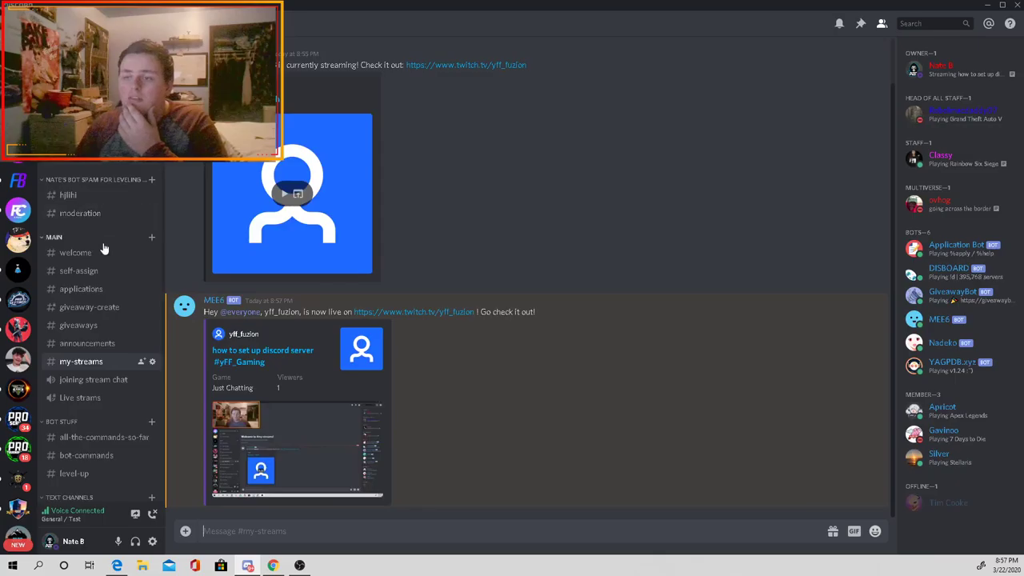
scroll(104, 250, "down", 3)
left_click(117, 484)
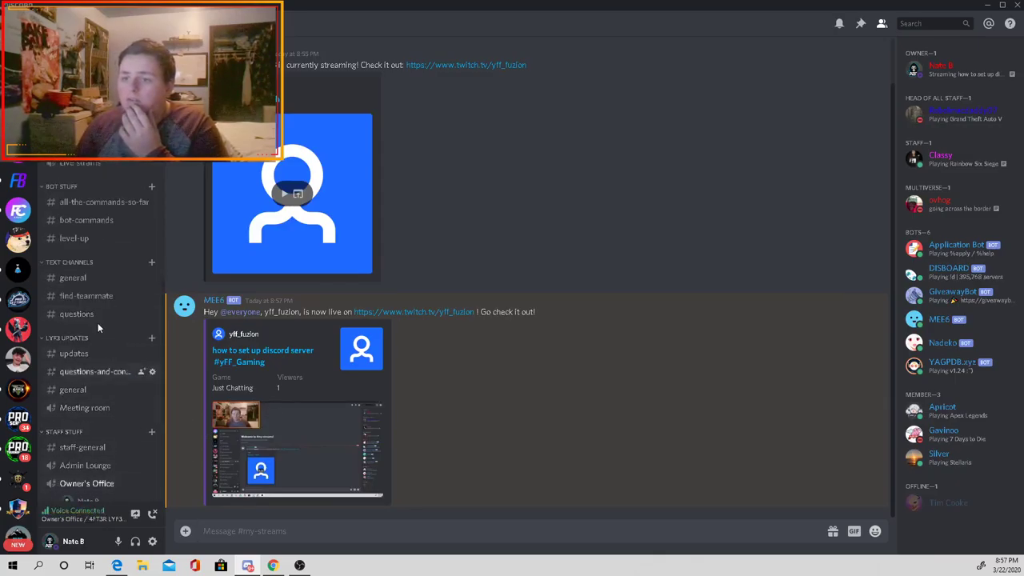
left_click(18, 120)
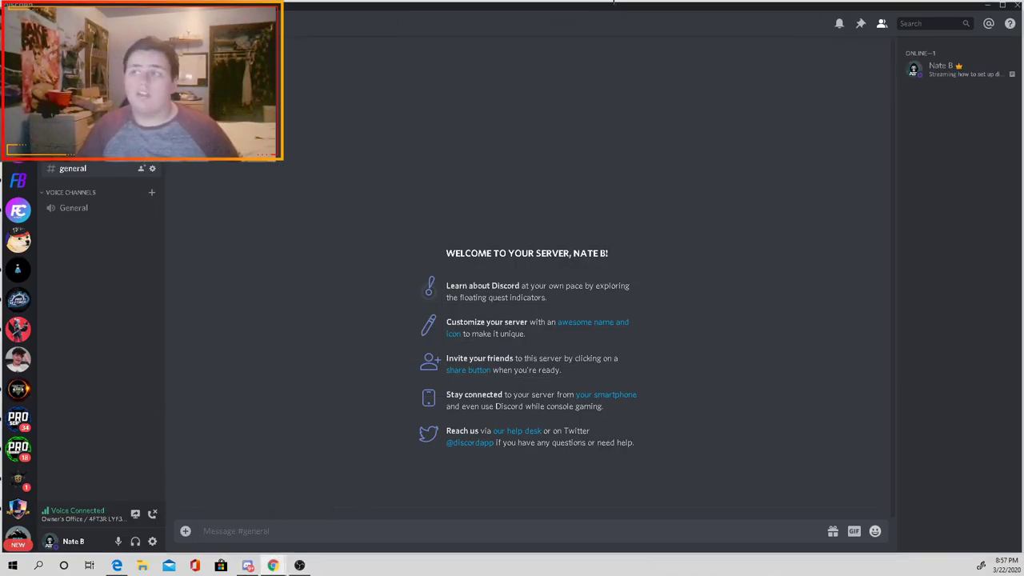
Step: In Chrome, search Google for 'formsdiscord' and open the top.gg bot listing to reach MEE6
key("alt+Tab")
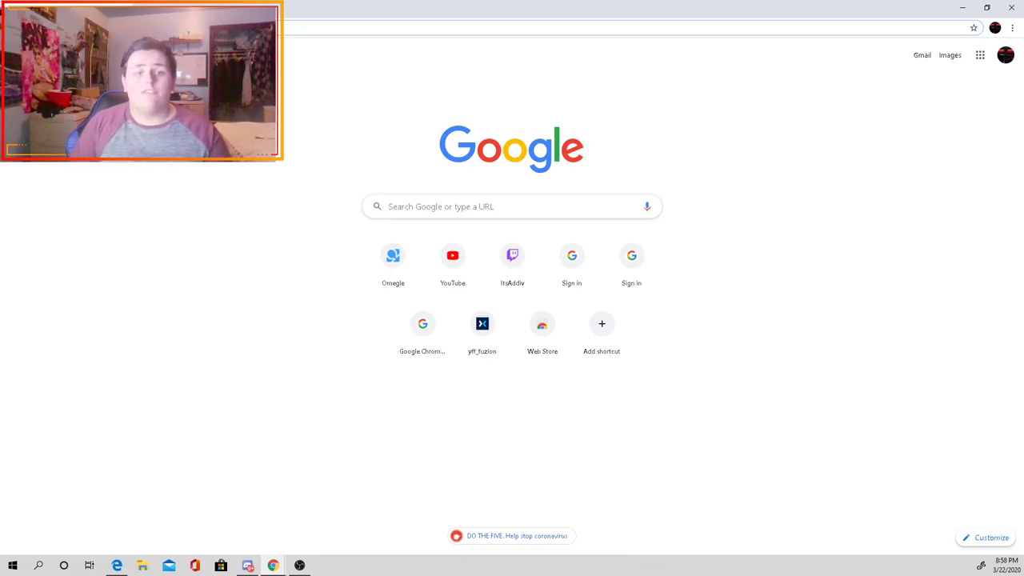
left_click(450, 206)
type("forms")
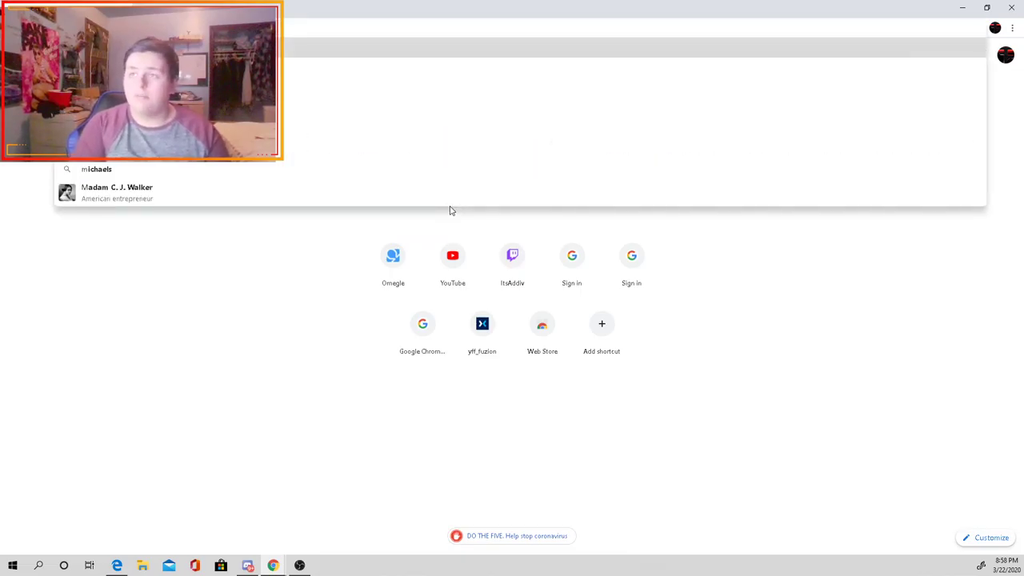
type("discord")
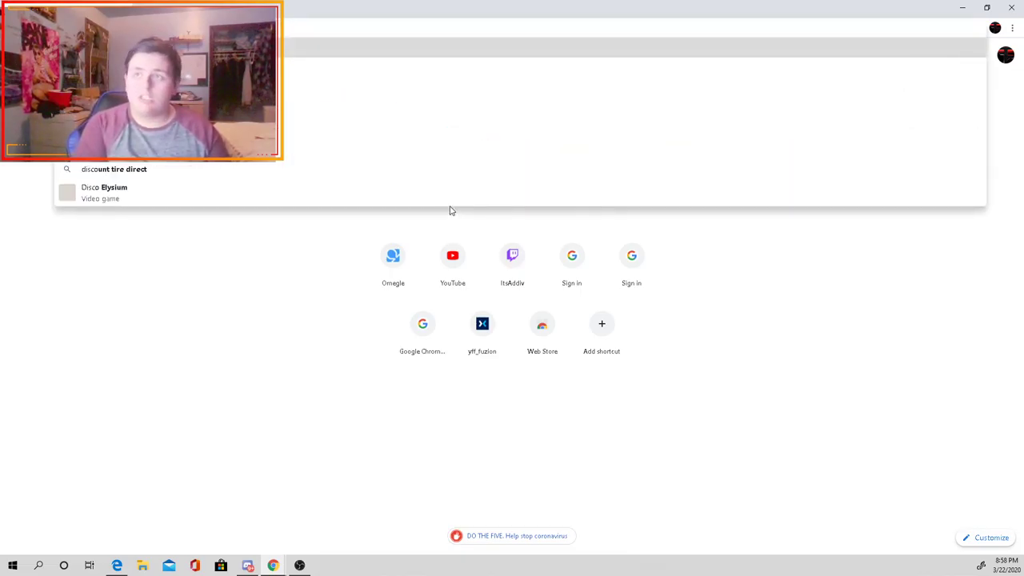
key("Return")
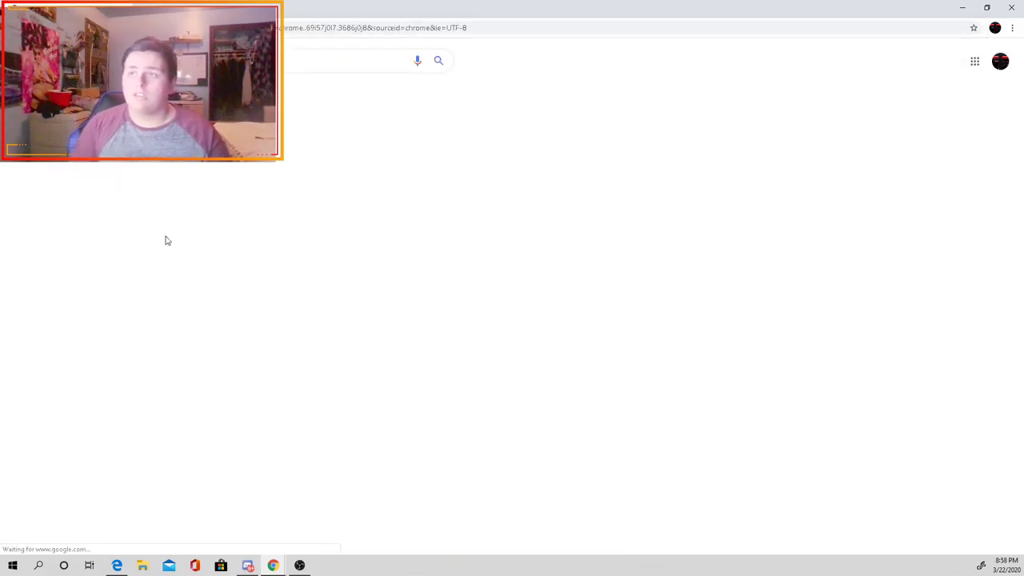
left_click(162, 152)
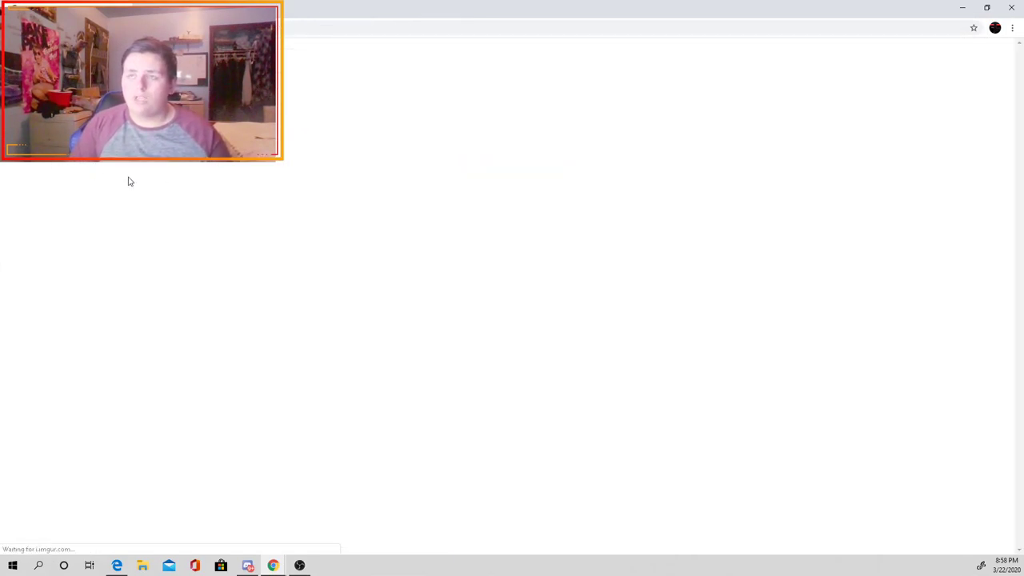
scroll(290, 341, "down", 7)
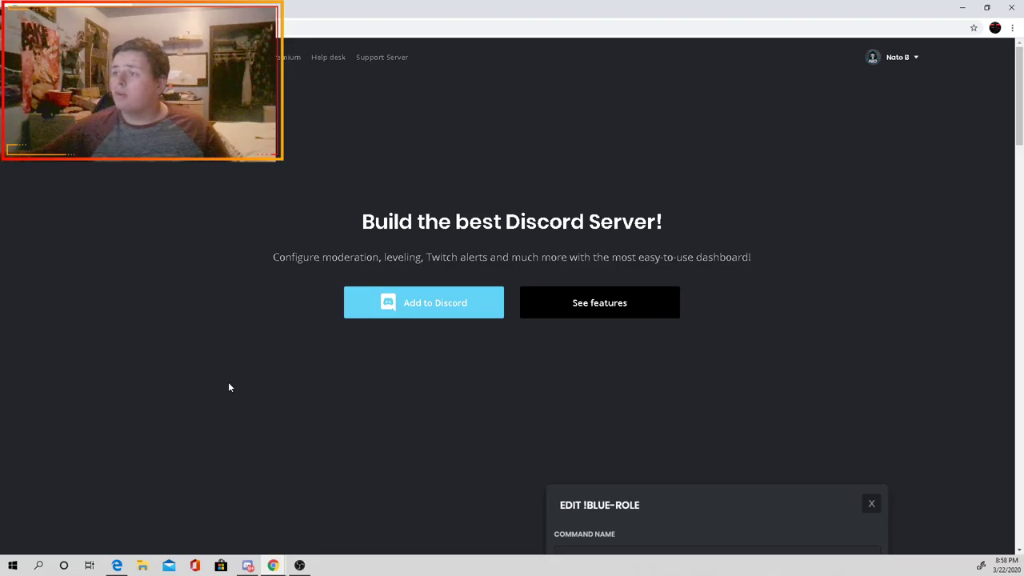
Step: Add MEE6 to the Test server, authorize its permissions and pass the reCAPTCHA check
left_click(434, 303)
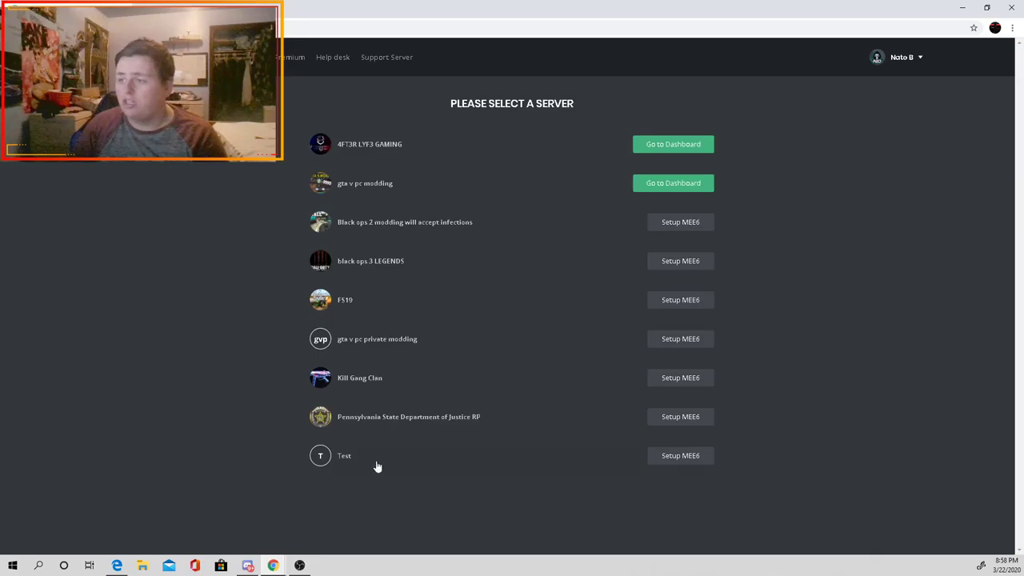
left_click(377, 466)
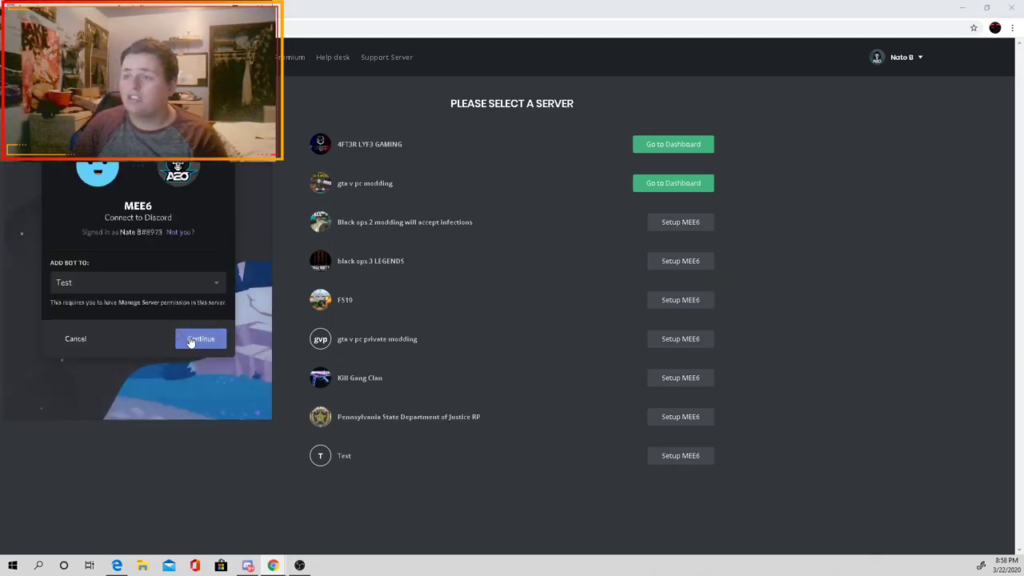
left_click(200, 339)
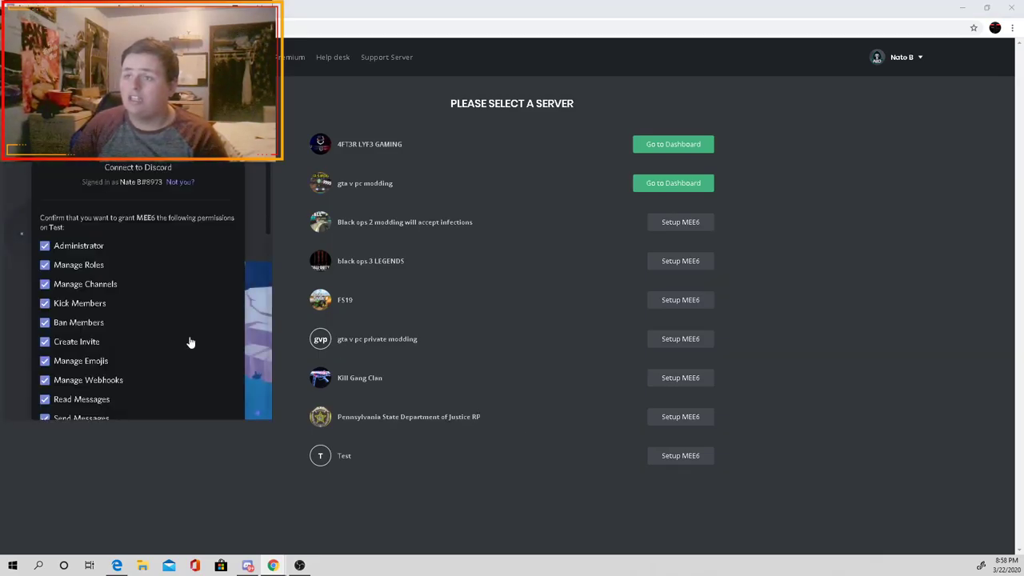
scroll(139, 286, "down", 3)
scroll(138, 289, "down", 3)
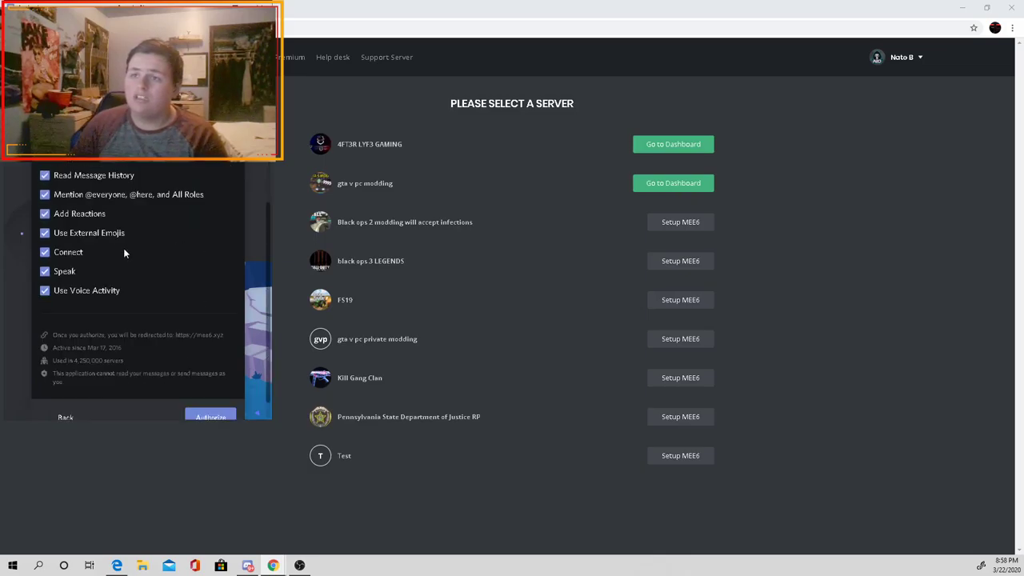
scroll(140, 342, "down", 2)
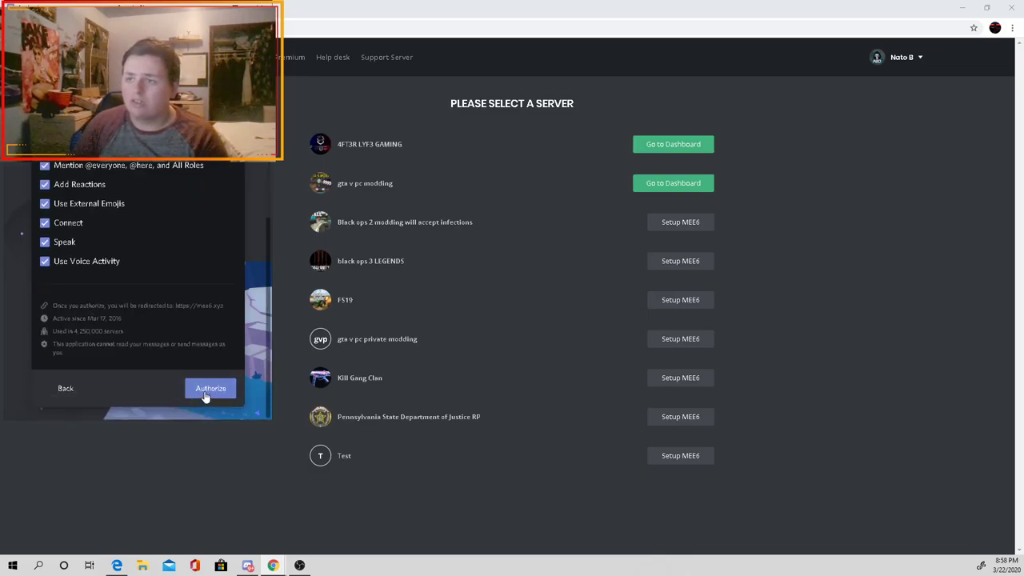
left_click(206, 392)
left_click(75, 318)
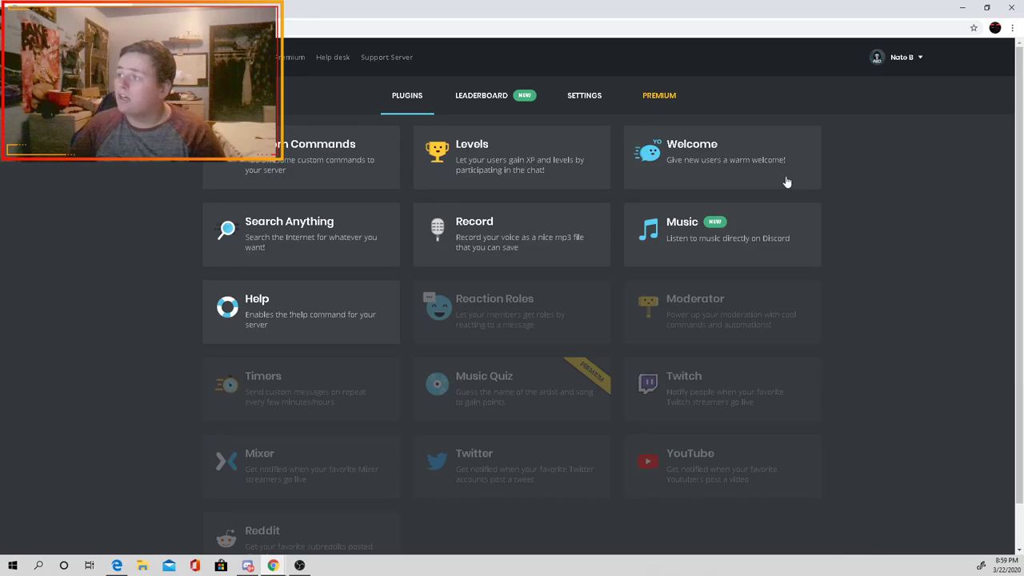
Step: Enable the Welcome plugin's 'Send a message when a user joins' option, then return to Discord
left_click(719, 172)
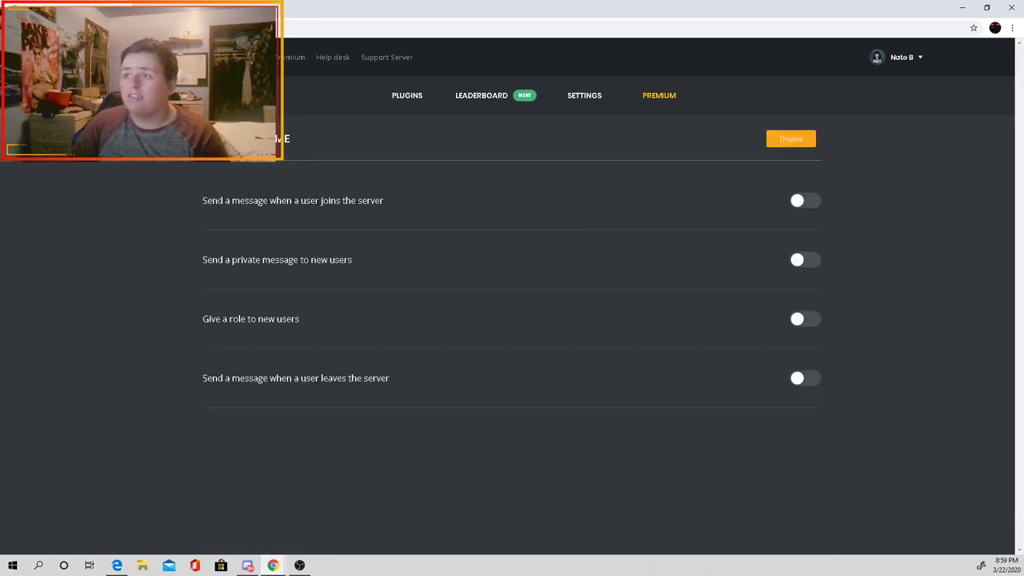
left_click(797, 201)
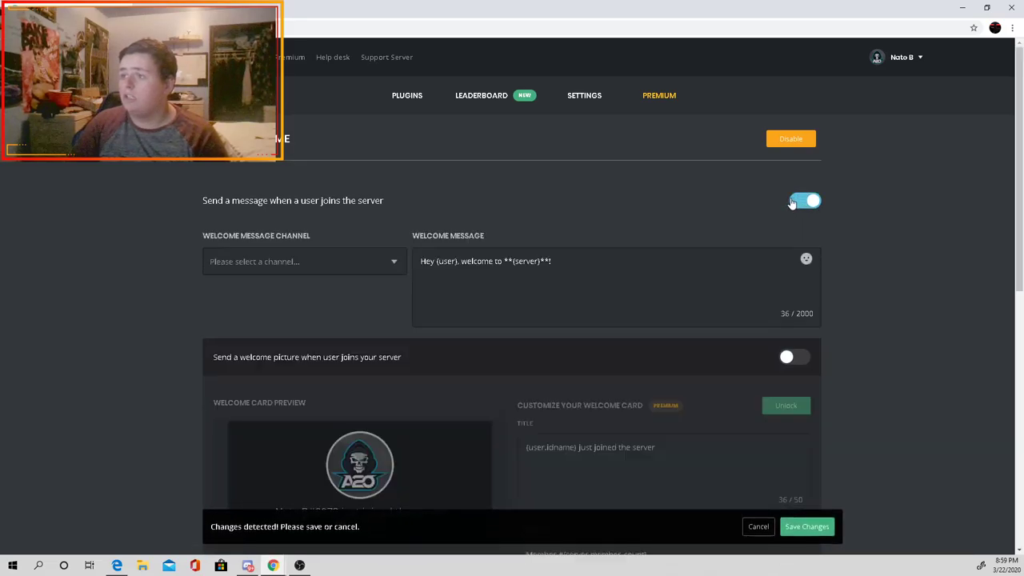
mouse_move(299, 564)
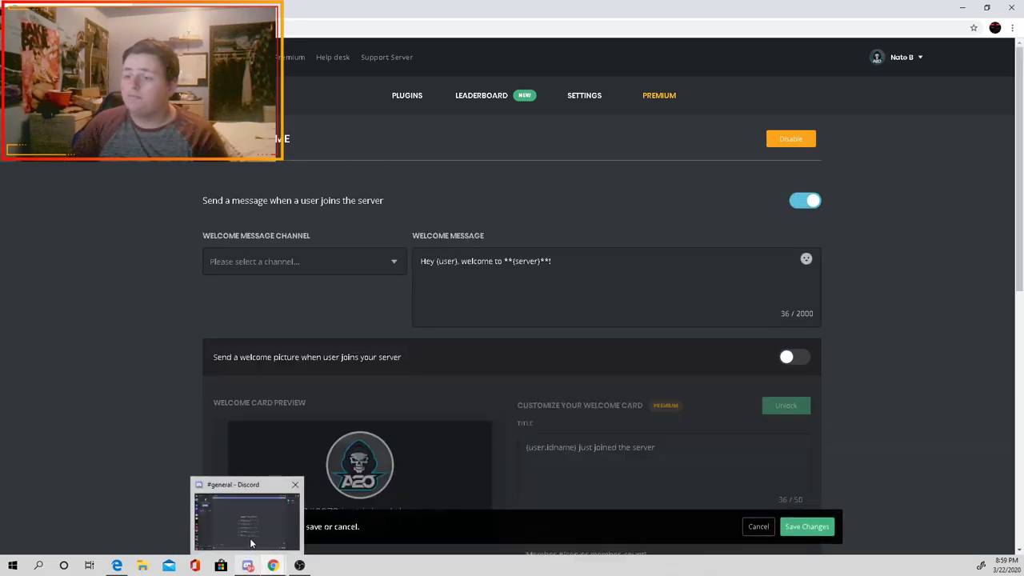
left_click(252, 516)
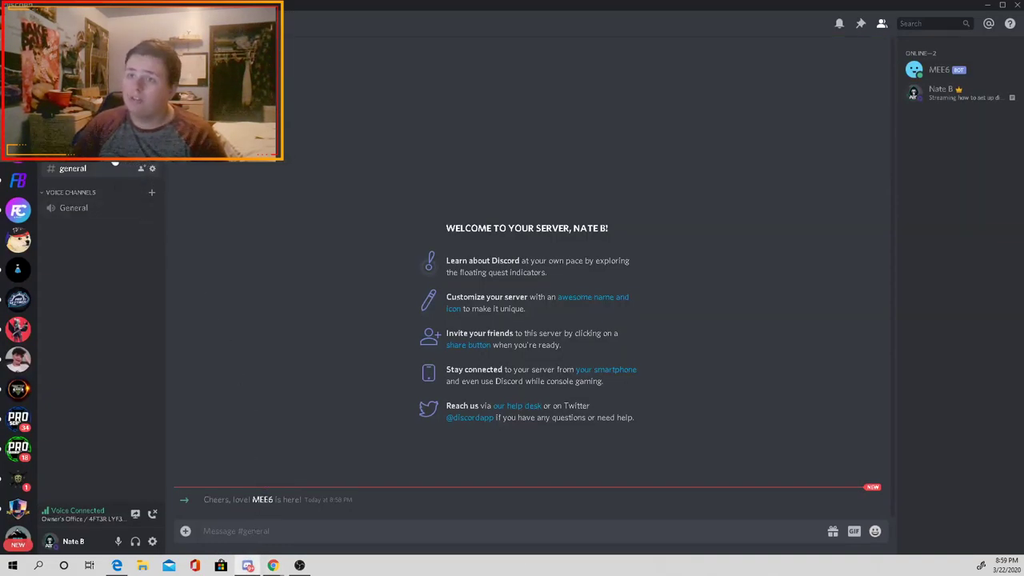
Step: Delete the Text Channels category and the #general channel from the Test server
right_click(108, 164)
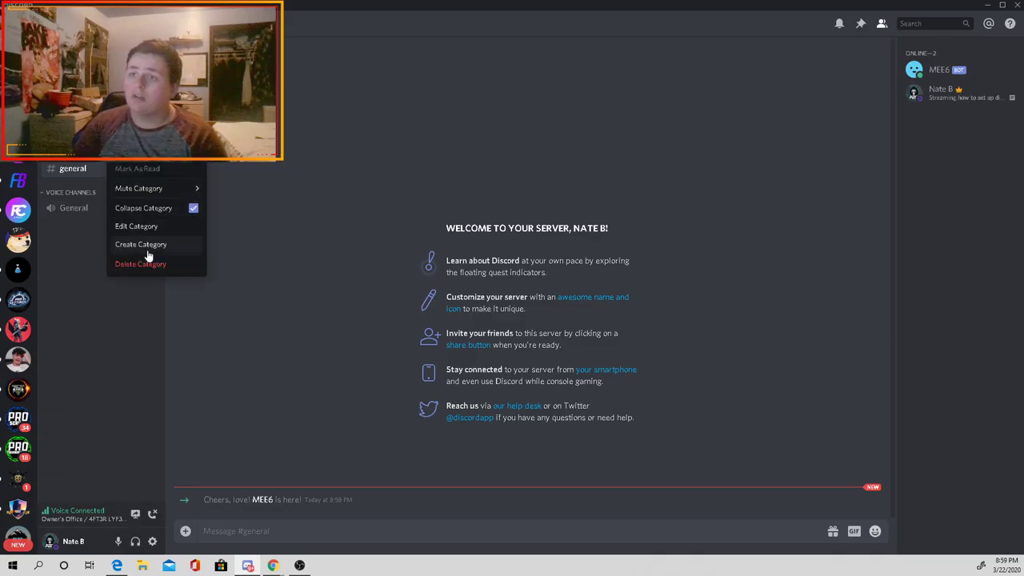
left_click(148, 263)
left_click(577, 310)
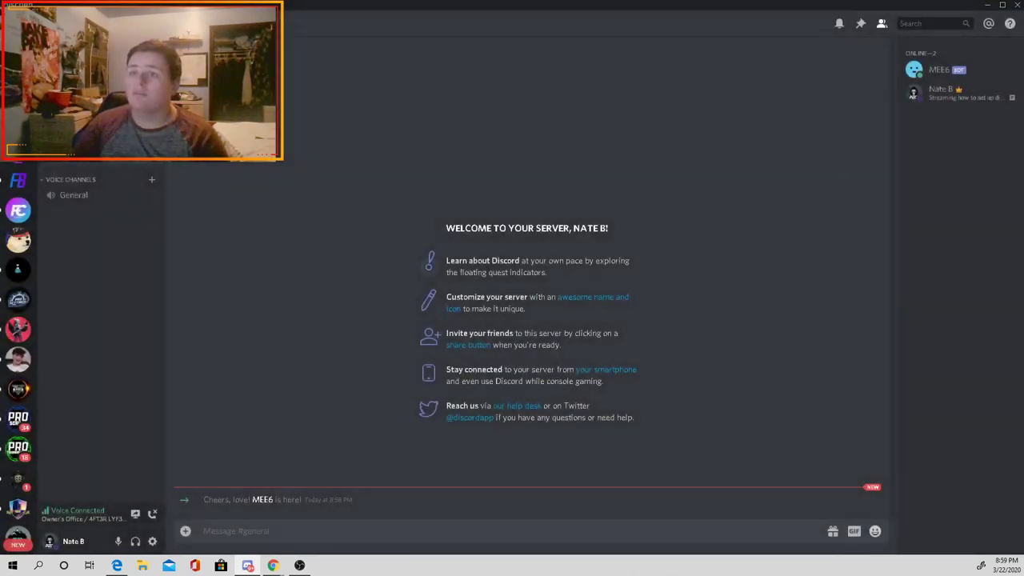
right_click(89, 162)
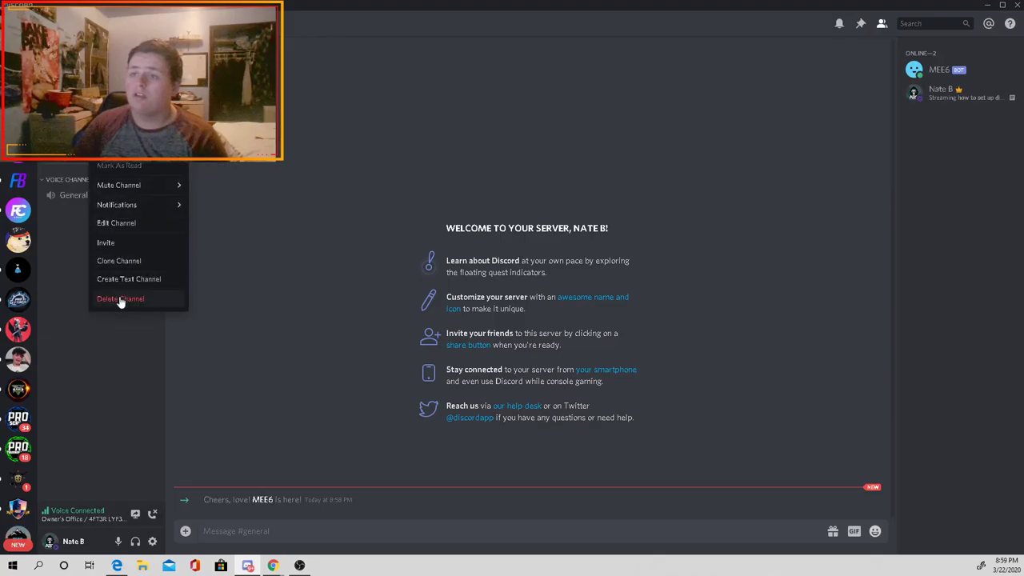
left_click(120, 299)
left_click(604, 316)
Step: Delete the Voice Channels category and General voice channel, then switch to 4FT3R LYF3 GAMING
right_click(96, 166)
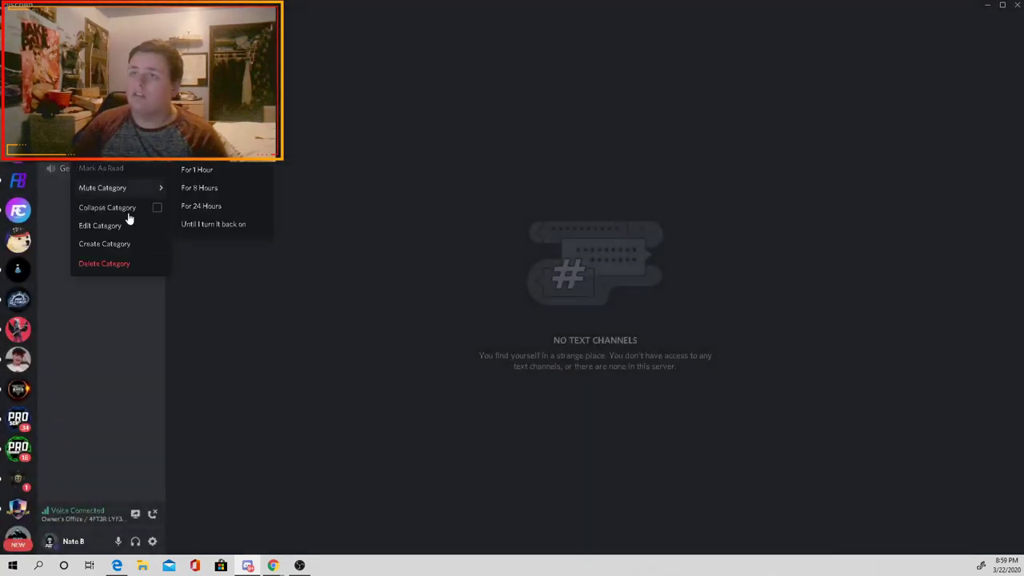
left_click(139, 256)
left_click(570, 310)
right_click(67, 165)
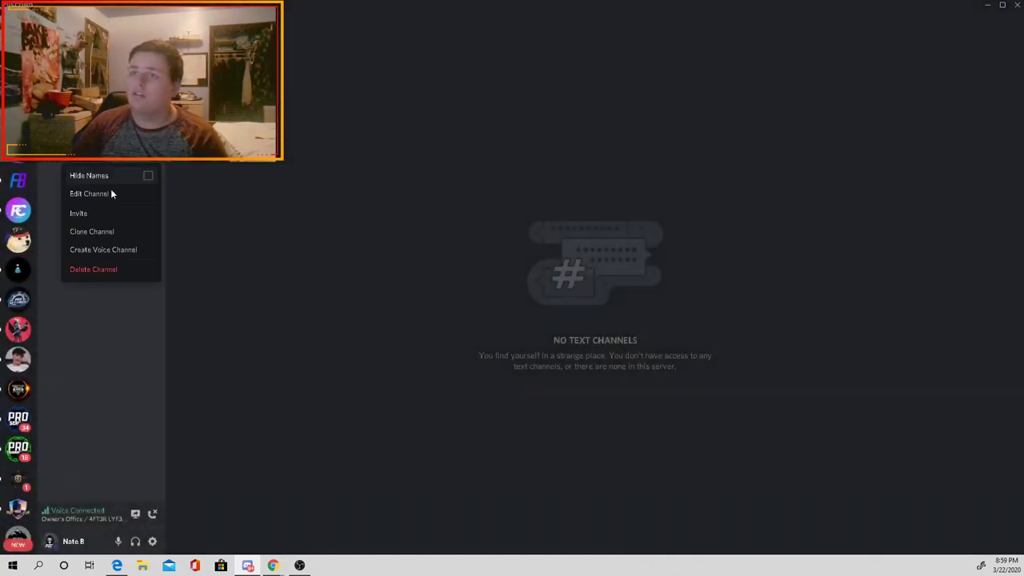
left_click(112, 267)
left_click(607, 308)
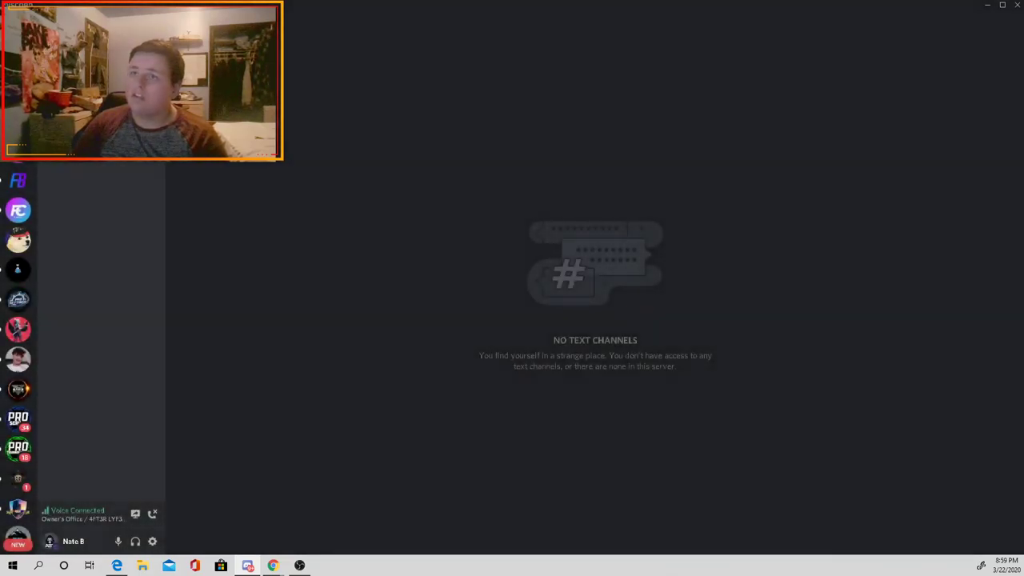
left_click(18, 210)
scroll(101, 224, "up", 5)
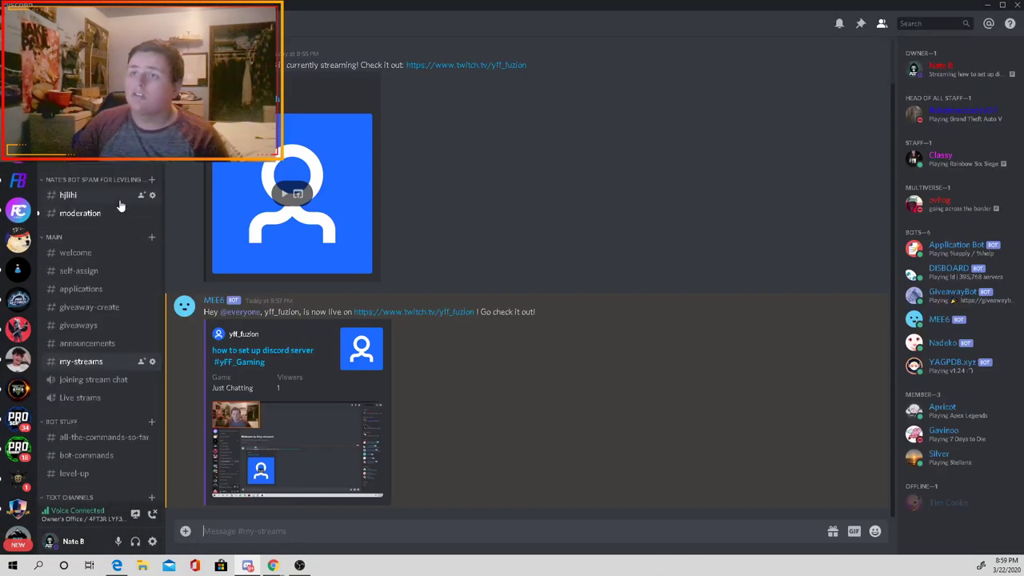
Step: Visit #moderation and #welcome, and remove the invite link pasted into the message box
left_click(80, 213)
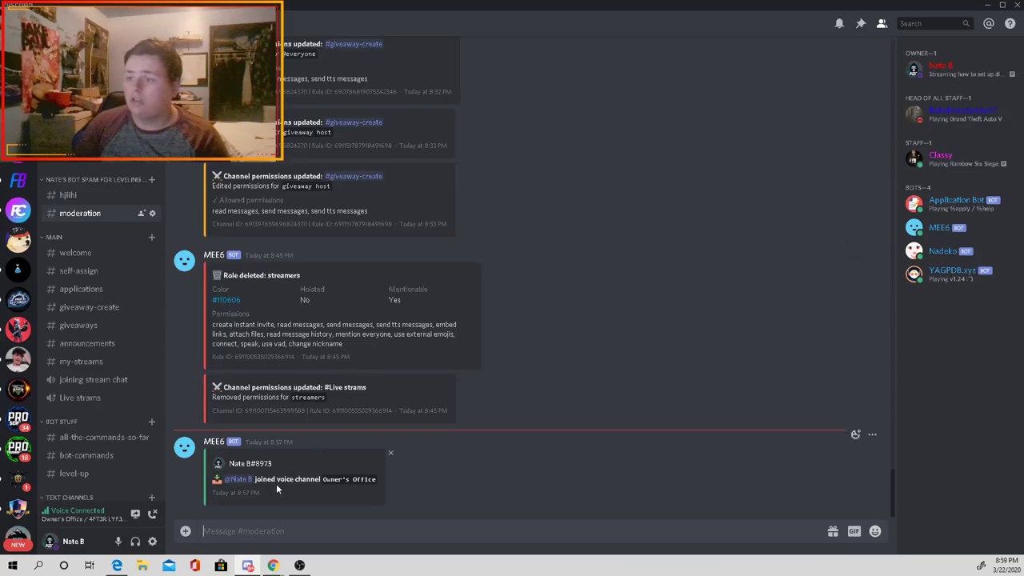
left_click(75, 252)
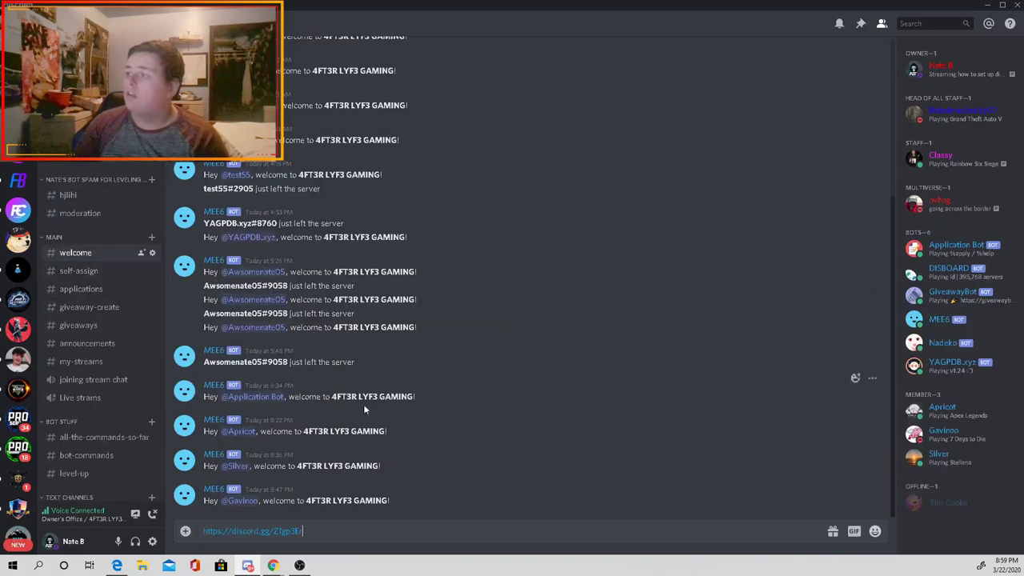
key("ctrl+a")
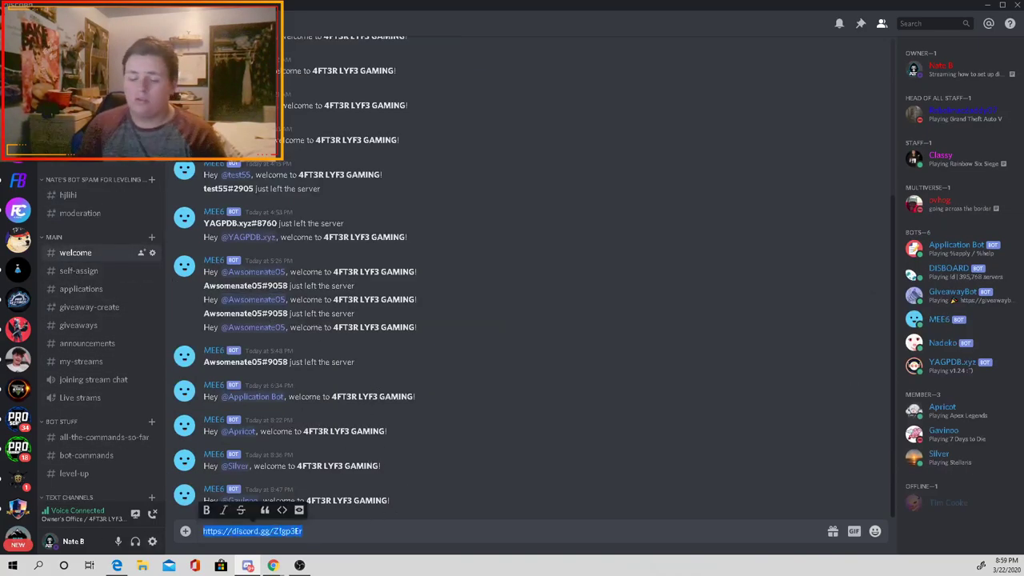
key("BackSpace")
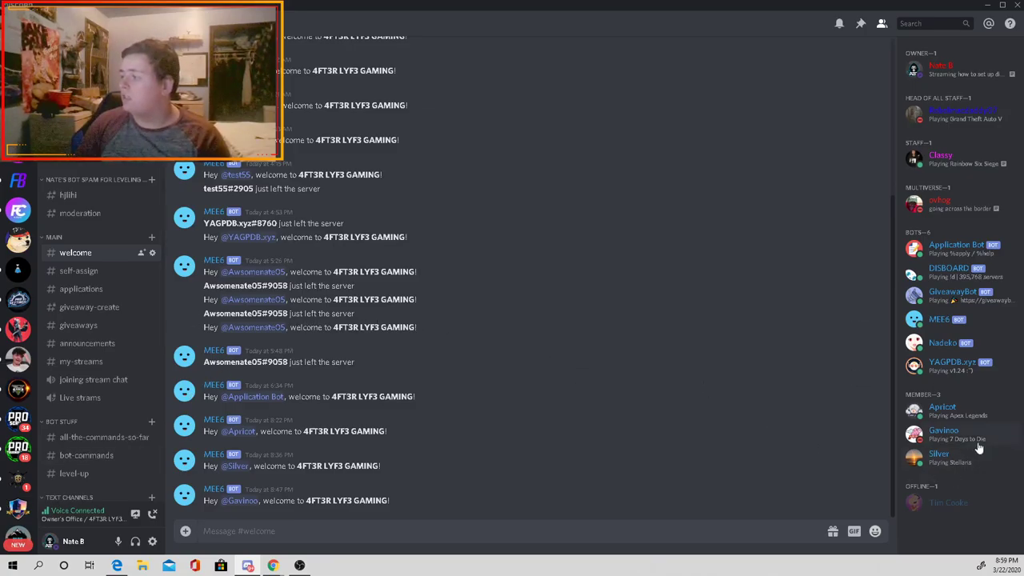
Step: Look over Gavinoo's and Silver's member profiles, then close the popout
left_click(972, 434)
left_click(972, 434)
left_click(997, 460)
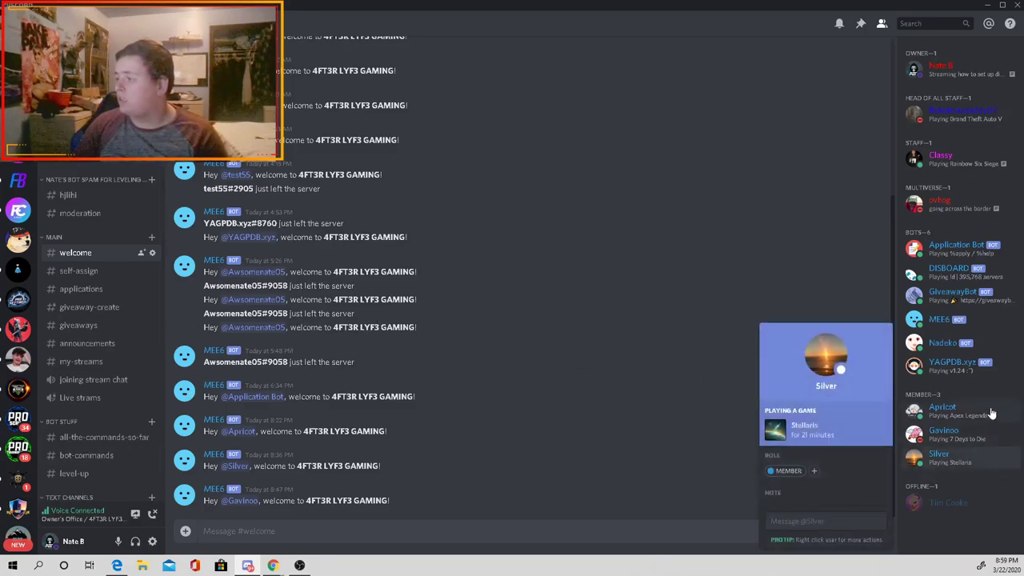
left_click(994, 434)
left_click(996, 458)
left_click(997, 438)
left_click(587, 294)
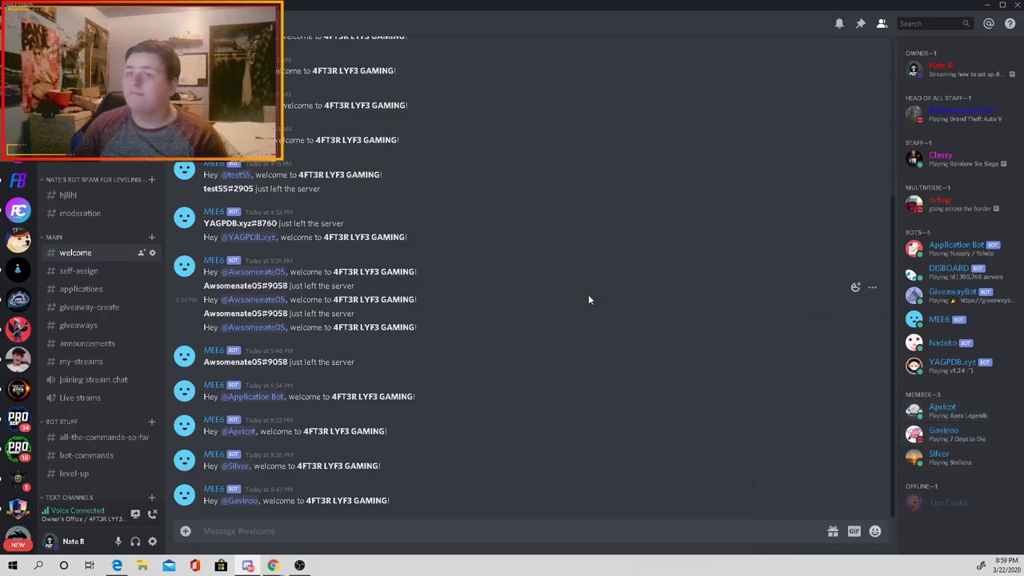
Step: Browse the self-assign, welcome, hjlihi and moderation channels, ending on welcome
left_click(102, 265)
left_click(101, 256)
left_click(103, 270)
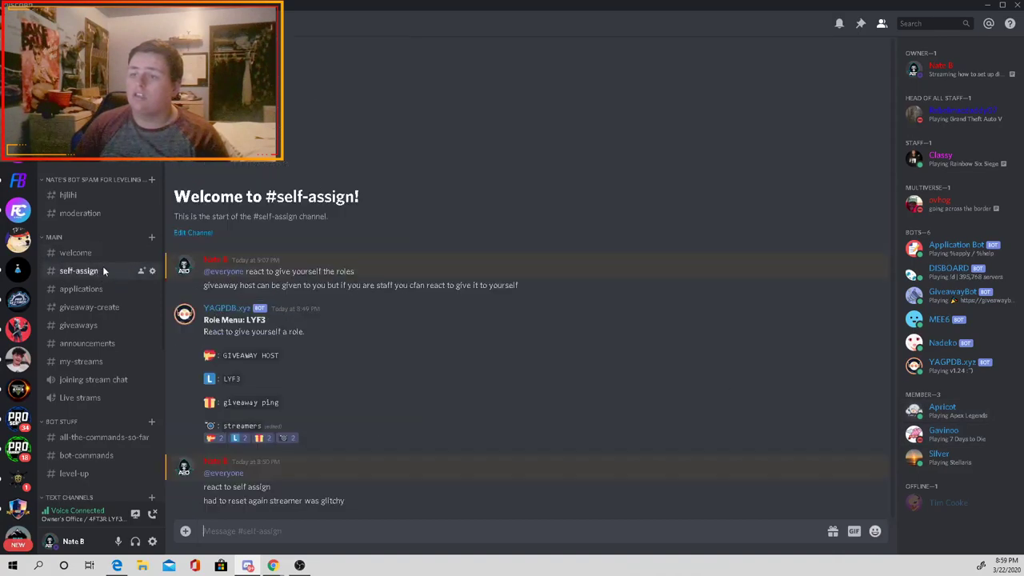
left_click(105, 196)
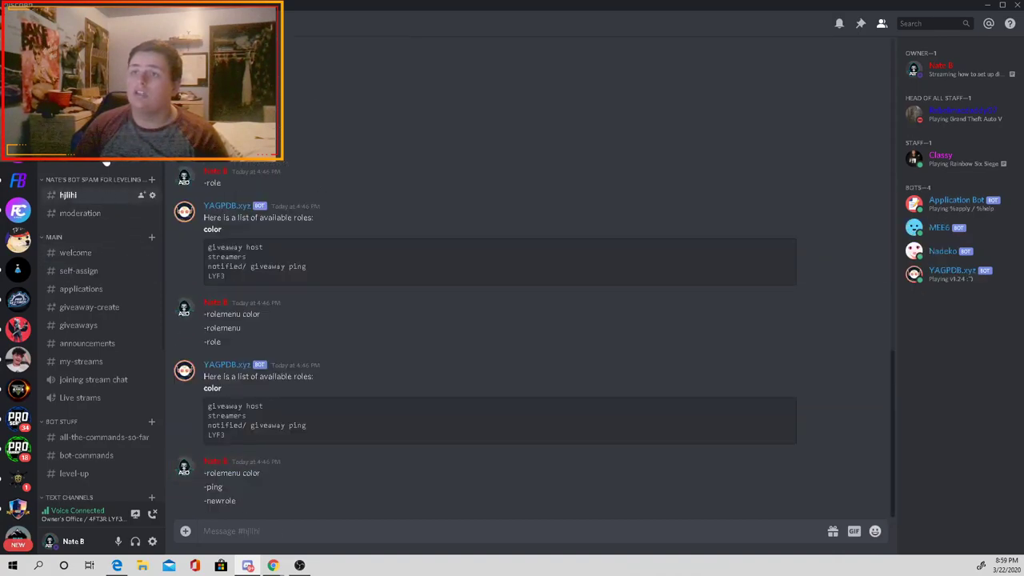
left_click(107, 212)
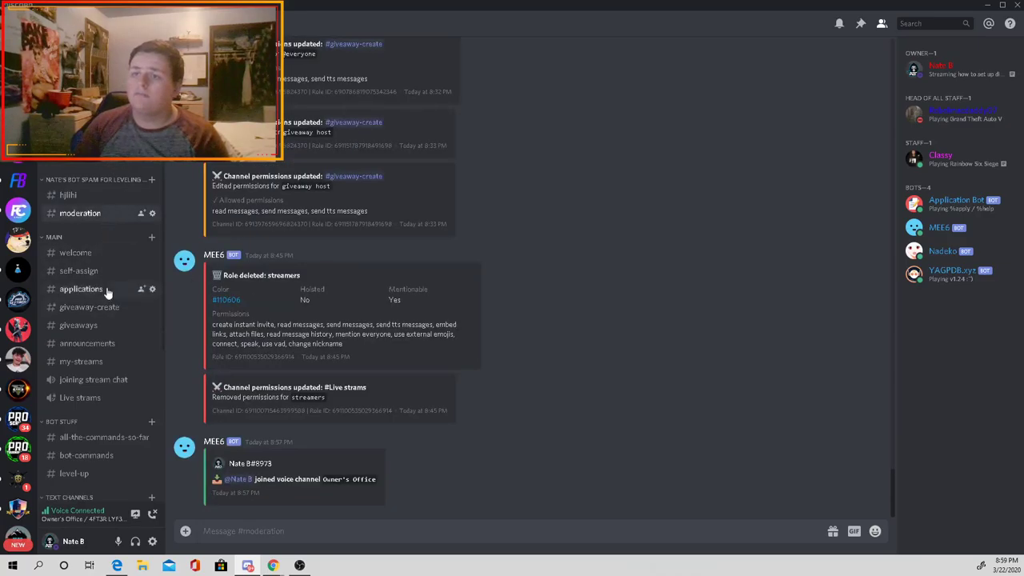
left_click(94, 255)
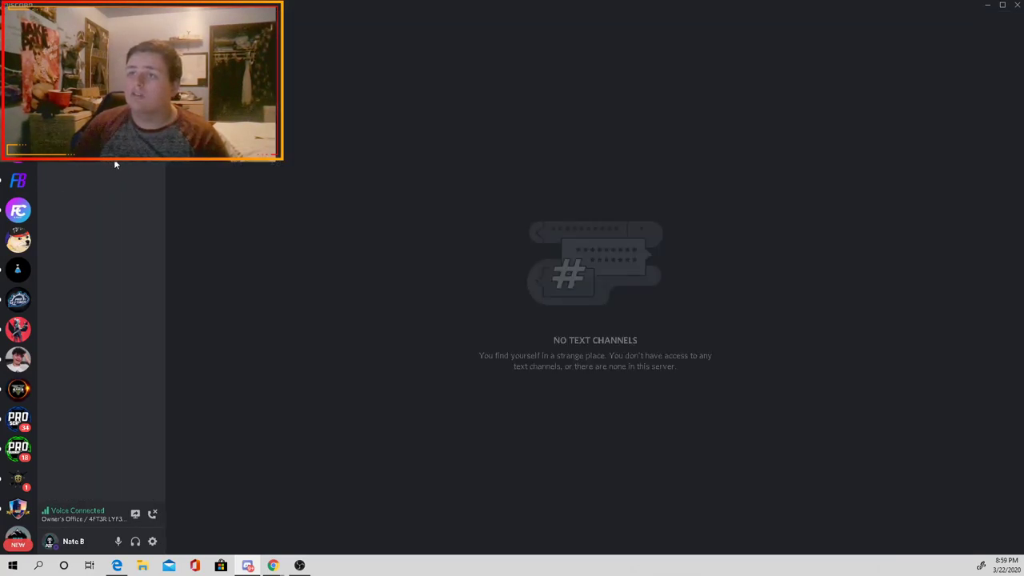
Step: Create a new category named 'Welcome' in the empty Test server
right_click(103, 228)
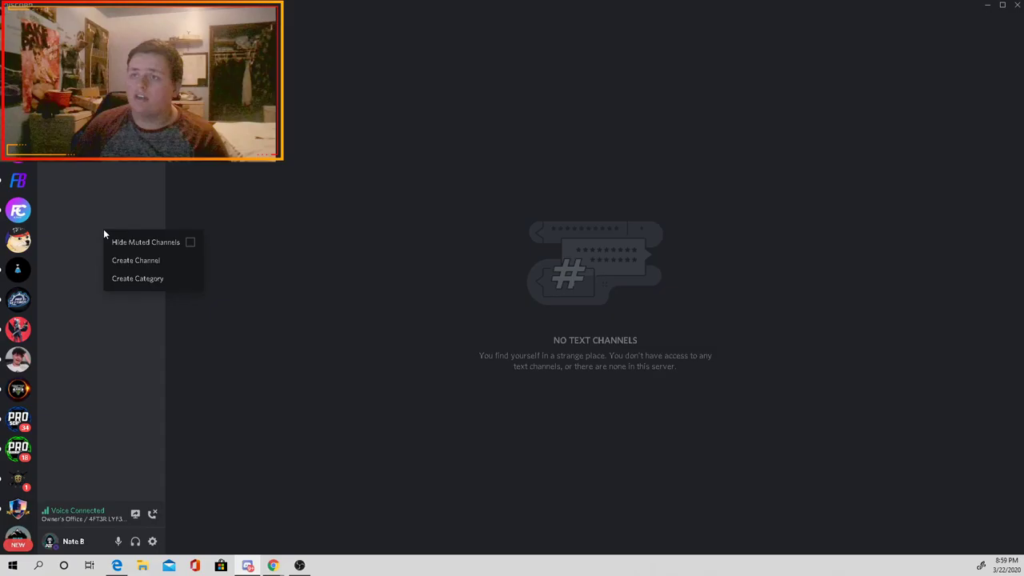
left_click(136, 282)
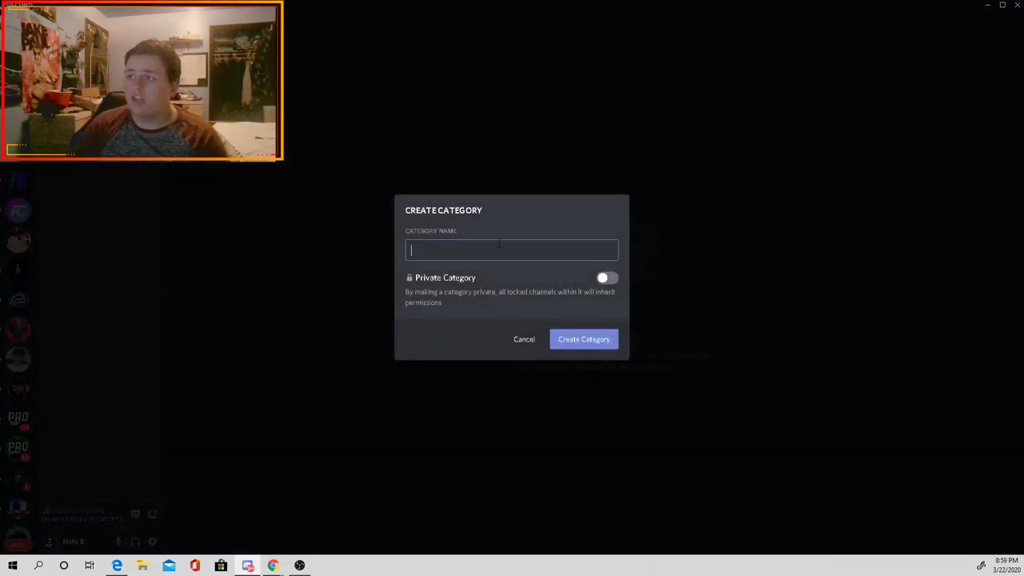
type("W")
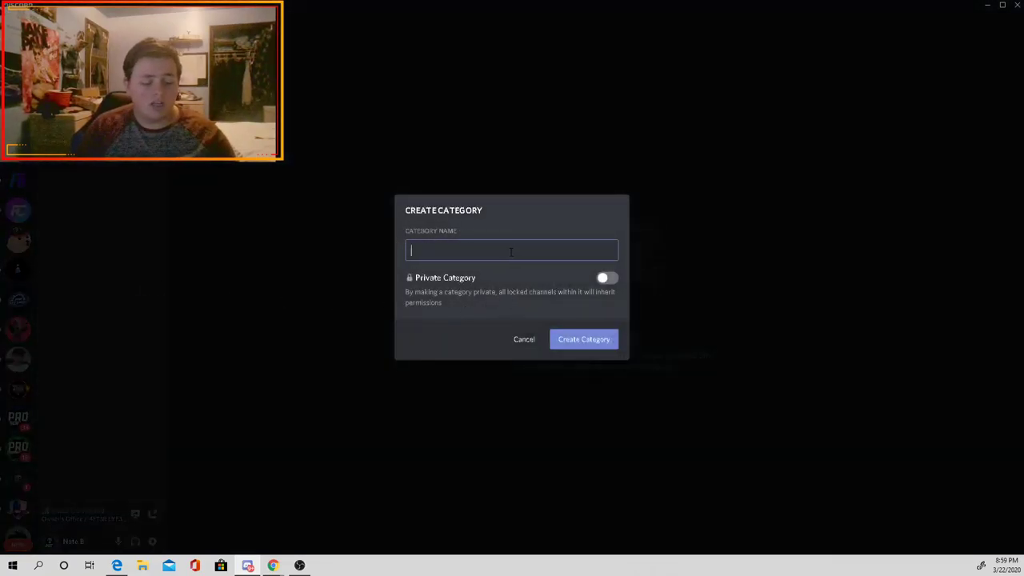
type("elcome")
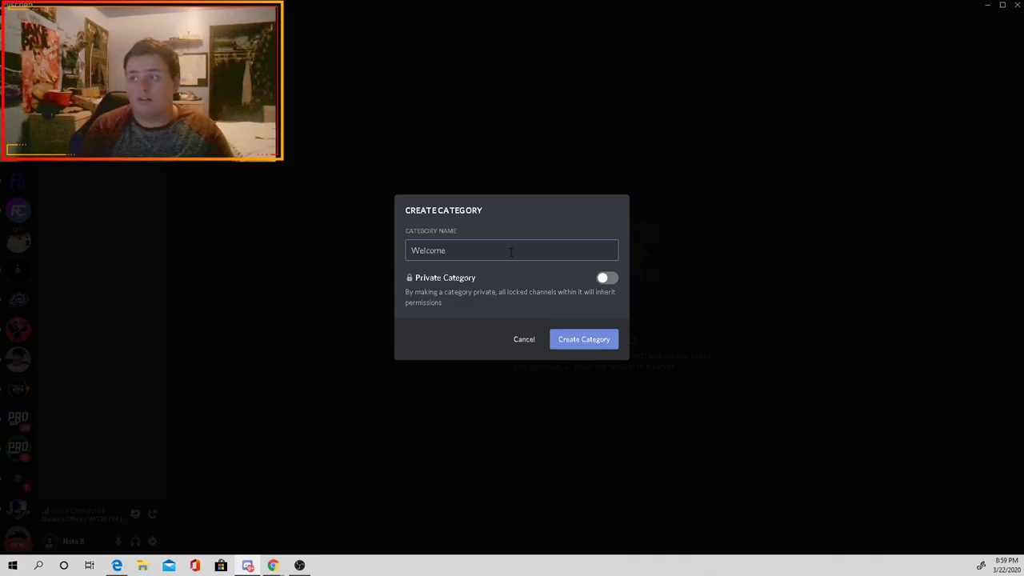
left_click(603, 278)
left_click(607, 251)
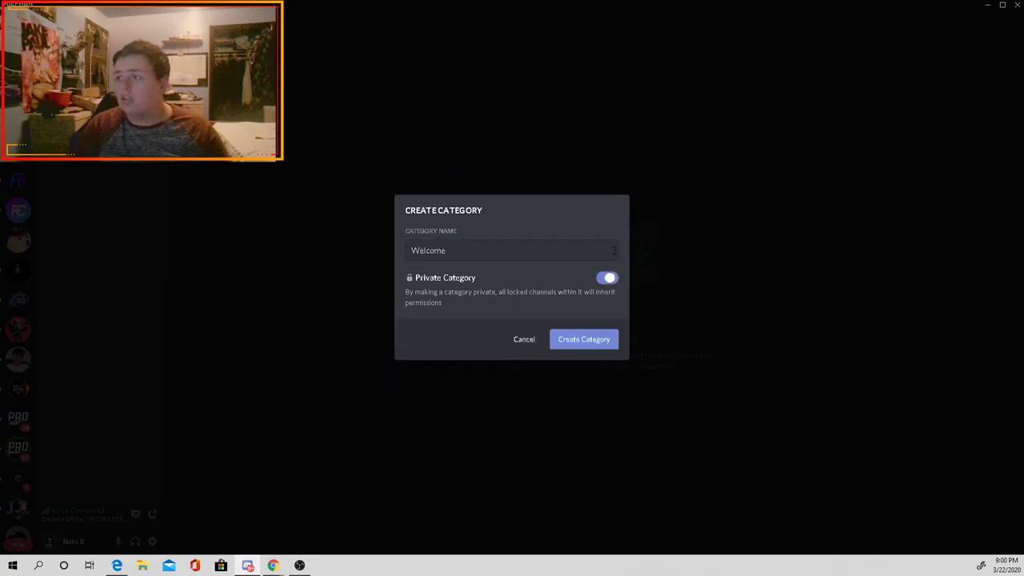
left_click(583, 339)
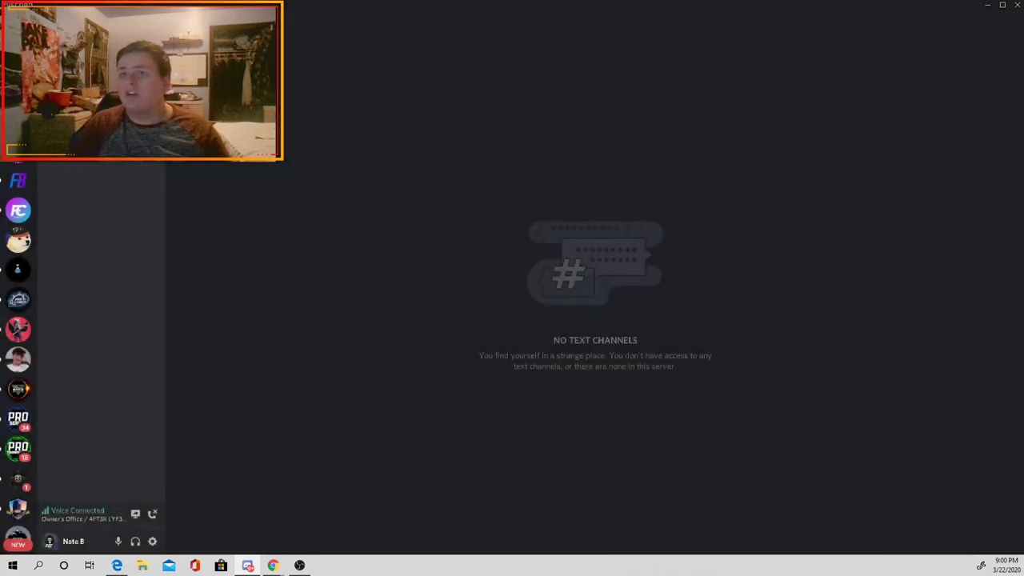
Step: Add a text channel named 'welcome' inside the Welcome category
left_click(157, 163)
type("welcome")
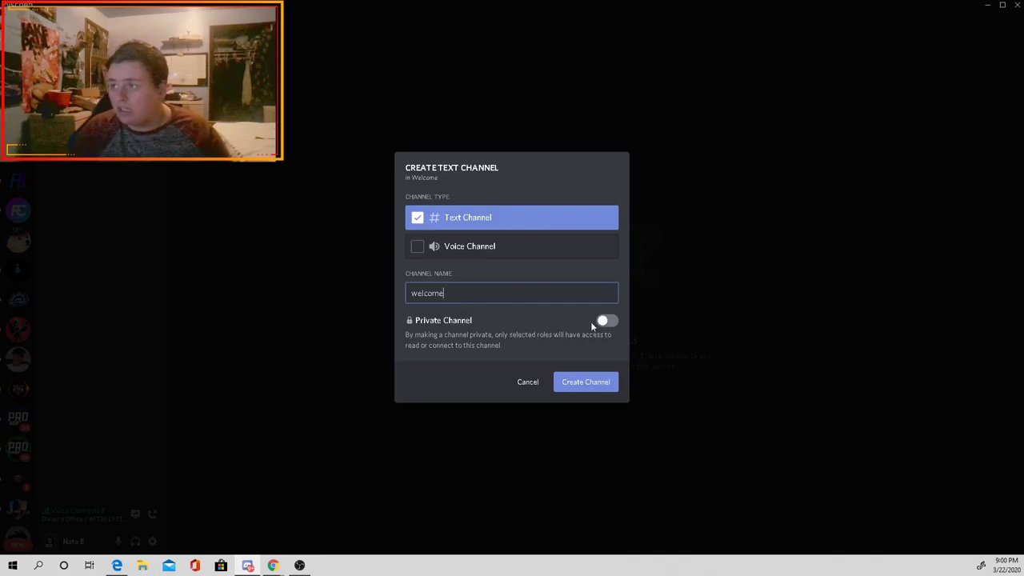
left_click(575, 384)
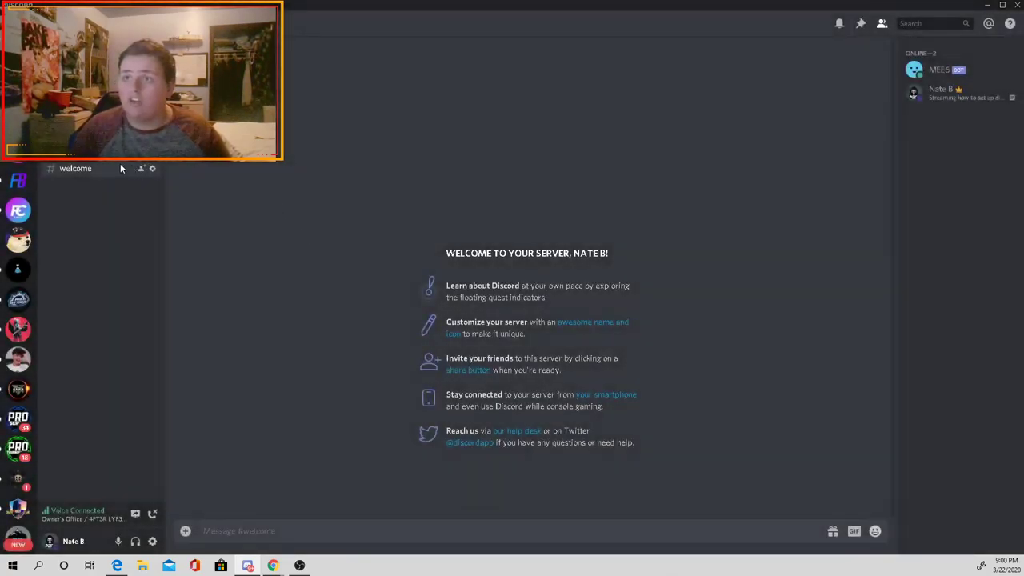
left_click(153, 169)
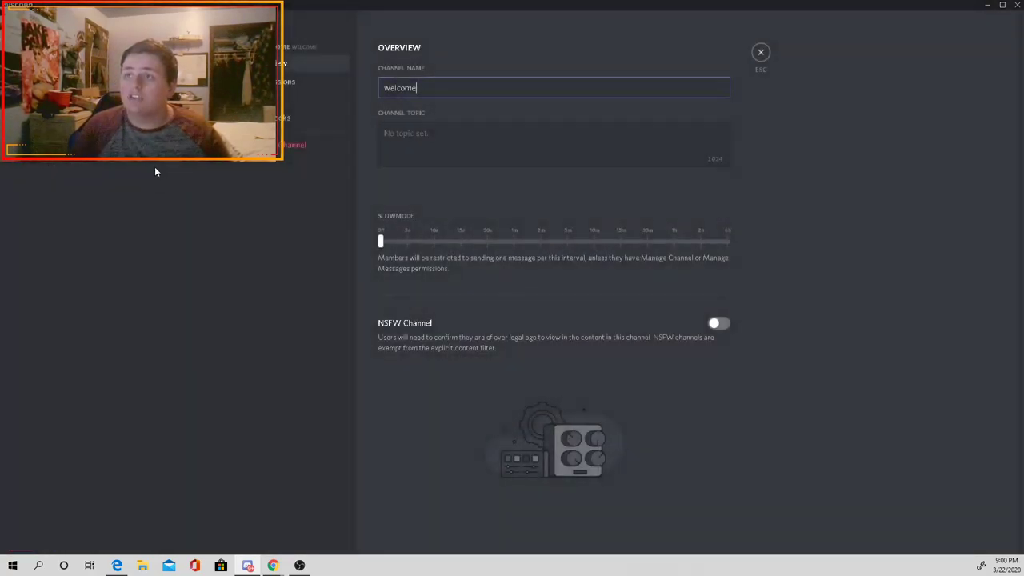
left_click(278, 82)
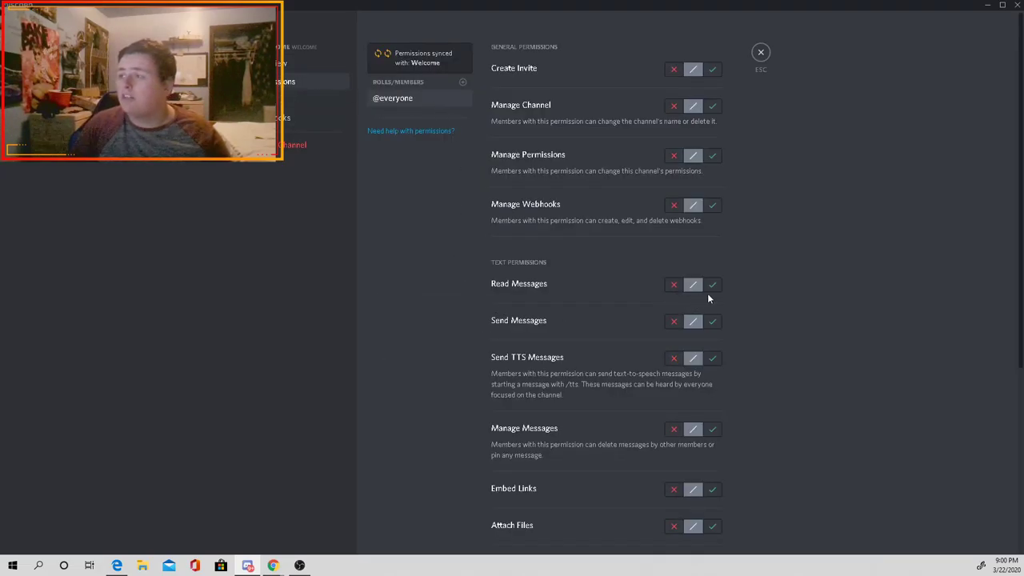
left_click(714, 288)
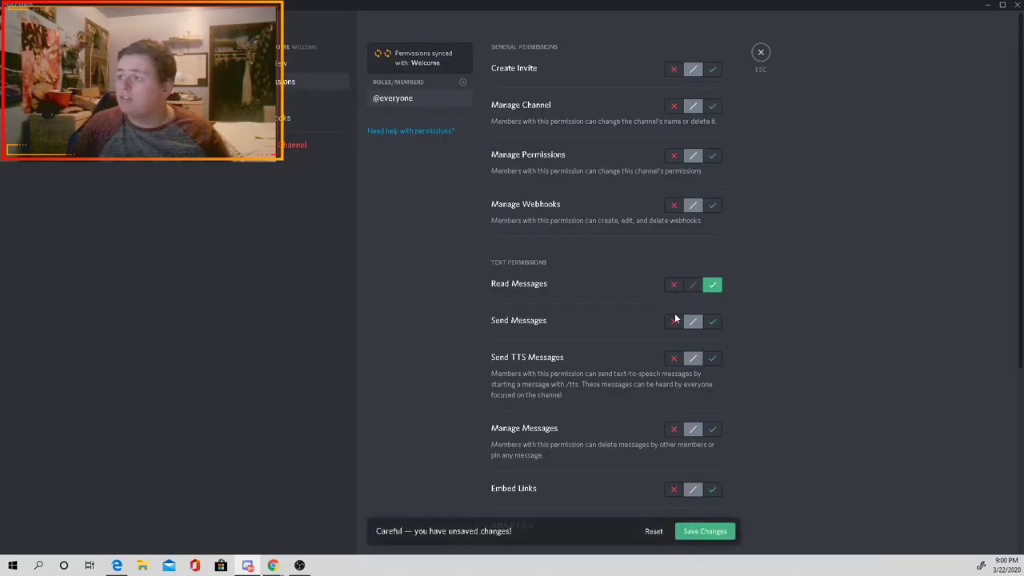
left_click(670, 329)
left_click(672, 358)
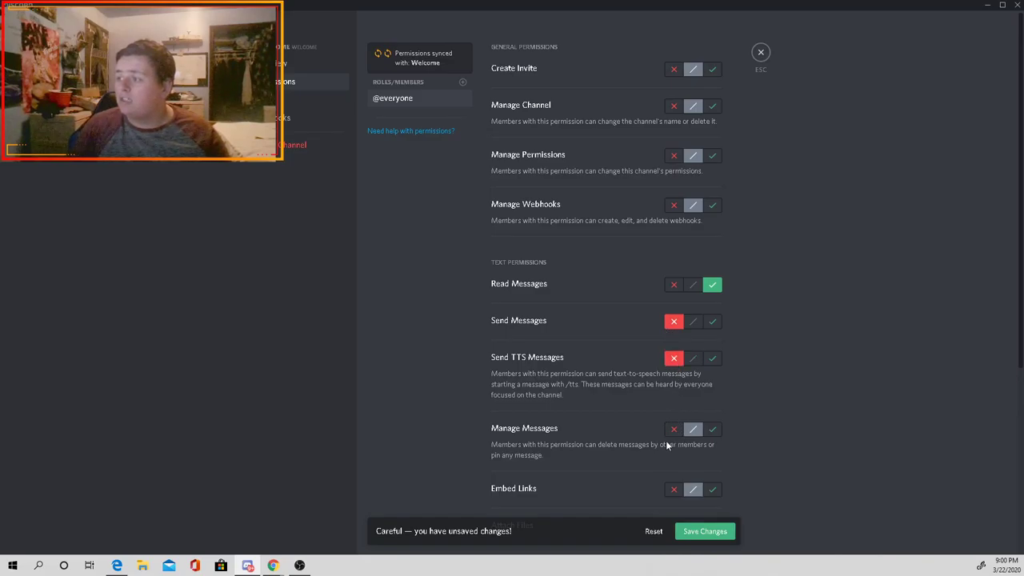
left_click(711, 534)
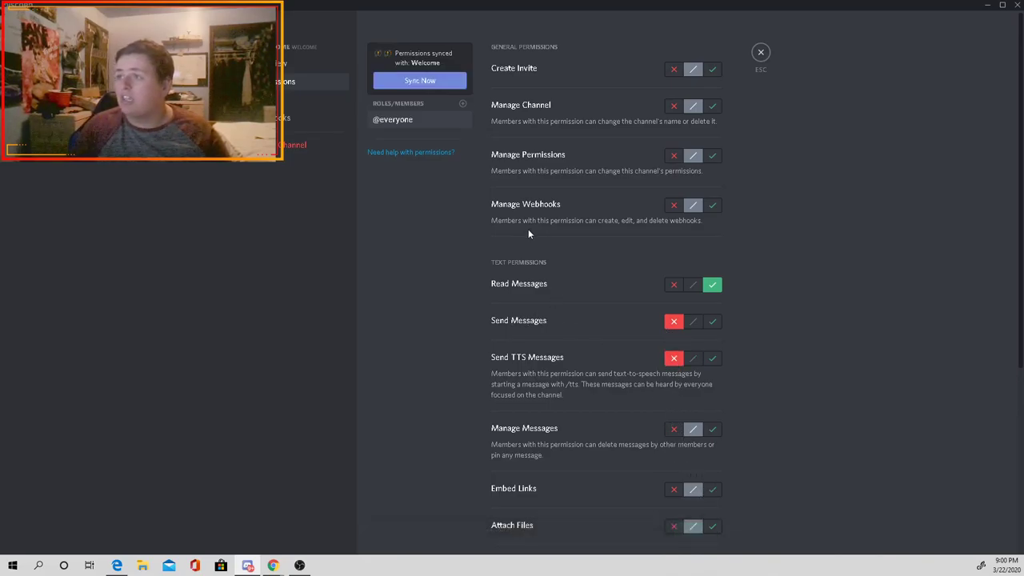
Step: Add MEE6 to #welcome permissions with Read and Send Messages allowed, save, and close settings
left_click(462, 105)
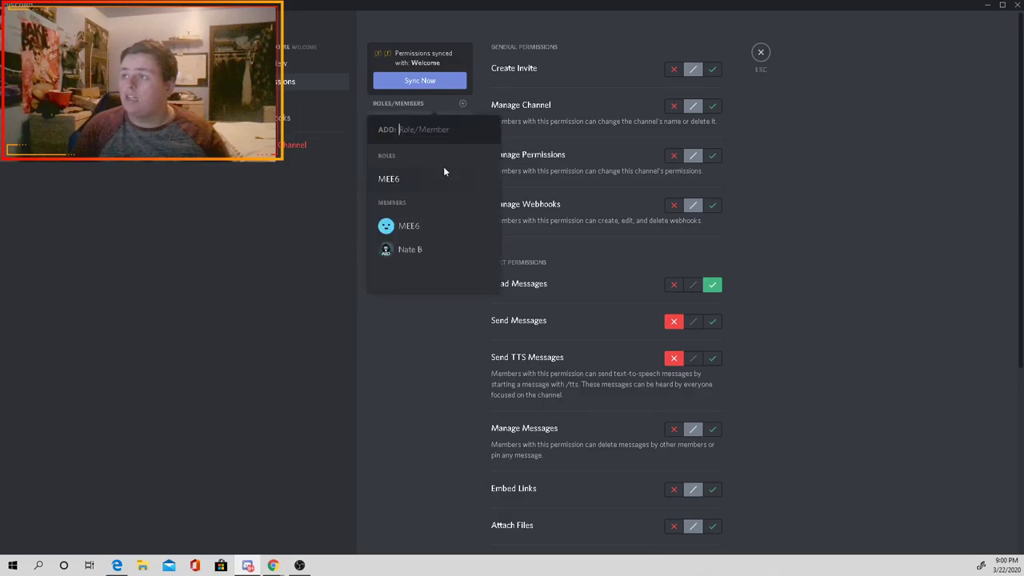
left_click(409, 227)
left_click(710, 287)
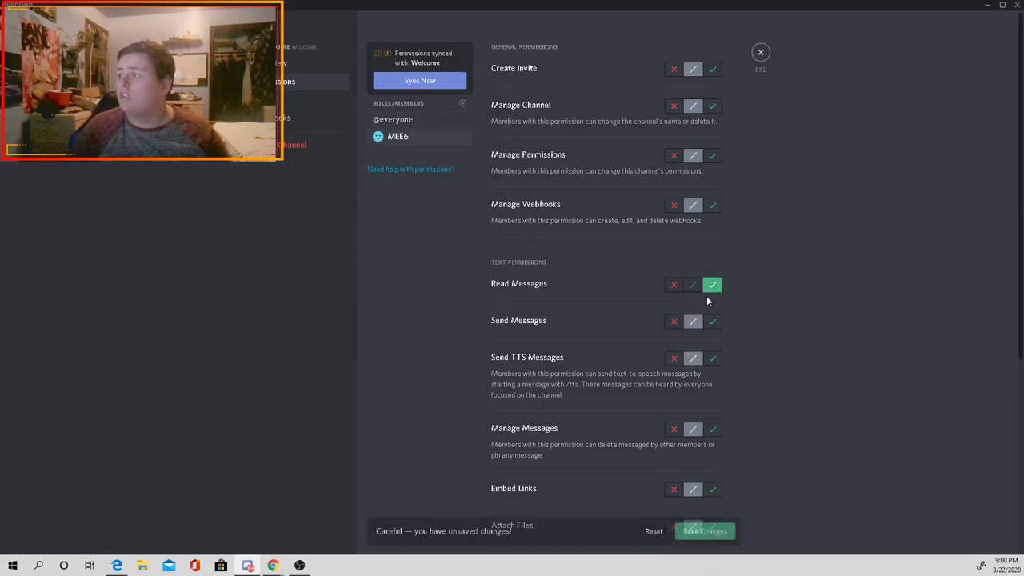
left_click(711, 321)
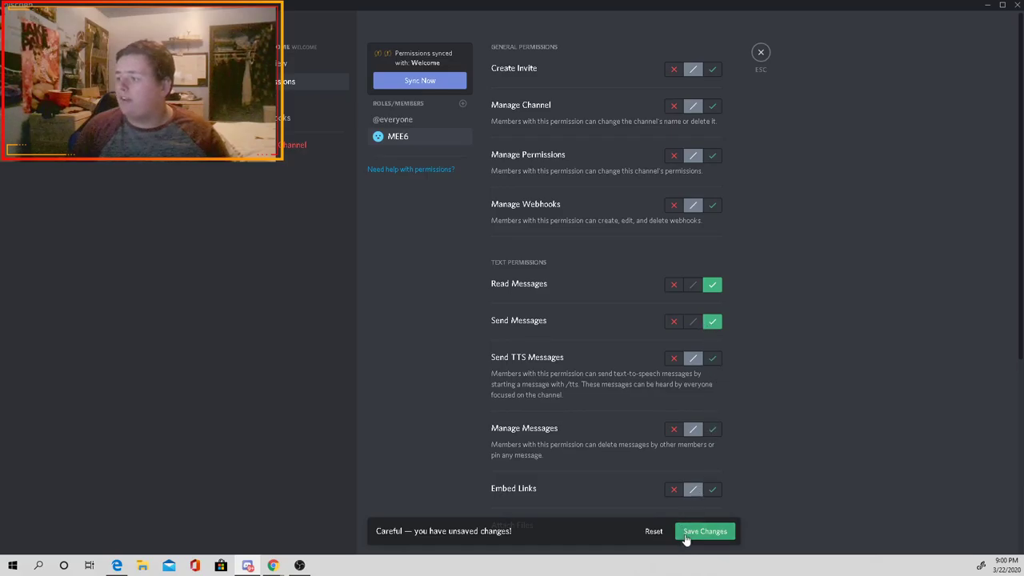
left_click(688, 535)
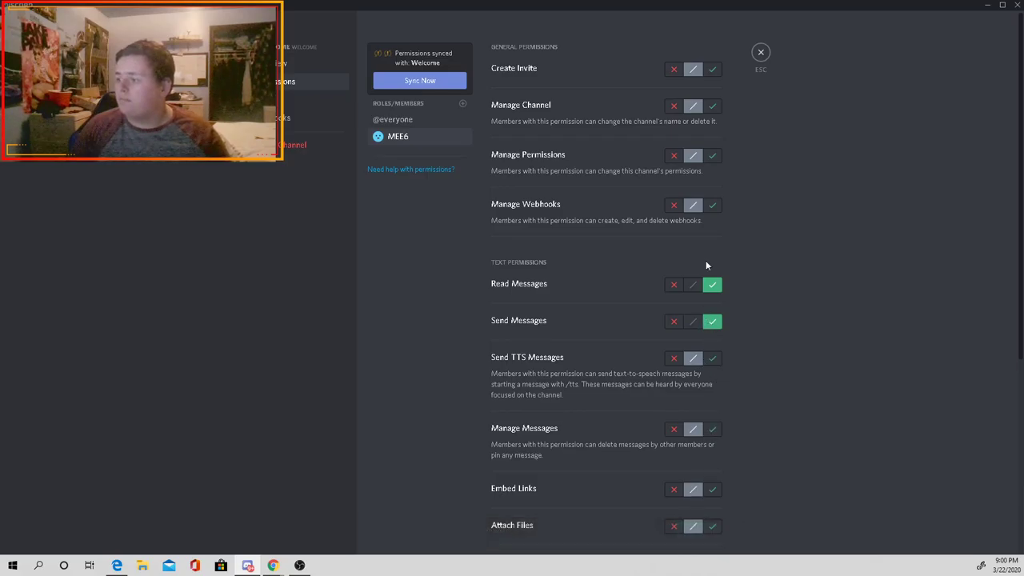
left_click(762, 54)
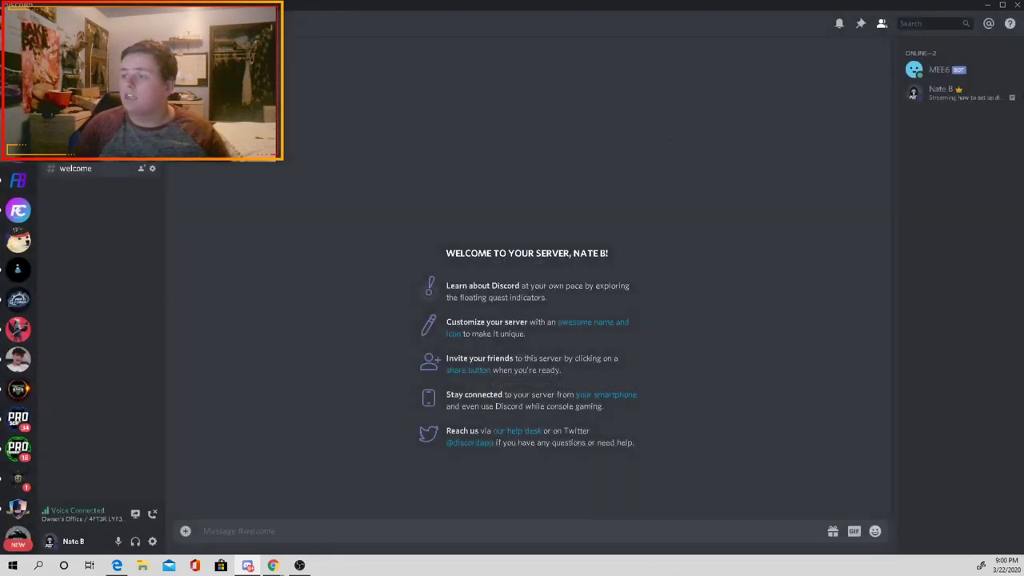
mouse_move(271, 552)
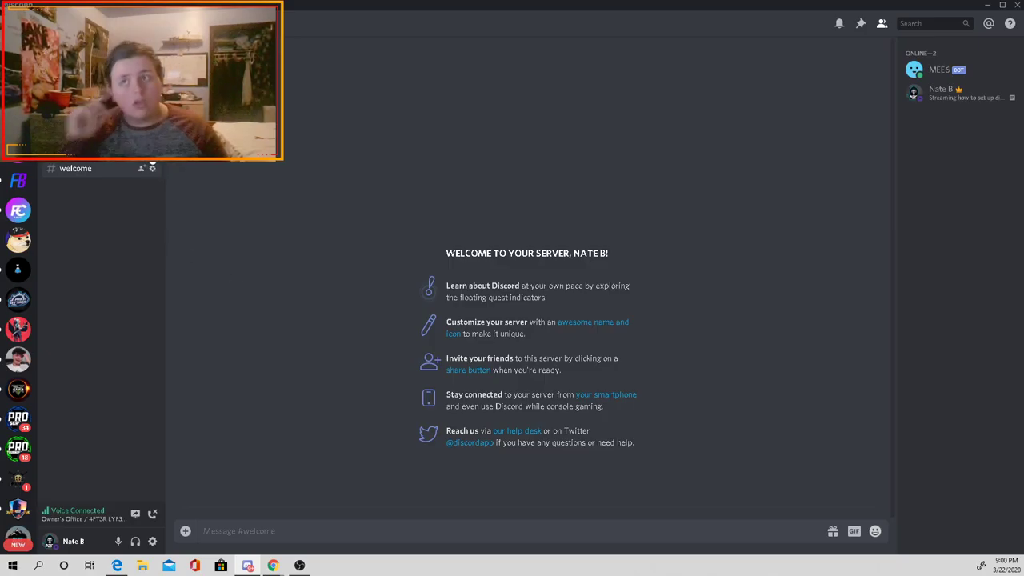
Step: Create a new category named general in the channel list
right_click(100, 230)
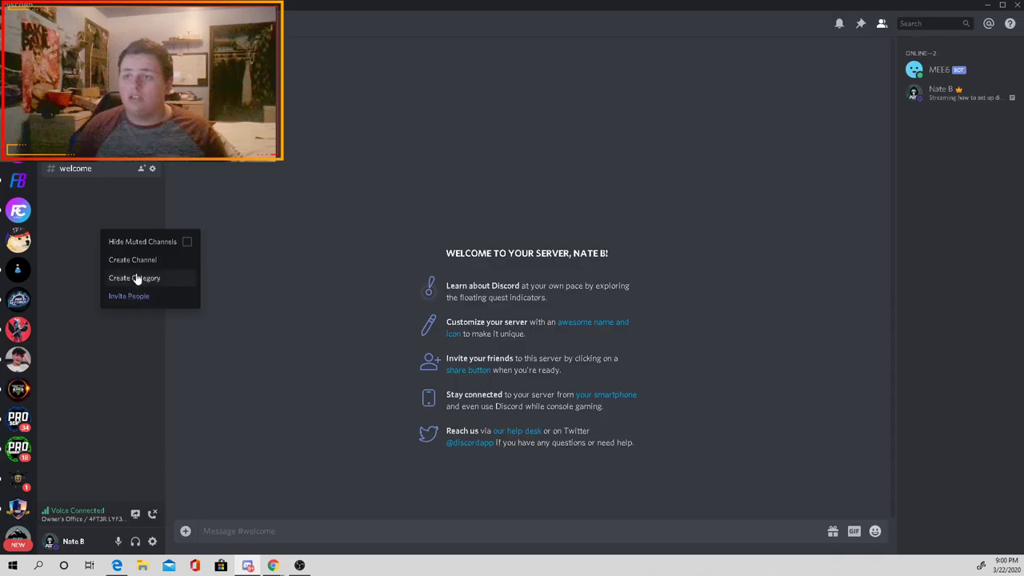
left_click(137, 276)
type("general")
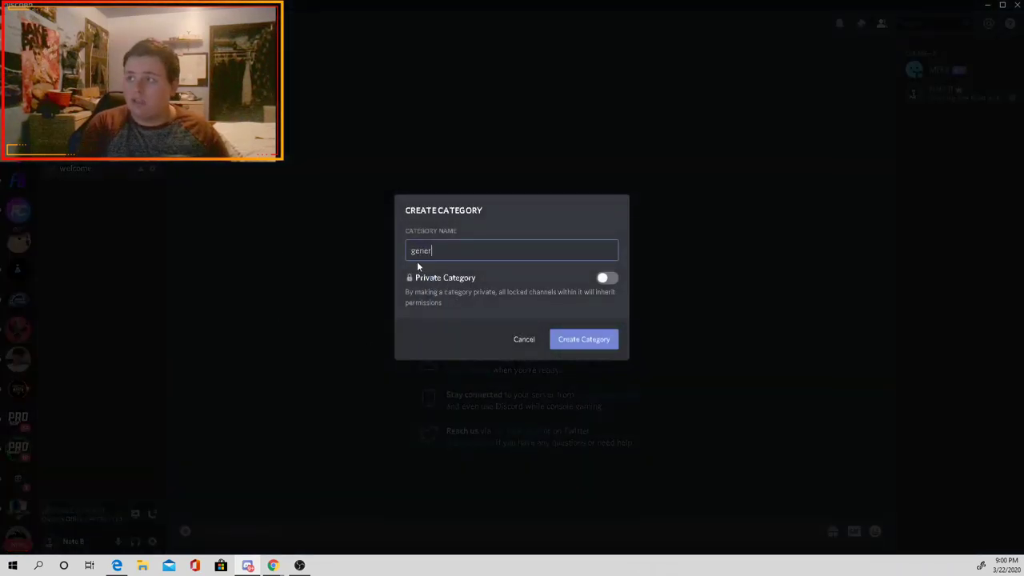
key("Return")
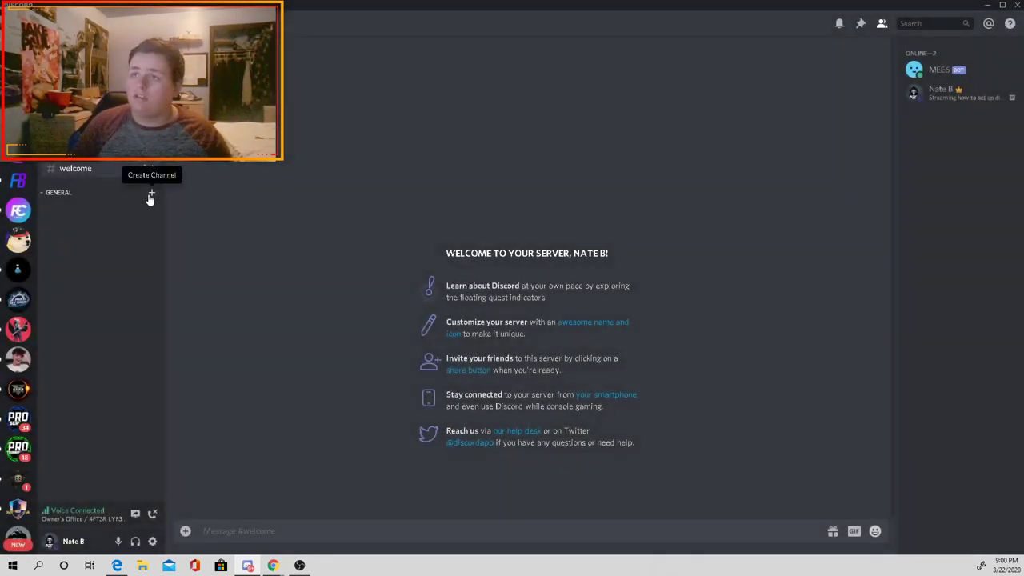
Step: Add the text channels general and self-assign-roles under the GENERAL category
left_click(151, 195)
type("general")
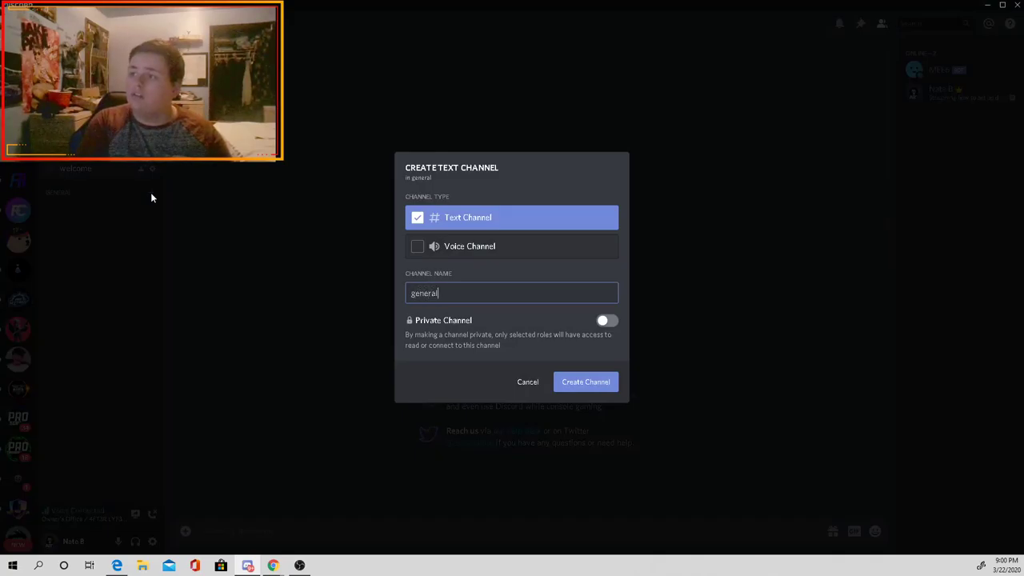
key("Return")
left_click(156, 199)
type("self-")
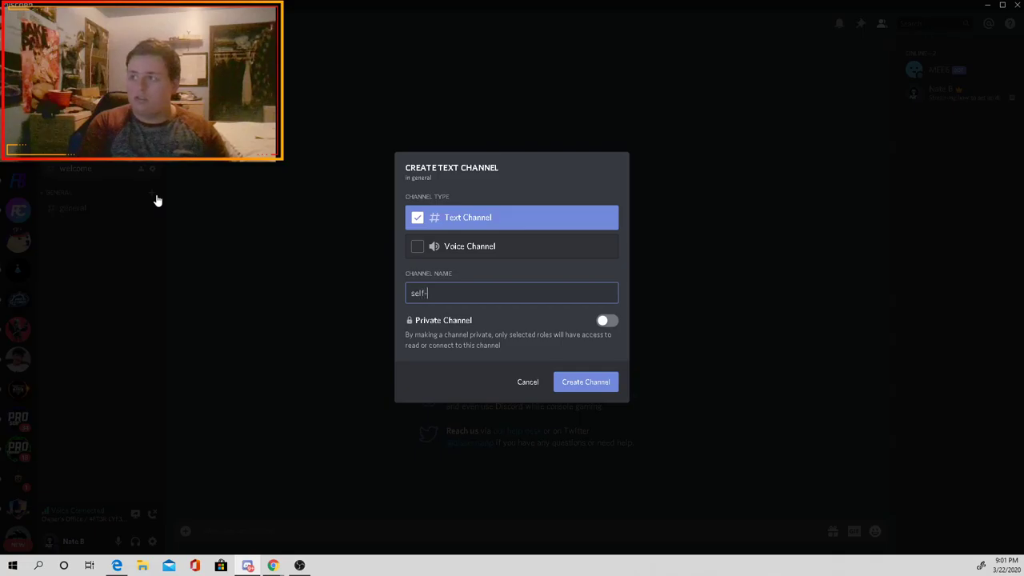
type("assign-roles")
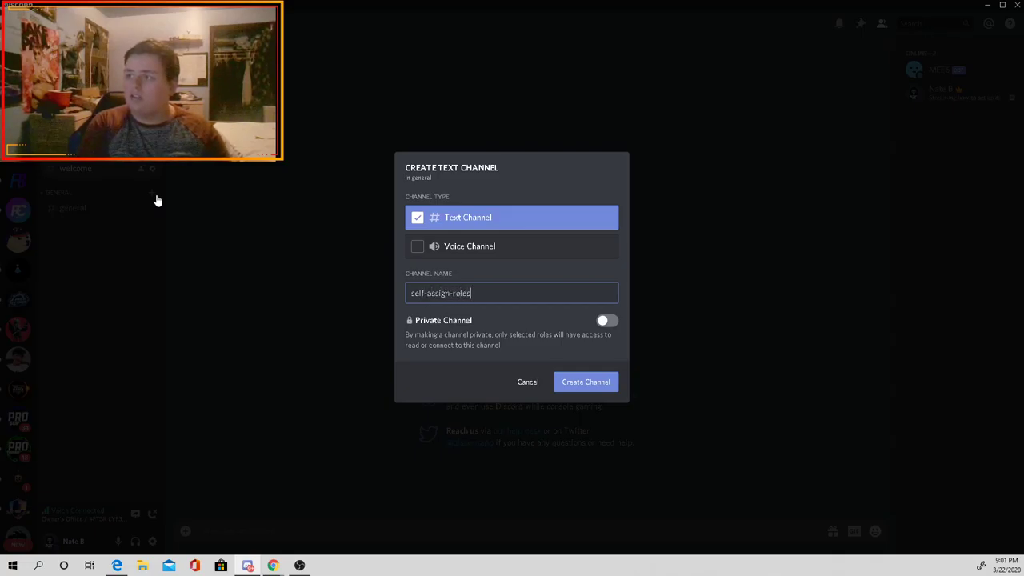
key("Return")
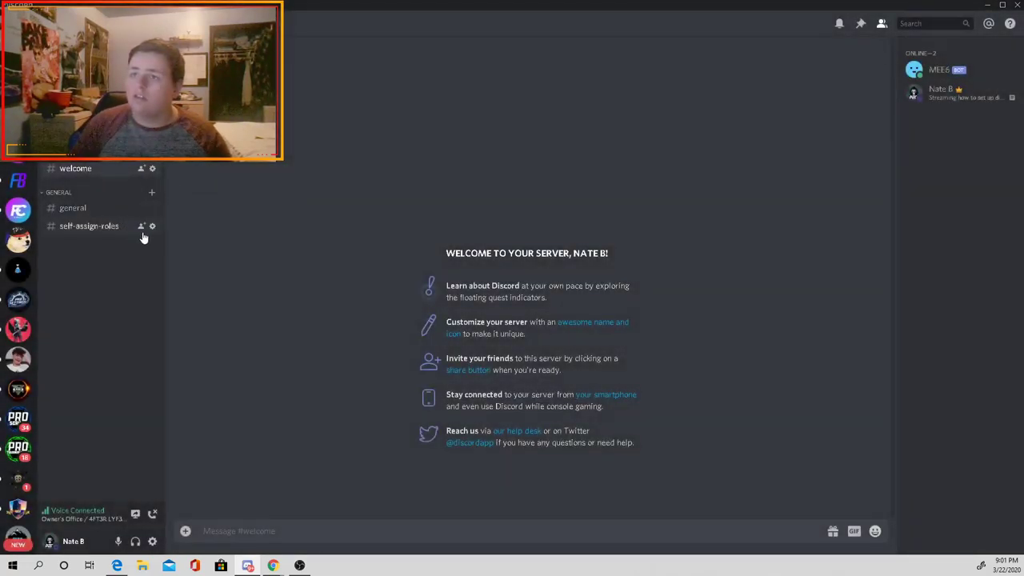
left_click(153, 226)
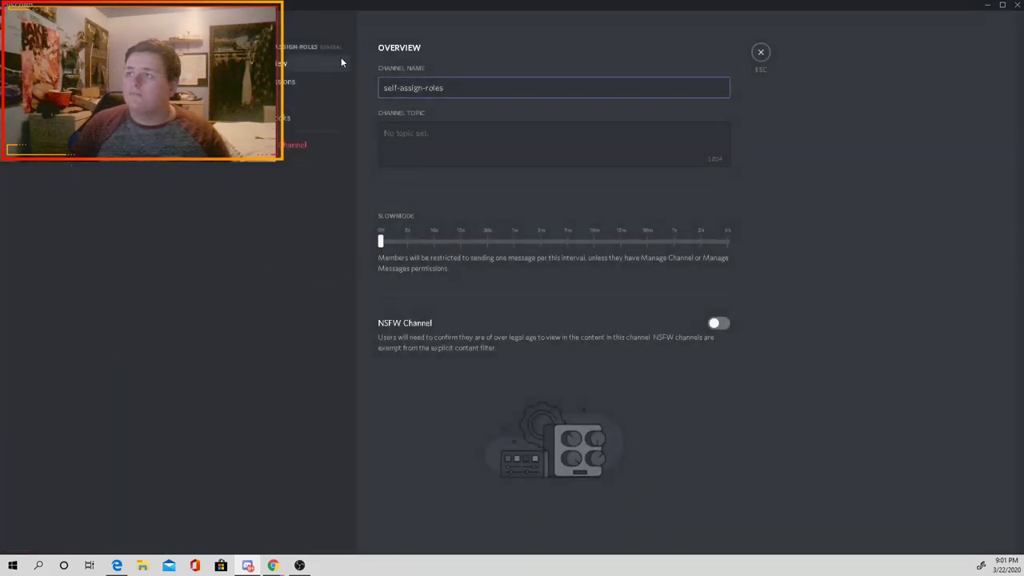
left_click(312, 83)
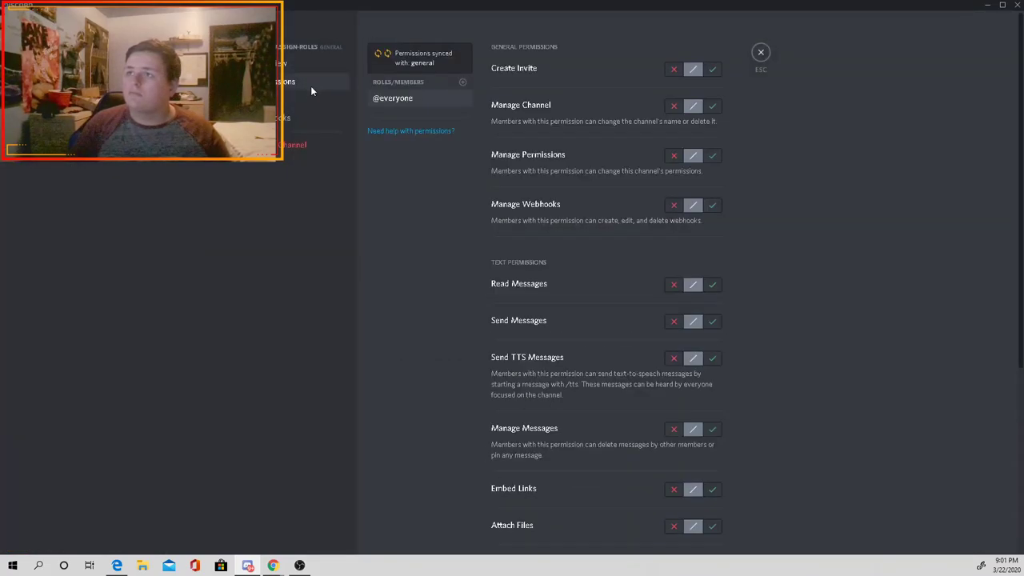
left_click(712, 287)
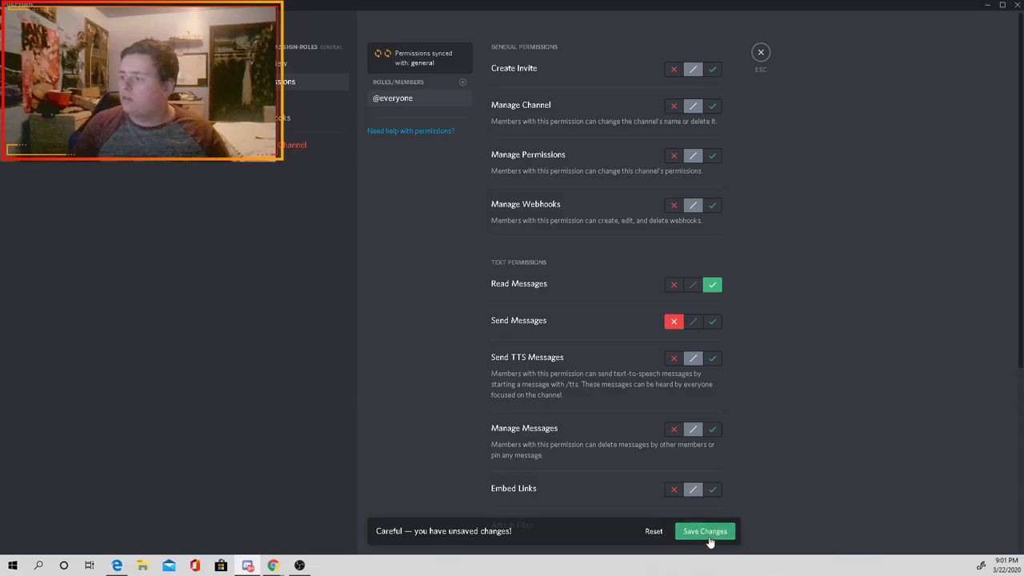
left_click(705, 531)
Step: Close the channel settings and go back to the #welcome channel
left_click(462, 104)
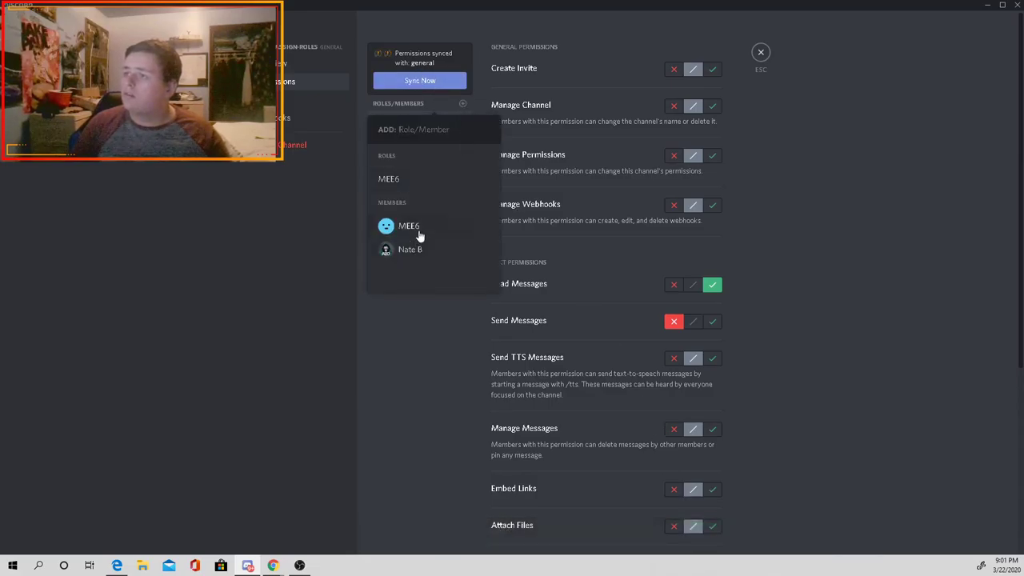
left_click(774, 135)
left_click(761, 52)
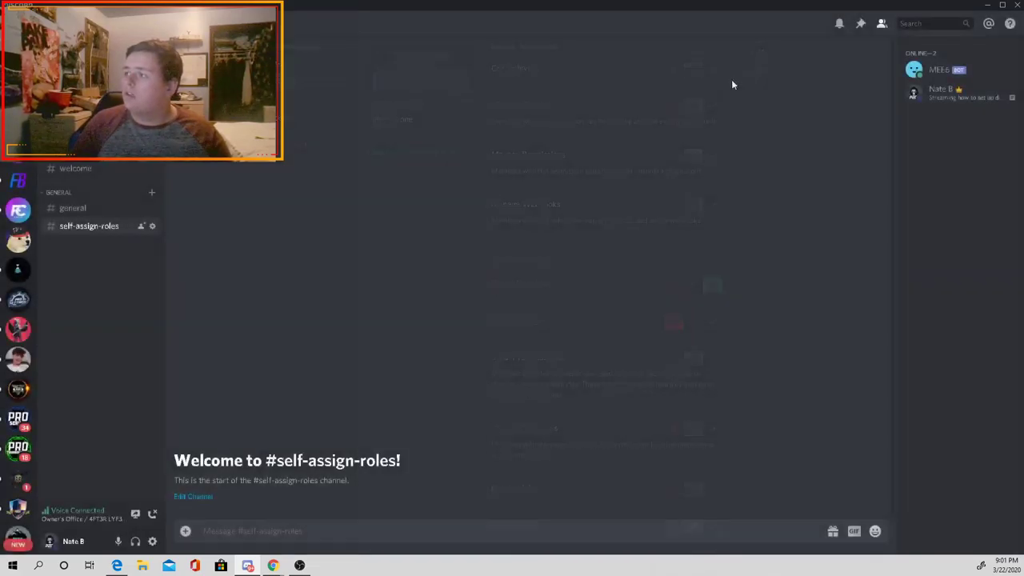
left_click(80, 208)
scroll(96, 169, "down", 1)
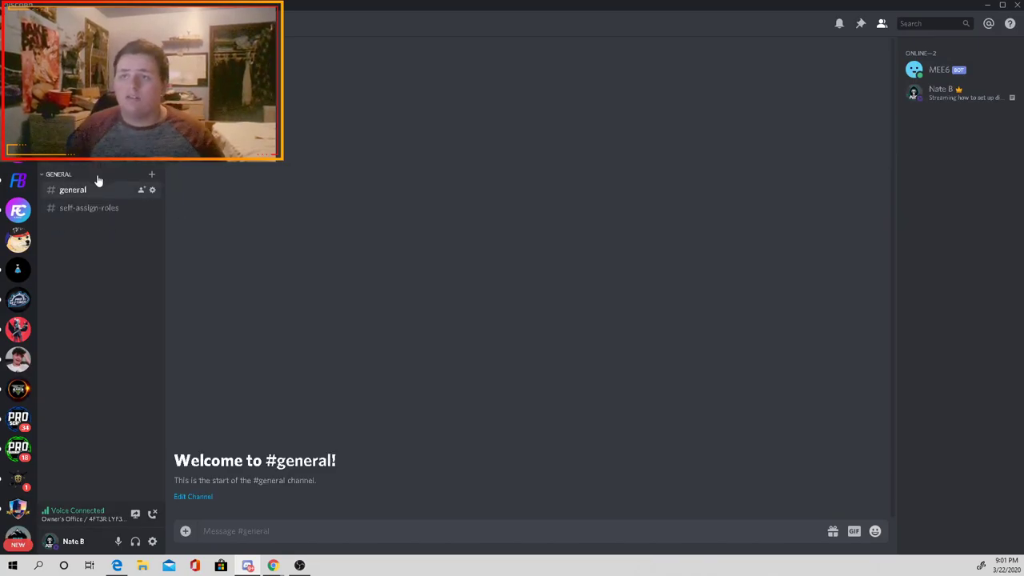
scroll(95, 171, "up", 1)
left_click(95, 170)
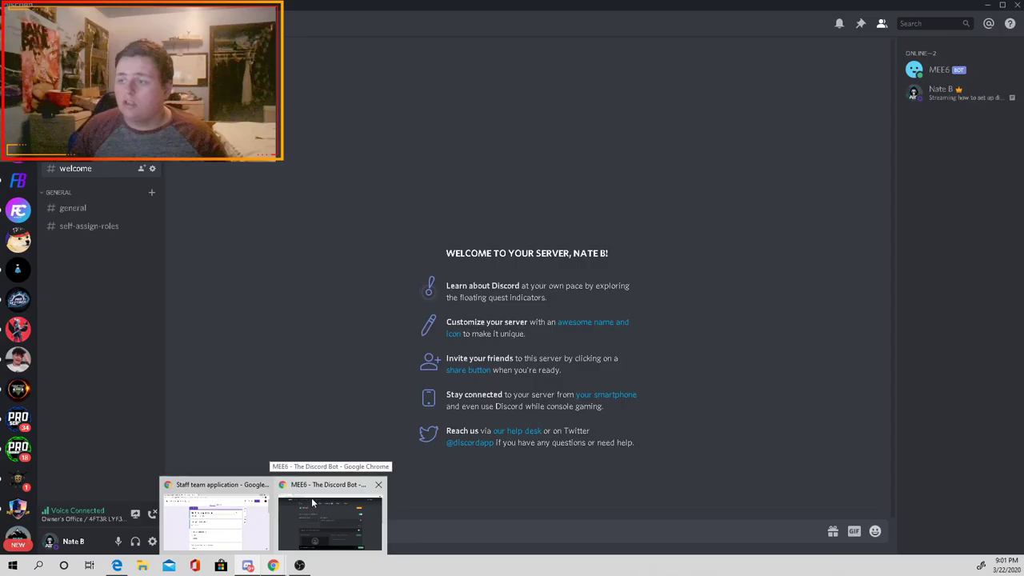
Step: In the MEE6 Welcome plugin, set #welcome as the welcome message channel
left_click(312, 497)
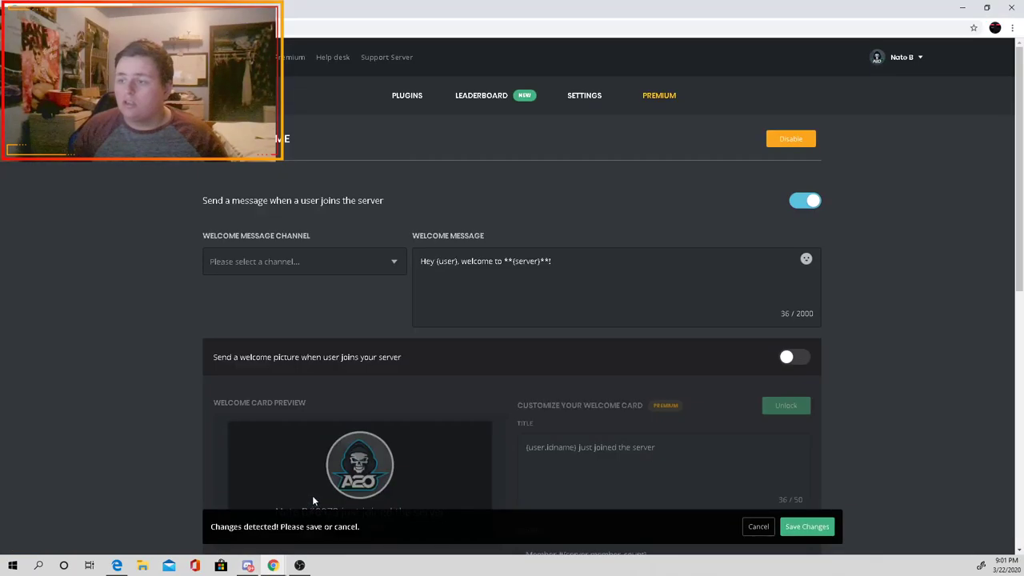
left_click(391, 275)
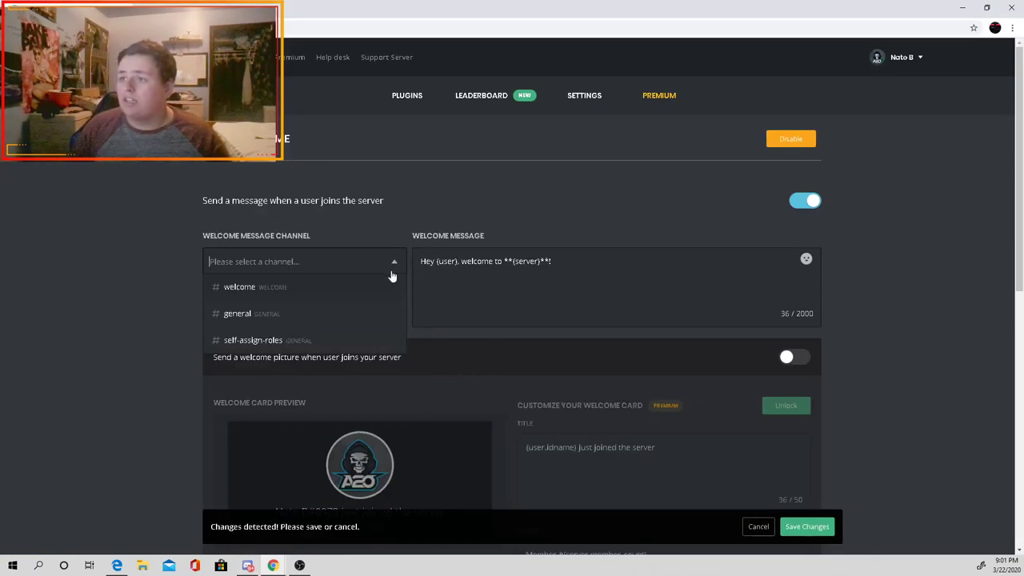
left_click(243, 288)
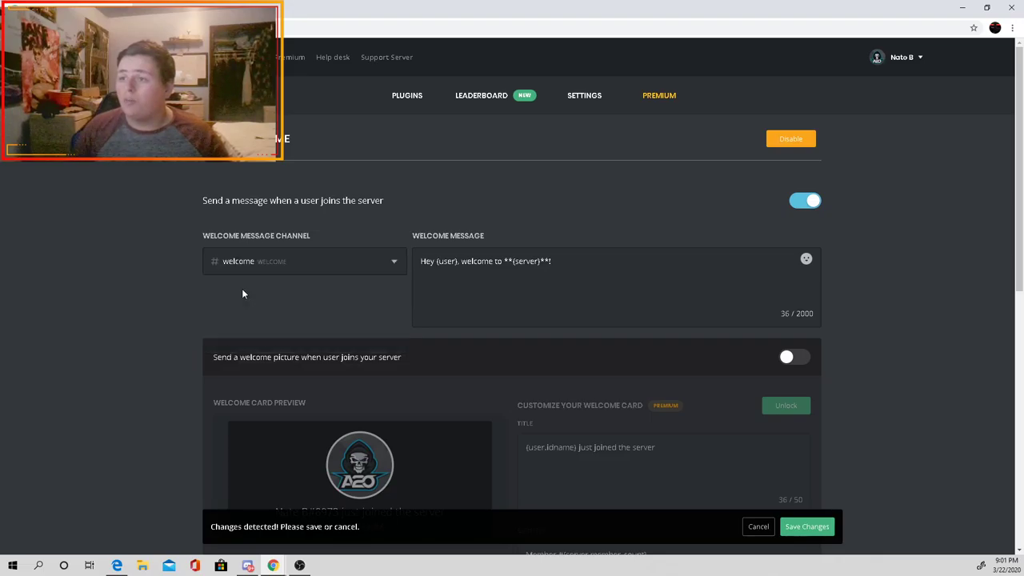
Step: Append 'Hope you enjoy your time being here' to the welcome message text
left_click_drag(554, 261, 395, 260)
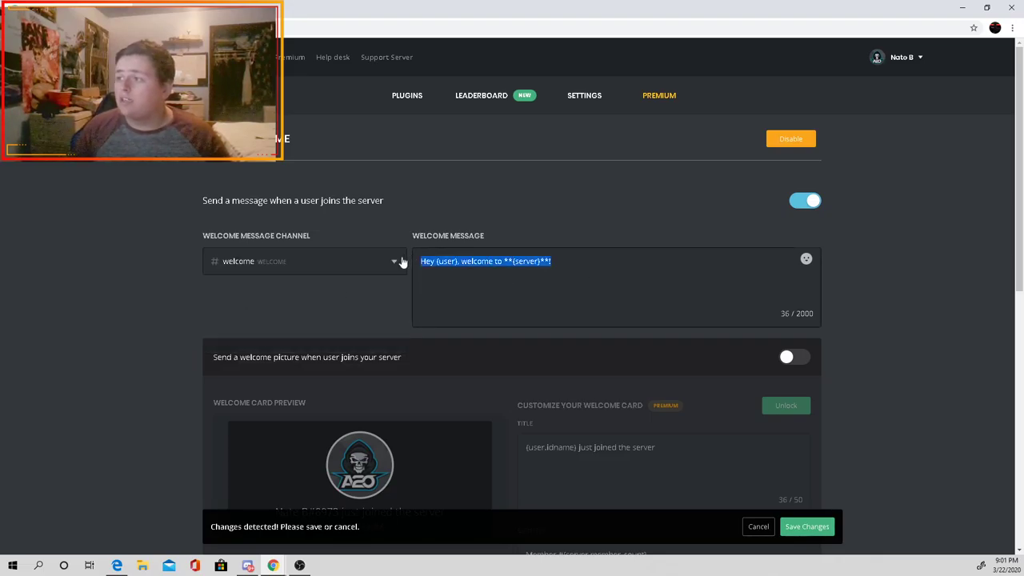
left_click_drag(553, 261, 439, 266)
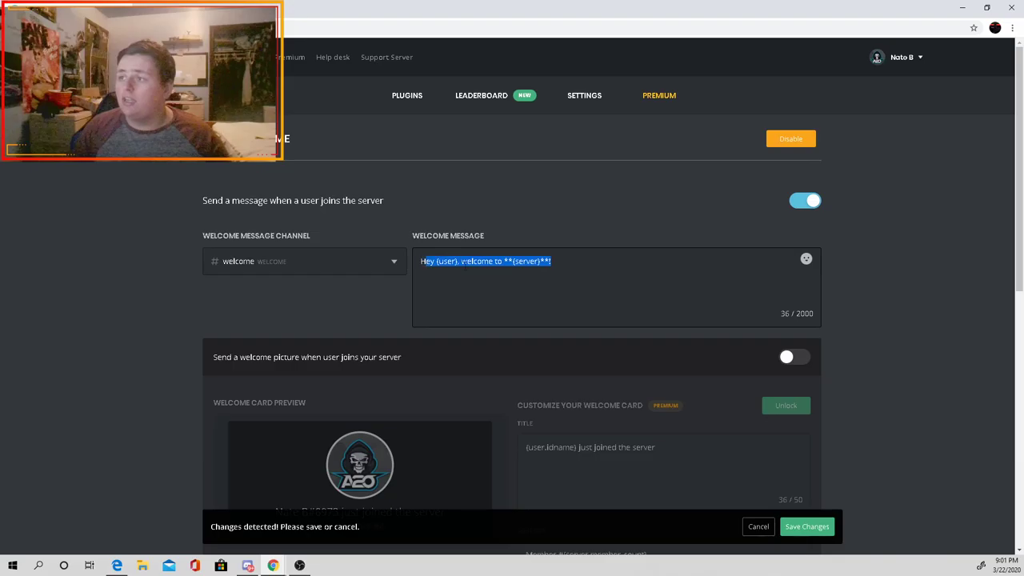
left_click(440, 264)
left_click(483, 263)
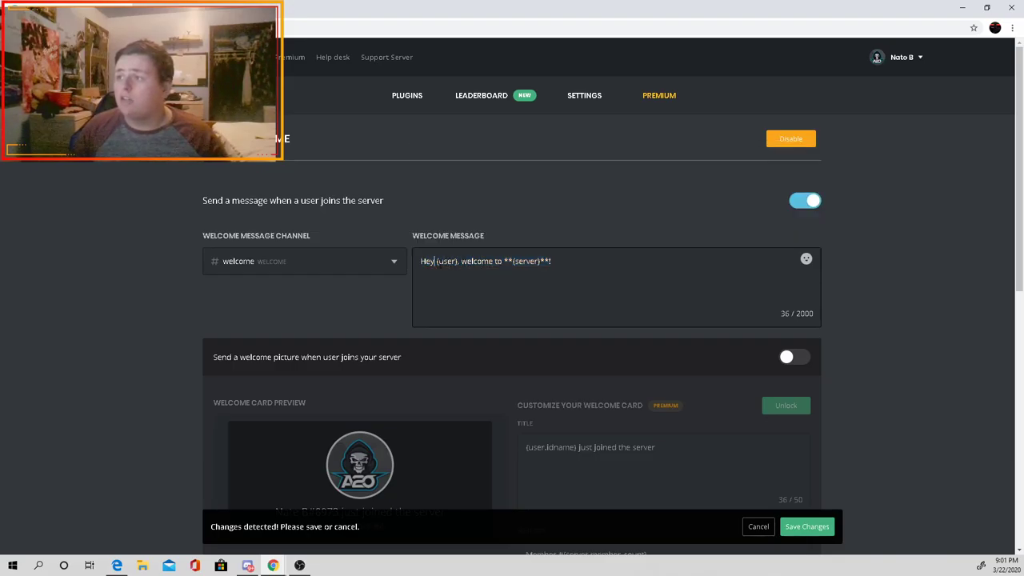
left_click(448, 260)
left_click(433, 260)
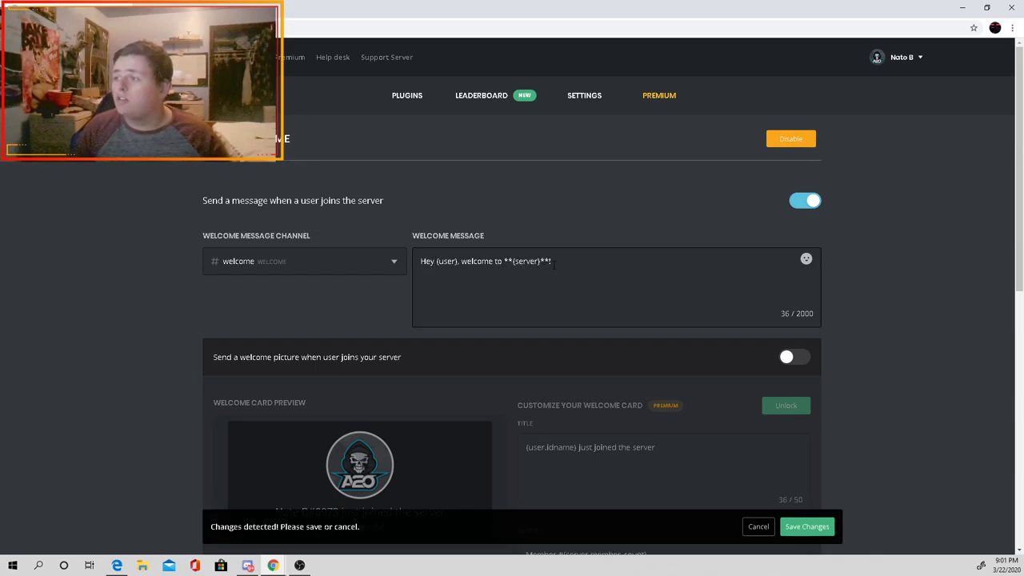
type("ope")
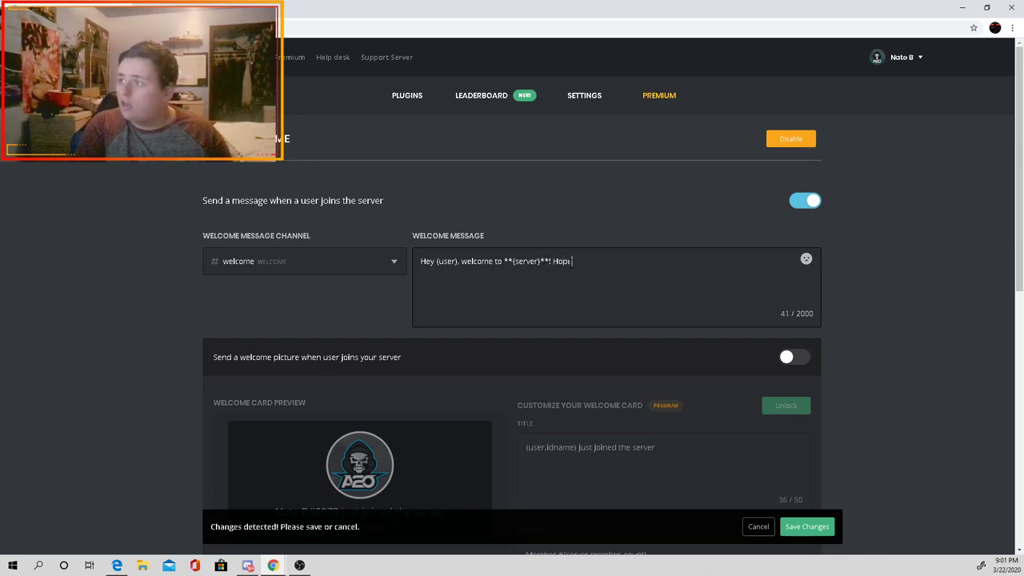
type(" you enjoy your time ")
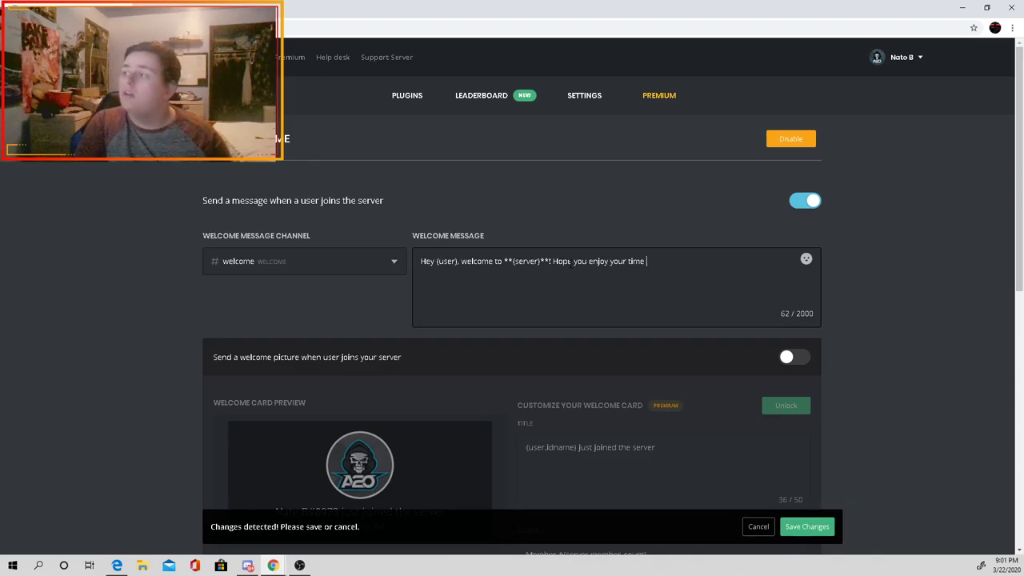
type("being here!")
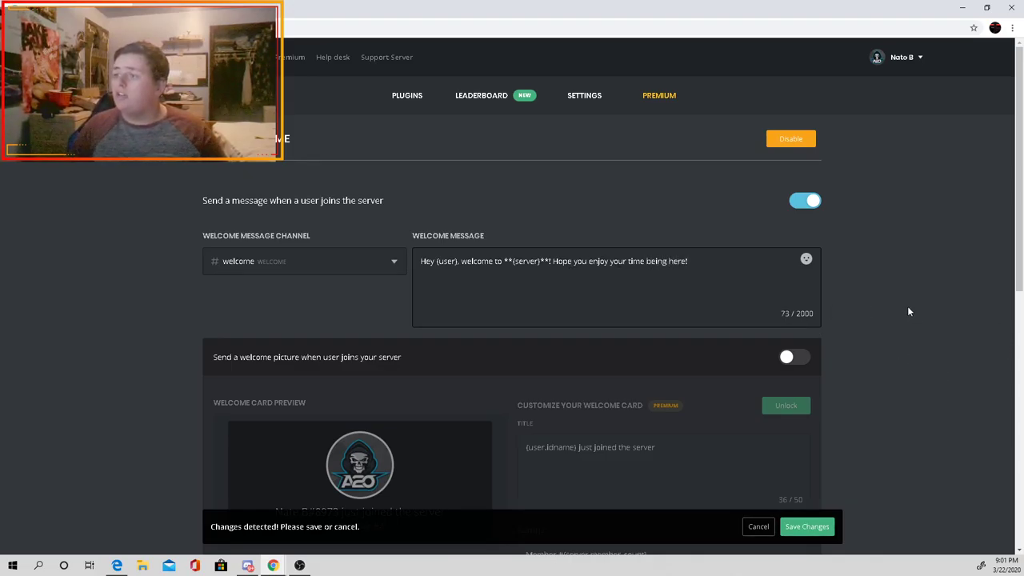
Step: Save the welcome message settings and return to Discord
scroll(659, 365, "down", 1)
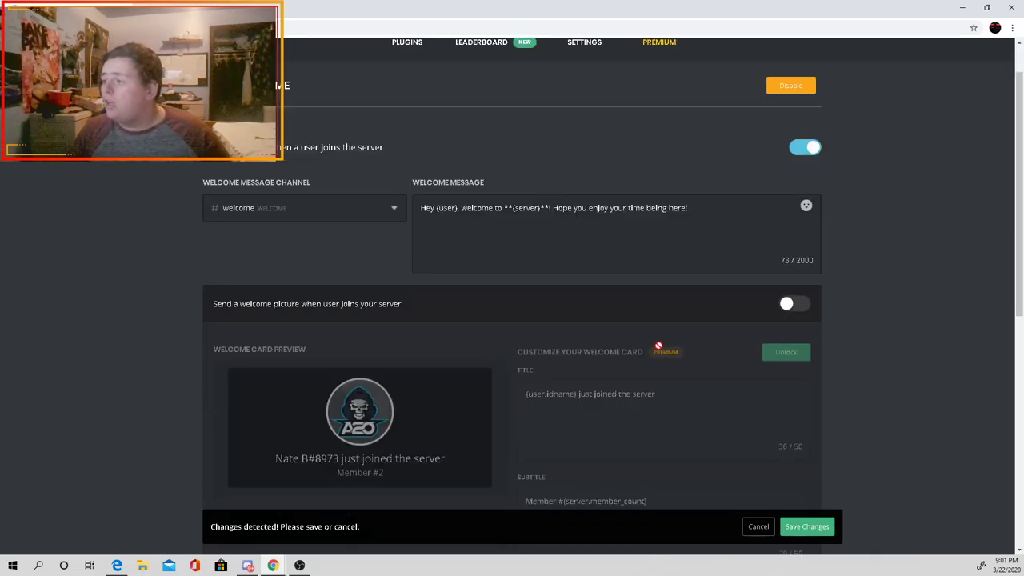
scroll(660, 356, "down", 1)
scroll(836, 264, "up", 1)
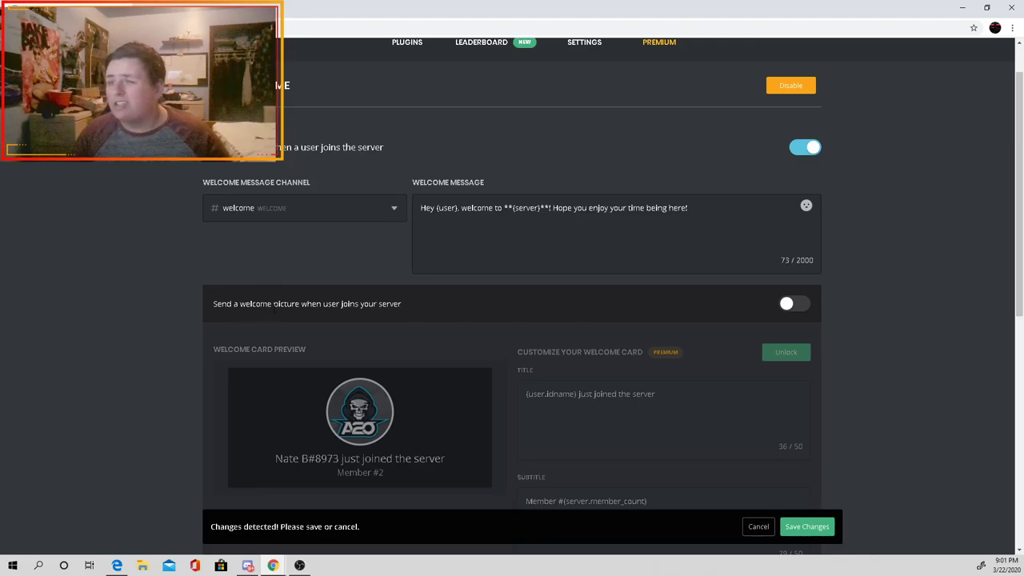
scroll(442, 297, "down", 2)
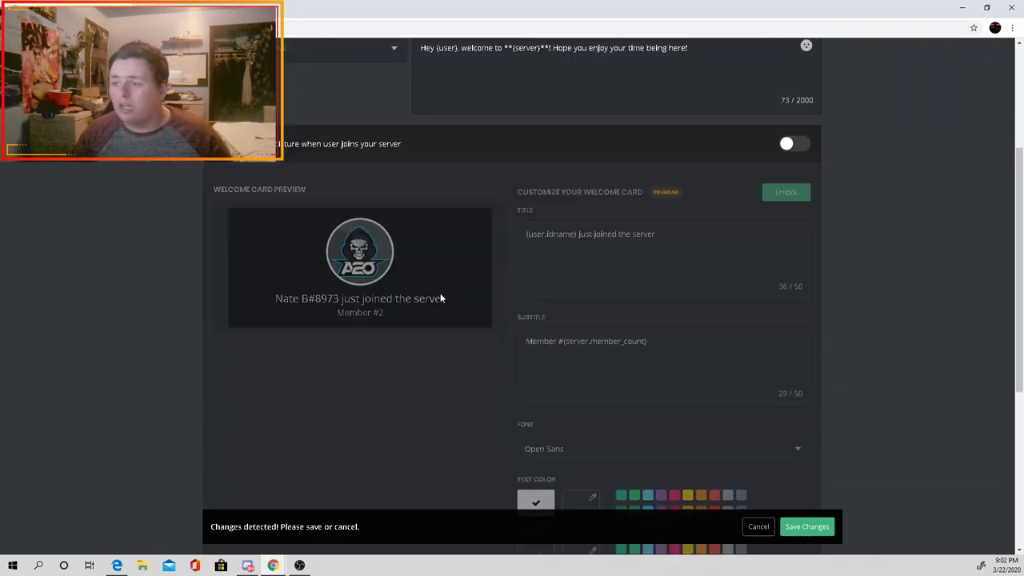
scroll(427, 300, "up", 2)
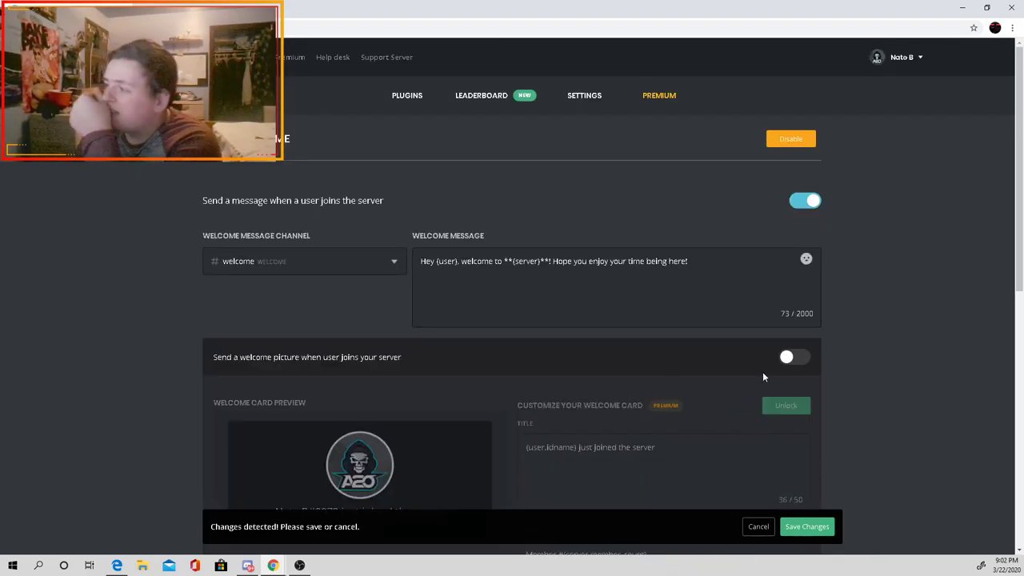
scroll(764, 343, "down", 5)
left_click(806, 526)
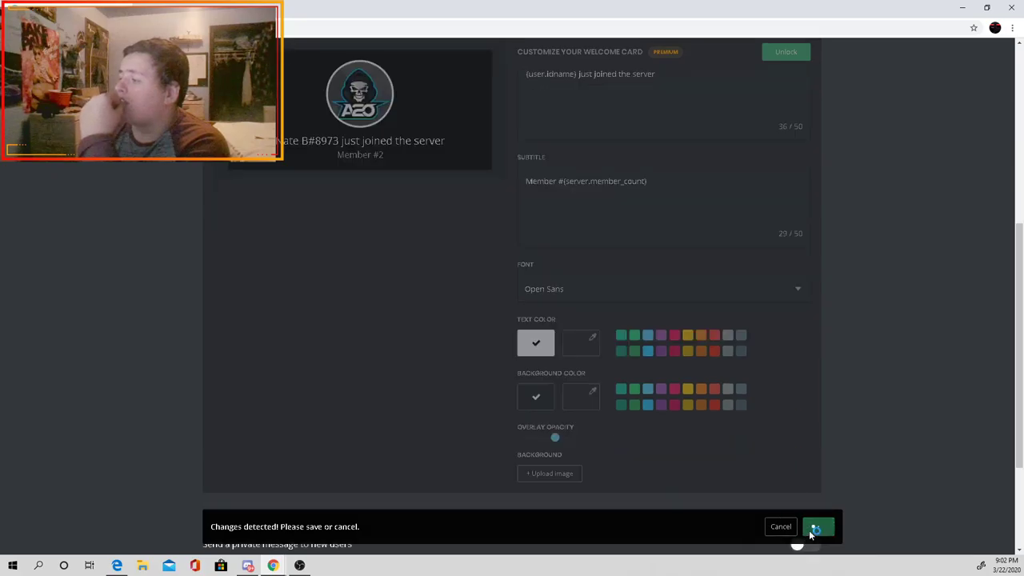
scroll(776, 479, "down", 2)
mouse_move(247, 564)
left_click(243, 528)
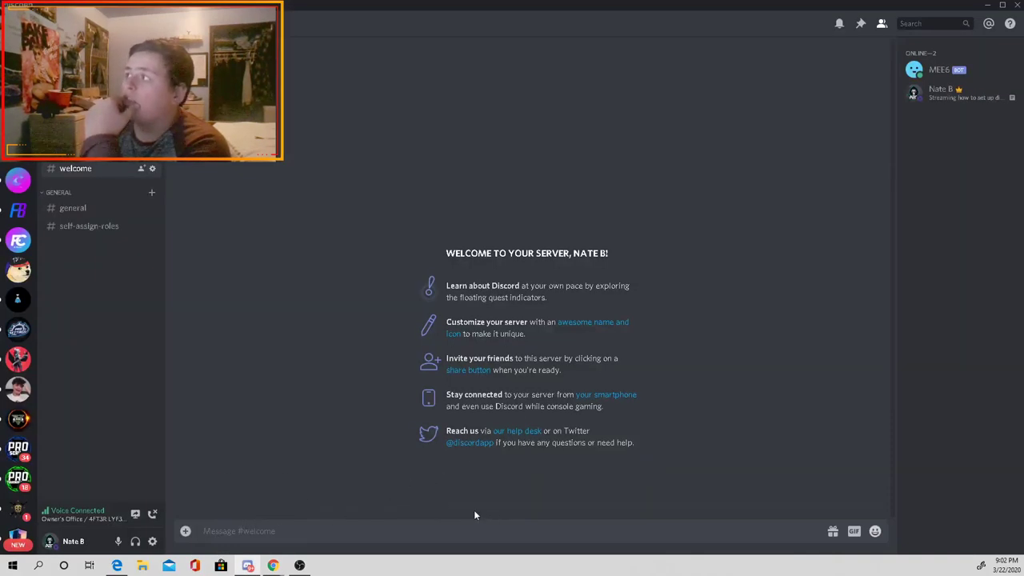
Step: Copy the Test server's invite link from the Invite People dialog
left_click(18, 84)
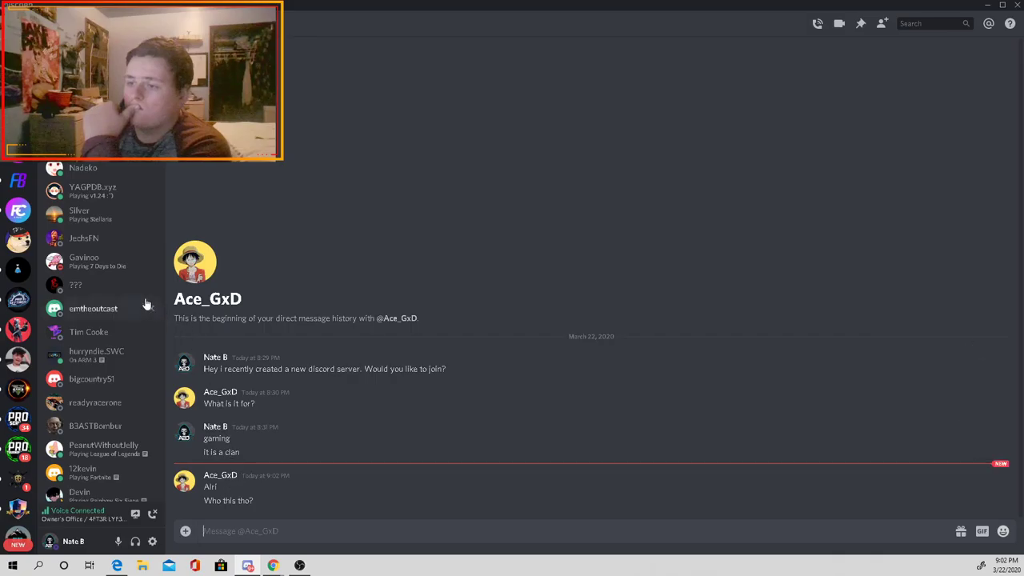
left_click(18, 83)
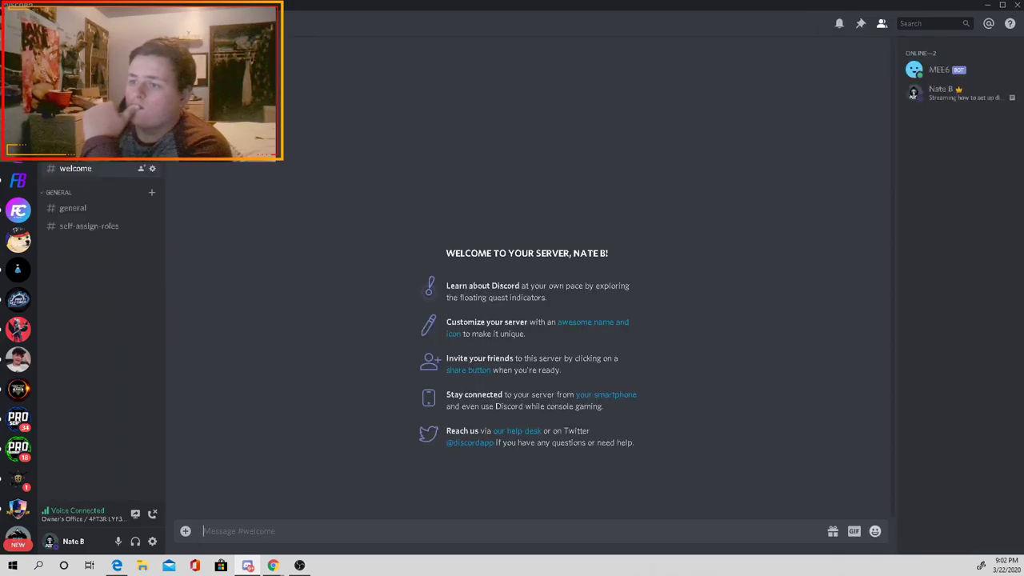
left_click(80, 148)
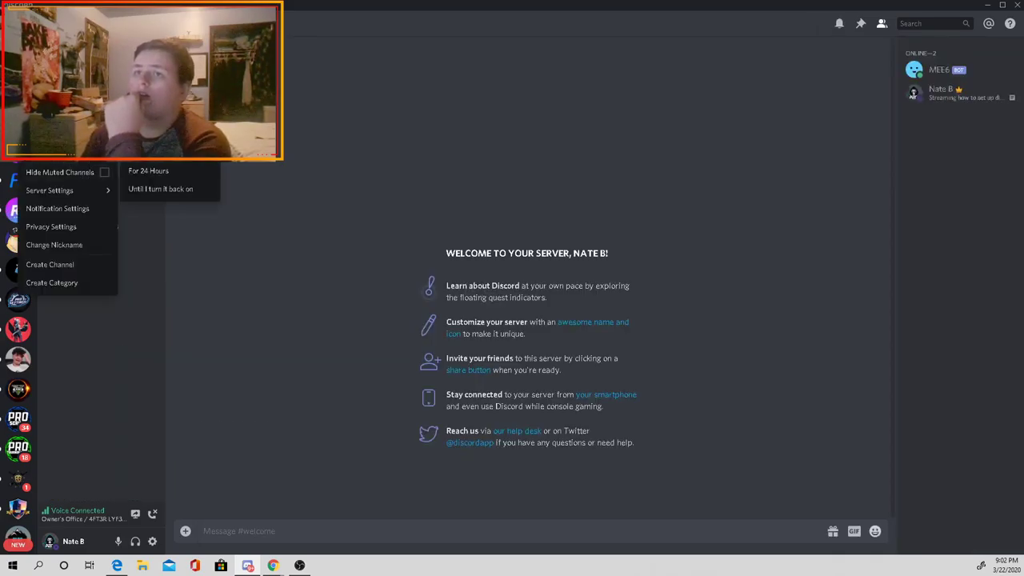
left_click(104, 172)
left_click(598, 359)
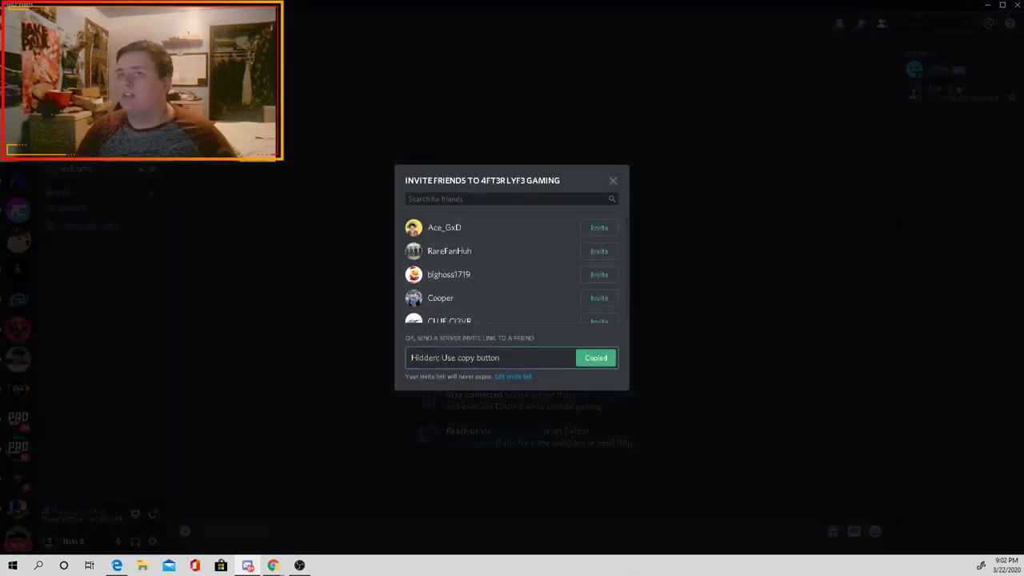
key("Escape")
Step: Paste and send the invite link in the friend's direct messages
left_click(17, 24)
key("ctrl+v")
key("Return")
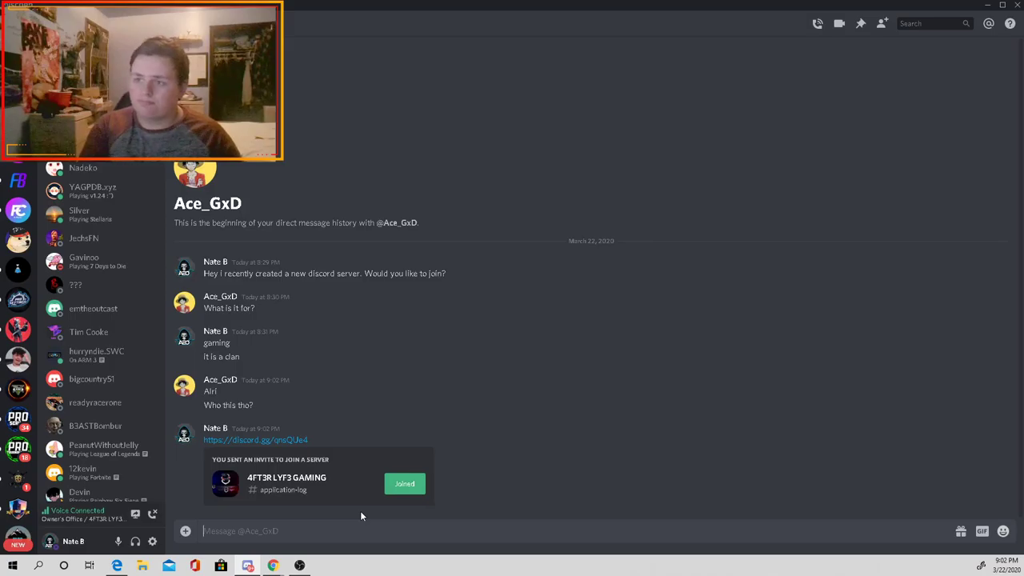
Step: Send 'honestly i just found you in a server and messaged you', then return to #welcome
type("hon")
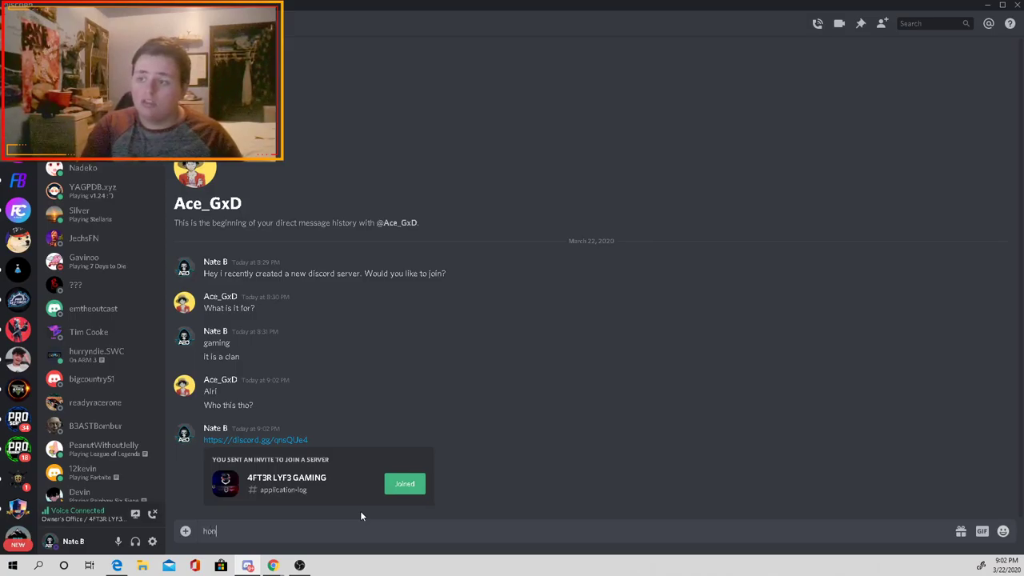
type("estly ")
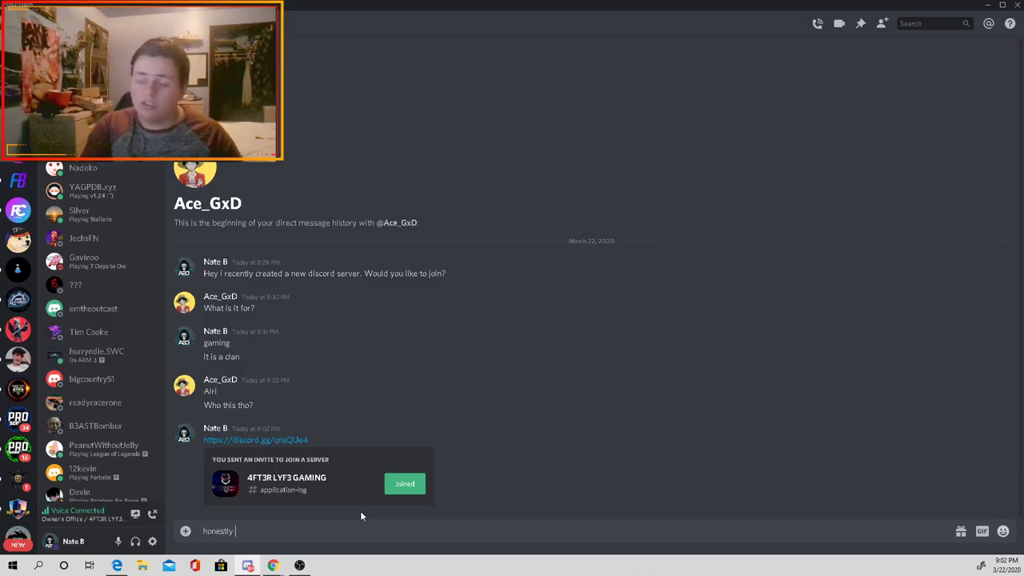
type("i just found you in ad")
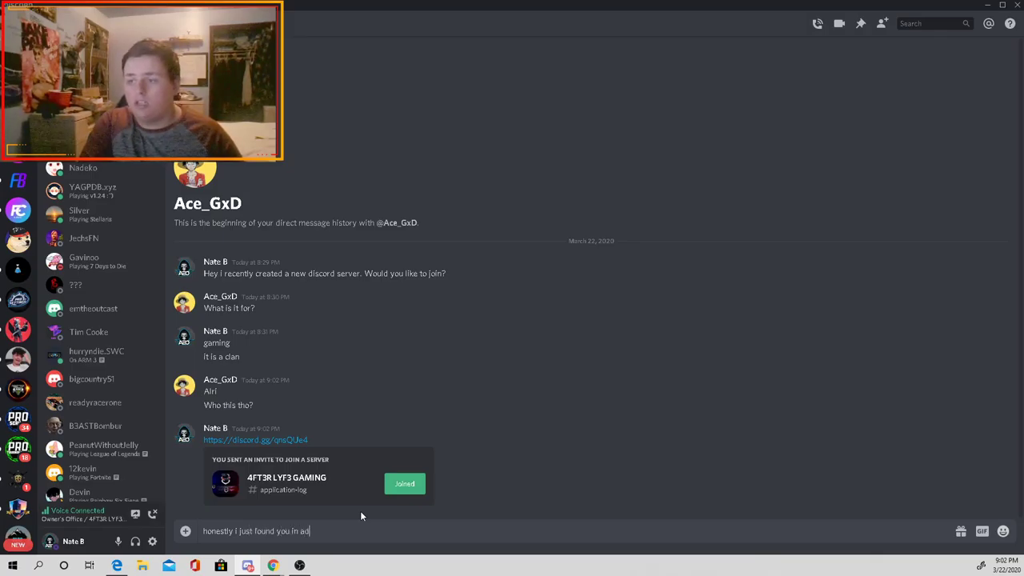
key("BackSpace")
type("server ")
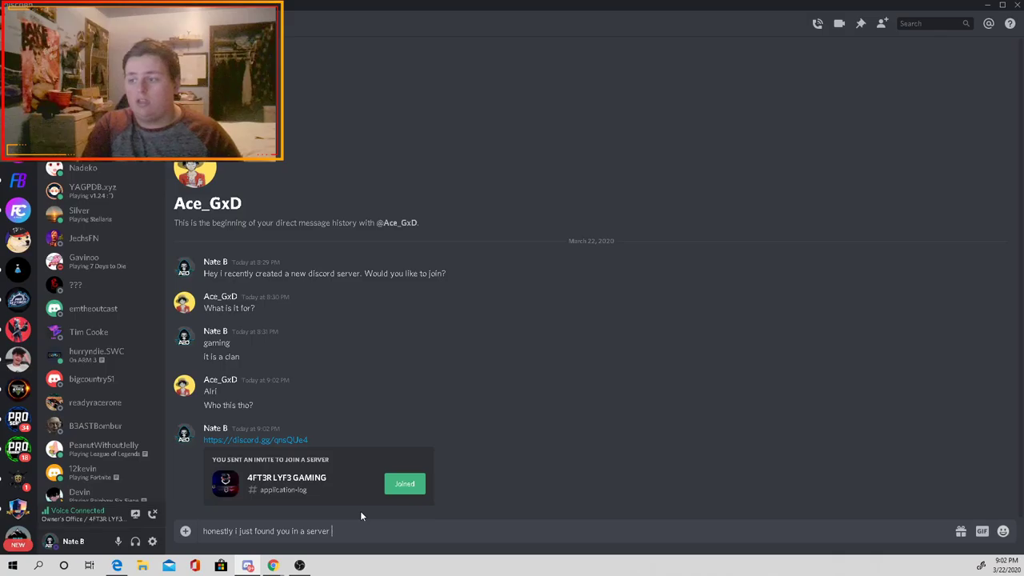
type("and messaged you")
key("Return")
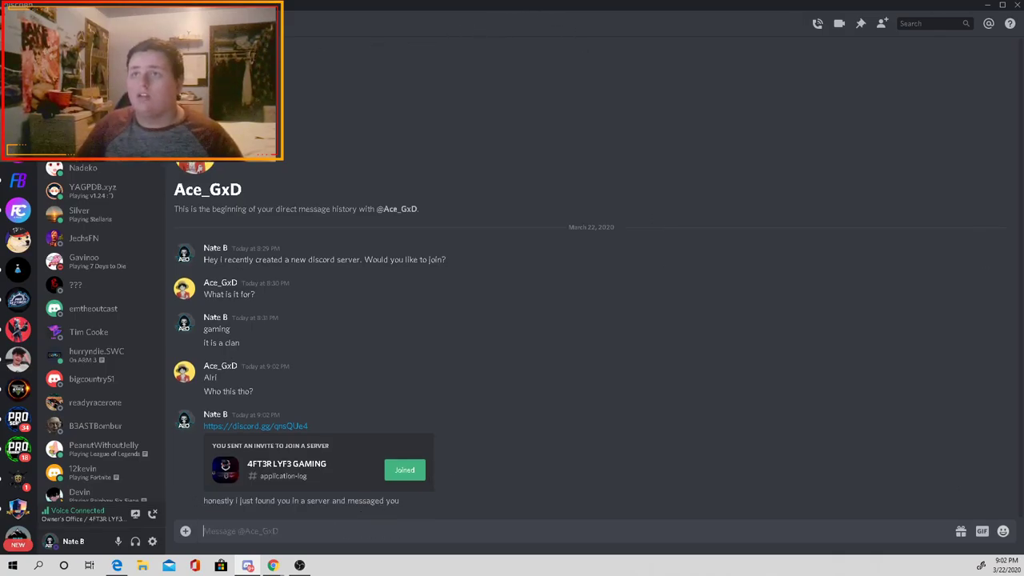
key("ctrl+alt+Up")
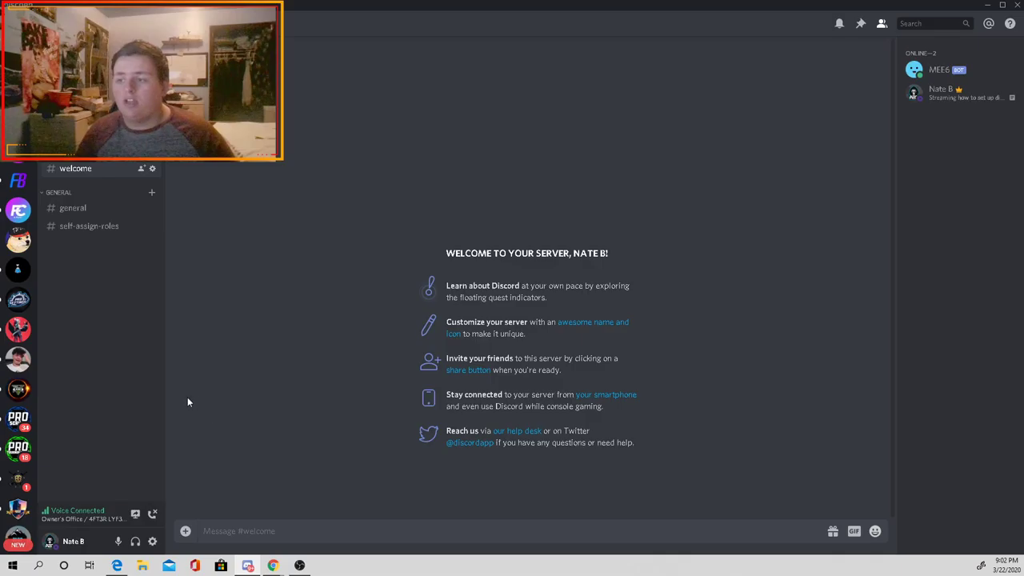
mouse_move(273, 565)
left_click(297, 527)
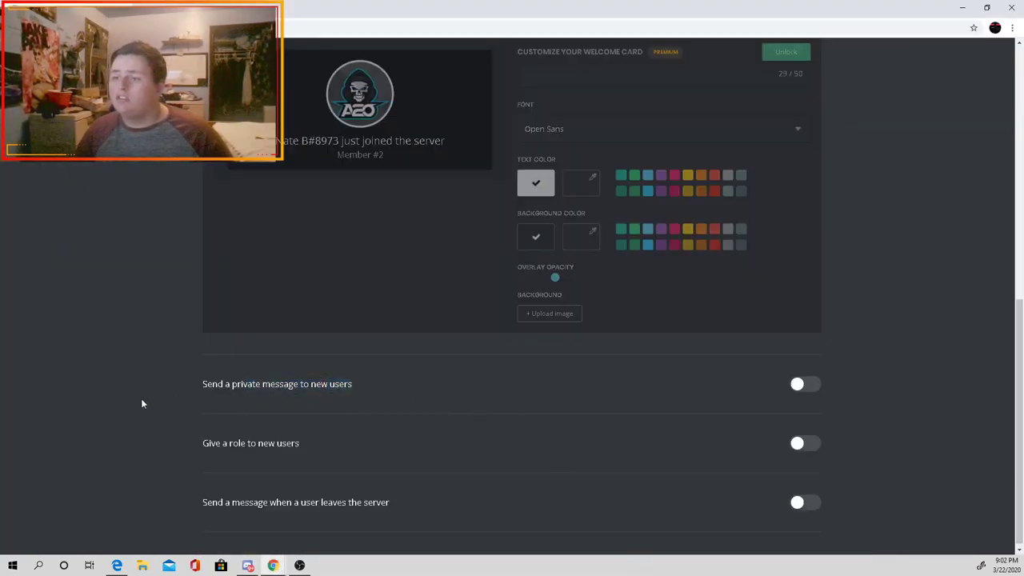
left_click_drag(227, 443, 283, 443)
left_click(283, 443)
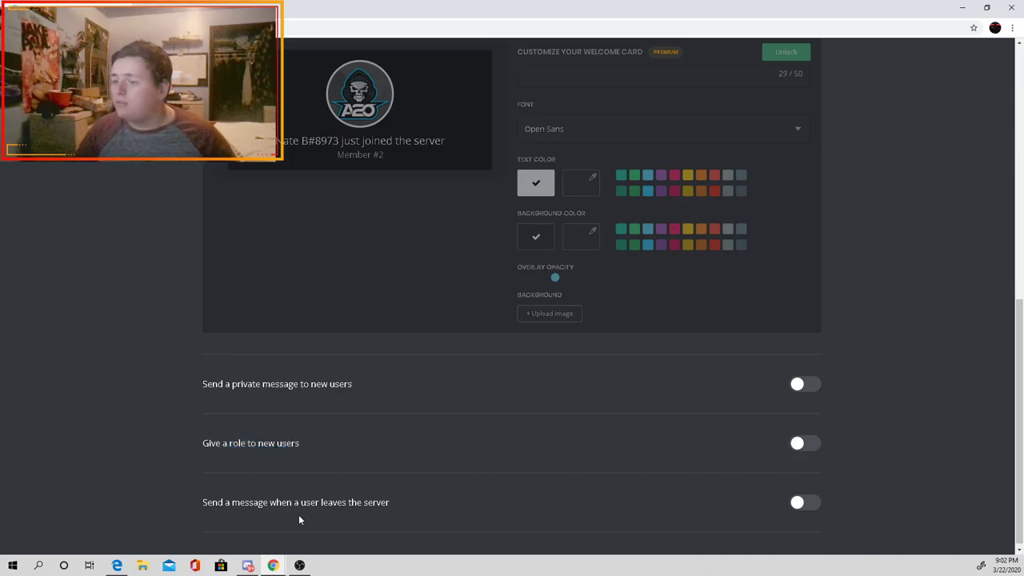
left_click(268, 537)
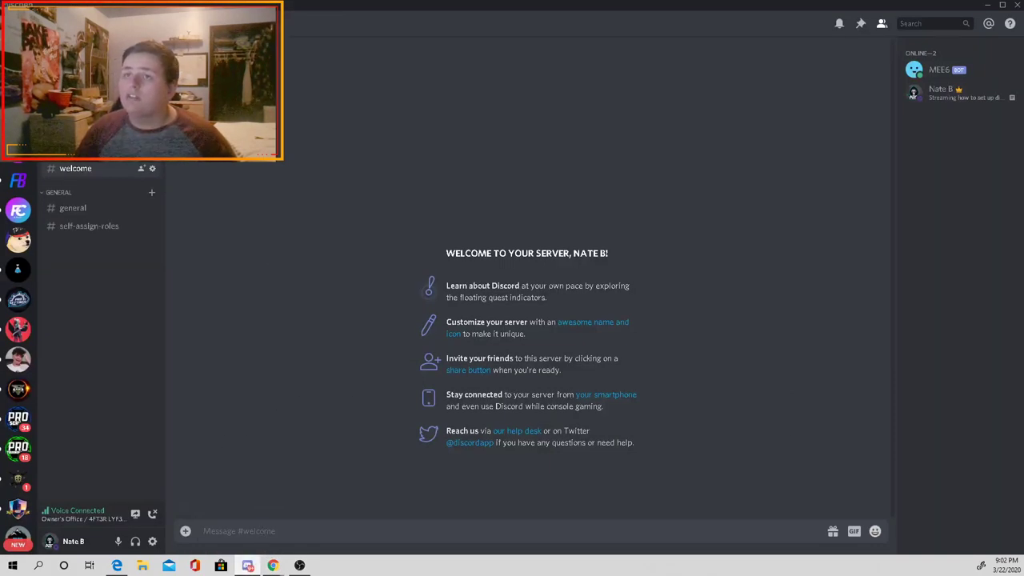
Step: Add a blue 'member' role, displayed separately and mentionable, save it, then return to MEE6
left_click(80, 24)
left_click(152, 172)
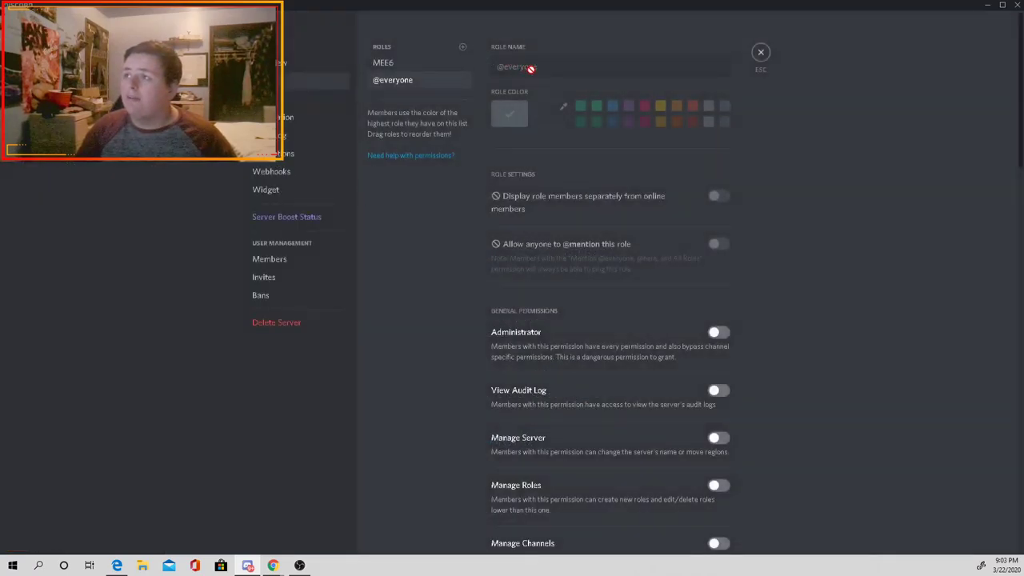
left_click(462, 47)
type("member")
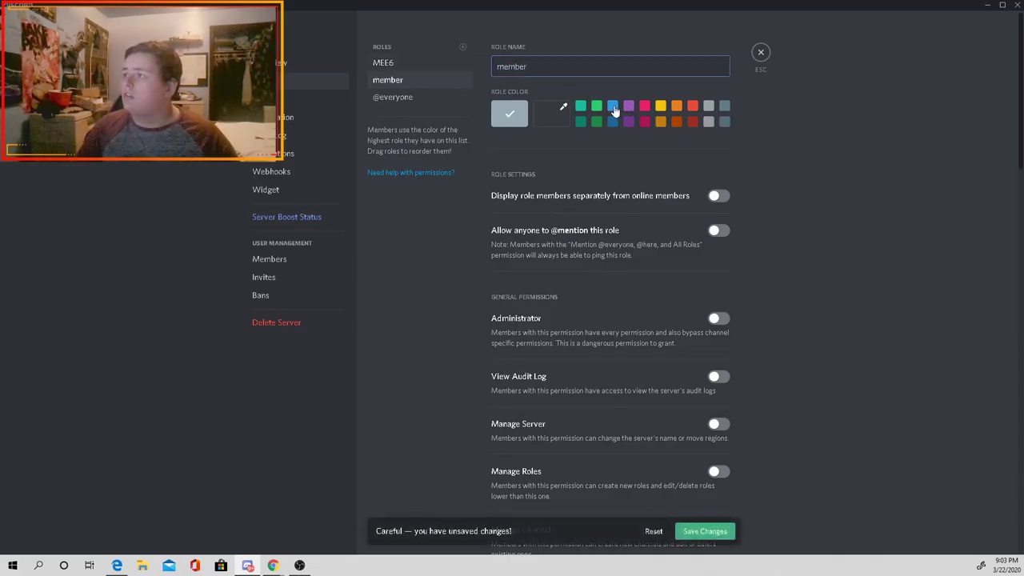
left_click(613, 107)
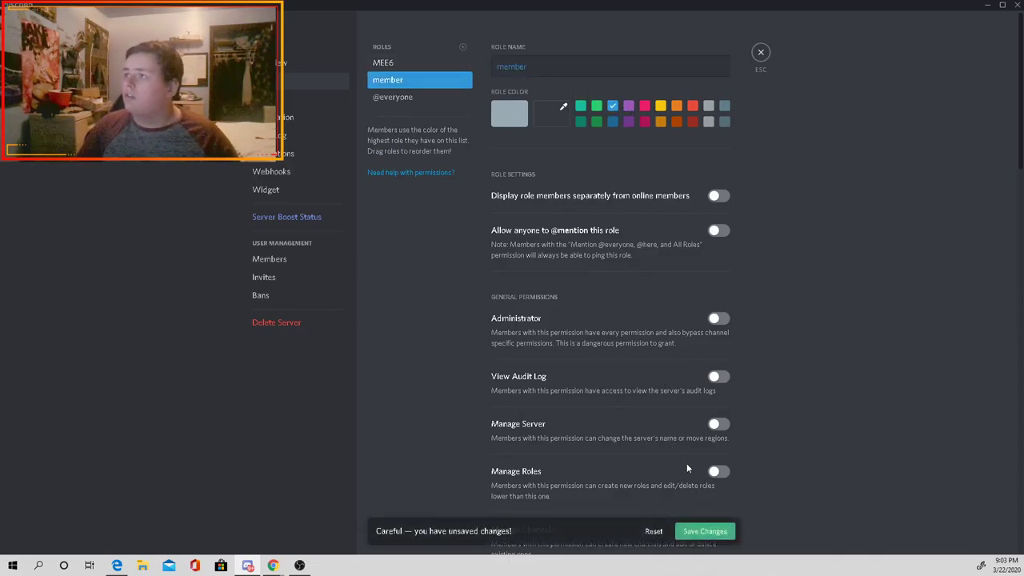
left_click(714, 231)
left_click(718, 196)
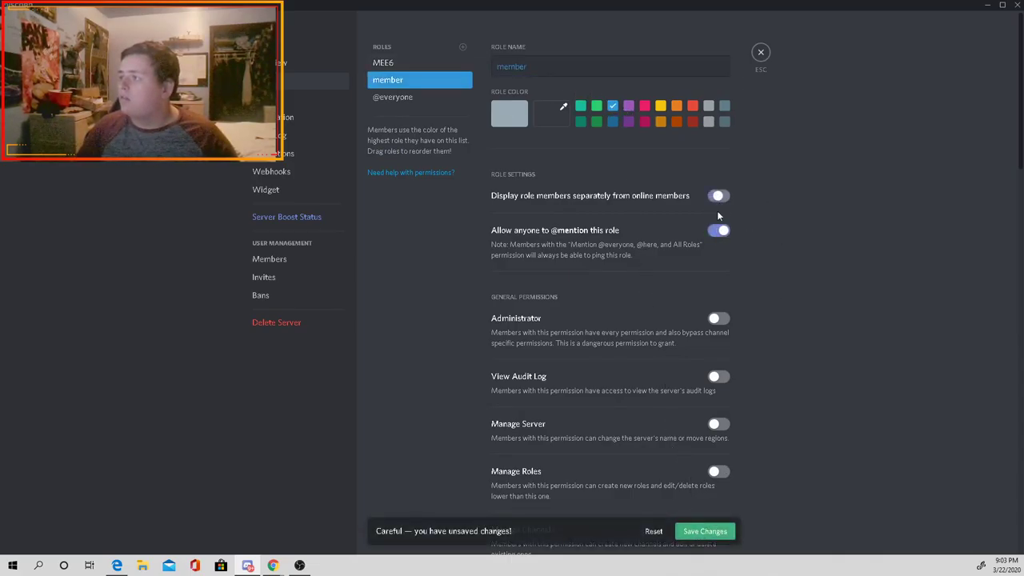
left_click(702, 531)
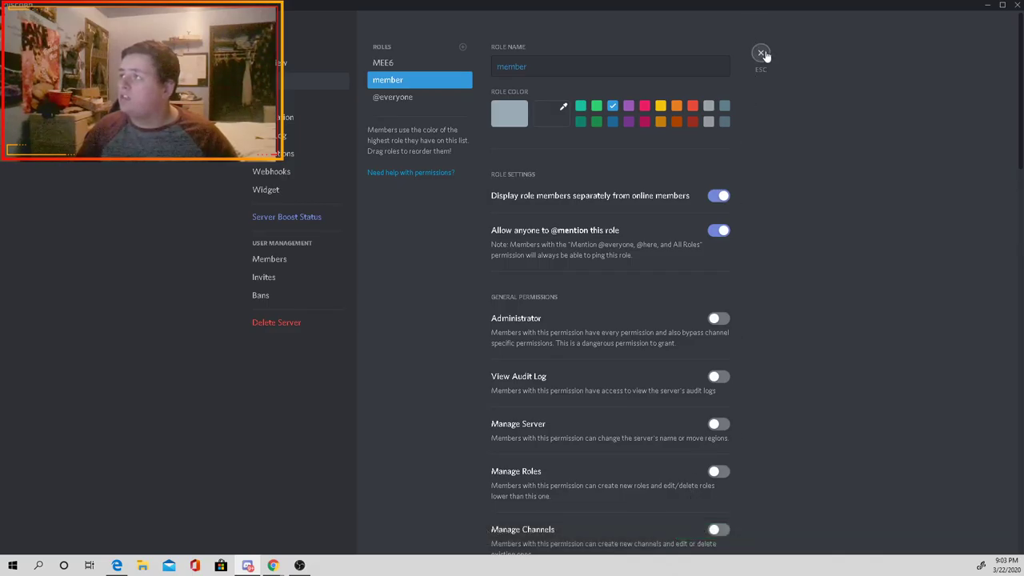
left_click(761, 52)
mouse_move(272, 565)
left_click(306, 524)
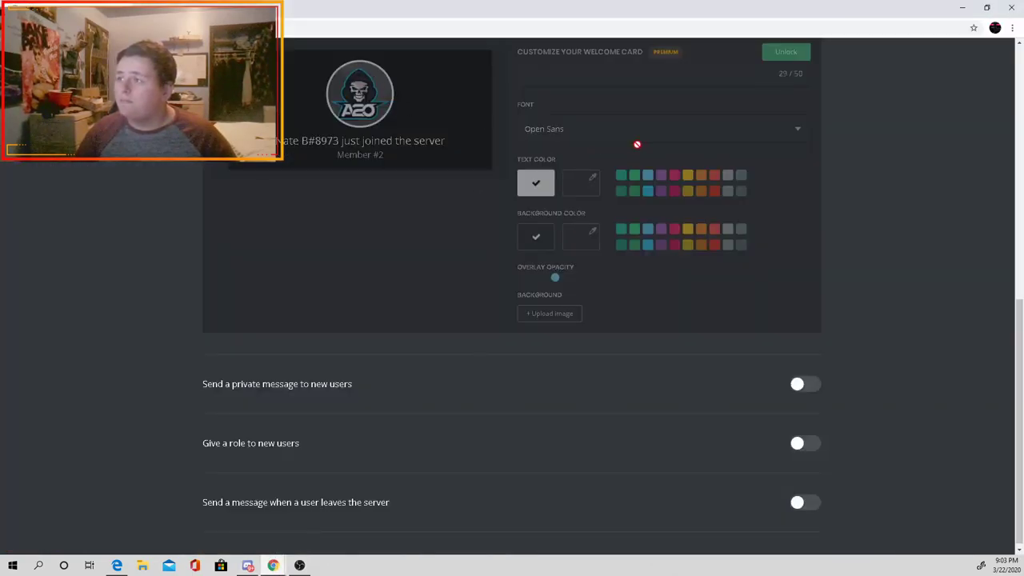
Step: Enable giving new users the member role and save the Welcome plugin
left_click(804, 438)
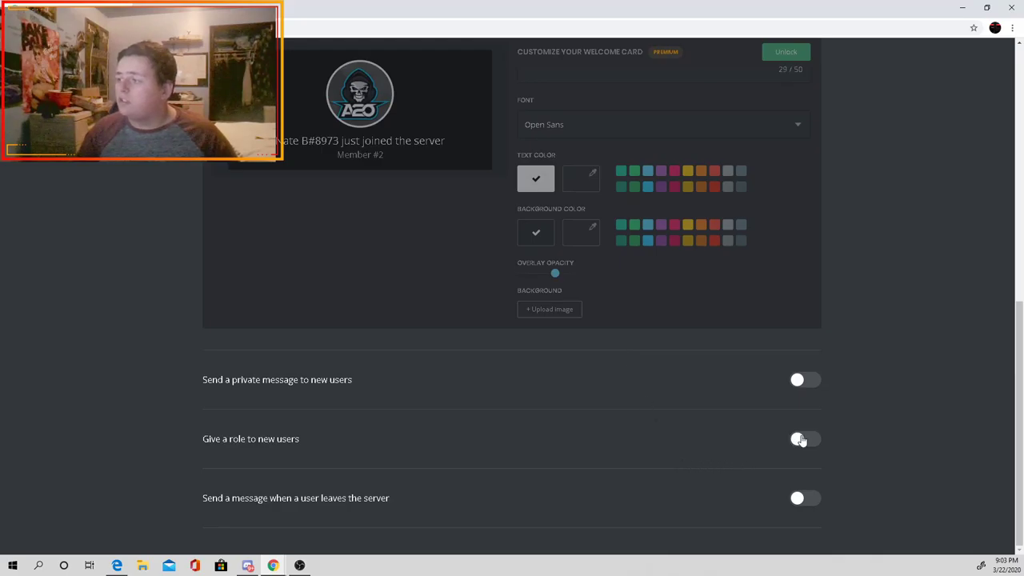
left_click(215, 433)
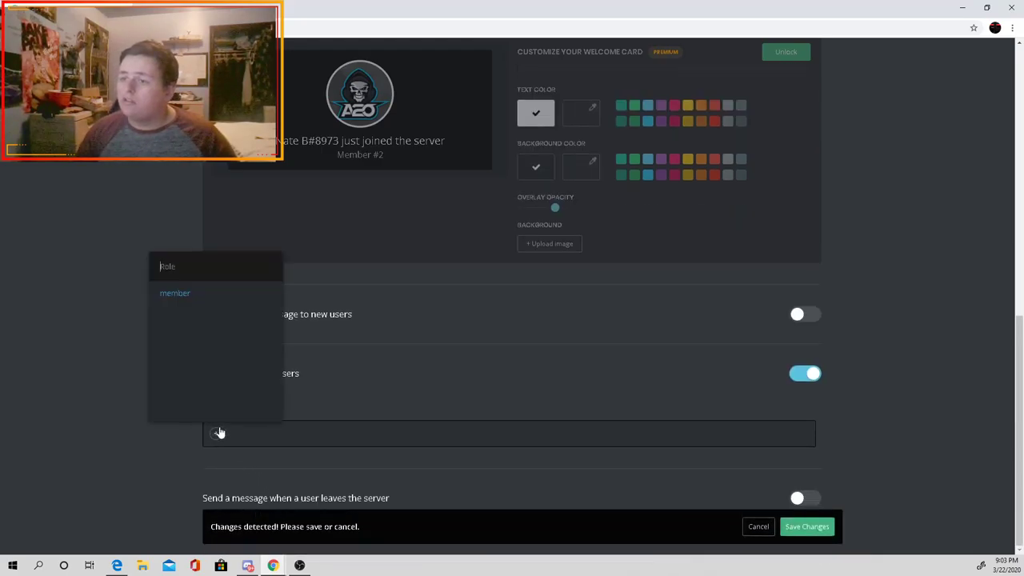
left_click(191, 285)
left_click(806, 526)
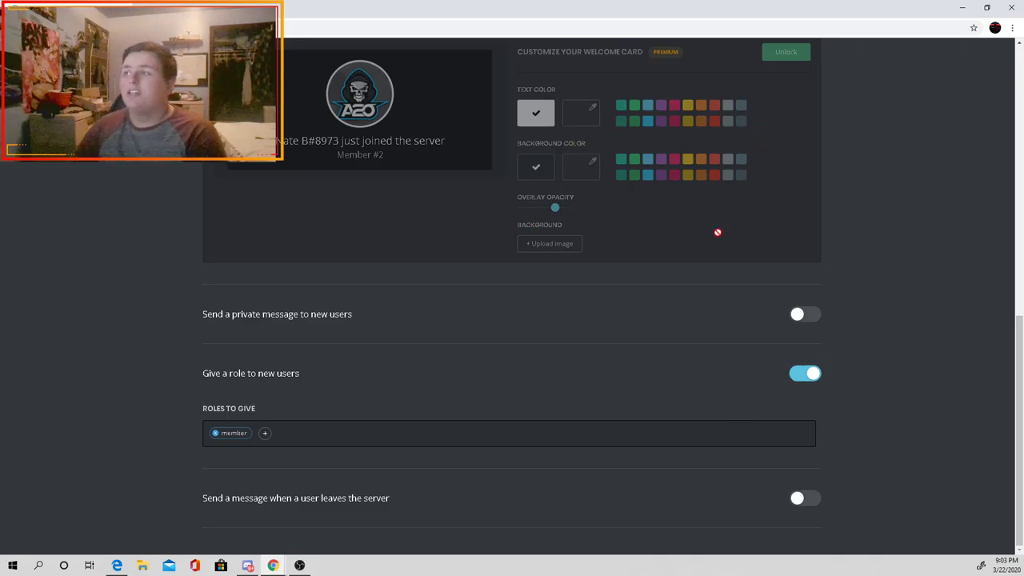
Step: Try the leave message toggle, pick no channel, and switch the goodbye message back off
left_click(796, 498)
scroll(693, 416, "down", 2)
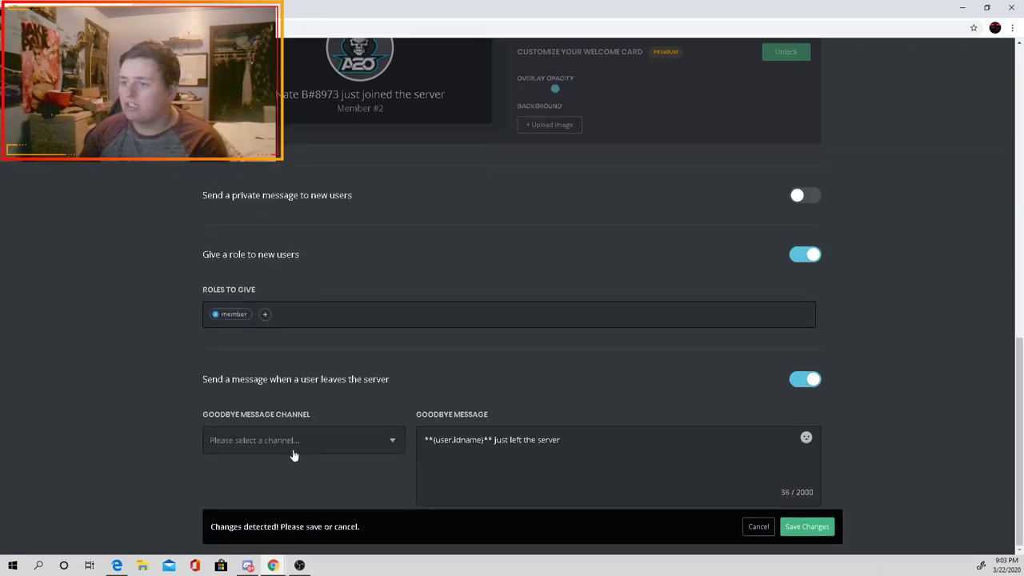
left_click(387, 448)
left_click(537, 389)
left_click(386, 450)
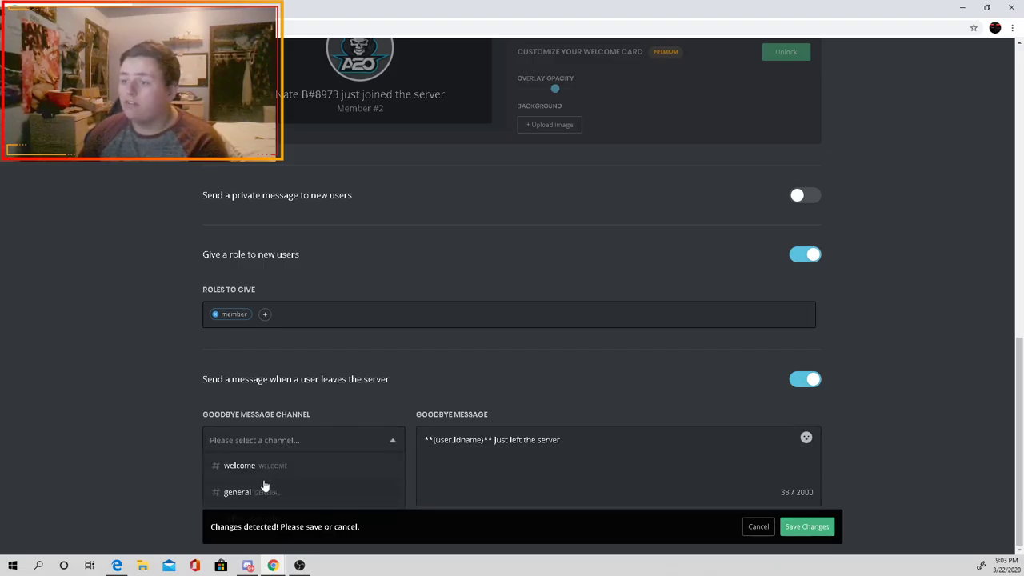
left_click(382, 448)
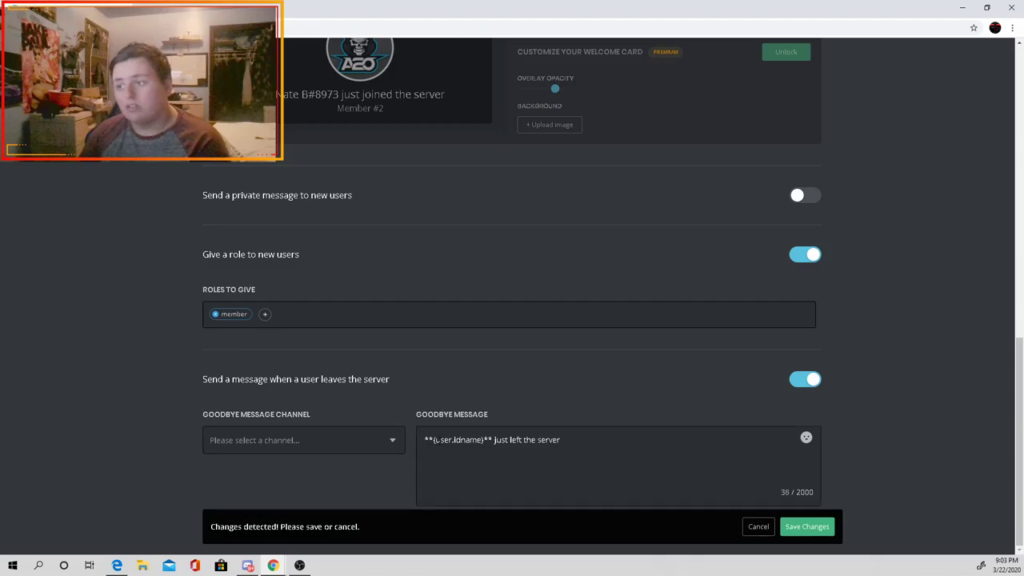
left_click(808, 387)
left_click(806, 528)
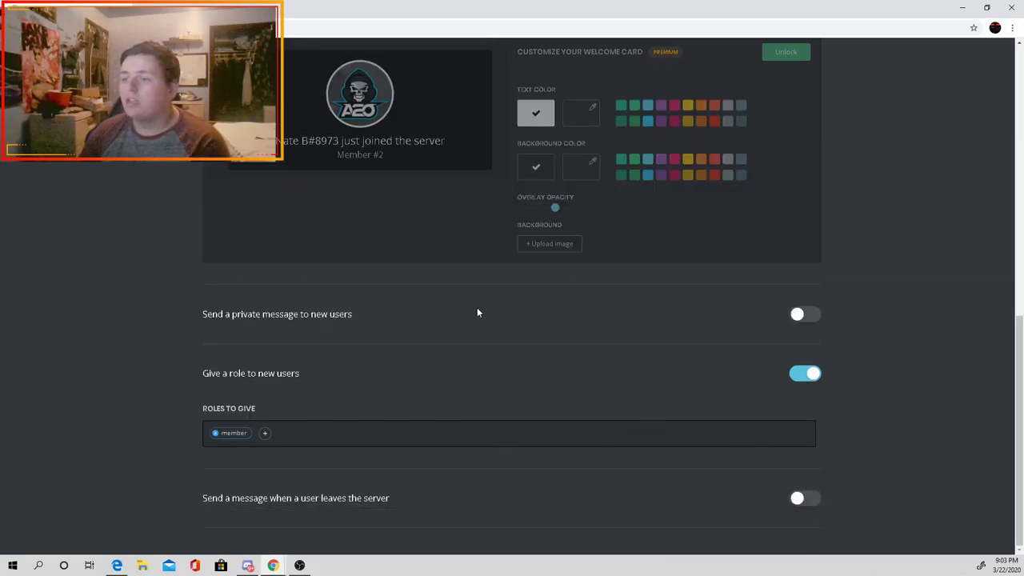
scroll(479, 313, "up", 5)
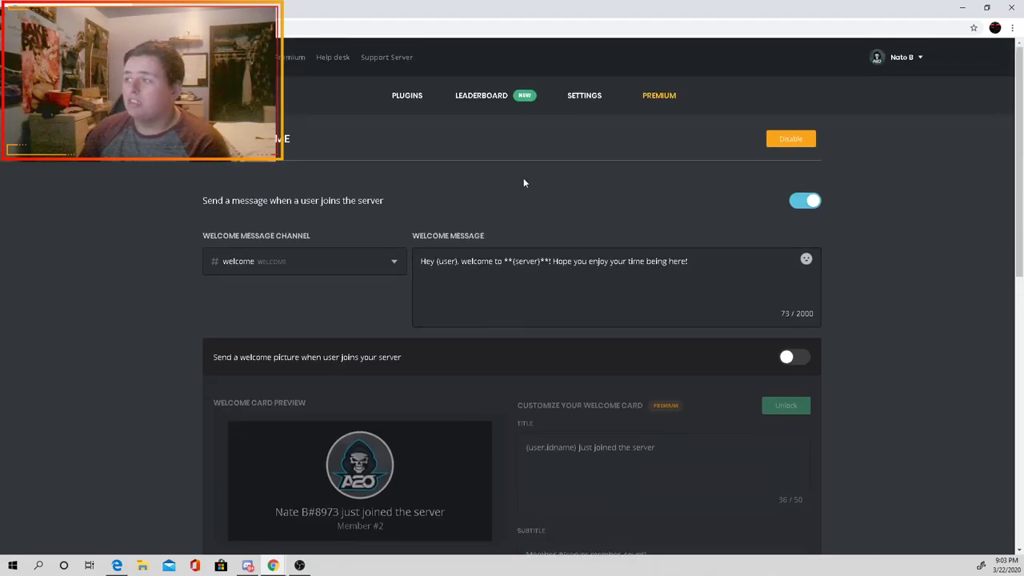
Step: Open the Levels plugin card from the PLUGINS list, then switch to Discord
left_click(397, 96)
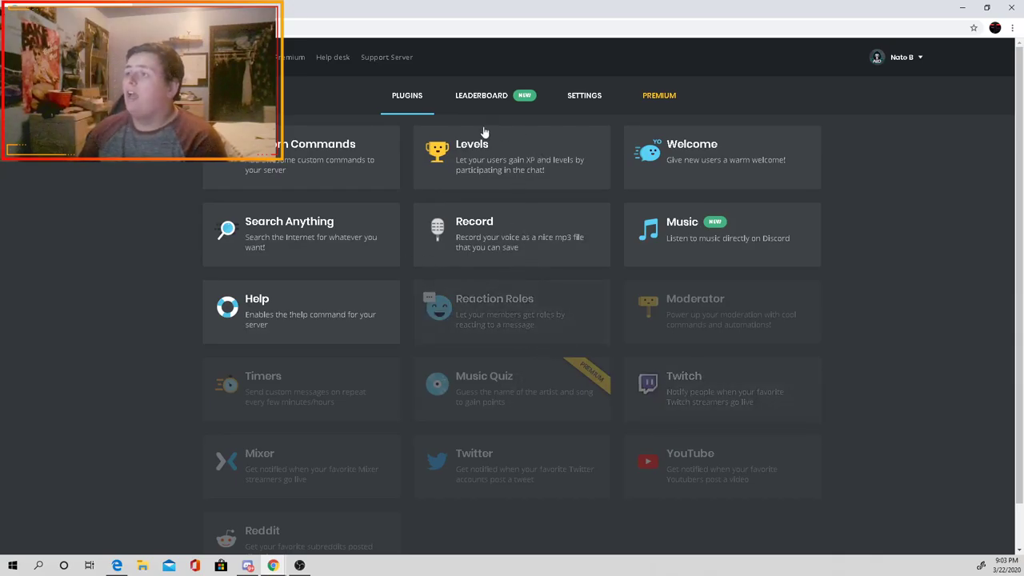
left_click(488, 171)
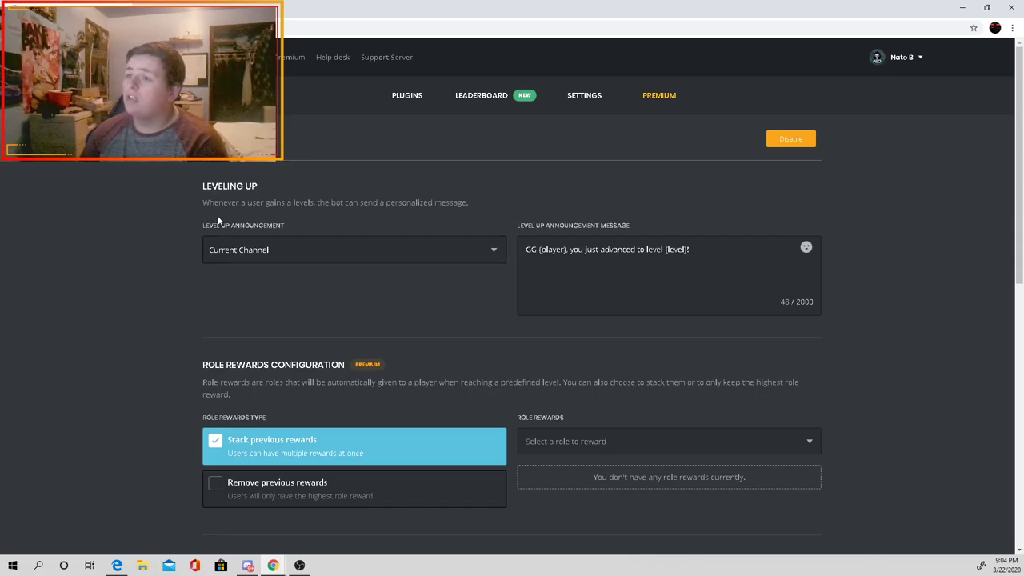
mouse_move(299, 565)
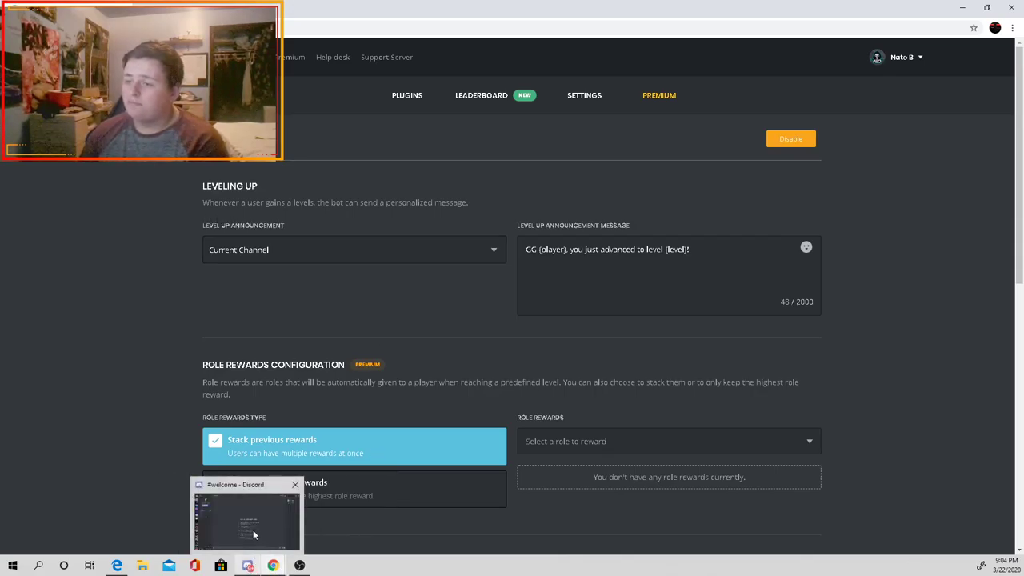
left_click(256, 528)
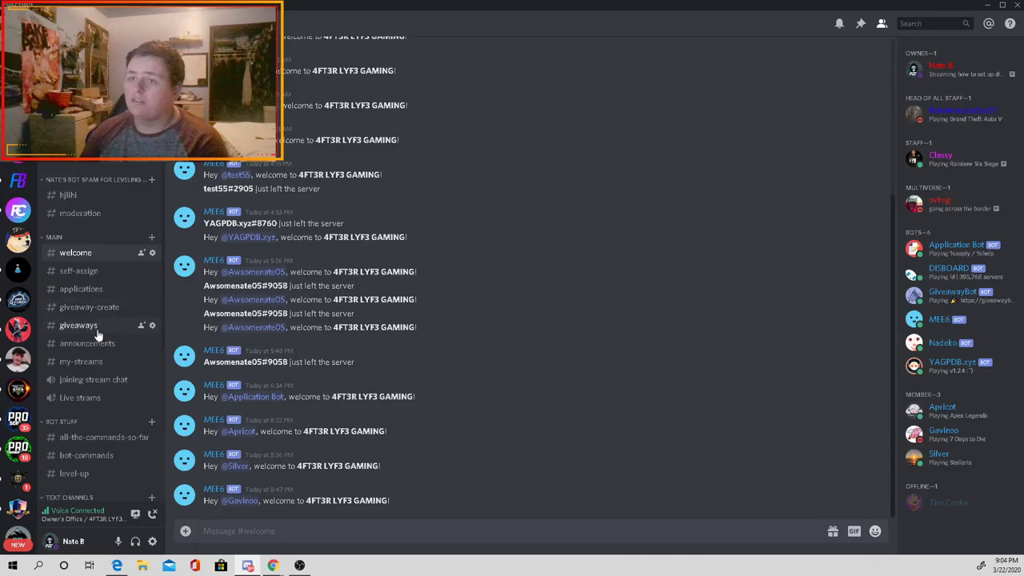
Step: View MEE6's level-up announcements in #level-up, then return to the Test server
left_click(86, 472)
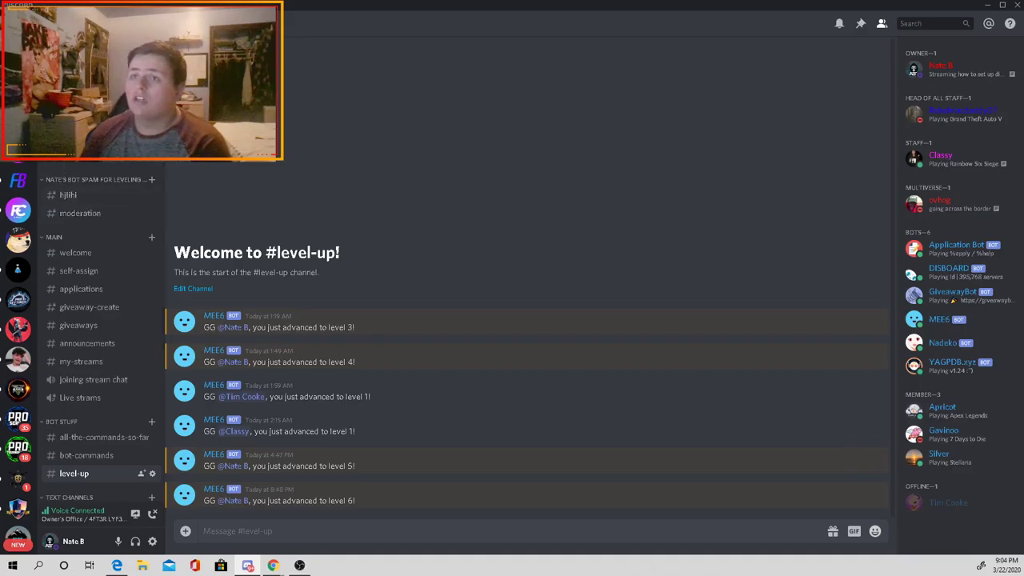
key("ctrl+alt+Up")
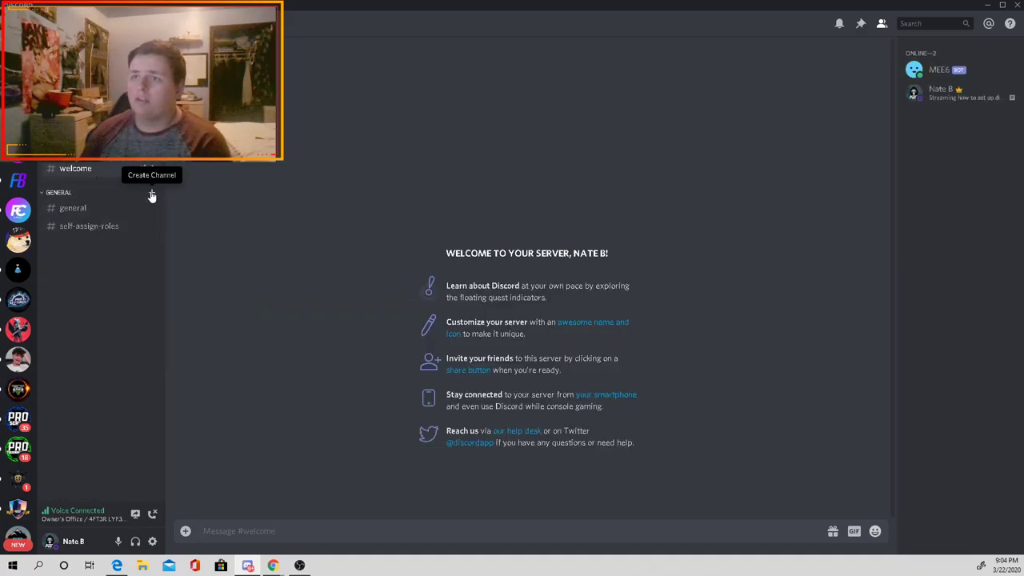
Step: Create a new category named 'Bot stuff'
right_click(119, 187)
right_click(89, 191)
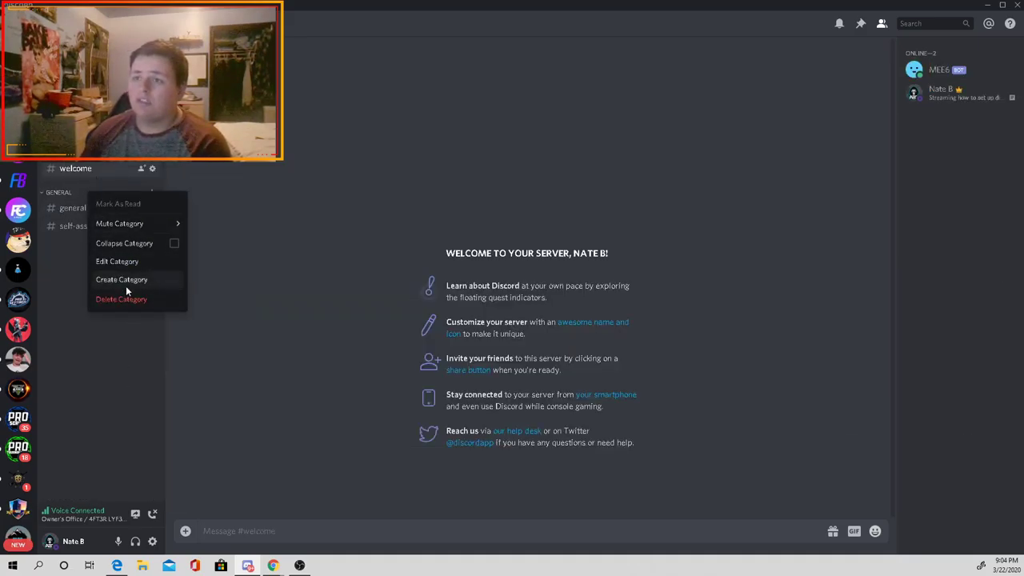
left_click(126, 283)
type("Bot")
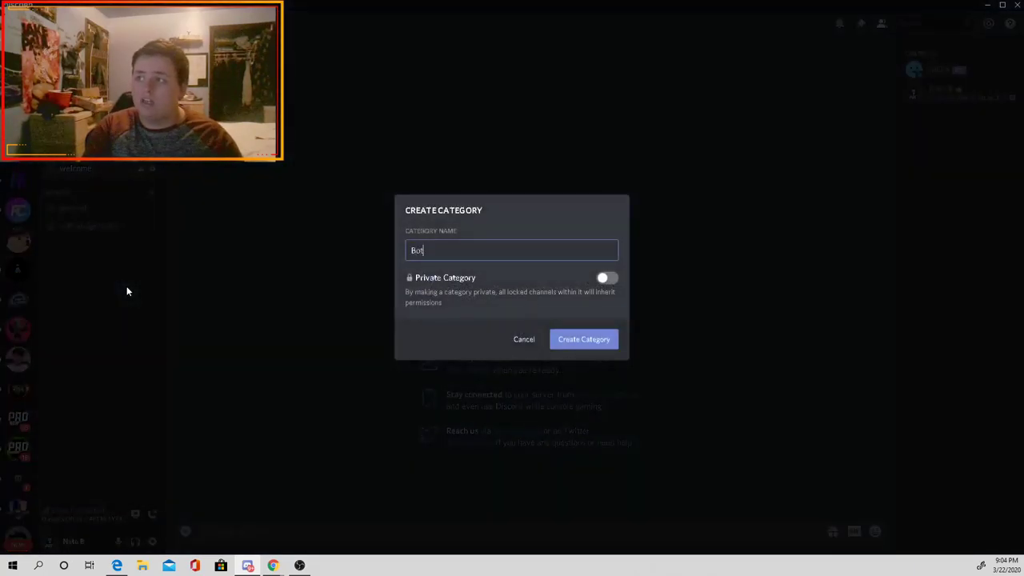
type(" stuff")
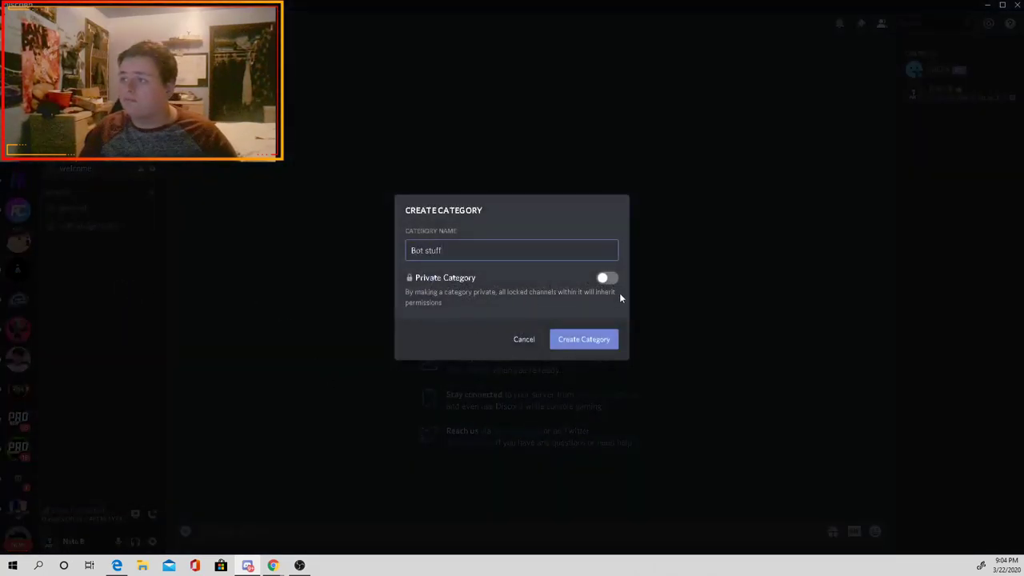
left_click(600, 341)
Step: Add text channels bot-commands and level-up under Bot stuff
left_click(154, 257)
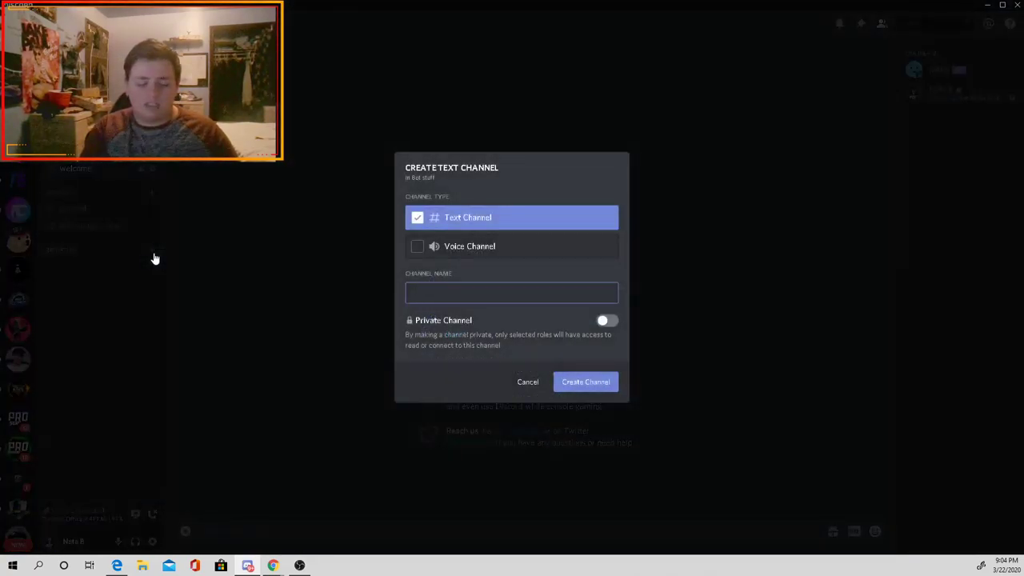
type("bot-commands")
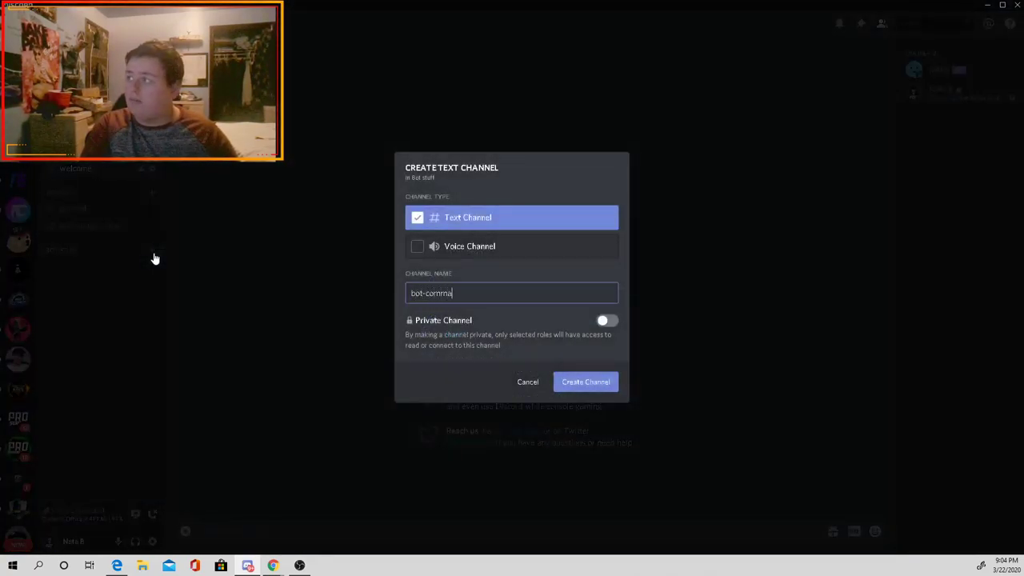
key("Return")
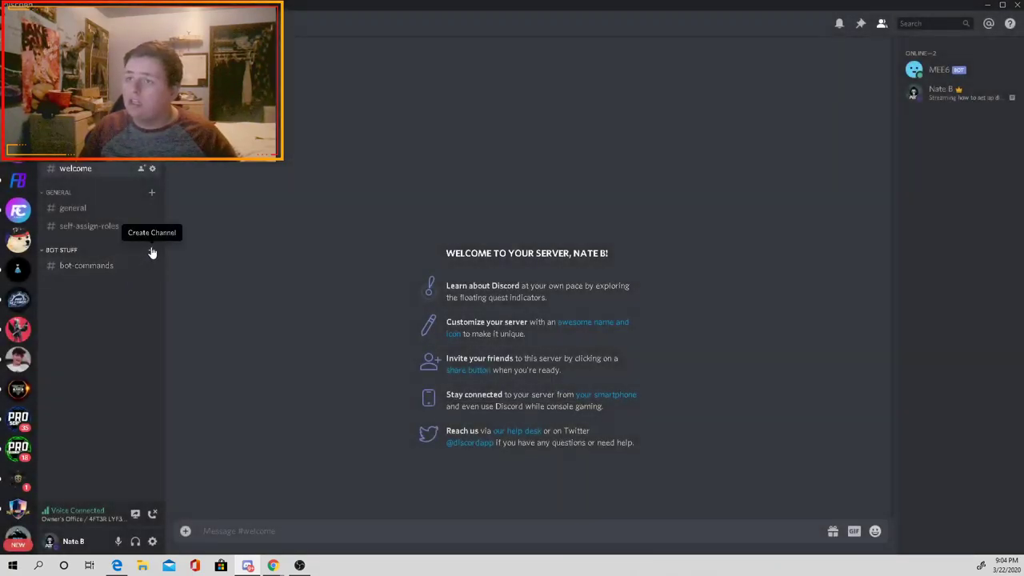
left_click(152, 252)
type("level-up")
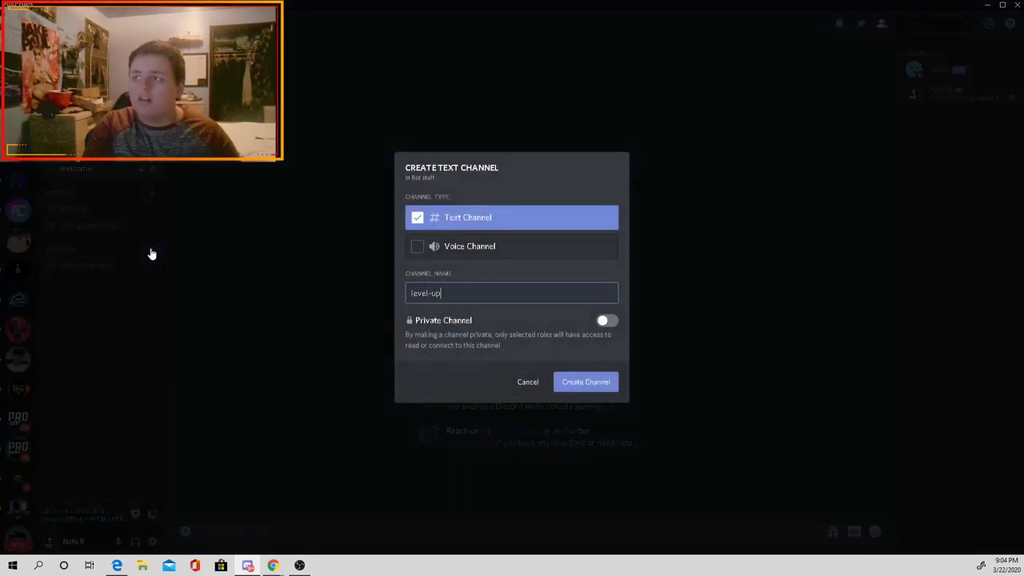
key("Return")
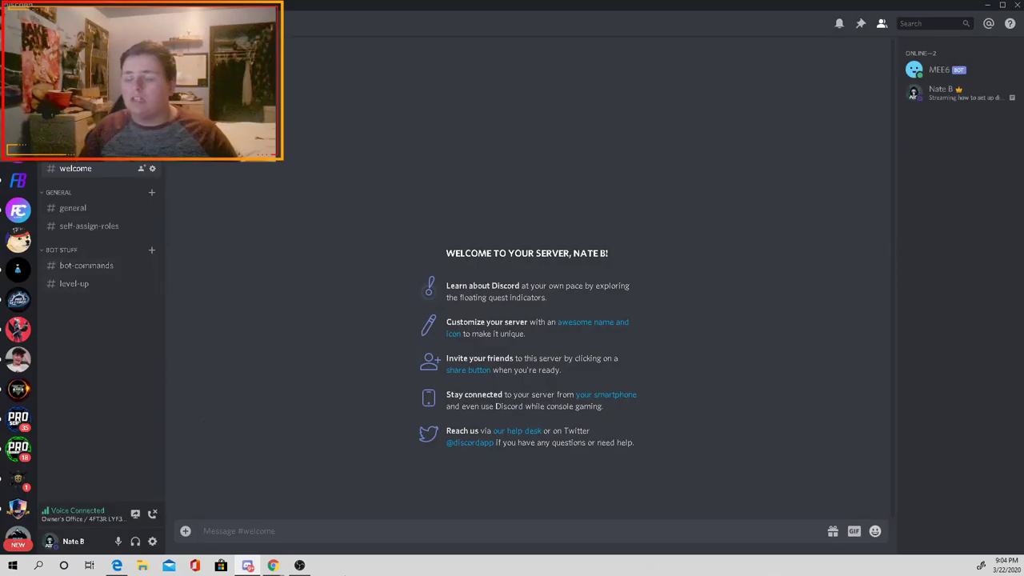
mouse_move(271, 560)
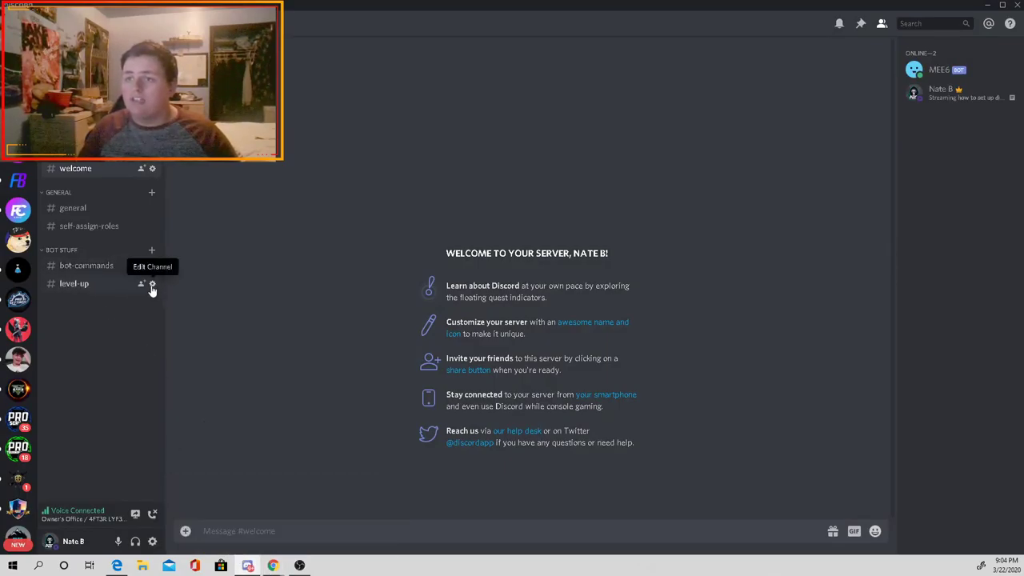
left_click(152, 283)
left_click(305, 83)
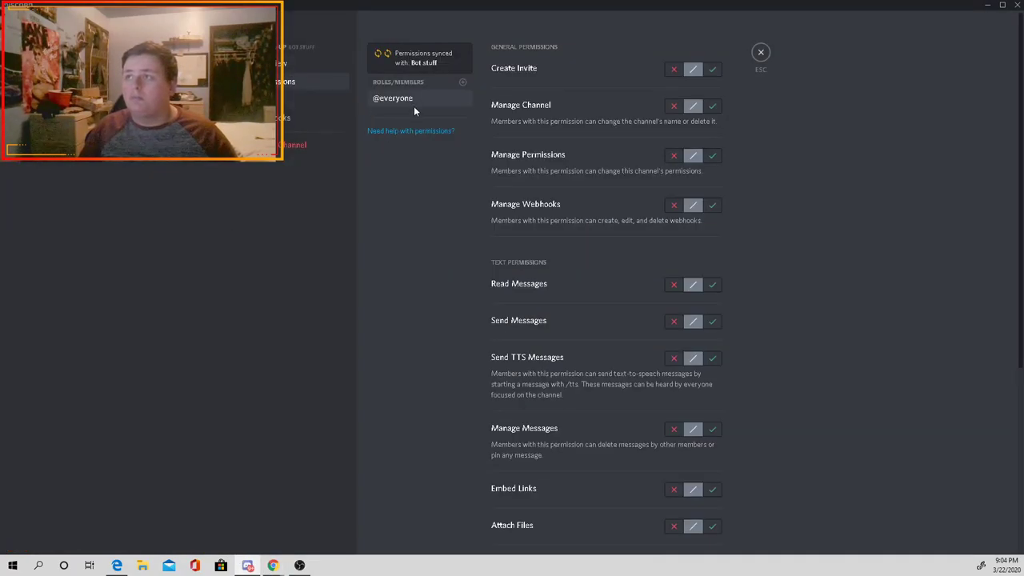
left_click(671, 323)
left_click(711, 286)
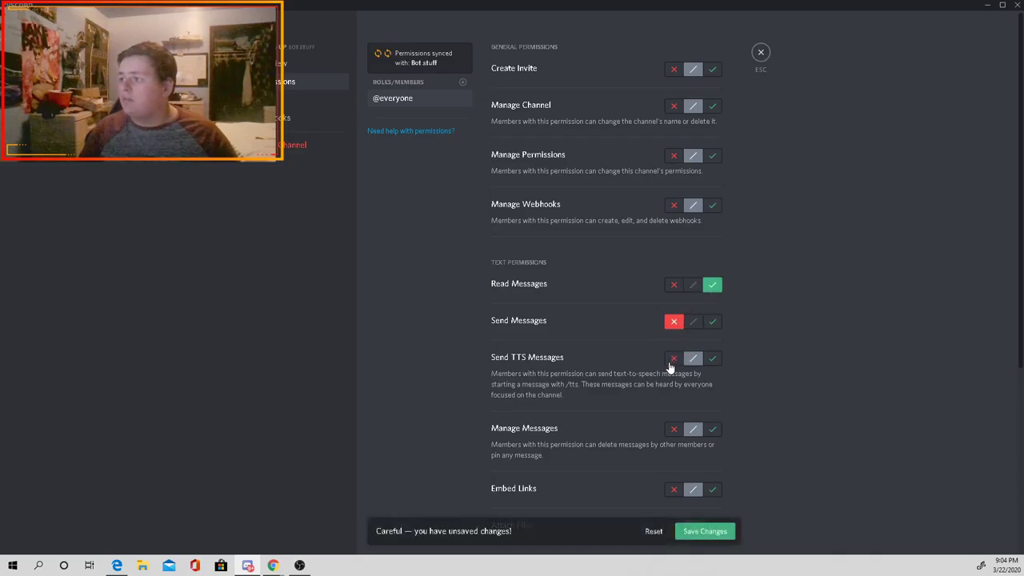
left_click(701, 543)
Step: Add MEE6 to #level-up permissions with Send Messages allowed, save, and close settings
left_click(462, 104)
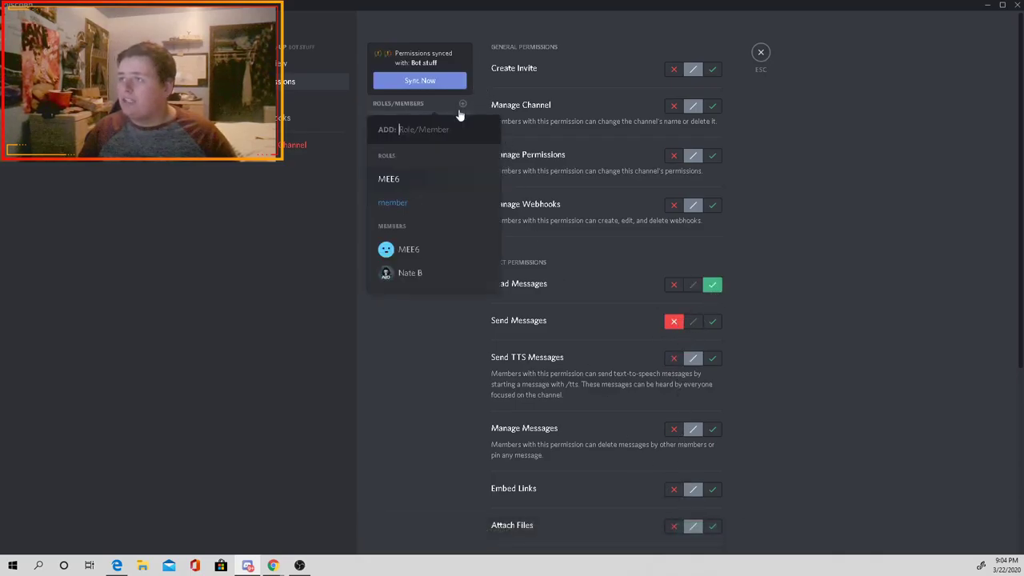
left_click(420, 248)
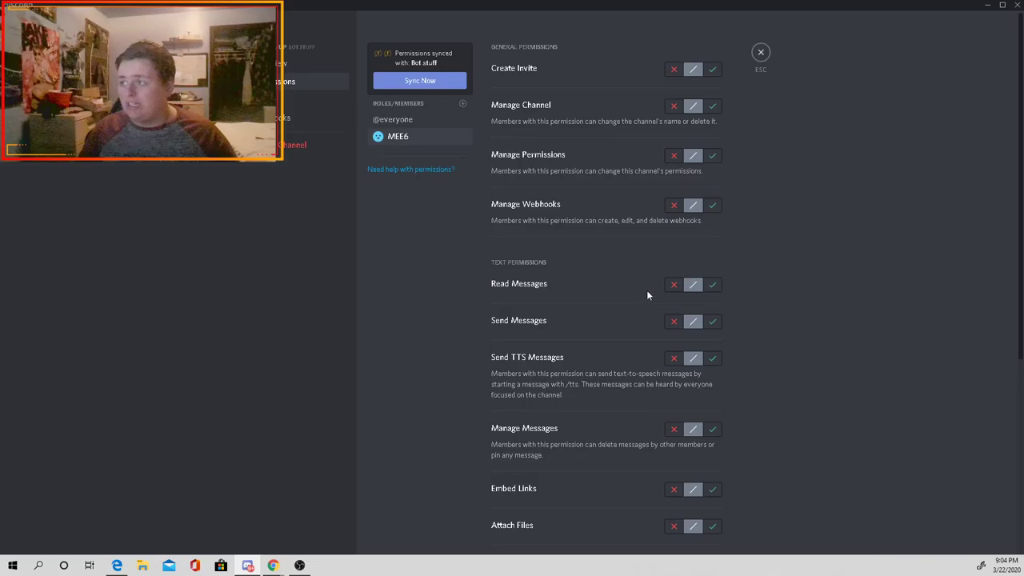
left_click(712, 322)
left_click(692, 528)
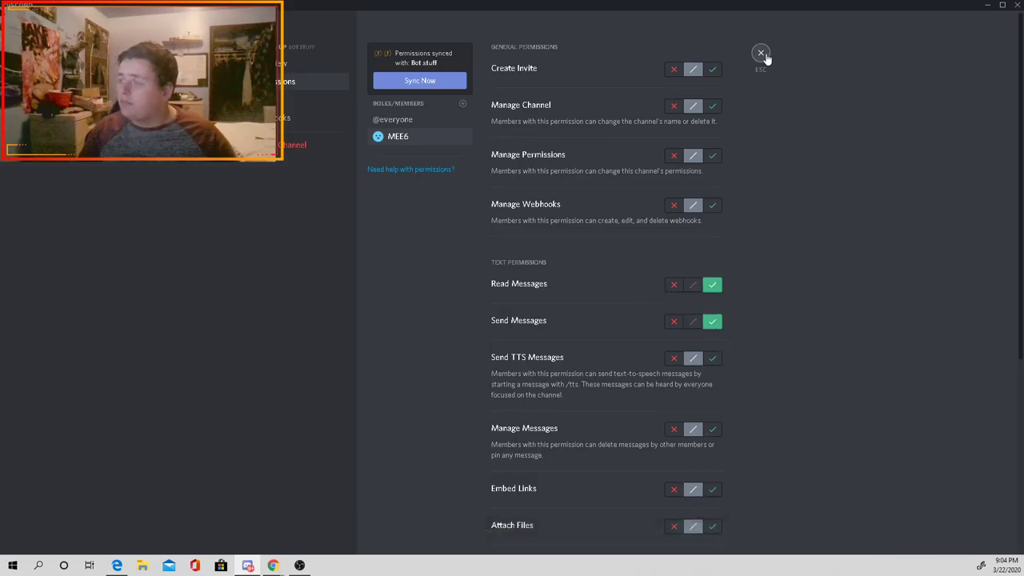
left_click(761, 54)
Step: Set MEE6 level-up announcements to Custom Channel #level-up and save the change
mouse_move(294, 563)
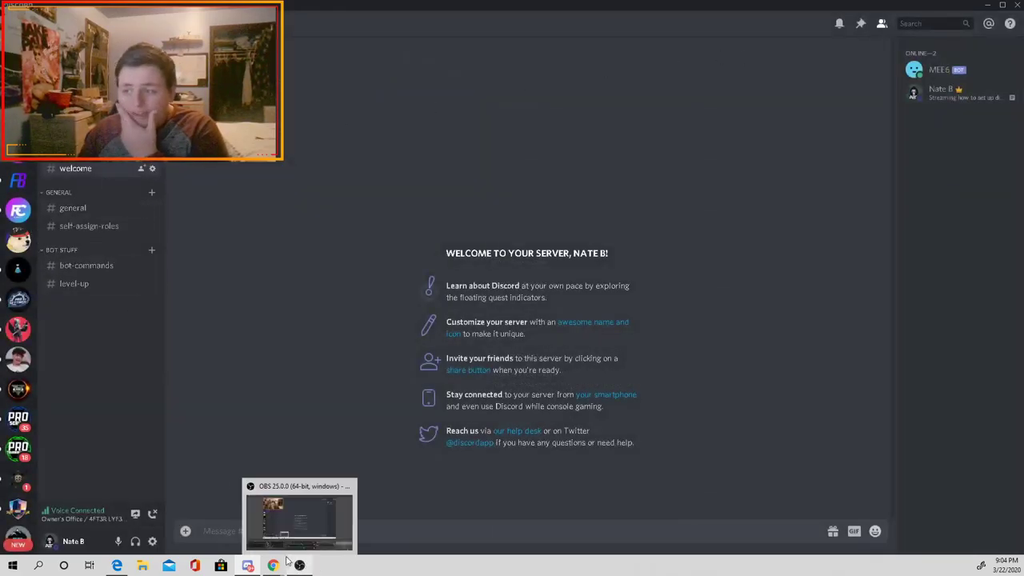
left_click(328, 518)
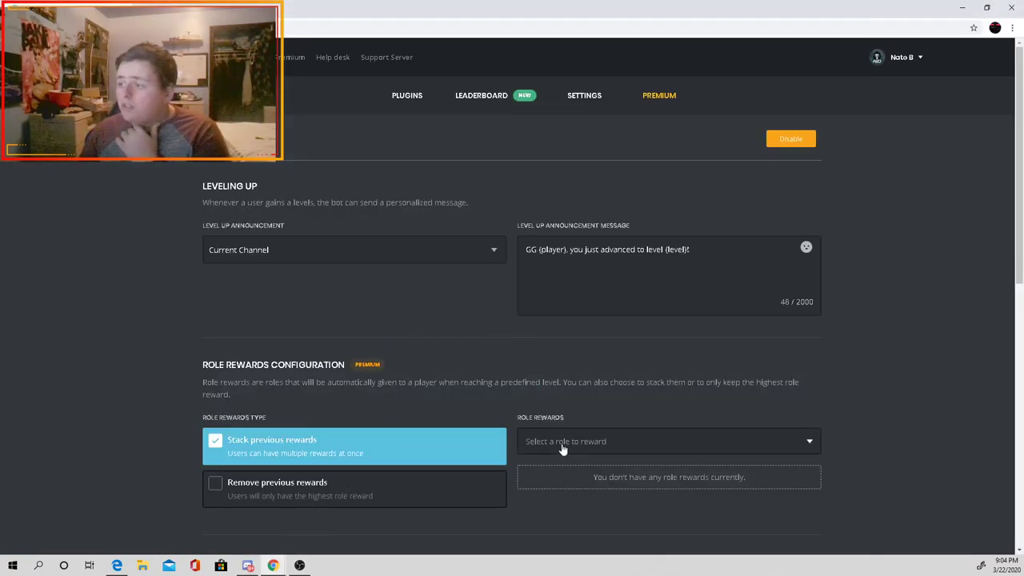
left_click(415, 252)
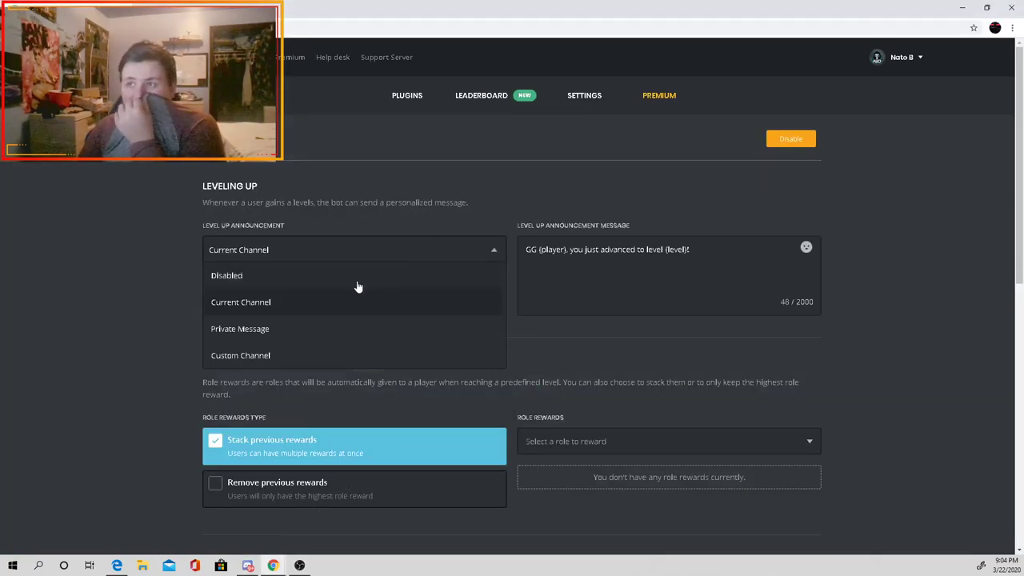
left_click(303, 301)
left_click(497, 254)
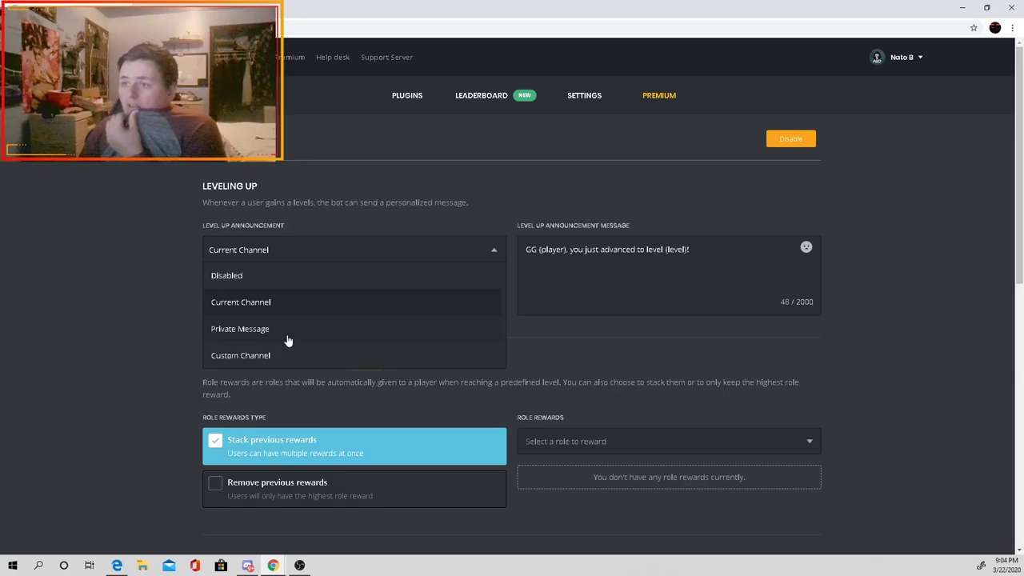
left_click(262, 356)
left_click(296, 308)
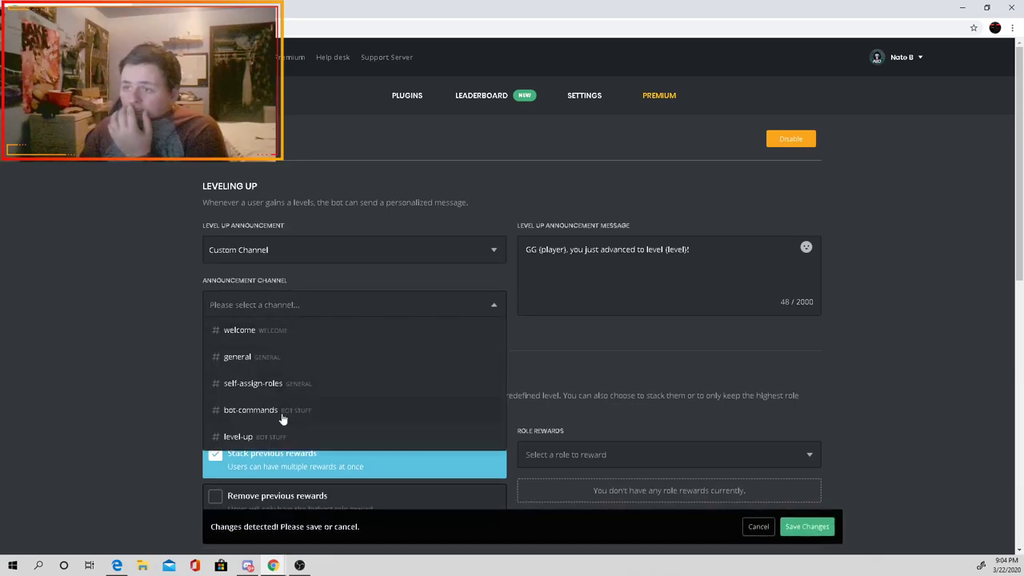
left_click(240, 436)
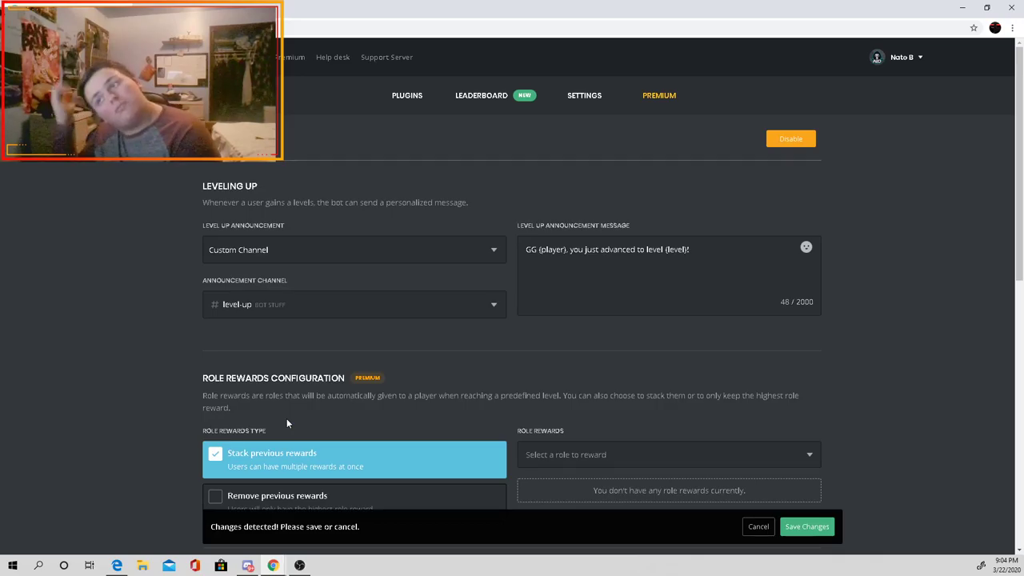
left_click(812, 527)
mouse_move(244, 566)
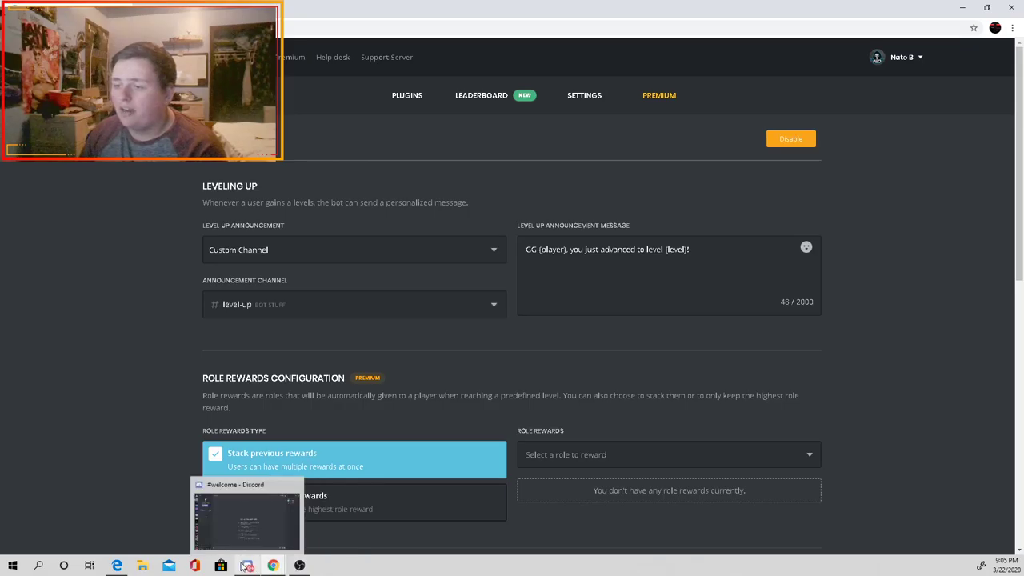
left_click(262, 525)
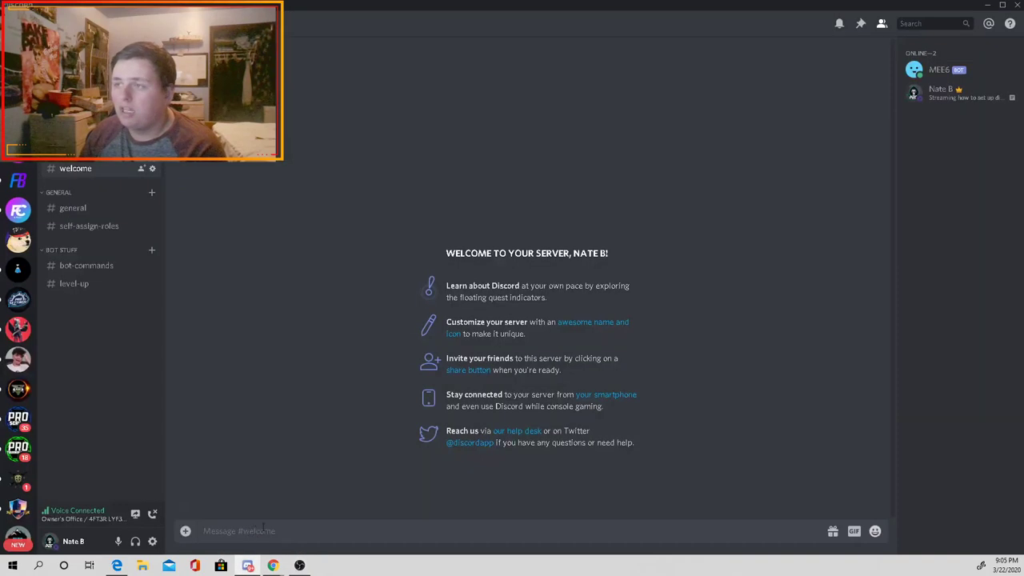
Step: In #general, send test messages 'hi', 'hih', 'hf', 'lasf' and 'a'
left_click(84, 209)
type("hi")
key("Return")
type("hih")
key("Return")
type("hf")
key("Return")
type("lasf")
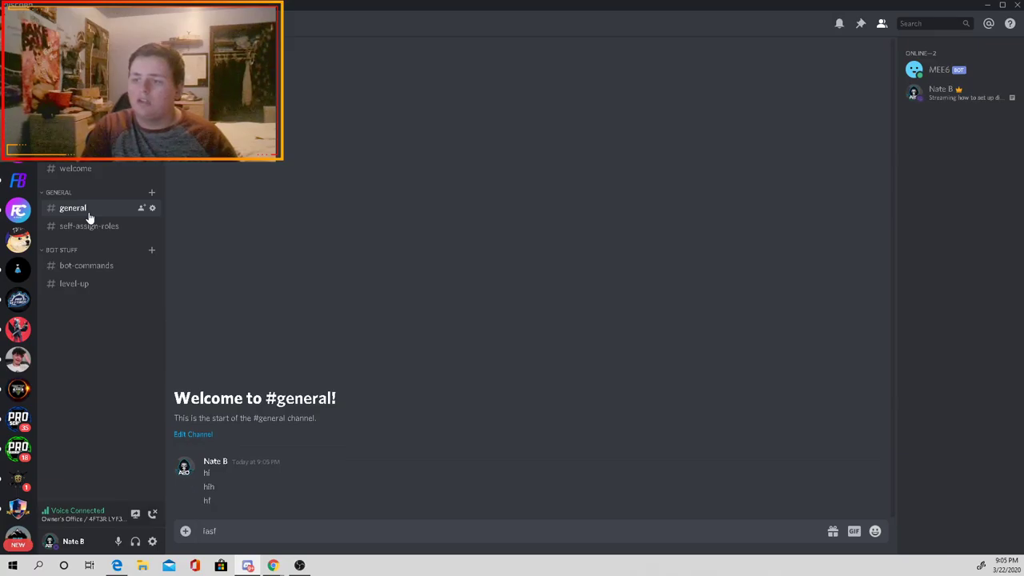
key("Return")
type("a")
key("Return")
Step: Send more test messages 'fjf', 'aflkat', 'a', 'f' and a line of repeated 'f'
type("f")
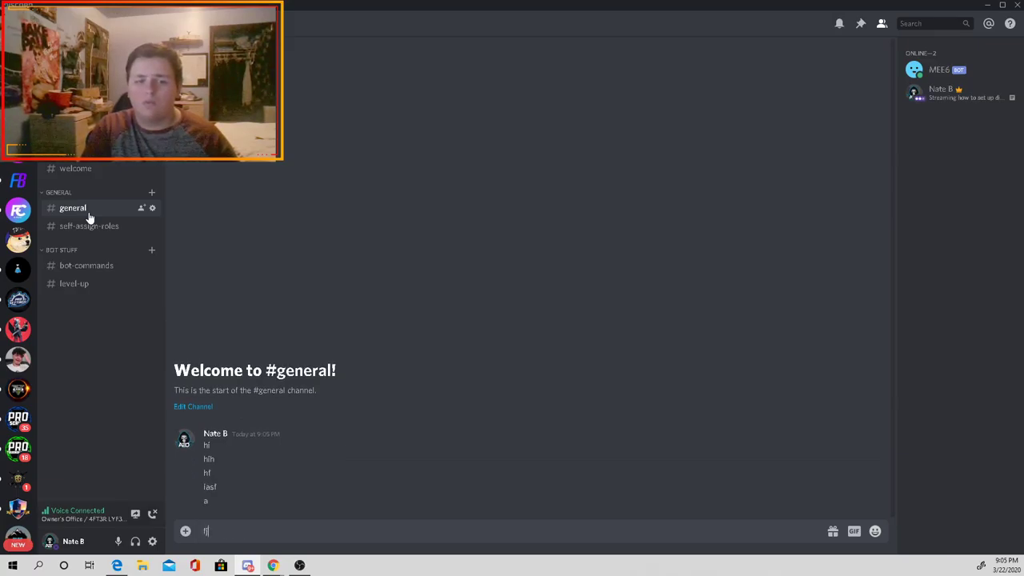
type("jf")
key("Return")
type("aflkat")
key("Return")
type("a")
key("Return")
type("f")
key("Return")
type("f f f f f ")
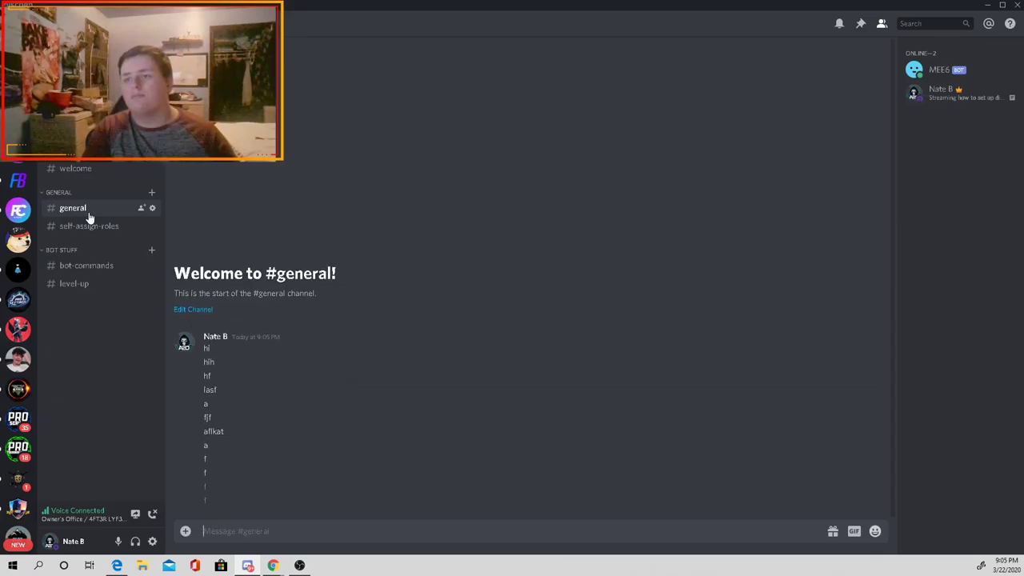
type("f f f")
key("Return")
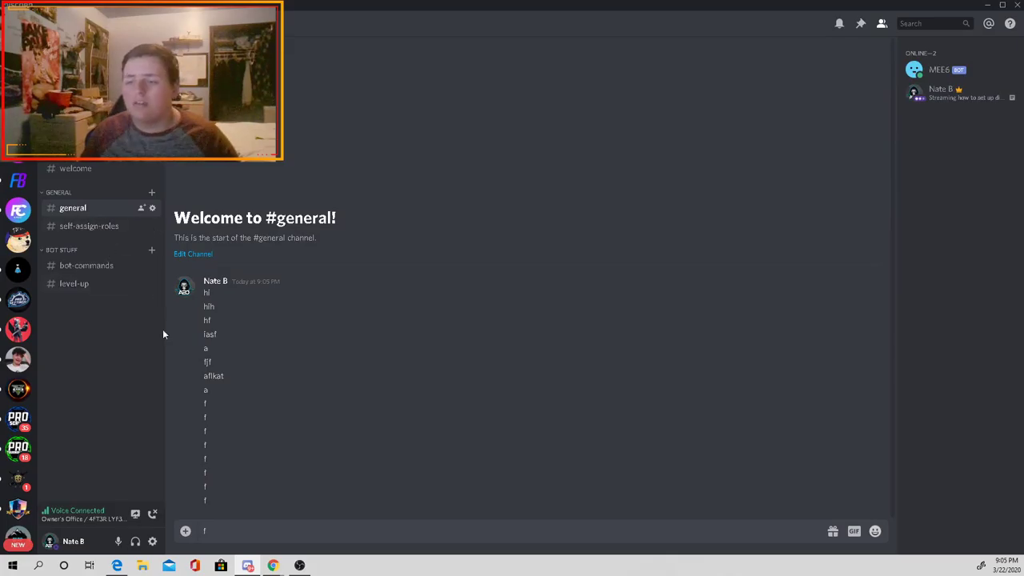
key("Return")
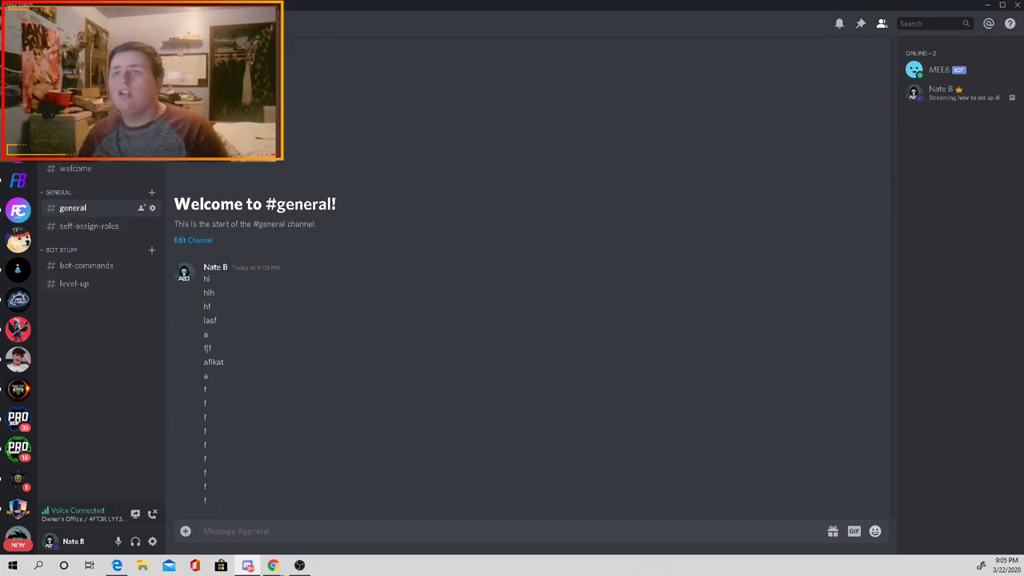
Step: On the main server's #giveaways, send the clear command to delete five messages
left_click(17, 120)
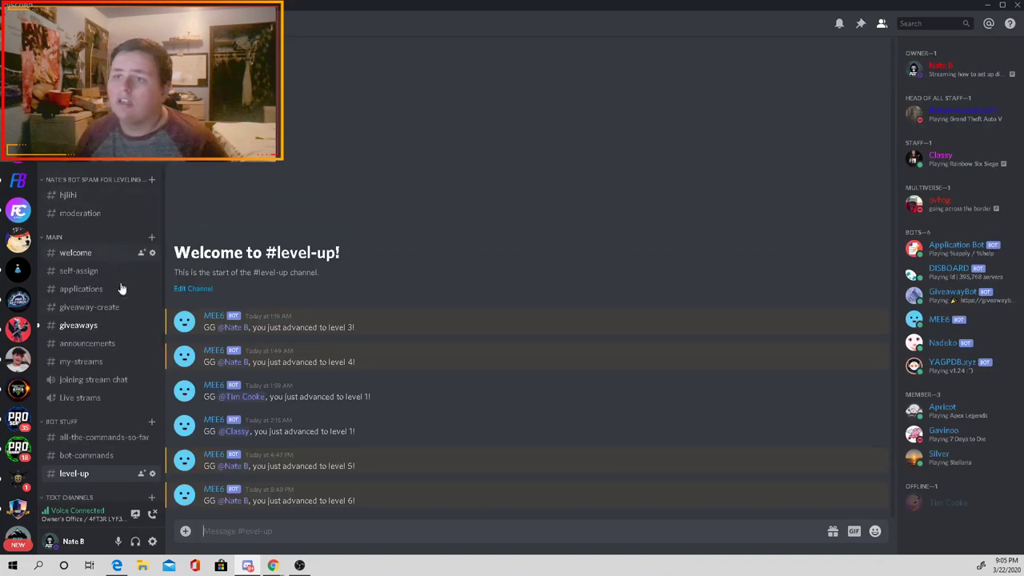
left_click(110, 330)
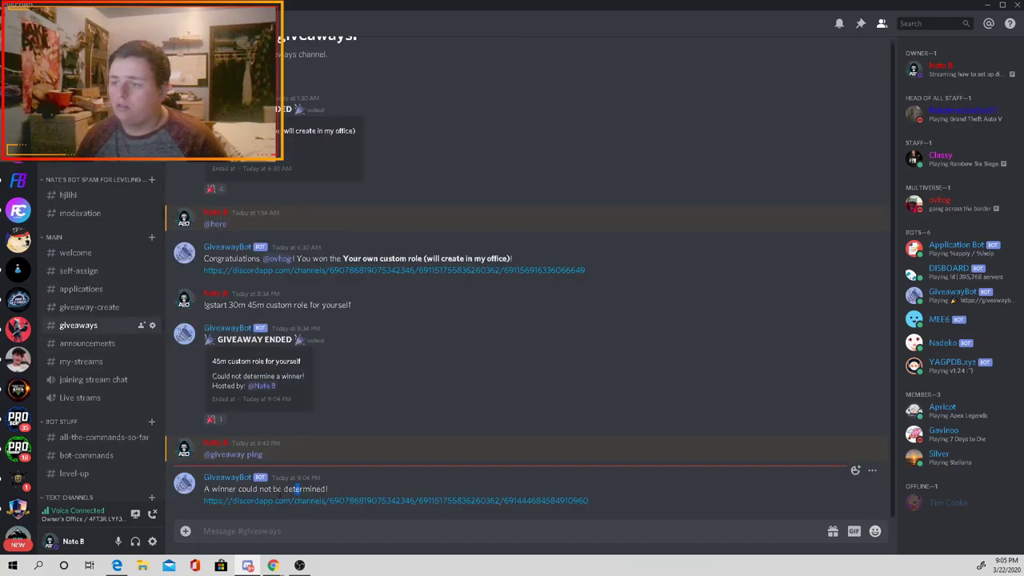
left_click_drag(297, 488, 237, 489)
left_click_drag(370, 485, 265, 489)
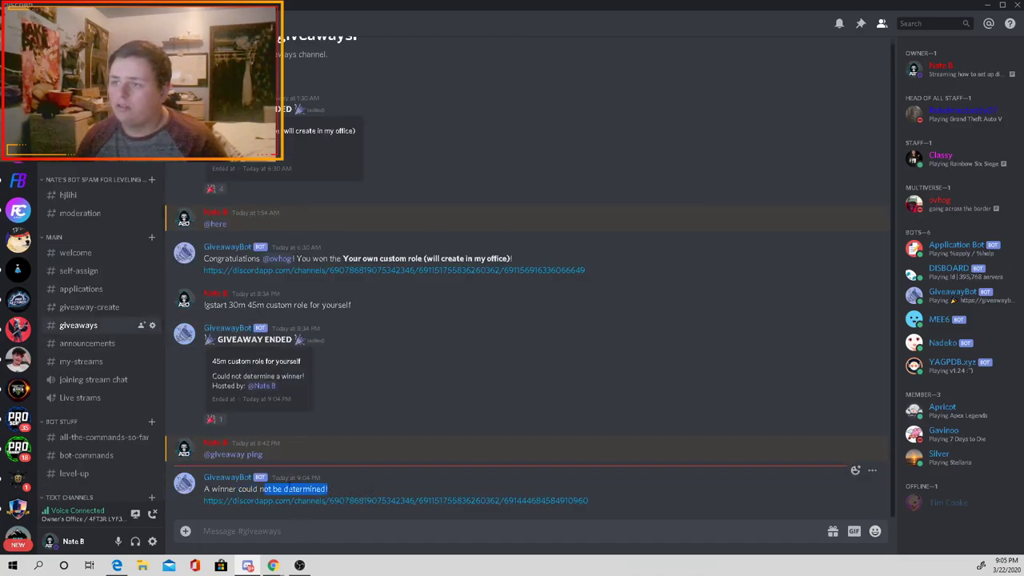
left_click(282, 531)
type("!clear 1")
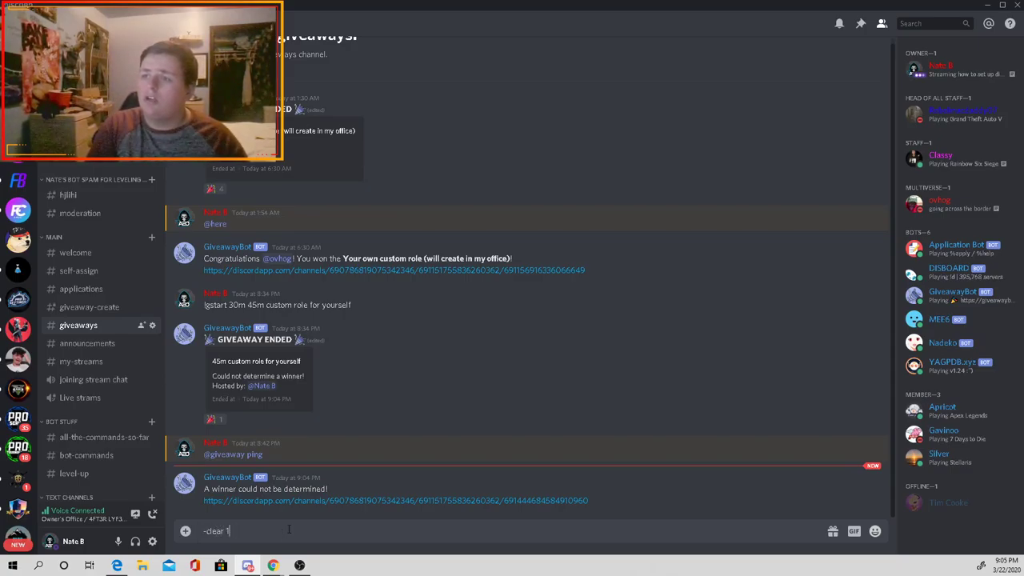
key("BackSpace")
key("BackSpace")
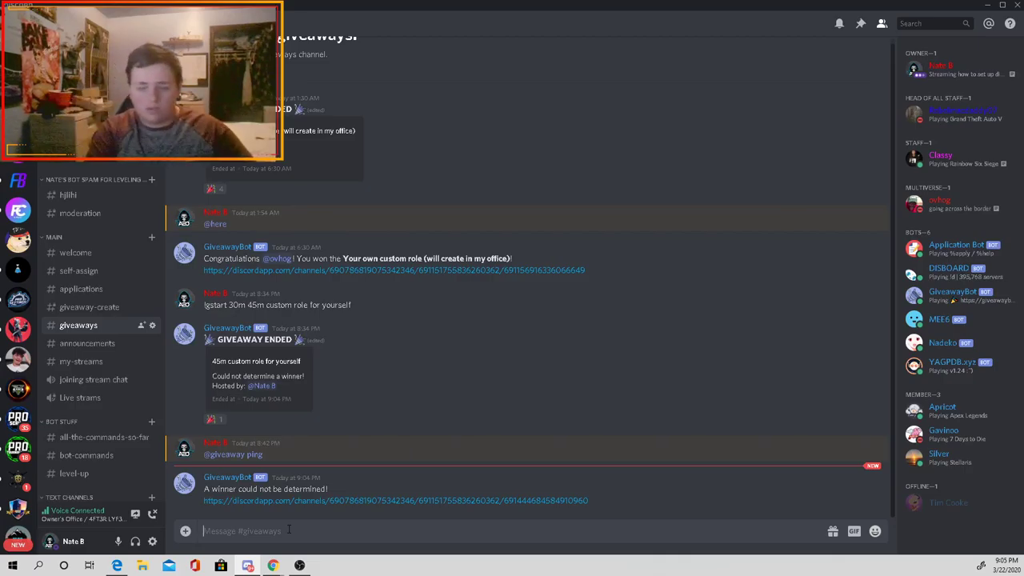
type("-dlear 5")
key("Return")
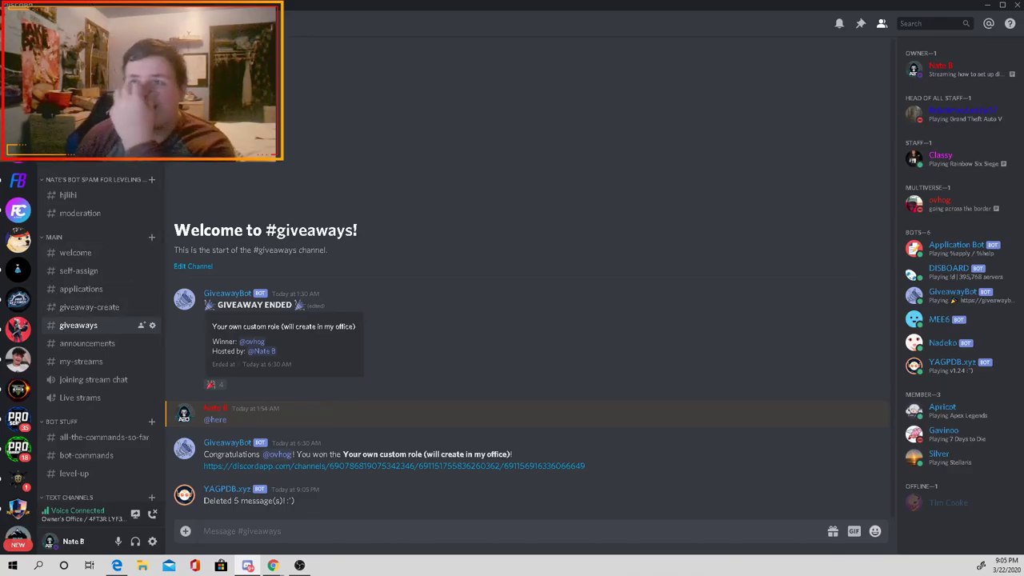
Step: Return to the Test server's #general channel
left_click(17, 328)
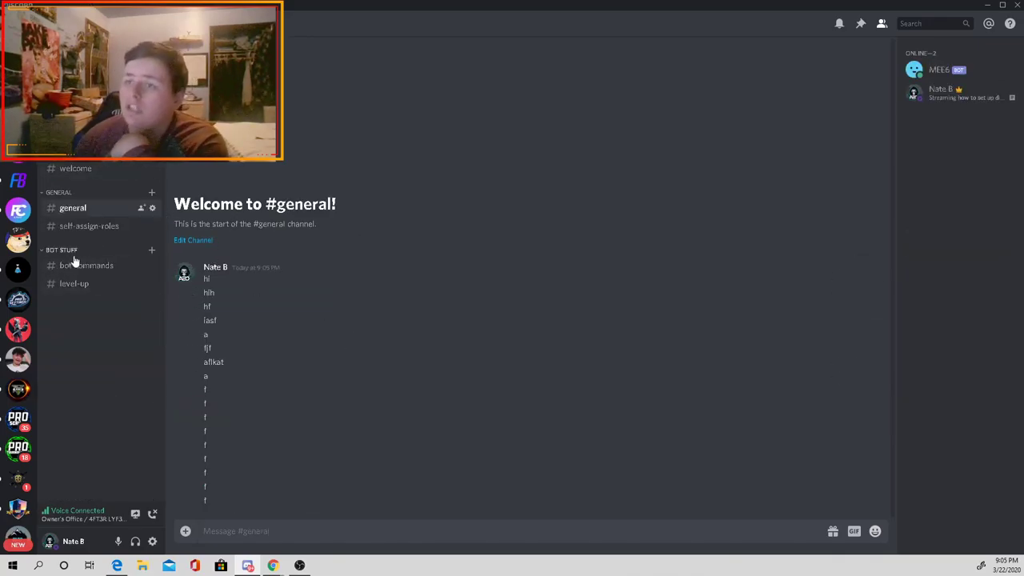
left_click(92, 228)
left_click(93, 209)
Step: Open the Custom Commands plugin on the MEE6 dashboard
mouse_move(273, 565)
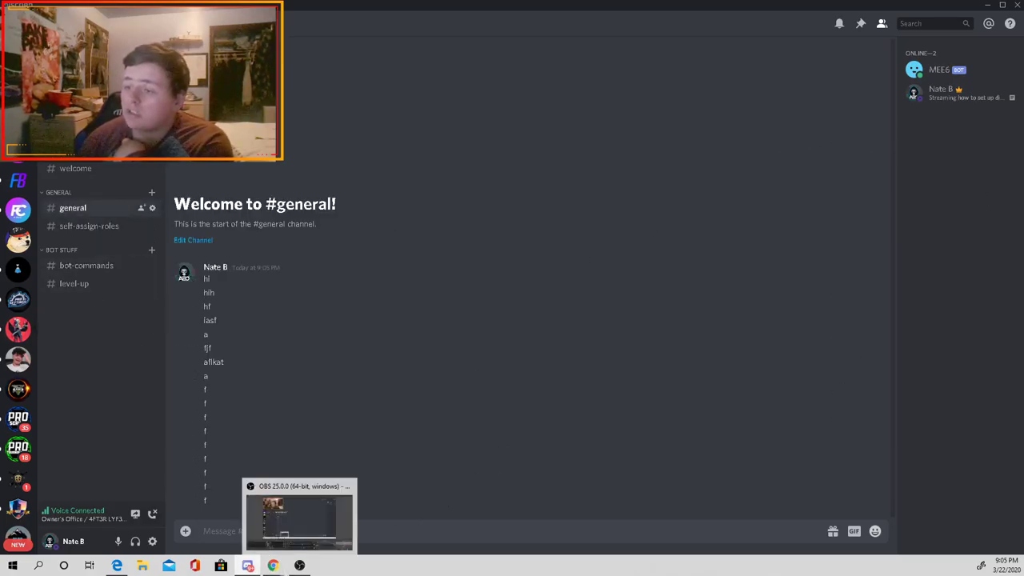
left_click(376, 504)
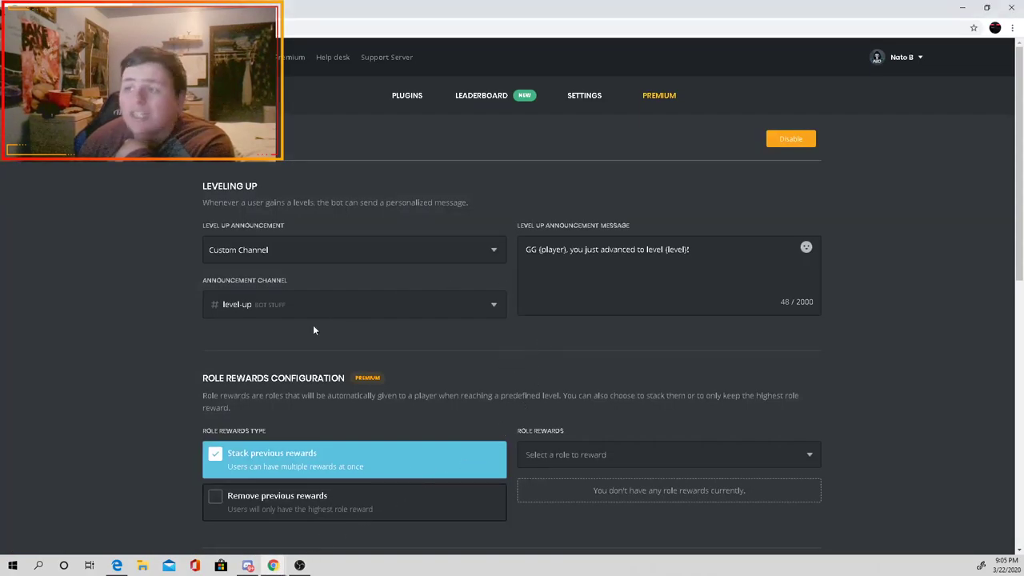
scroll(491, 334, "down", 1)
scroll(680, 88, "up", 1)
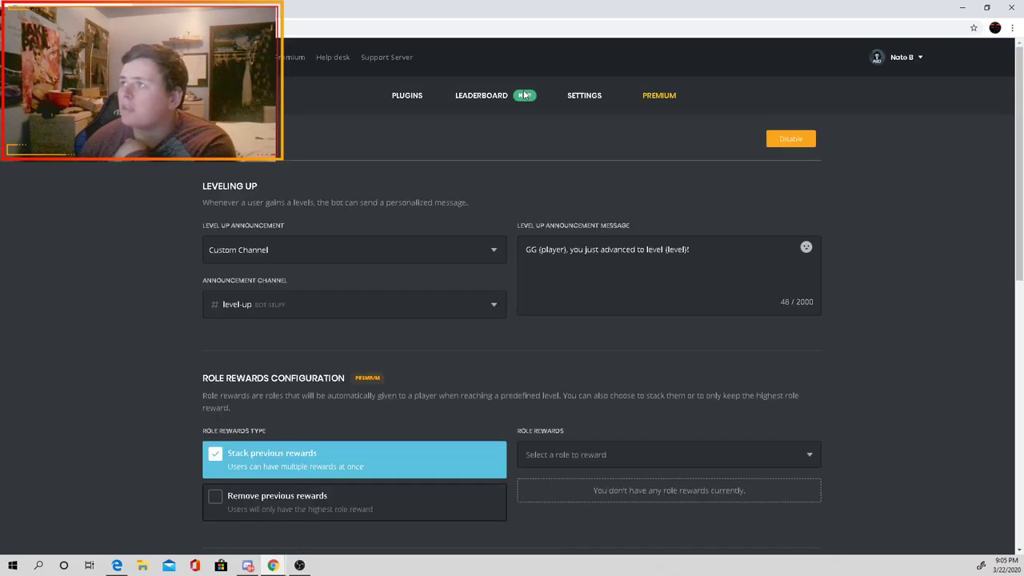
left_click(423, 95)
left_click(325, 170)
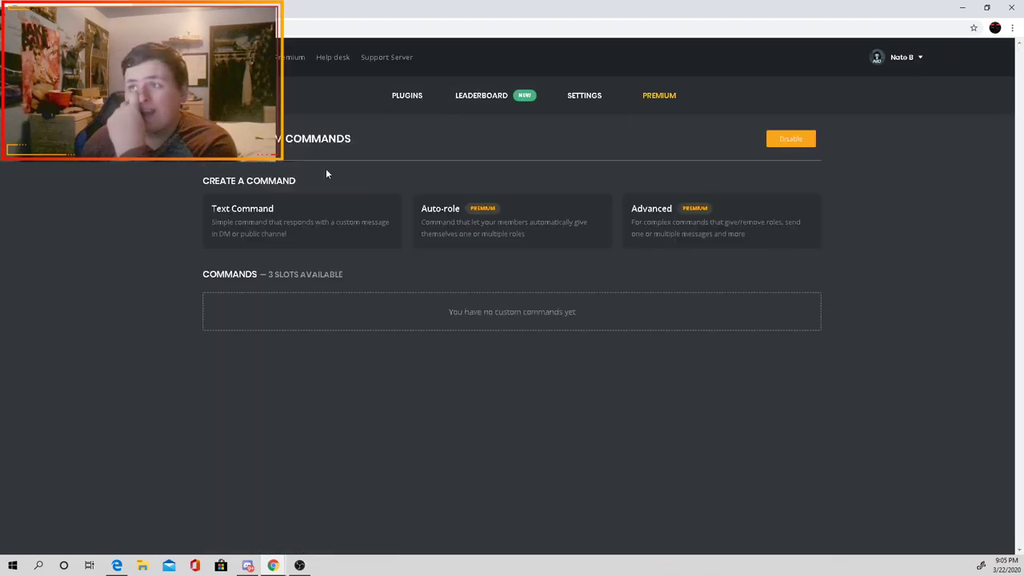
Step: Start a new text command showing the default 'Hey I'm MEE6, the Discord Bot!' response
left_click(265, 231)
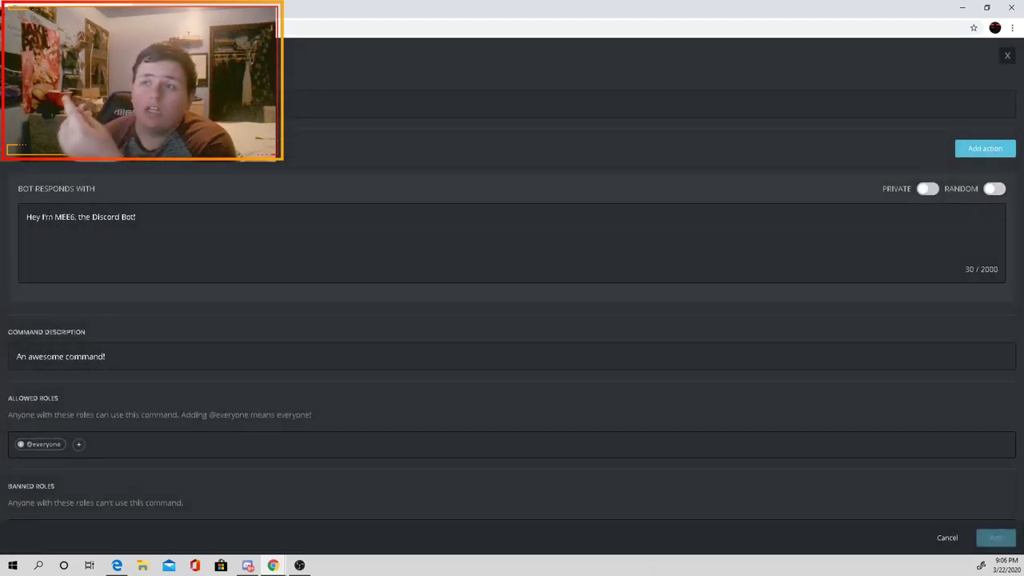
triple_click(22, 224)
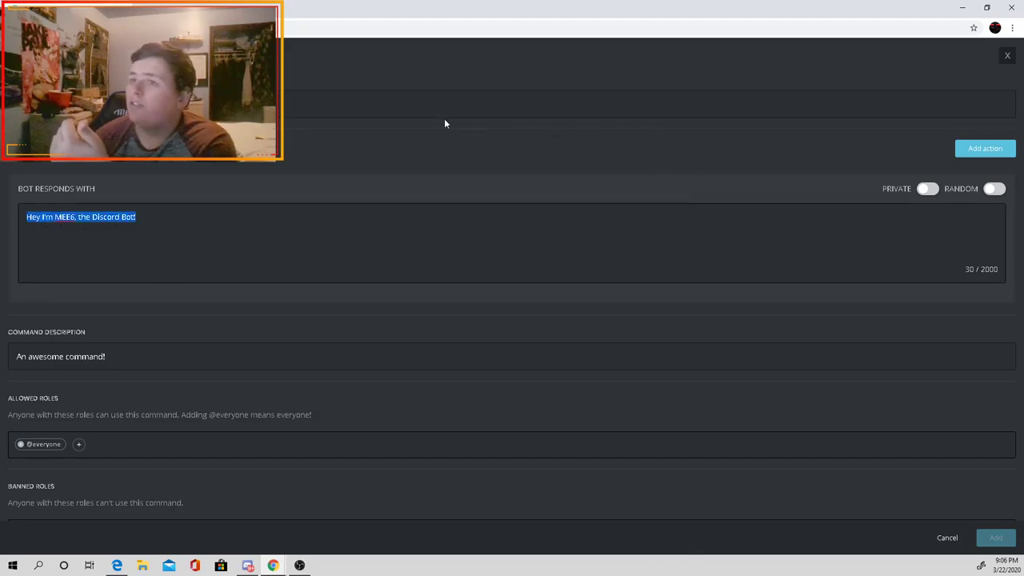
left_click(411, 108)
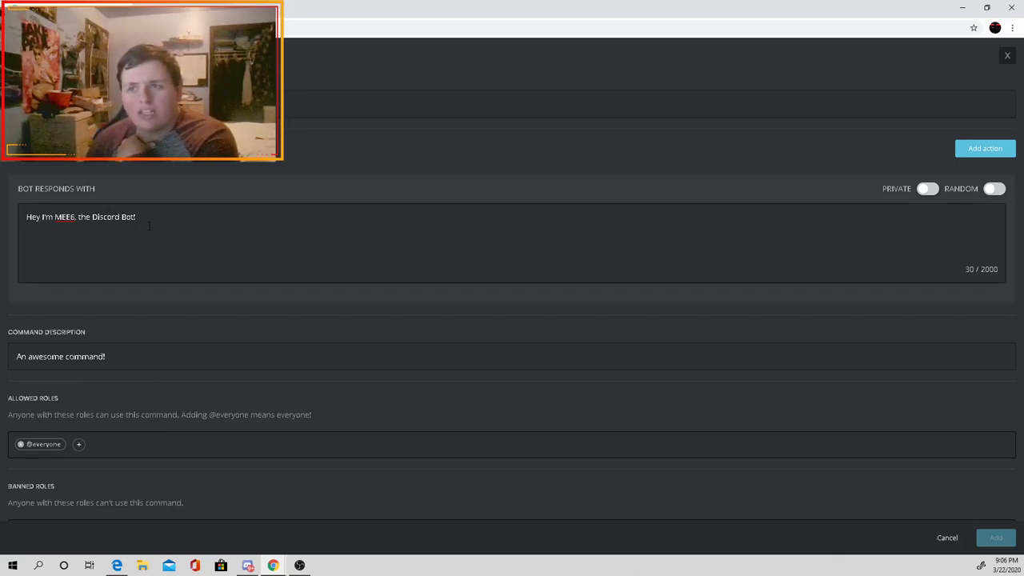
left_click_drag(138, 218, 113, 191)
left_click(113, 191)
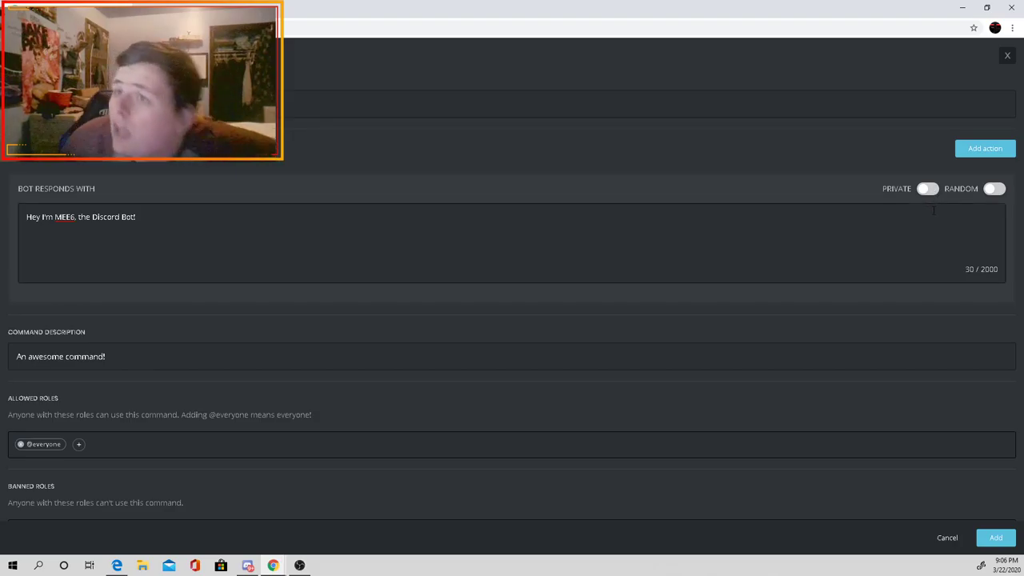
Step: Generate and copy a Test server invite link that never expires with no use limit
mouse_move(247, 564)
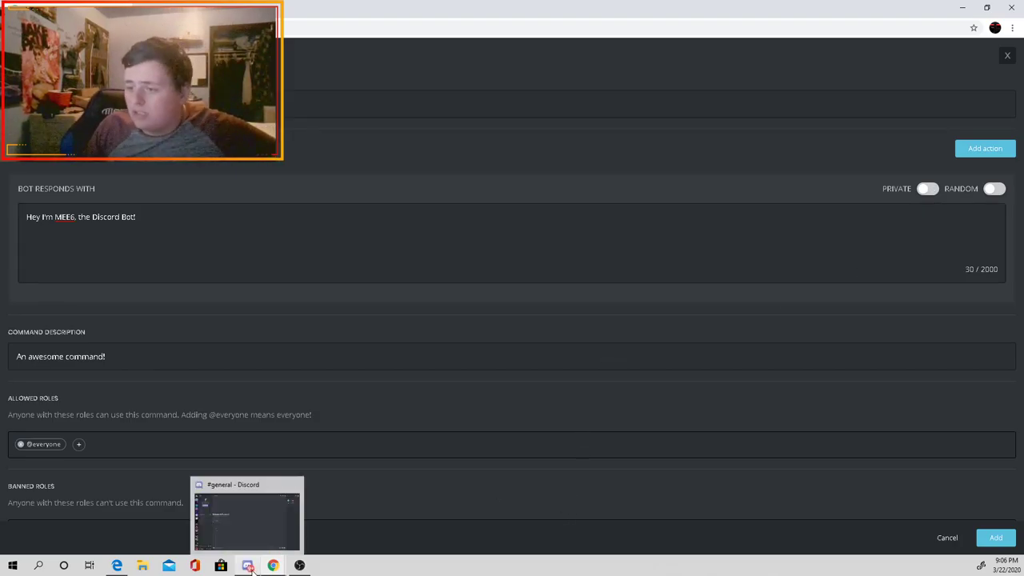
left_click(252, 541)
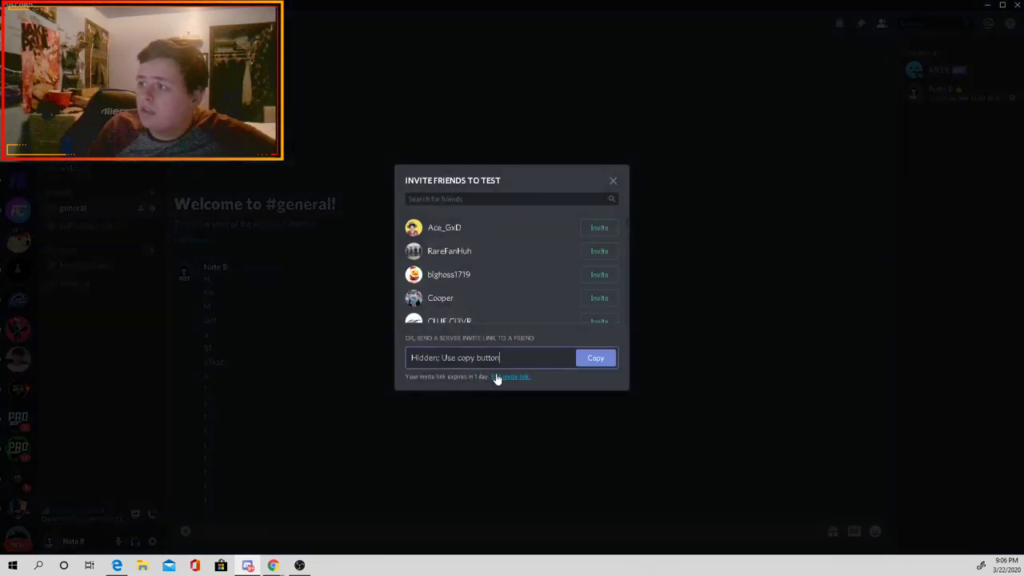
left_click(497, 376)
left_click(492, 232)
left_click(431, 361)
left_click(451, 278)
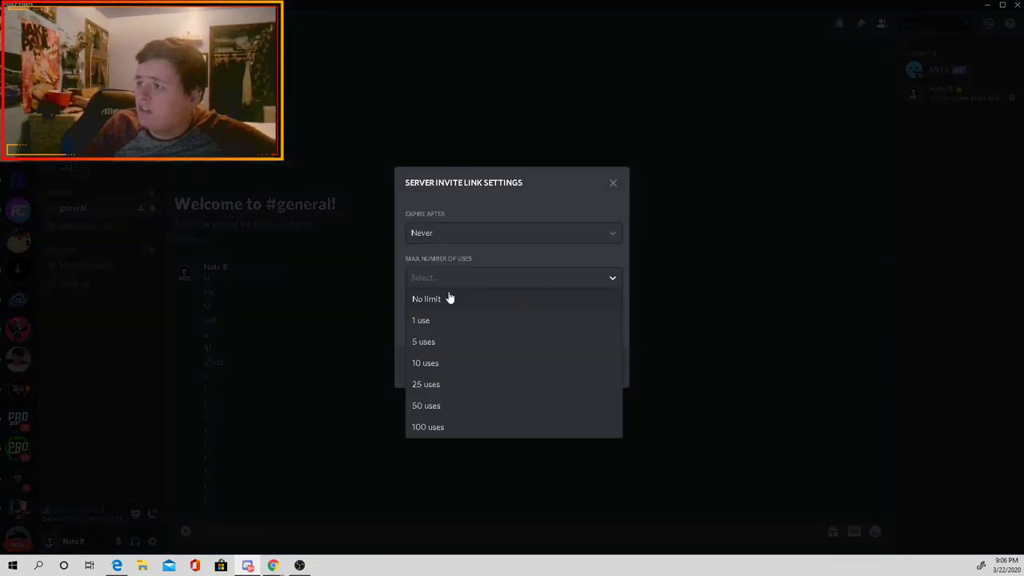
left_click(448, 298)
left_click(604, 367)
left_click(585, 360)
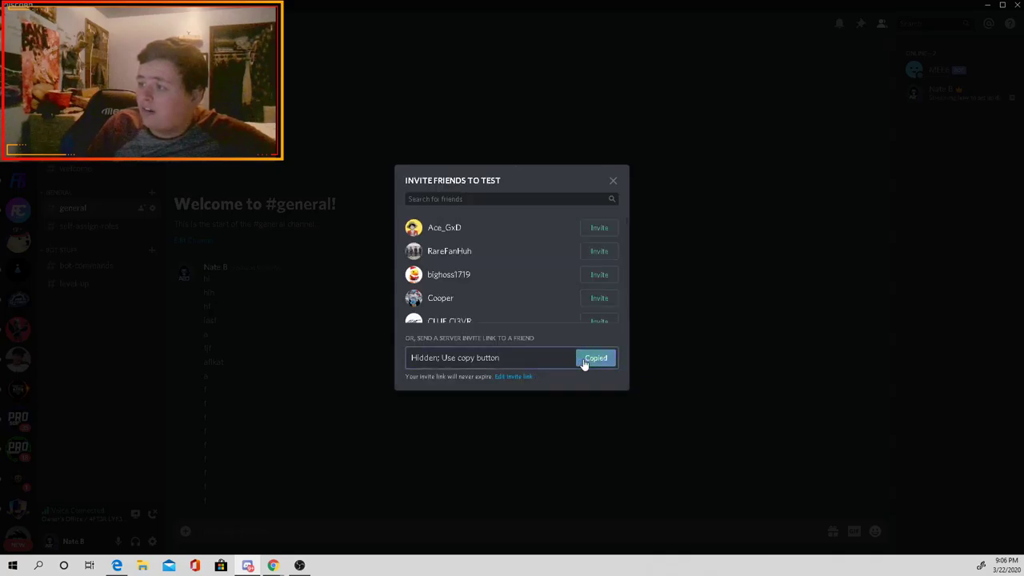
left_click(613, 179)
Step: Back in MEE6's command form, select the default response text to replace it
mouse_move(272, 565)
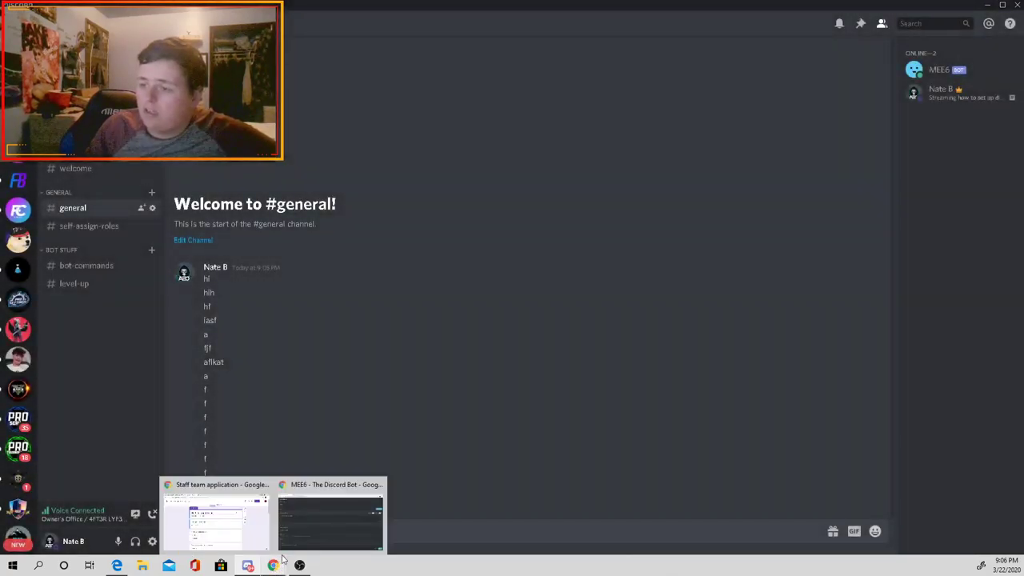
left_click(351, 514)
left_click_drag(135, 216, 24, 227)
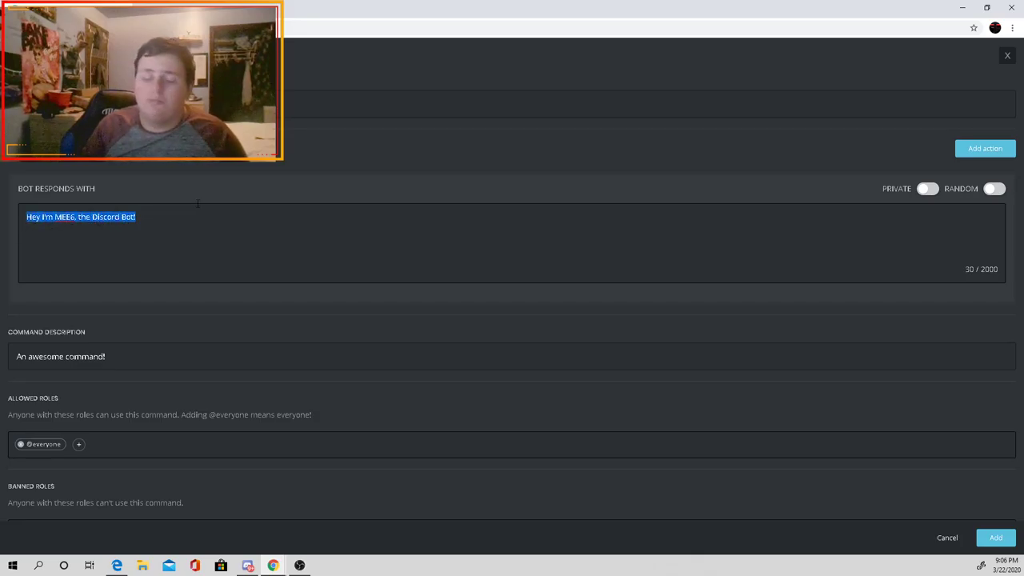
Step: Set the response to 'The invite link is' plus the pasted link, keep No Cooldown, and add it
type("The in")
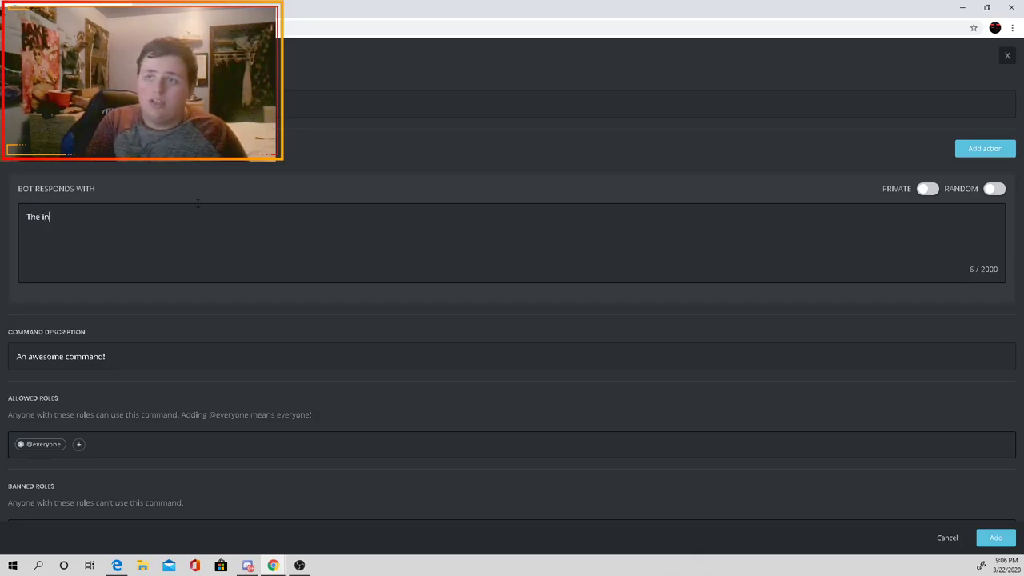
type("vite link is")
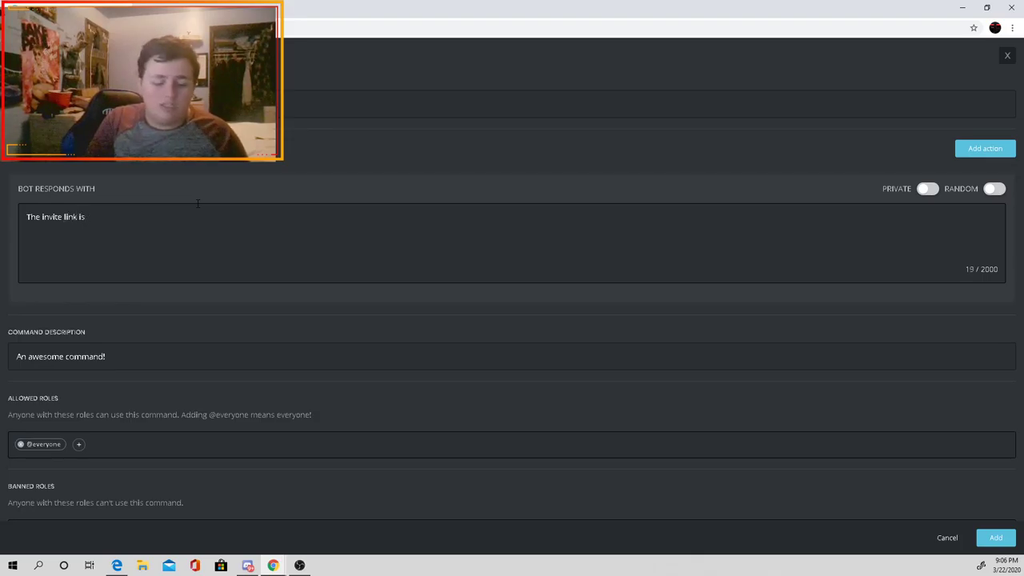
key("ctrl+v")
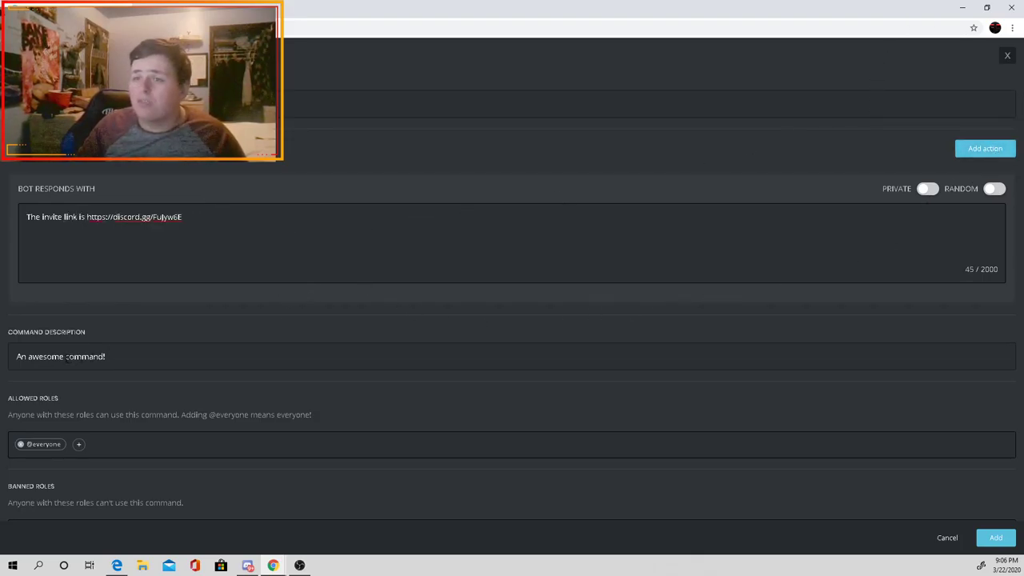
scroll(114, 350, "down", 1)
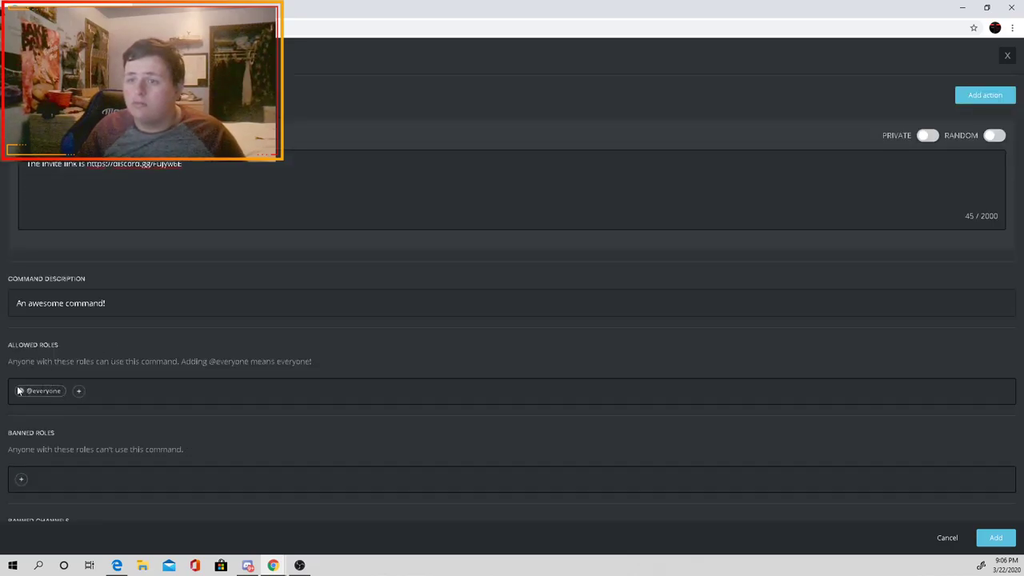
scroll(50, 418, "down", 1)
scroll(20, 430, "down", 3)
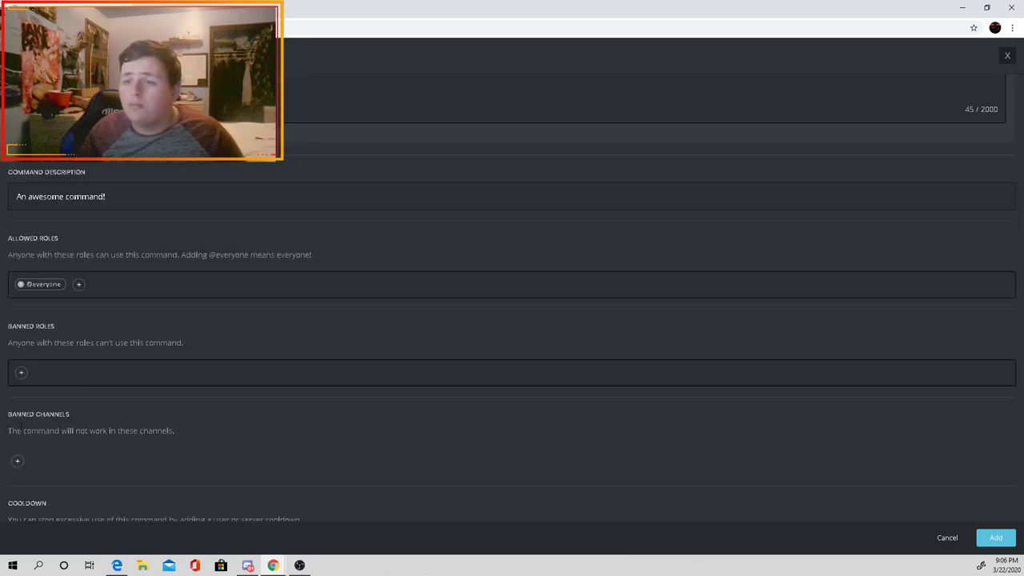
left_click(45, 432)
left_click(46, 433)
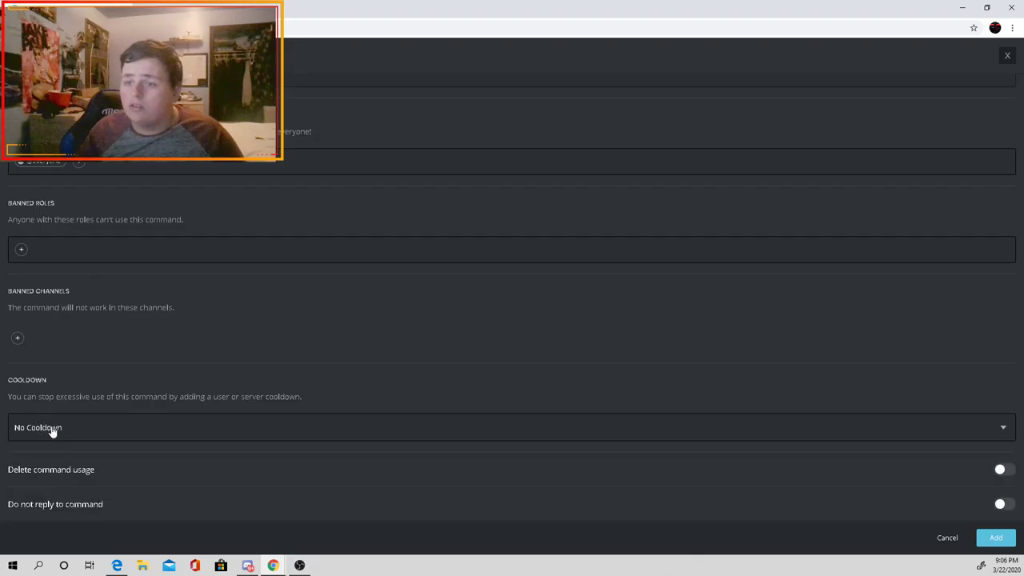
scroll(542, 473, "up", 5)
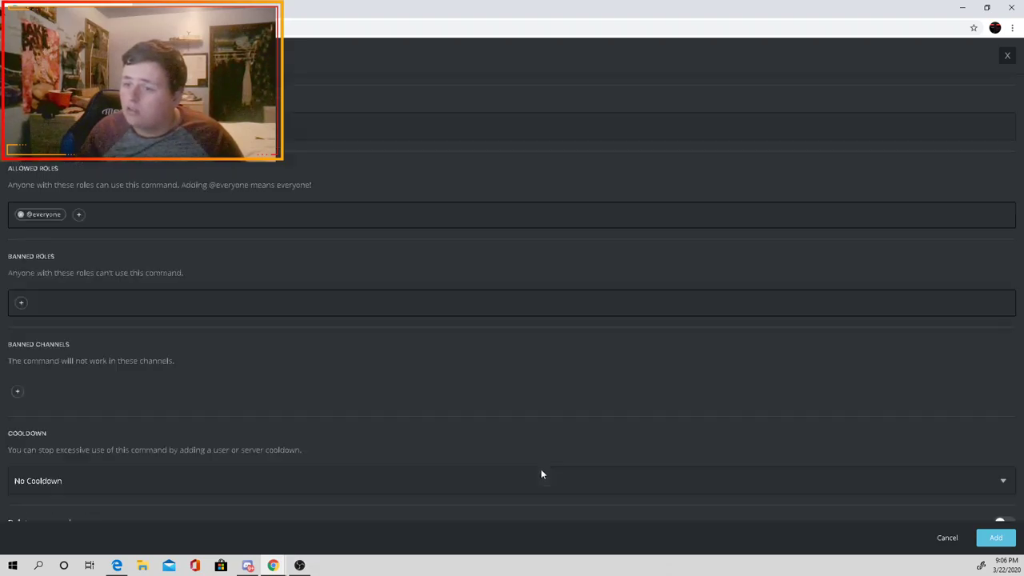
left_click(995, 537)
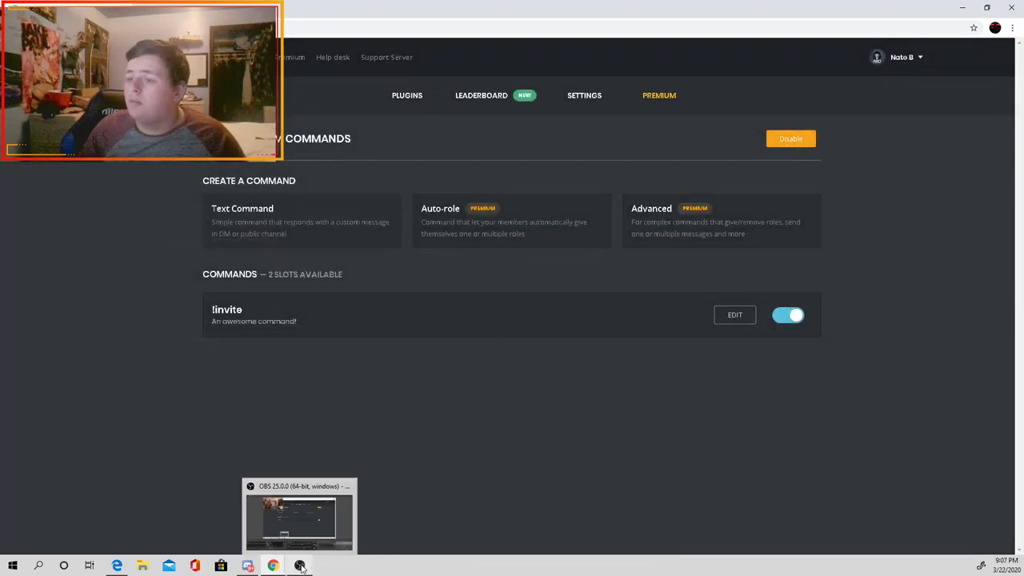
Step: Select the !invite command name in MEE6's command list
mouse_move(254, 322)
left_click_drag(298, 323, 211, 311)
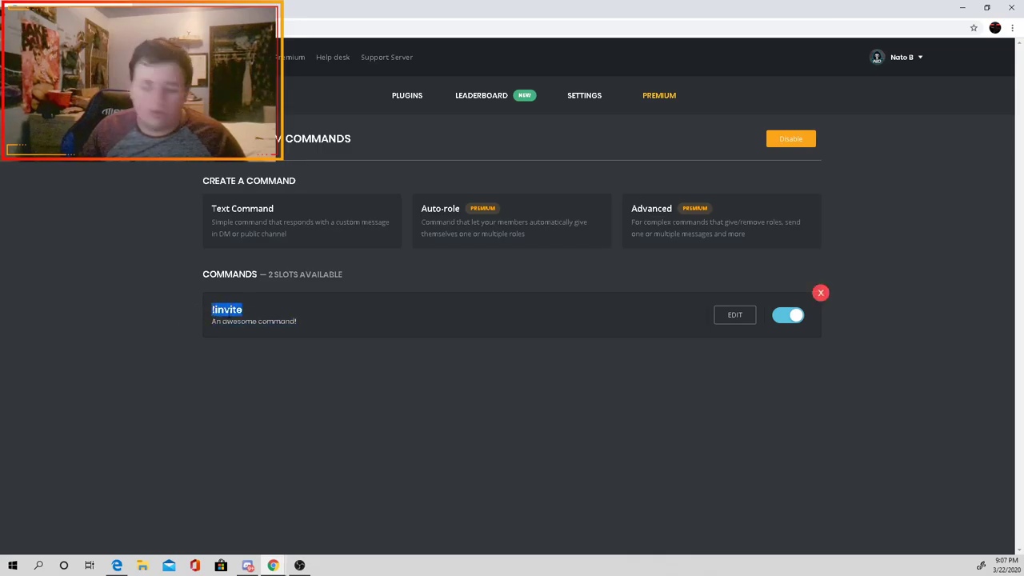
left_click(267, 519)
Step: Send !invite twice in #general to test the reply, then return to the MEE6 dashboard
key("ctrl+v")
key("Return")
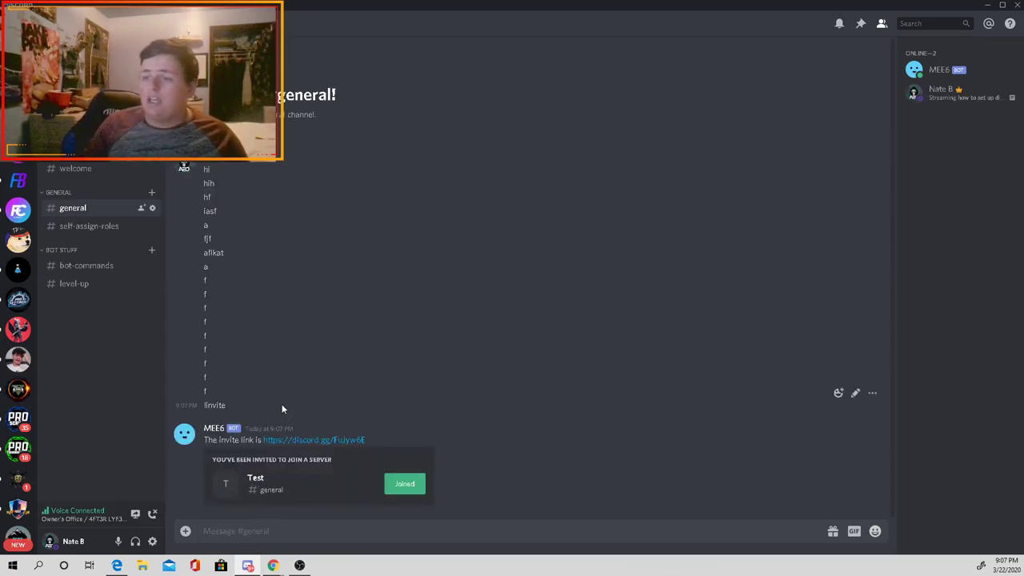
key("ctrl+v")
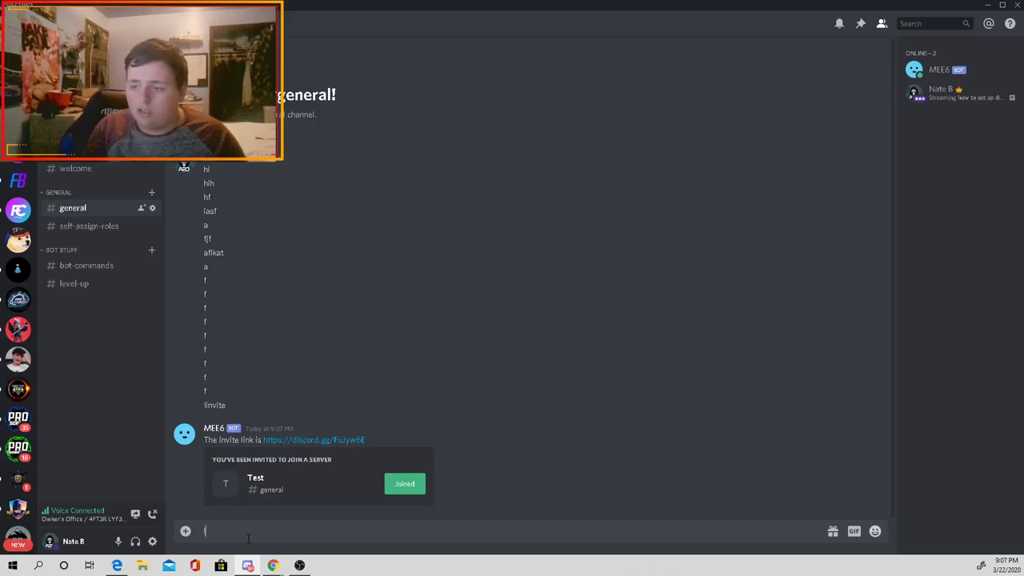
type("!invite")
key("Return")
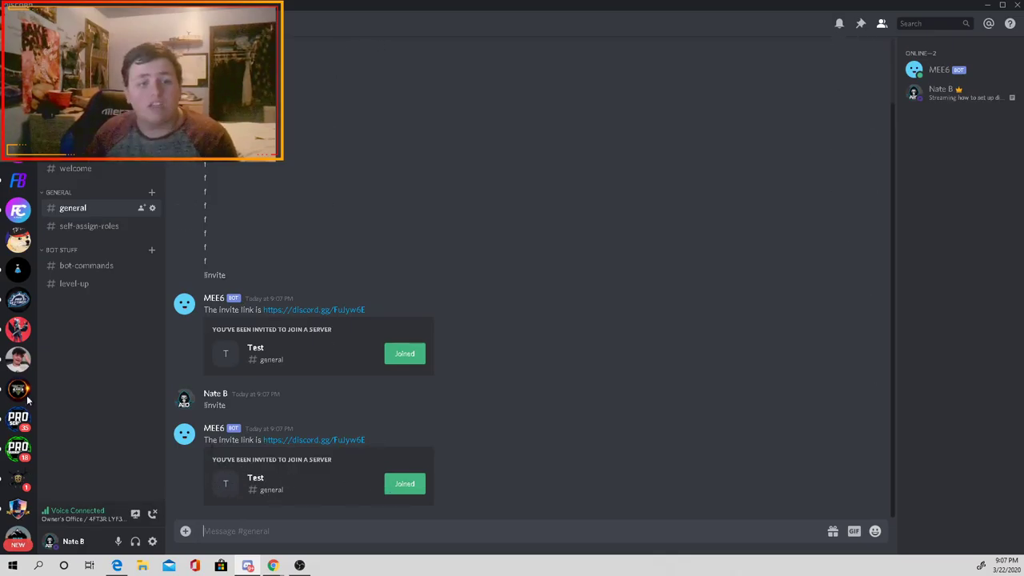
left_click(331, 512)
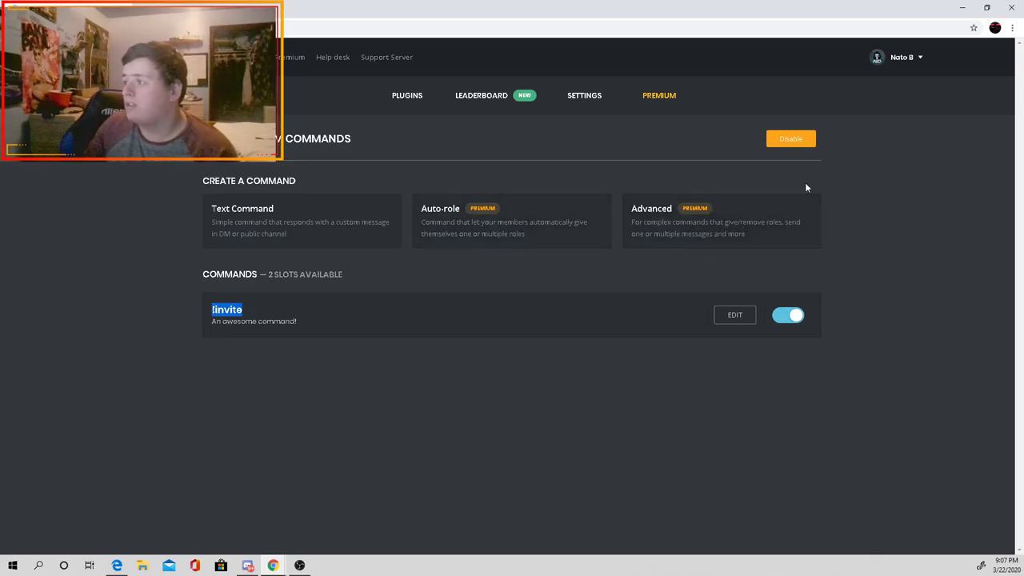
Step: Browse MEE6's plugins grid, then go to the main server's #giveaways in Discord
left_click(398, 97)
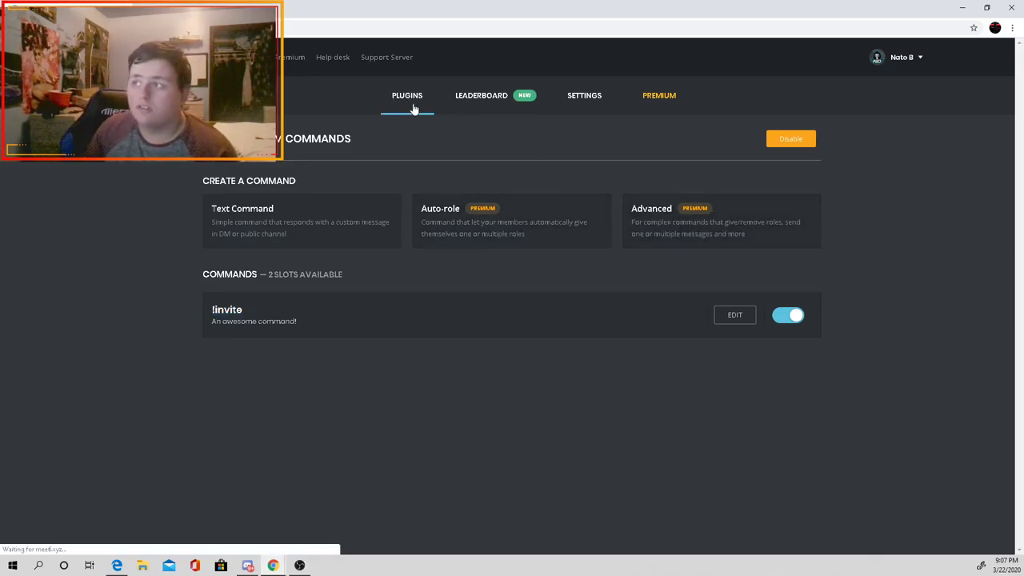
scroll(306, 388, "down", 1)
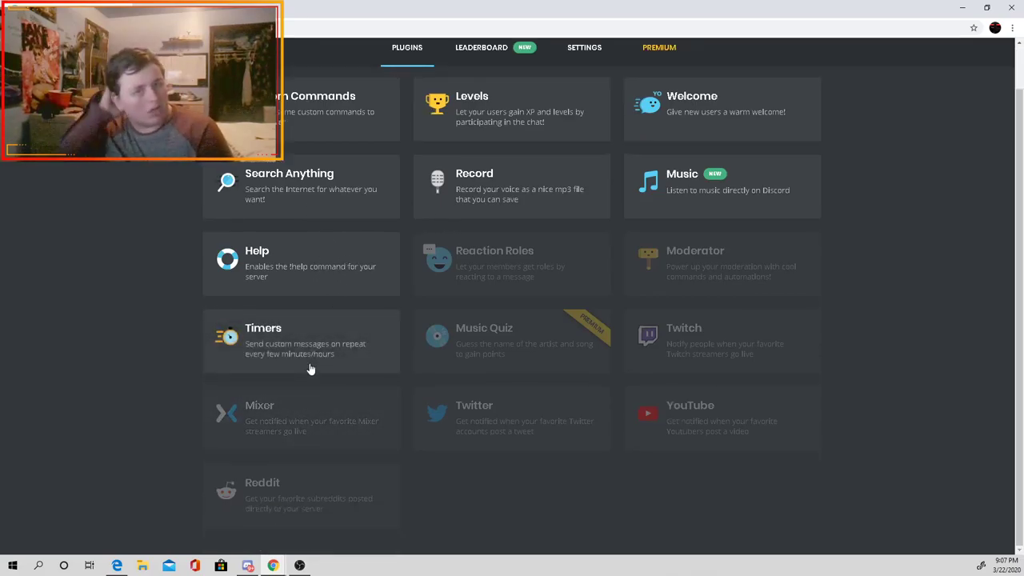
mouse_move(248, 565)
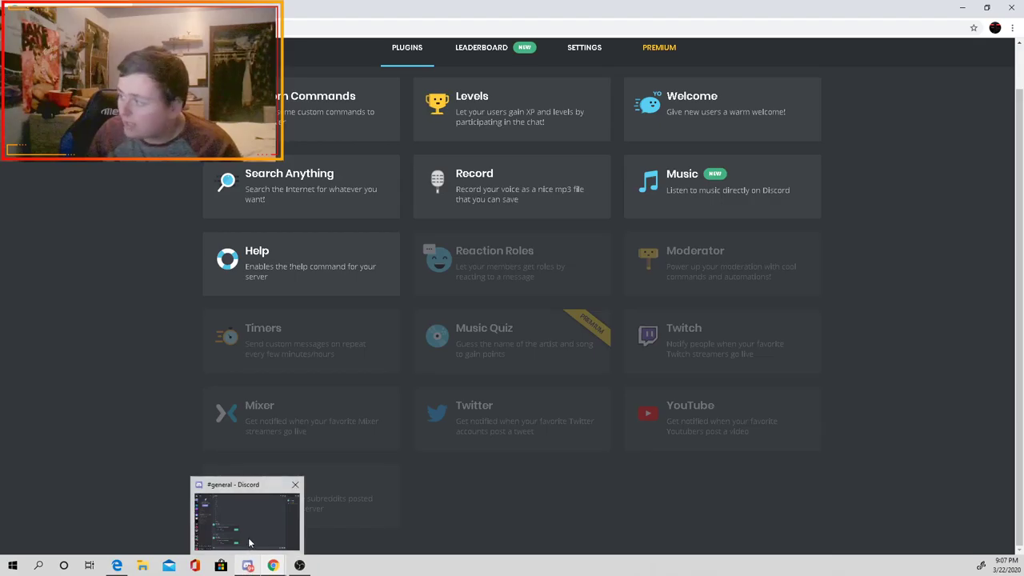
left_click(245, 508)
left_click(17, 149)
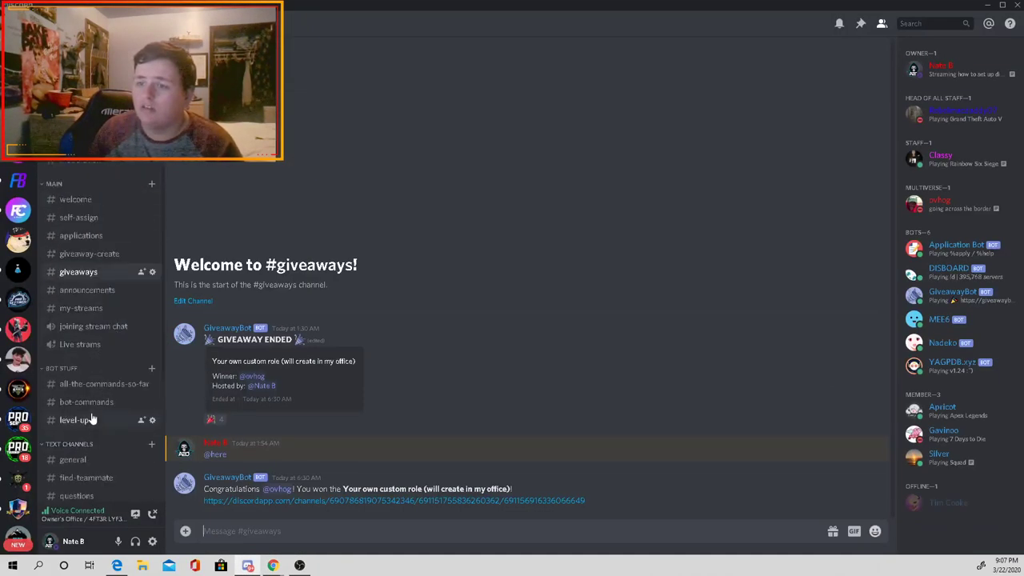
Step: Look through the main server's #general, MEE6's profile and #bot-commands, then return to the Test server
left_click(83, 460)
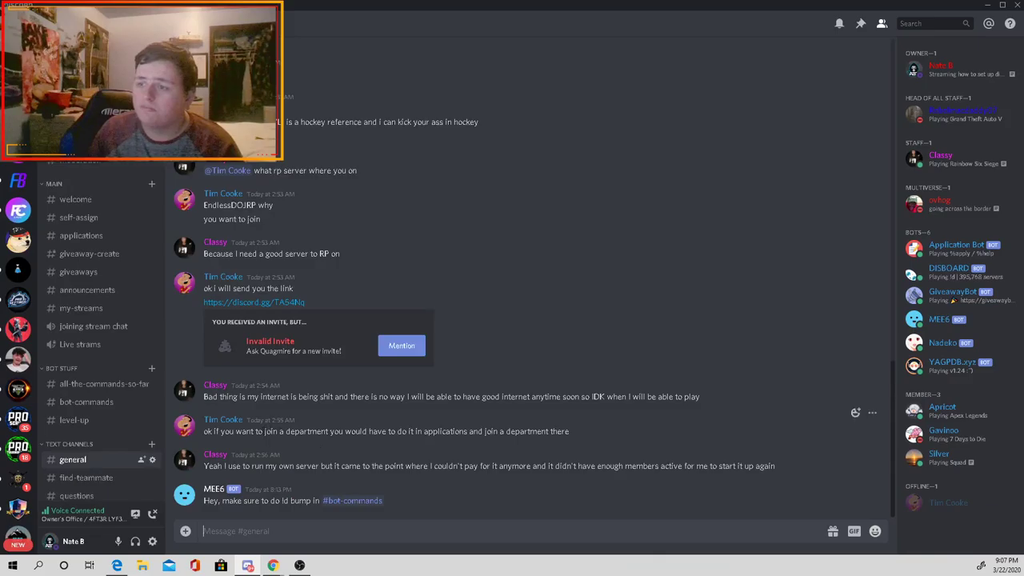
left_click(209, 490)
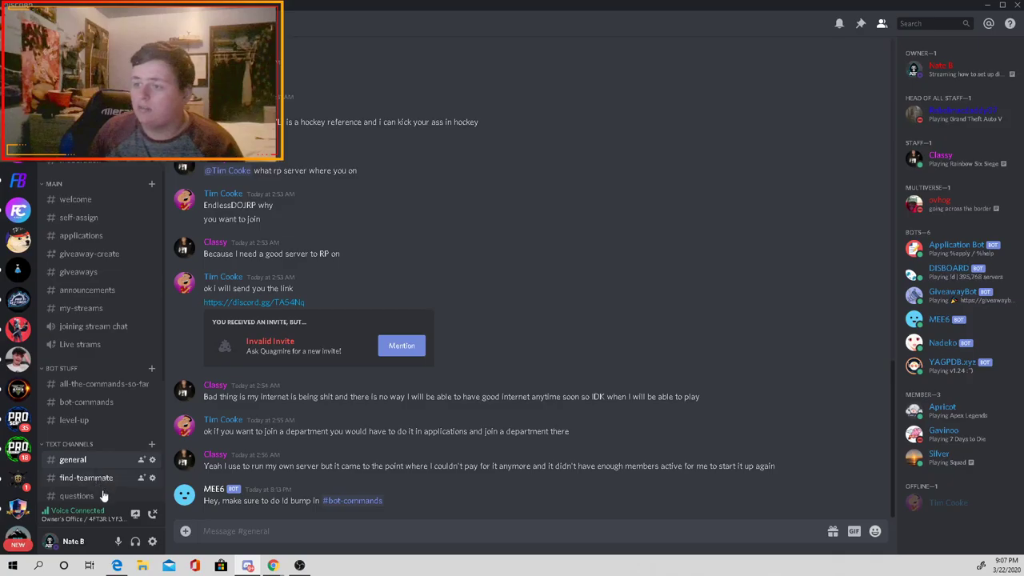
left_click(88, 403)
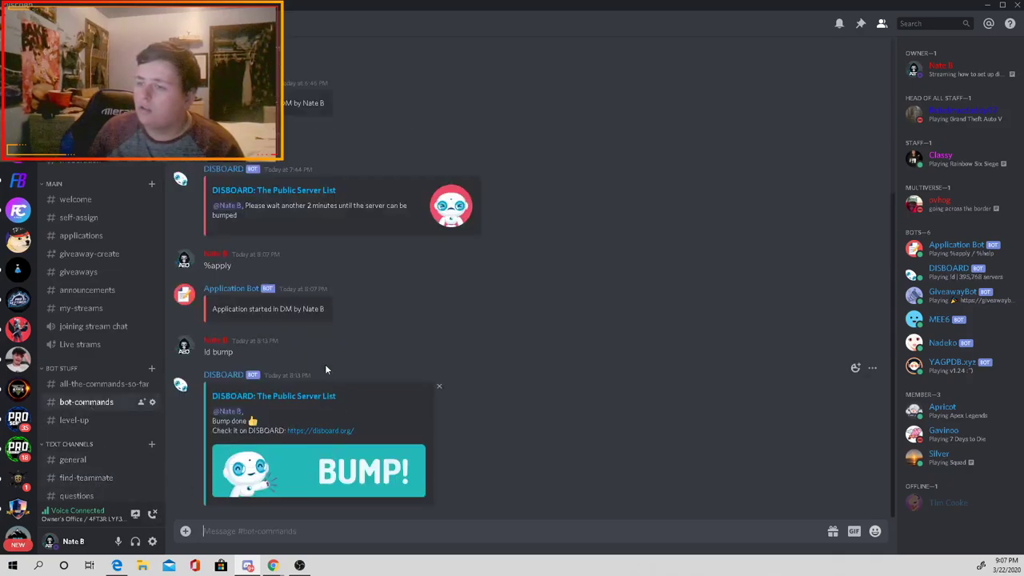
left_click(92, 460)
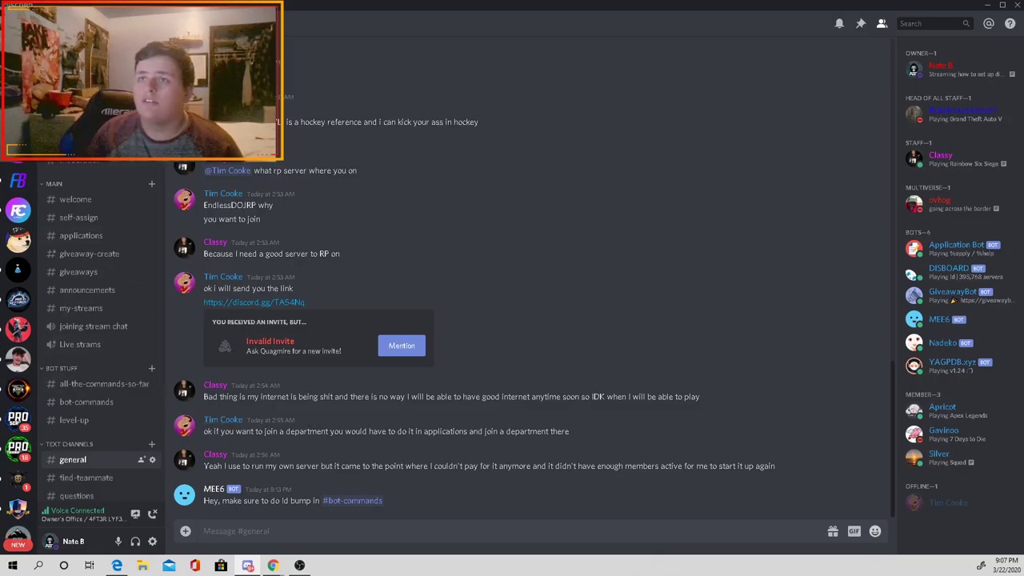
key("ctrl+alt+Up")
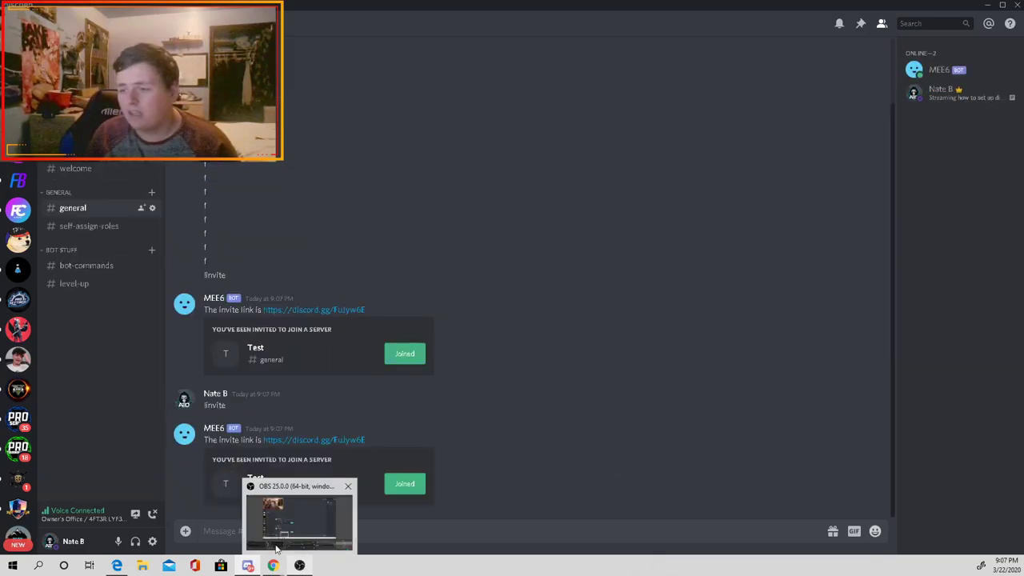
Step: Enable the Timers plugin and start a new timer in #general, authorizing MEE6 to post there
left_click(326, 524)
left_click(301, 358)
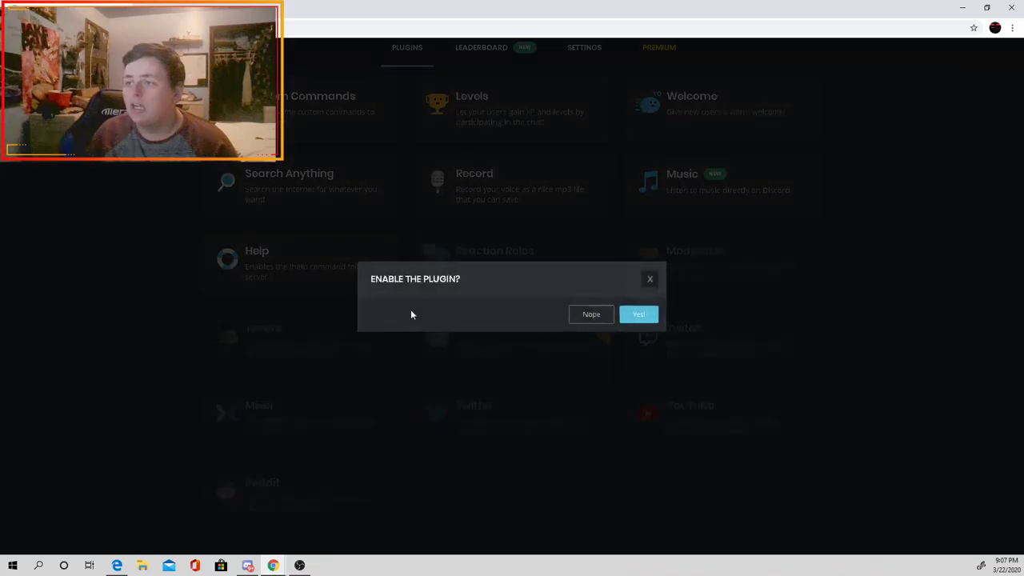
left_click(639, 314)
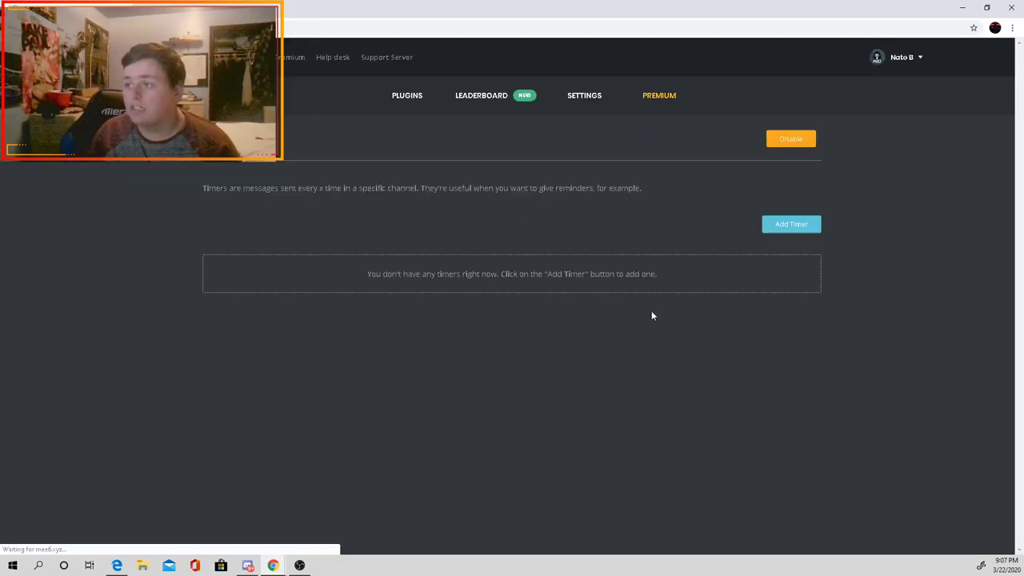
left_click(790, 226)
left_click(472, 167)
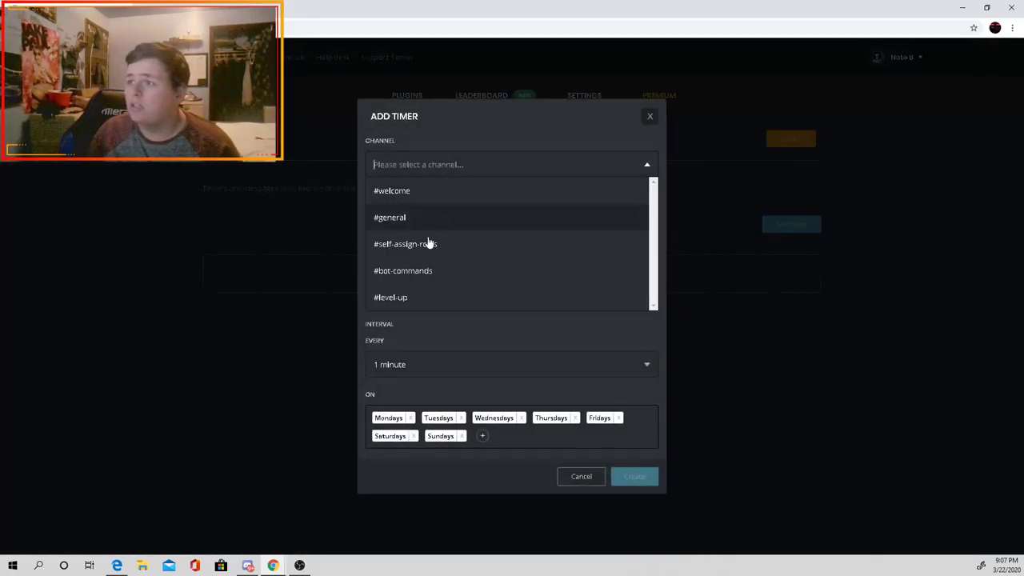
left_click(438, 226)
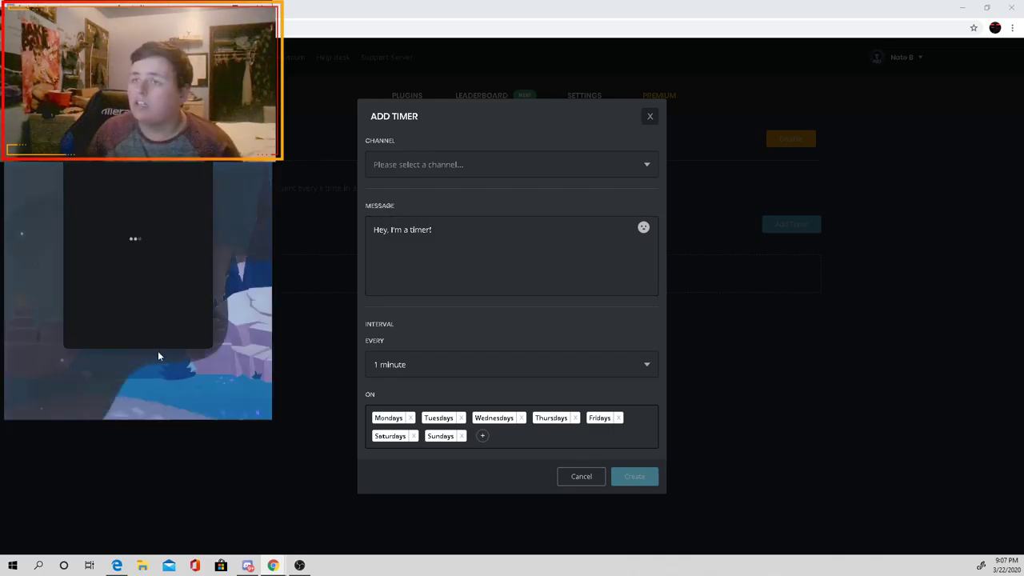
left_click(212, 390)
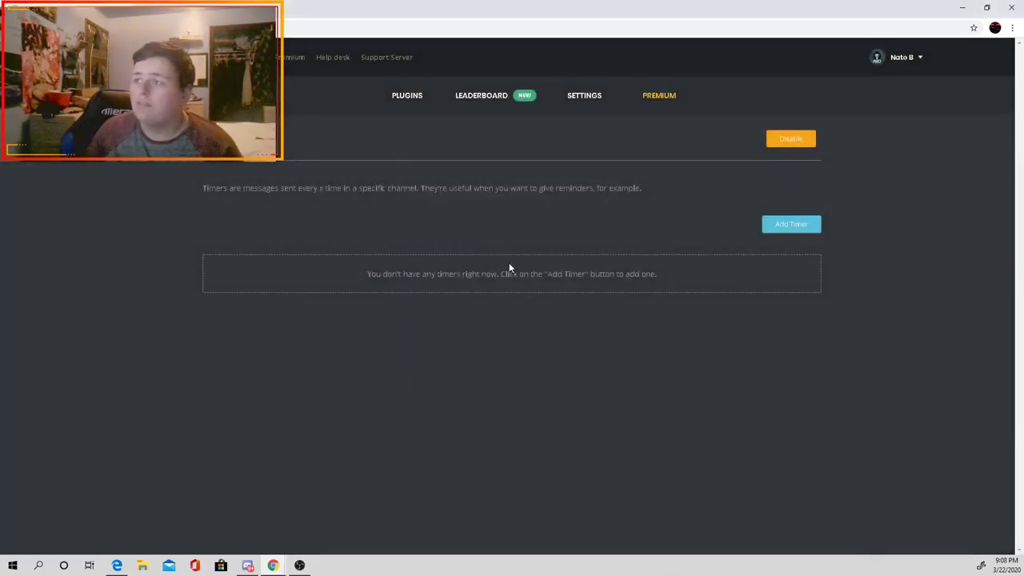
Step: Replace the timer's default message with '!invite for invite code'
left_click(773, 230)
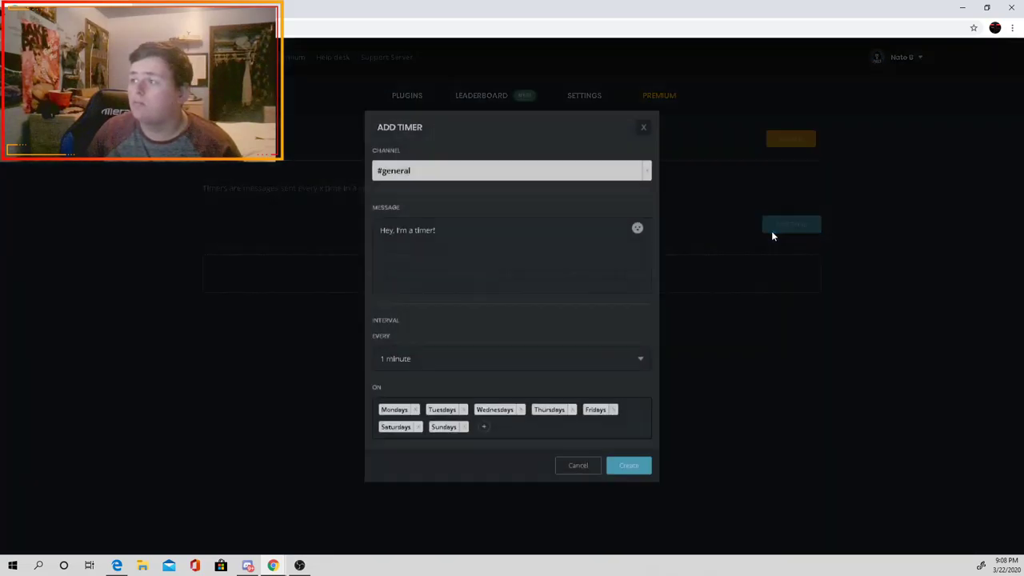
key("Escape")
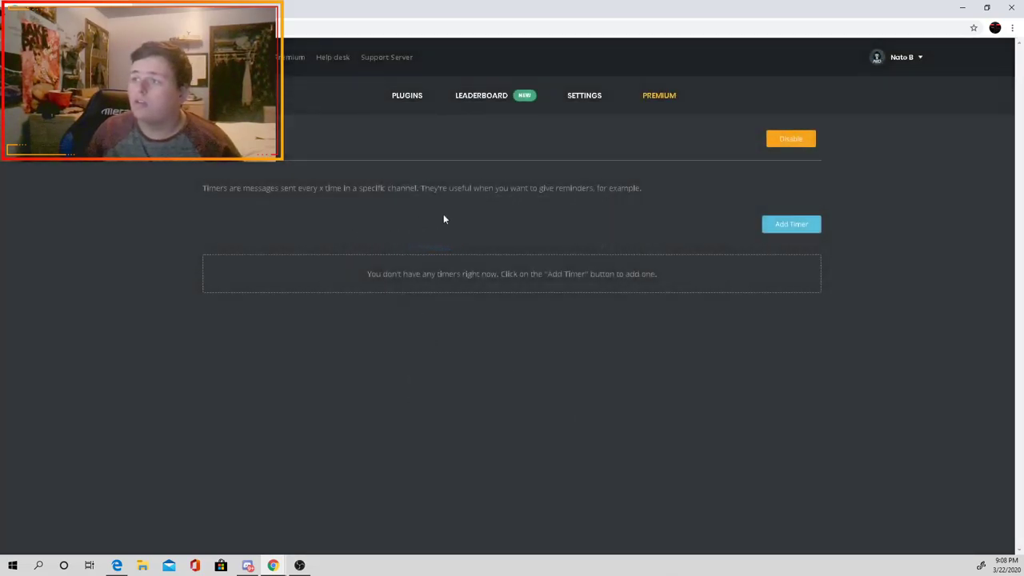
left_click(784, 231)
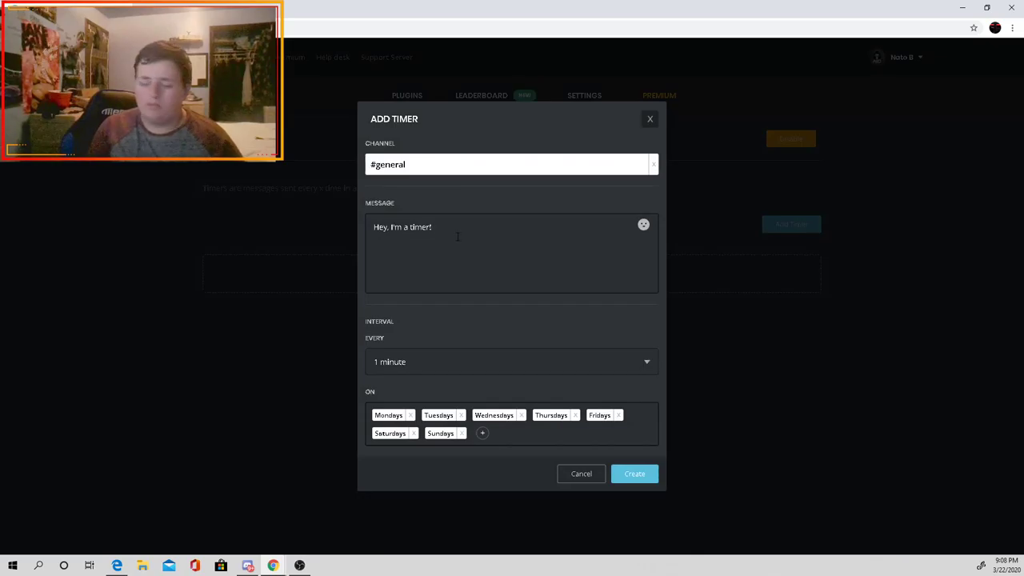
key("BackSpace")
key("BackSpace")
key("BackSpace")
key("BackSpace")
key("BackSpace")
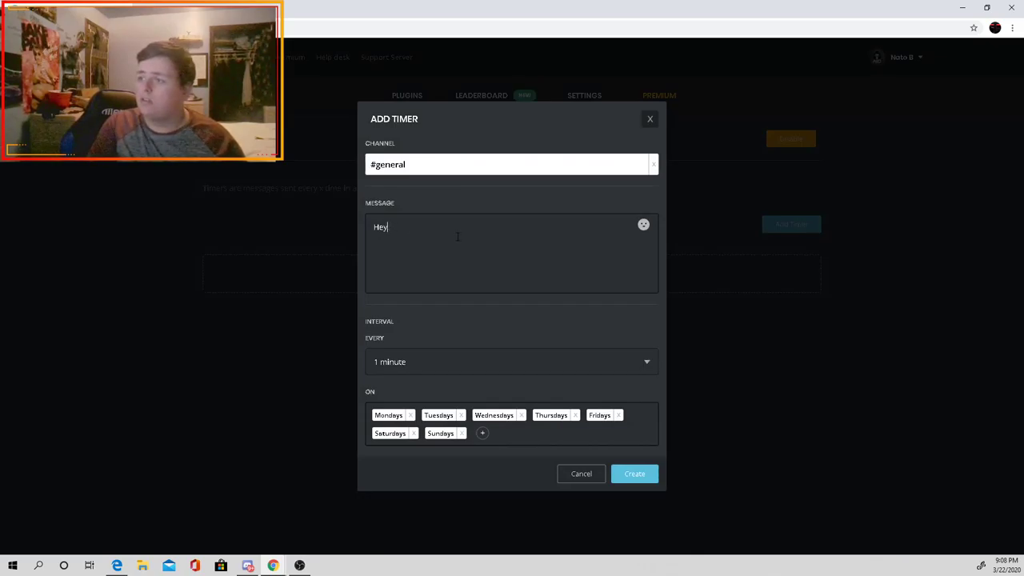
key("BackSpace")
key("BackSpace")
key("BackSpace")
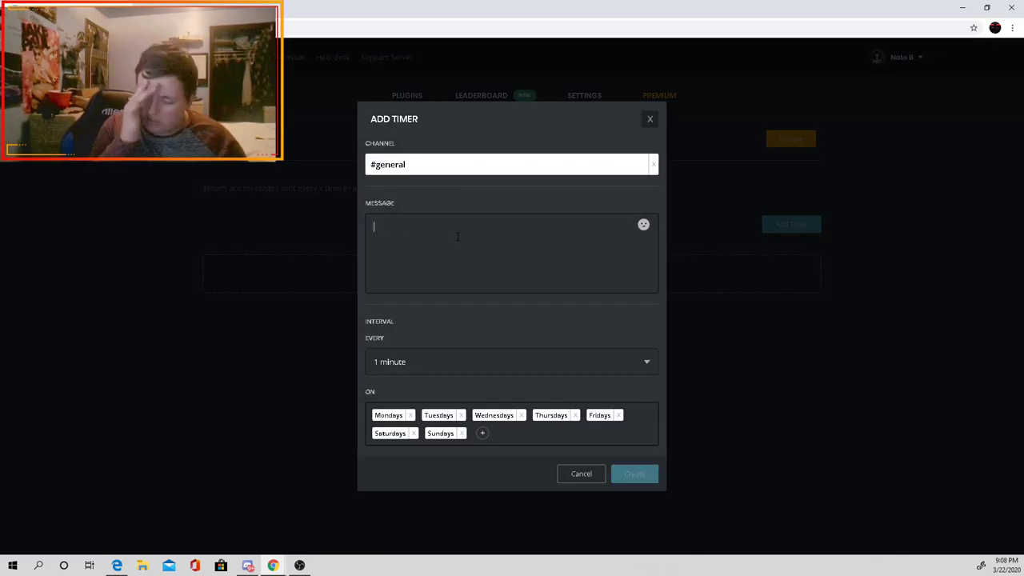
type("Put")
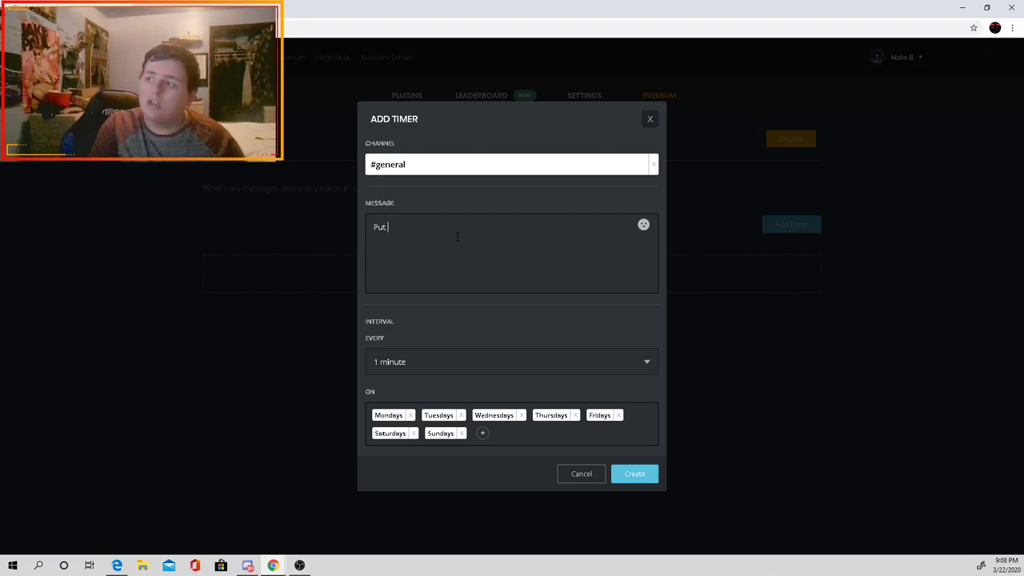
key("BackSpace")
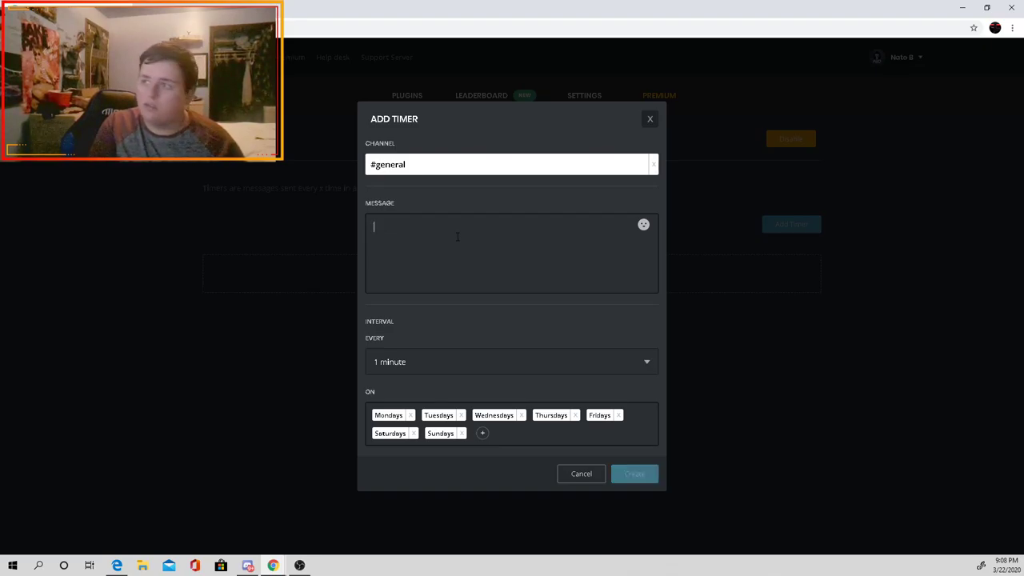
type("!invite")
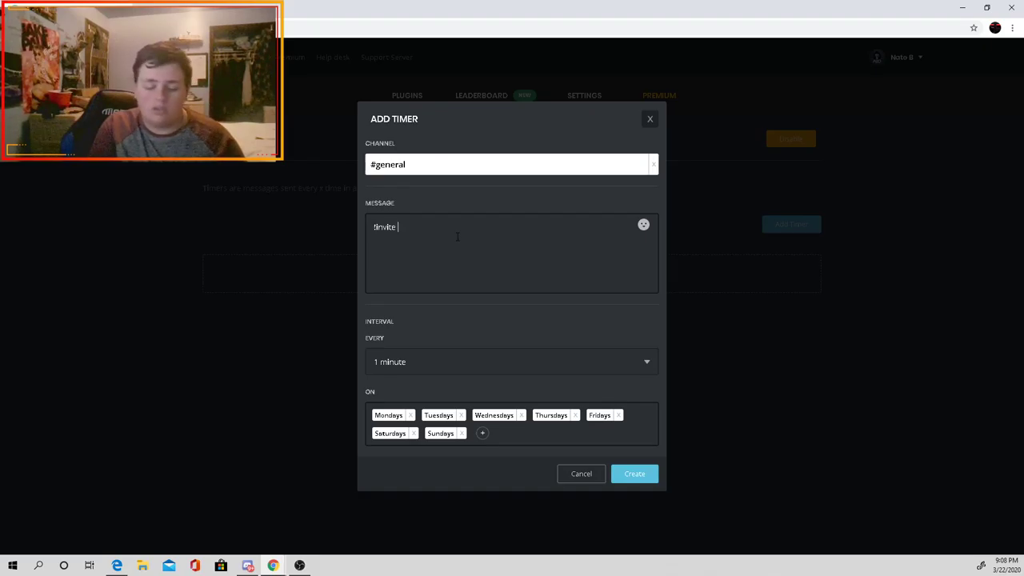
type("for i")
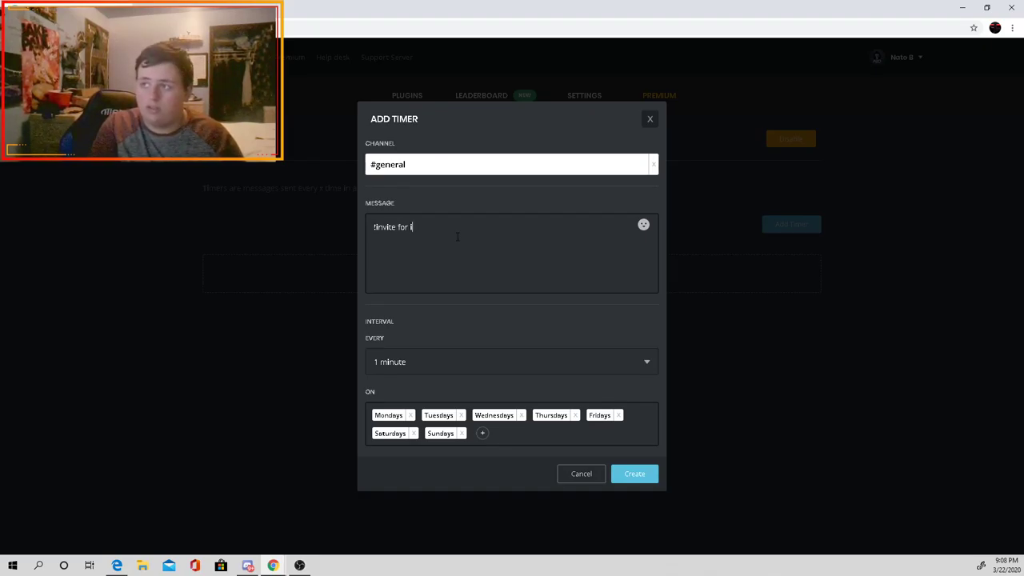
type("nvite code")
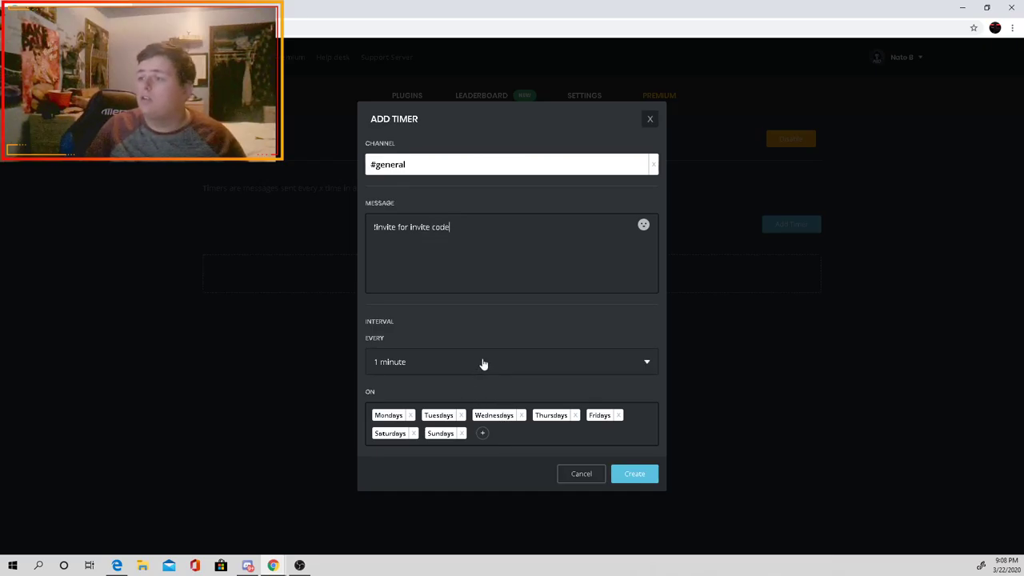
Step: Set the timer to repeat every 2 hours and create it
left_click(482, 364)
scroll(447, 428, "down", 3)
scroll(460, 431, "down", 2)
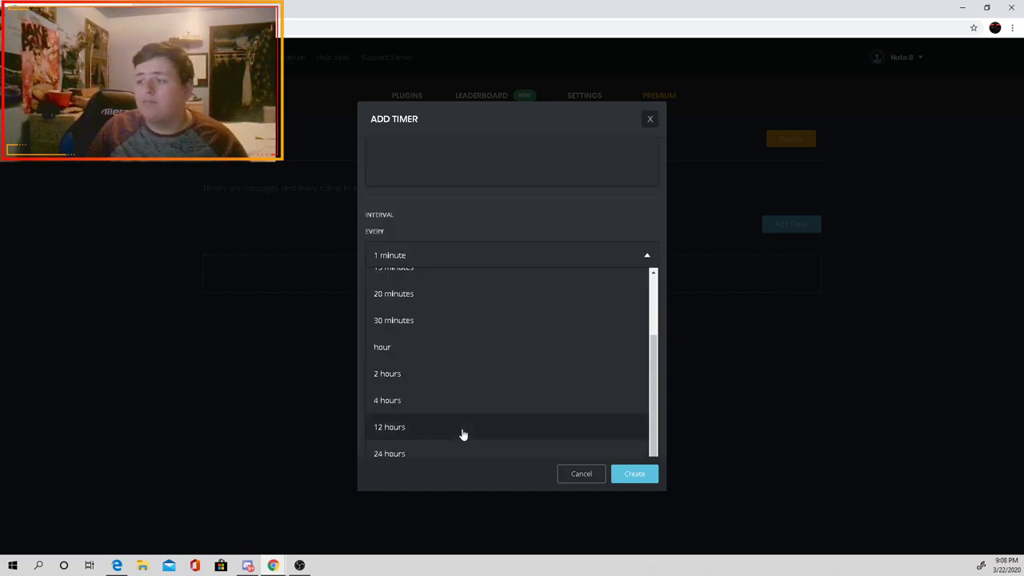
left_click(462, 380)
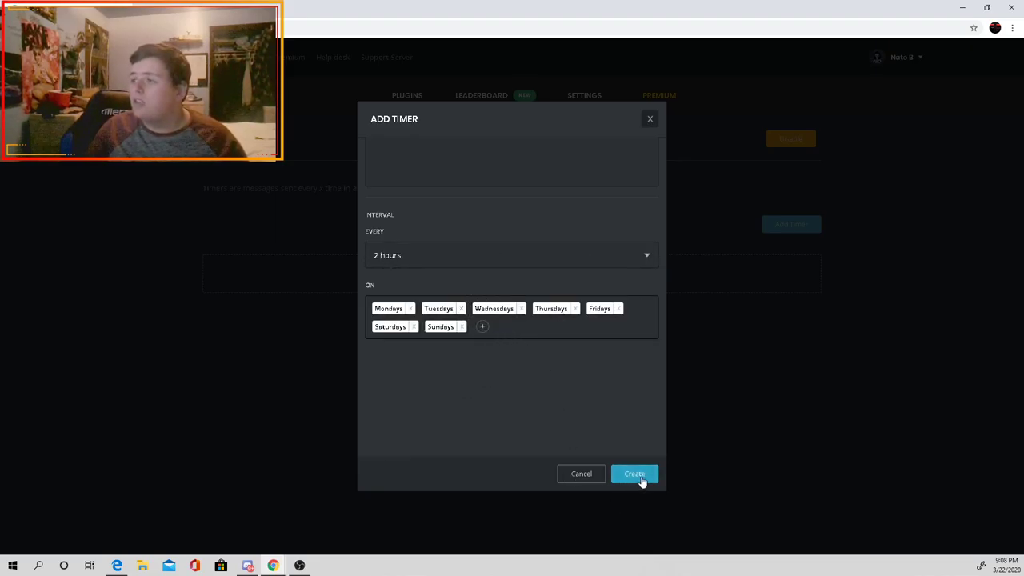
left_click(637, 474)
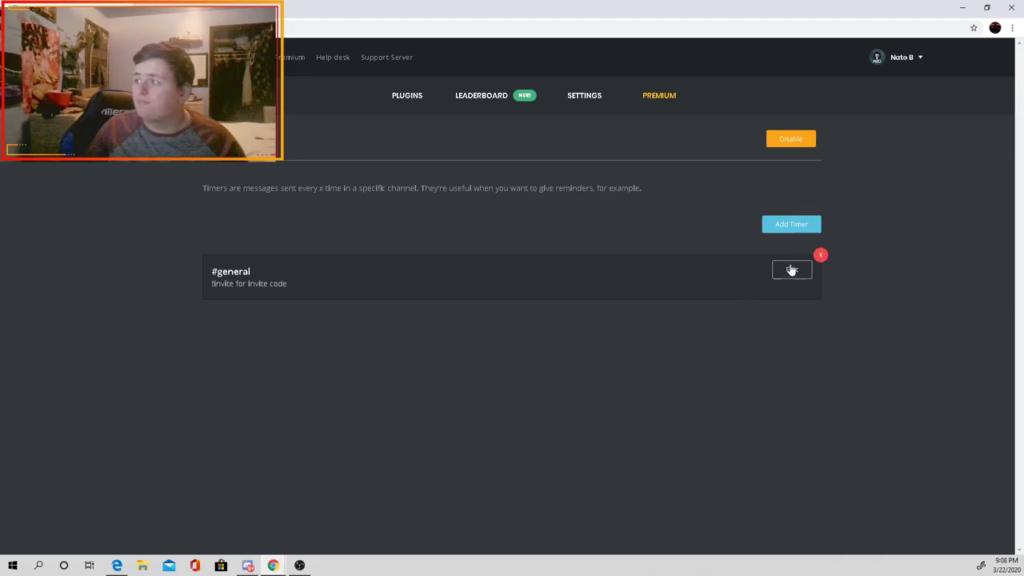
left_click(248, 565)
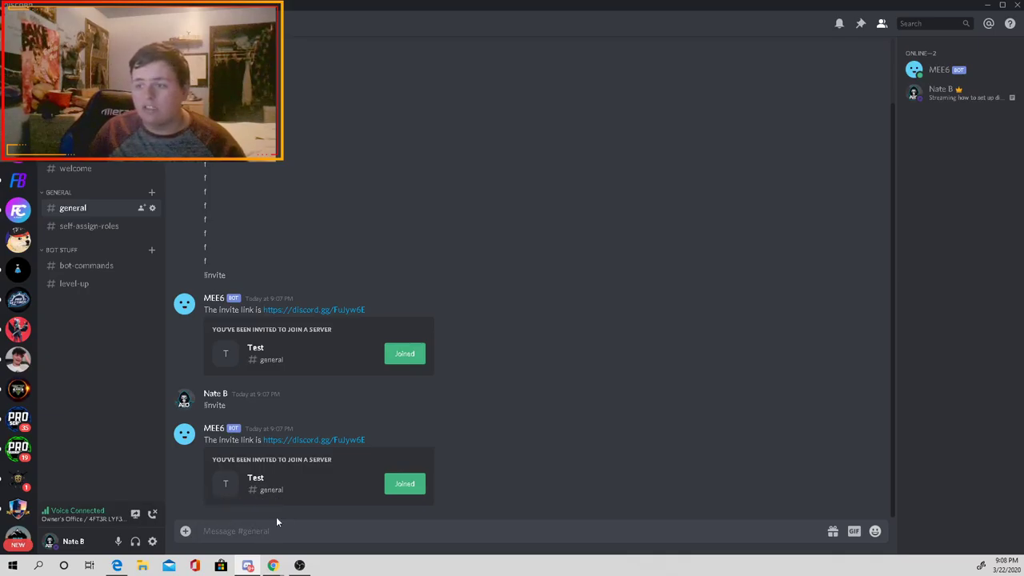
left_click(328, 512)
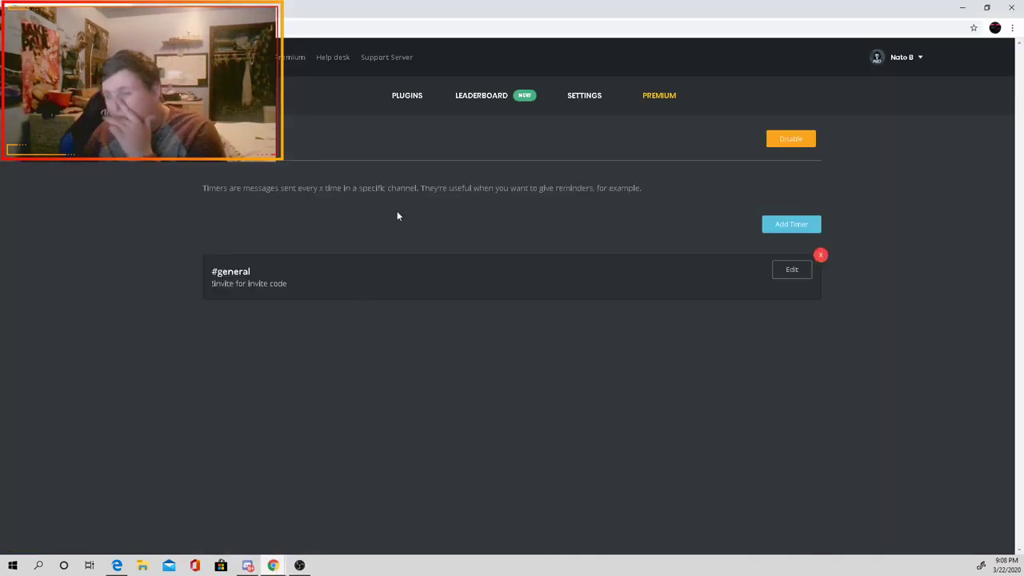
Step: Enable the Twitch alerts plugin from the plugin list
left_click(417, 100)
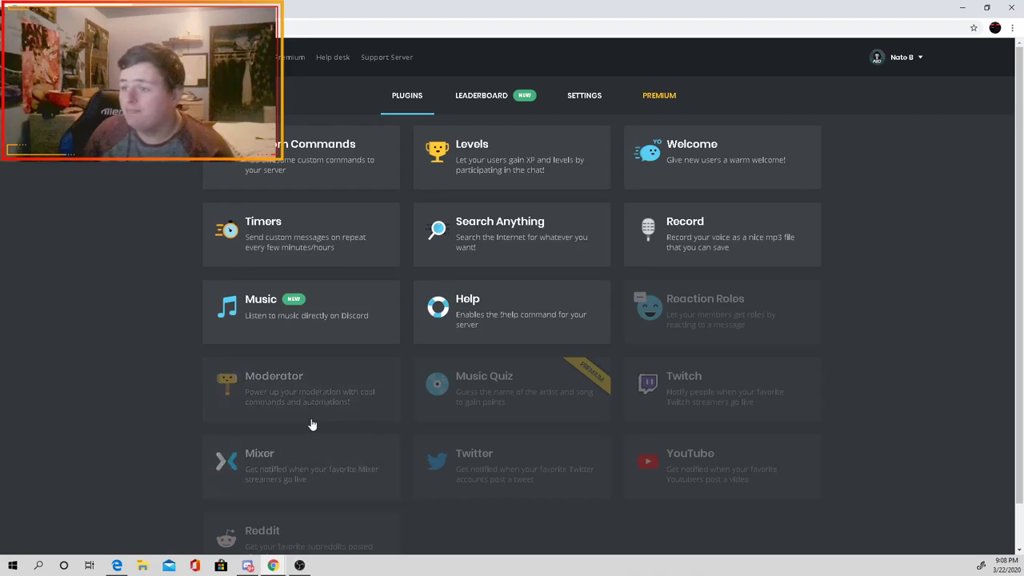
scroll(310, 424, "down", 1)
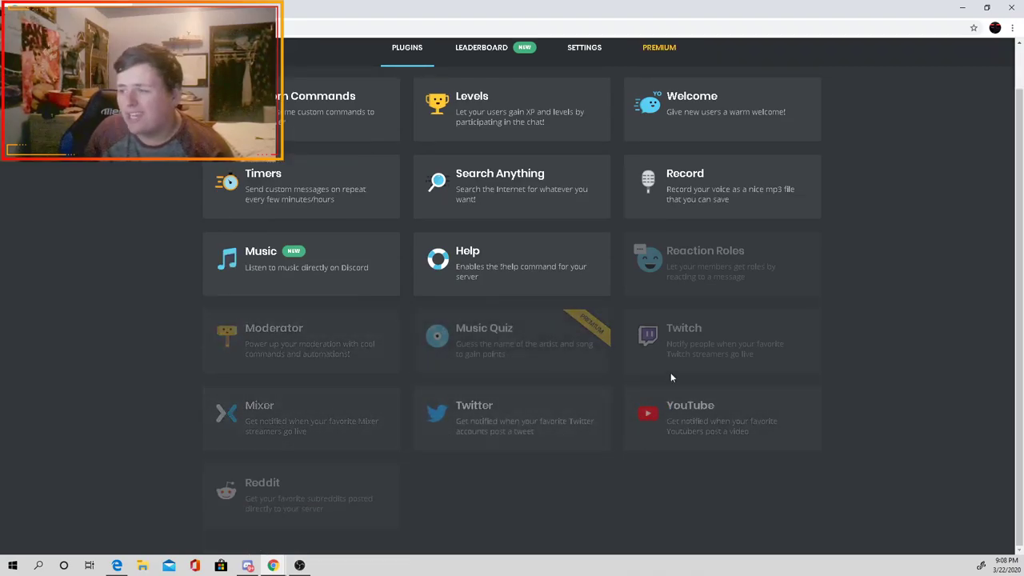
left_click(684, 354)
left_click(632, 313)
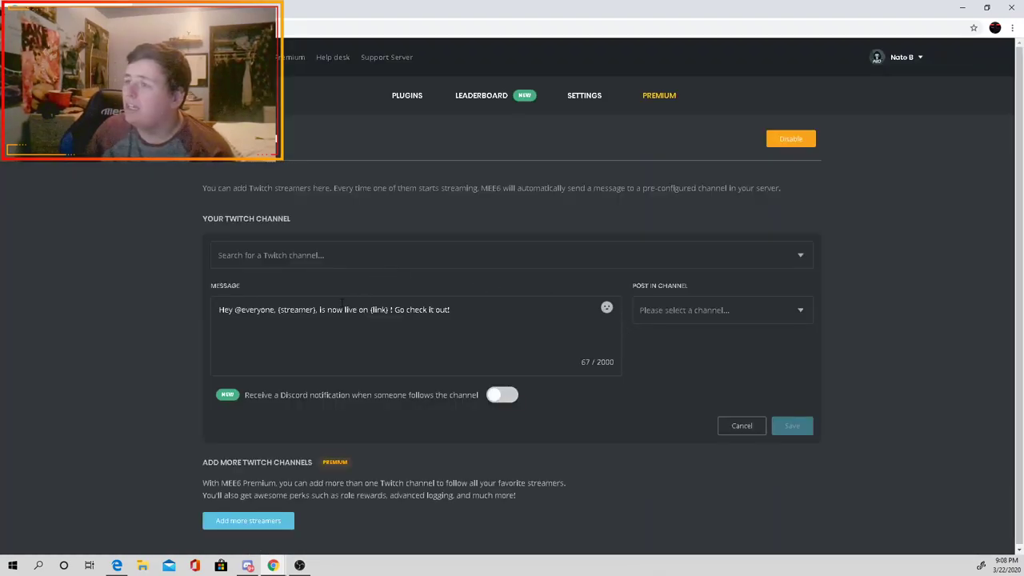
Step: Search for the streamer's Twitch channel and select it from the results
left_click(337, 269)
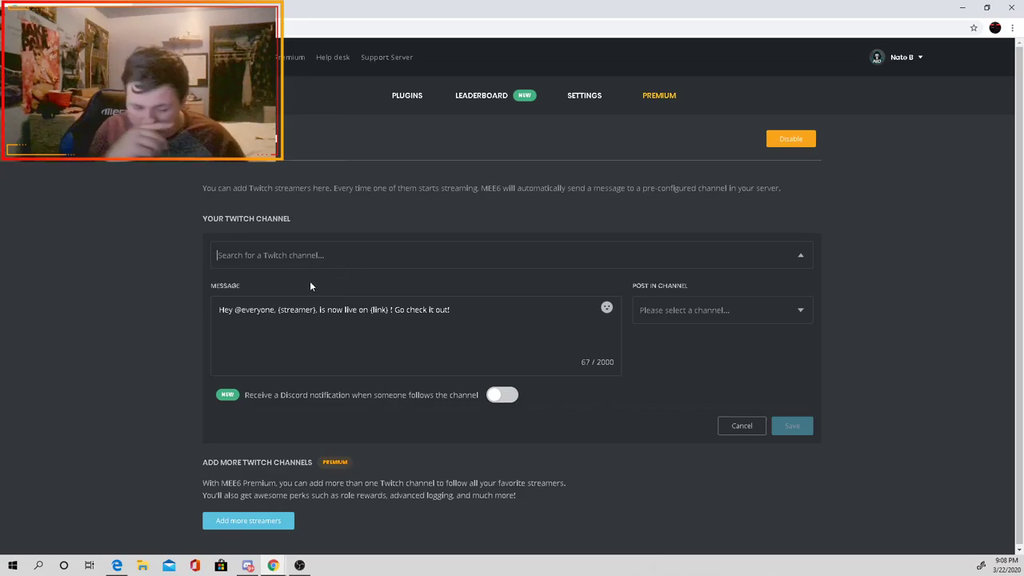
type("yff_f")
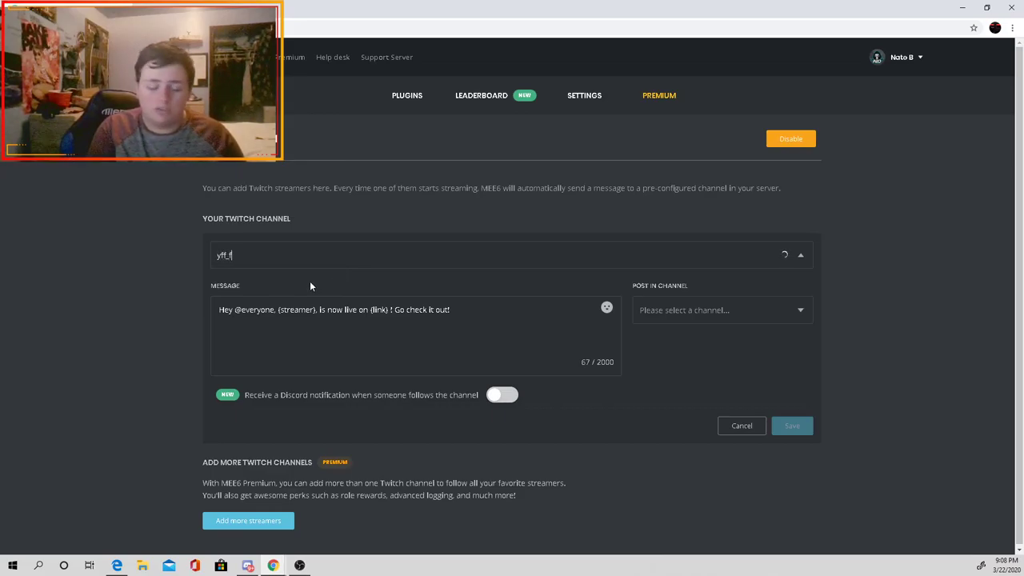
type("uzion")
left_click(729, 314)
left_click(603, 250)
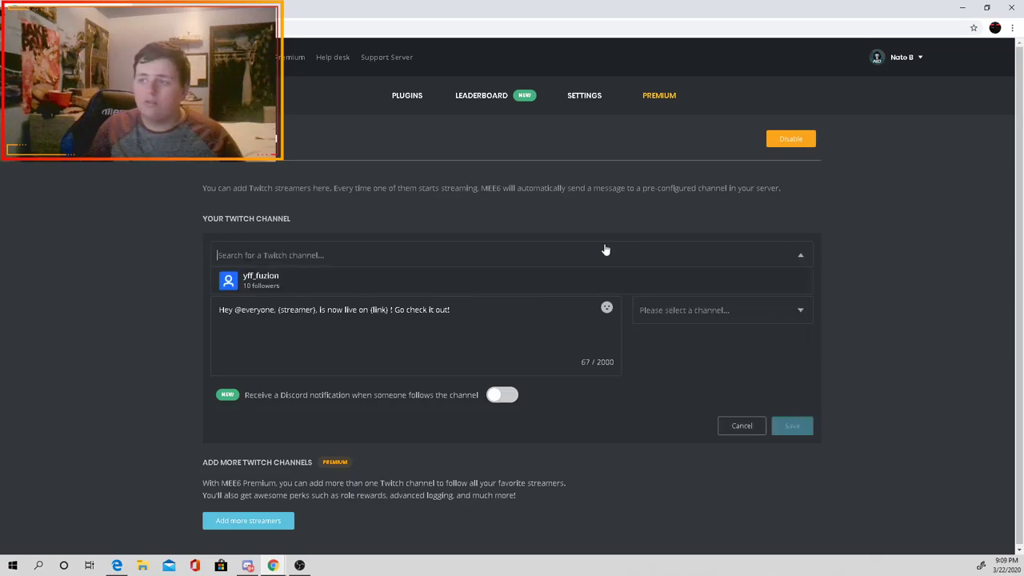
right_click(546, 202)
left_click(432, 250)
left_click(395, 274)
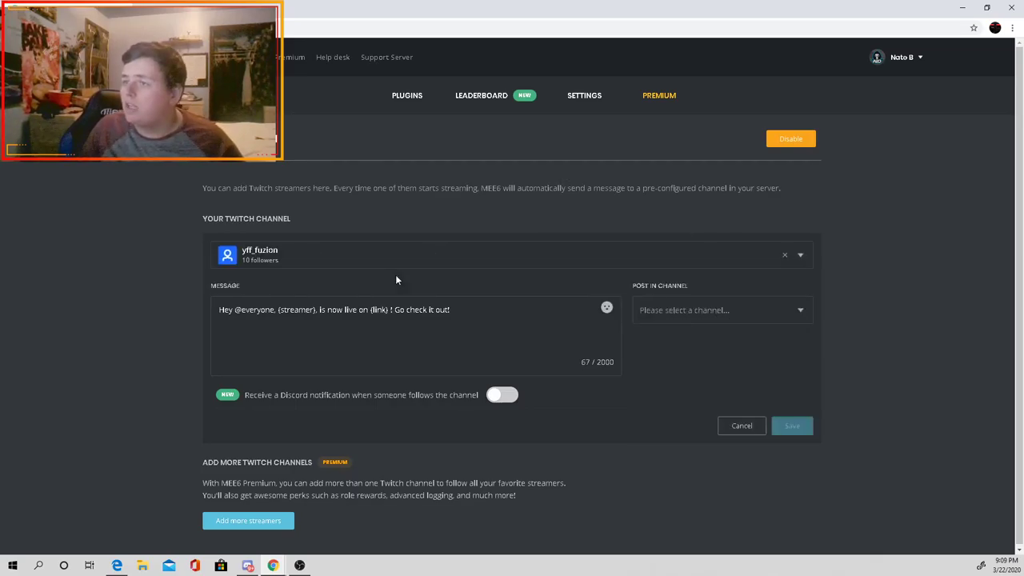
Step: Post the live alerts in #general and save, skipping the Premium follow-notification option
left_click(730, 318)
left_click(707, 360)
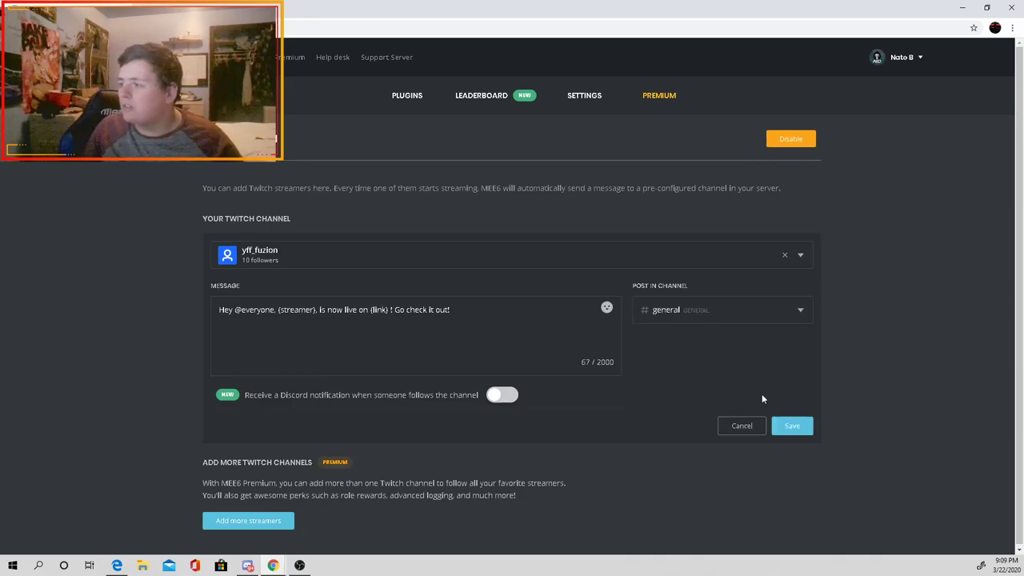
left_click(790, 426)
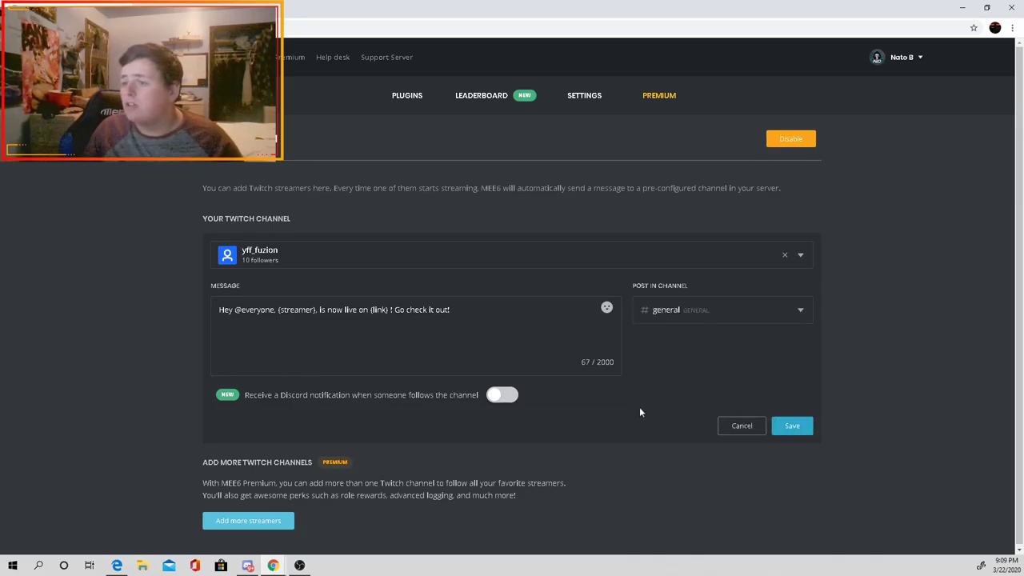
left_click(500, 395)
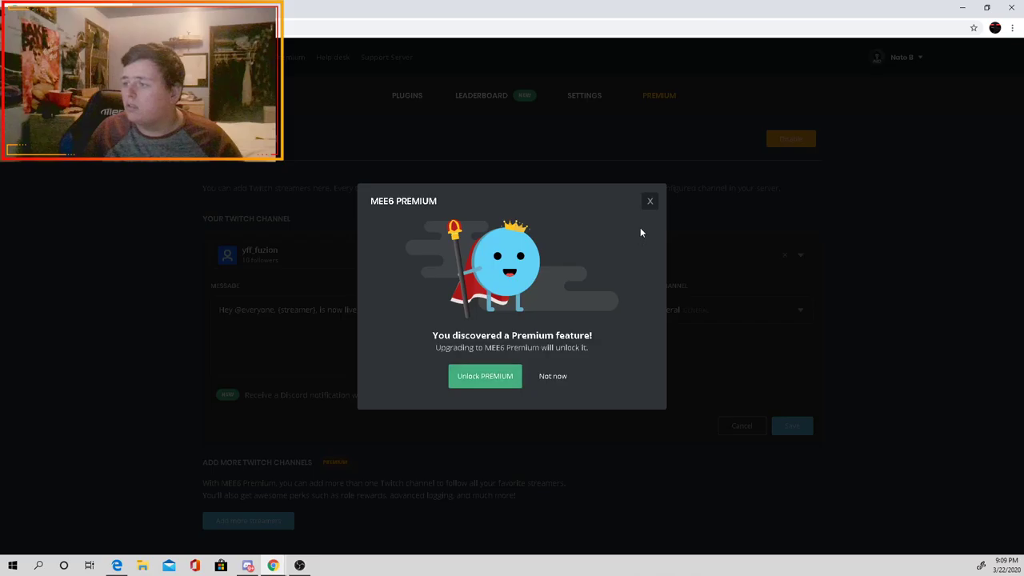
left_click(650, 203)
left_click(792, 427)
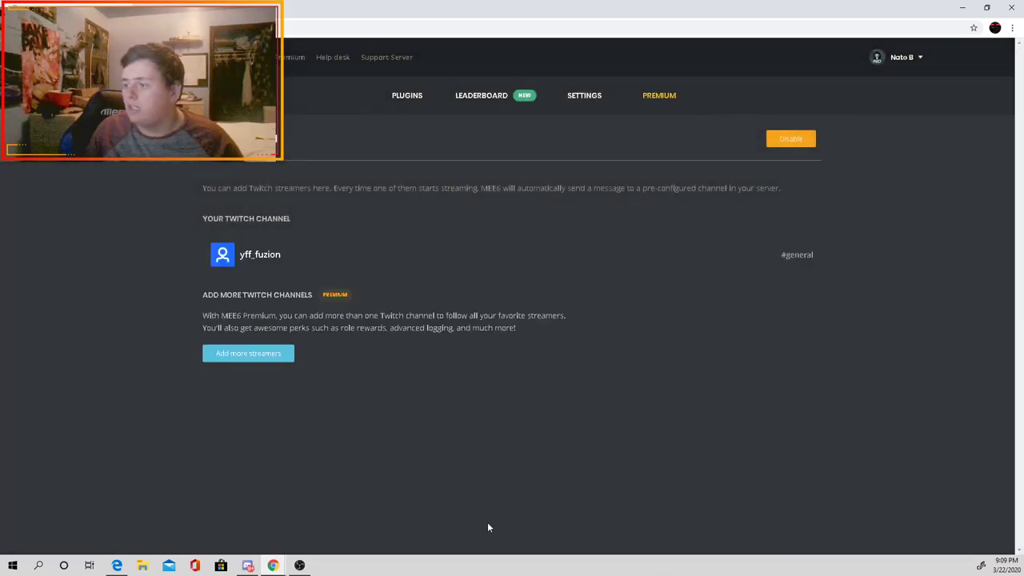
Step: View the MEE6 live posts in another server's #my-streams channel, then return to the Test server
left_click(278, 531)
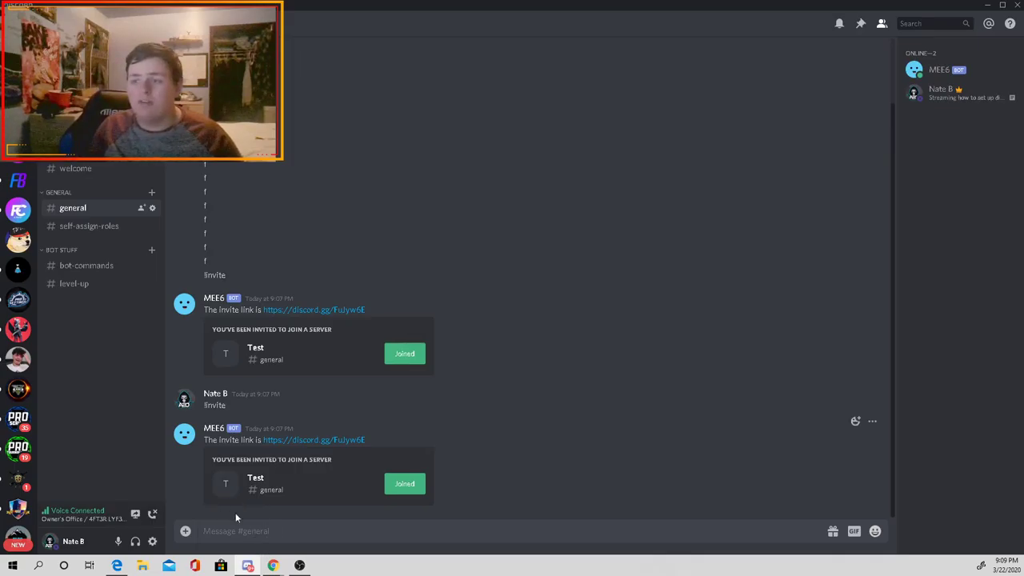
left_click(18, 180)
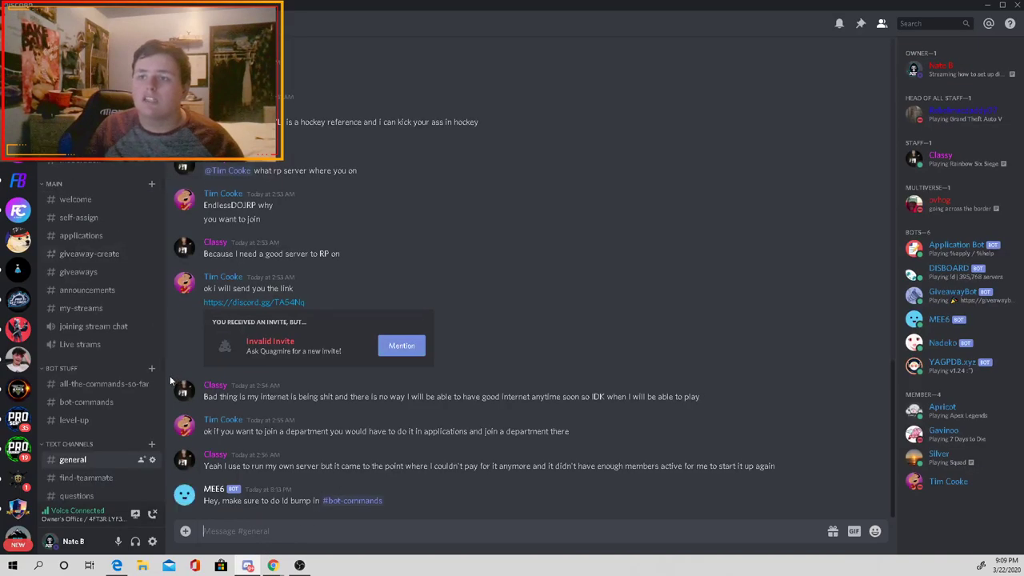
left_click(81, 308)
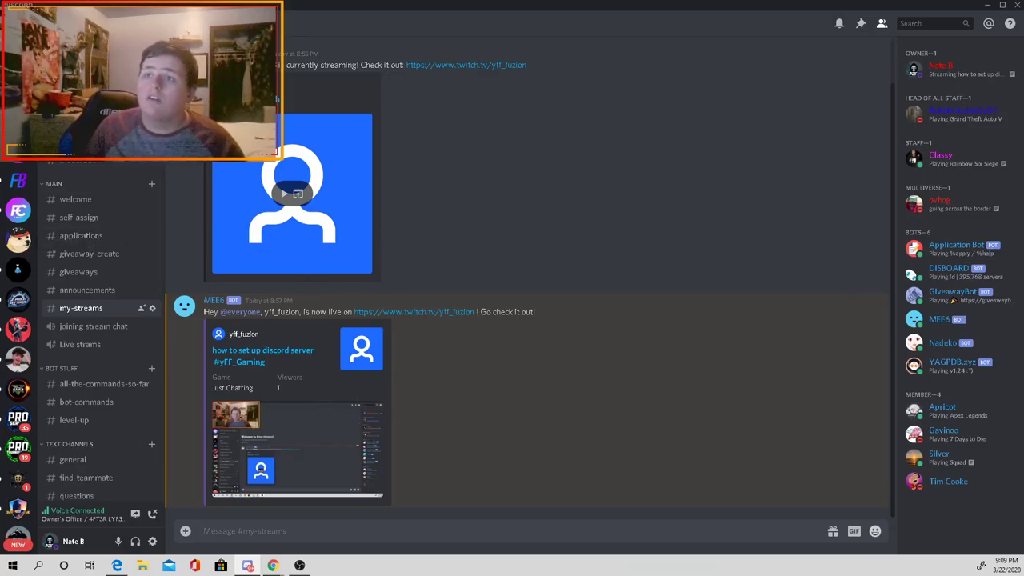
key("ctrl+alt+Up")
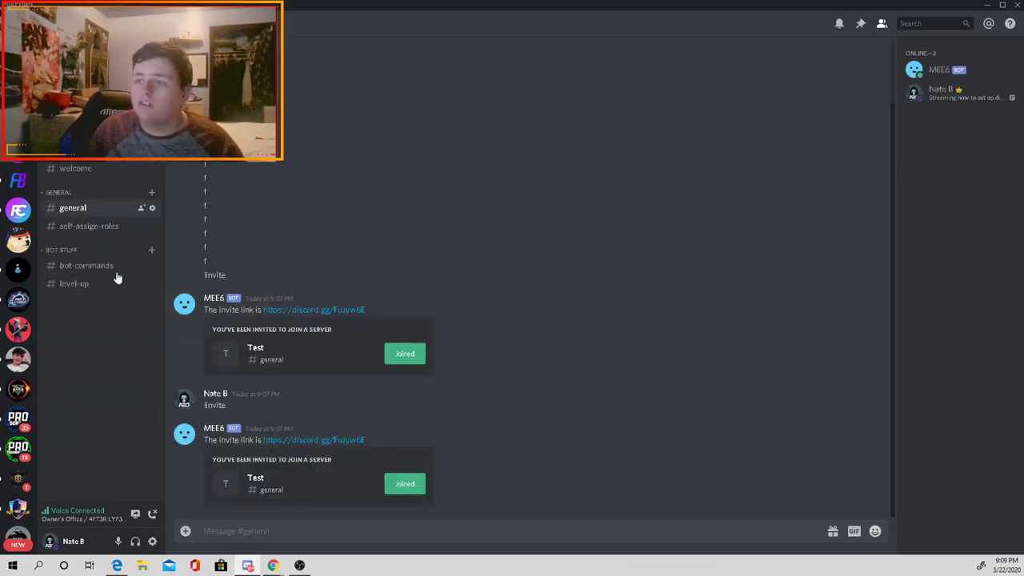
Step: Bring the MEE6 dashboard back and show its plugin list
mouse_move(275, 566)
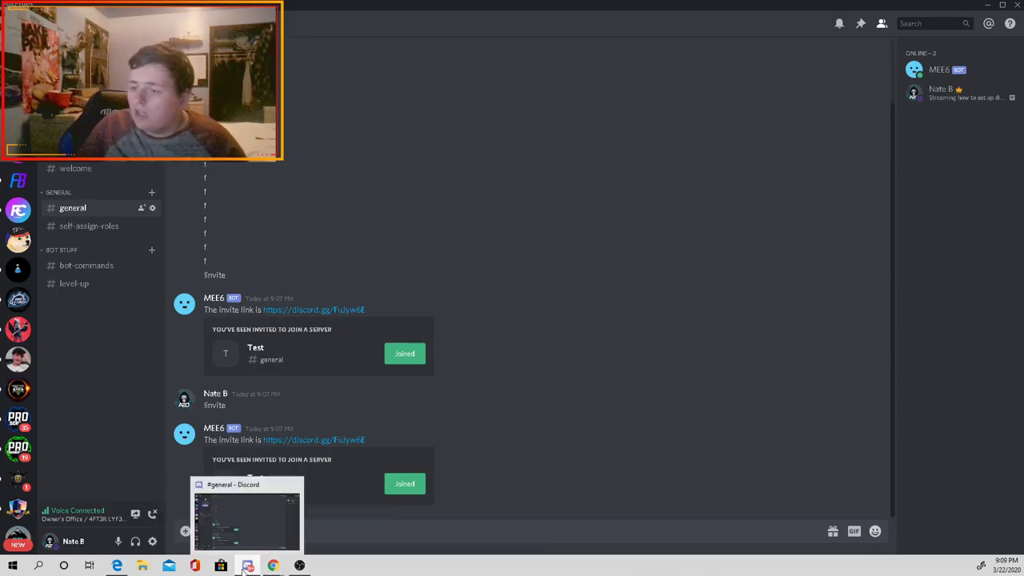
mouse_move(285, 549)
left_click(320, 524)
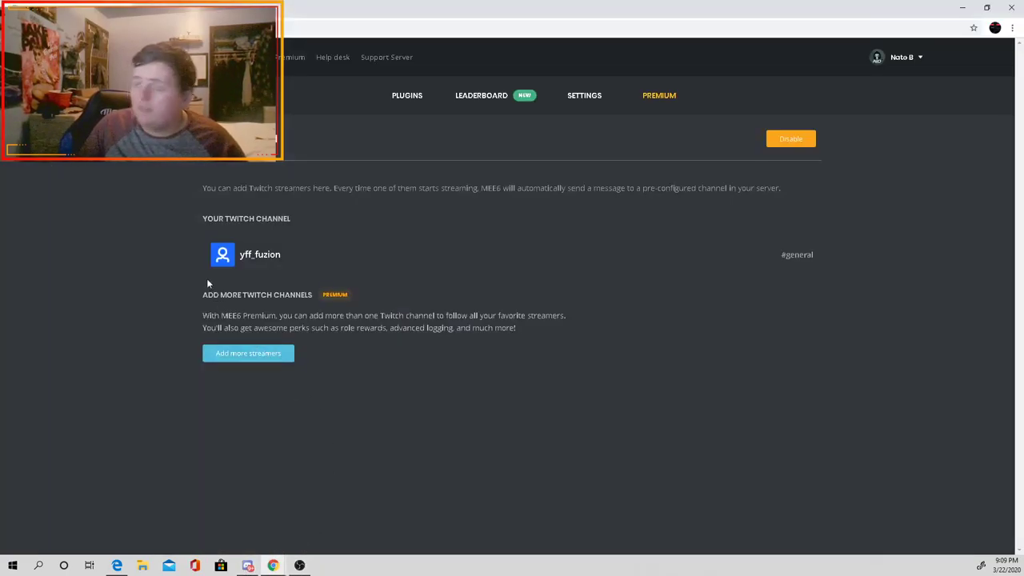
left_click(428, 104)
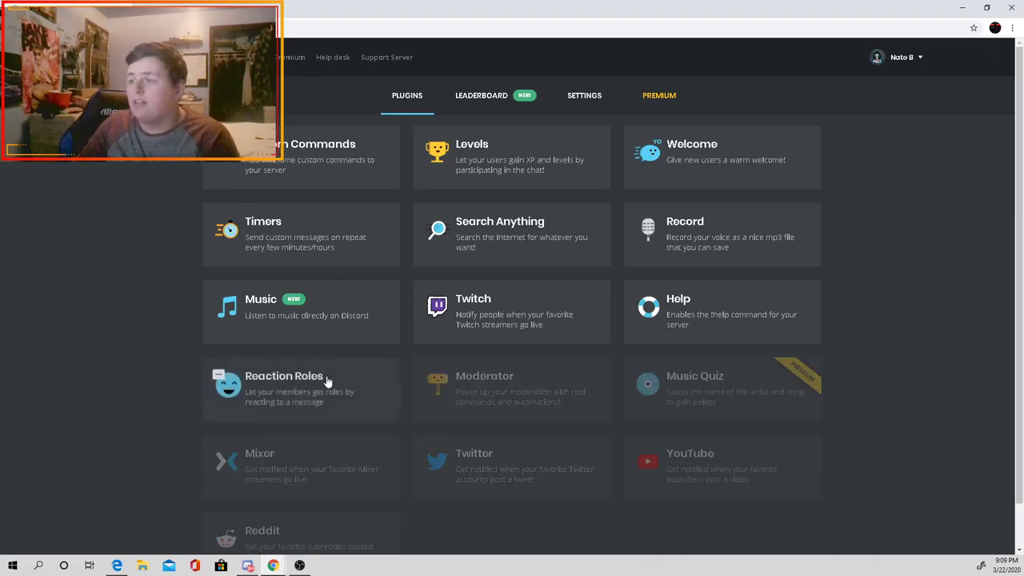
Step: Enable the Twitter feed plugin
scroll(324, 423, "down", 1)
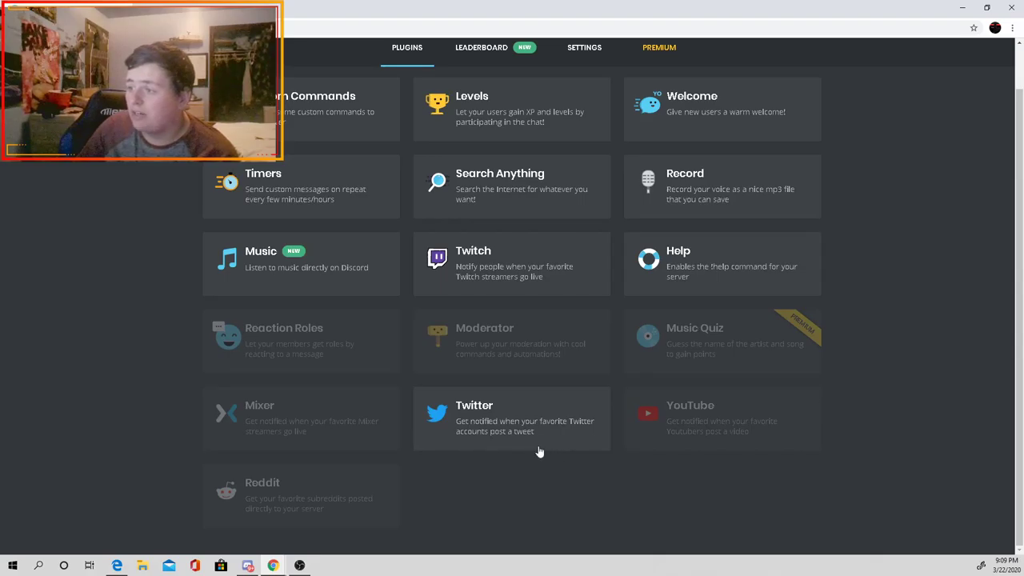
left_click(496, 442)
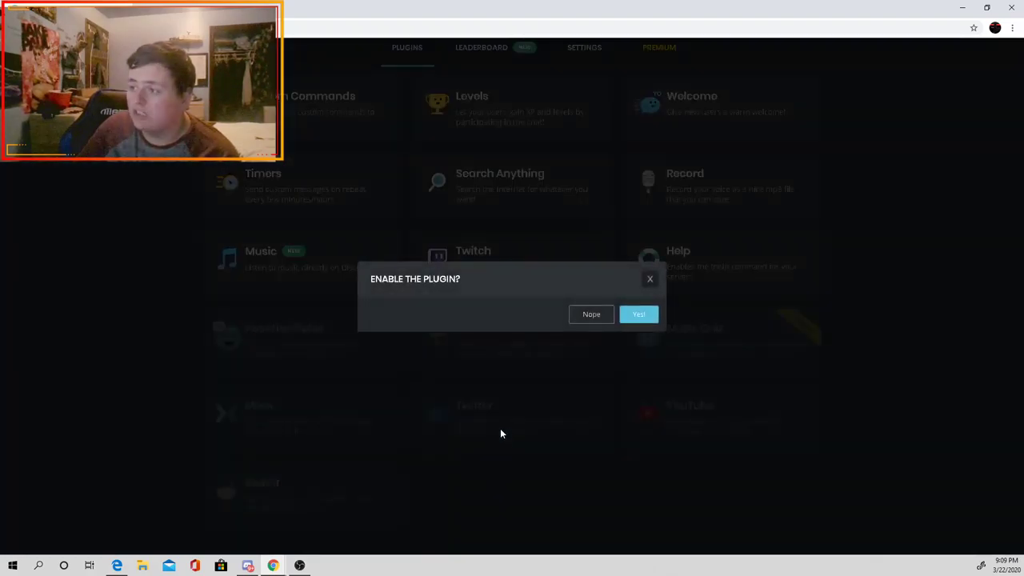
left_click(649, 279)
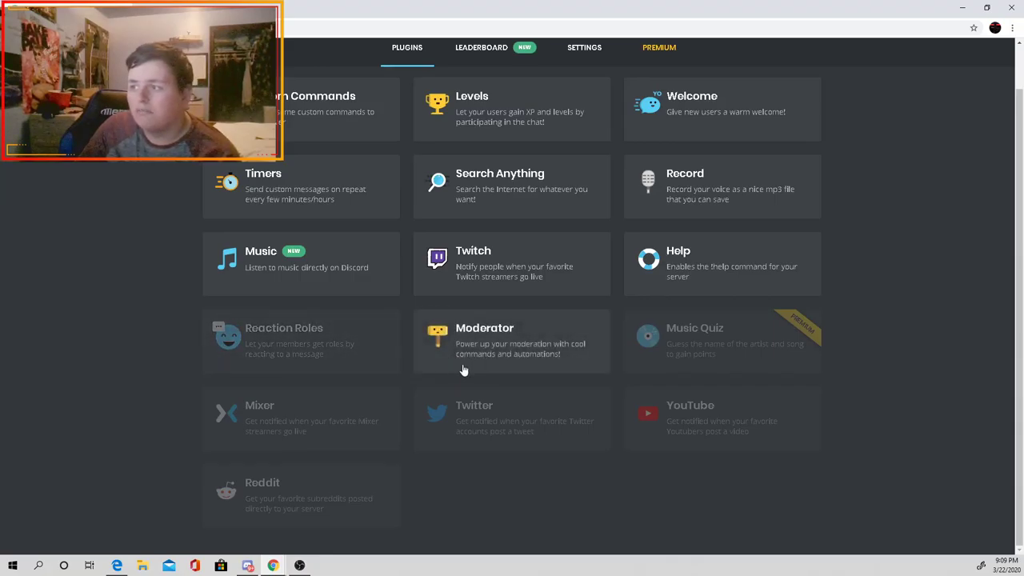
left_click(468, 397)
left_click(639, 313)
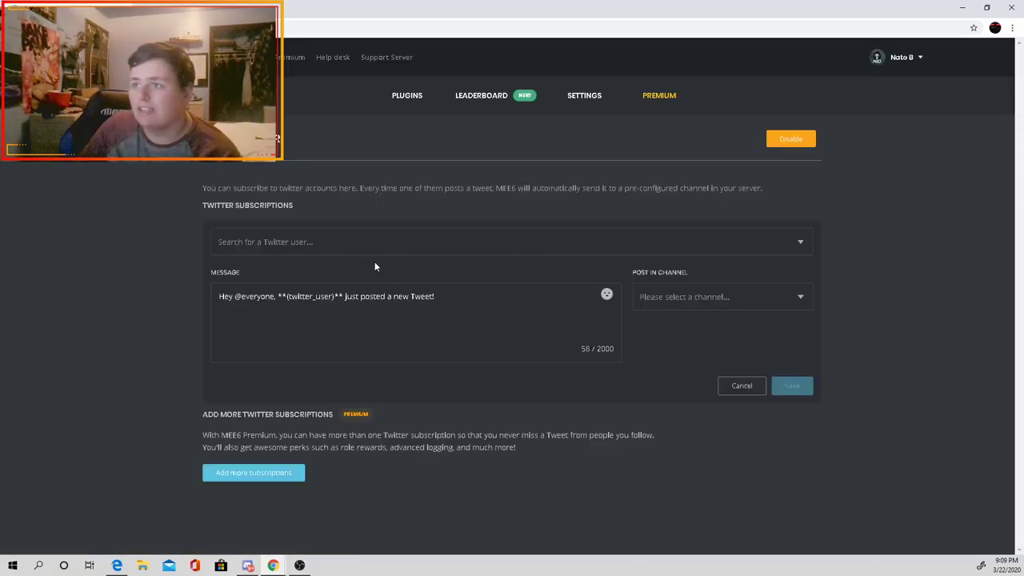
Step: Search for the streamer's Twitter account by its full gaming name
left_click(369, 251)
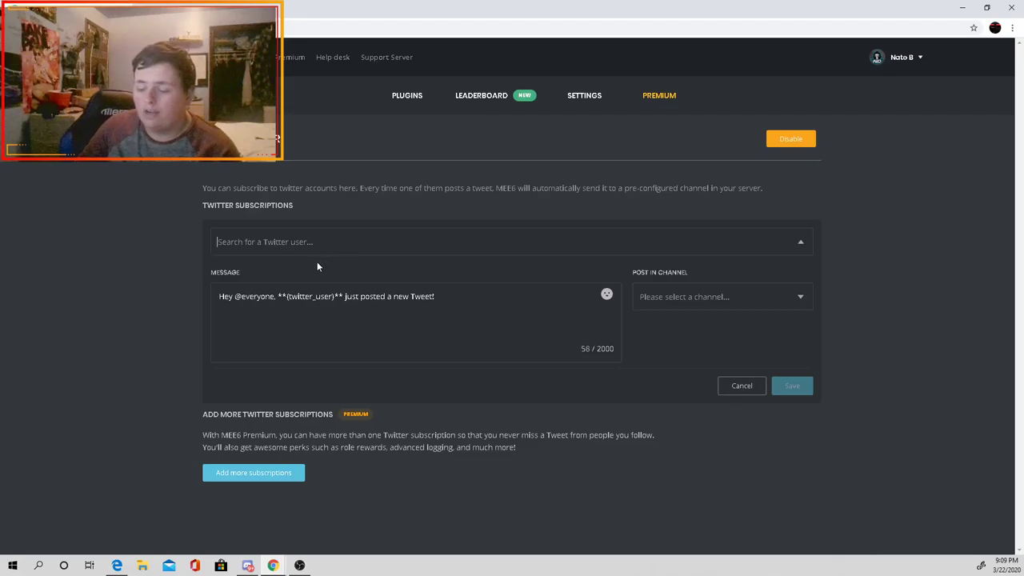
type("@")
key("BackSpace")
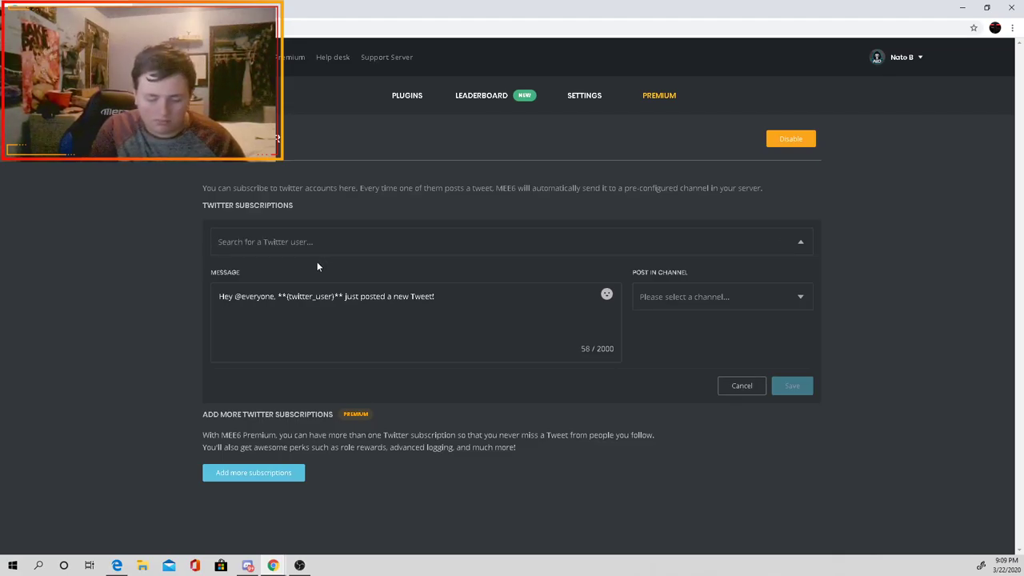
type("LYF3")
key("BackSpace")
key("BackSpace")
key("BackSpace")
key("BackSpace")
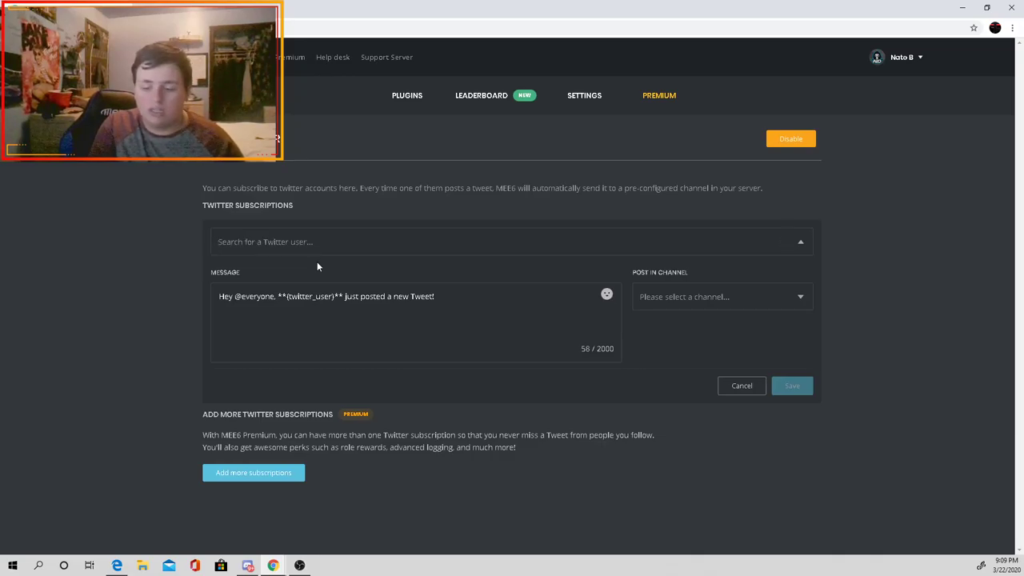
type("aft")
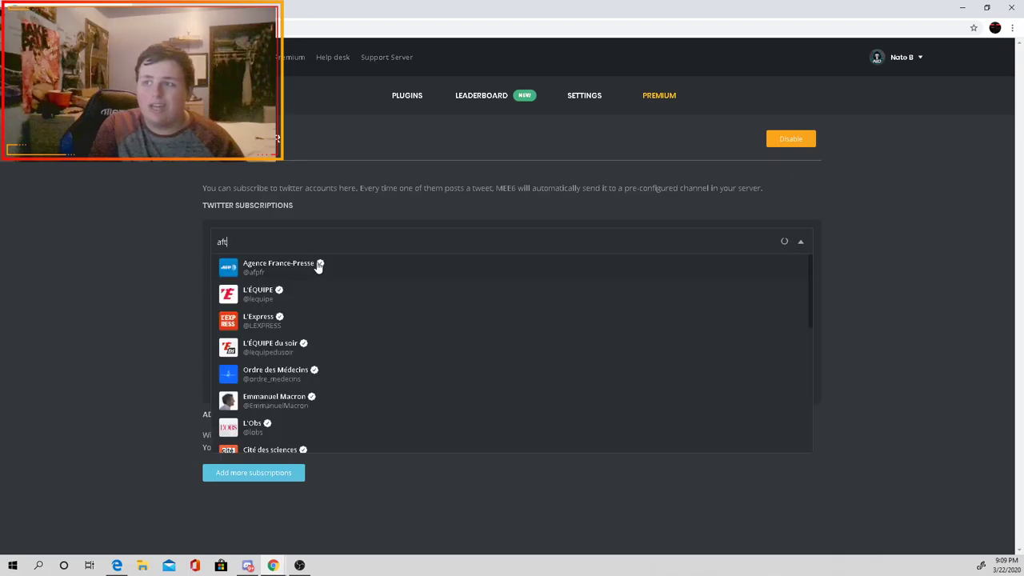
type("34")
key("BackSpace")
key("BackSpace")
key("BackSpace")
key("BackSpace")
key("BackSpace")
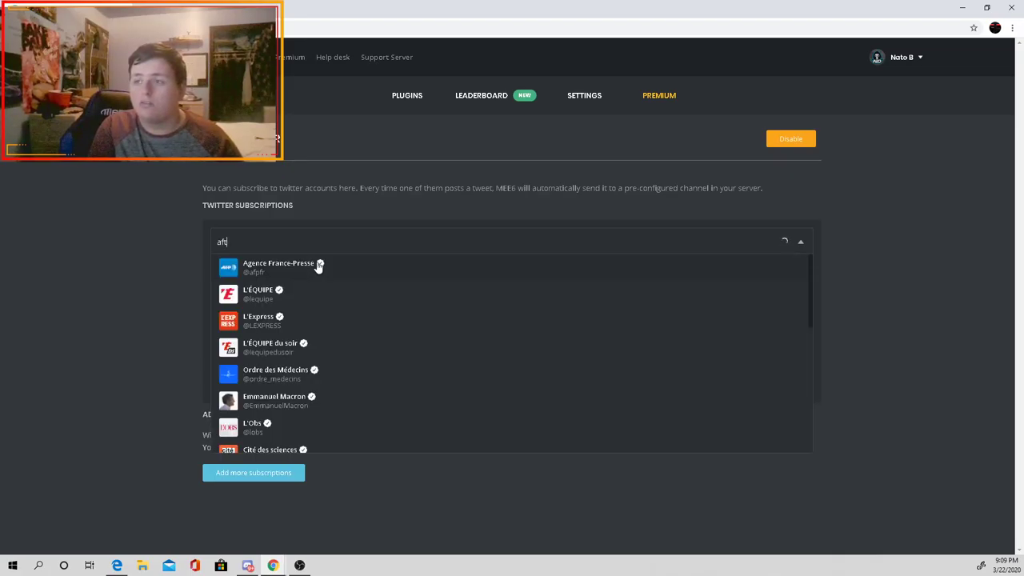
type("Aft34")
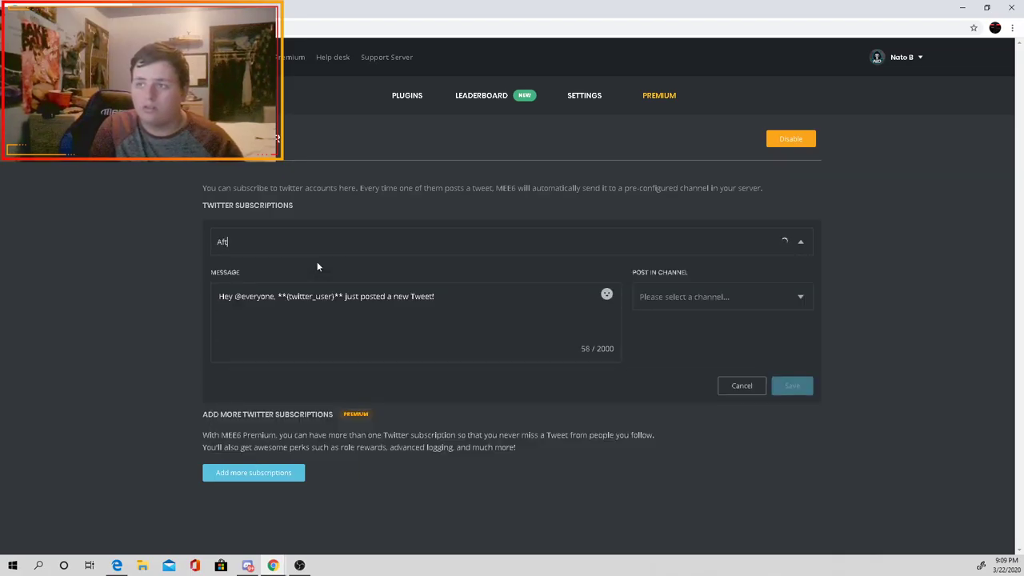
type(" LYF3")
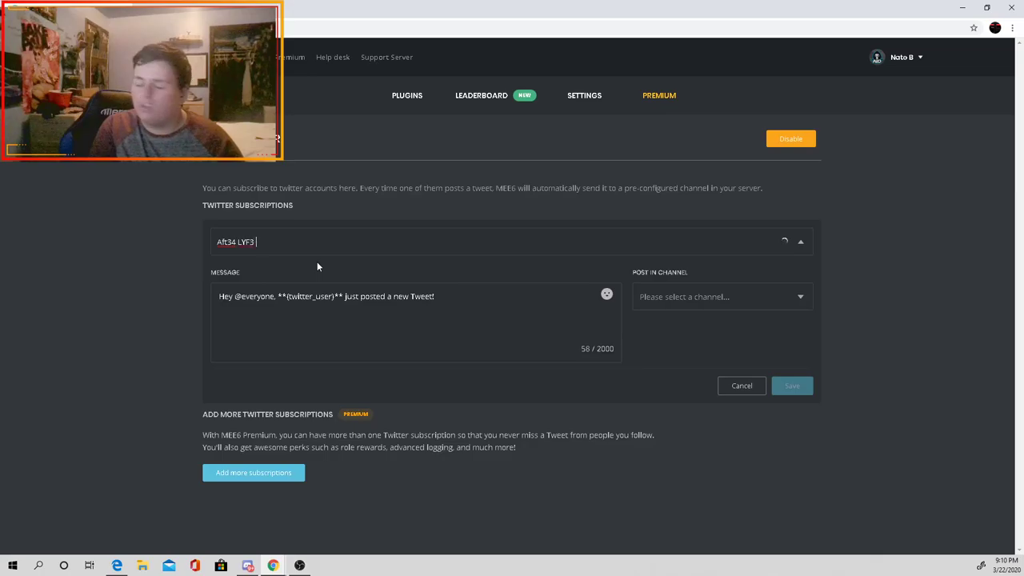
type(" GAMING")
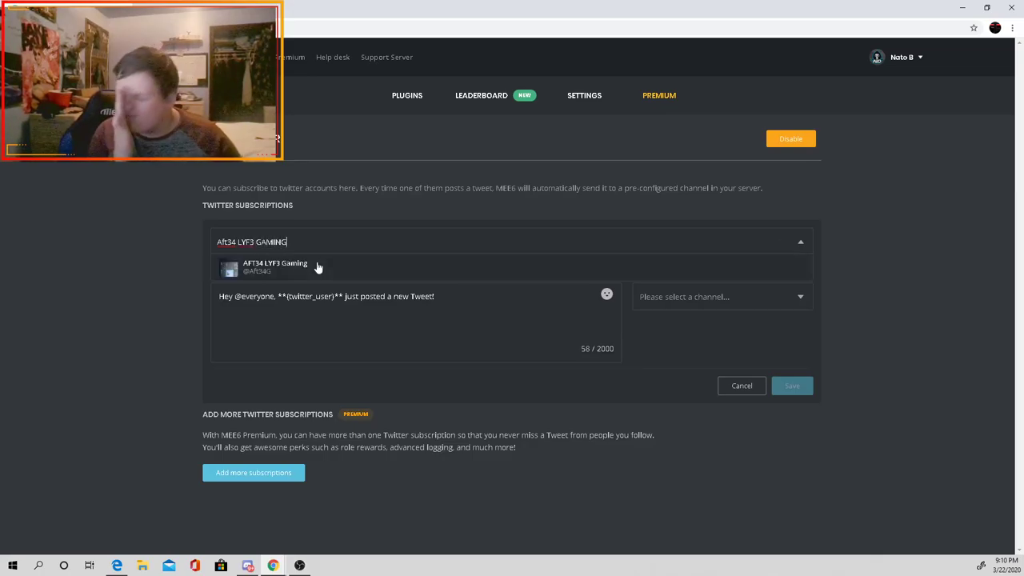
Step: Follow the found account, post its tweets in #general, and save
left_click(260, 274)
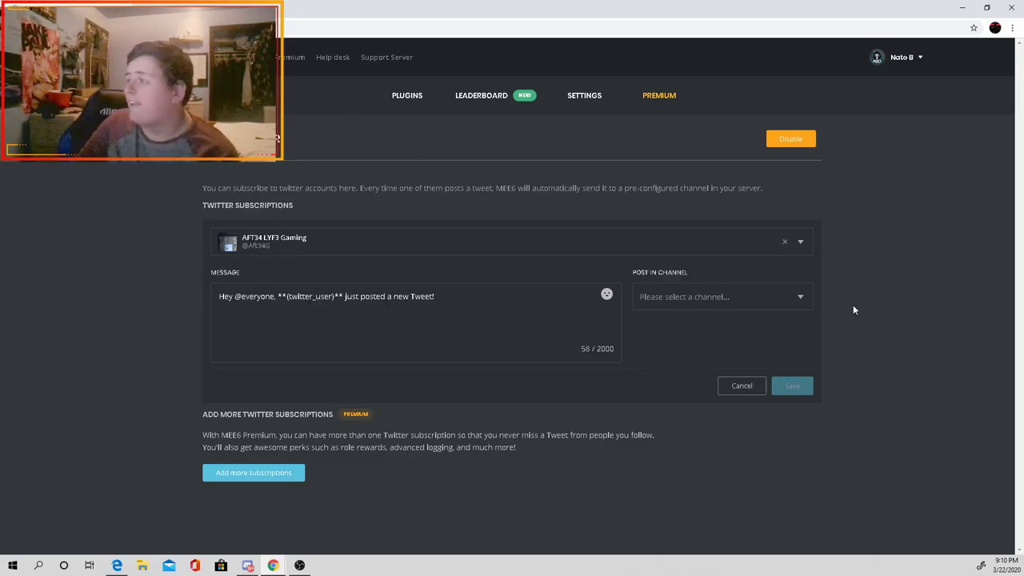
left_click(718, 298)
left_click(681, 349)
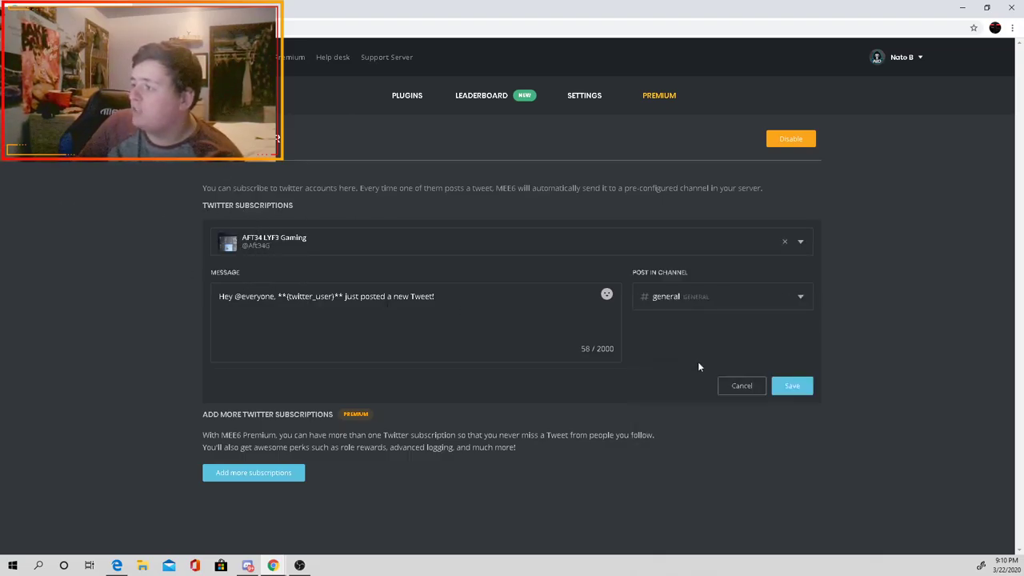
left_click(791, 387)
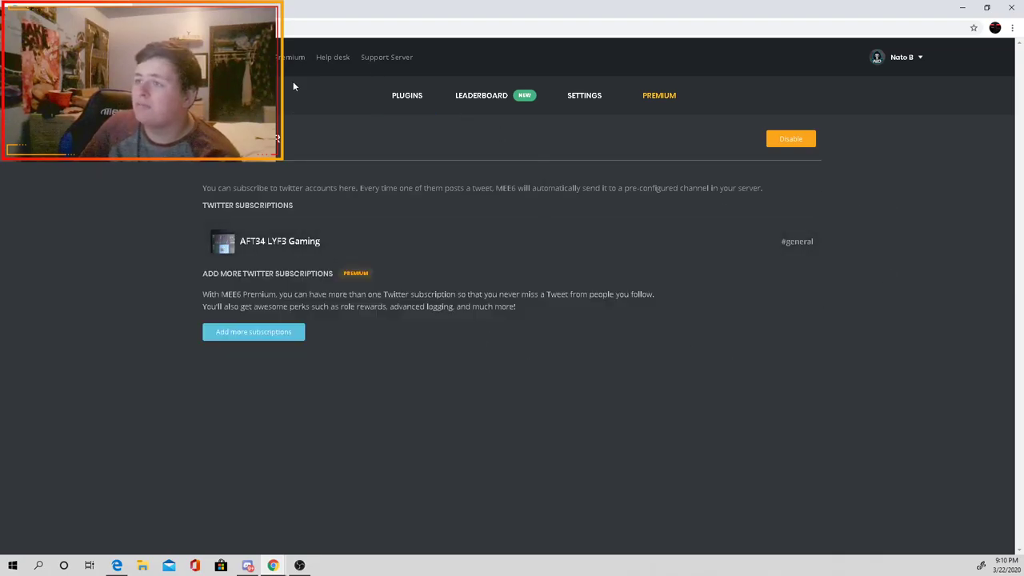
Step: Enable the Moderator plugin from the plugins overview
left_click(404, 96)
scroll(334, 390, "down", 1)
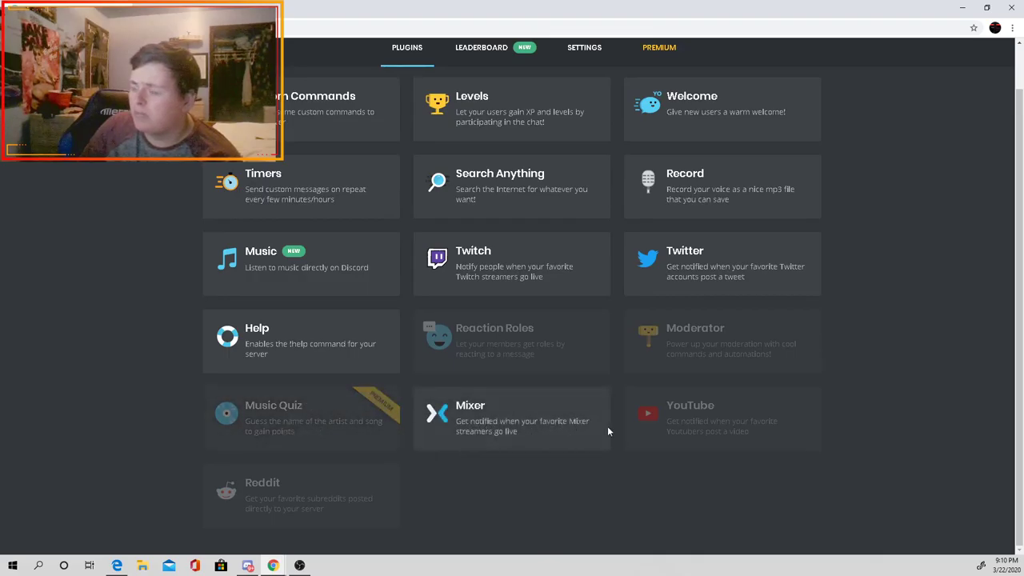
left_click(722, 354)
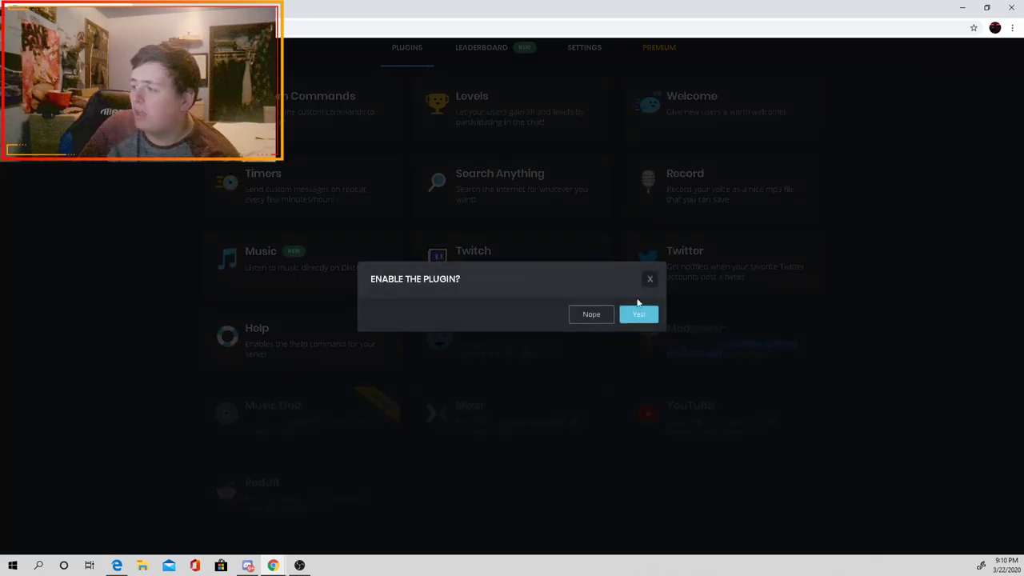
left_click(644, 278)
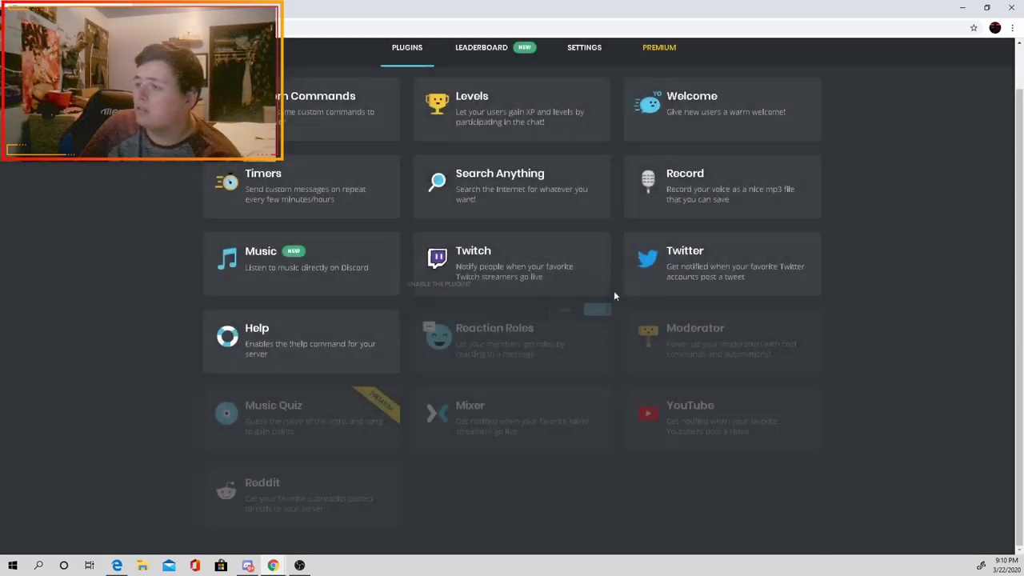
left_click(757, 354)
left_click(646, 316)
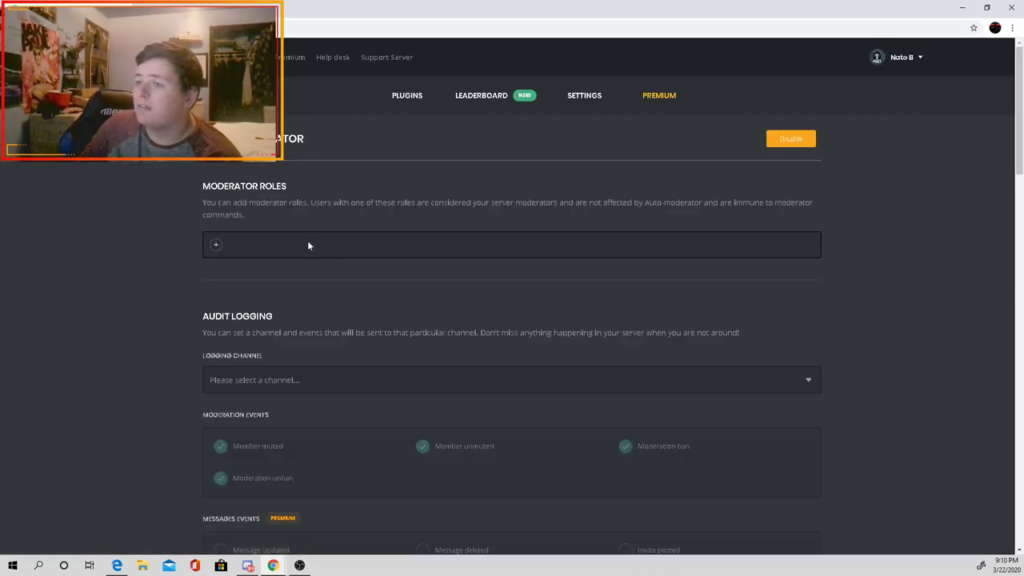
Step: Add and then remove the member role so no moderator roles remain, then return to plugins
left_click(217, 247)
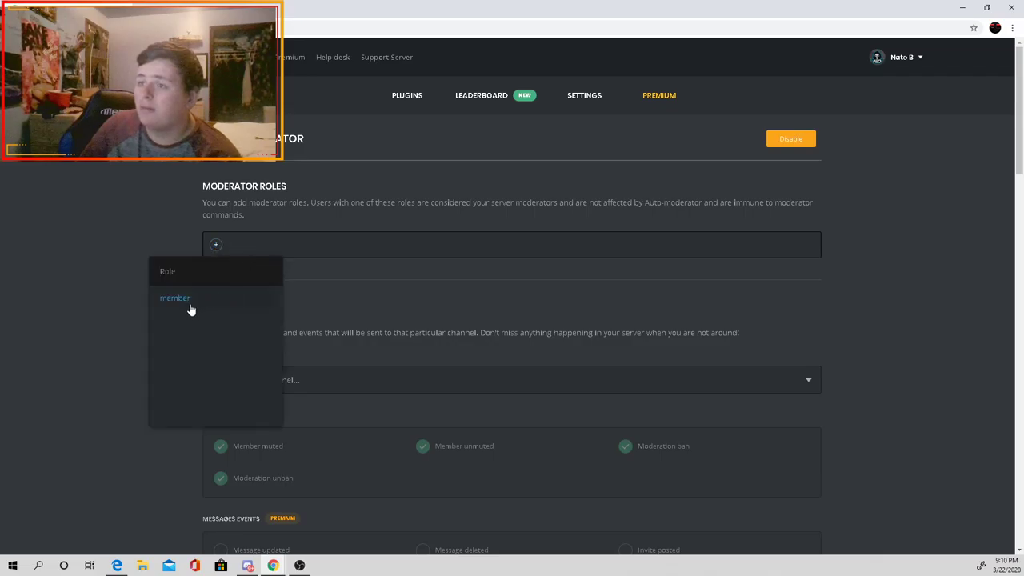
left_click(191, 305)
left_click(214, 245)
left_click(425, 98)
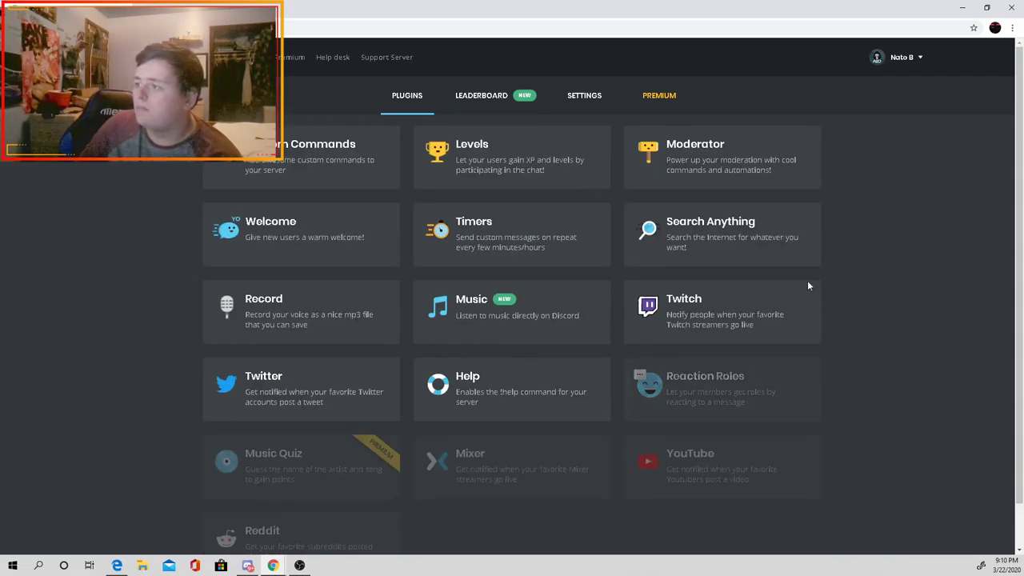
left_click(718, 405)
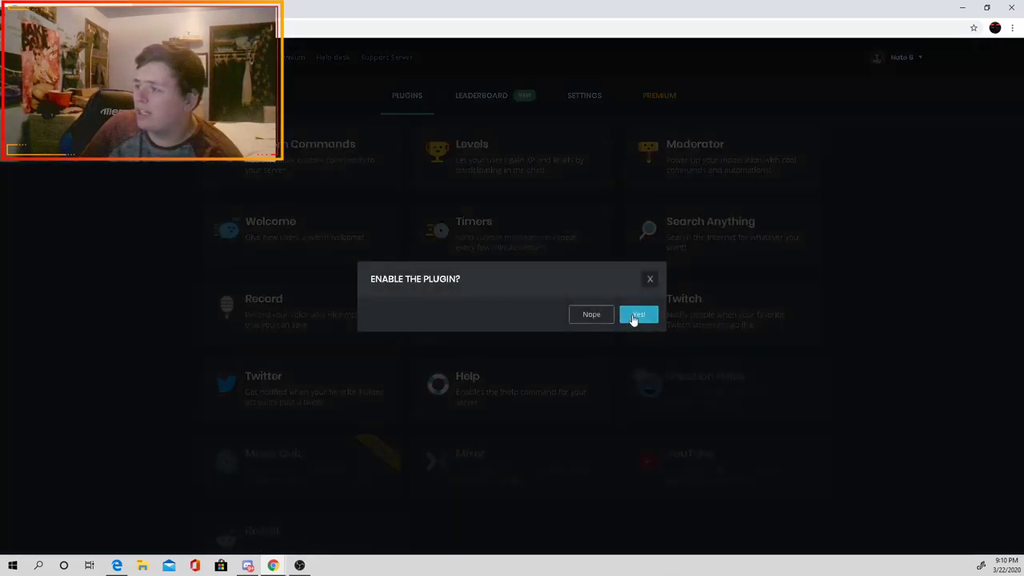
left_click(637, 316)
left_click(370, 297)
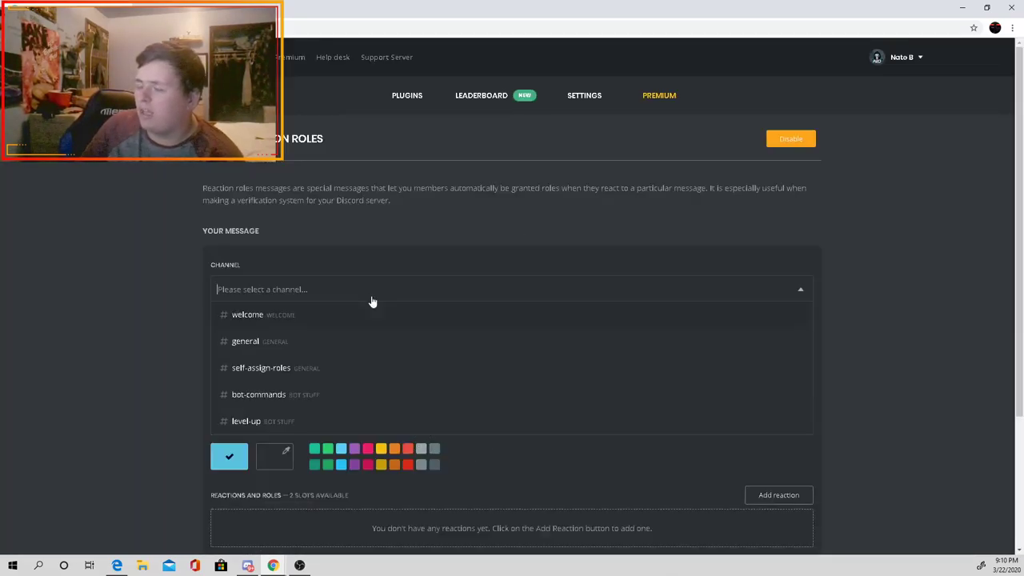
left_click(289, 397)
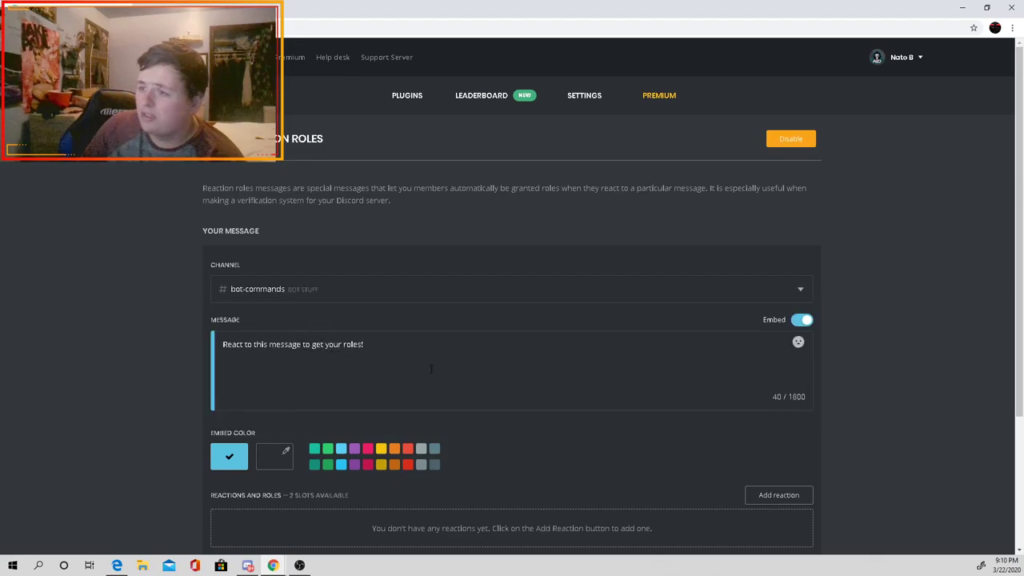
left_click_drag(430, 368, 231, 346)
scroll(378, 432, "down", 3)
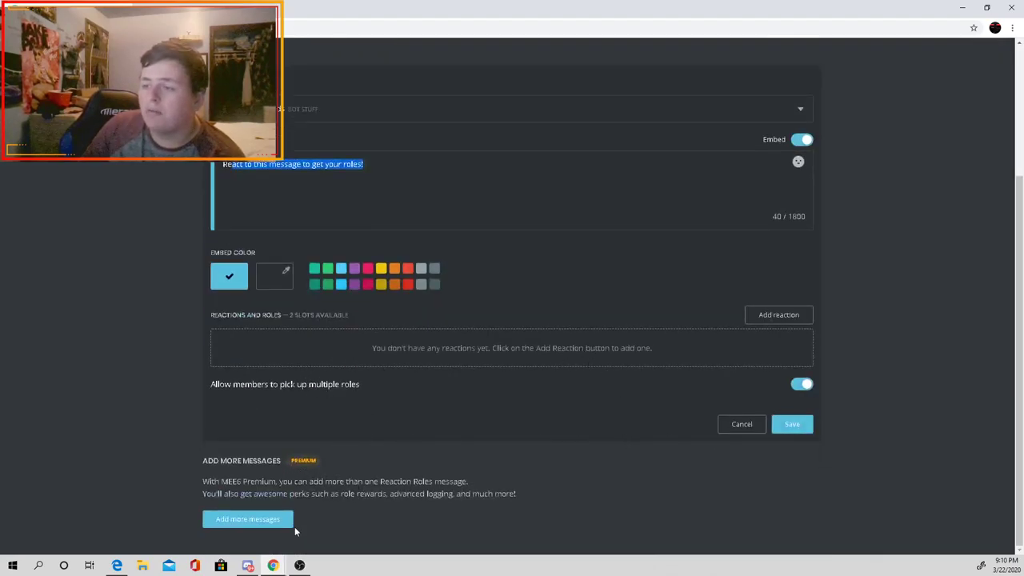
scroll(368, 352, "up", 3)
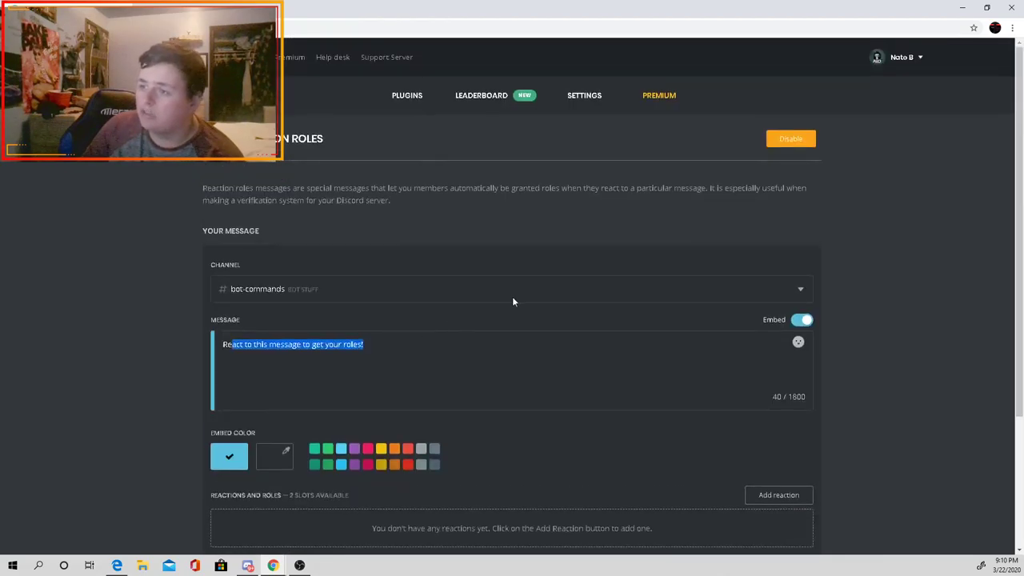
left_click(428, 108)
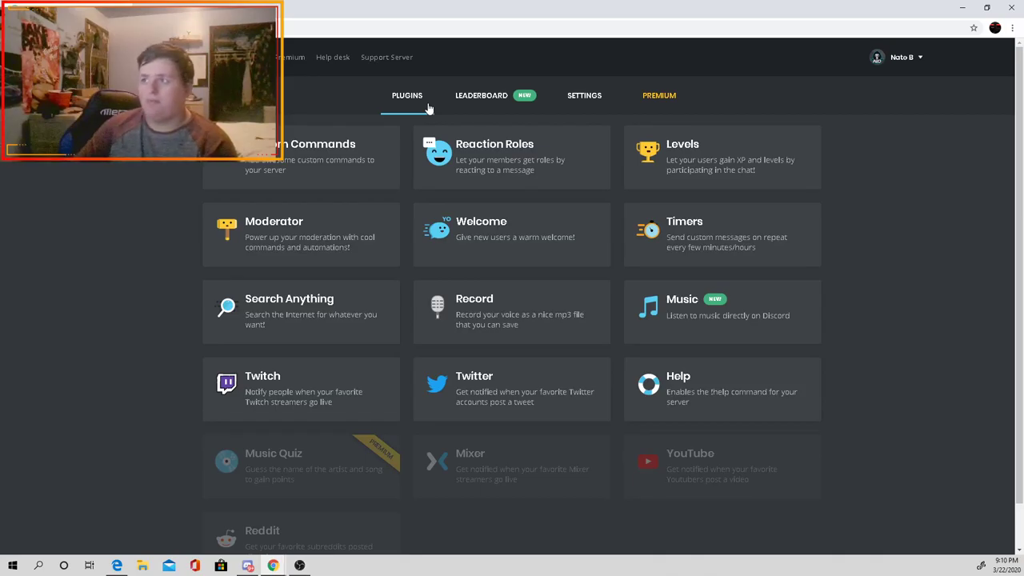
left_click(436, 151)
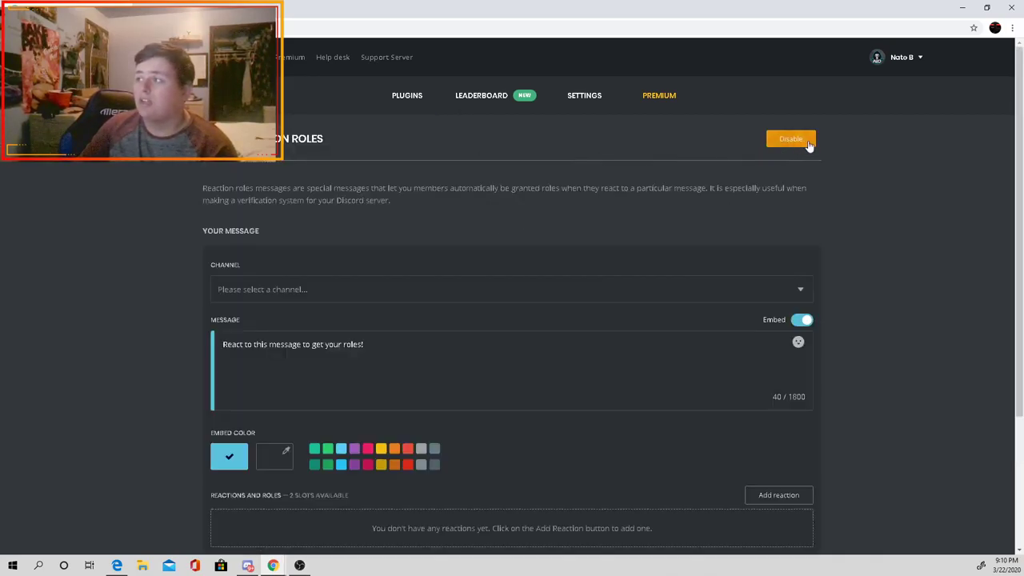
left_click(808, 142)
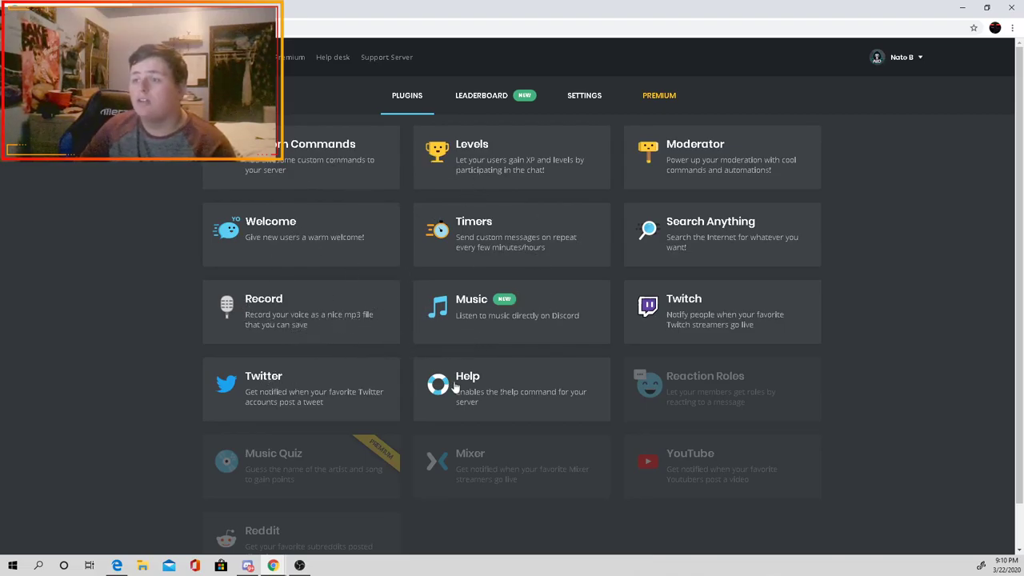
left_click(550, 323)
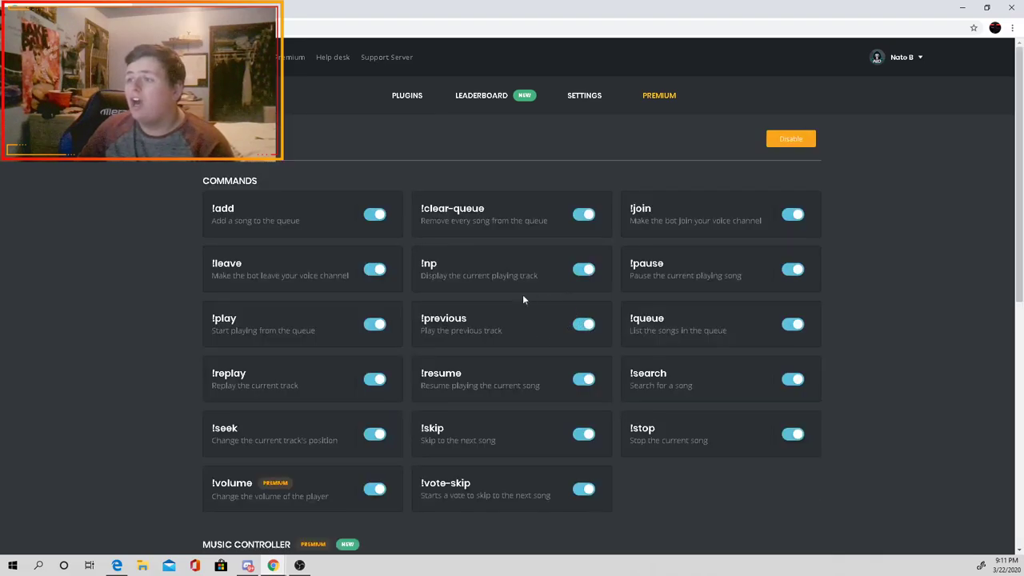
scroll(593, 192, "down", 2)
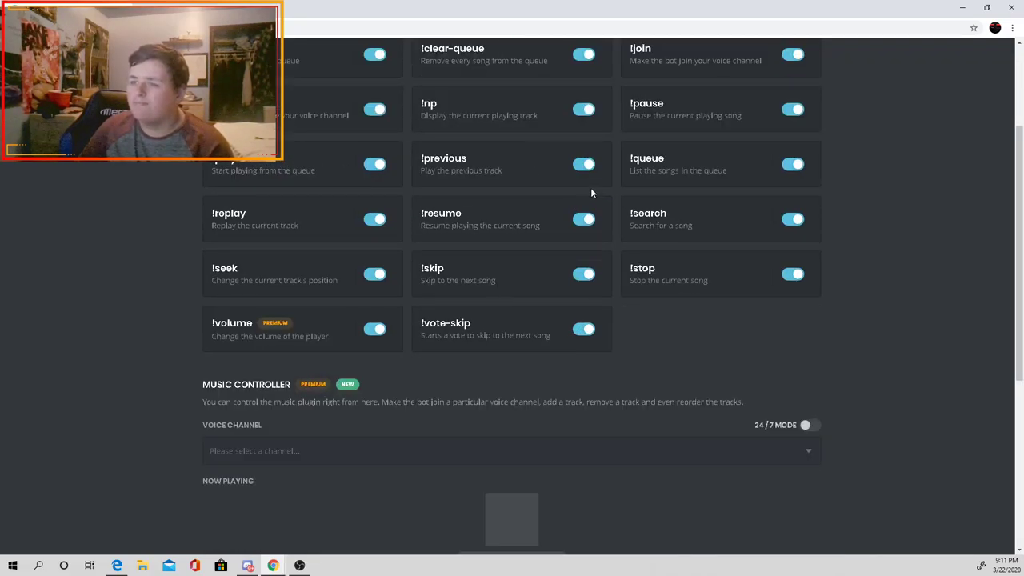
scroll(326, 388, "up", 2)
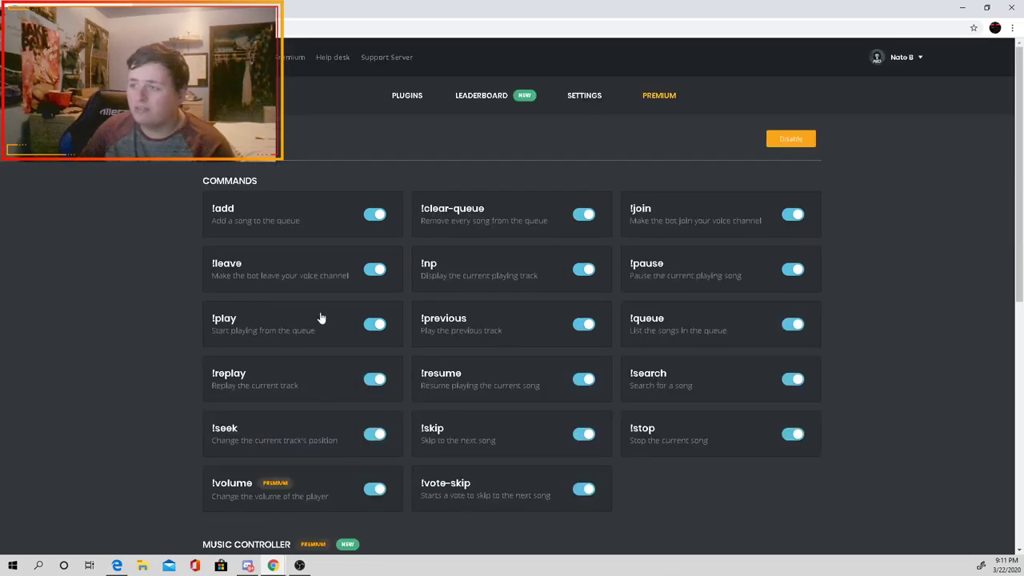
left_click(407, 95)
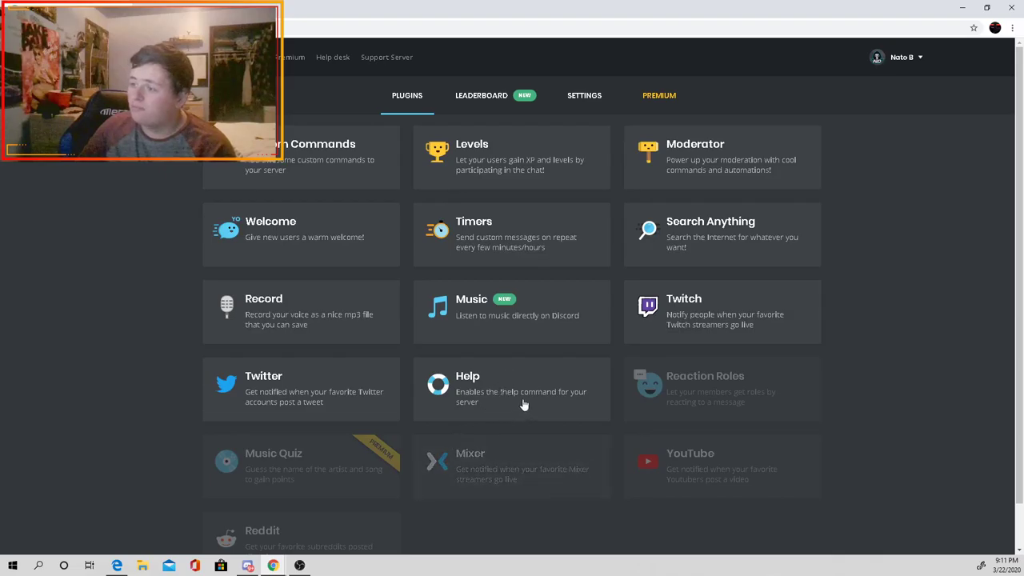
Step: Send !HELP in #general and check MEE6's command list reply
left_click(245, 518)
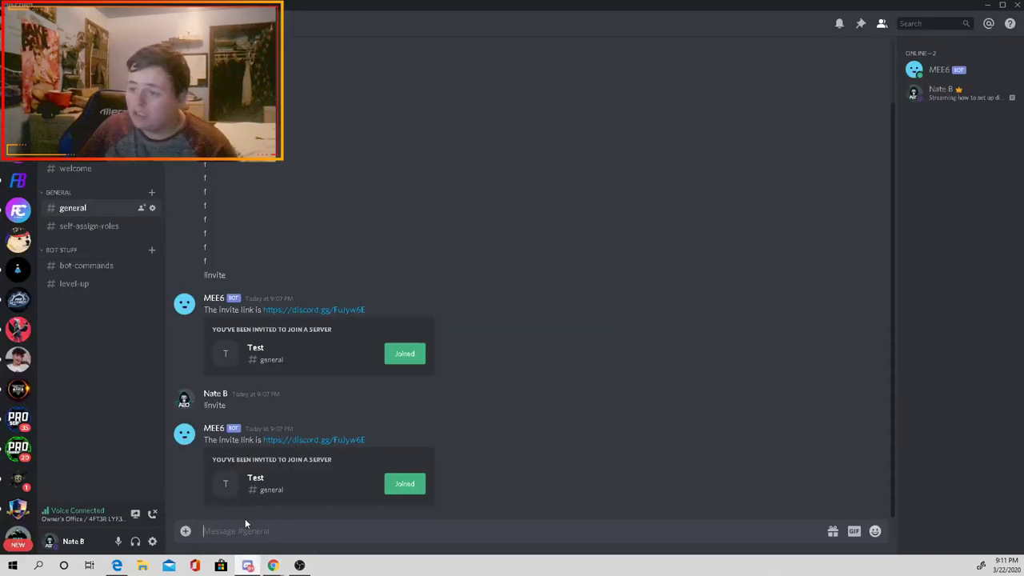
type("!HELP")
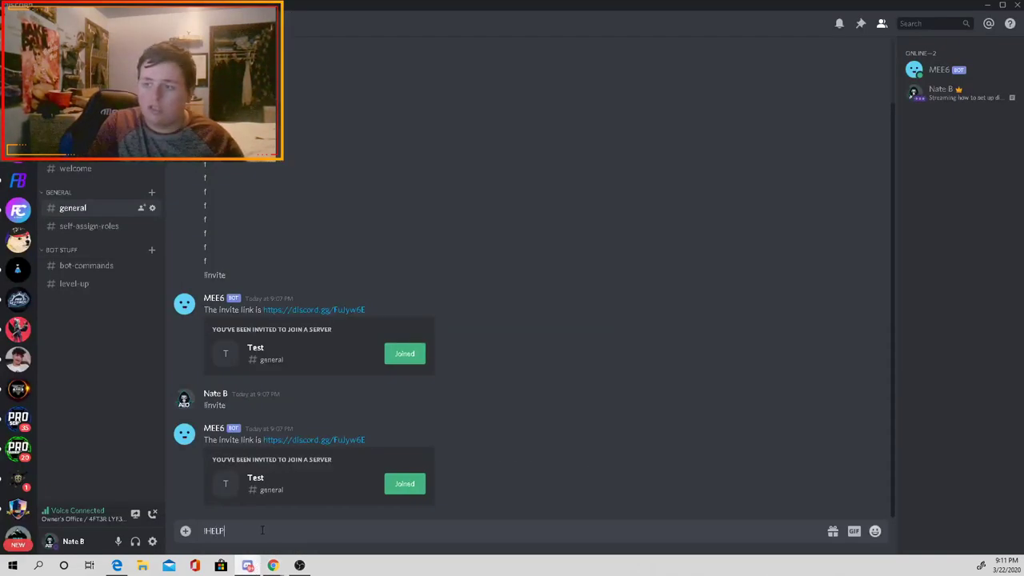
key("Return")
left_click_drag(416, 514, 183, 472)
left_click(426, 505)
Step: Send !help search, review the Search Plugin command list, and return to the MEE6 dashboard
type("!help")
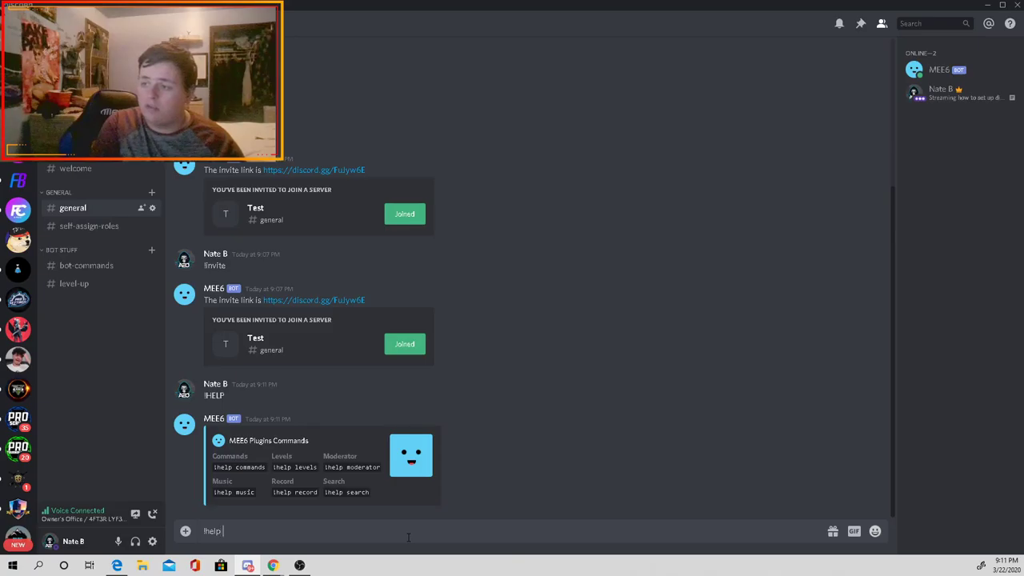
type("!help search")
key("Return")
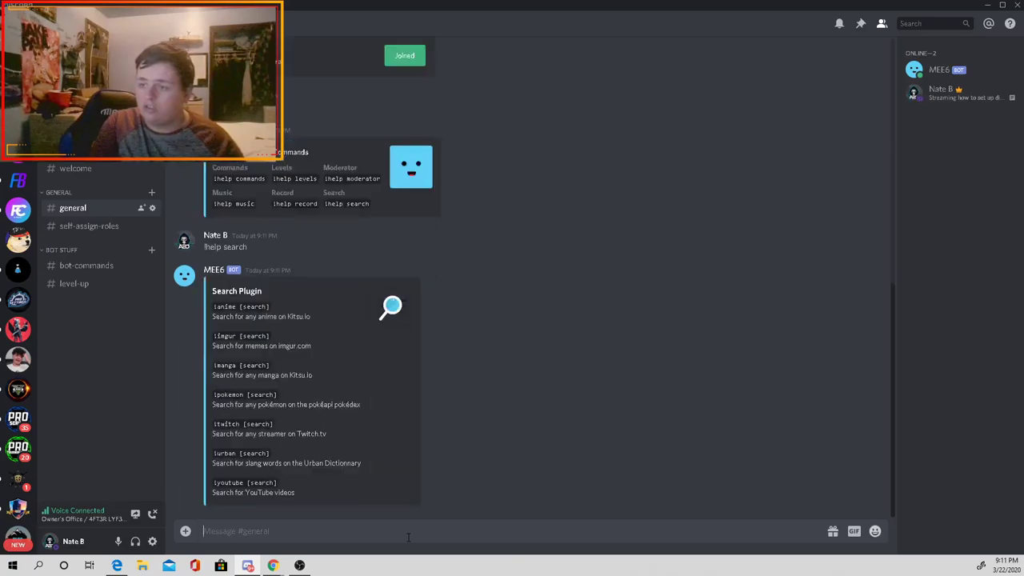
left_click_drag(331, 486, 213, 304)
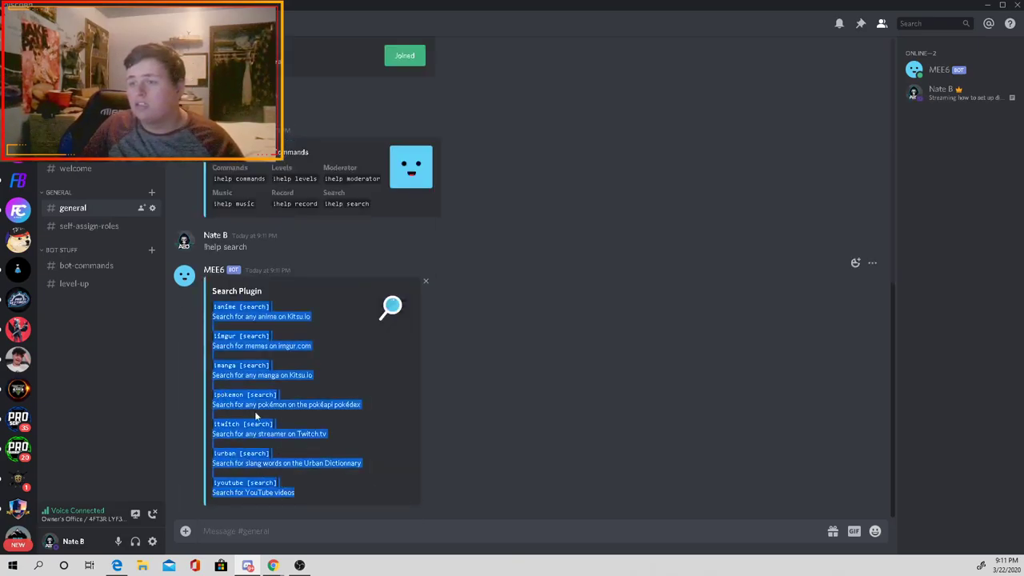
left_click(508, 430)
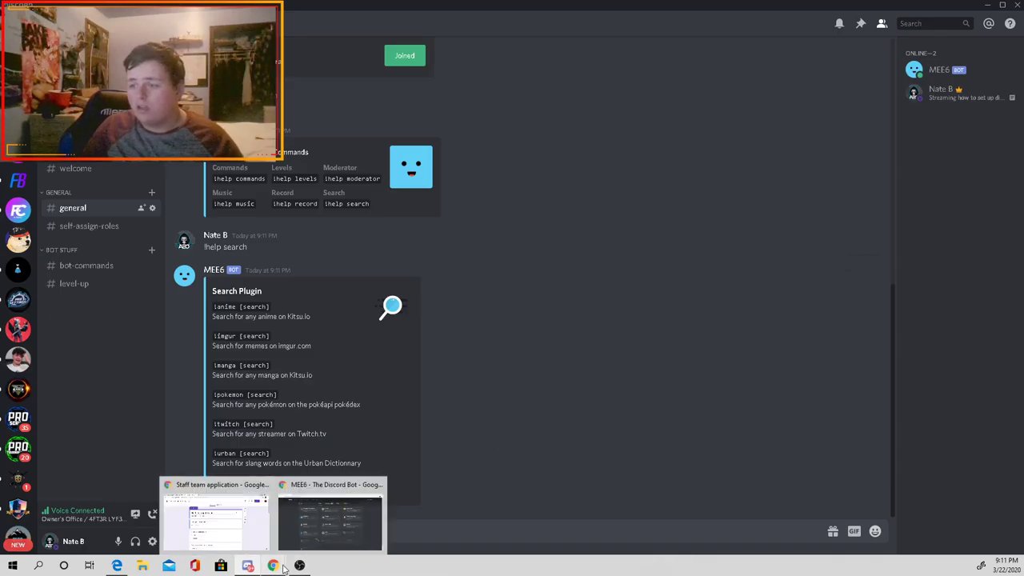
left_click(323, 544)
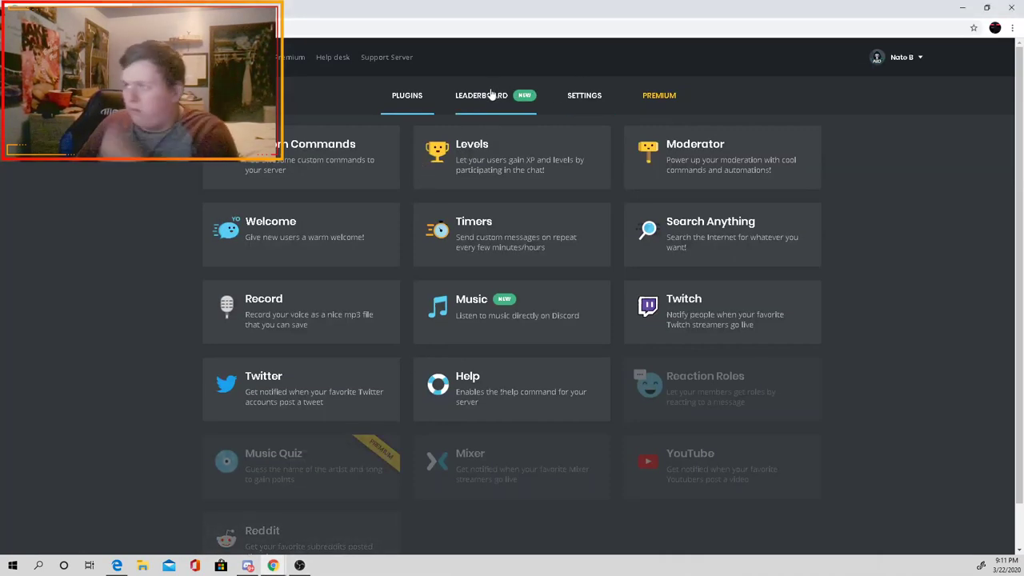
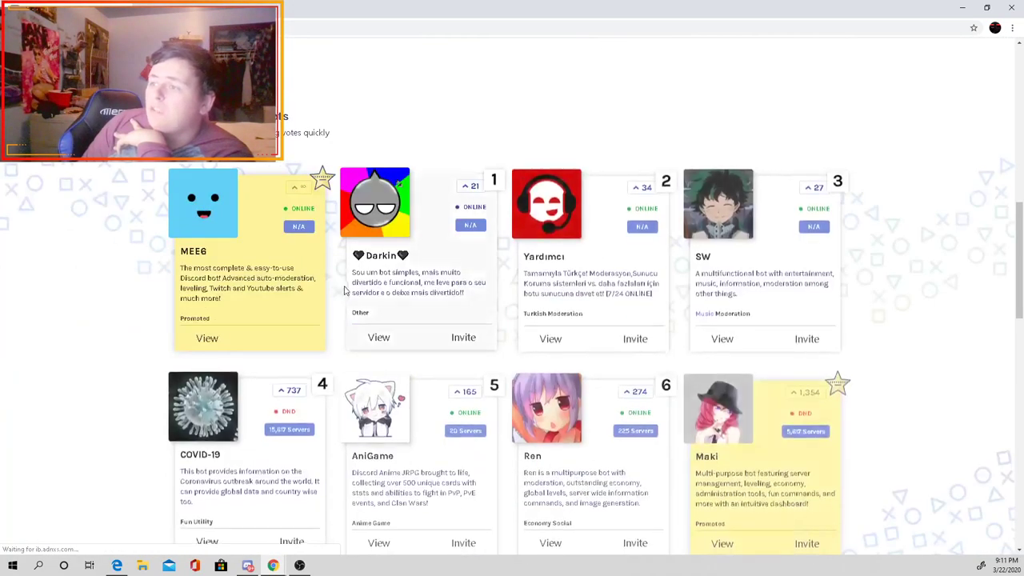
Step: Scroll the top.gg bot list page and select the bot search box
scroll(344, 289, "down", 5)
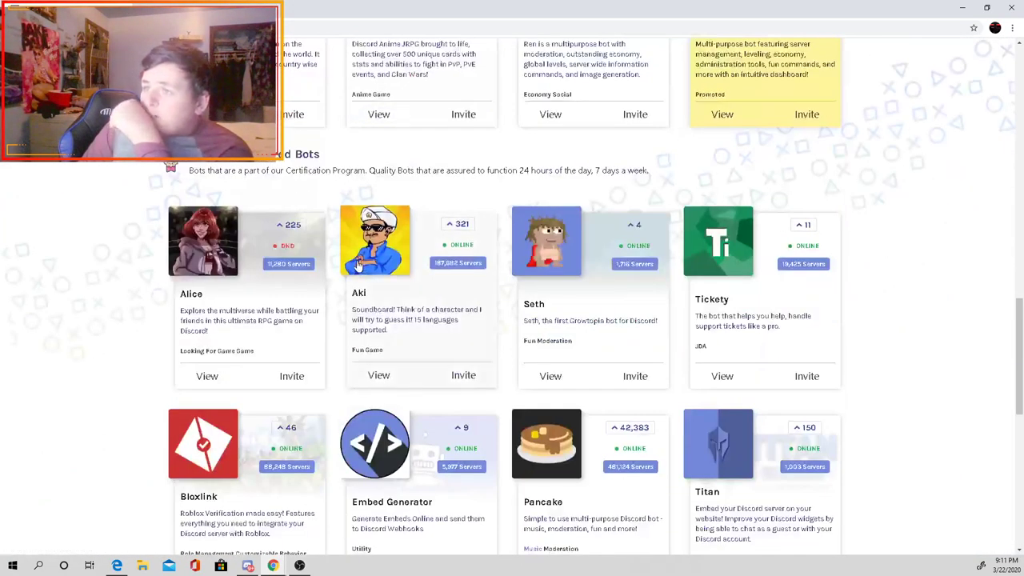
scroll(356, 276, "up", 5)
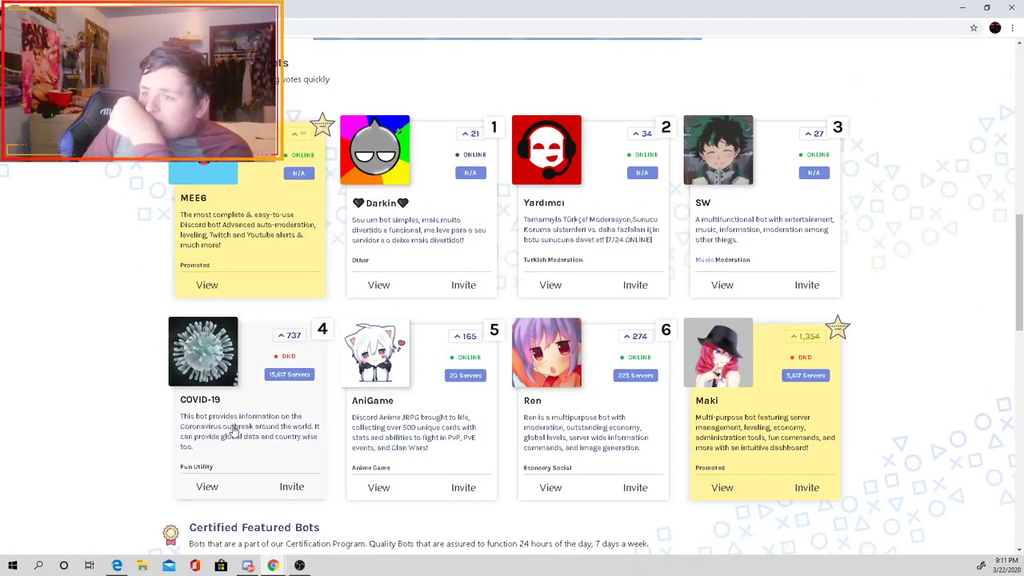
scroll(270, 426, "down", 9)
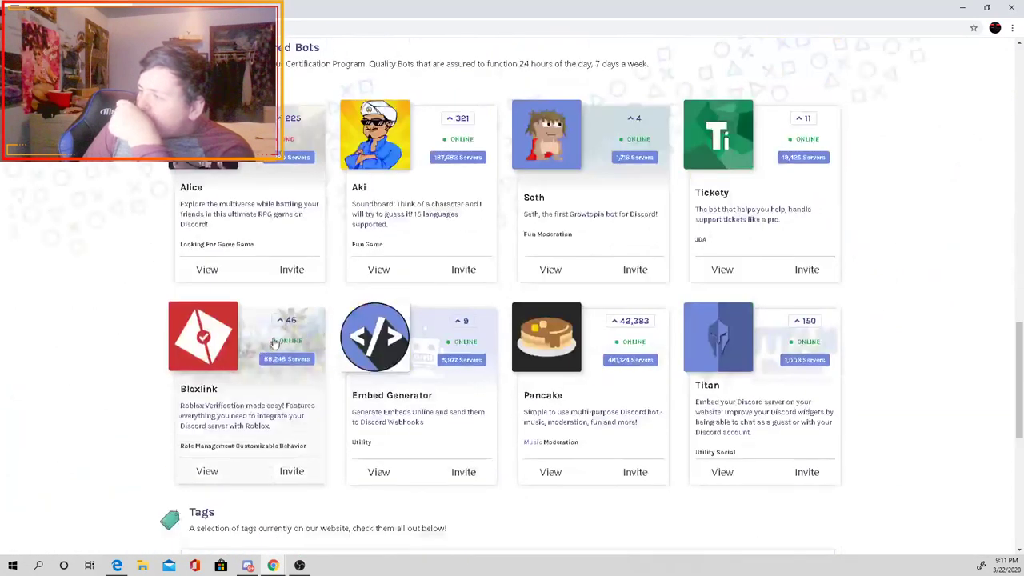
scroll(339, 319, "up", 2)
scroll(339, 319, "up", 15)
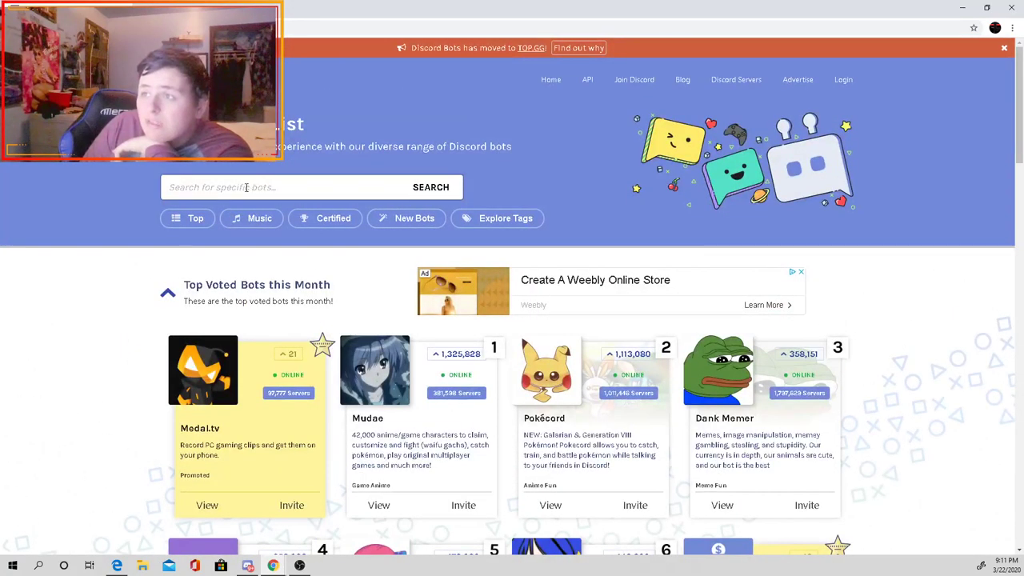
left_click(247, 187)
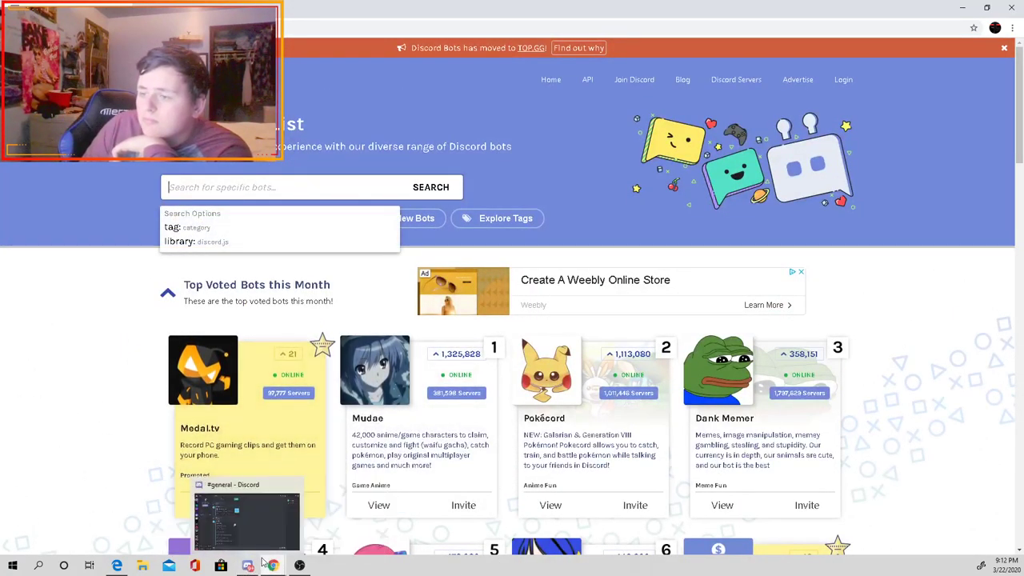
Step: In Discord, cycle between the other server's general channel, direct messages and my-streams
left_click(248, 565)
left_click(81, 308)
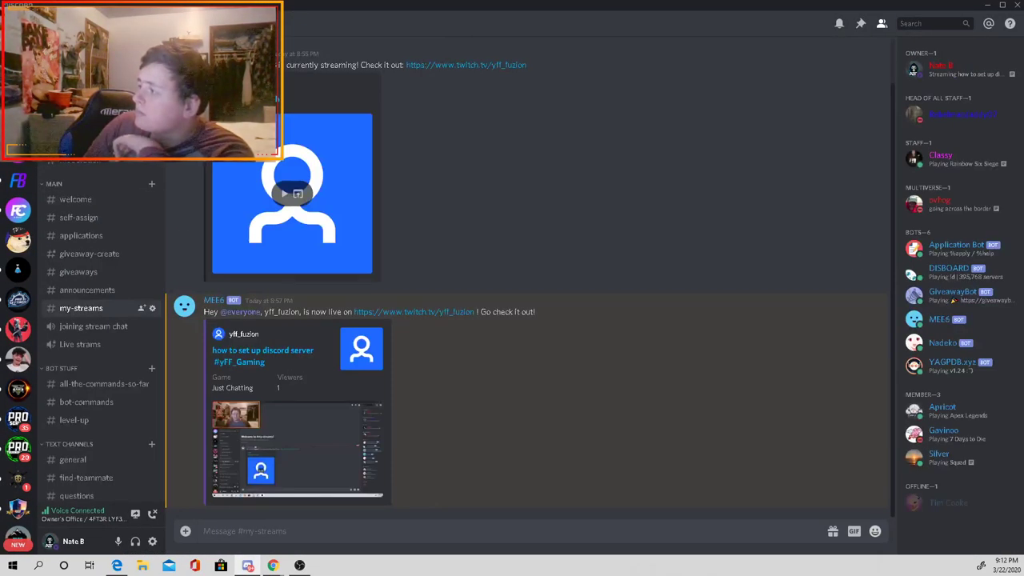
key("ctrl+alt+Up")
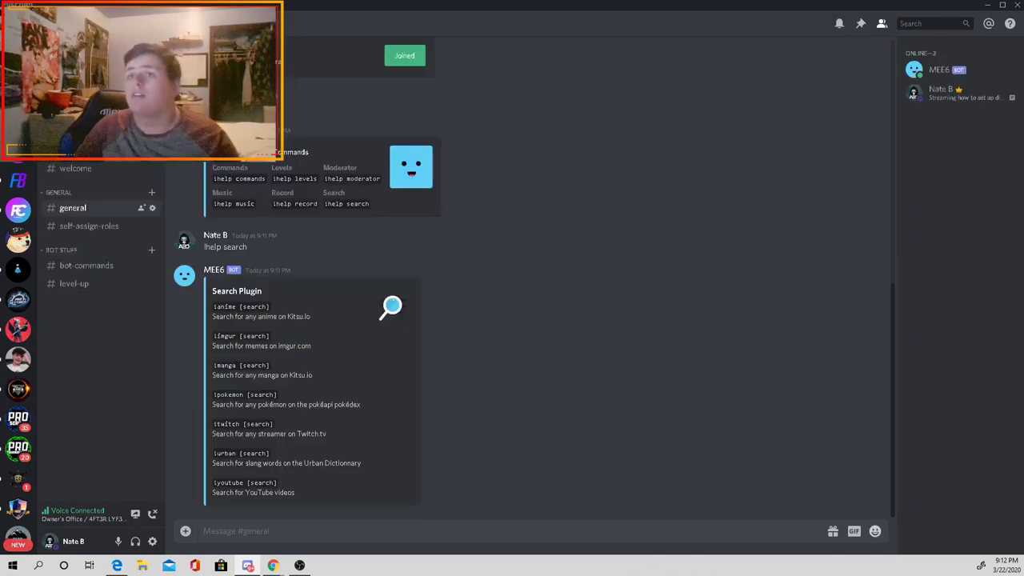
key("ctrl+alt+Up")
key("ctrl+alt+Down")
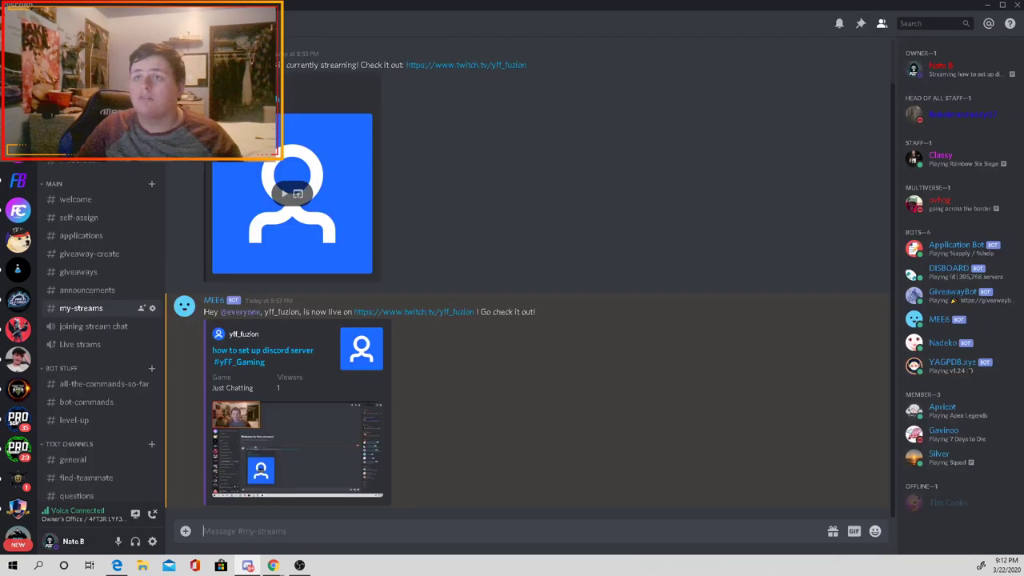
key("ctrl+alt+Up")
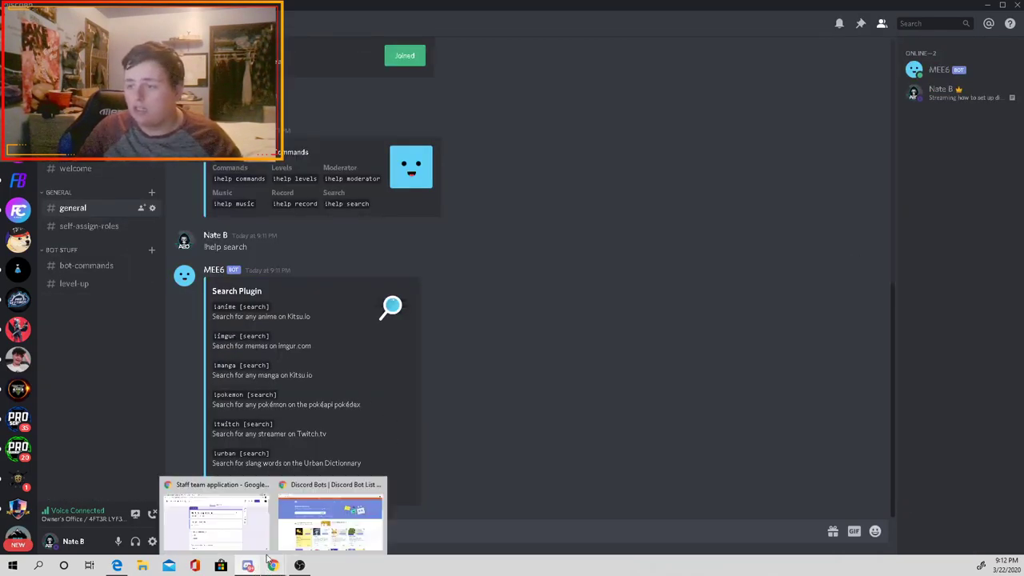
Step: Back on the bot list, search for 'ya' and rerun the search
mouse_move(272, 565)
left_click(331, 516)
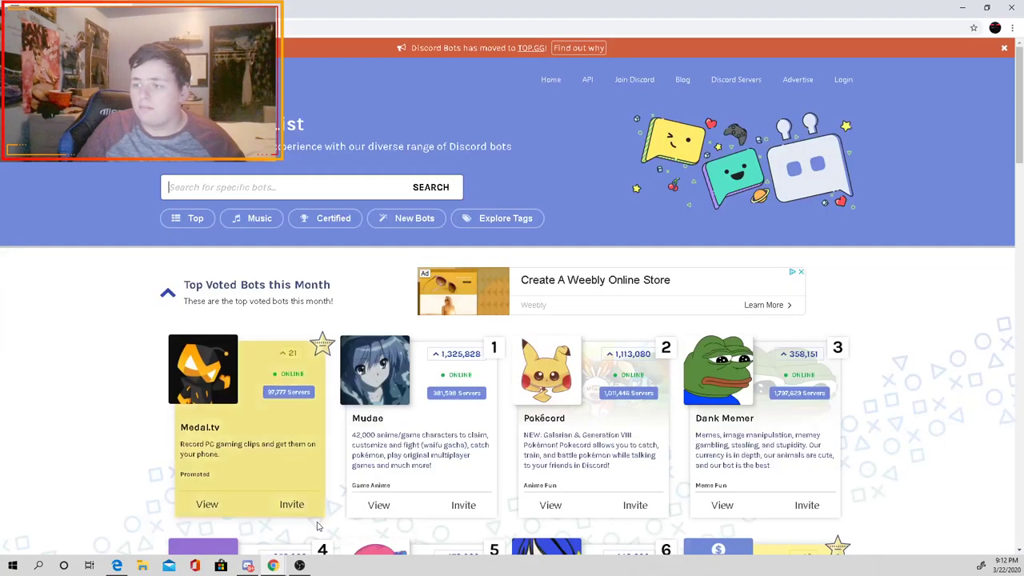
type("ya")
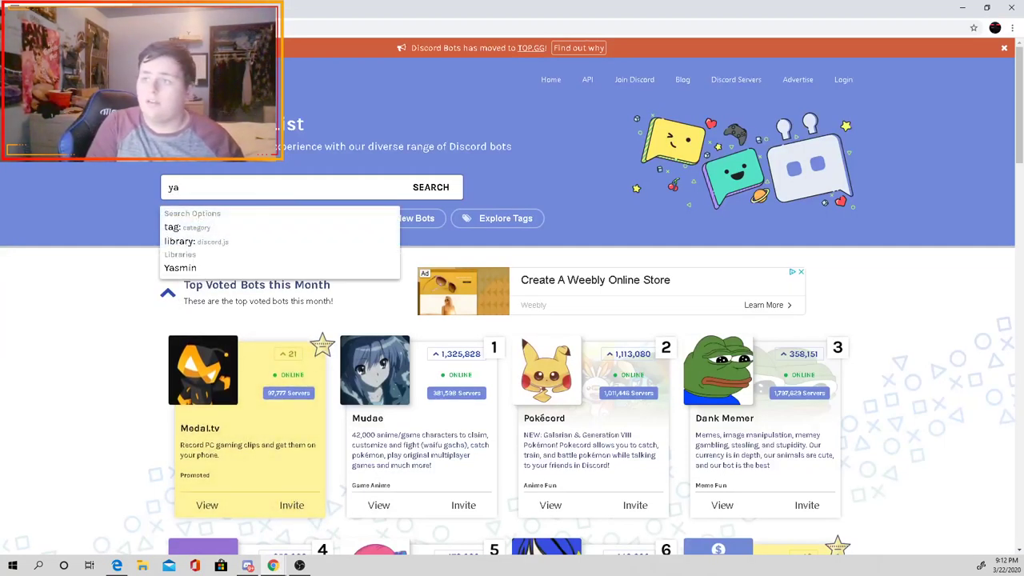
key("Return")
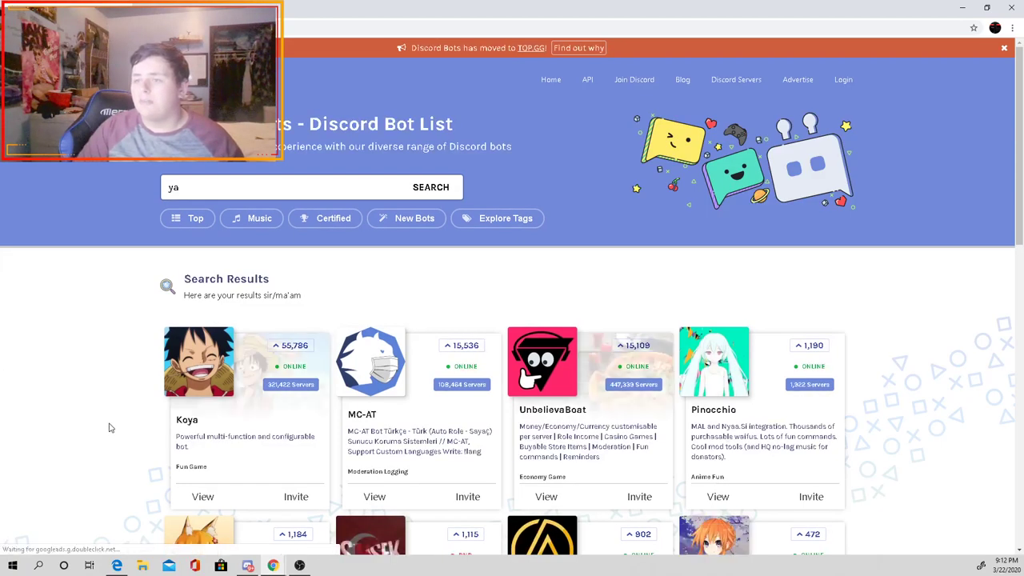
scroll(18, 393, "down", 2)
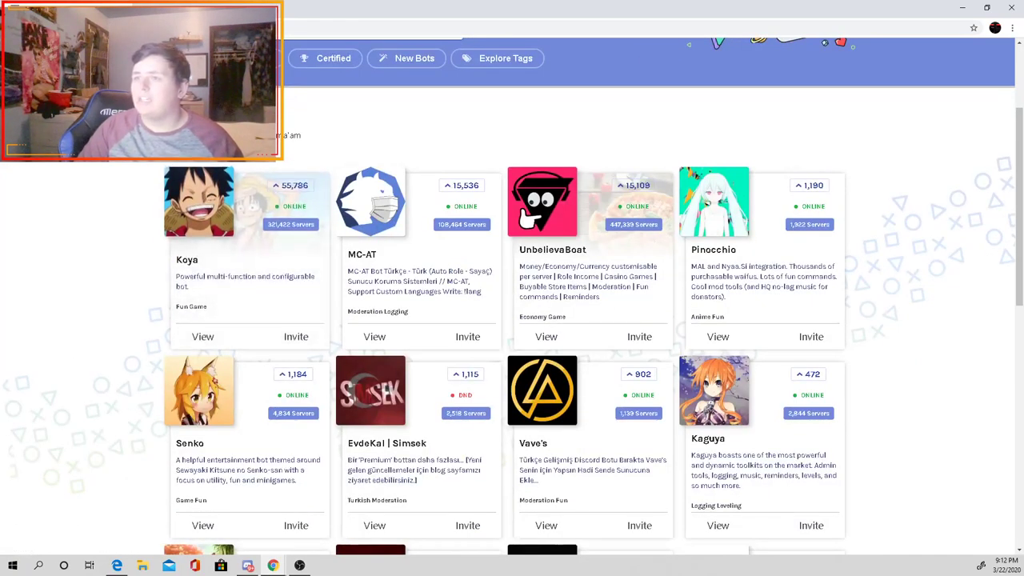
scroll(142, 359, "up", 1)
key("Return")
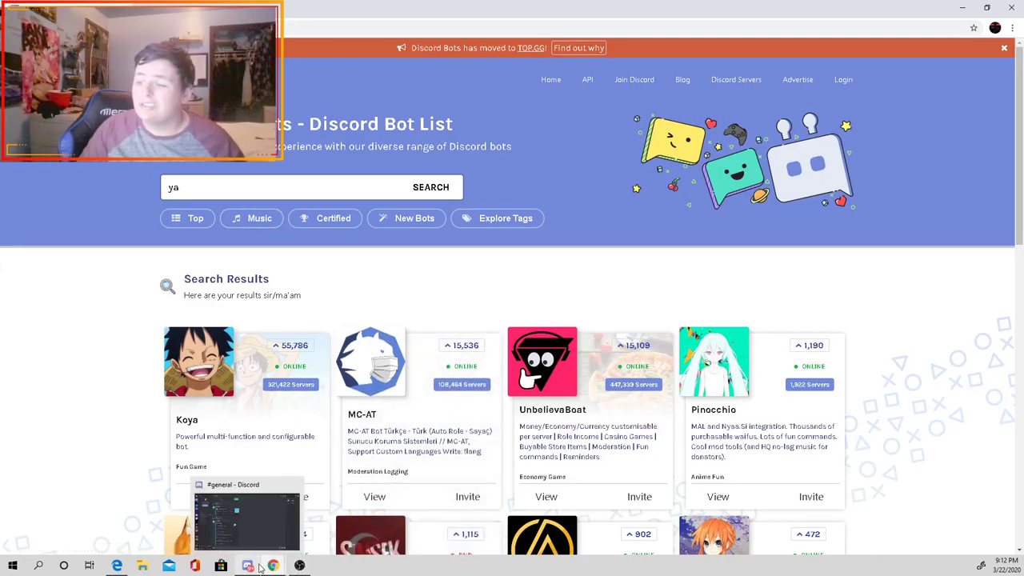
Step: Check Discord's my-streams server, then search the bot list for 'yagpdb', finding no bots
left_click(266, 534)
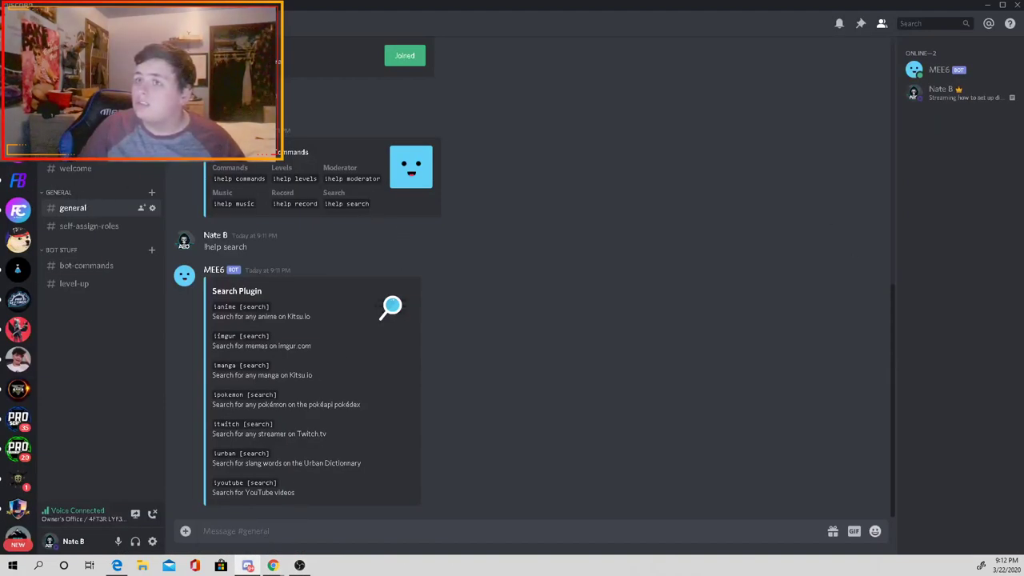
key("ctrl+alt+Down")
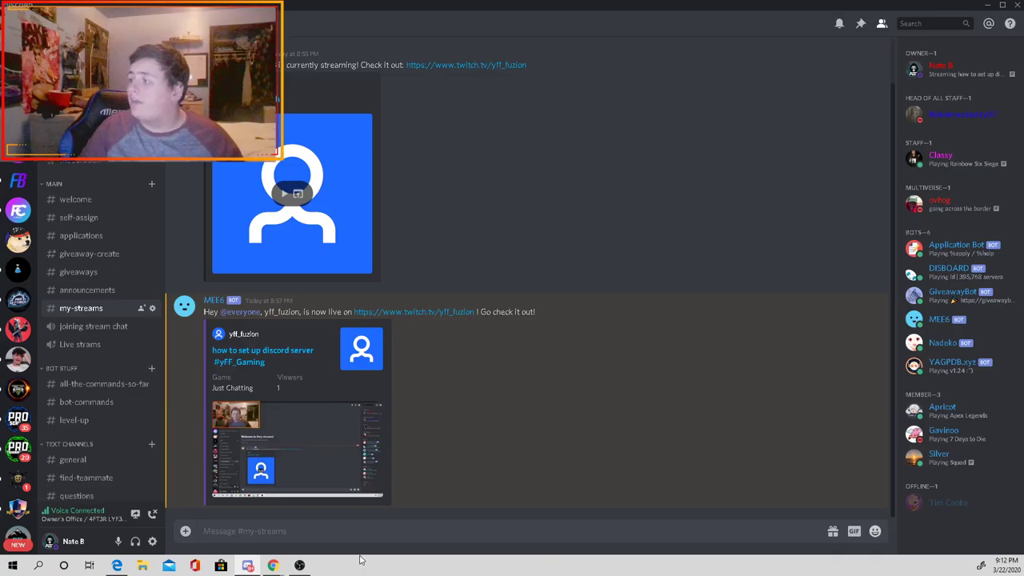
mouse_move(270, 565)
left_click(338, 519)
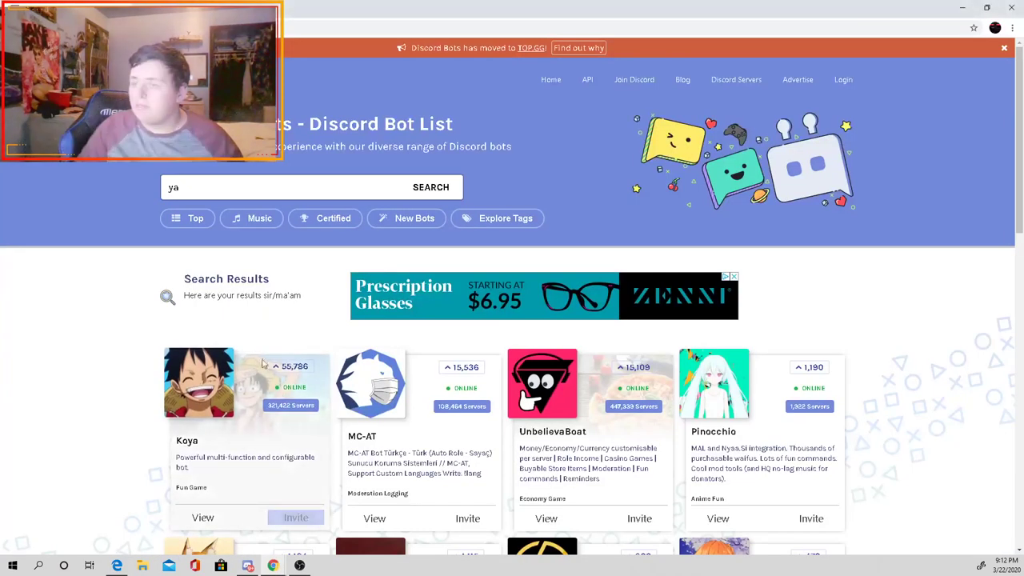
left_click(201, 189)
type("yagp")
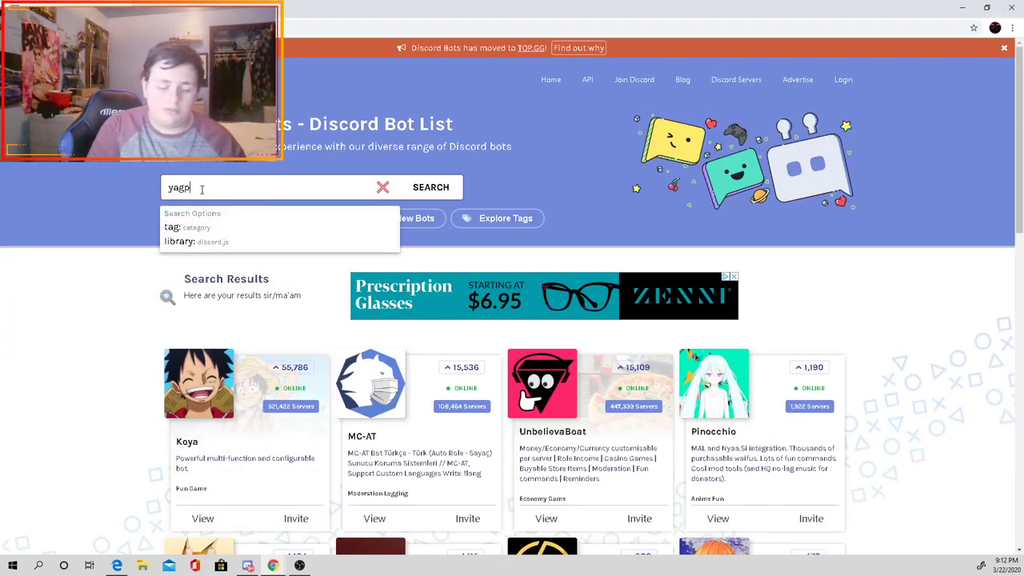
type("db")
key("Return")
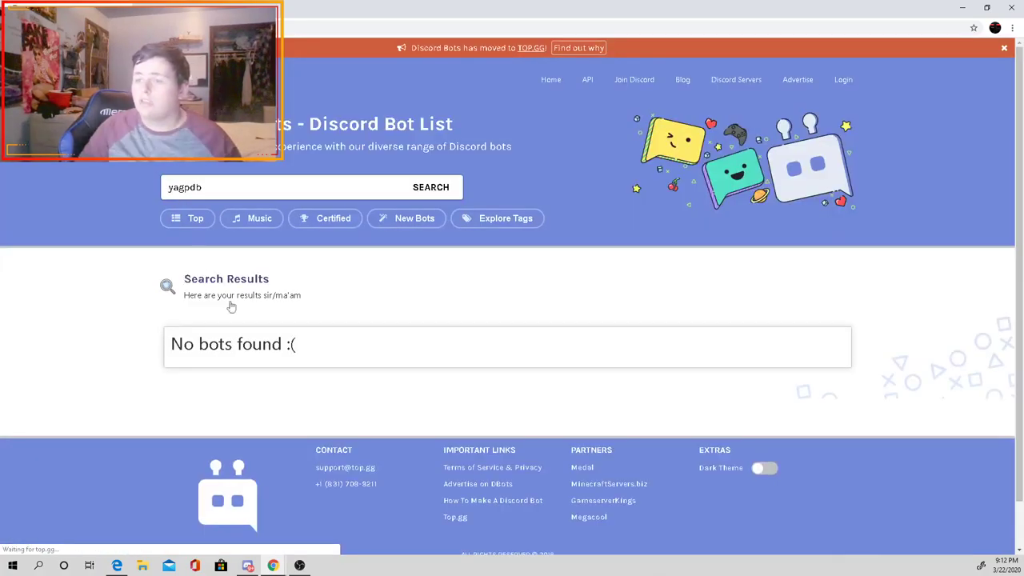
Step: Retry the bot search with altered and shorter spellings down to 'yag', then return to Discord
left_click(252, 186)
key("BackSpace")
key("BackSpace")
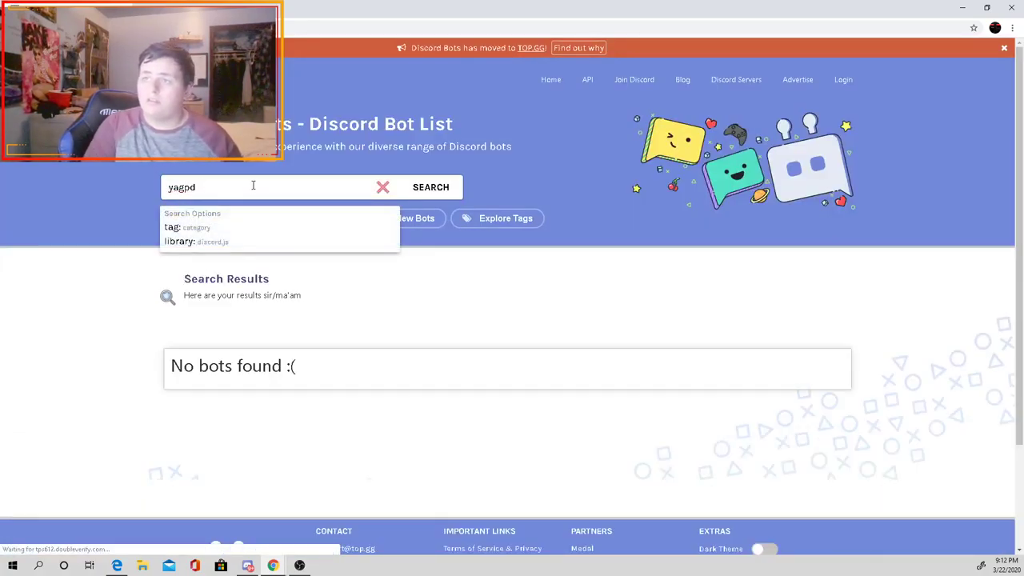
type("bd")
key("Return")
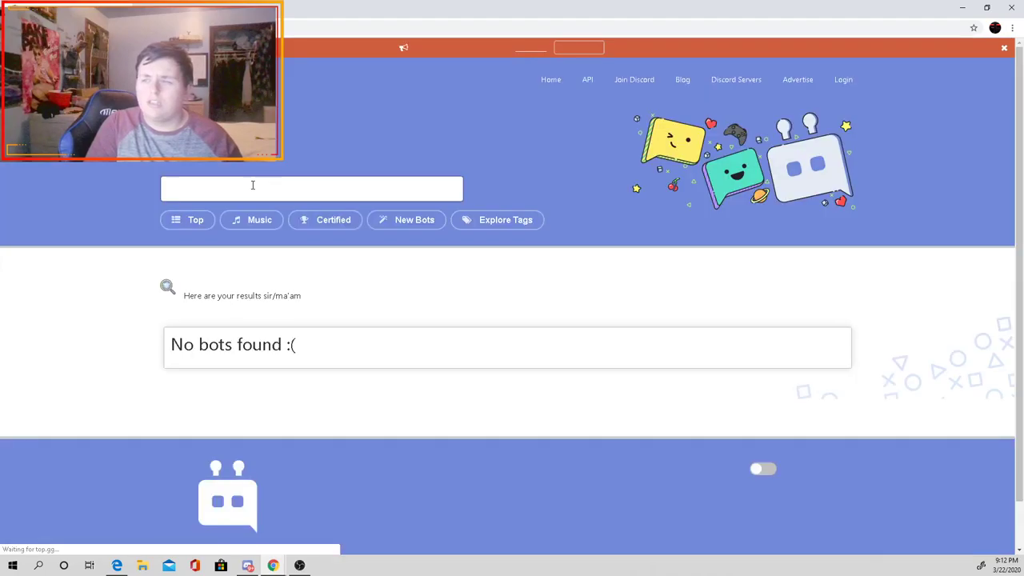
left_click(252, 186)
key("BackSpace")
key("BackSpace")
key("BackSpace")
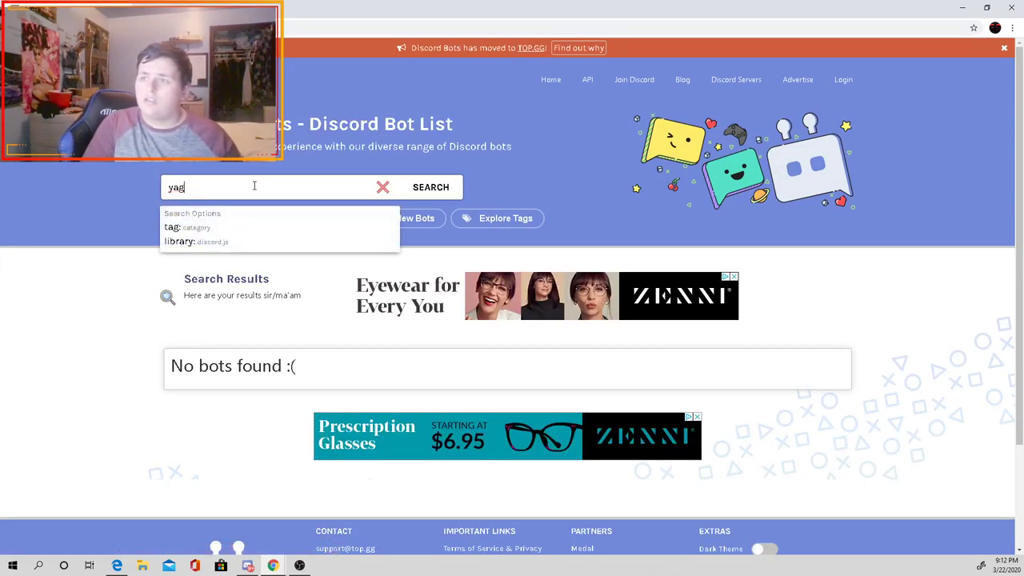
key("Return")
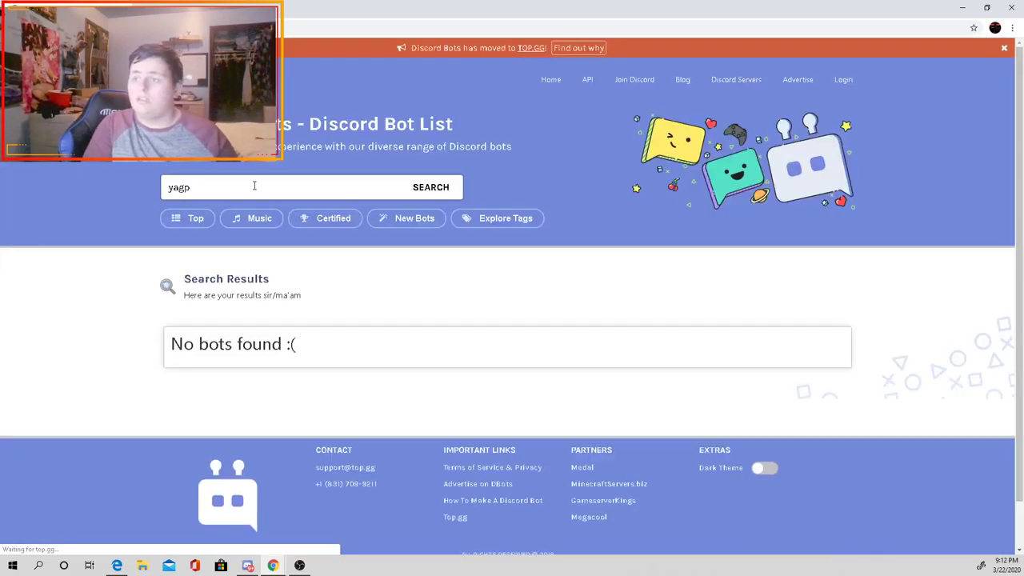
left_click(254, 185)
key("BackSpace")
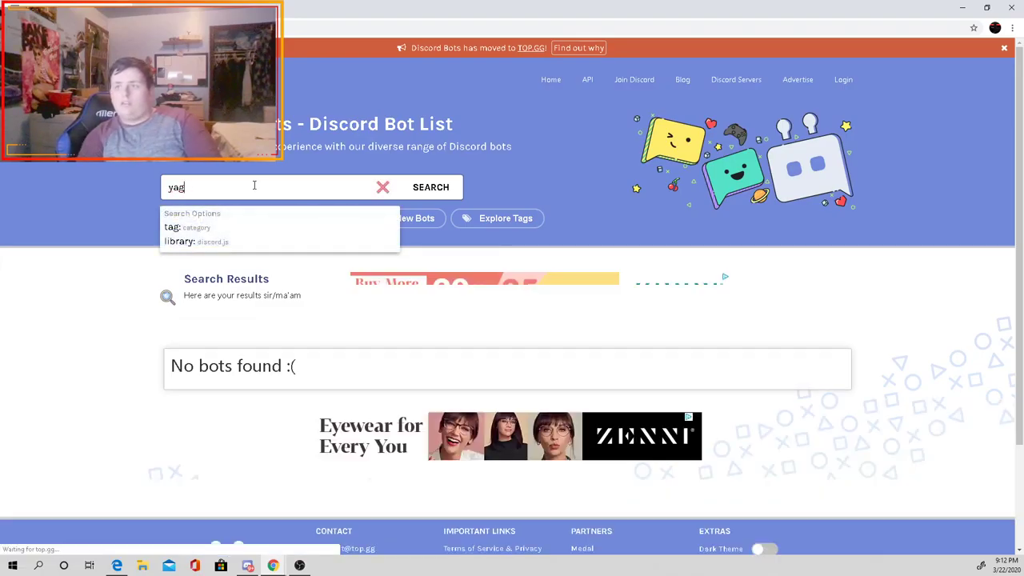
key("Return")
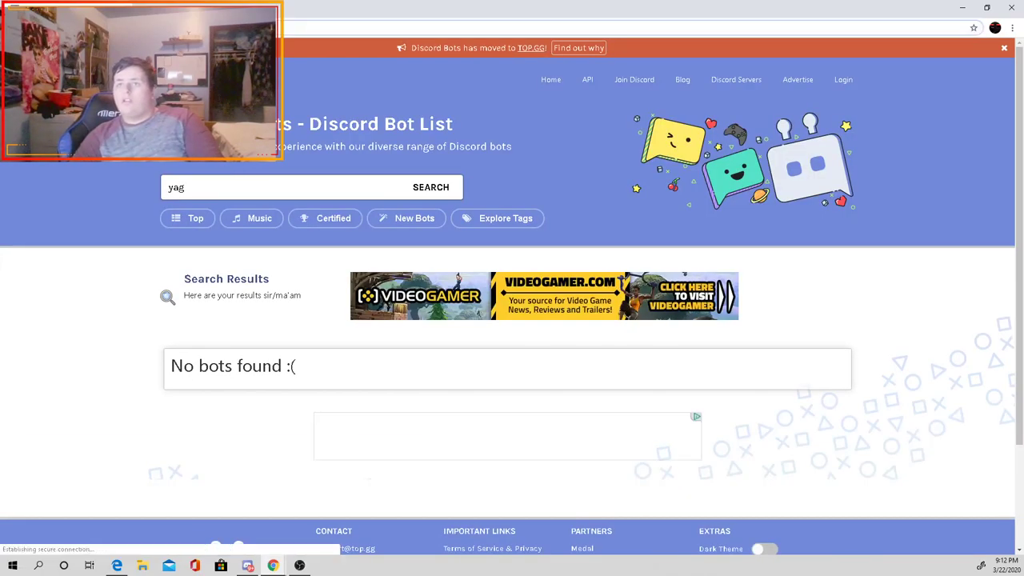
left_click(248, 566)
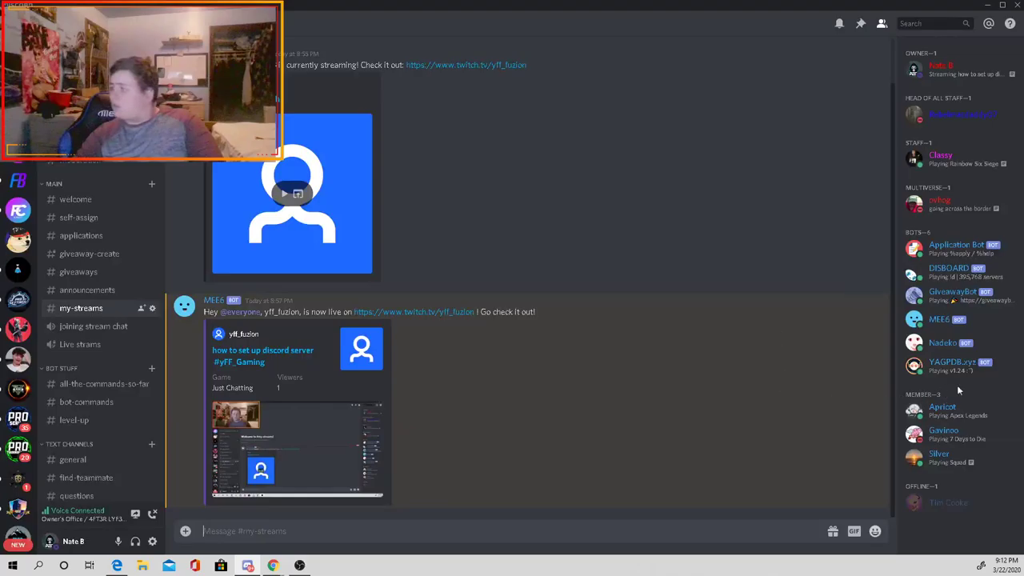
Step: View the YAGPDB.xyz member profile, showing its YAGPDB.xyz, bots and MEMBER roles
left_click(999, 371)
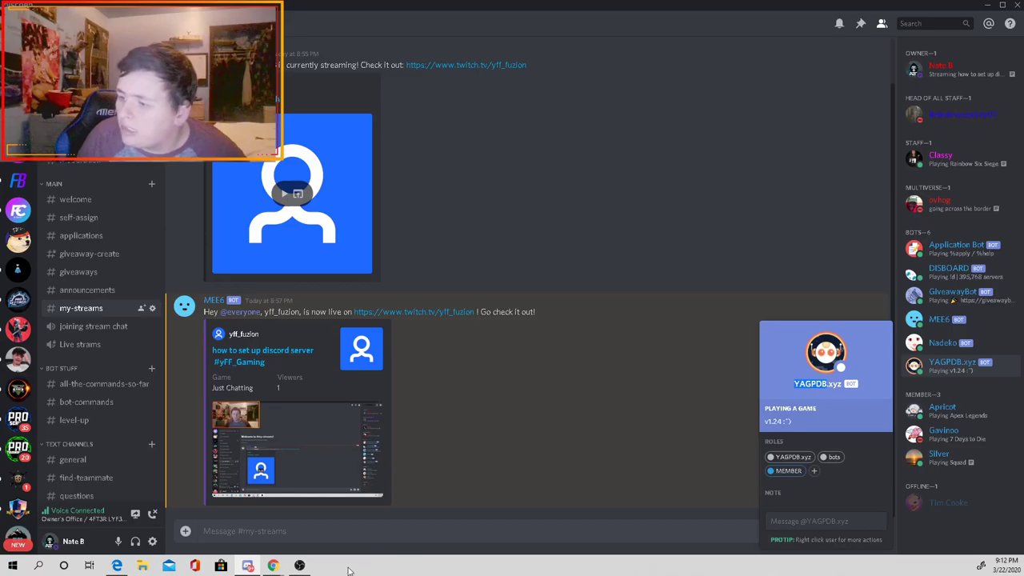
mouse_move(273, 567)
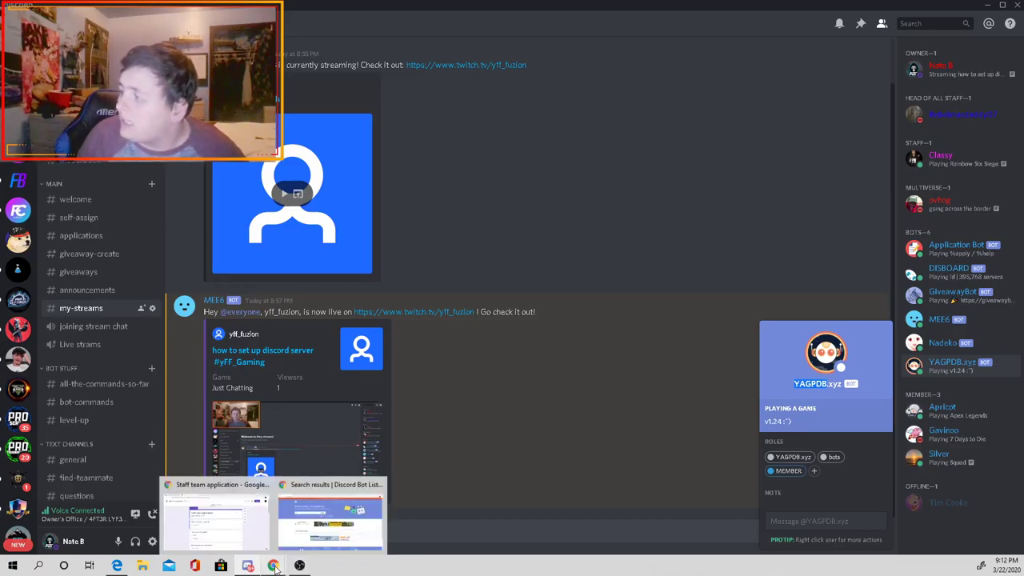
Step: Web-search 'yagpdb' and open the YAGPDB homepage and its control panel
left_click(331, 519)
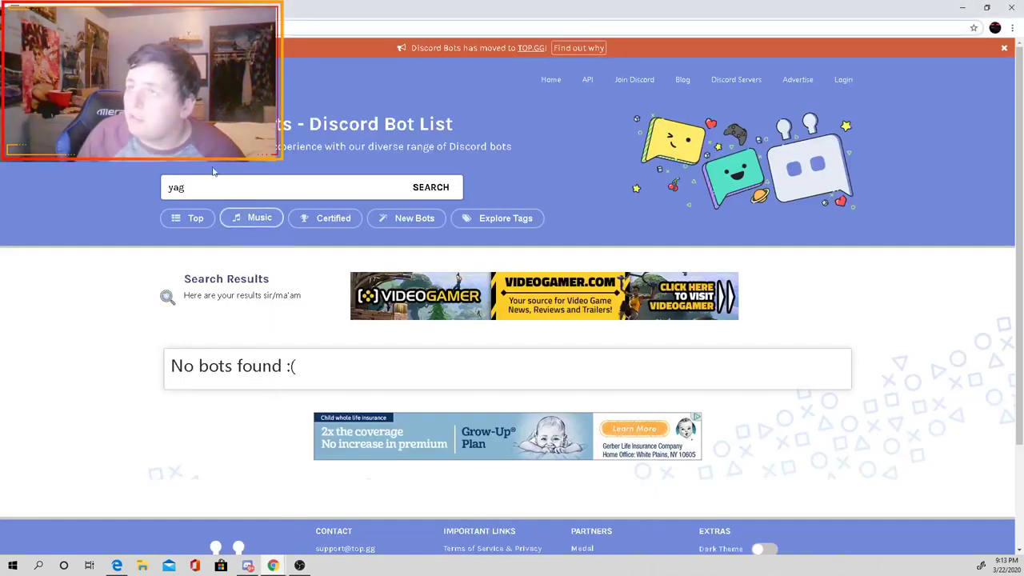
key("ctrl+l")
type("yagpdb")
key("Return")
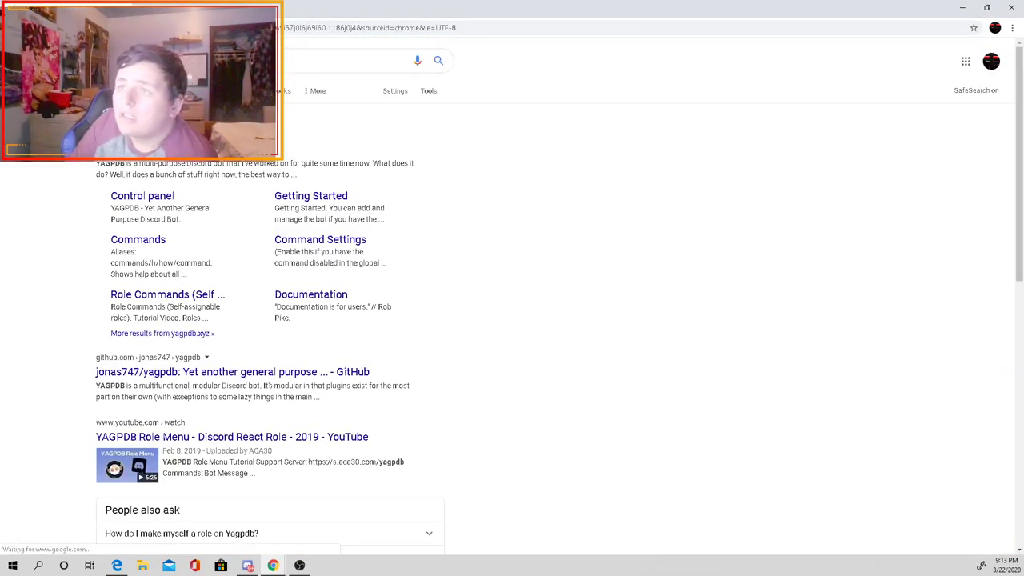
left_click(159, 147)
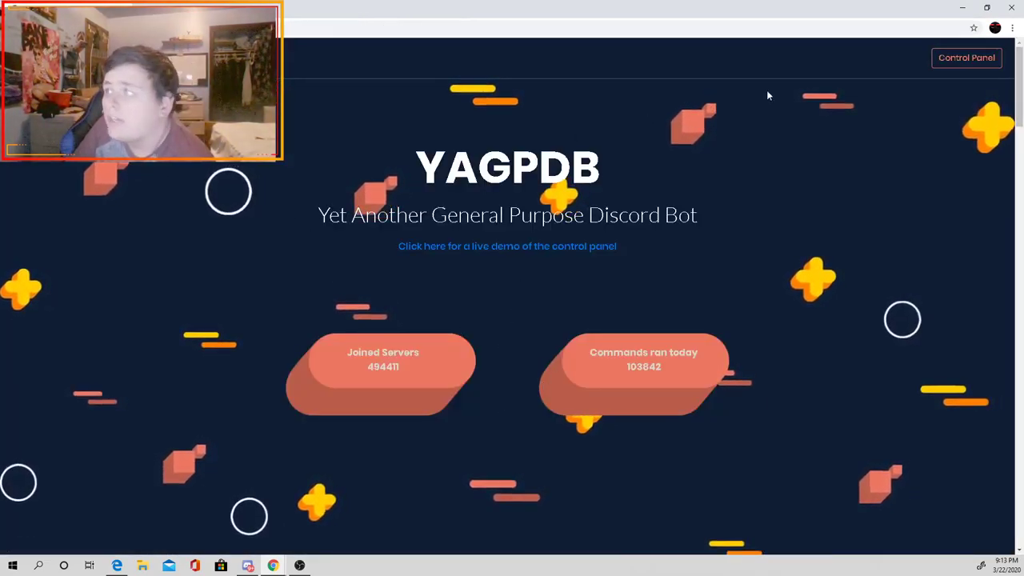
left_click(966, 58)
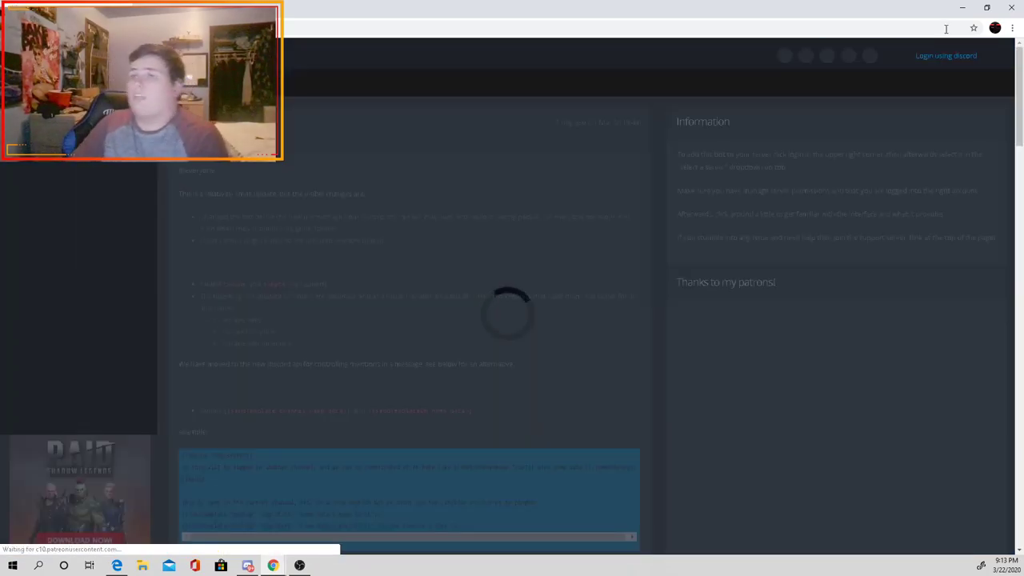
Step: Log in with Discord and authorize YAGPDB to join the Test server with its permissions
left_click(929, 57)
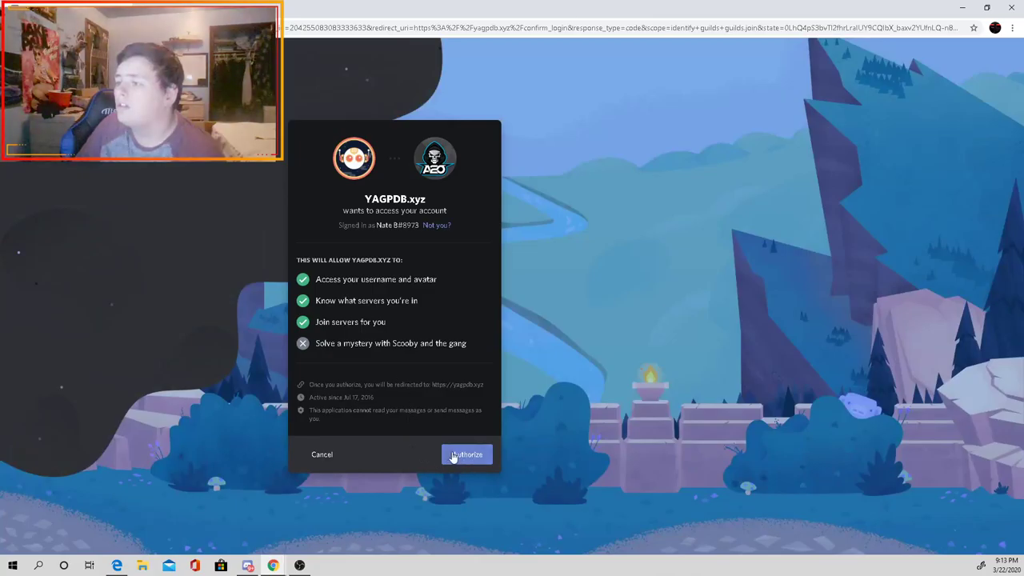
left_click(464, 454)
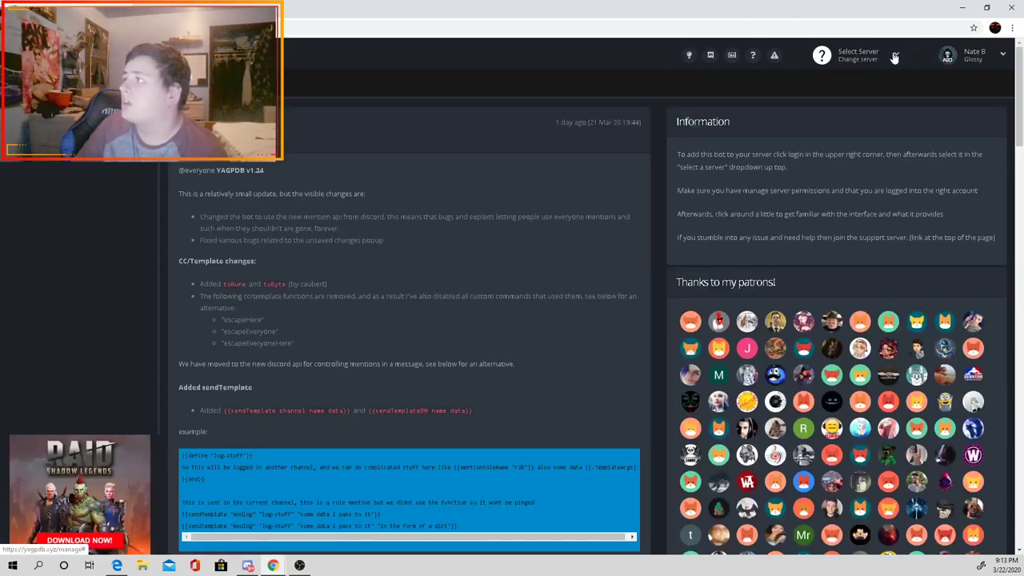
left_click(868, 56)
left_click(838, 248)
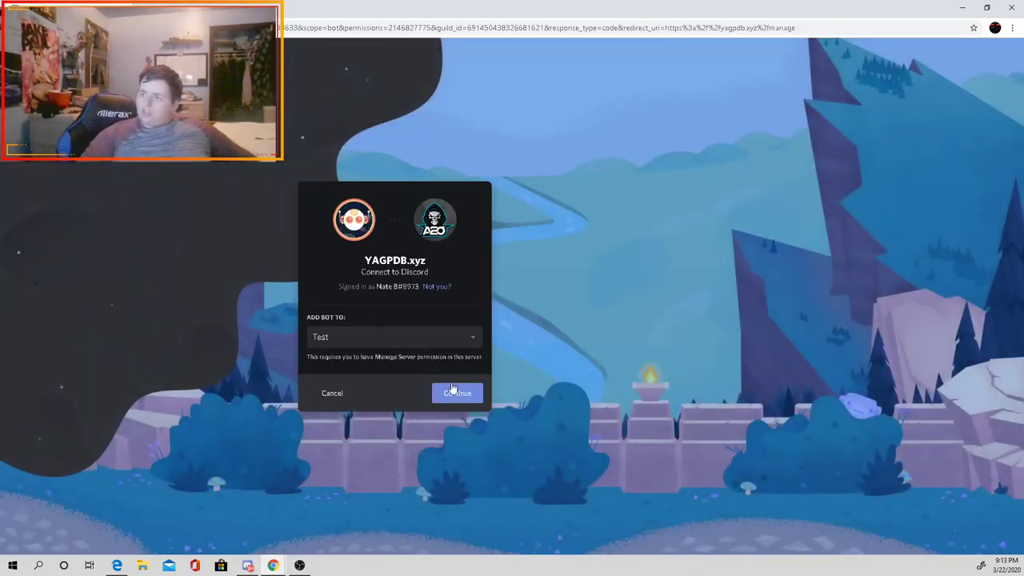
left_click(454, 390)
scroll(409, 350, "down", 5)
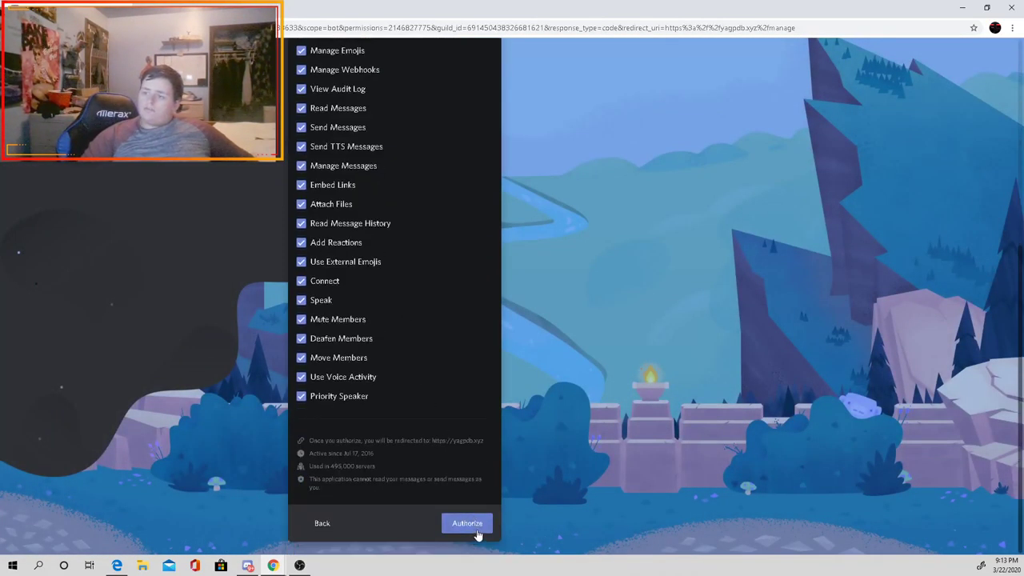
left_click(477, 531)
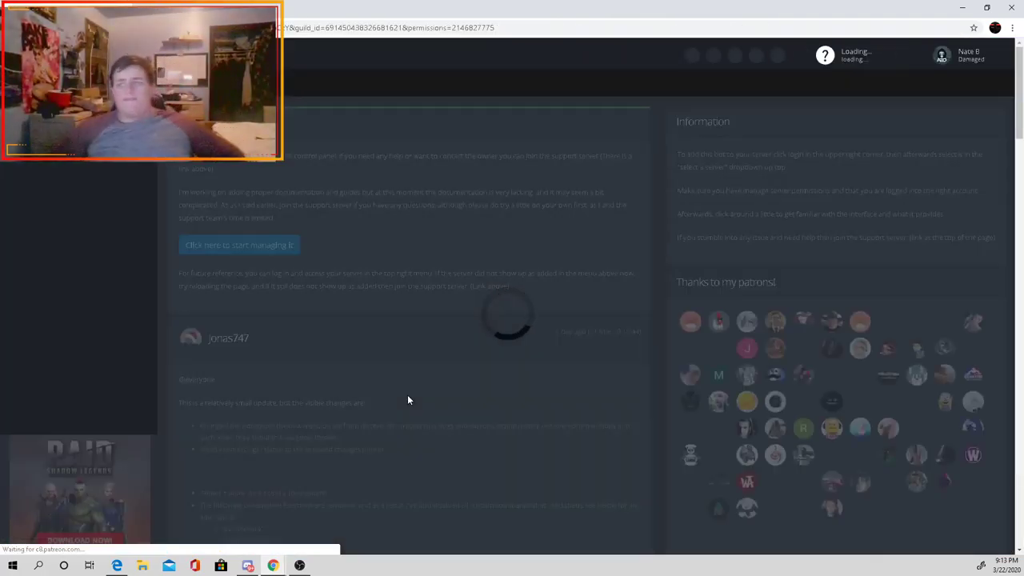
Step: Open the Test server's dashboard and browse Verification, Ticket System and Role Commands pages
left_click(270, 245)
left_click(76, 240)
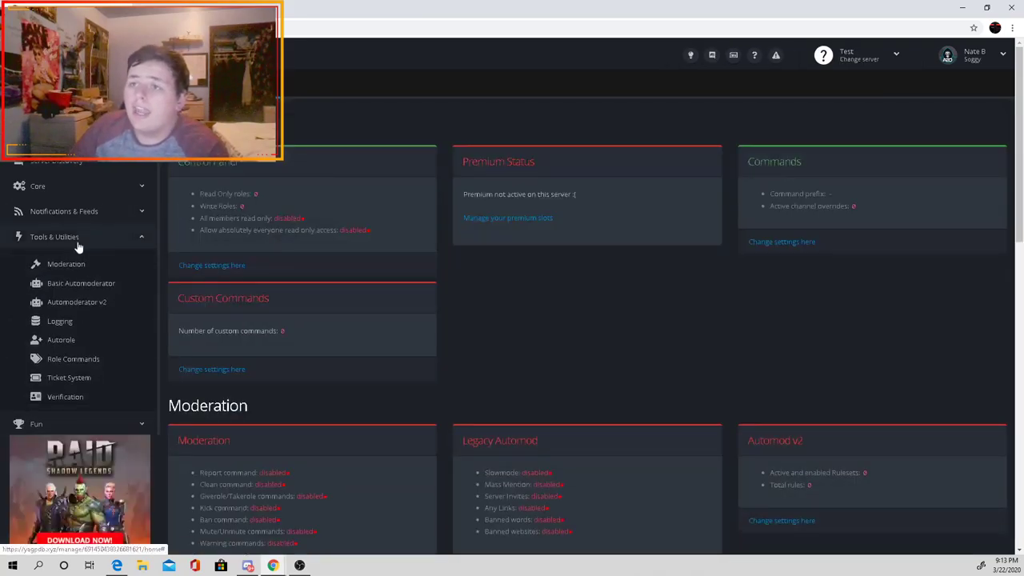
left_click(80, 396)
left_click(92, 377)
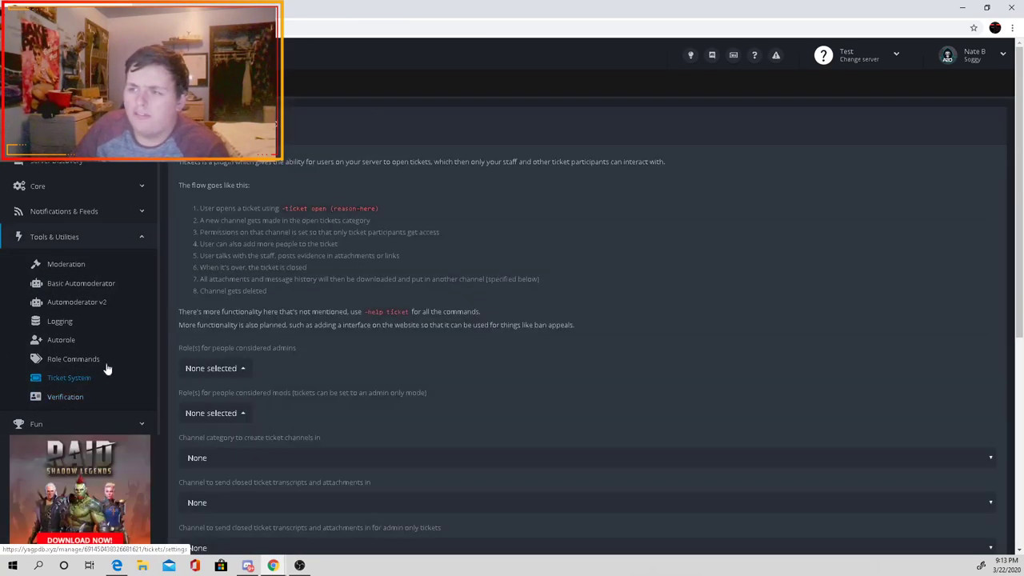
left_click(92, 362)
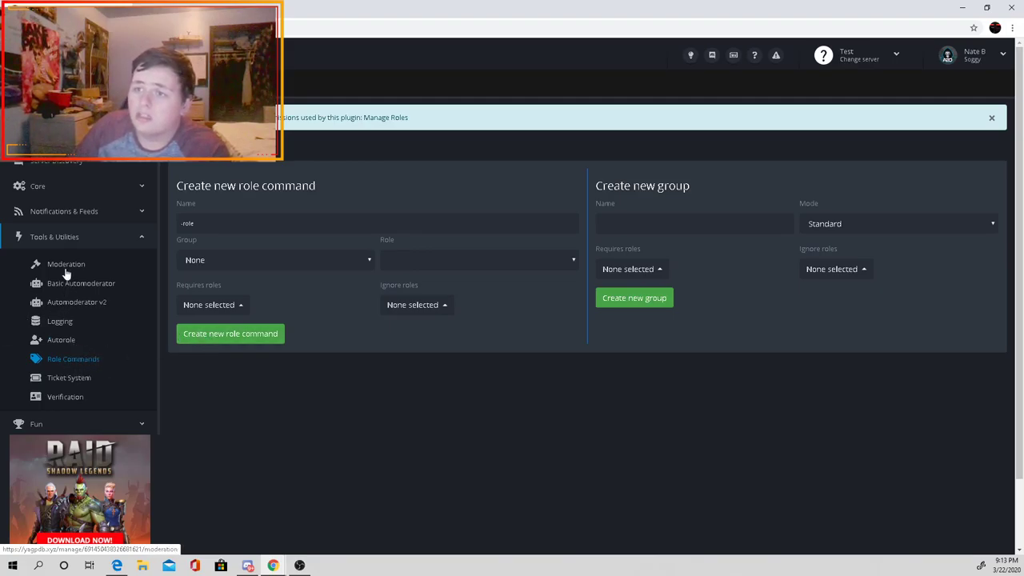
left_click(103, 237)
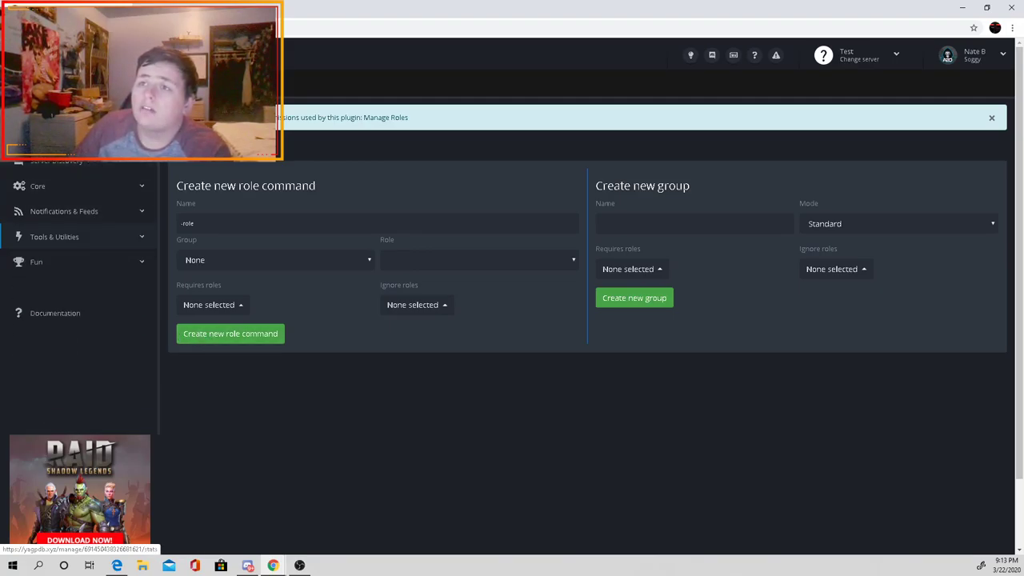
left_click(115, 160)
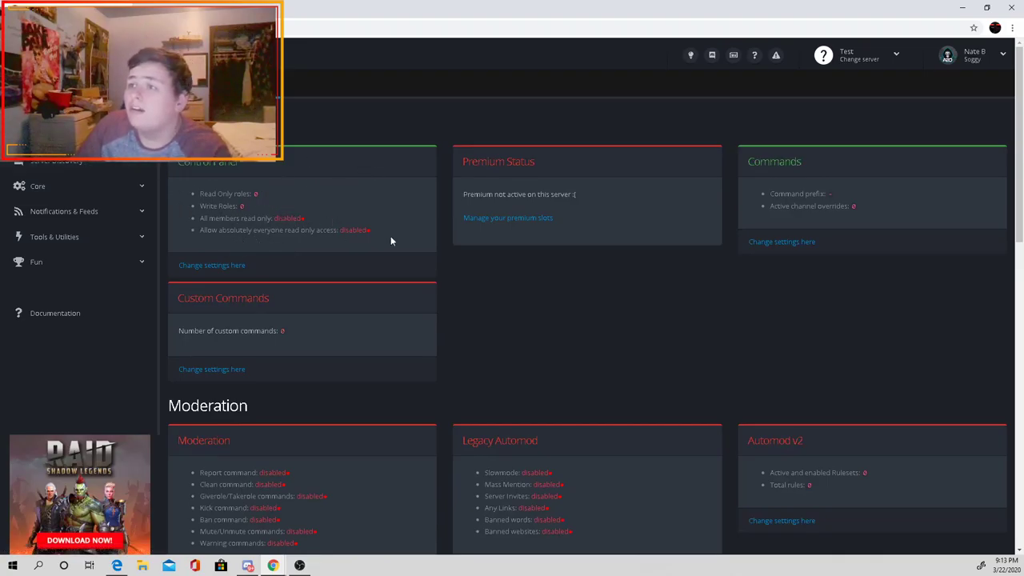
Step: Return to the overview and look over the server stats and server discovery pages
scroll(380, 245, "down", 10)
scroll(407, 232, "up", 5)
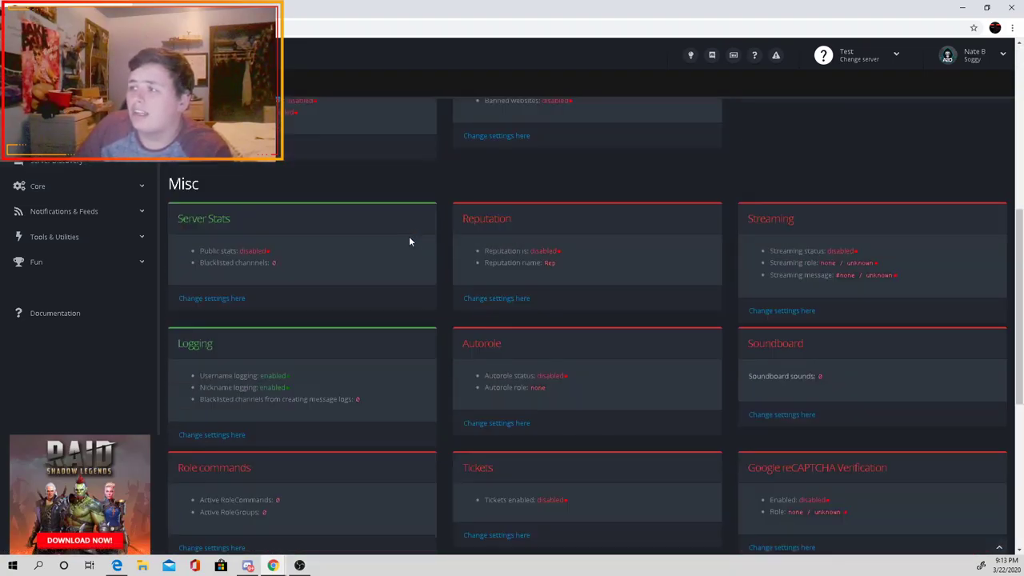
scroll(406, 240, "up", 6)
left_click(94, 164)
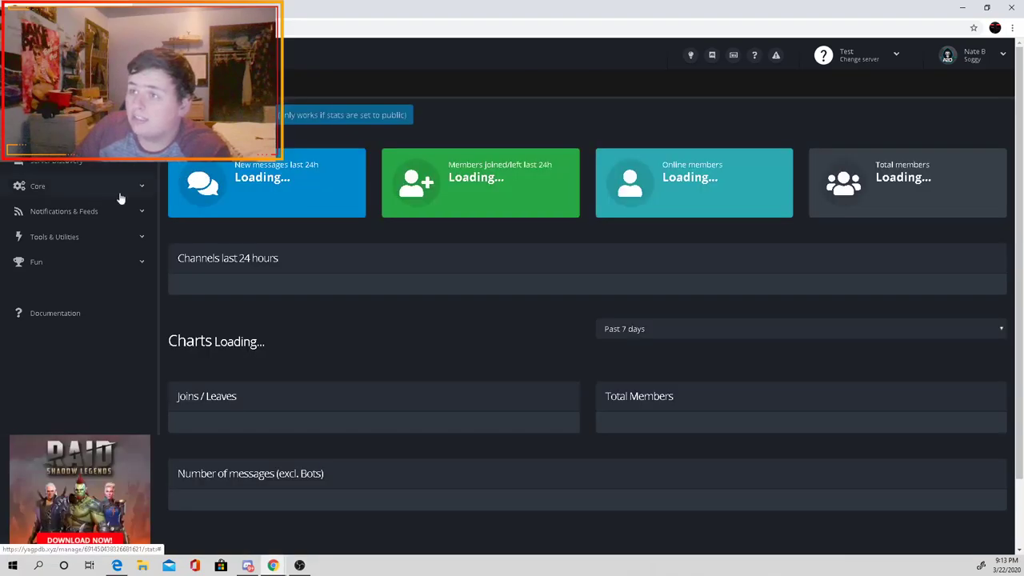
left_click_drag(205, 270, 224, 273)
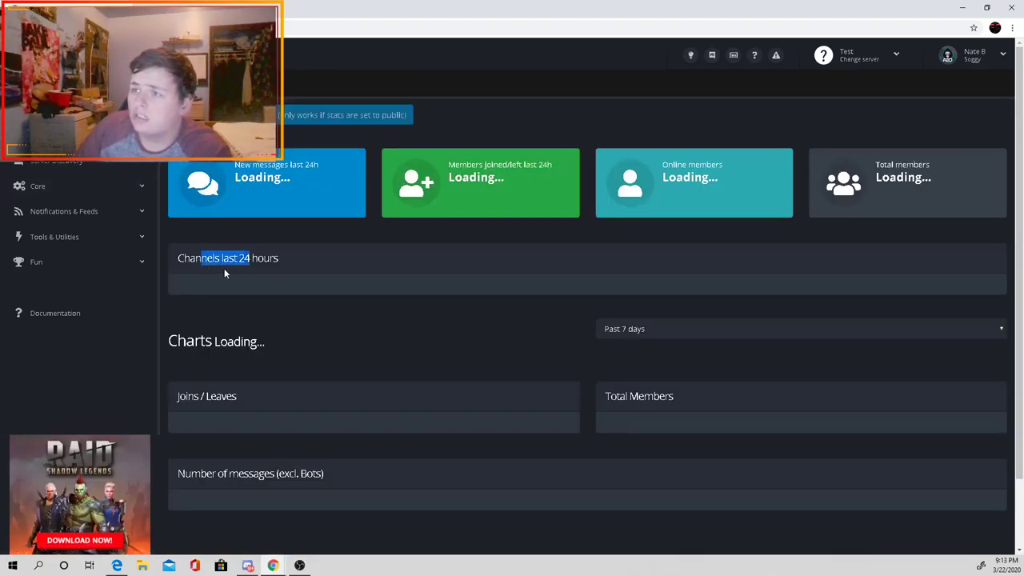
left_click_drag(194, 424, 236, 397)
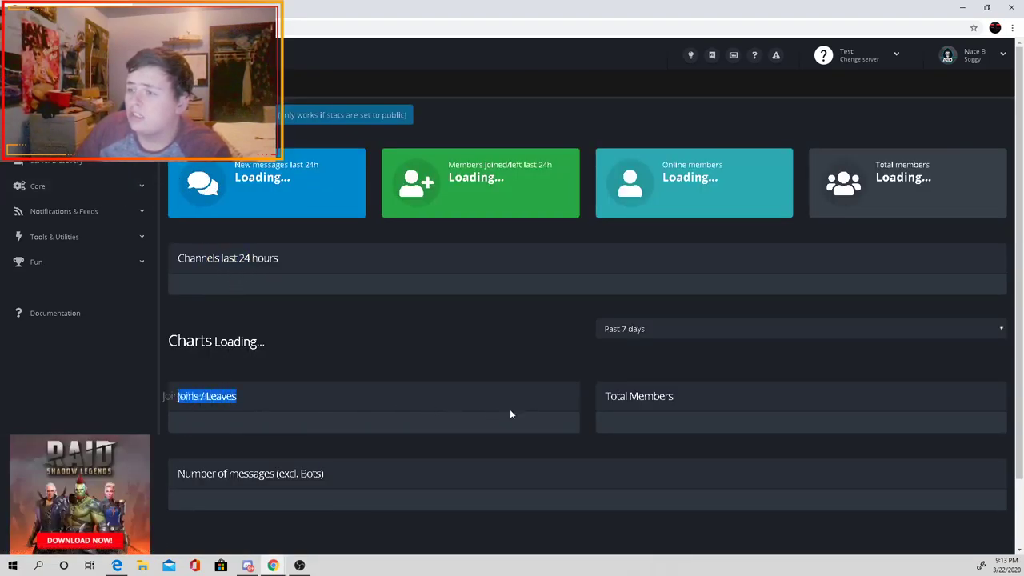
left_click_drag(628, 396, 725, 395)
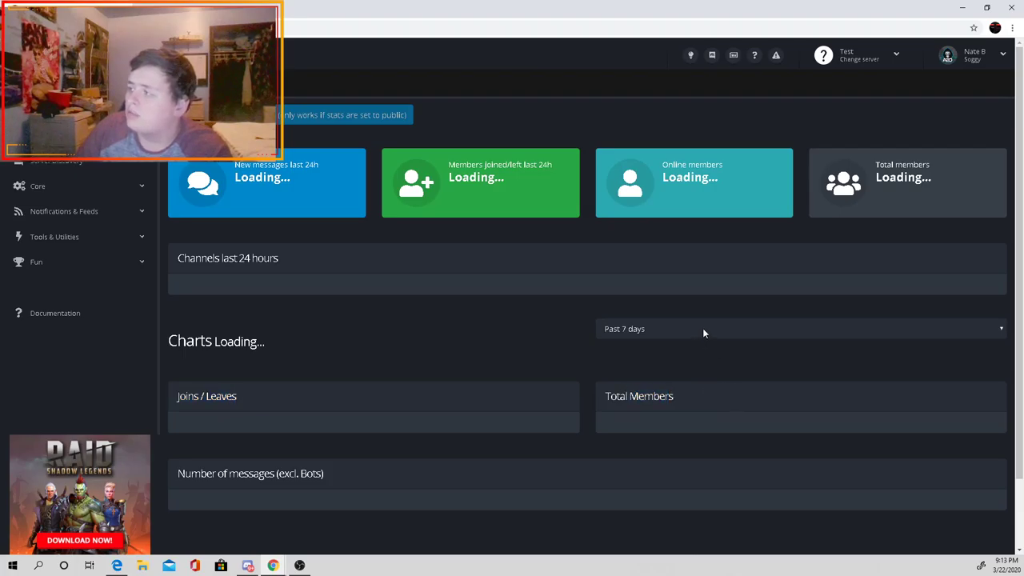
left_click(96, 163)
Step: Browse the Core pages: control panel settings, logs, command settings and custom commands
left_click(60, 182)
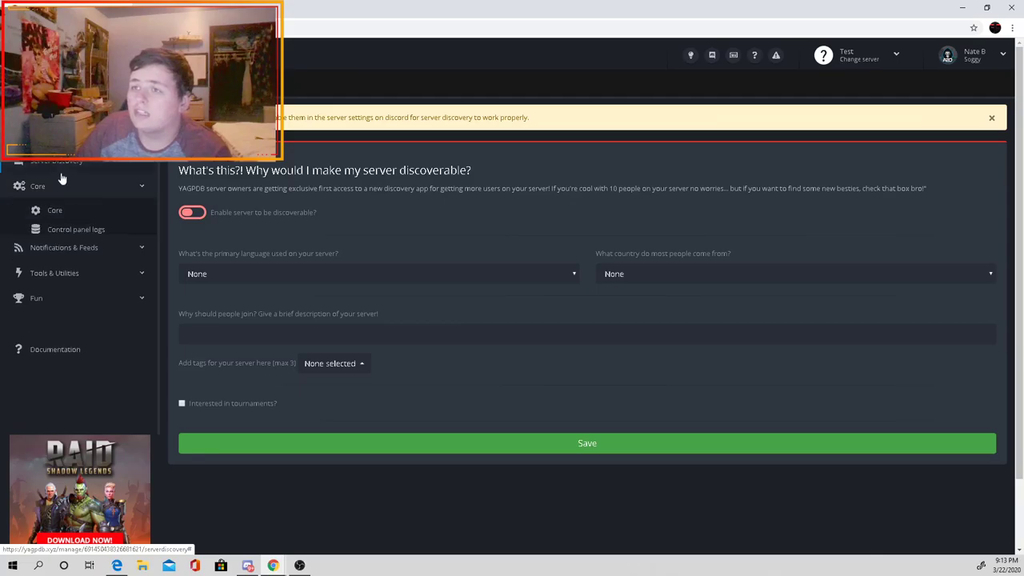
left_click(69, 218)
left_click(70, 232)
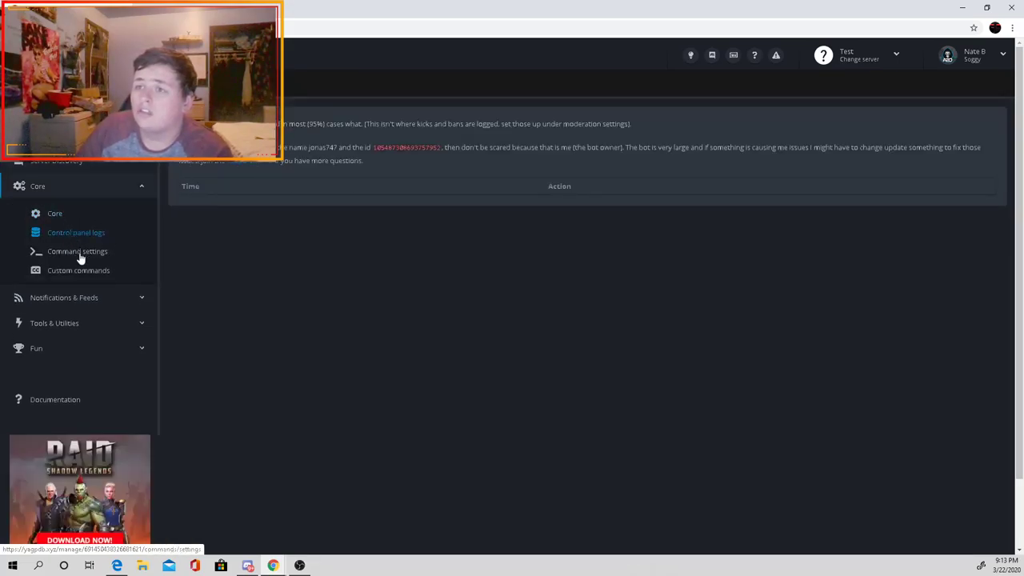
left_click(80, 251)
left_click(79, 270)
left_click(86, 256)
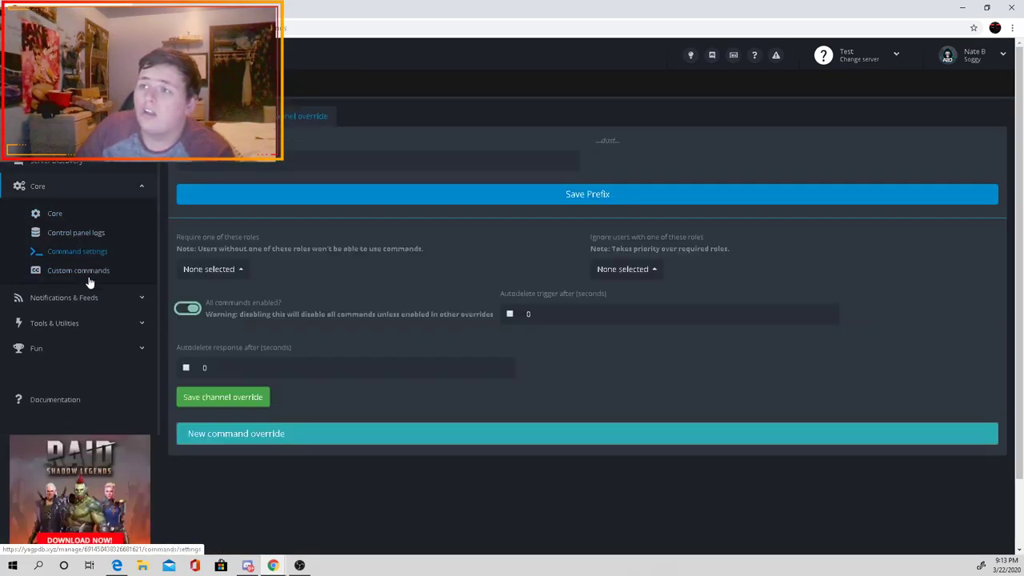
left_click(124, 185)
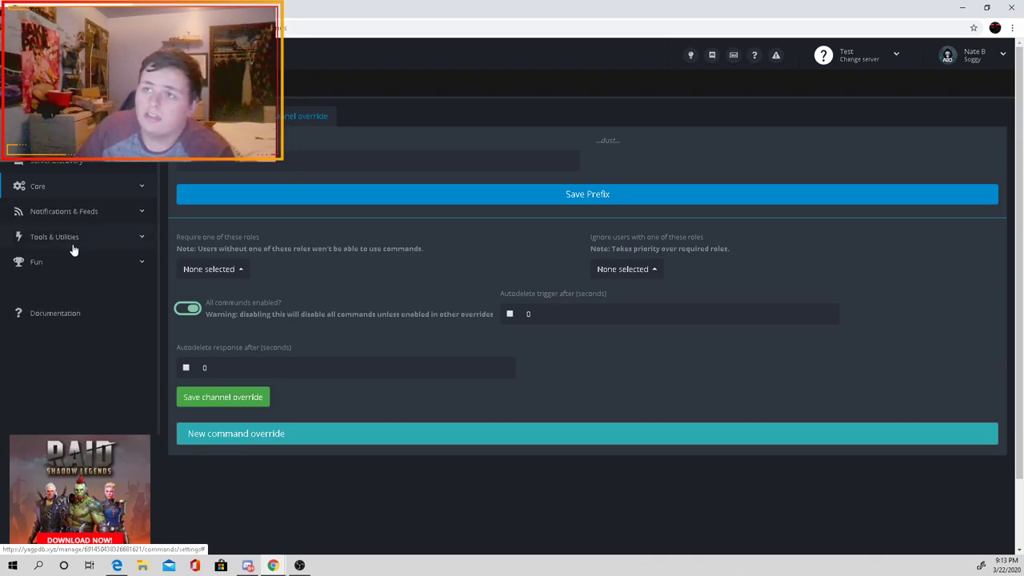
Step: View the Streaming announcement settings, then go to Moderation under Tools & Utilities
left_click(79, 214)
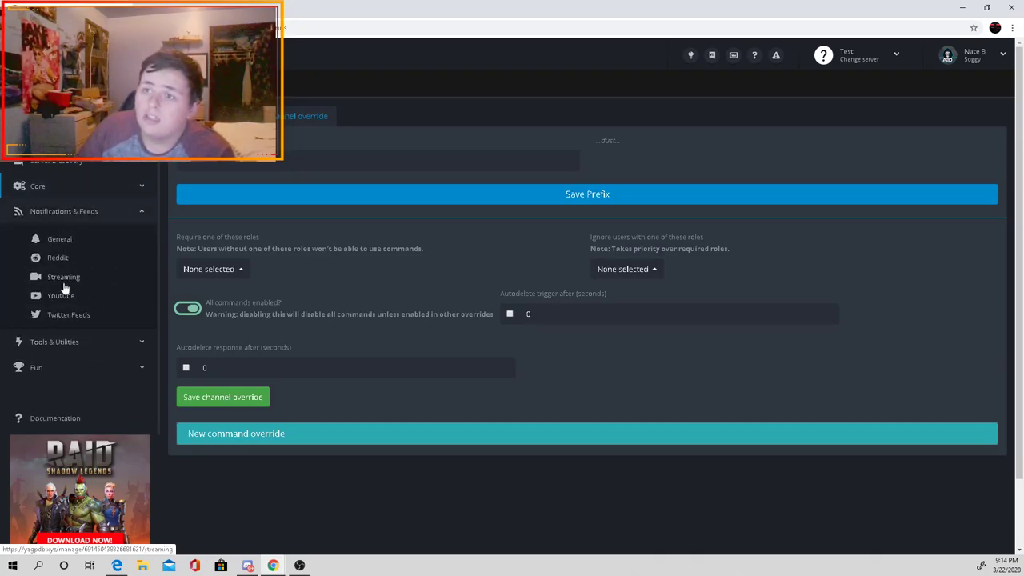
left_click(63, 278)
left_click(141, 210)
left_click(96, 238)
left_click(76, 264)
Step: Enable the clean command on the Moderation page and save it
left_click(85, 283)
left_click(80, 267)
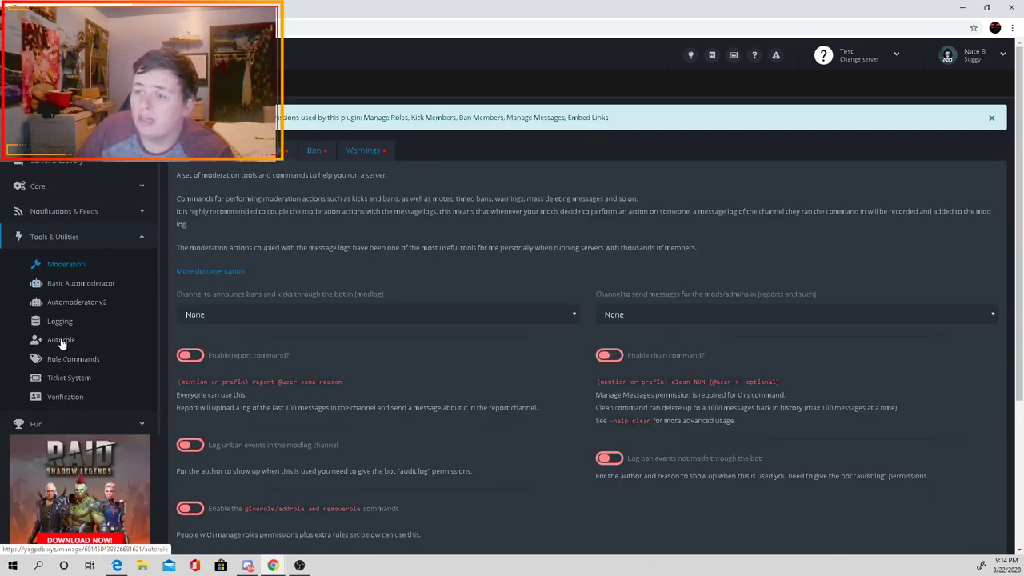
left_click(609, 356)
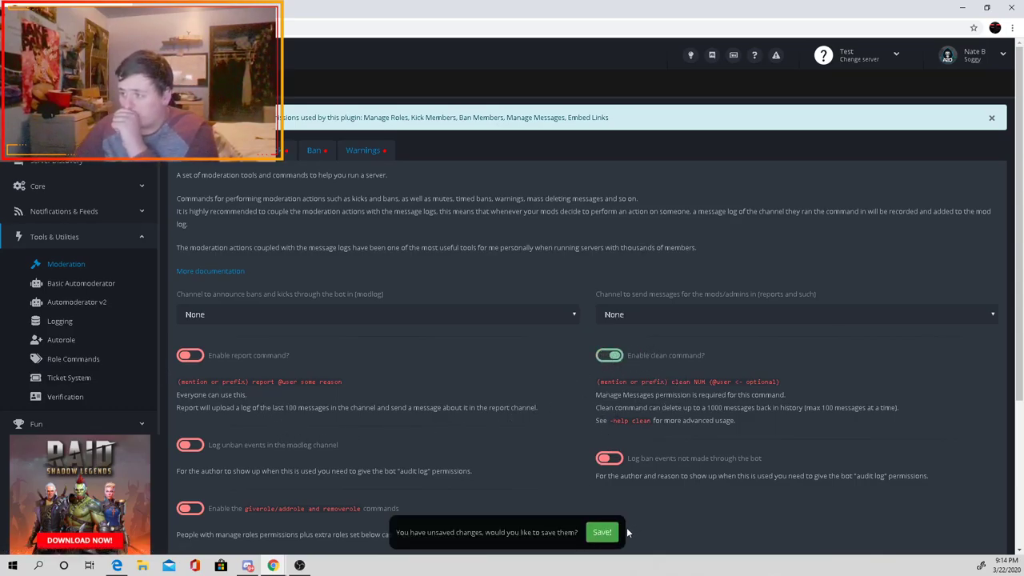
left_click(602, 532)
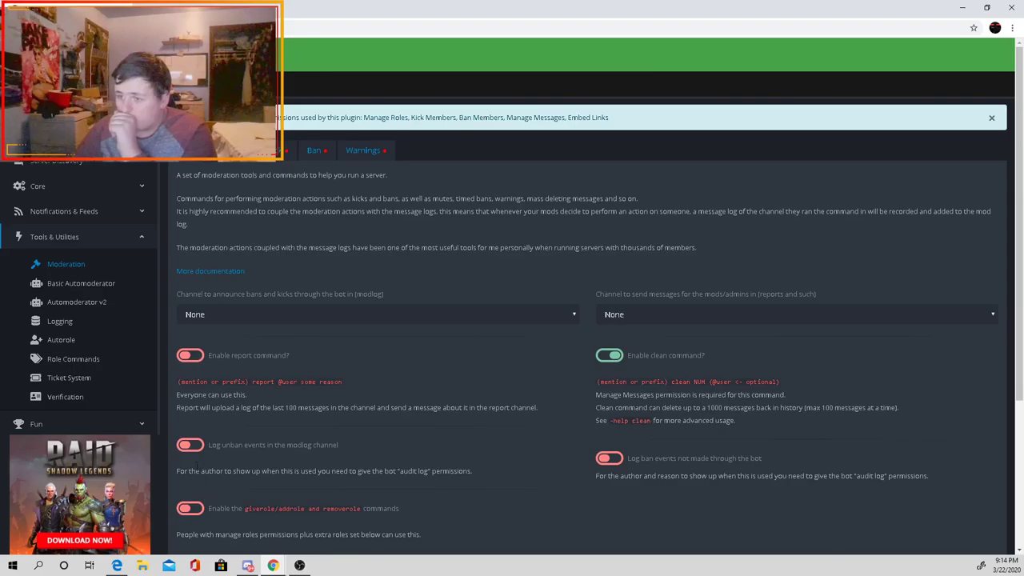
Step: Look over the Logging settings, then move to the Role Commands page
left_click(64, 323)
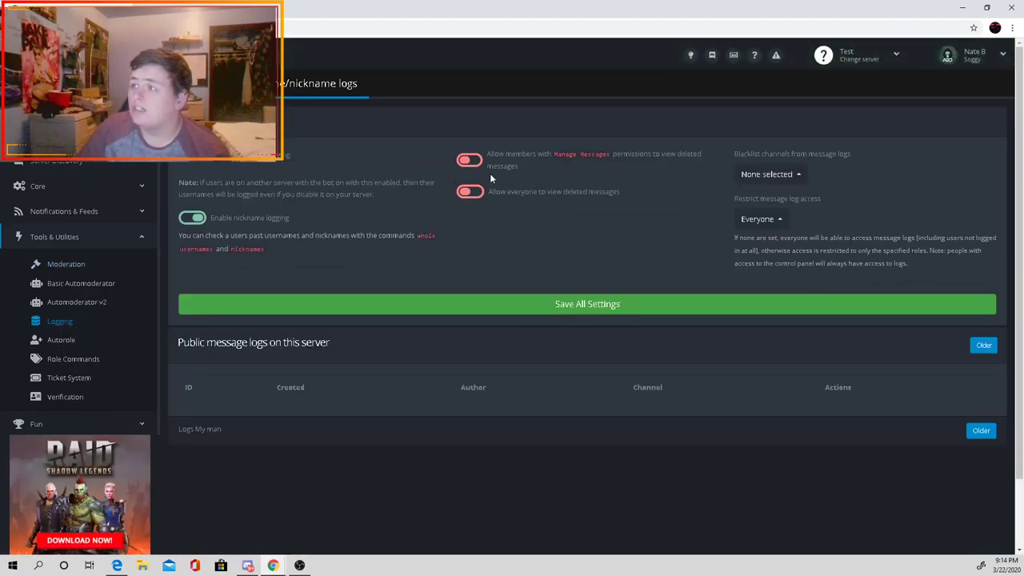
scroll(75, 253, "down", 1)
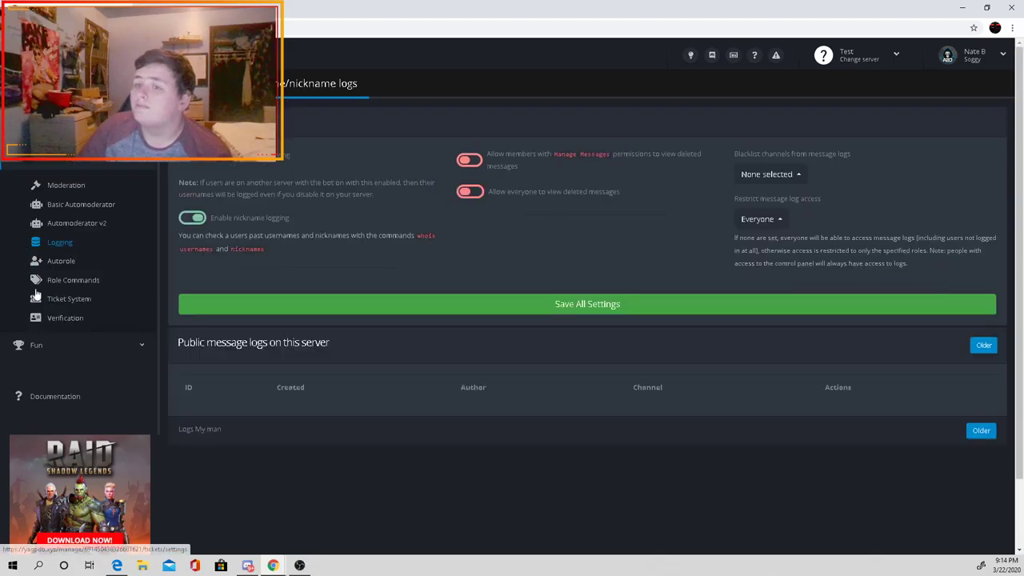
left_click(64, 282)
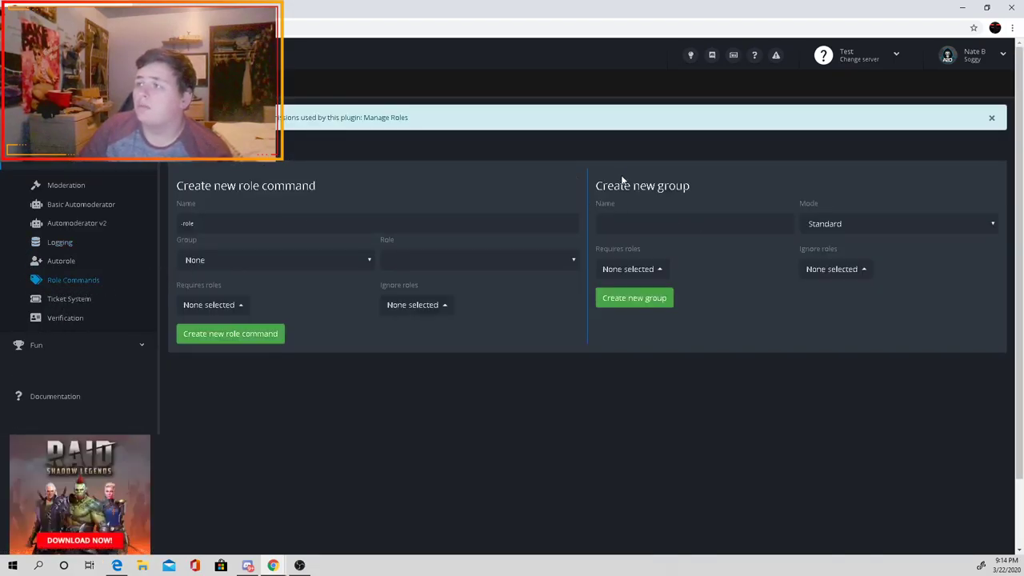
Step: Name the new role group 'test' and start entering 'member' as a role command name
left_click(644, 225)
type("test")
left_click(248, 230)
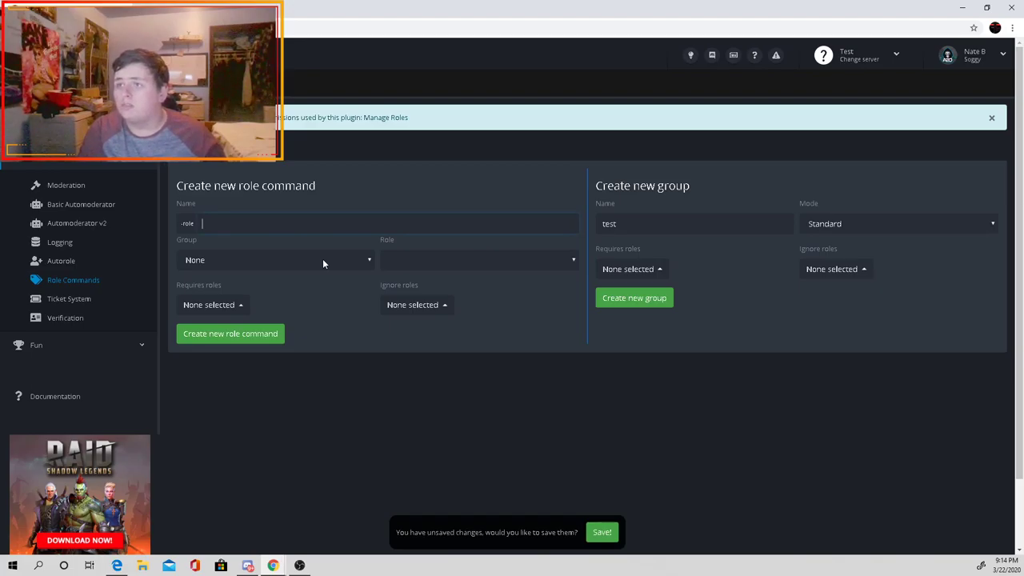
type("member")
key("BackSpace")
key("BackSpace")
key("BackSpace")
key("BackSpace")
key("BackSpace")
key("BackSpace")
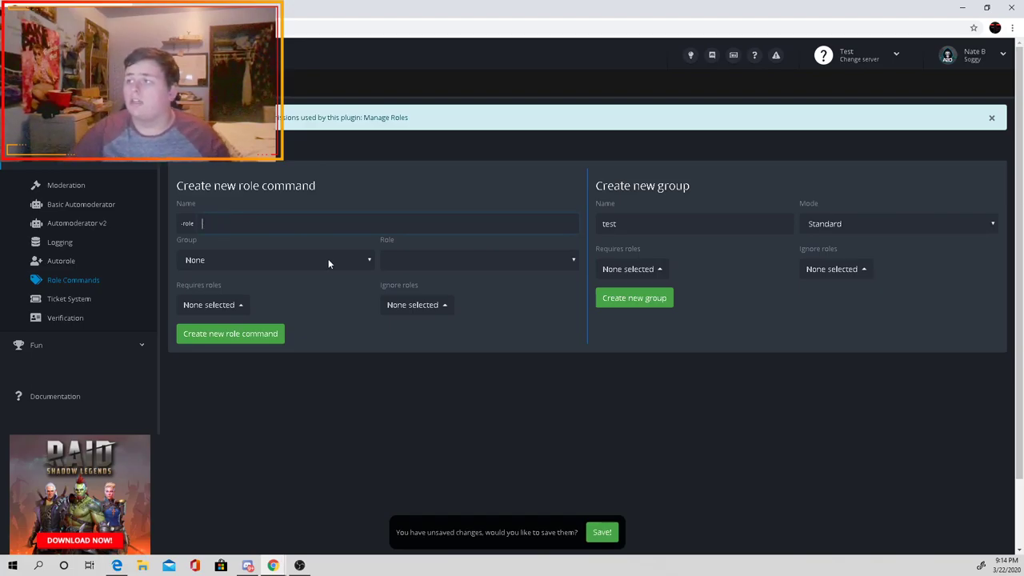
Step: In Discord, open and then close the other server's Server Settings
mouse_move(248, 565)
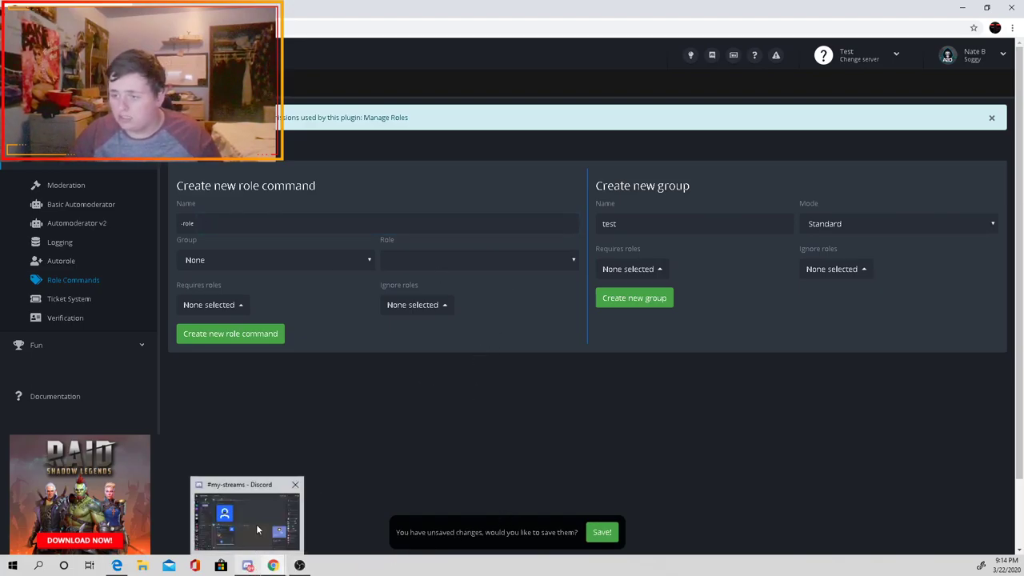
left_click(256, 524)
left_click(80, 24)
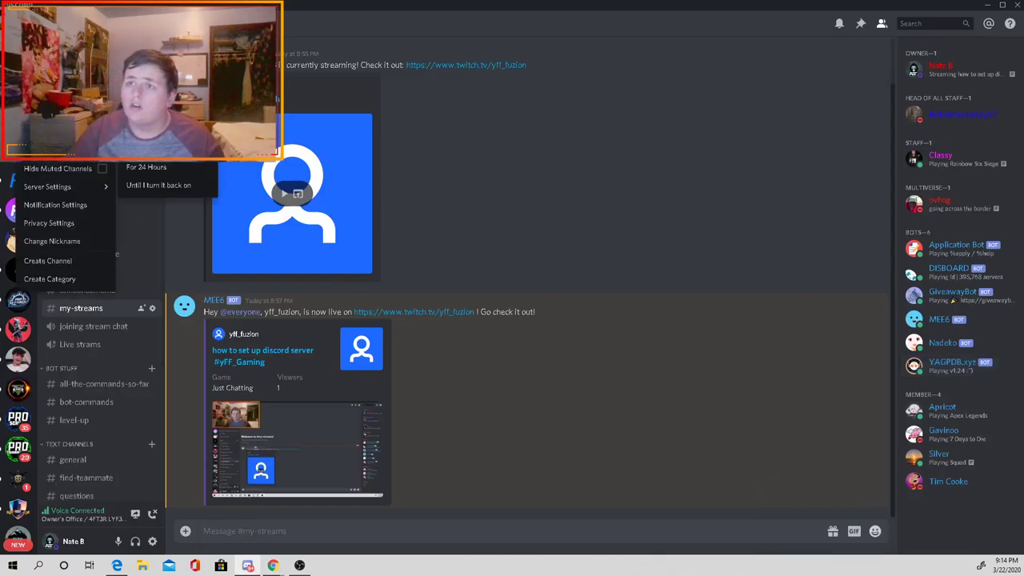
mouse_move(86, 191)
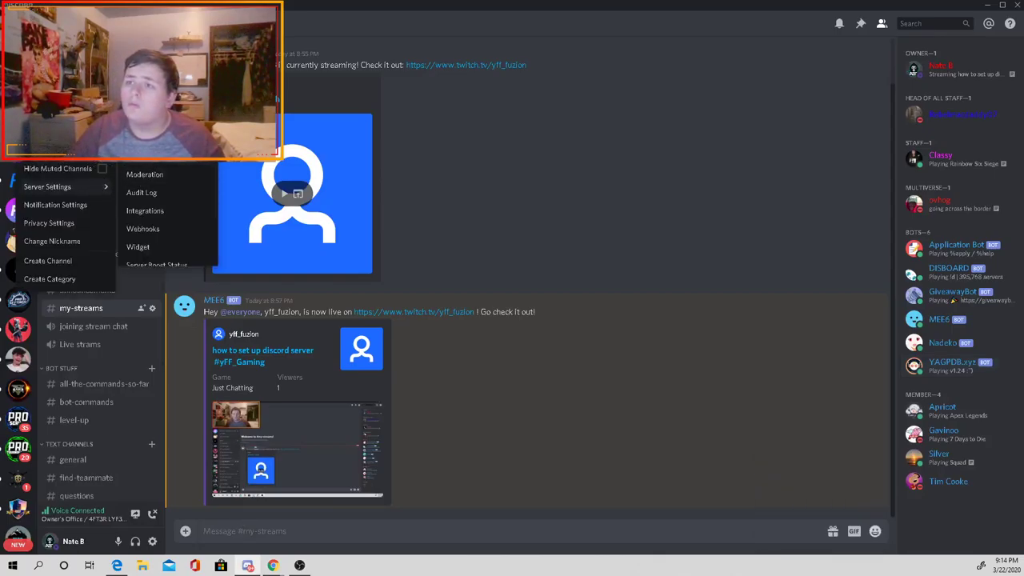
left_click(144, 138)
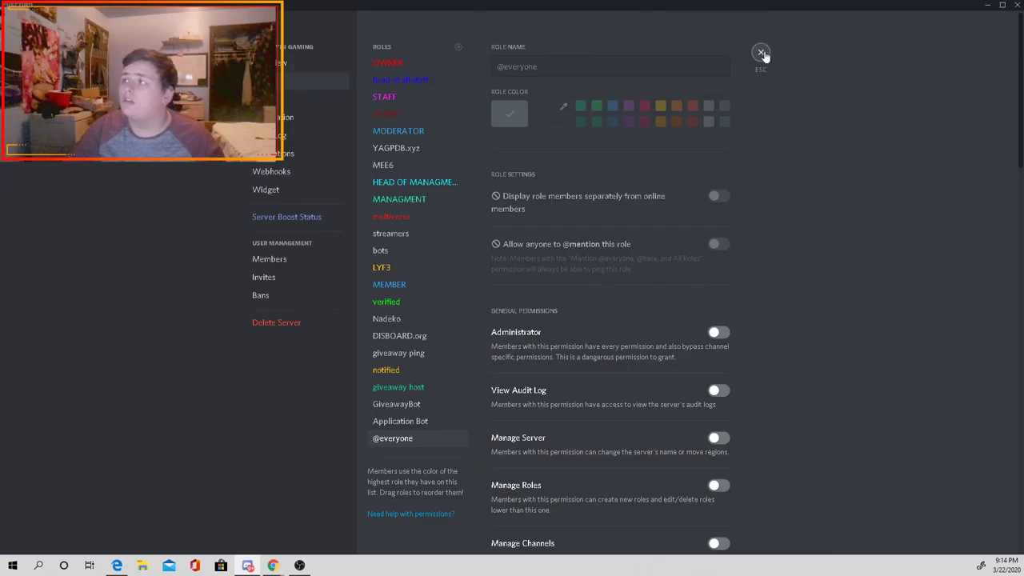
left_click(761, 53)
Step: Go to the Test server's #welcome and open its Server Settings on the Roles page
left_click(91, 174)
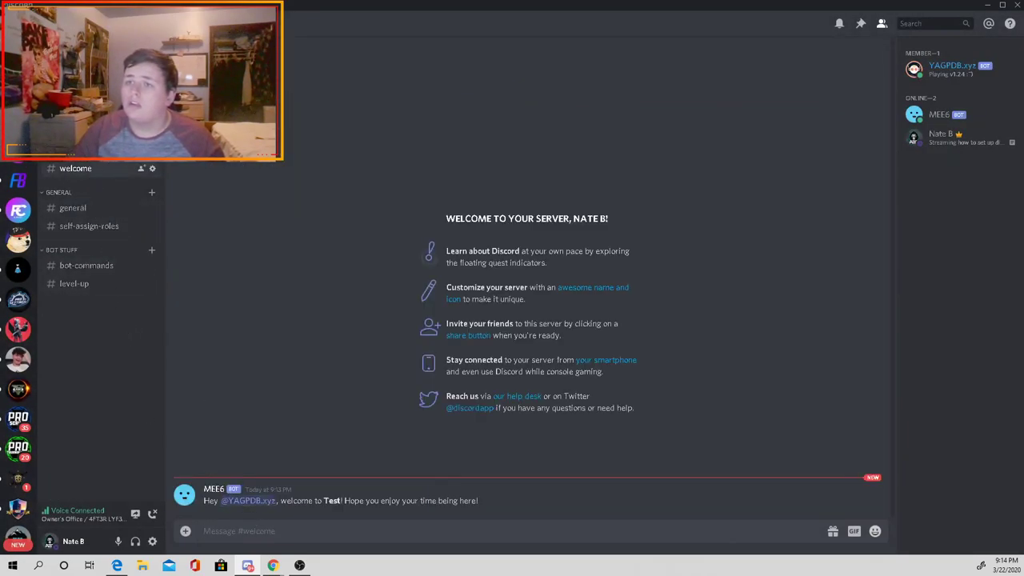
right_click(18, 88)
mouse_move(89, 166)
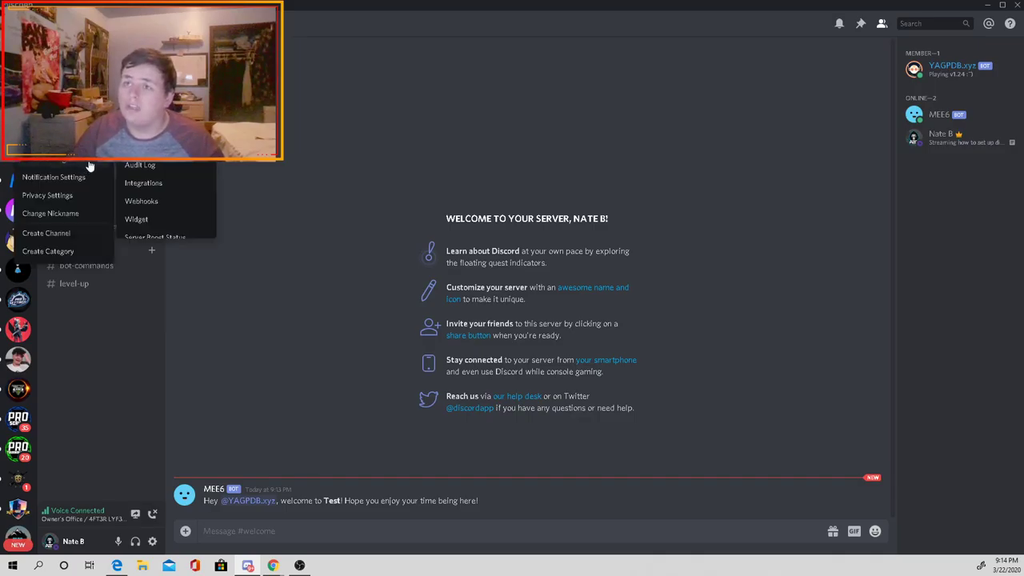
left_click(144, 110)
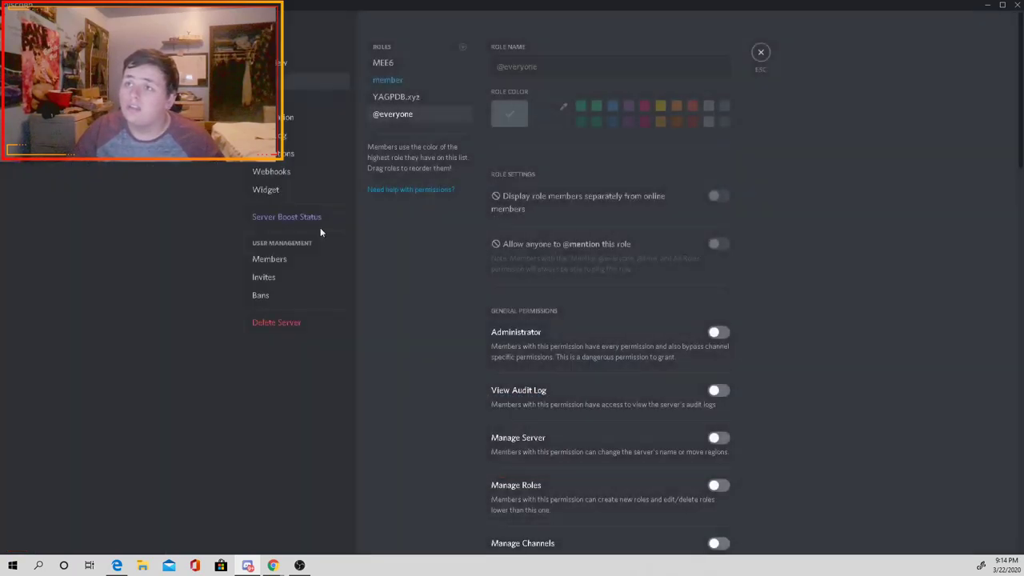
Step: Create 'red' and 'yellow' roles, each given its matching colour
left_click(461, 48)
triple_click(565, 62)
type("red")
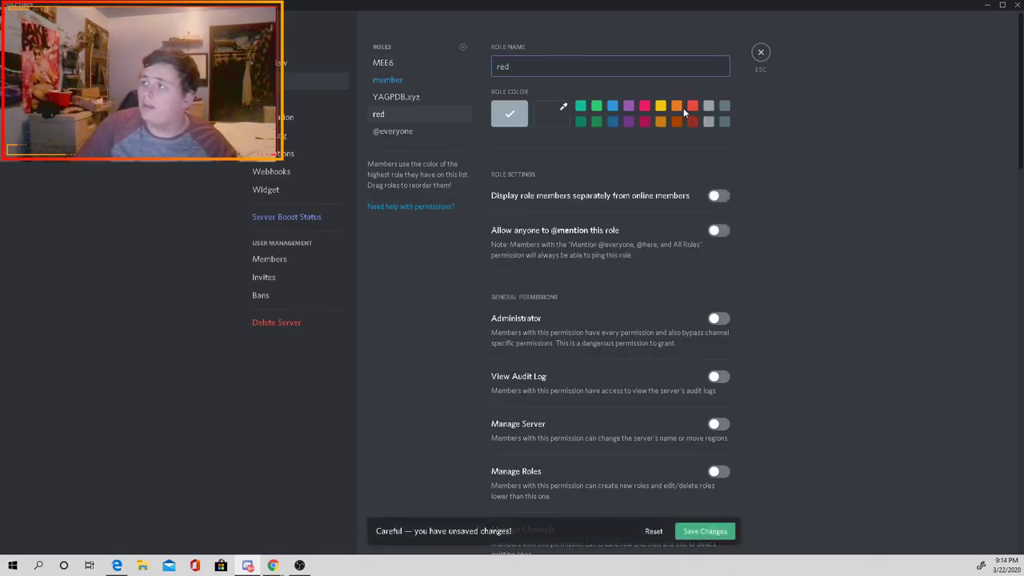
left_click(691, 107)
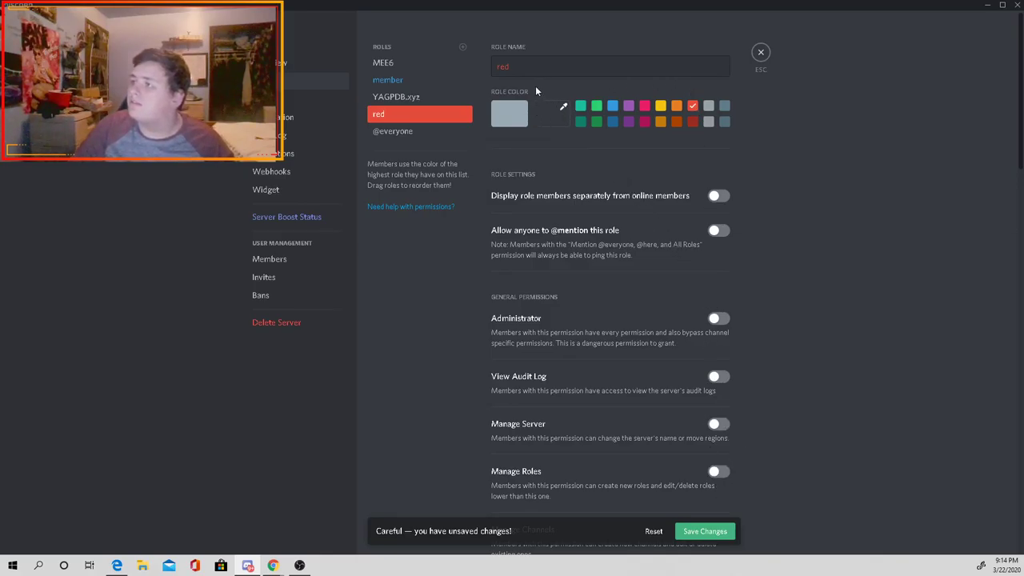
left_click(461, 46)
triple_click(538, 65)
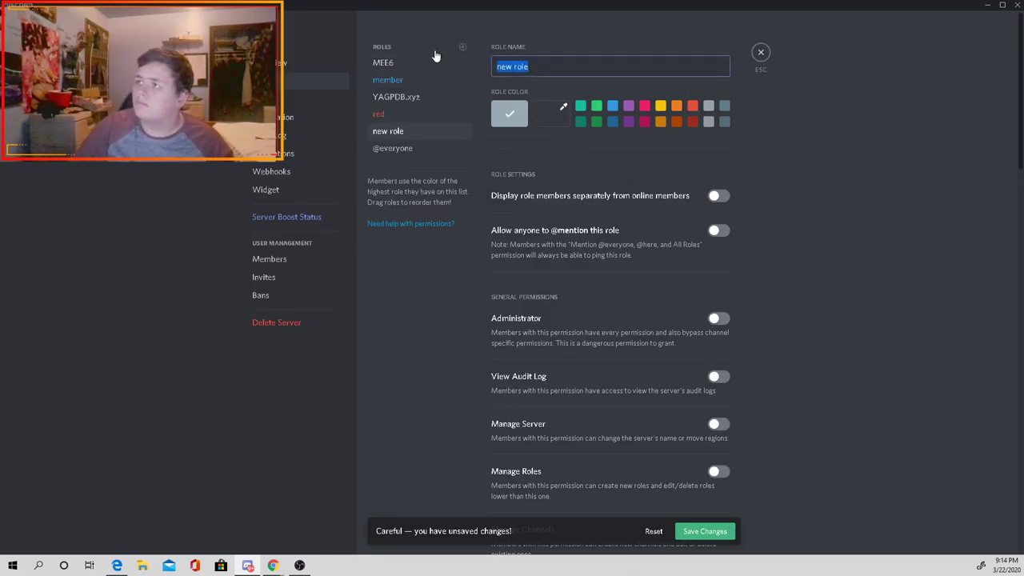
type("yellow")
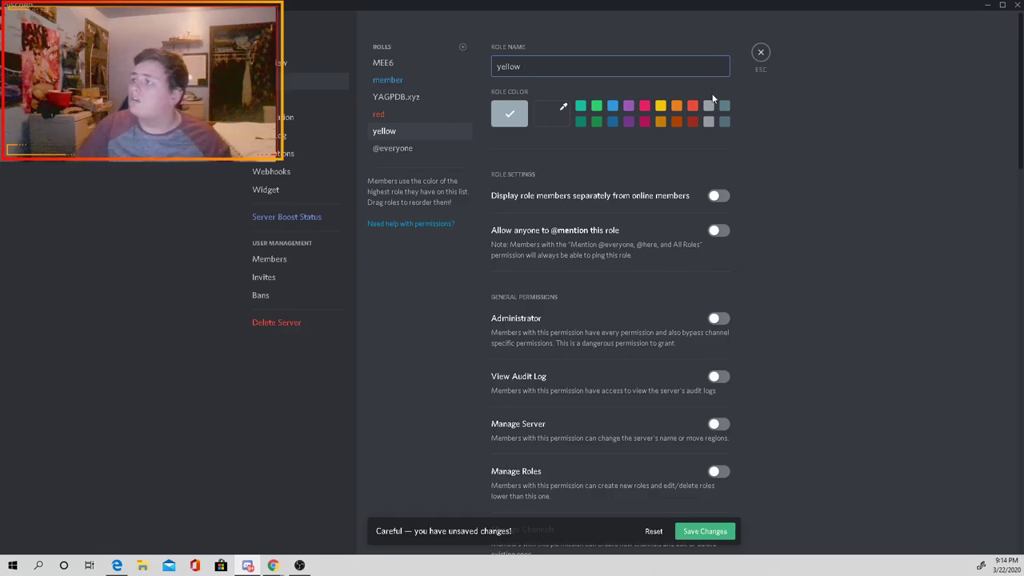
left_click(661, 107)
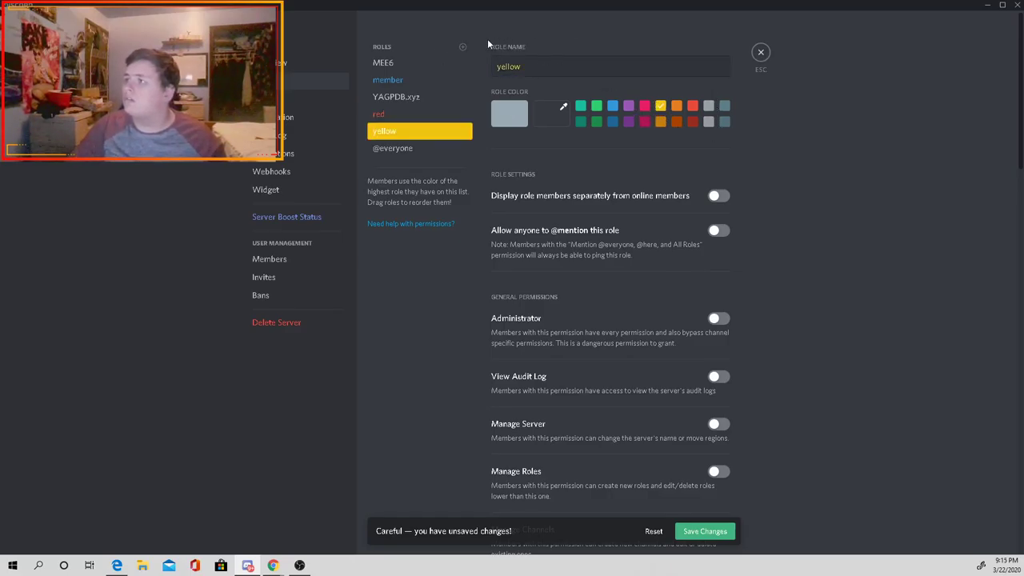
Step: Add a blue-coloured 'blue' role, save the three roles, and close the settings
left_click(462, 49)
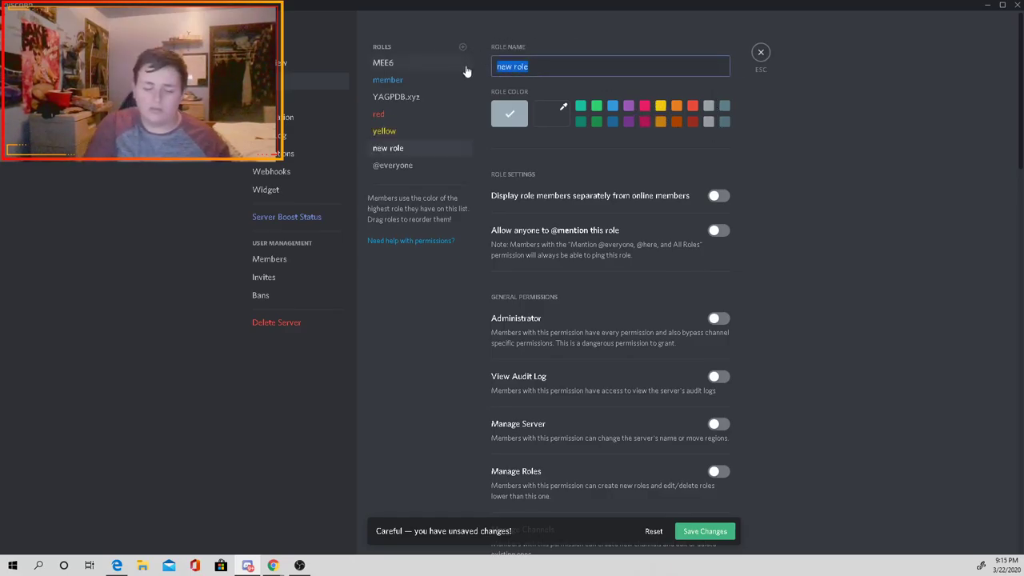
type("blue")
left_click(612, 109)
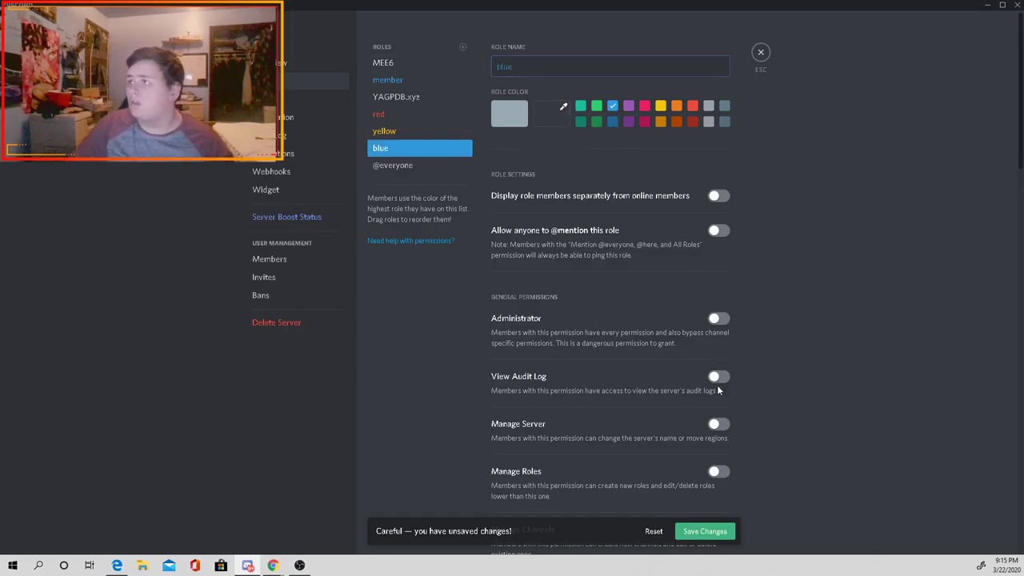
left_click(682, 531)
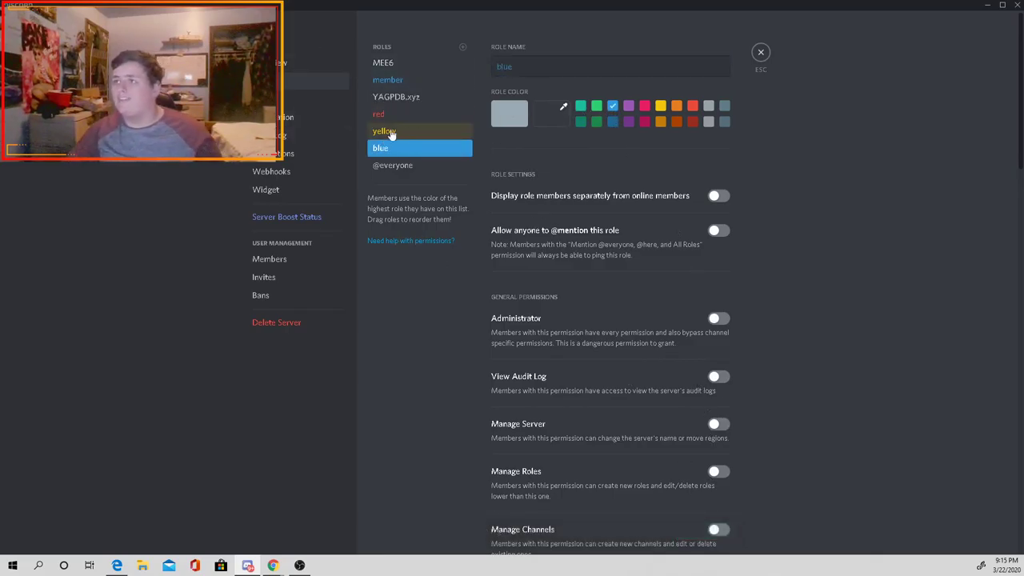
left_click(761, 53)
Step: In the YAGPDB control panel, create the role group test and start a role command for the red role
mouse_move(272, 566)
left_click(291, 539)
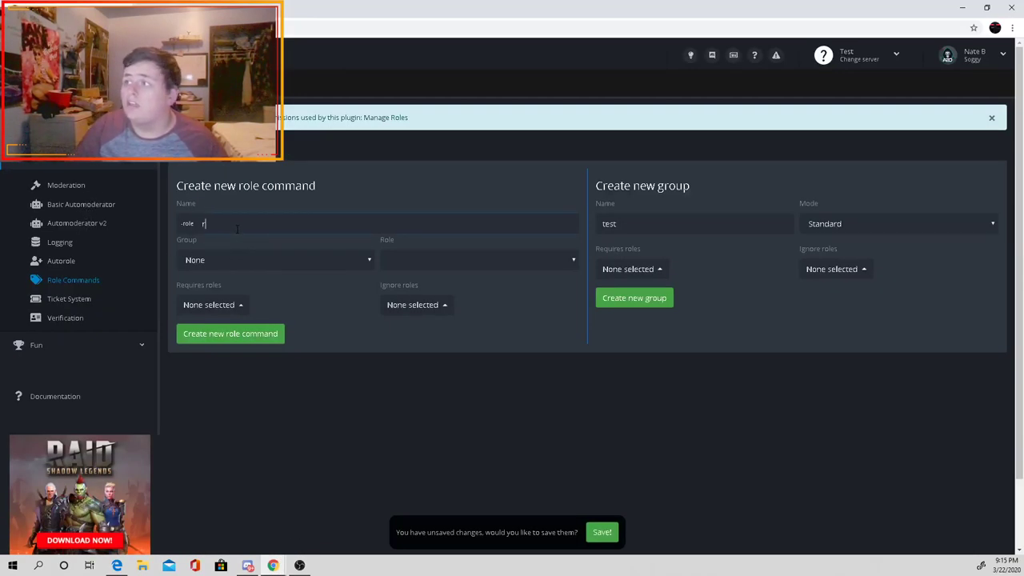
left_click(652, 302)
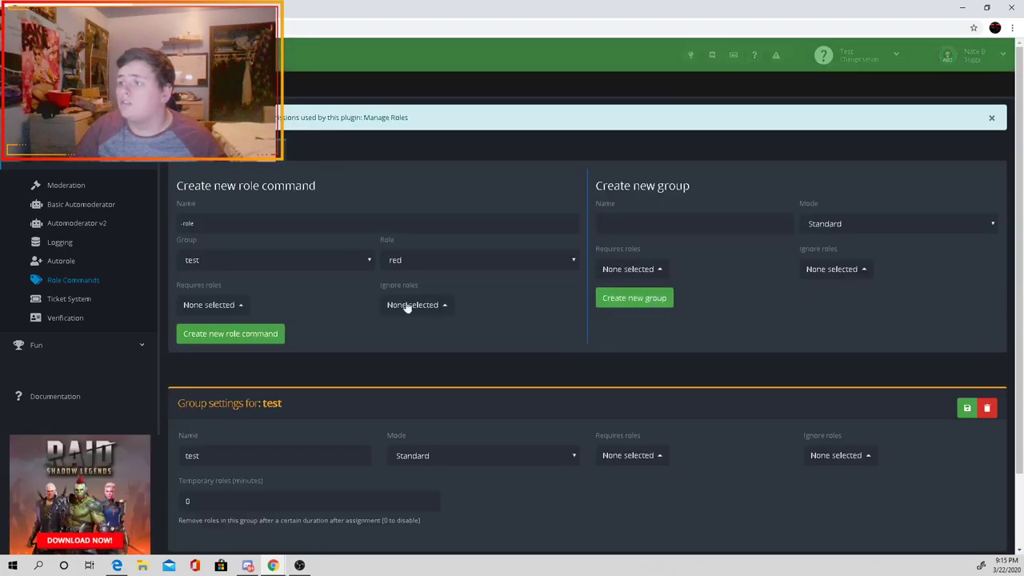
left_click(271, 227)
type("red")
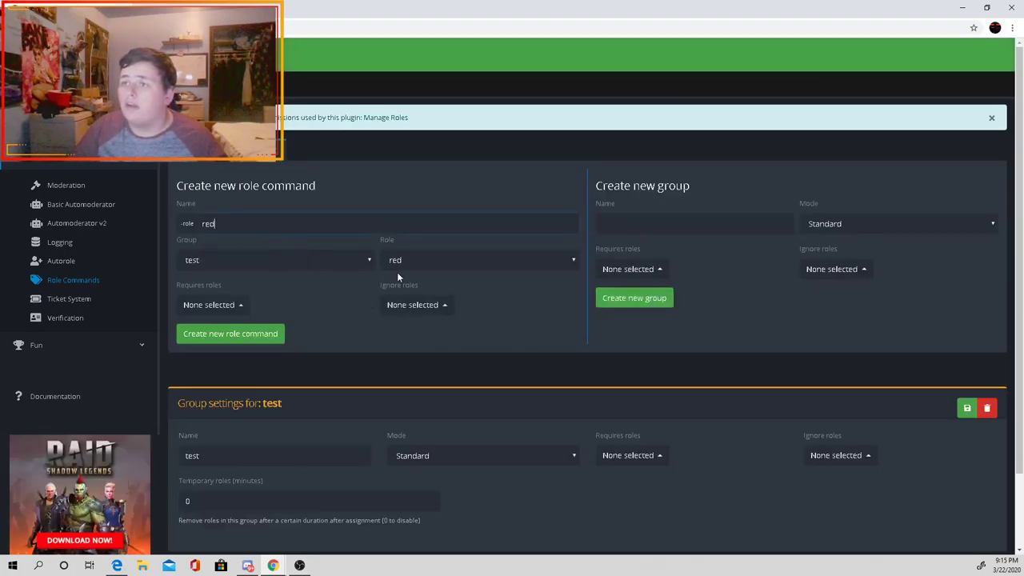
left_click(458, 260)
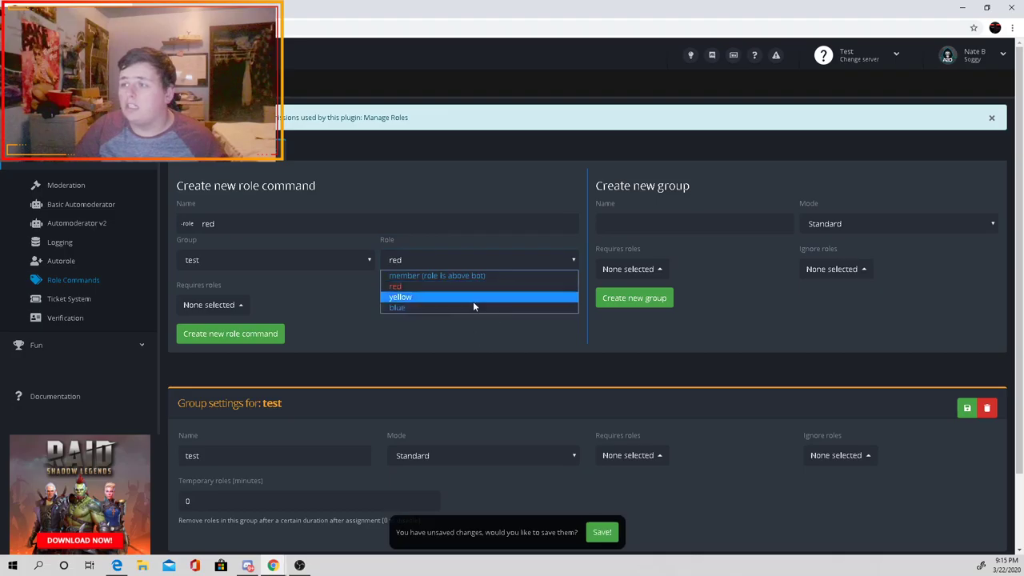
left_click(478, 287)
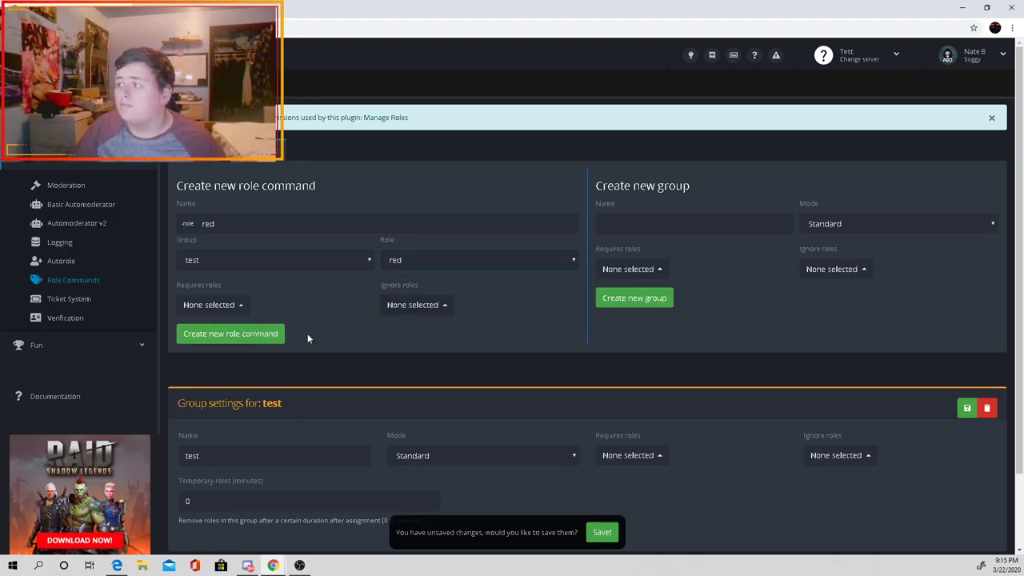
Step: Set the new group's mode to Multiple with minimum 0 and maximum 1
left_click(910, 228)
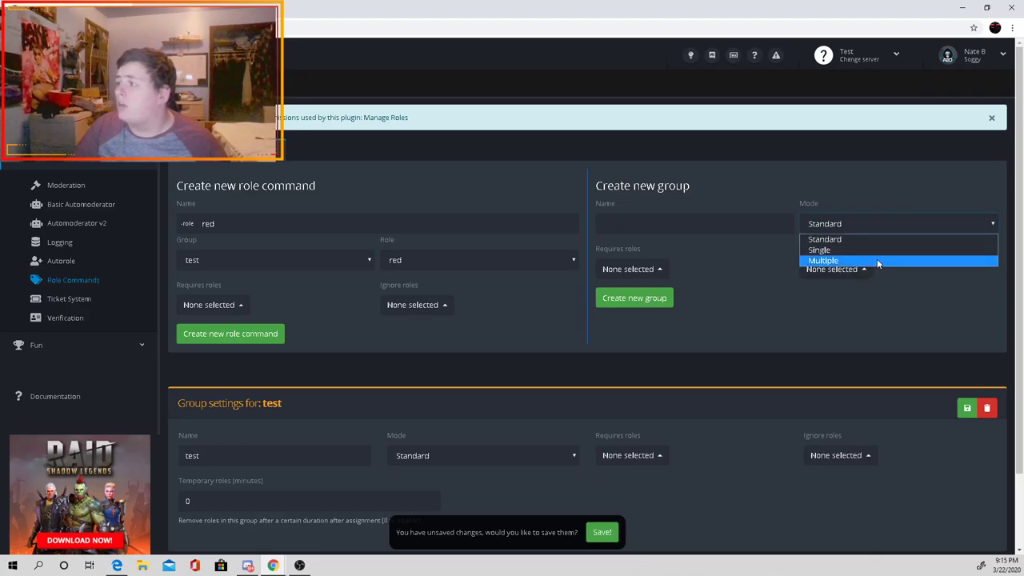
left_click(877, 261)
left_click(711, 311)
type("0")
left_click(886, 316)
type("1")
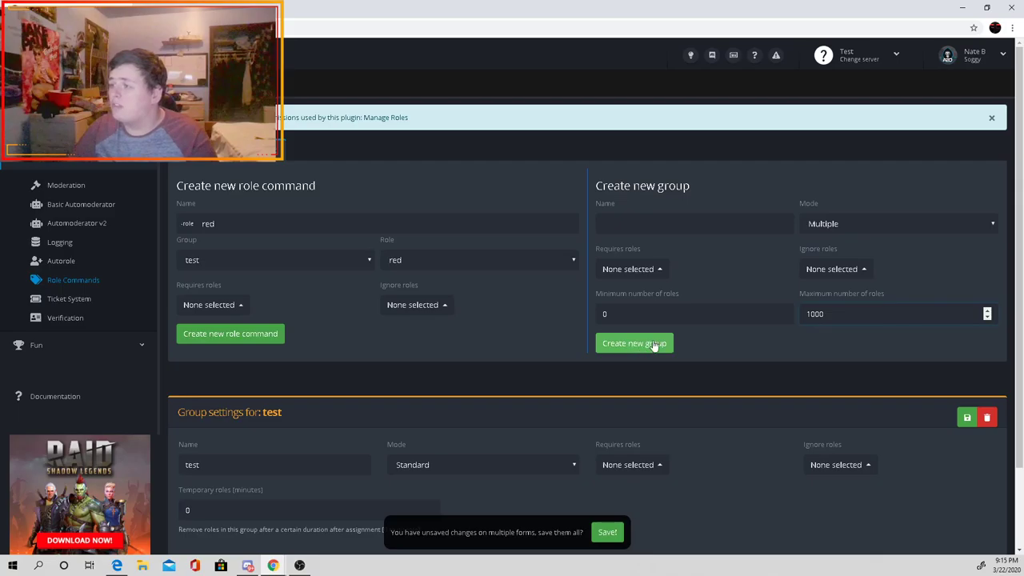
left_click(744, 354)
Step: Switch the test group to Multiple mode with maximum 1000 and save it
scroll(728, 368, "down", 1)
scroll(729, 372, "down", 1)
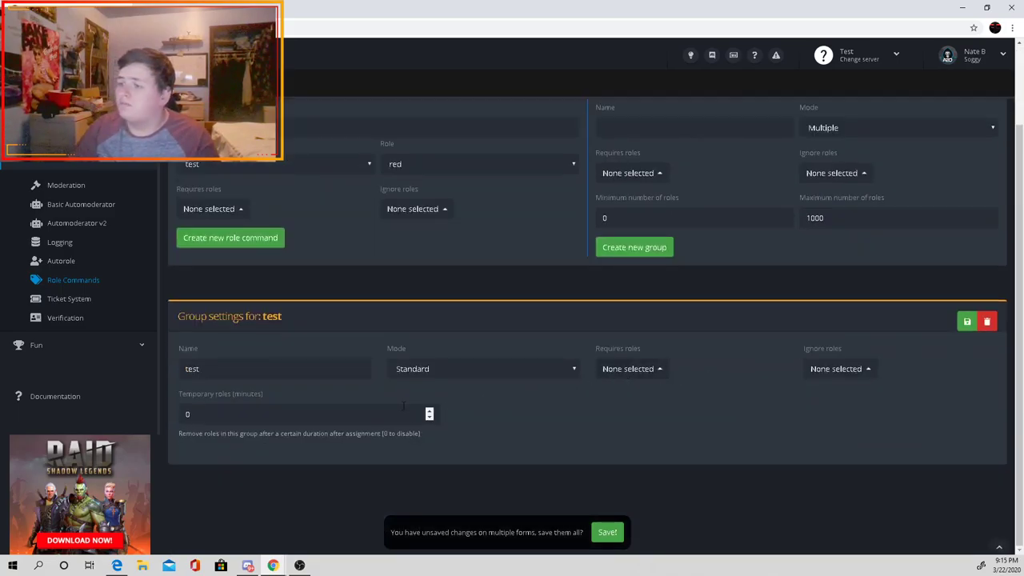
left_click(524, 370)
left_click(480, 406)
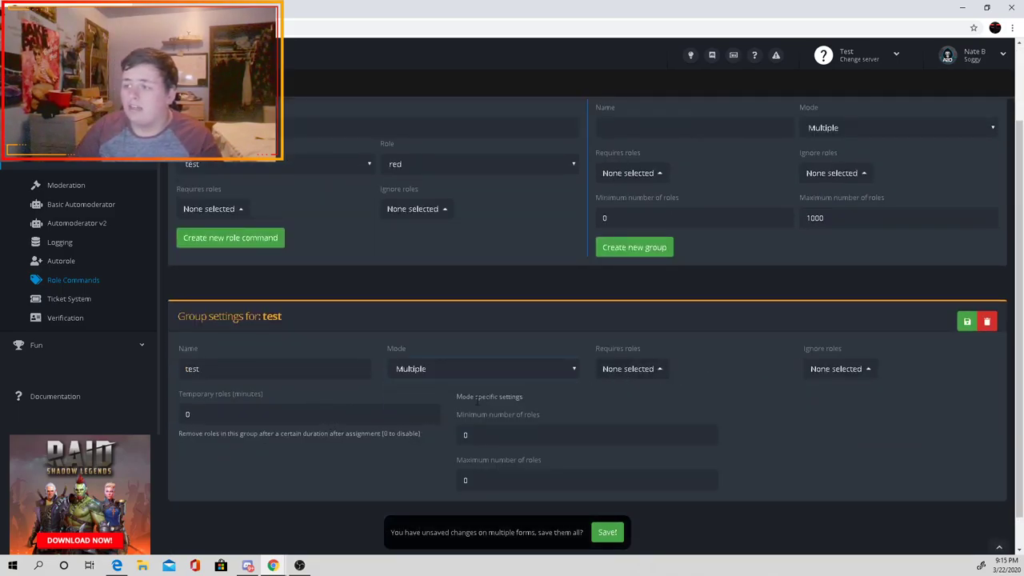
left_click(499, 477)
type("1000")
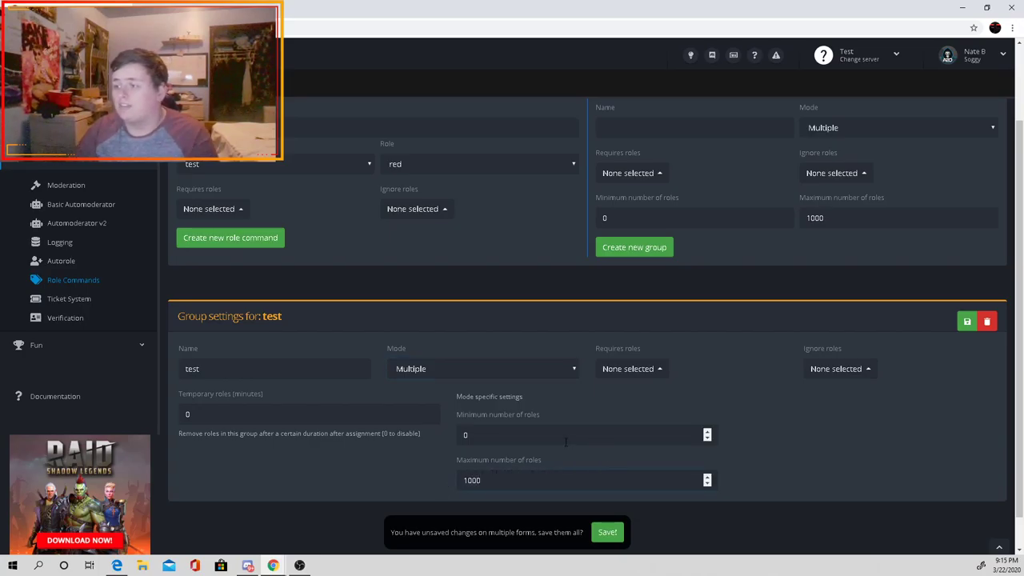
scroll(656, 414, "down", 1)
left_click(606, 531)
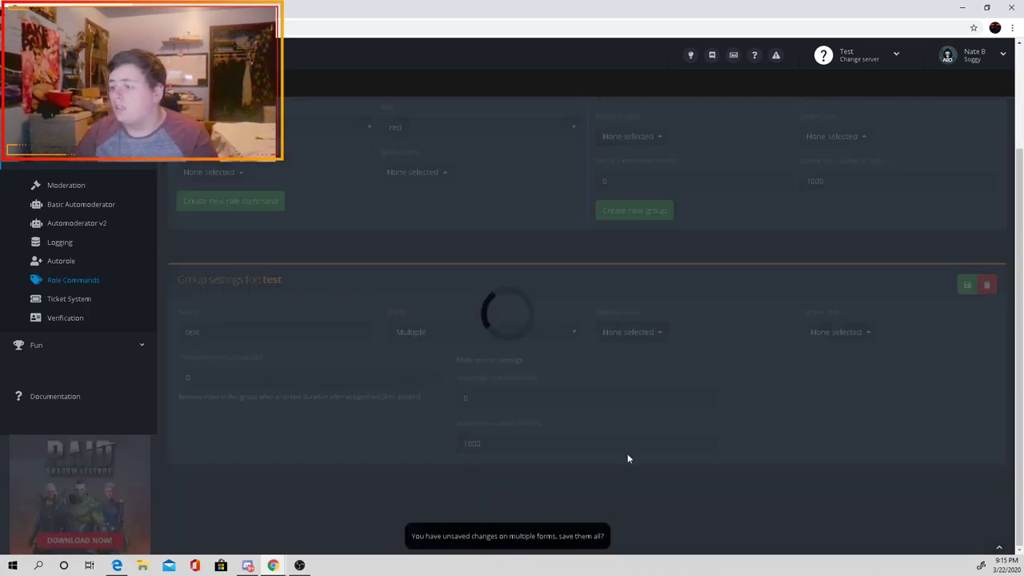
scroll(478, 286, "up", 3)
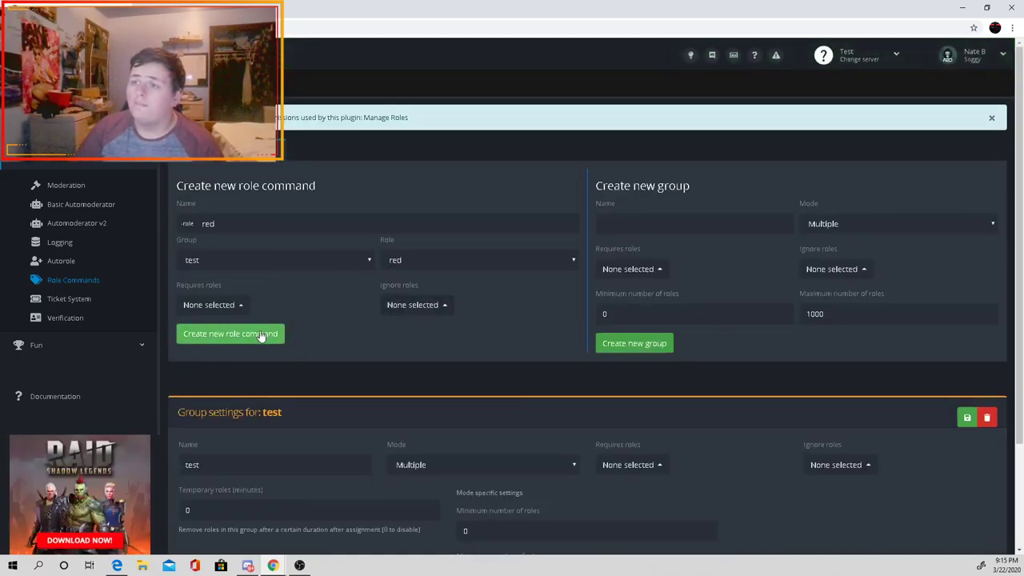
Step: Create the red and yellow role commands in the test group, then return to Discord
left_click(260, 334)
left_click(260, 217)
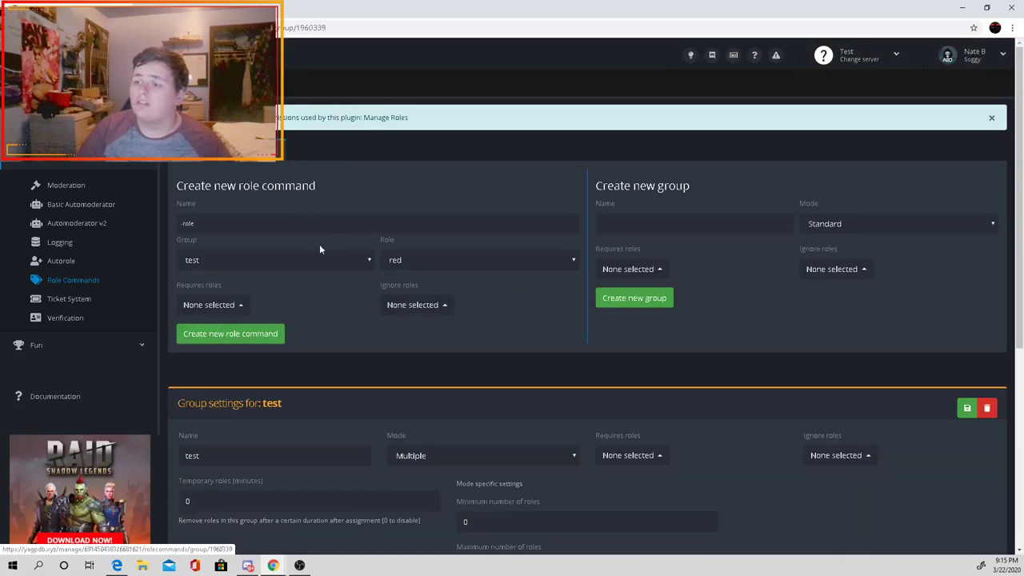
scroll(328, 256, "down", 5)
scroll(264, 334, "up", 2)
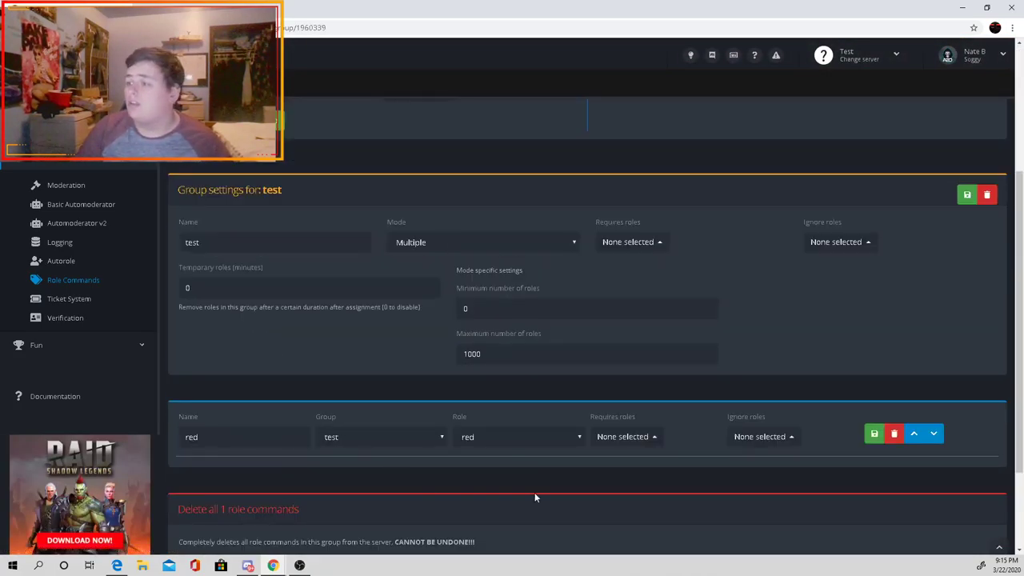
scroll(535, 497, "up", 3)
left_click(247, 171)
type("yellow")
left_click(258, 291)
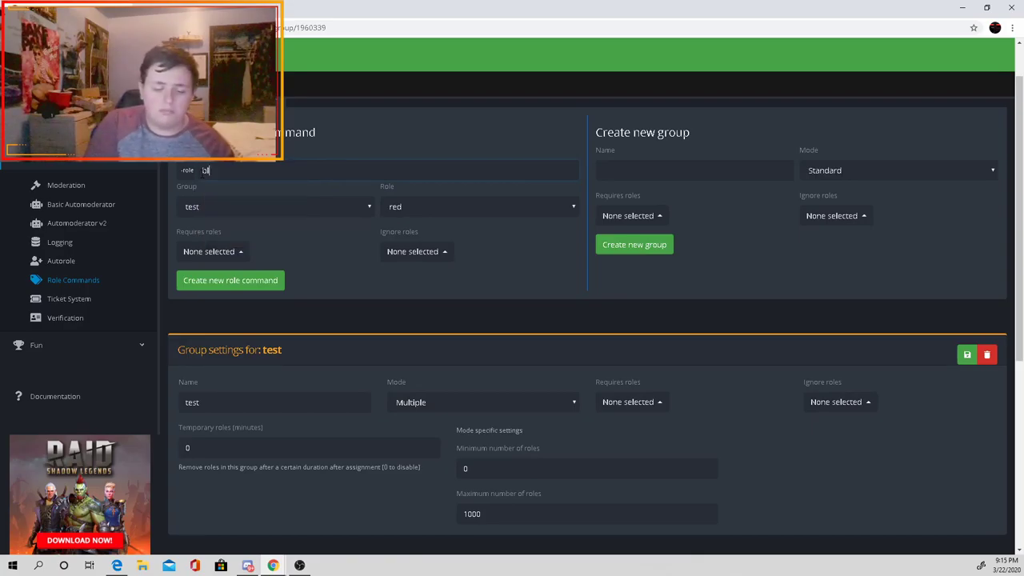
scroll(600, 360, "down", 3)
scroll(600, 360, "down", 1)
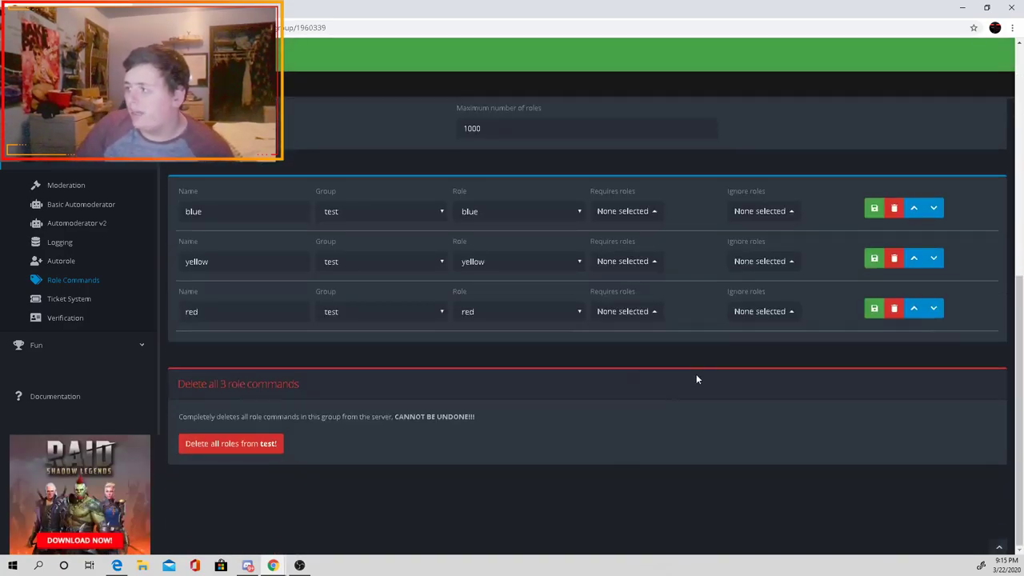
scroll(696, 374, "up", 5)
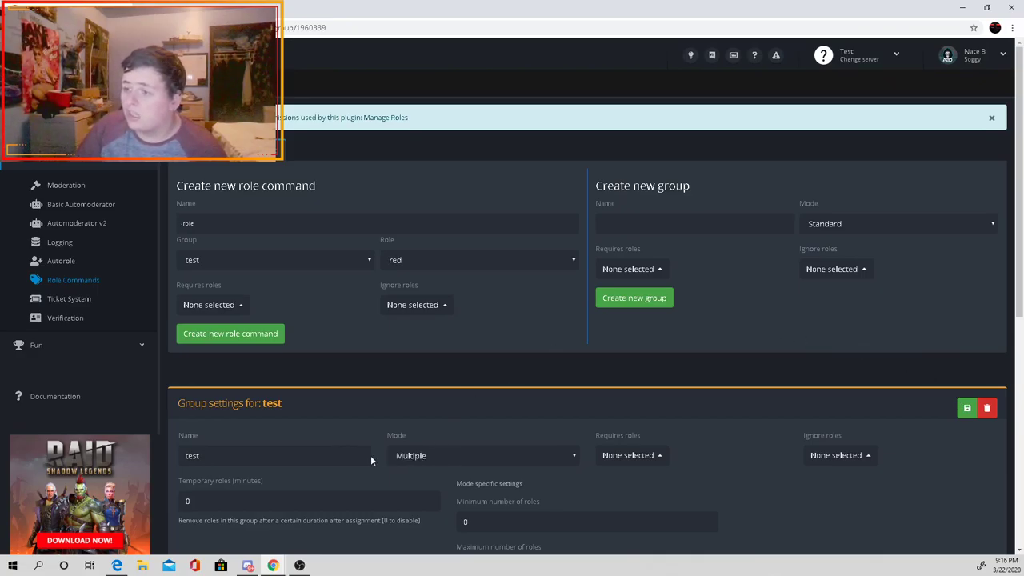
left_click(252, 534)
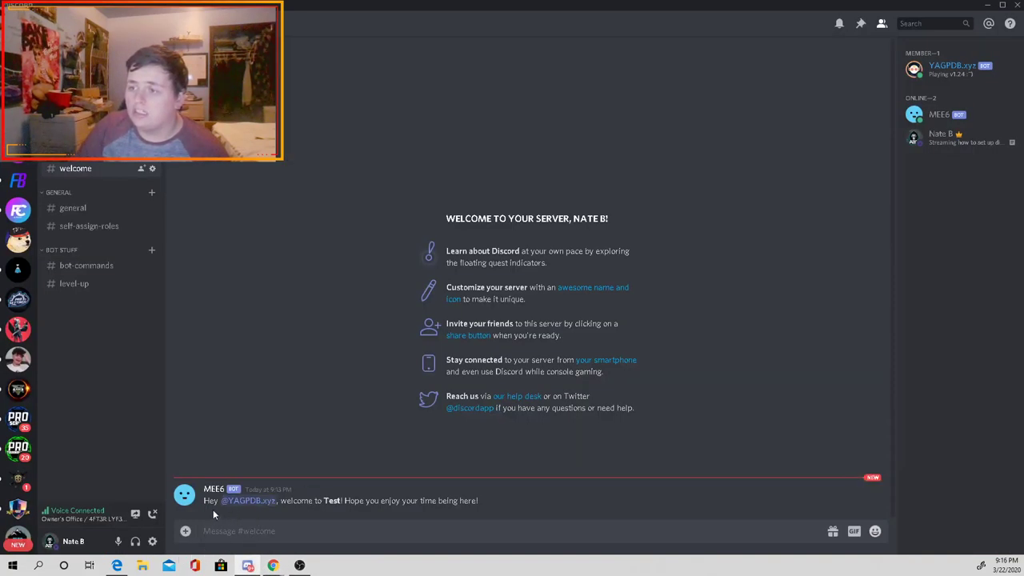
Step: Send -role in #bot-commands to list the test group's roles
left_click(90, 265)
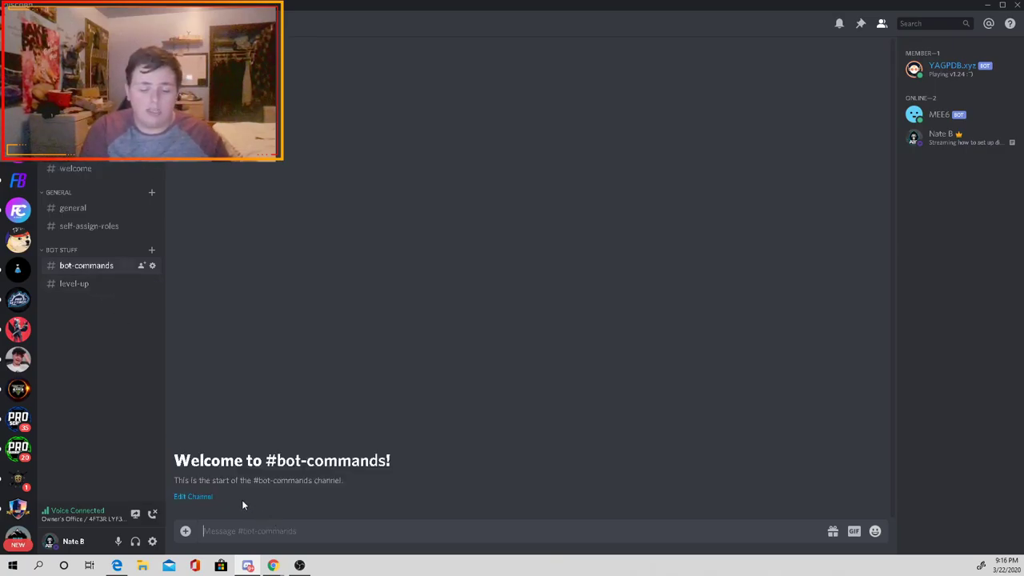
type("-role")
key("Return")
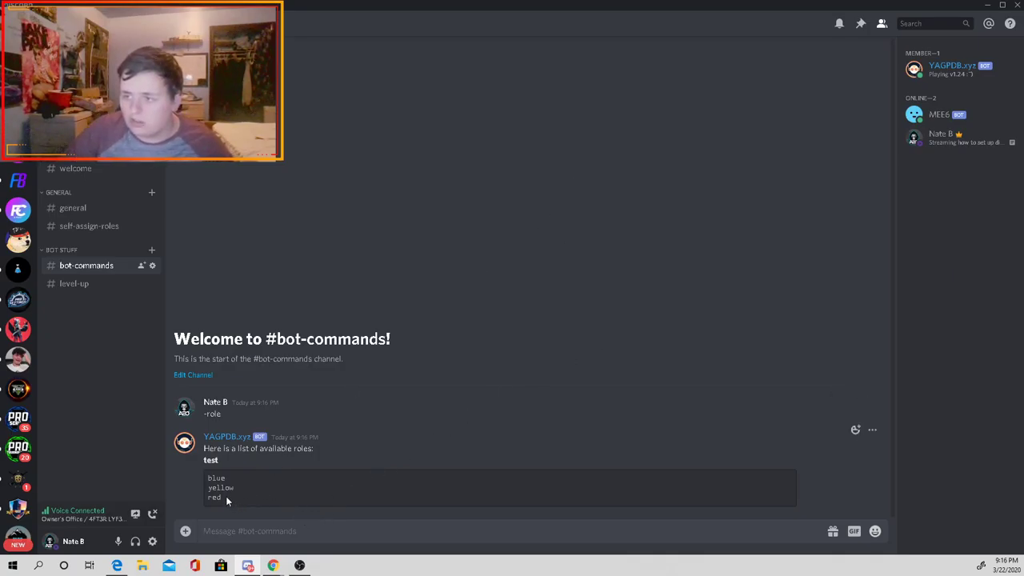
Step: Type an unfinished -rolemen command, then clear it without sending
left_click(226, 497)
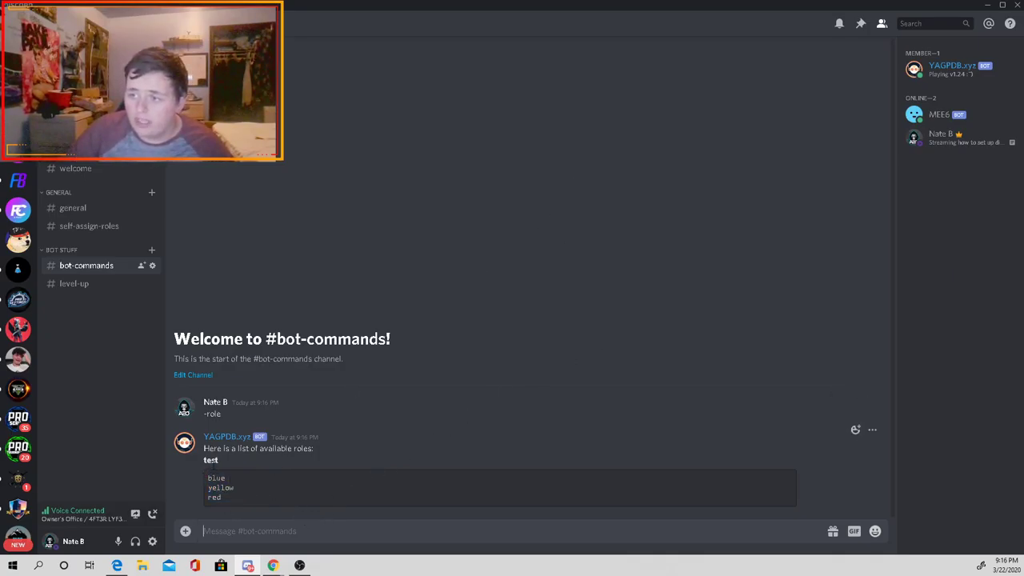
left_click(254, 535)
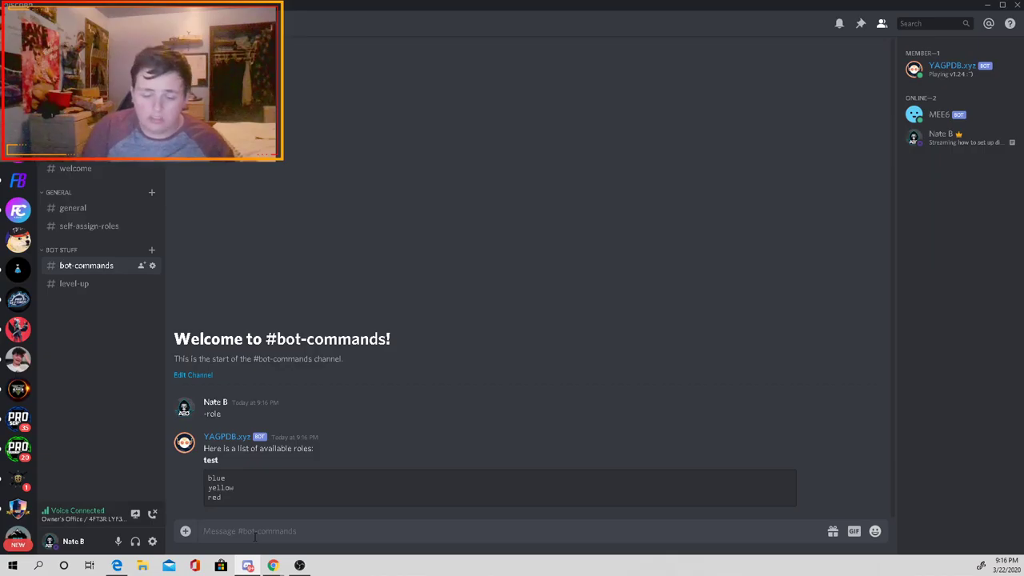
type("-rolemen")
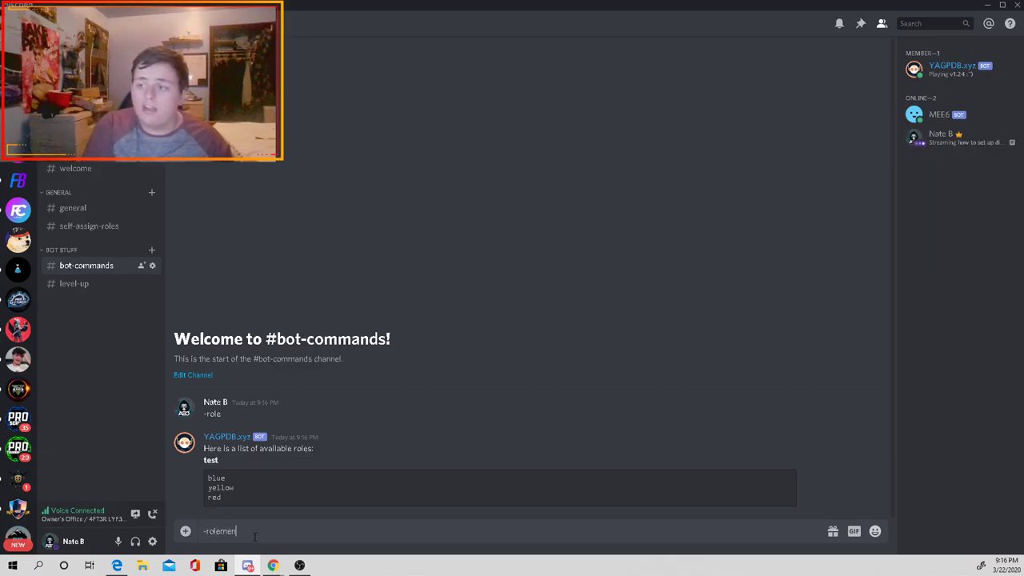
key("BackSpace")
key("BackSpace")
key("BackSpace")
key("BackSpace")
key("BackSpace")
key("BackSpace")
key("BackSpace")
key("BackSpace")
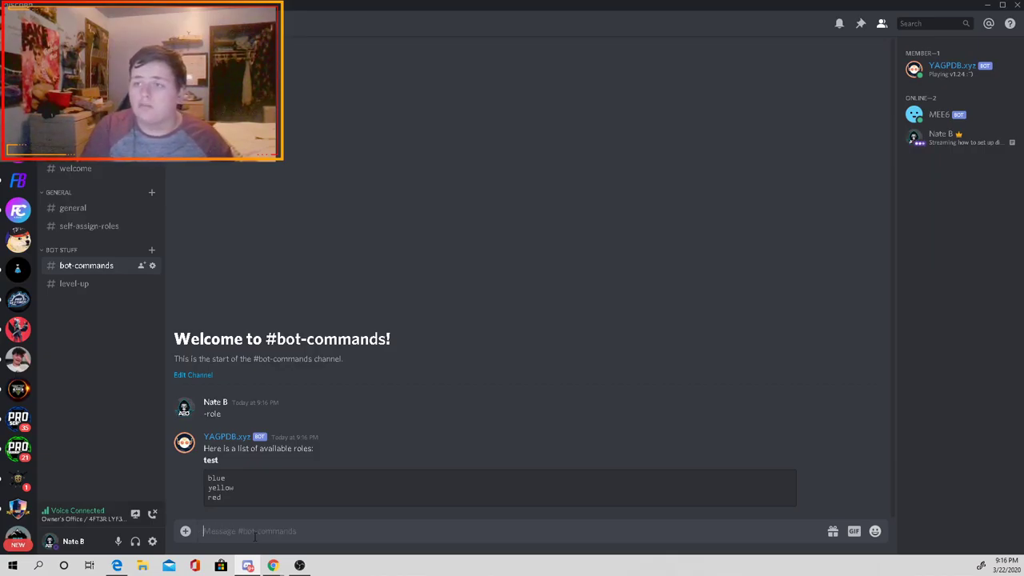
Step: In #self-assign-roles, send -role and then -rolemenu create test
left_click(90, 229)
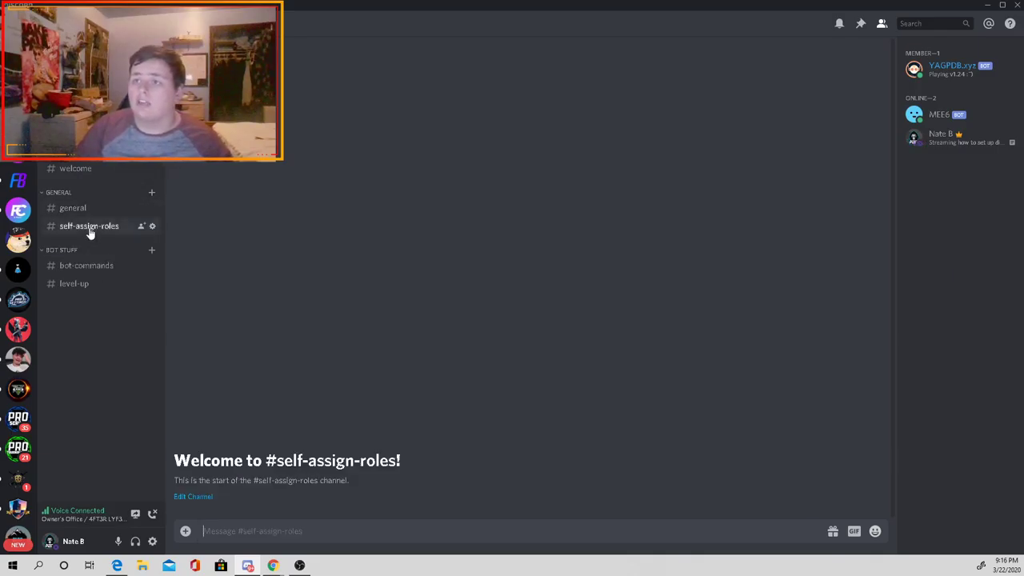
type("-")
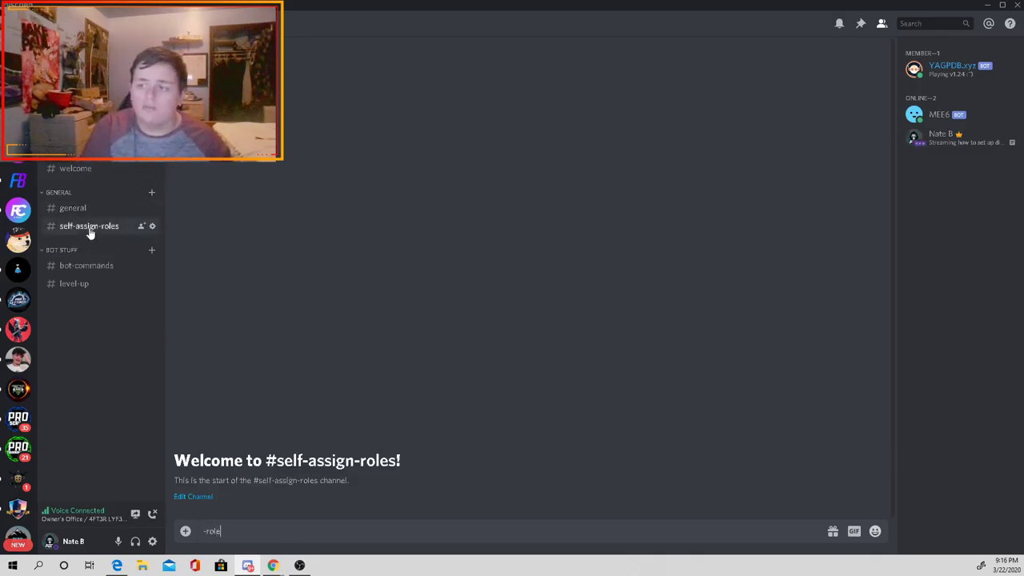
type("role")
key("Return")
type("-")
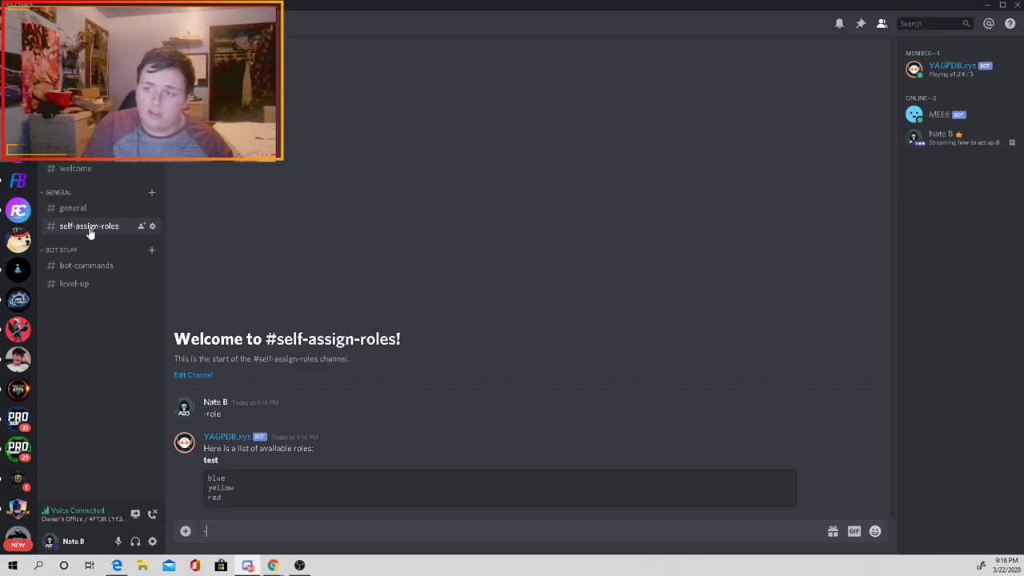
type("rolemenu")
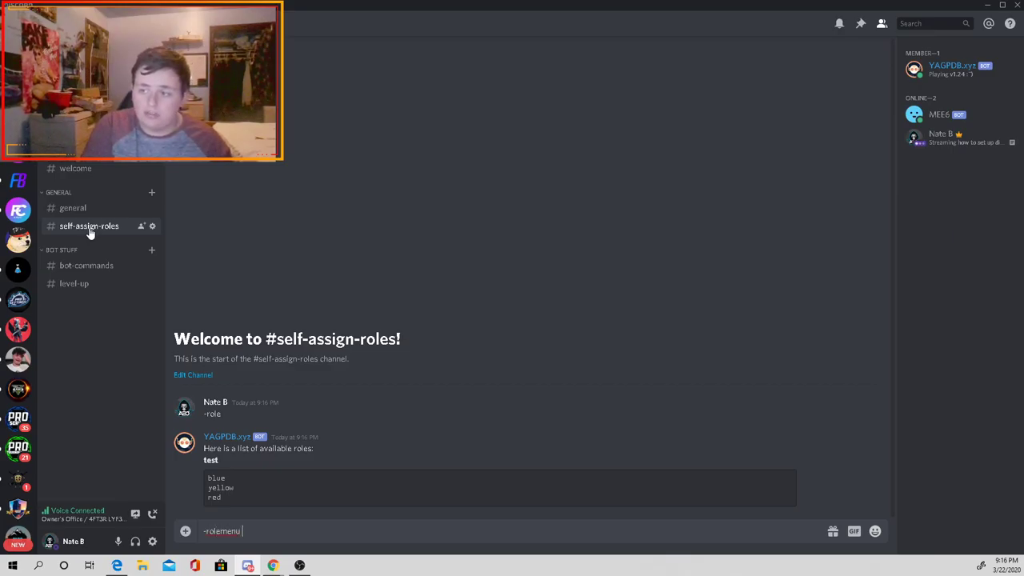
type(" create")
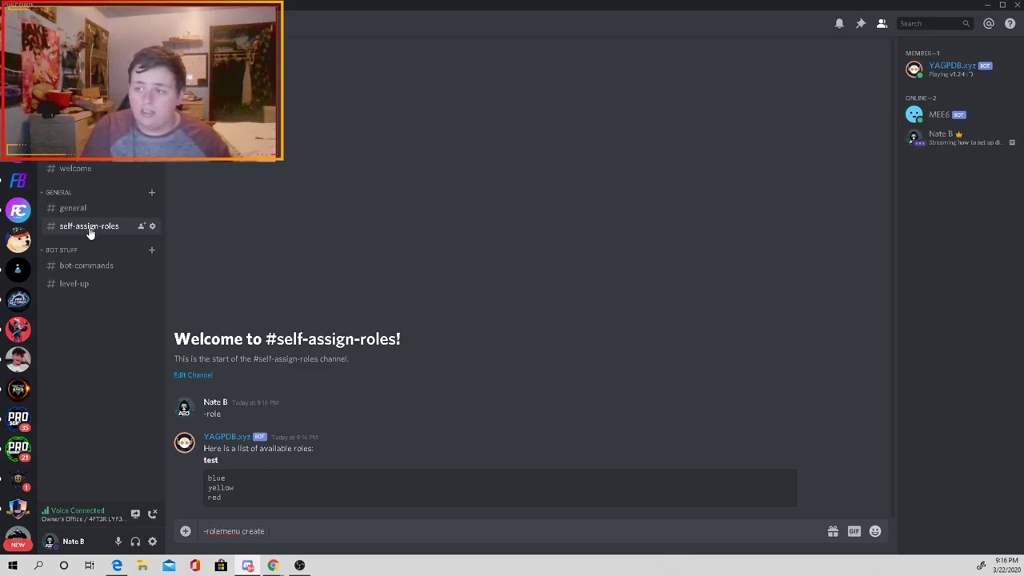
type(" test")
key("Return")
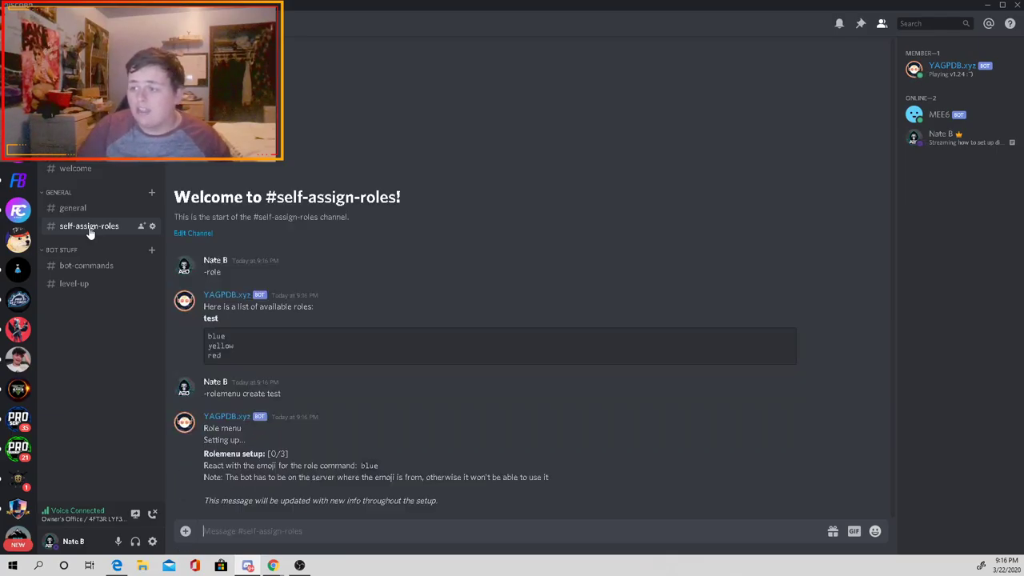
Step: React to the setup message with blue, yellow and red square emojis for each role
left_click(855, 441)
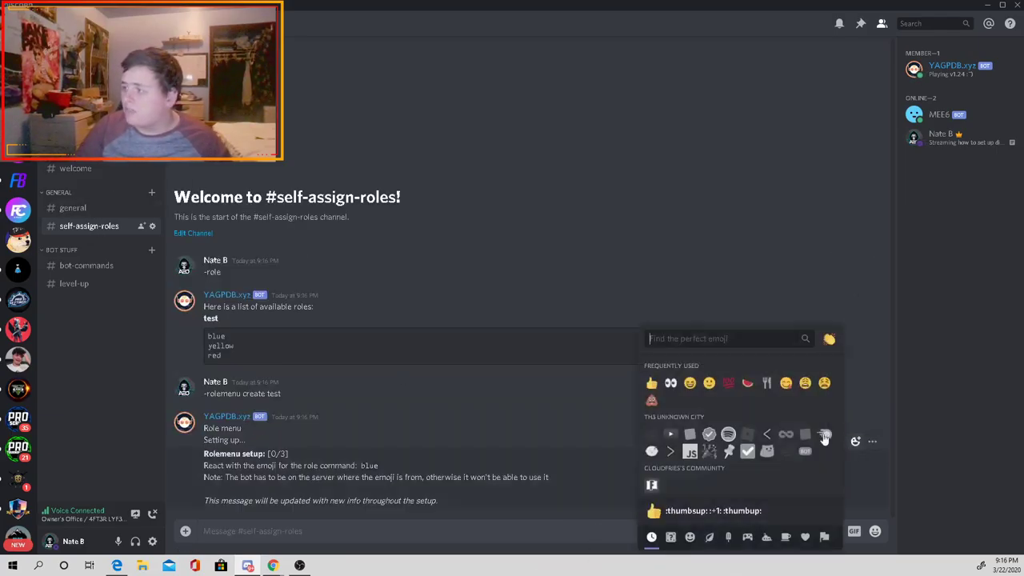
type("blue")
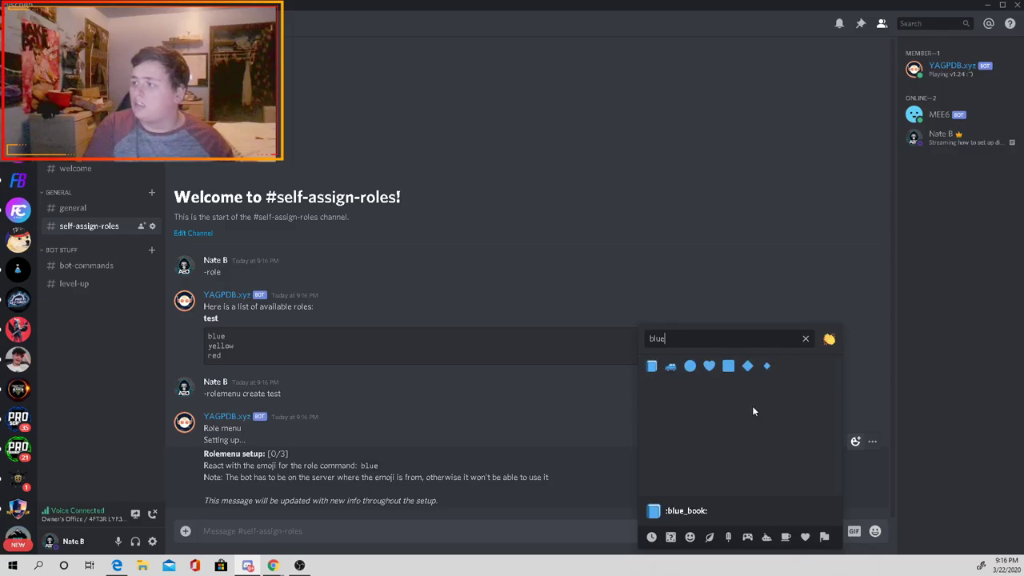
left_click(727, 365)
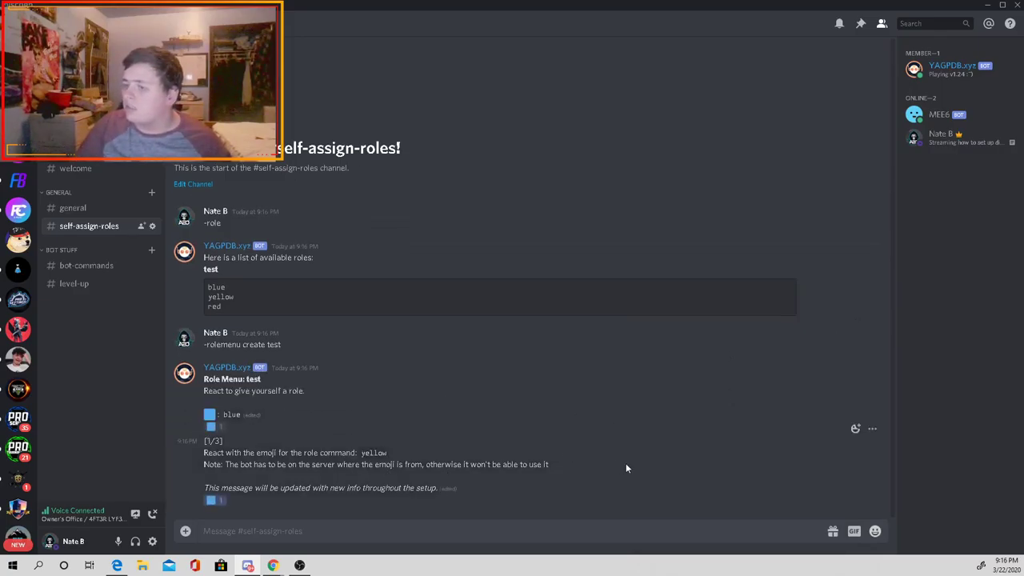
left_click(855, 429)
type("yellow")
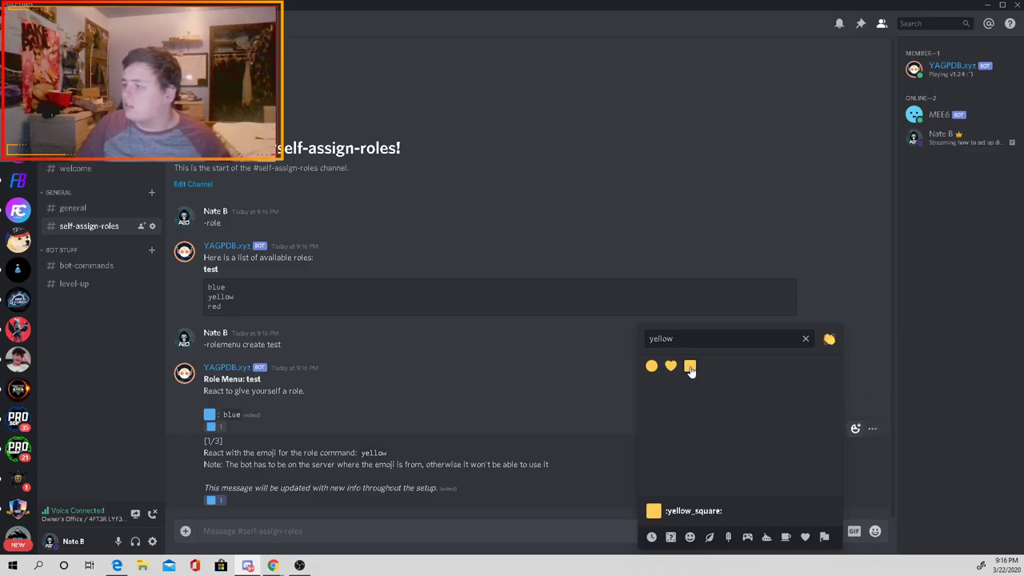
left_click(690, 366)
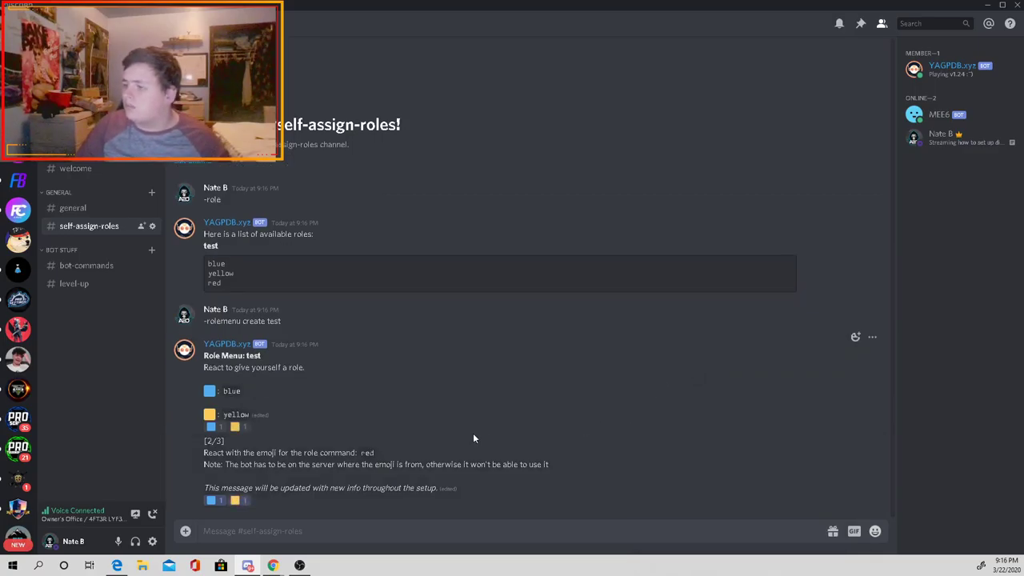
left_click(855, 428)
type("red")
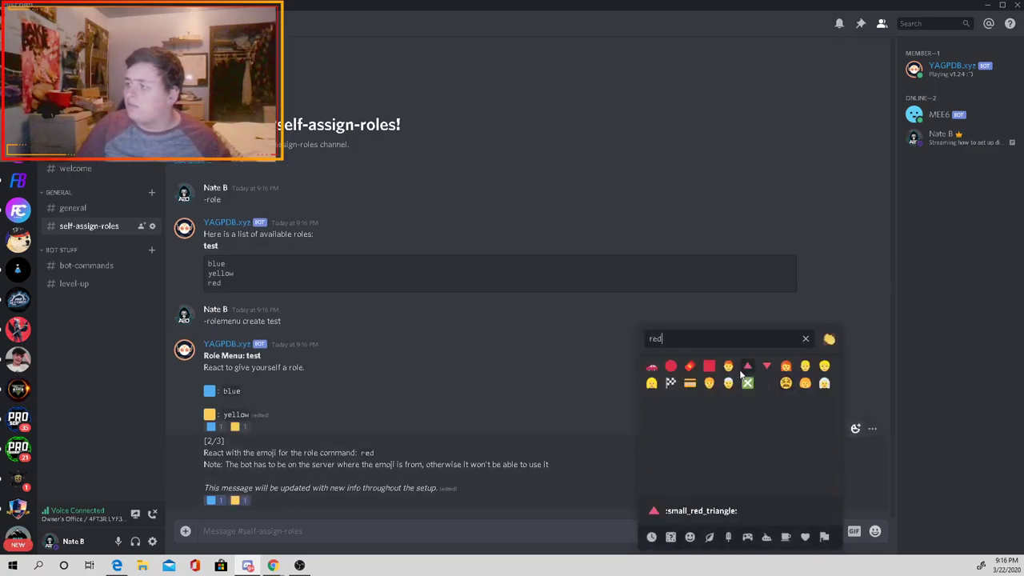
key("Return")
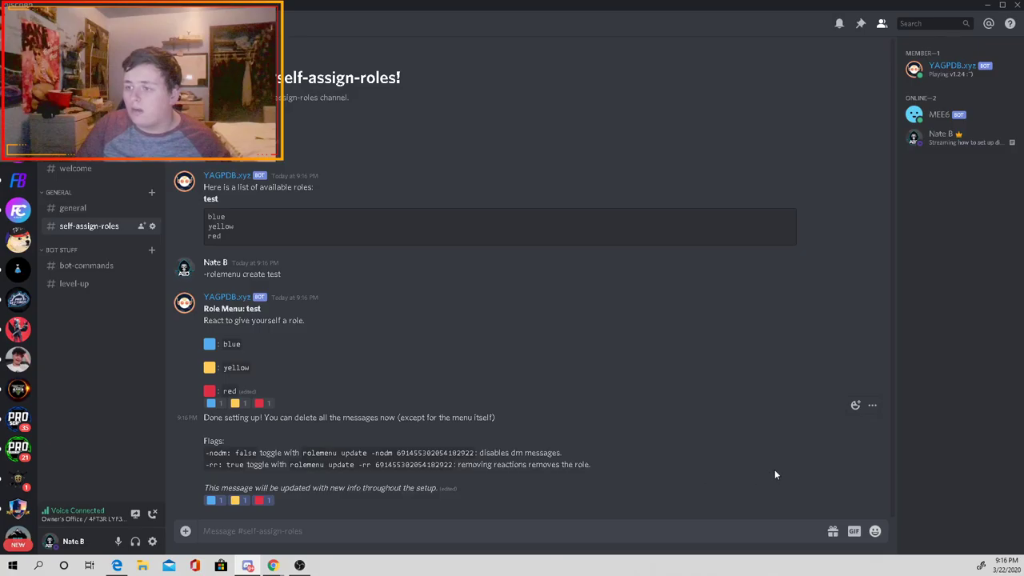
Step: Delete the 'Done setting up' message, keeping the role menu message
left_click(872, 405)
left_click(811, 483)
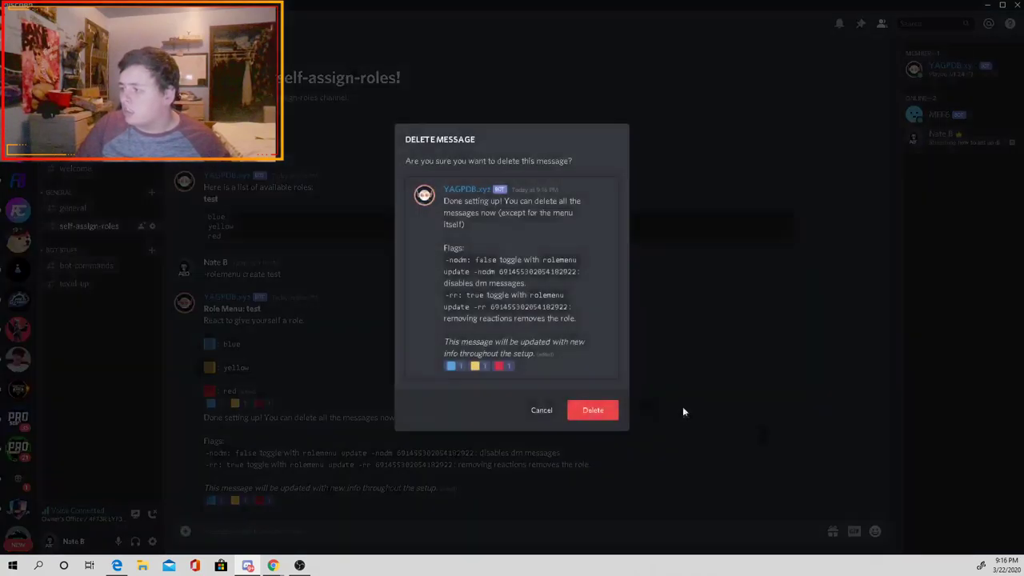
left_click(592, 413)
left_click(871, 391)
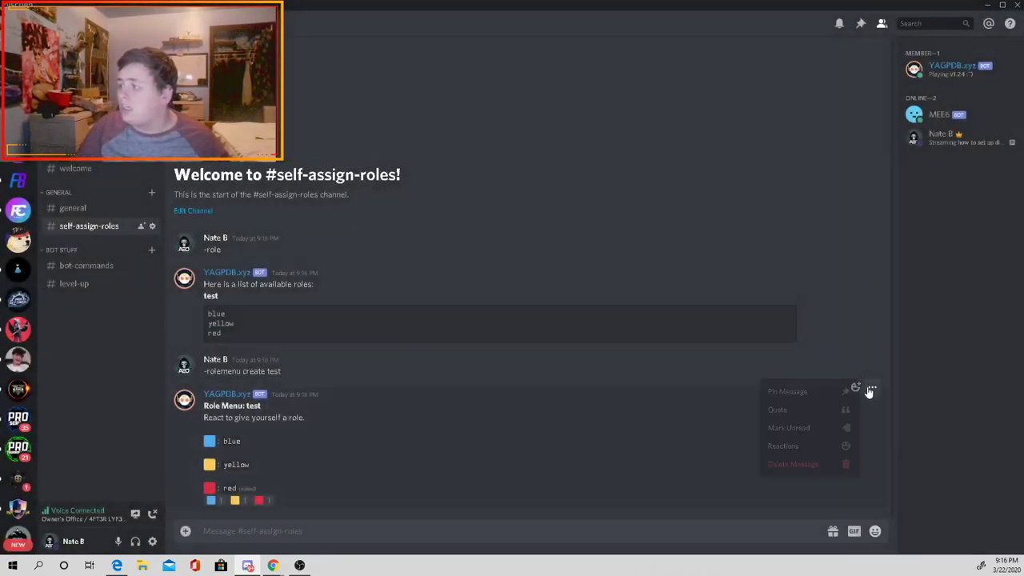
left_click(796, 467)
left_click(539, 432)
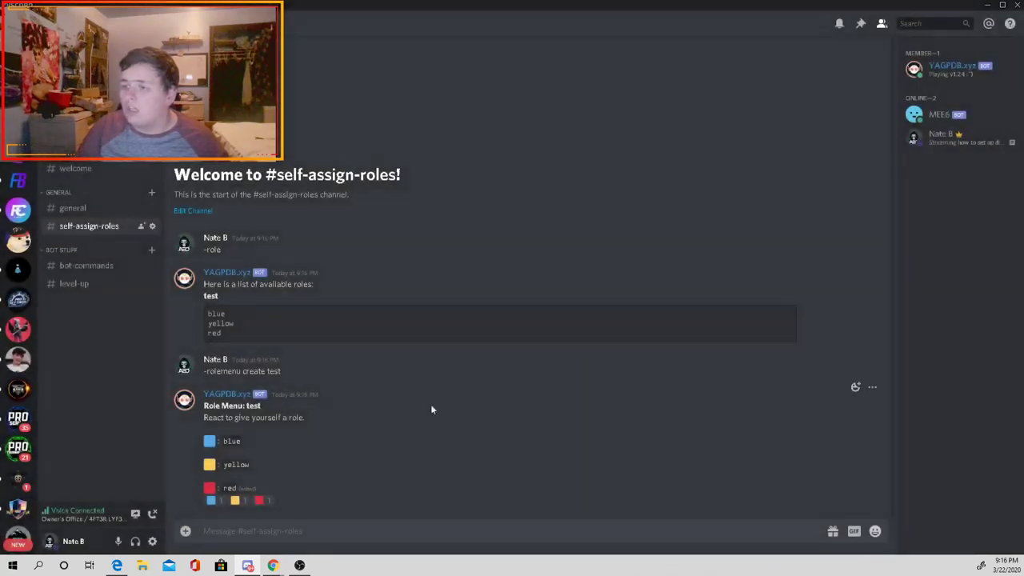
left_click(872, 352)
left_click(810, 431)
left_click(563, 330)
Step: Delete the -rolemenu create test command, the bot's roles list and the -role message
left_click(871, 353)
left_click(811, 427)
left_click(611, 335)
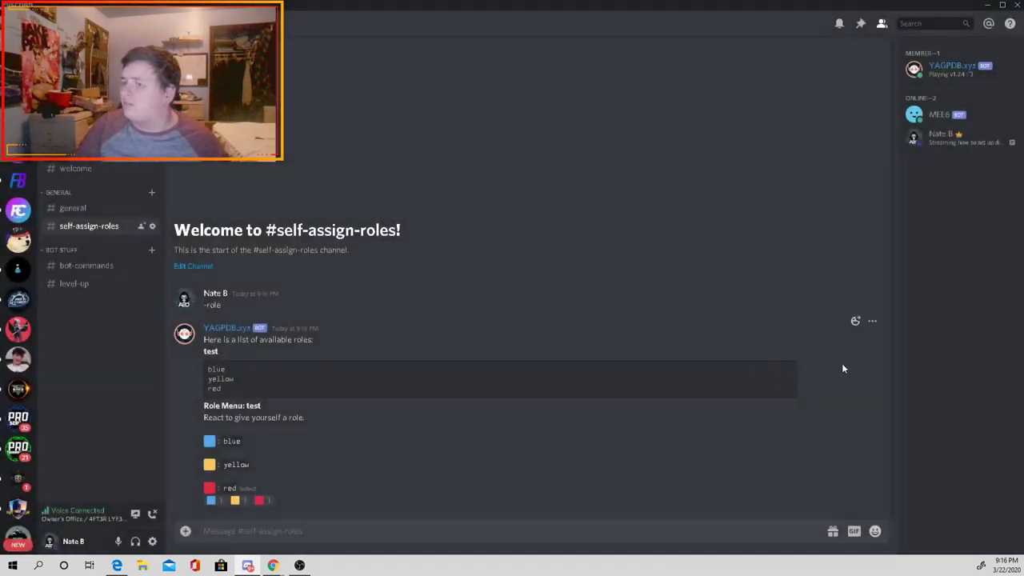
left_click(874, 324)
left_click(798, 380)
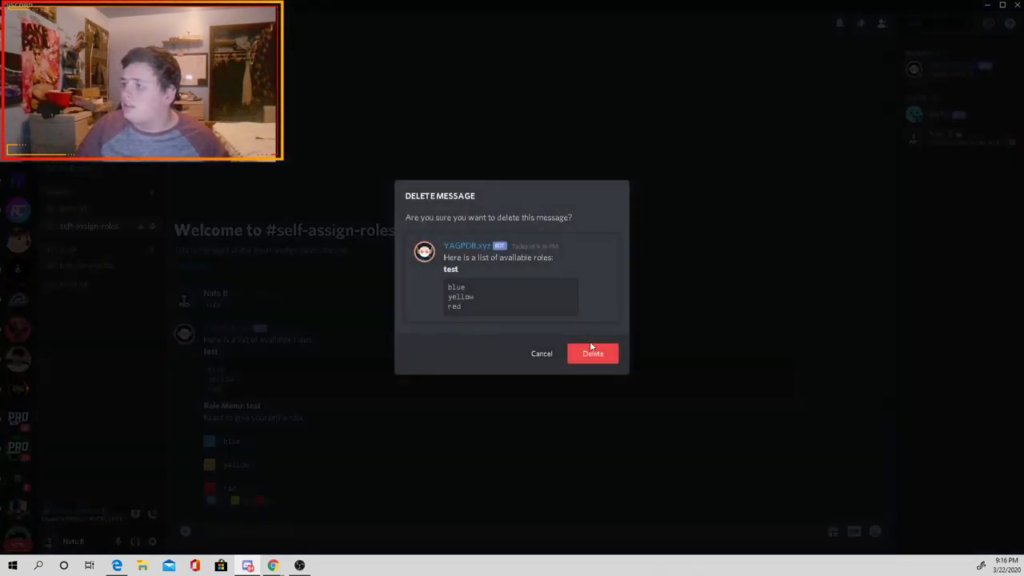
left_click(593, 352)
left_click(874, 352)
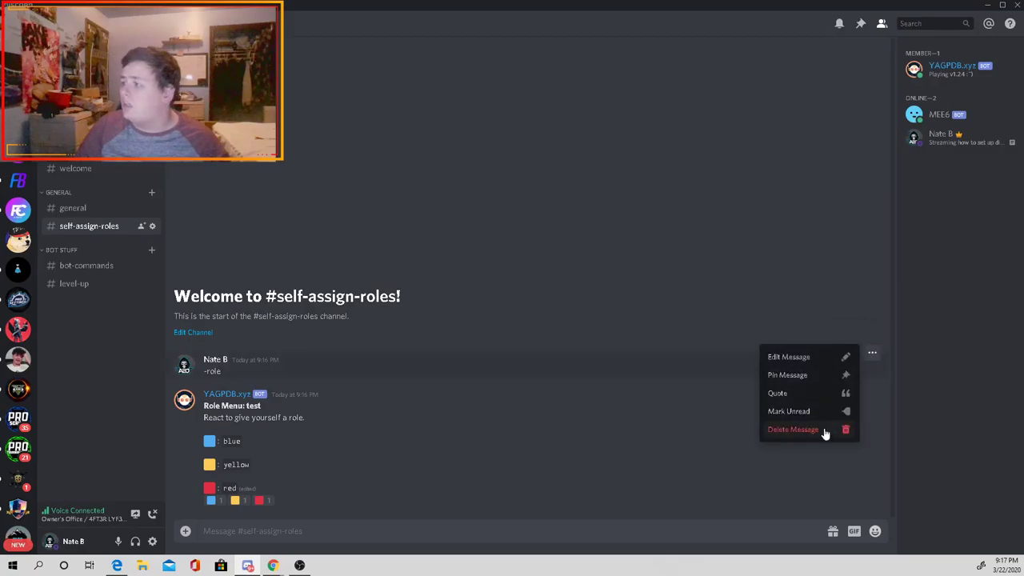
left_click(811, 427)
left_click(592, 328)
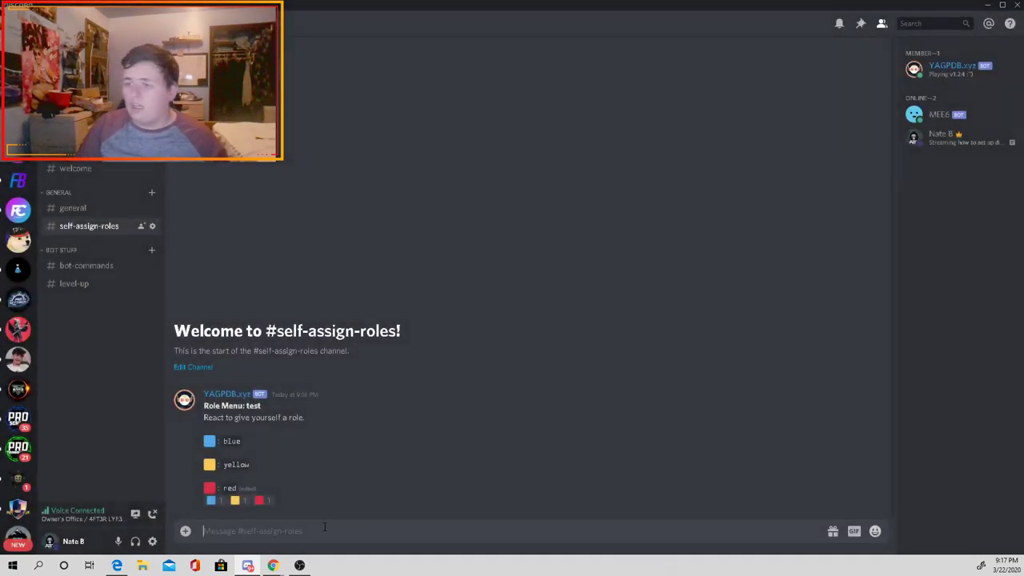
type("@everyo")
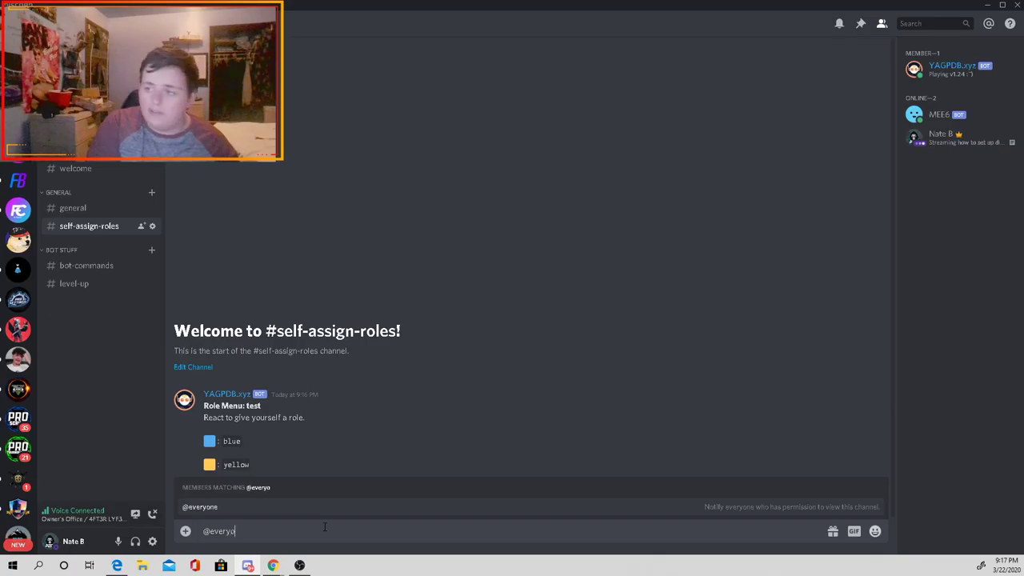
key("Tab")
type("react ")
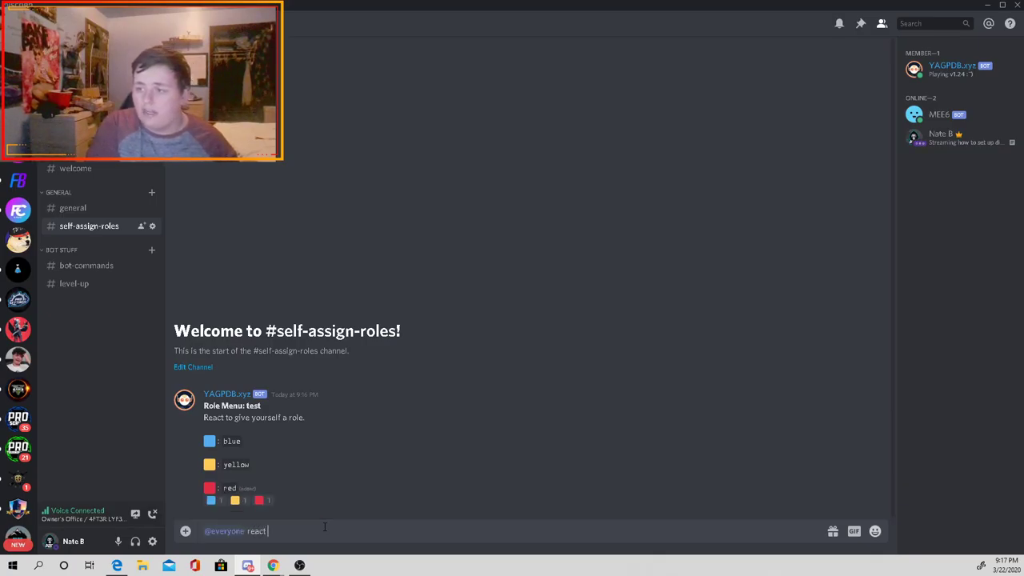
type("to recieve roles")
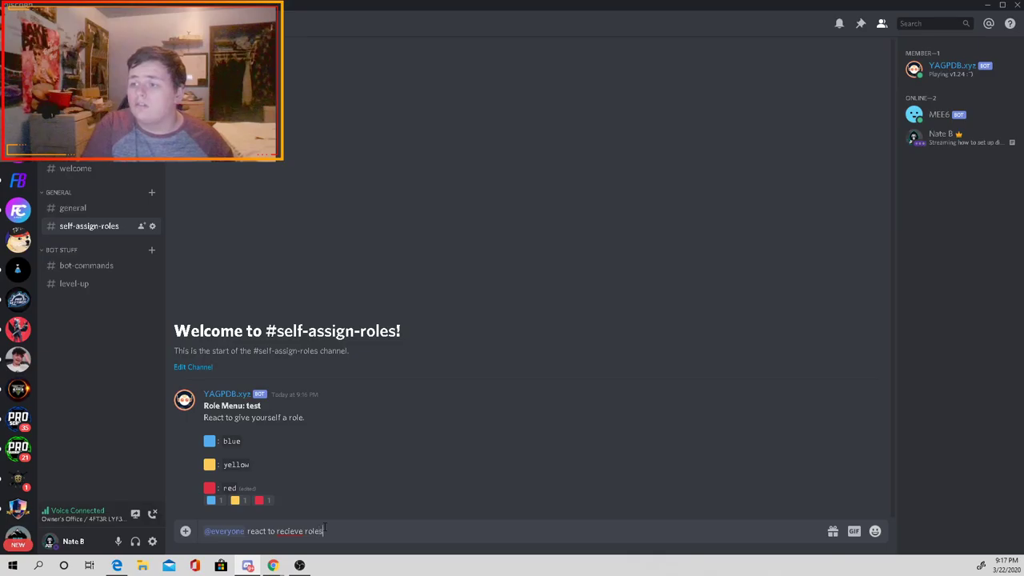
key("Return")
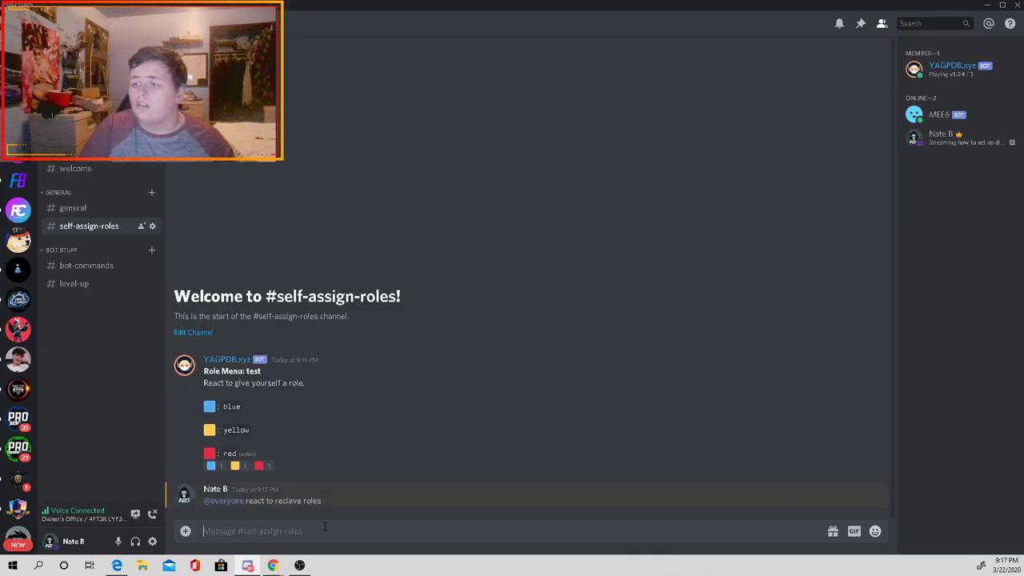
Step: Test the blue, yellow and red reactions, checking your profile as roles are added and removed
left_click(215, 466)
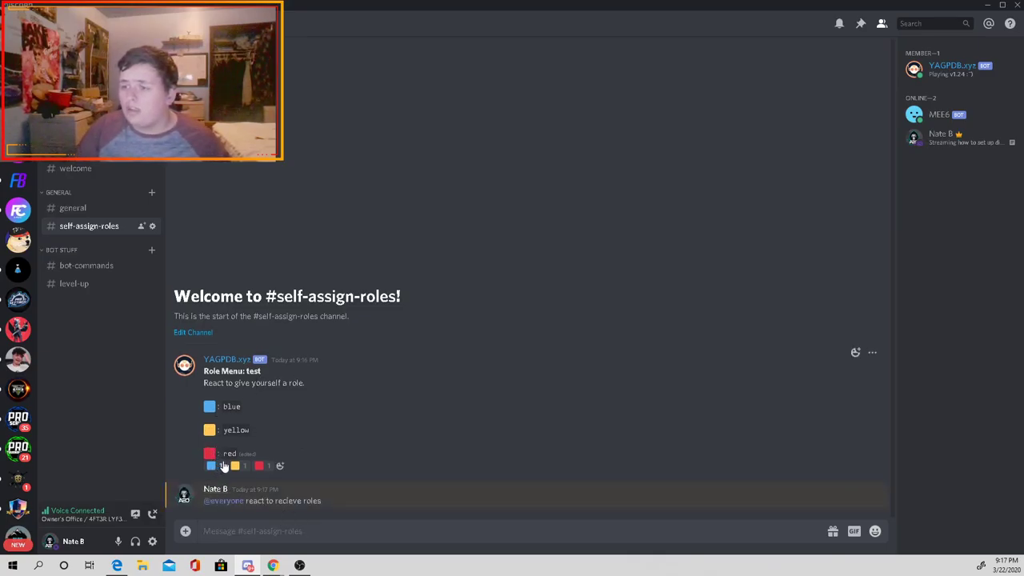
left_click(239, 465)
left_click(264, 465)
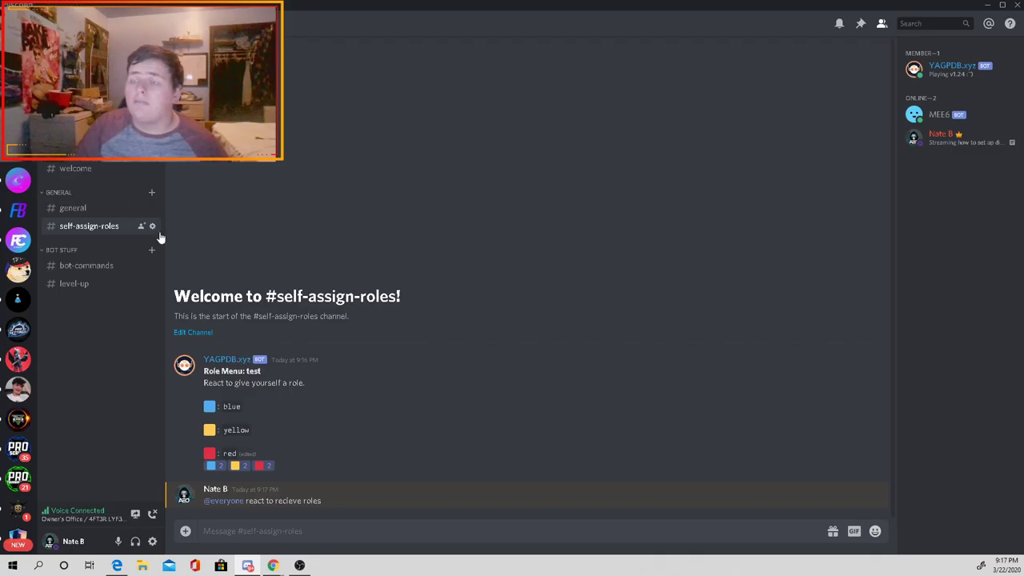
left_click(990, 141)
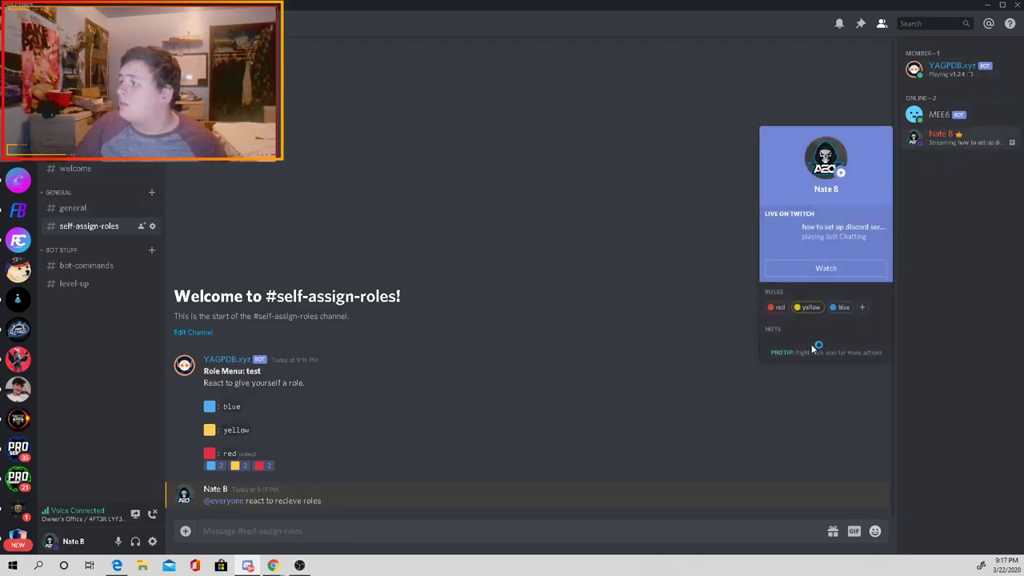
left_click(272, 471)
left_click(240, 467)
left_click(213, 466)
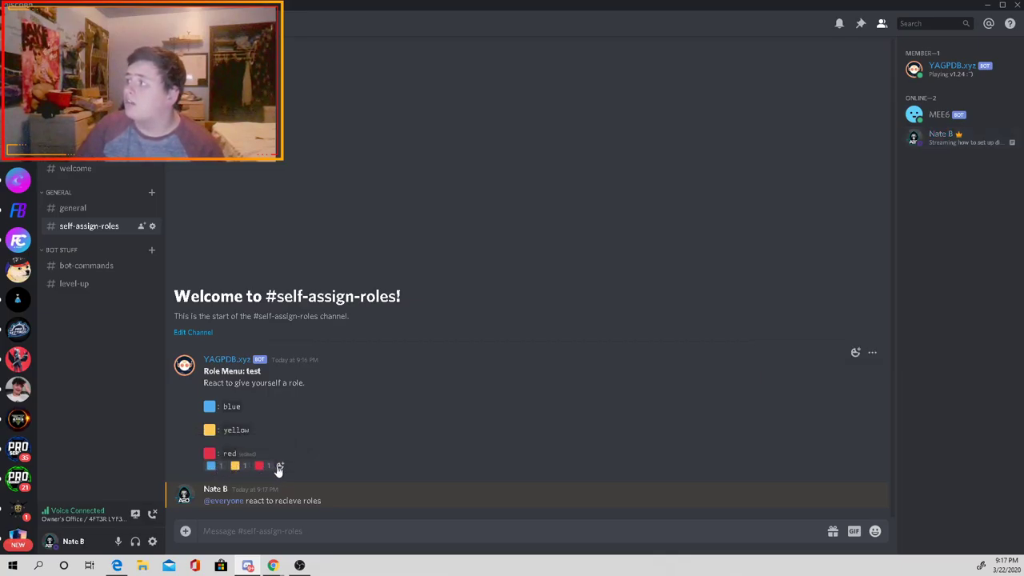
left_click(945, 141)
key("Escape")
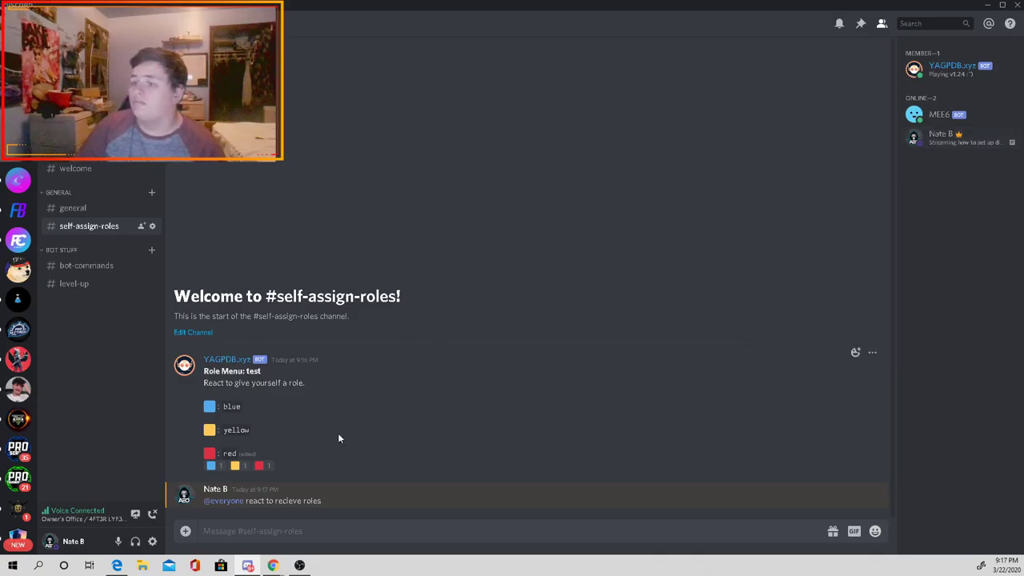
left_click(260, 465)
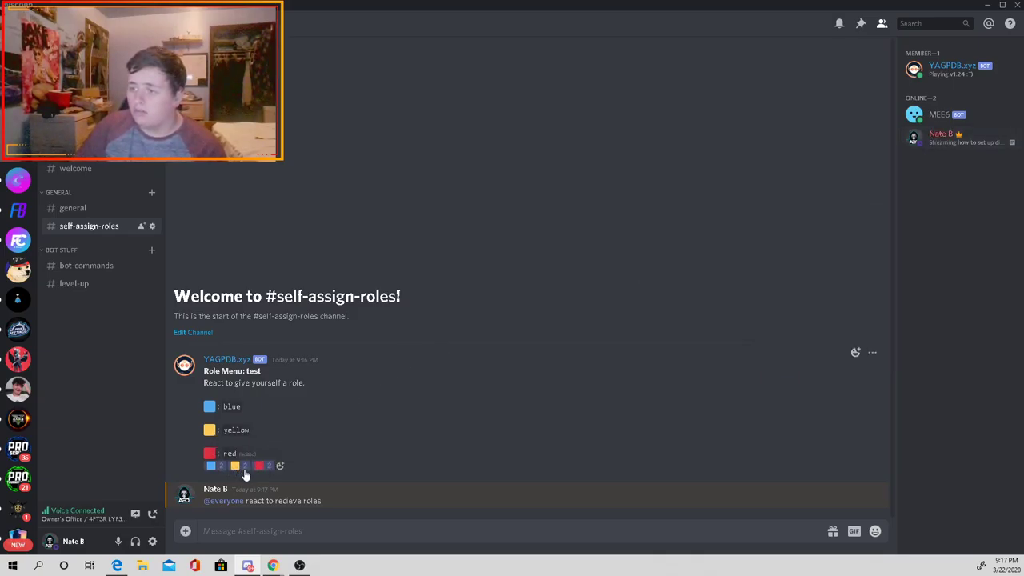
left_click(264, 467)
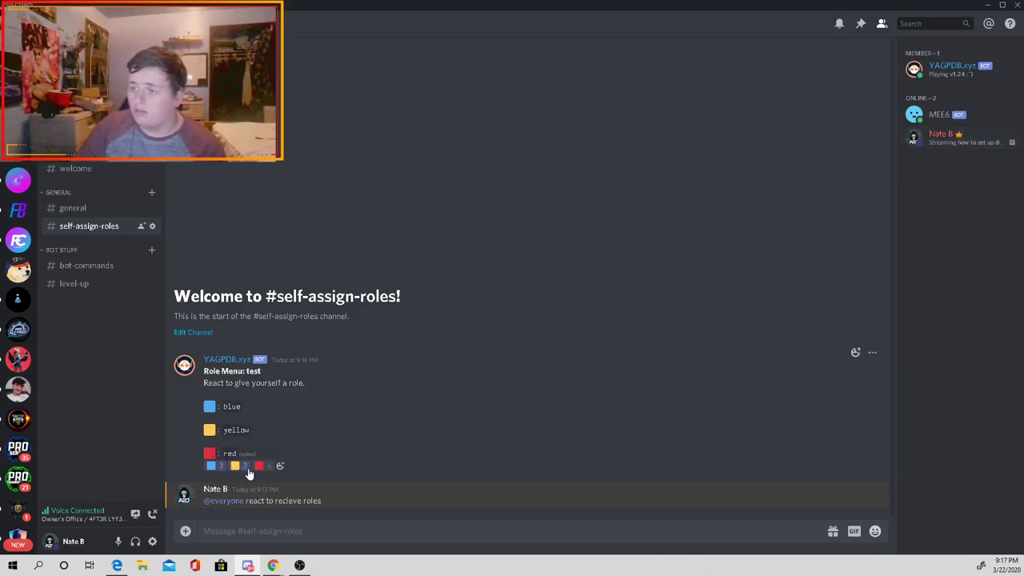
Step: Delete the YAGPDB role menu message
left_click(872, 352)
left_click(800, 429)
left_click(587, 373)
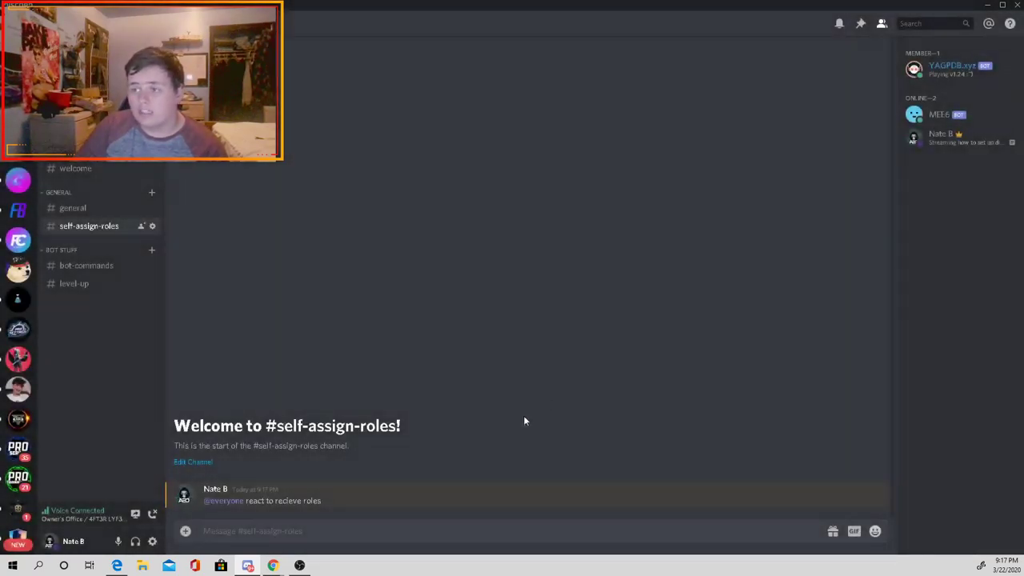
Step: Send '-rolemenu create test -nodm -rr' to start a new role menu
type("-c")
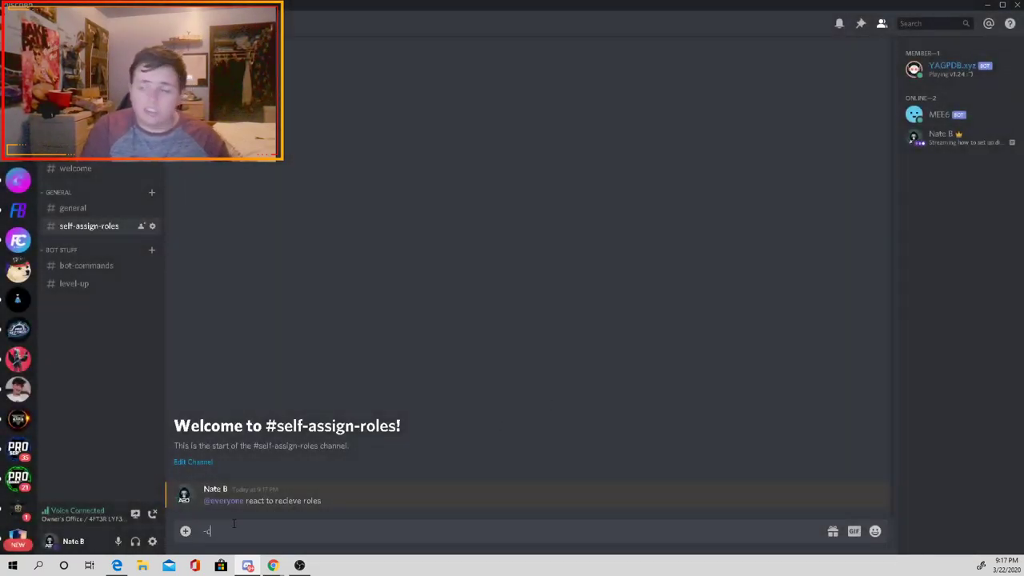
key("BackSpace")
type("rolemenu create")
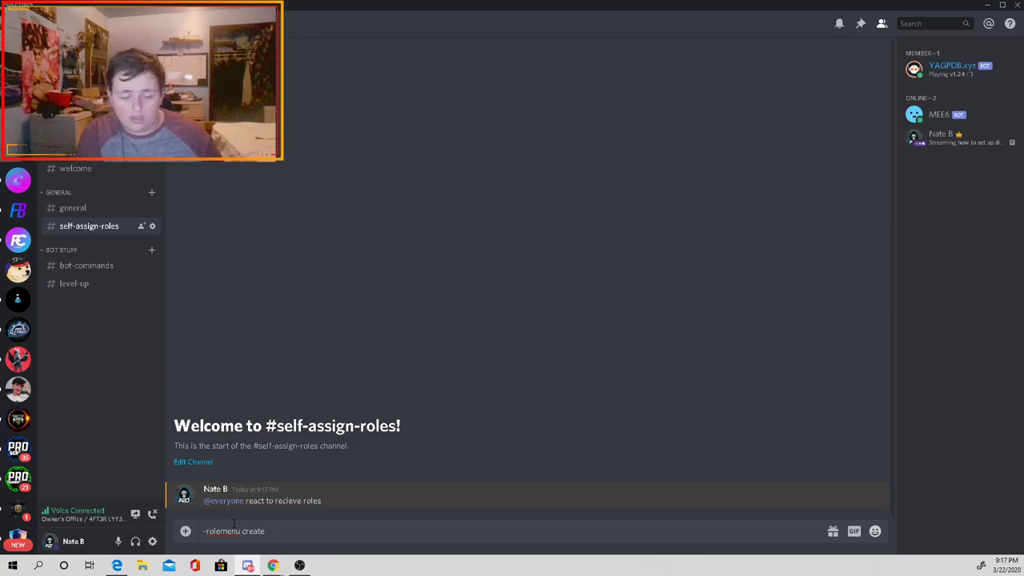
type("st -no")
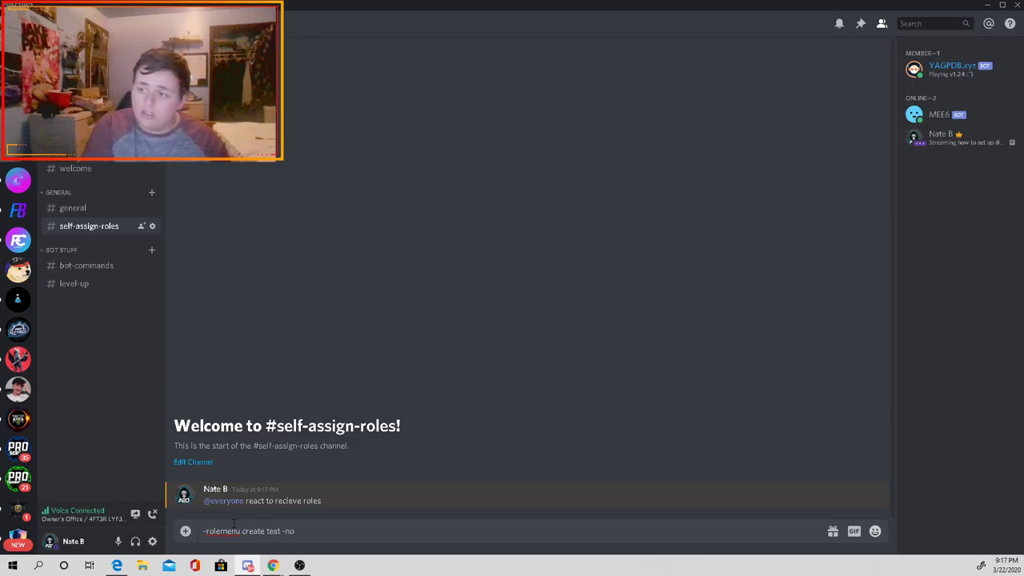
type("dm 0-")
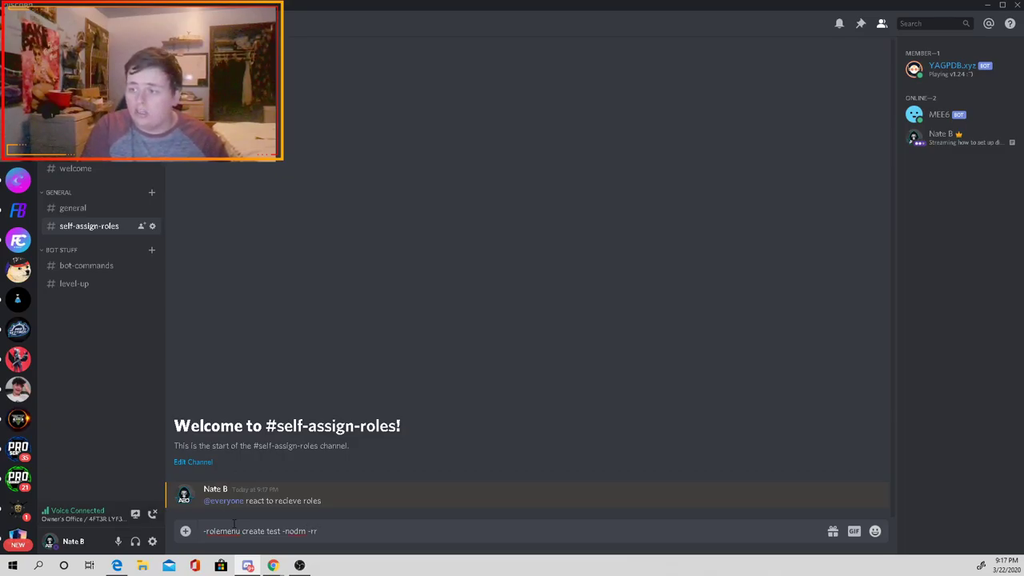
type("r")
key("Return")
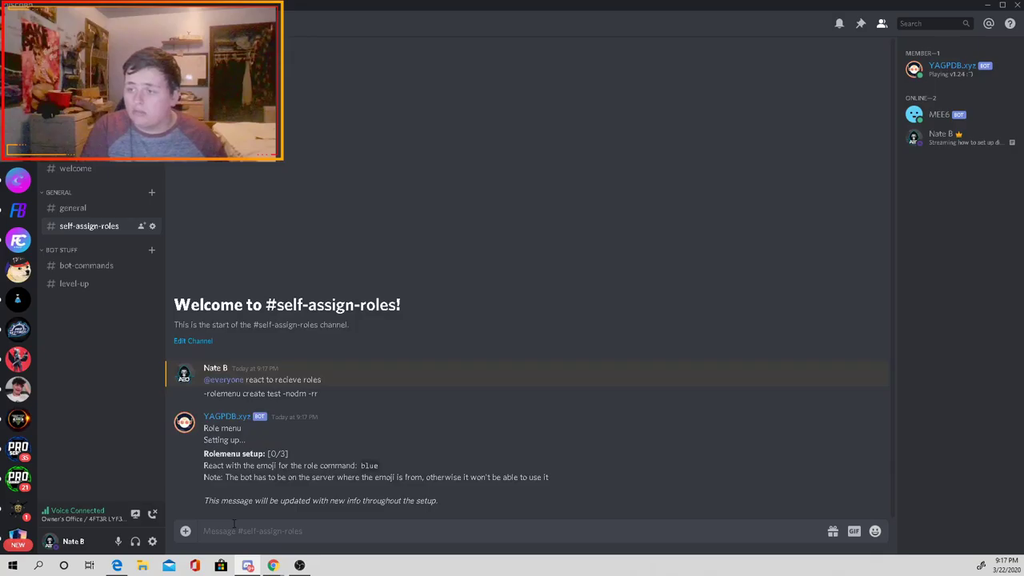
Step: On the setup message, assign thumbs-up to blue, a smiling face to yellow and watermelon to red
left_click(854, 441)
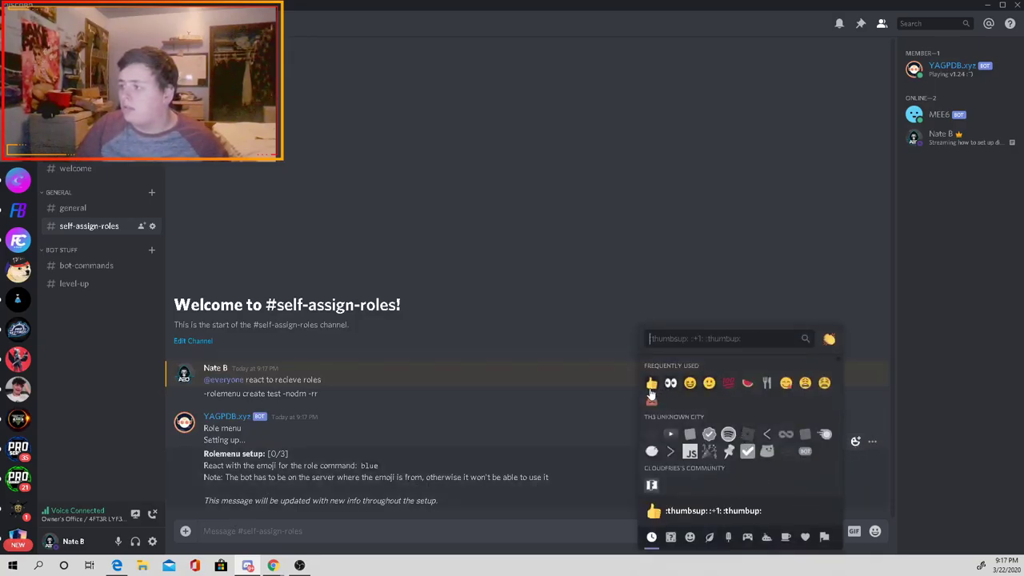
left_click(651, 384)
left_click(854, 426)
left_click(687, 384)
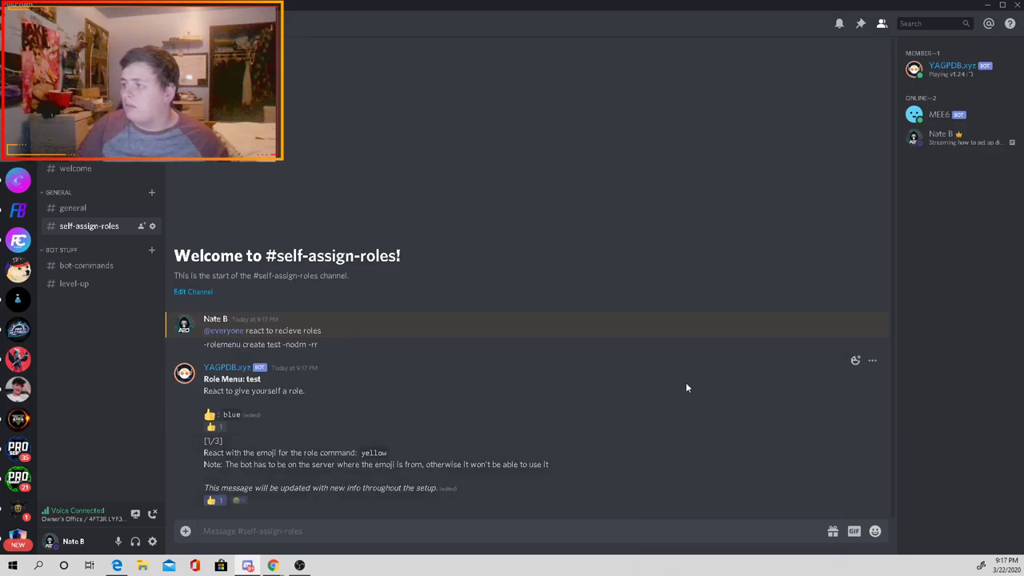
left_click(854, 428)
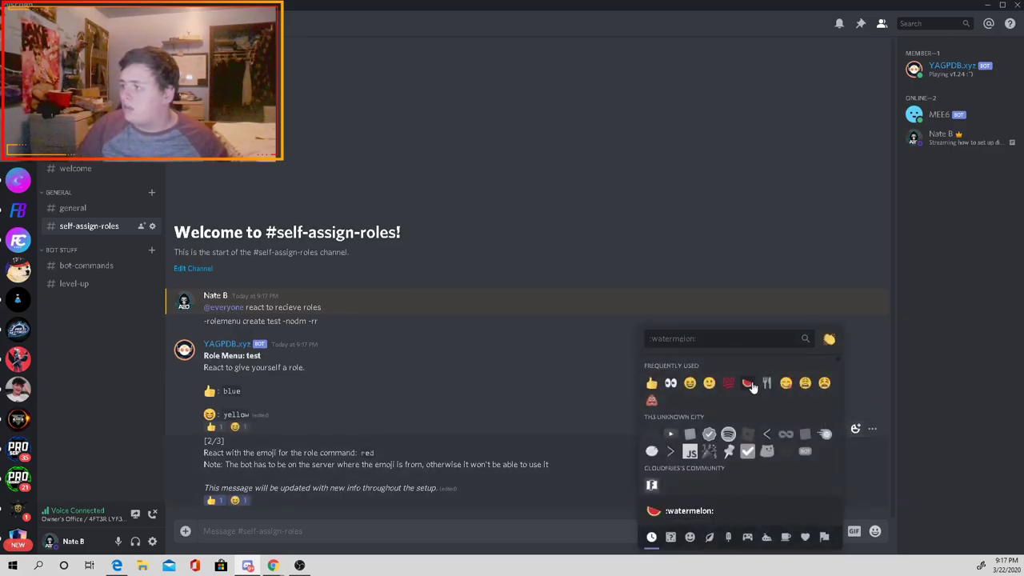
left_click(748, 384)
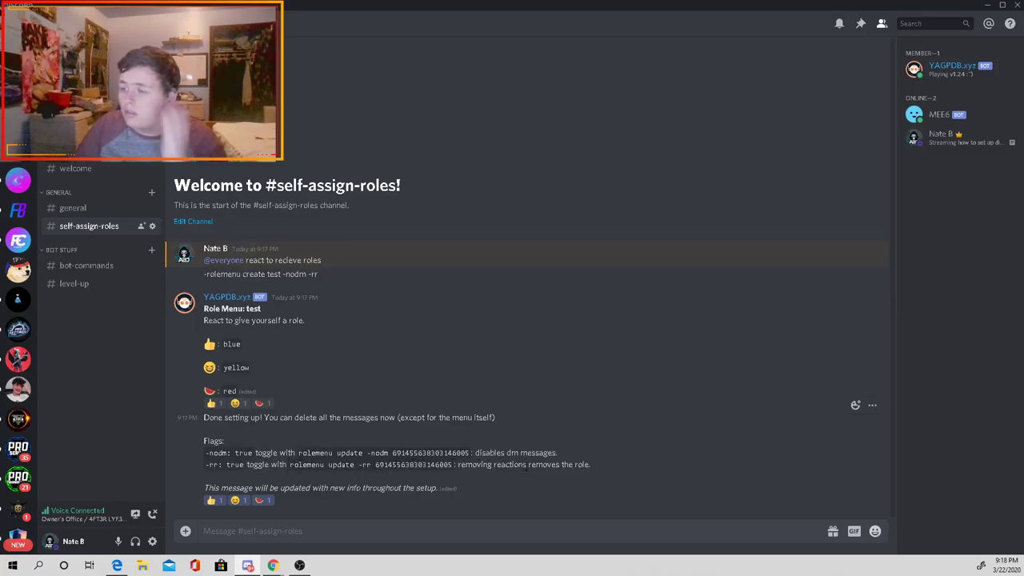
Step: Toggle the role menu reactions on and off and check YAGPDB's DMs about the role changes
left_click(237, 403)
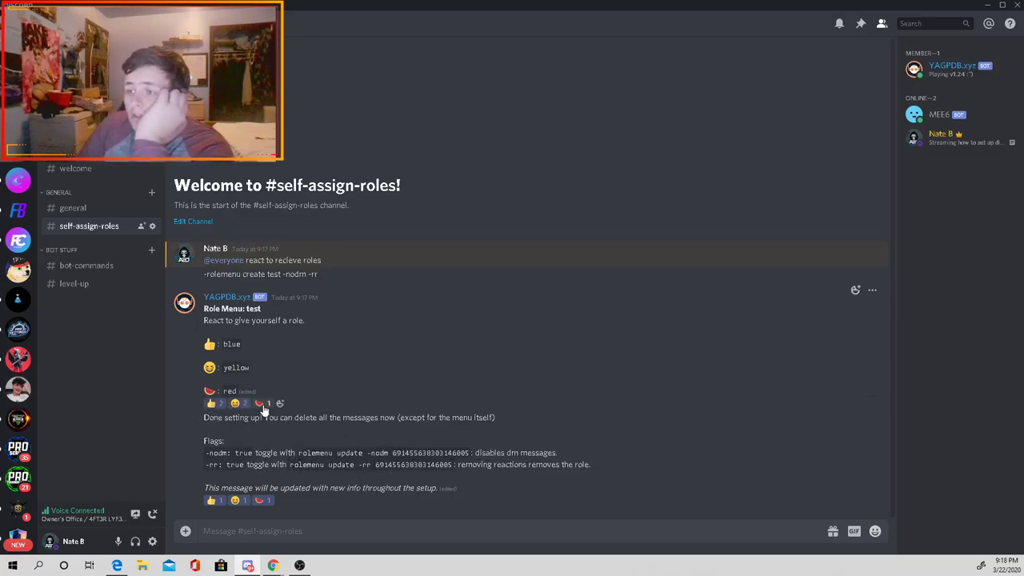
left_click(262, 403)
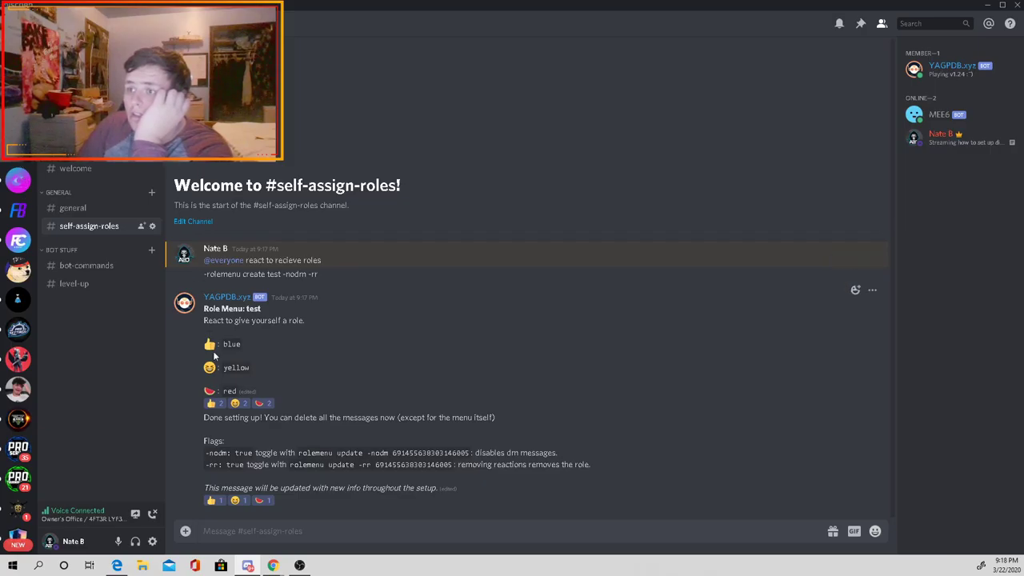
left_click(213, 403)
left_click(238, 403)
left_click(260, 403)
left_click(260, 403)
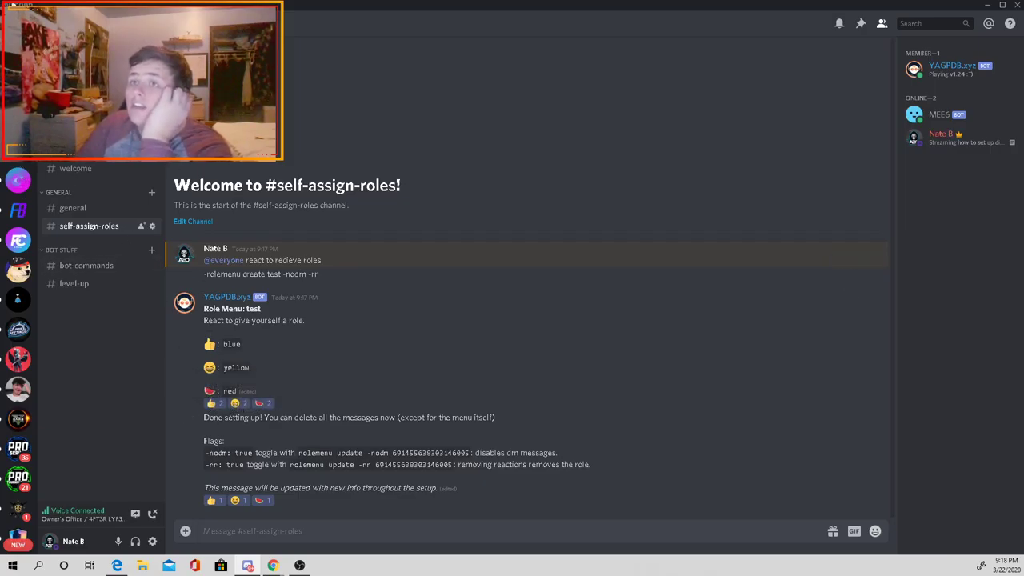
left_click(18, 67)
left_click(18, 104)
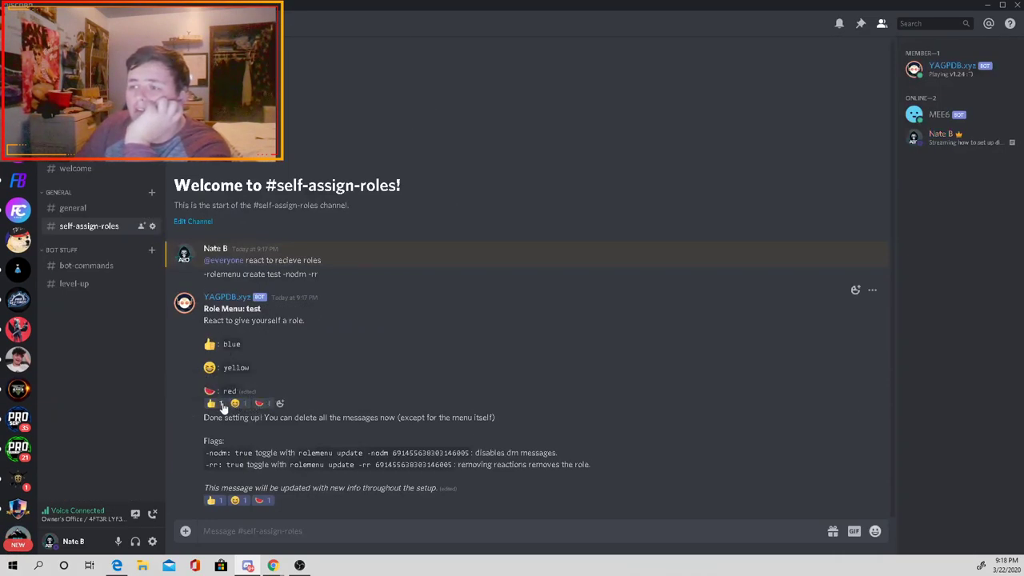
Step: Re-add and remove the watermelon reaction, checking your profile's roles each time
left_click(260, 403)
left_click(934, 136)
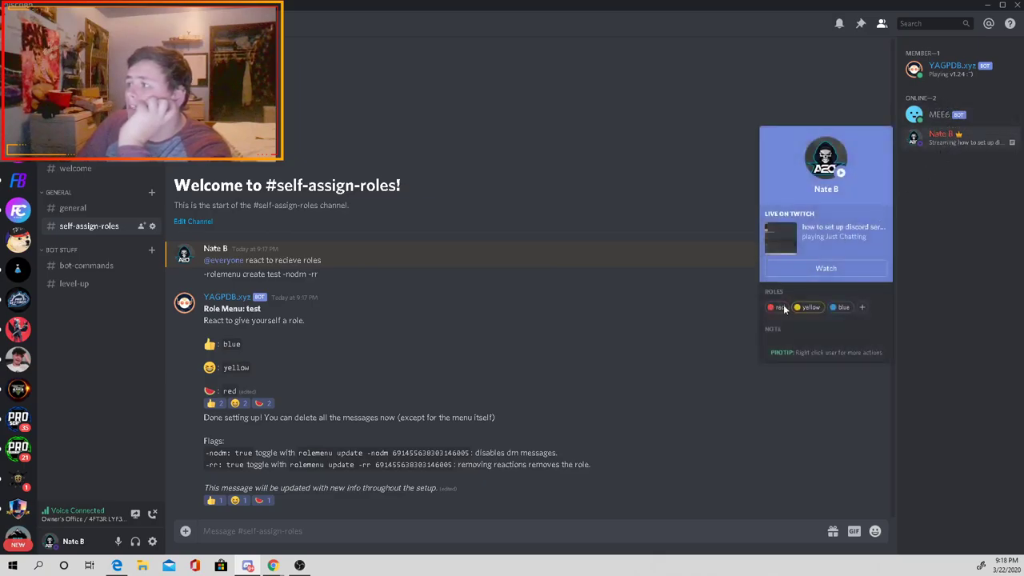
left_click(261, 404)
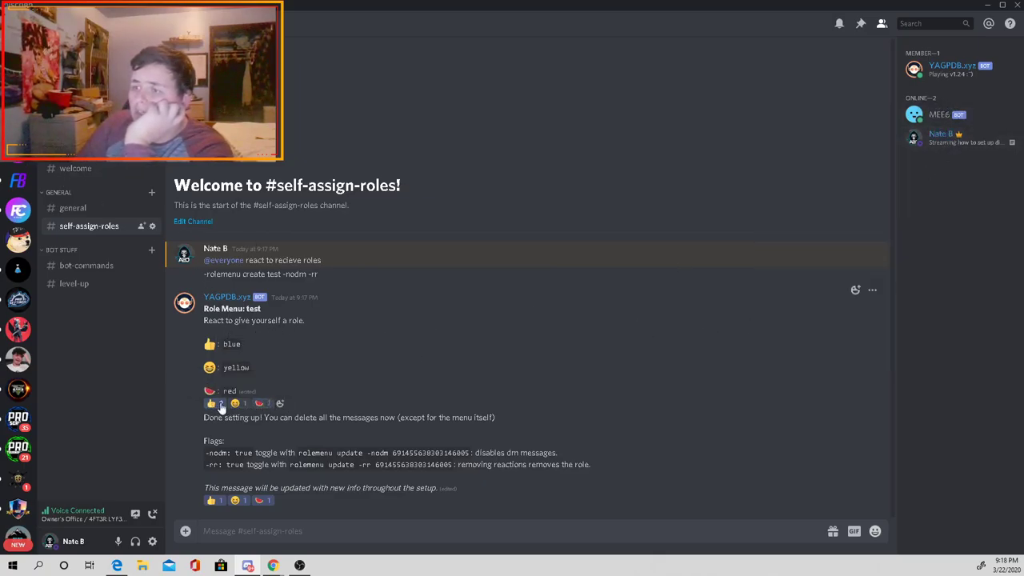
left_click(934, 136)
key("Escape")
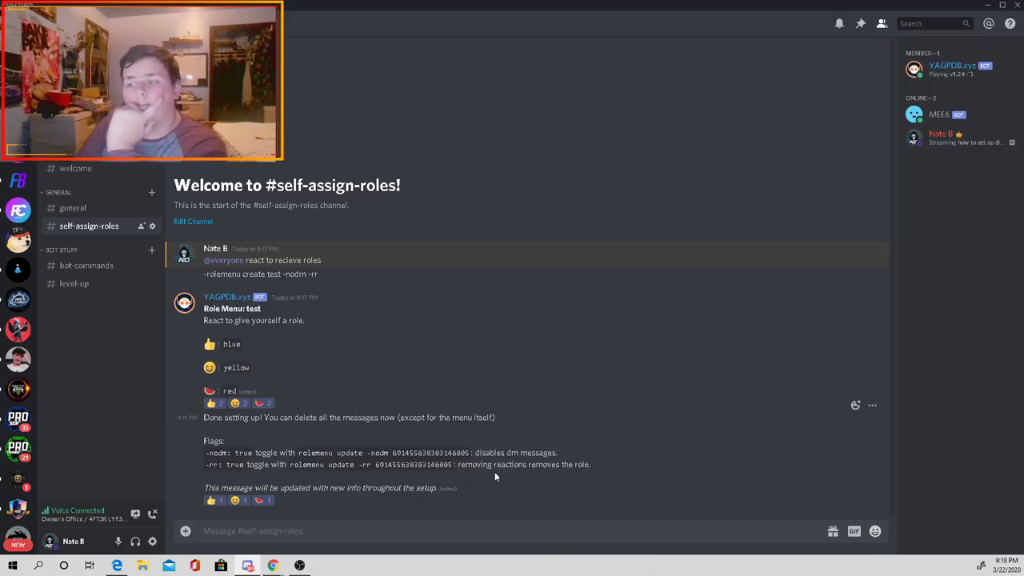
Step: Delete the bot's 'Done setting up' message
left_click(872, 406)
left_click(823, 482)
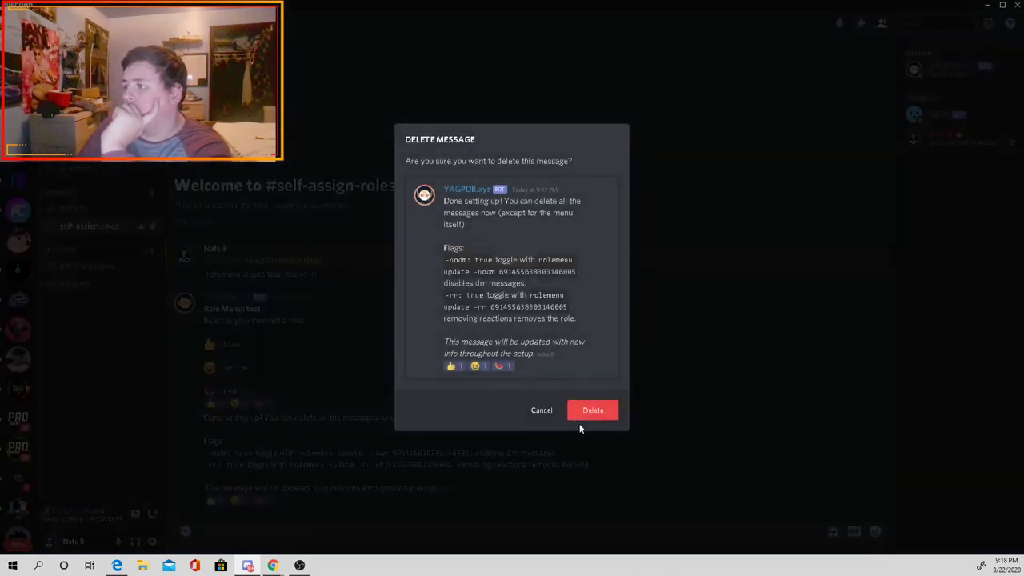
left_click(592, 410)
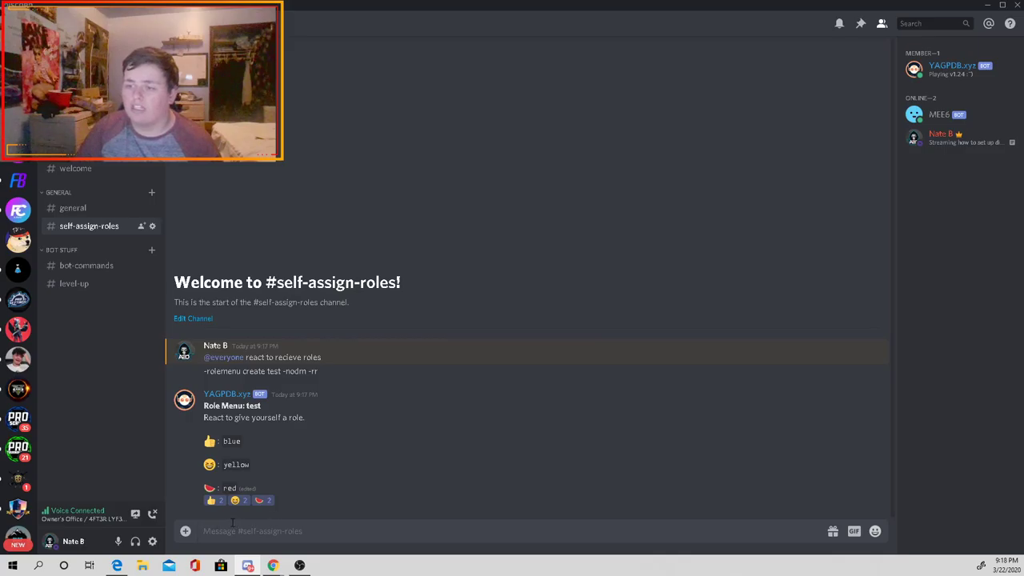
Step: Glance at the main server's #my-streams channel, then bring the YAGPDB Role Commands page back
mouse_move(272, 566)
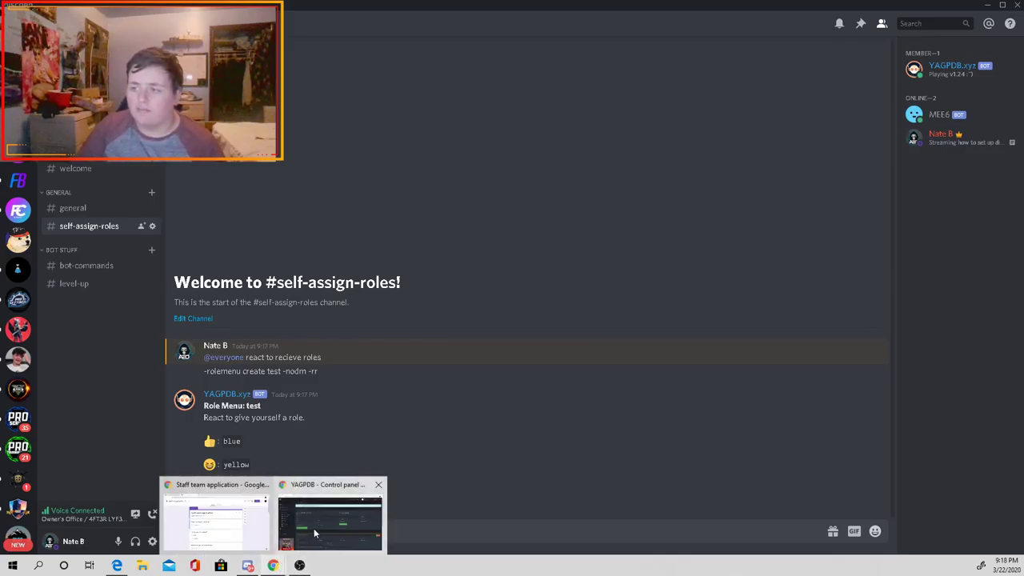
left_click(313, 527)
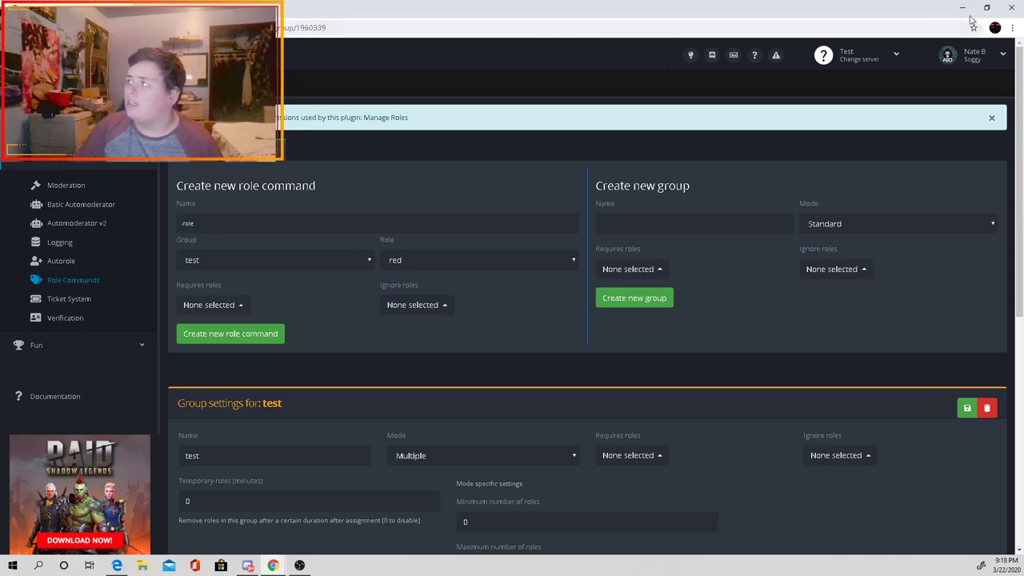
left_click(248, 565)
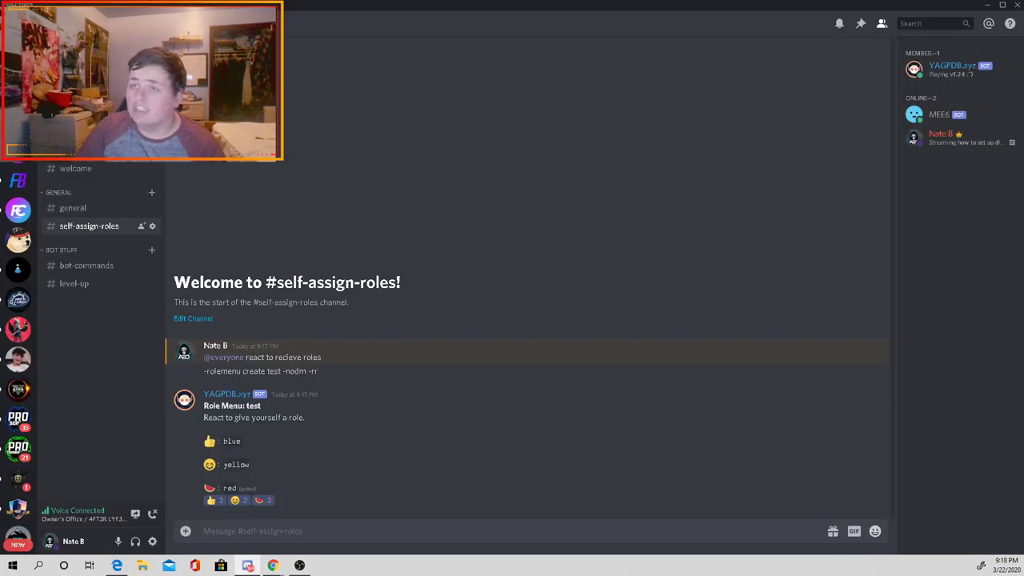
key("ctrl+alt+Down")
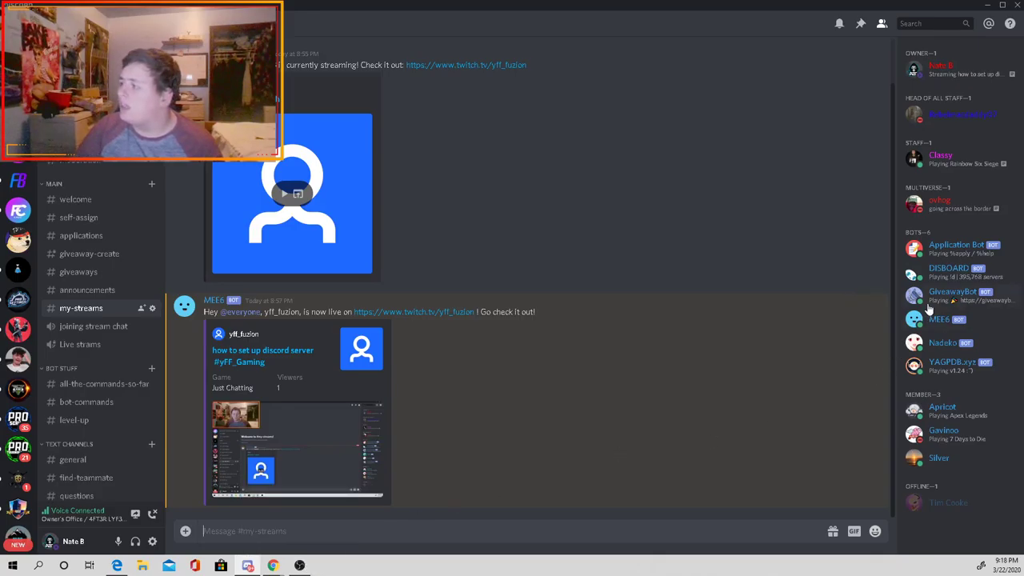
mouse_move(269, 566)
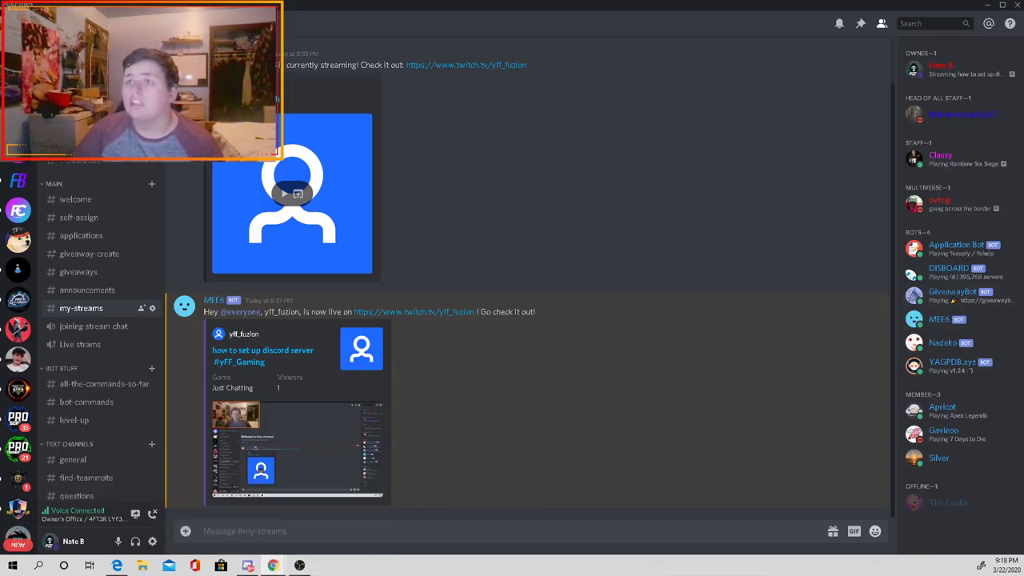
left_click(318, 534)
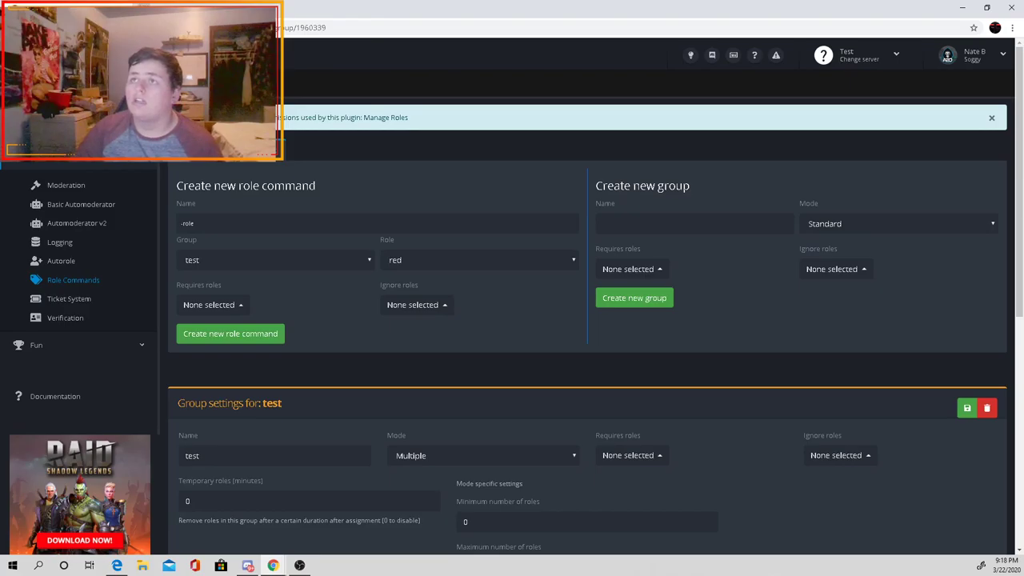
key("ctrl+l")
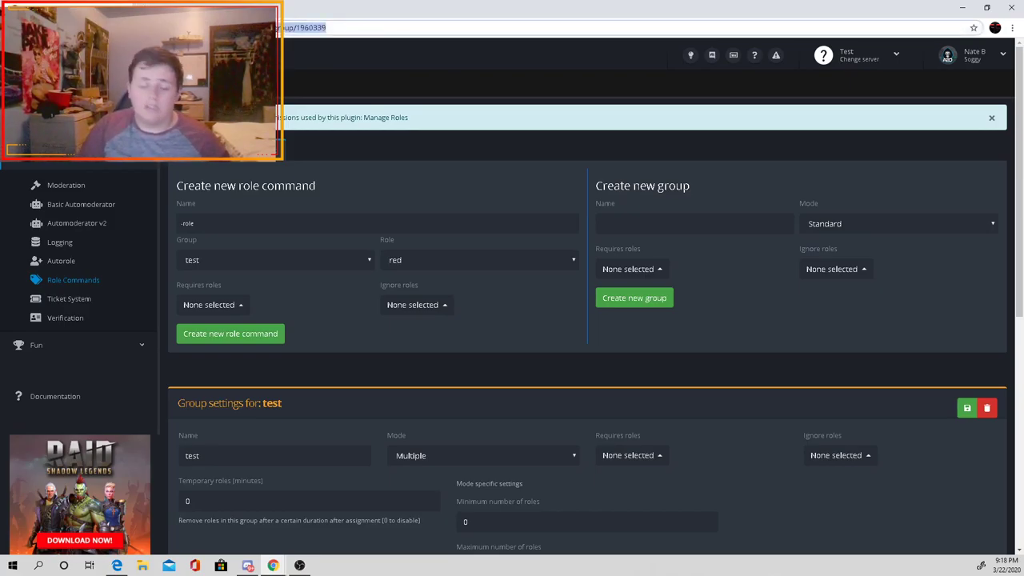
Step: Go to disboard.org in the browser
type("disboard")
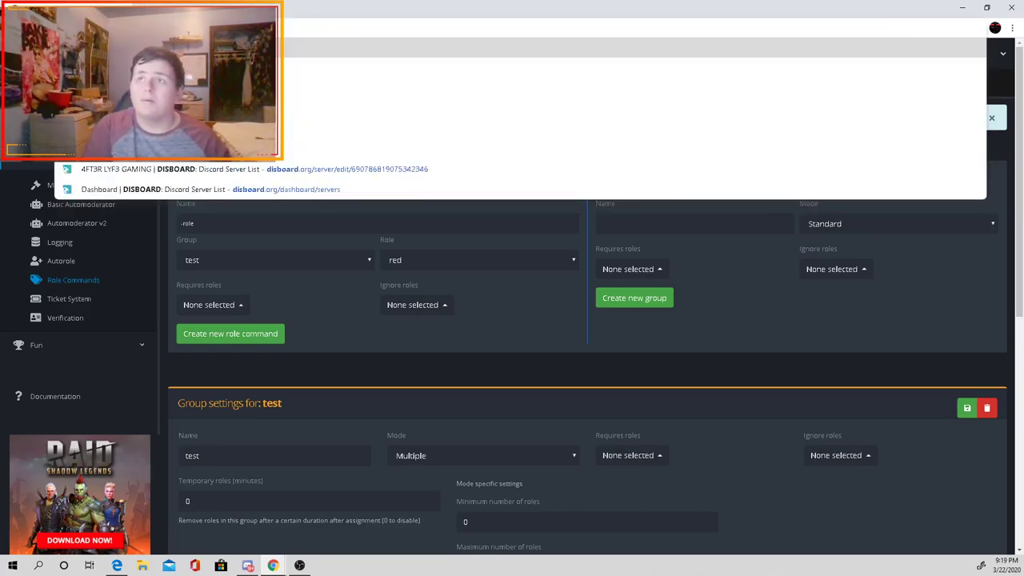
type(".org")
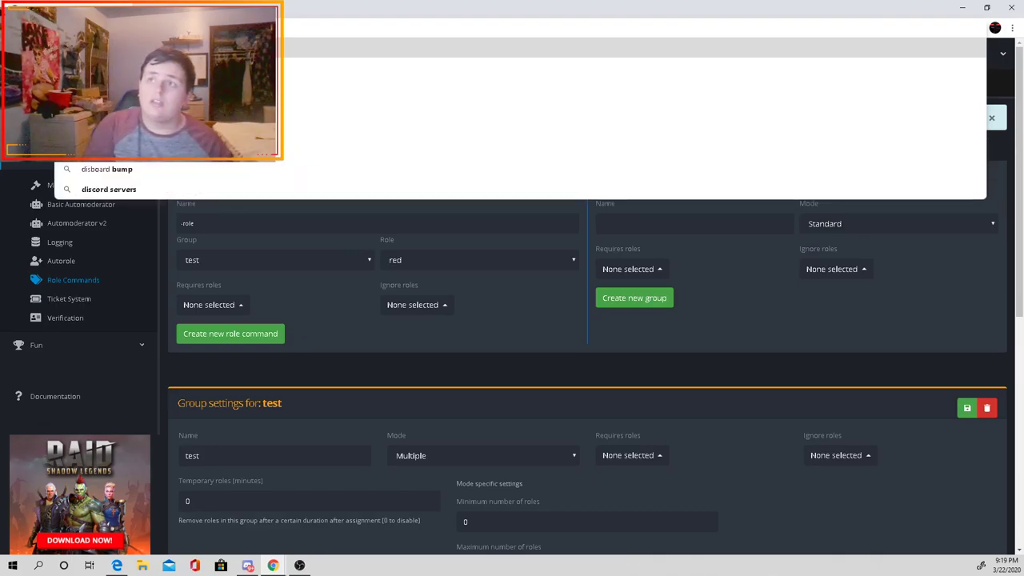
key("Return")
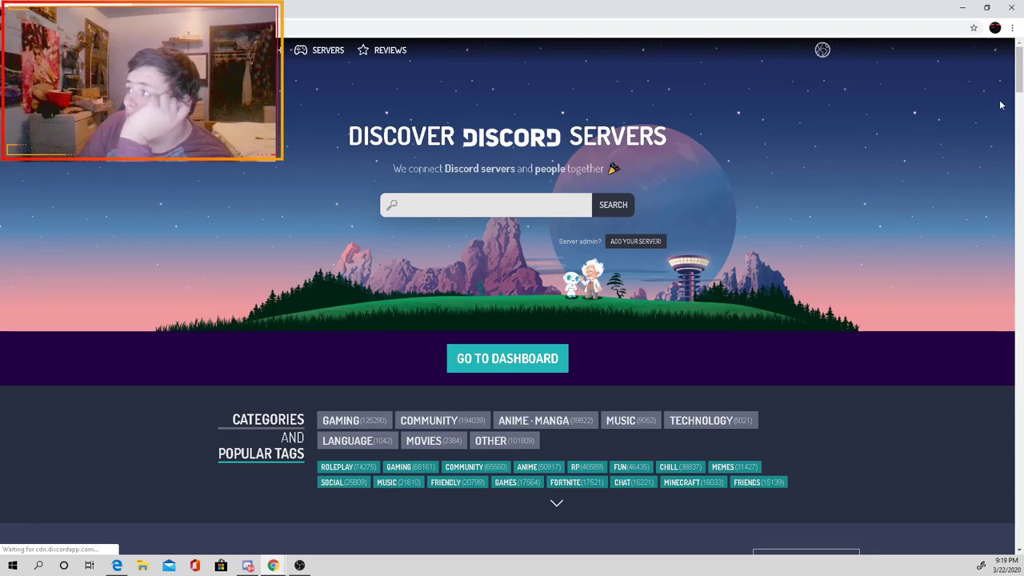
mouse_move(828, 55)
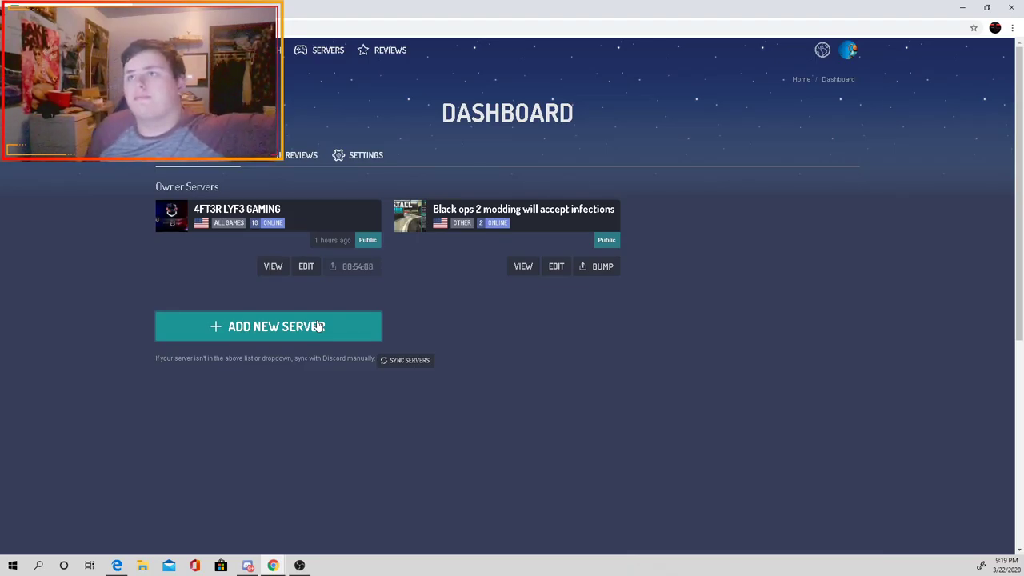
Step: Add the Test server to Disboard with English language and the All Games category
left_click(319, 326)
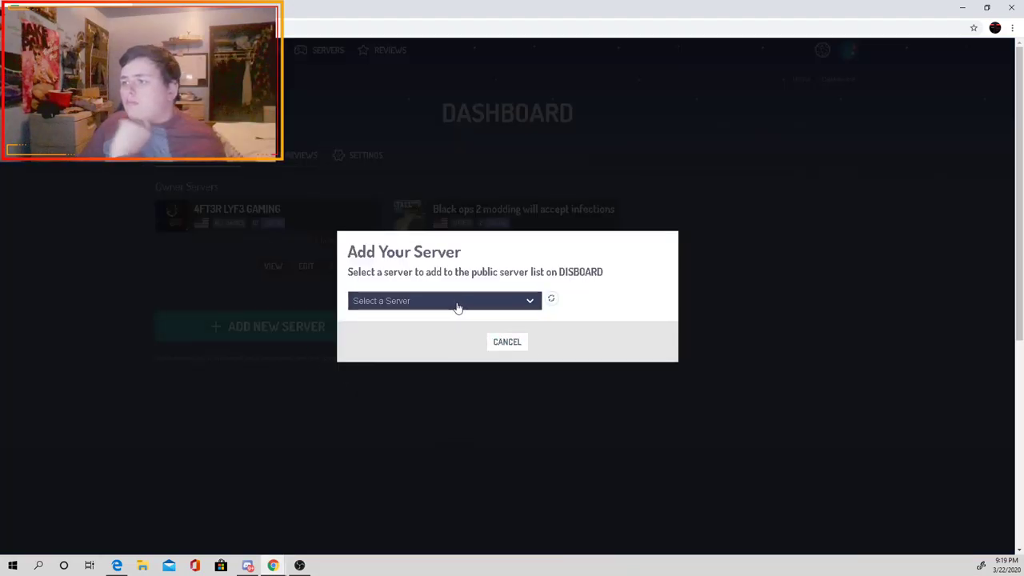
left_click(457, 304)
left_click(409, 390)
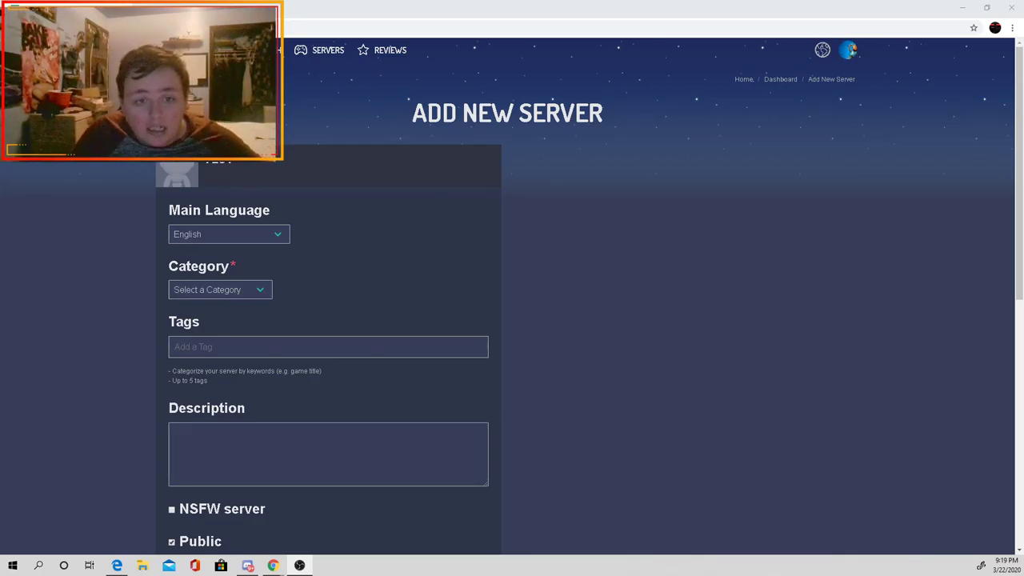
left_click(276, 235)
left_click(267, 240)
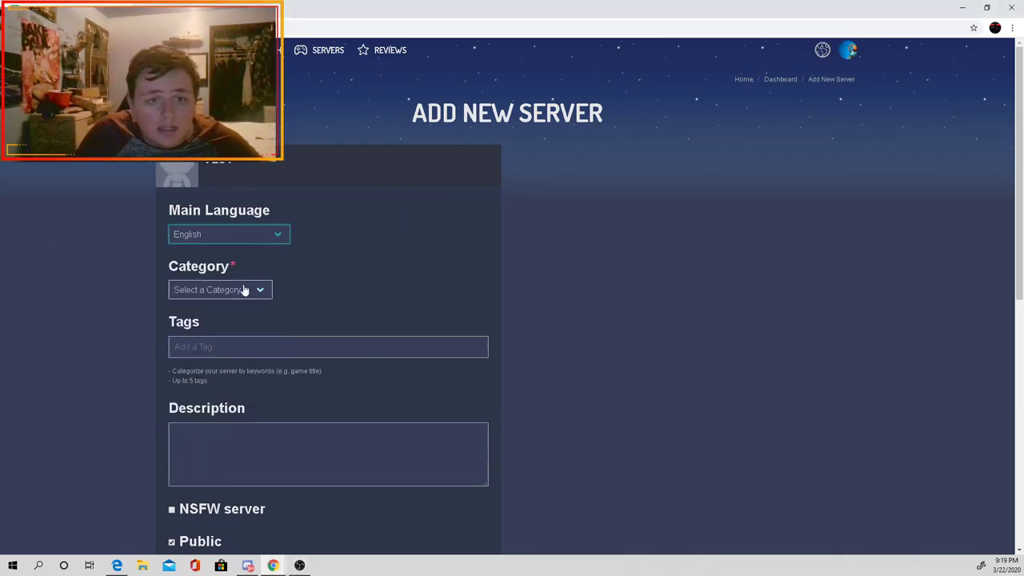
left_click(245, 289)
left_click(230, 379)
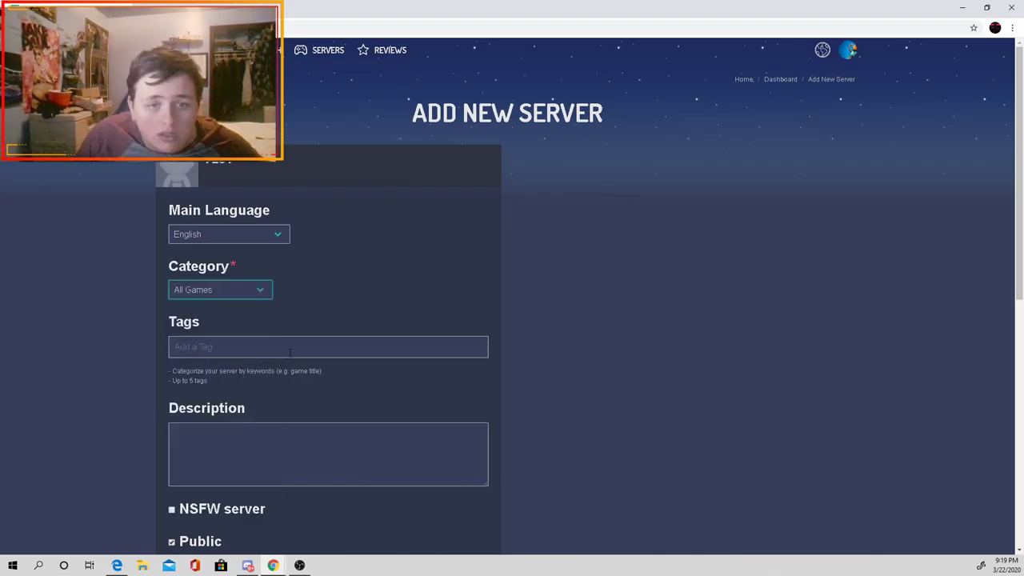
Step: Give the listing the tag 'test' and begin the server description
left_click(288, 350)
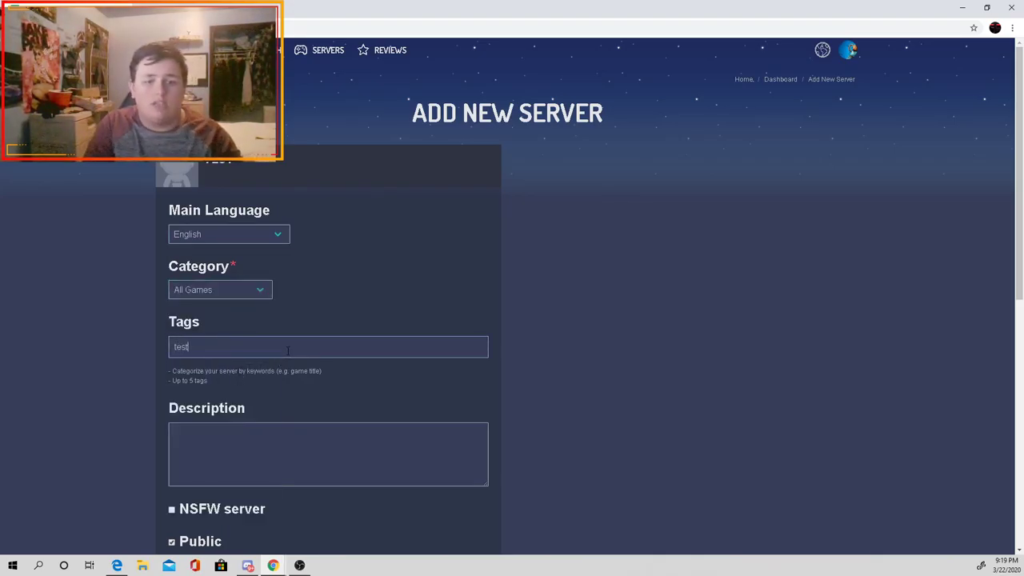
type("test")
key("Return")
left_click(228, 483)
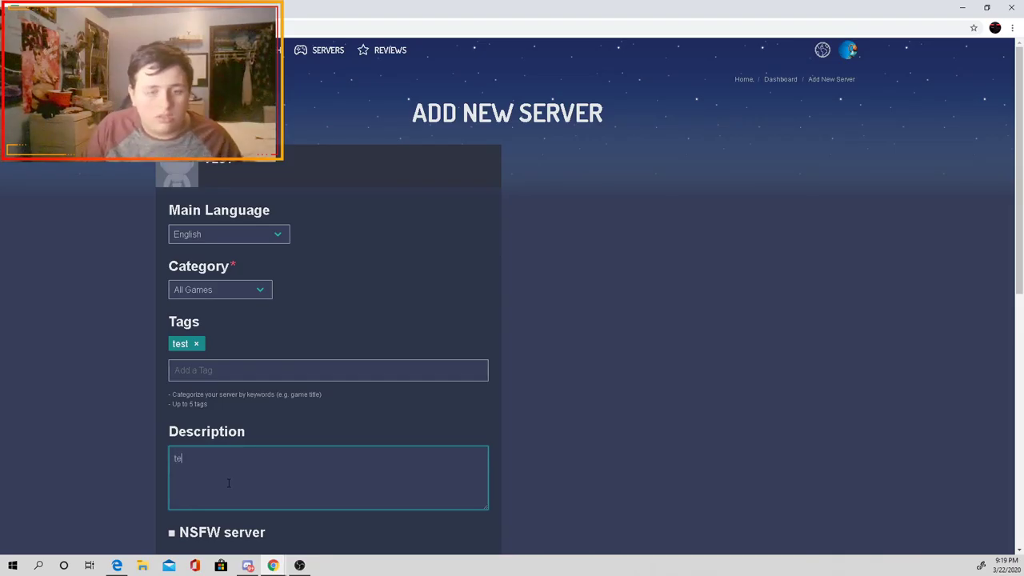
scroll(228, 483, "down", 3)
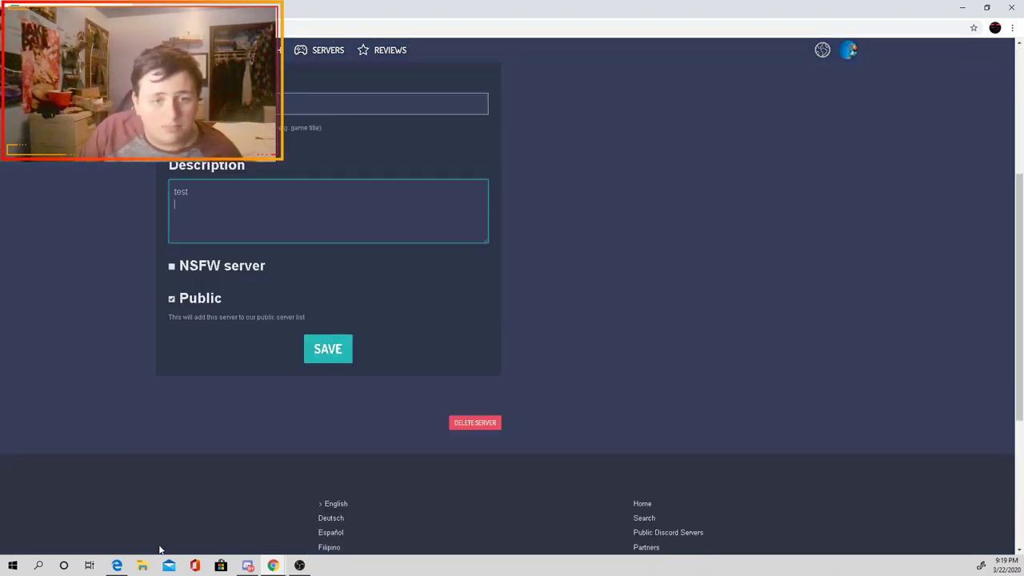
Step: Try deleting the Test server listing, which fails with 403, then return to the form
left_click(469, 424)
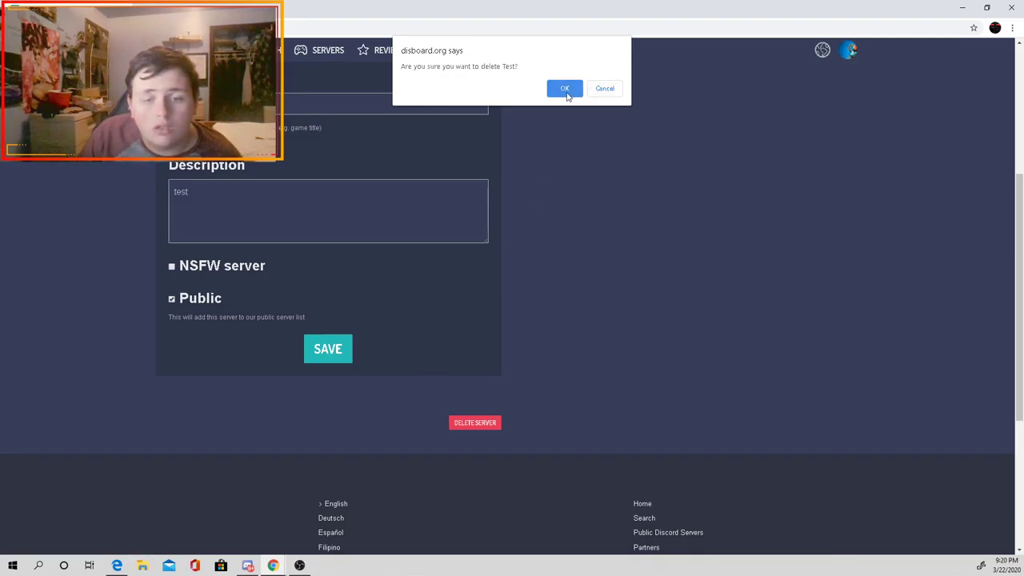
left_click(566, 90)
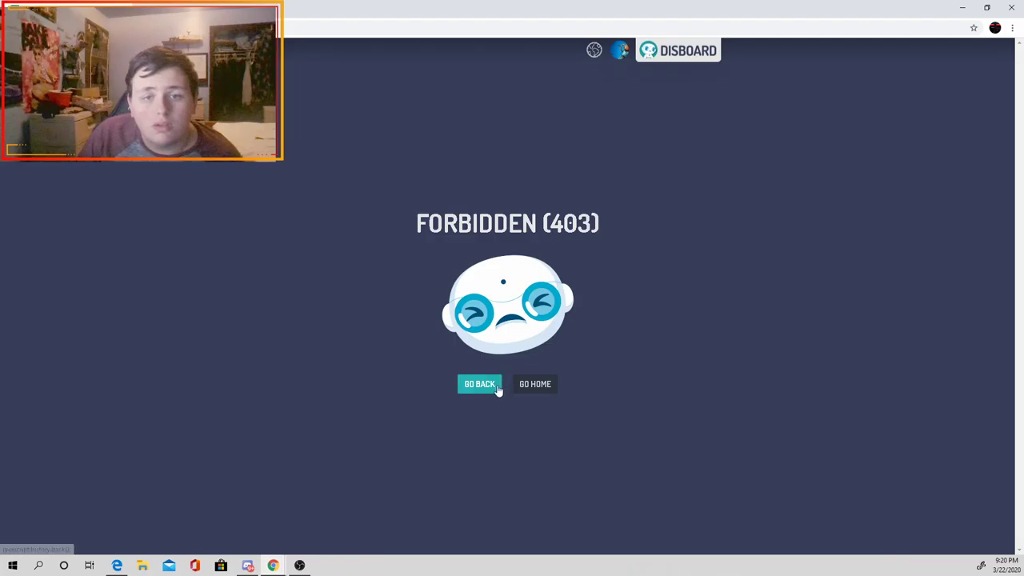
left_click(494, 386)
scroll(474, 457, "down", 1)
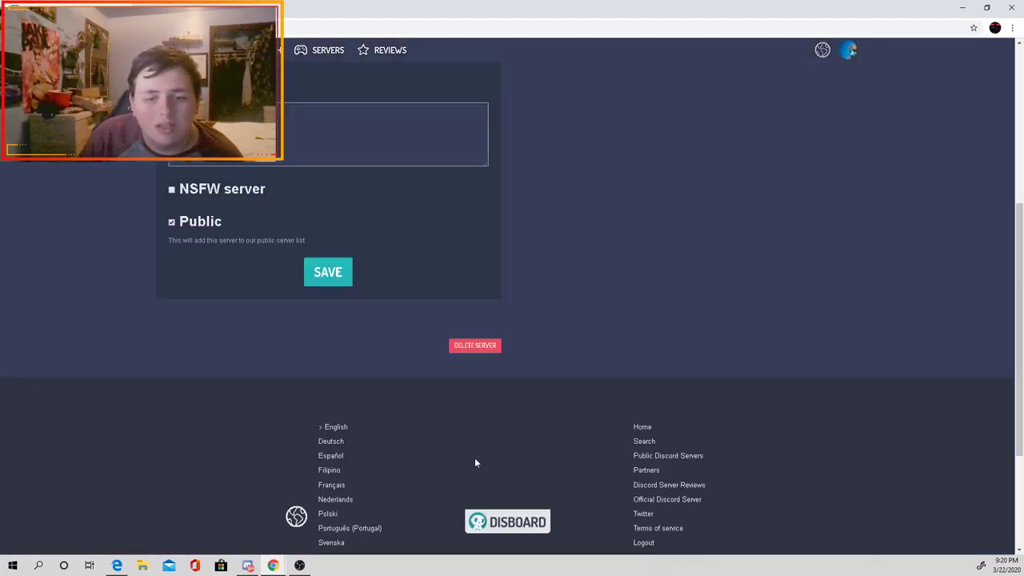
scroll(476, 436, "up", 4)
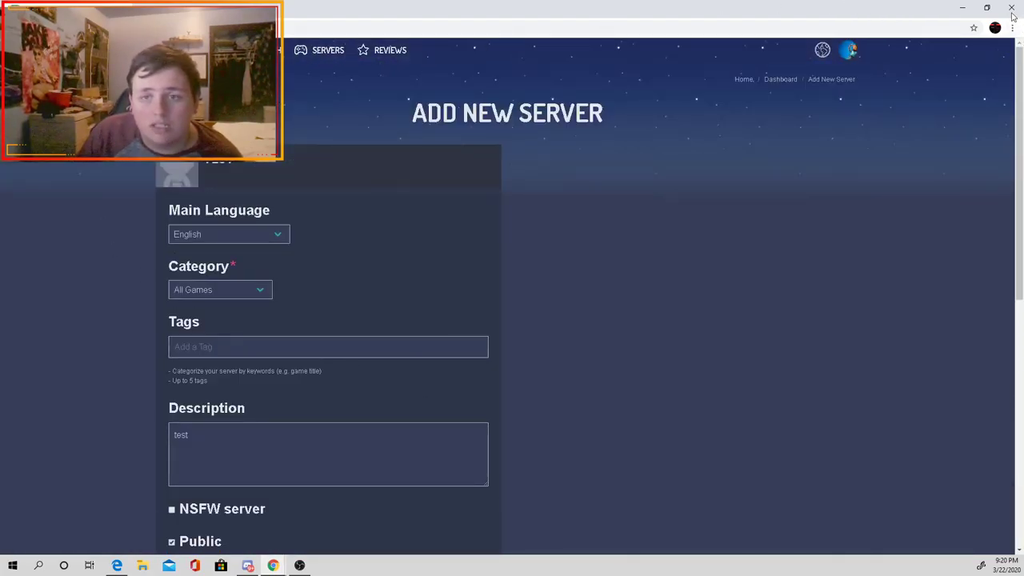
Step: Shrink the browser window to reveal Discord behind it
left_click_drag(629, 15, 646, 45)
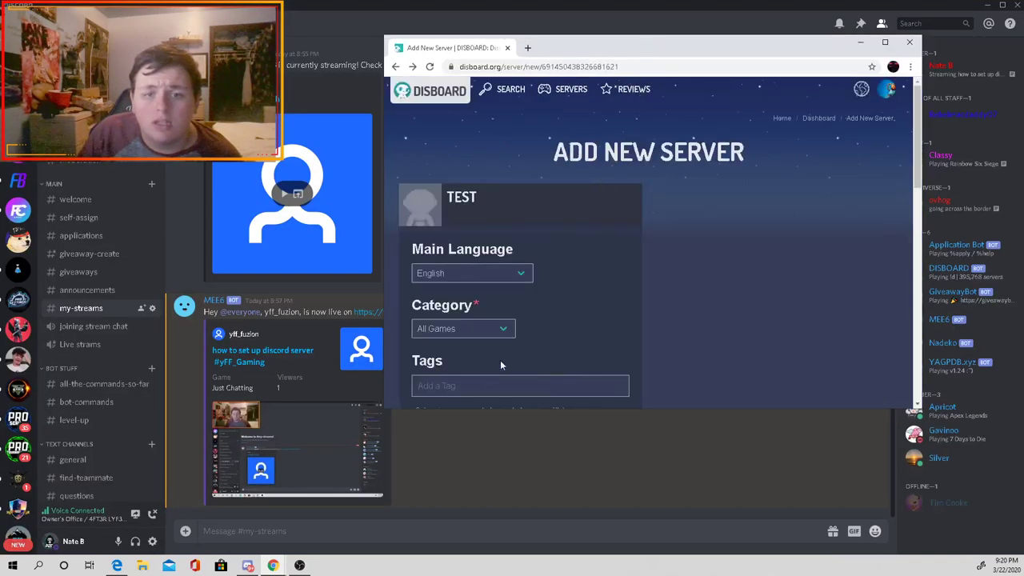
scroll(494, 367, "down", 10)
scroll(480, 339, "up", 8)
scroll(507, 310, "down", 6)
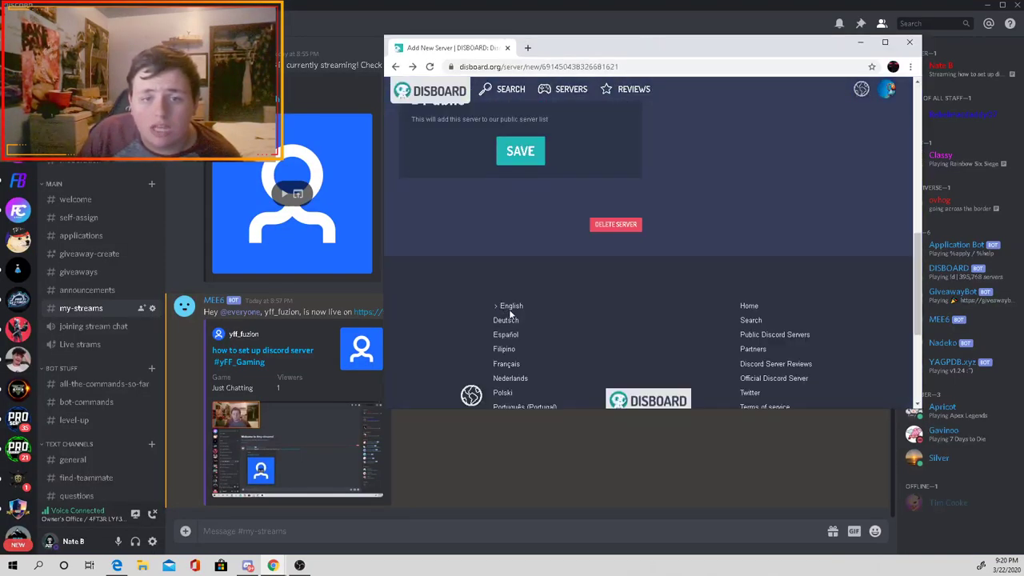
scroll(480, 169, "up", 5)
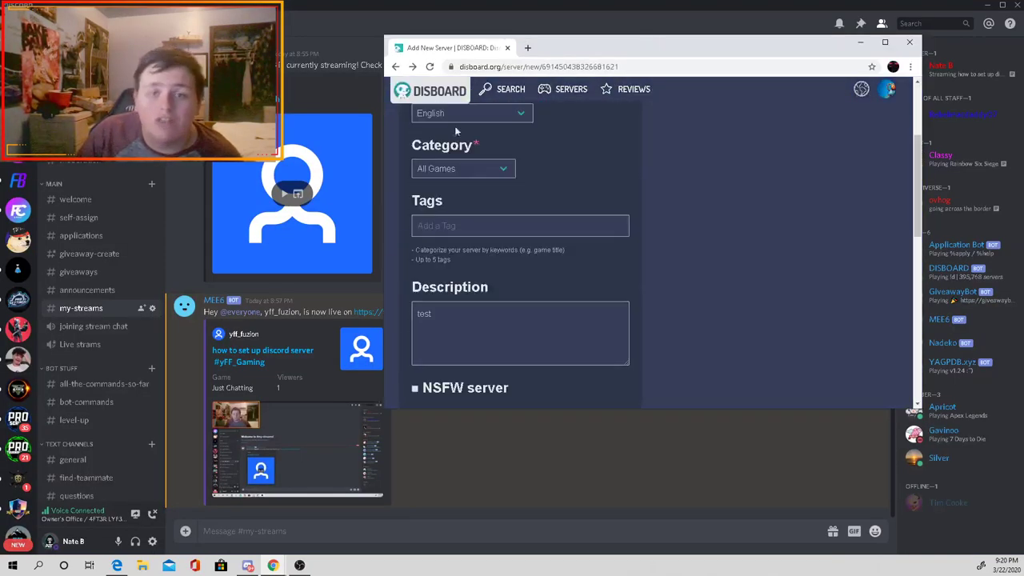
left_click(532, 66)
Step: Search for 'giveaway bot discord' and close the advert covering the top.gg page
type("giveaway b")
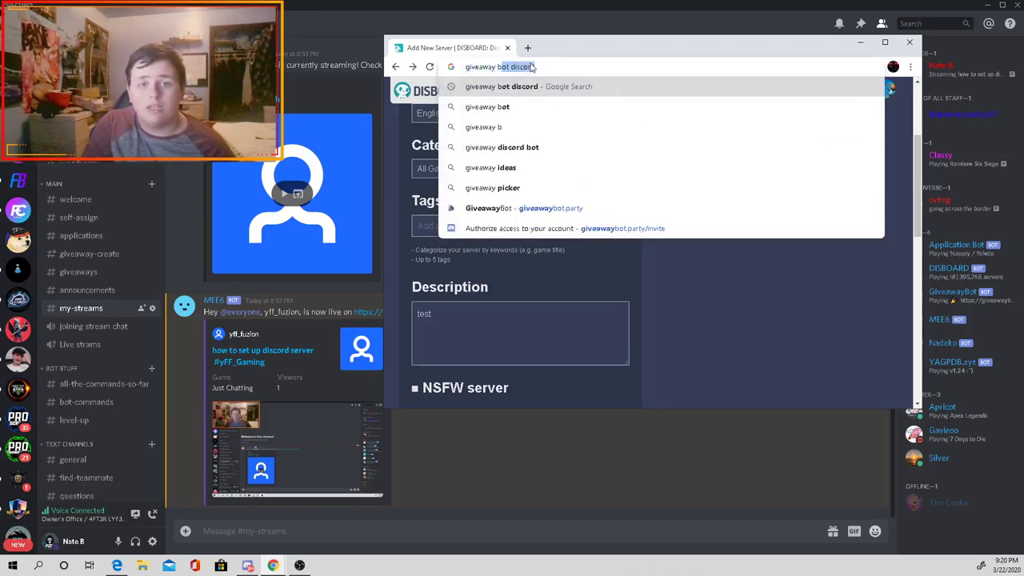
key("Return")
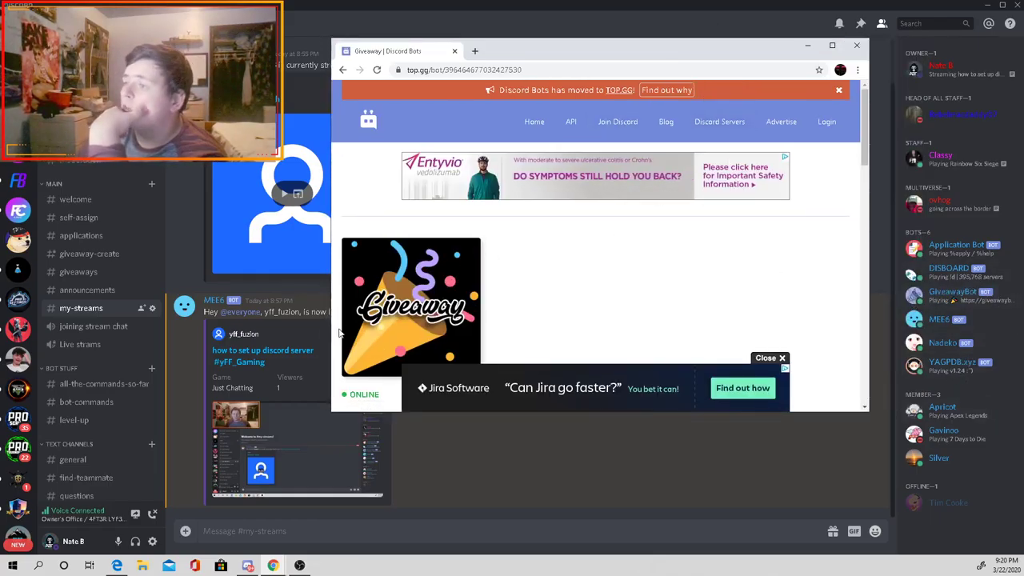
scroll(496, 336, "down", 1)
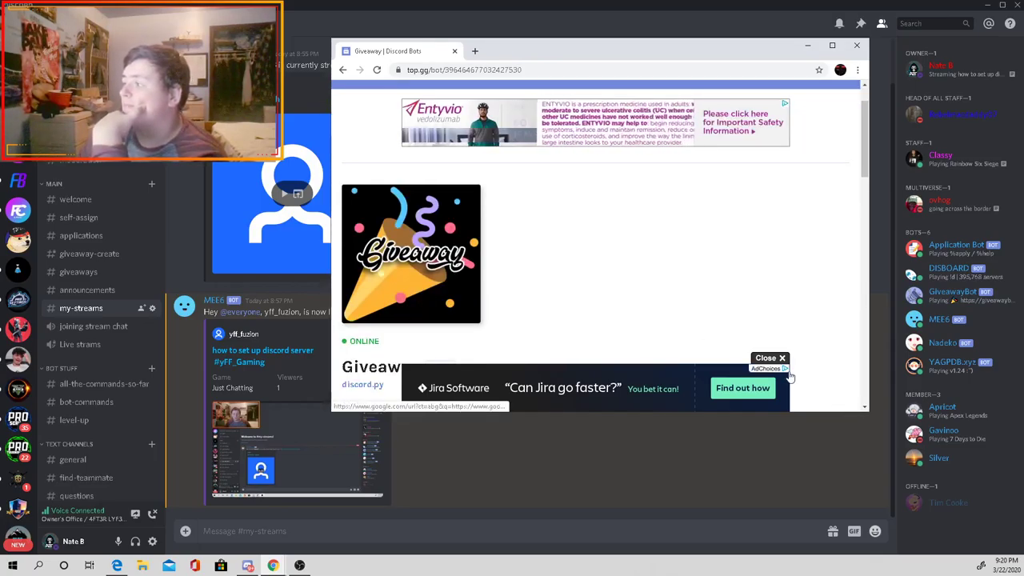
left_click(768, 358)
Step: Go to giveawaybot.party via the address bar suggestion
left_click(478, 70)
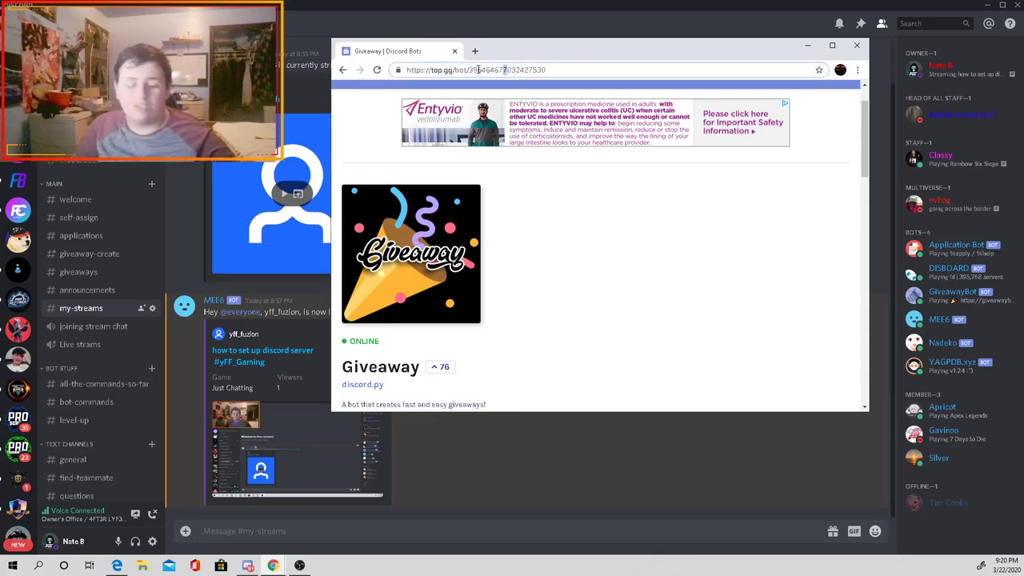
triple_click(478, 70)
type("go")
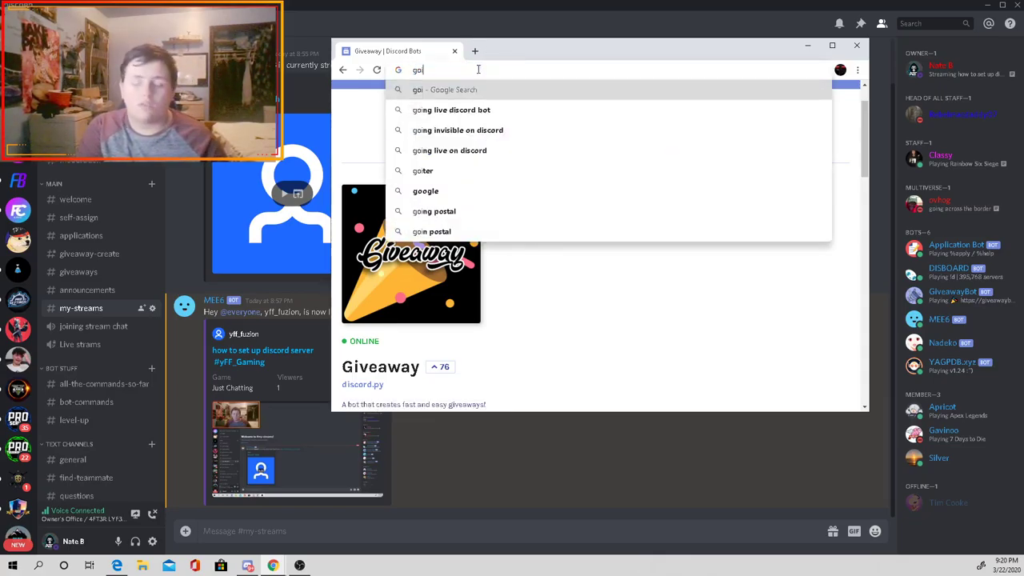
key("BackSpace")
type("iveaway")
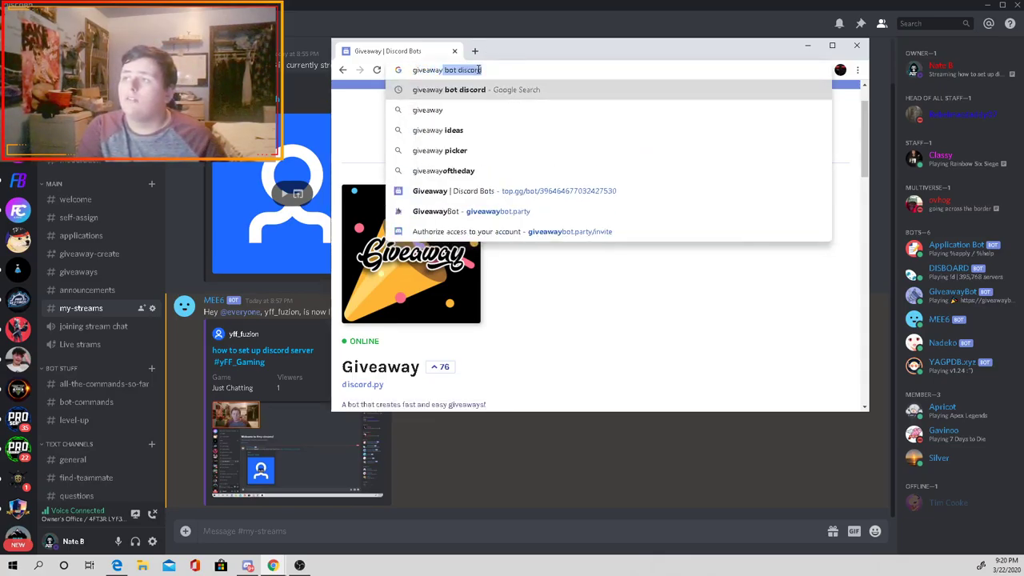
key("BackSpace")
key("BackSpace")
type("bo")
key("Down")
key("Down")
key("Down")
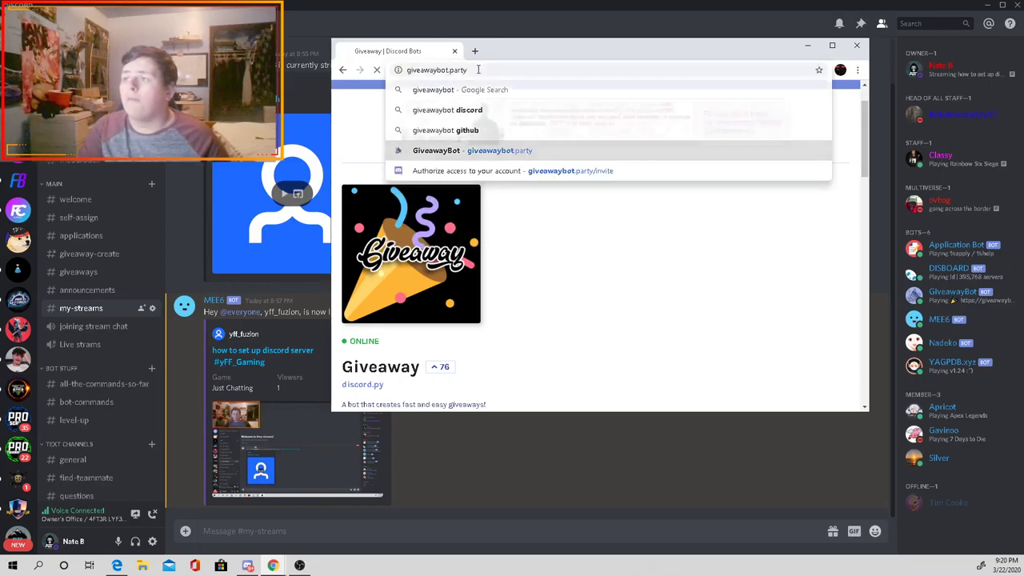
key("Return")
scroll(596, 256, "down", 2)
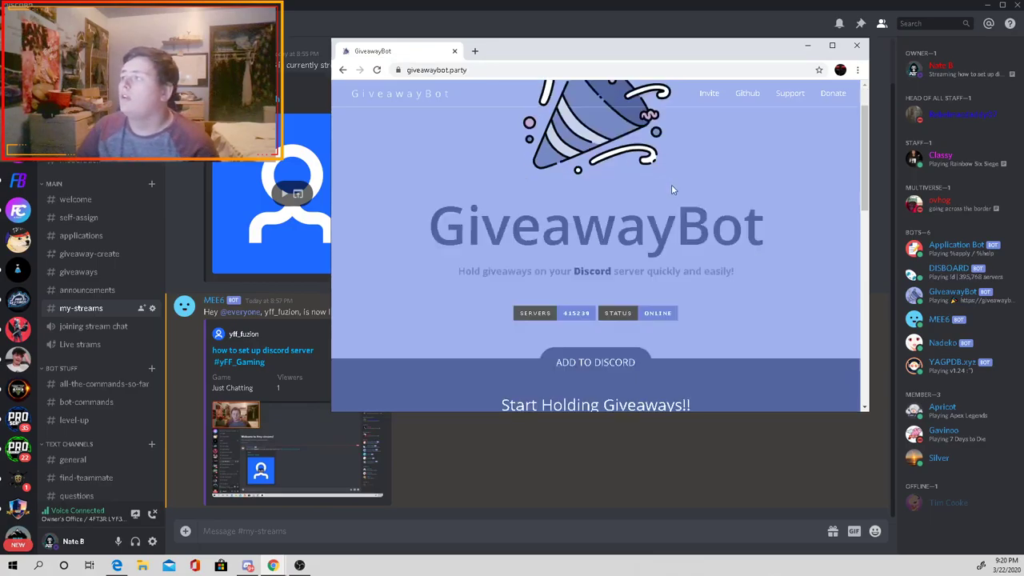
Step: Authorize GiveawayBot for the Test server, pass the reCAPTCHA, and minimize the browser
left_click(595, 253)
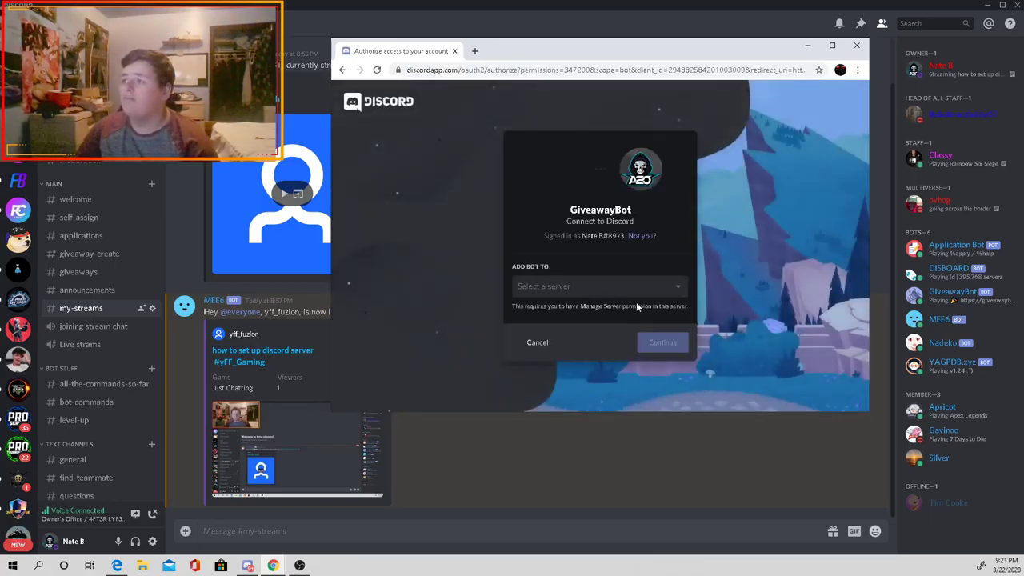
left_click(627, 290)
scroll(583, 344, "down", 3)
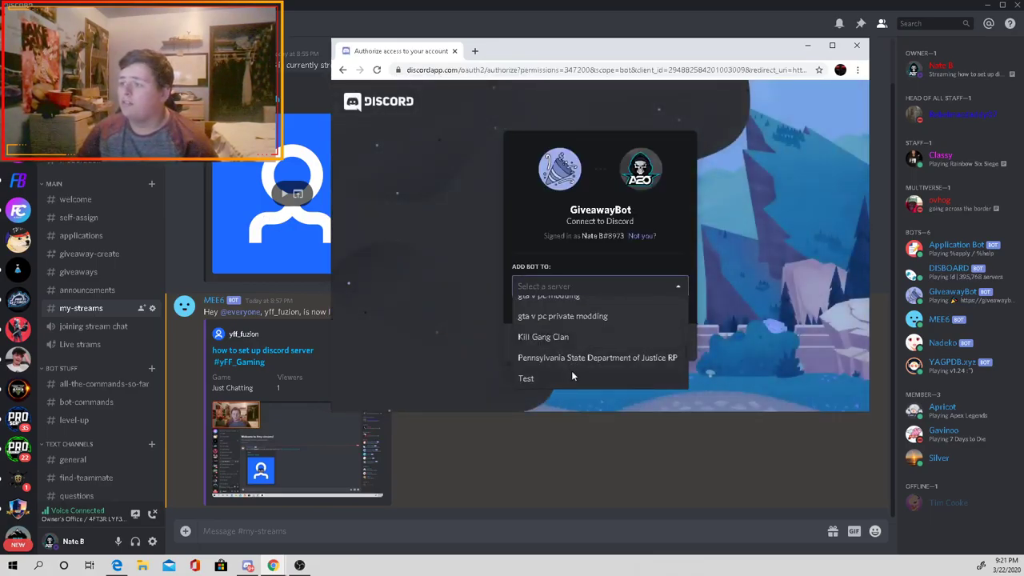
left_click(571, 374)
left_click(663, 343)
scroll(635, 359, "down", 2)
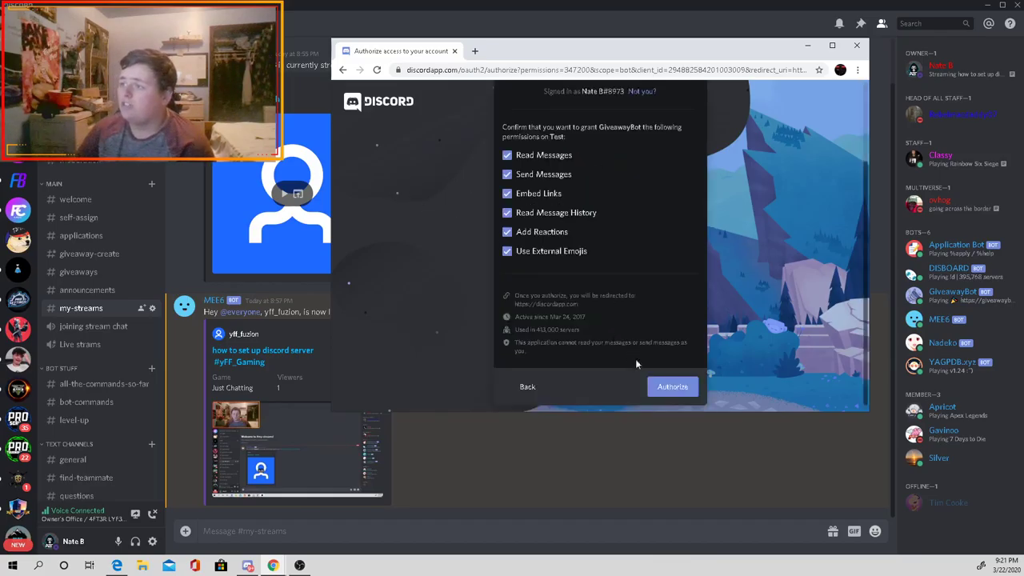
left_click(692, 391)
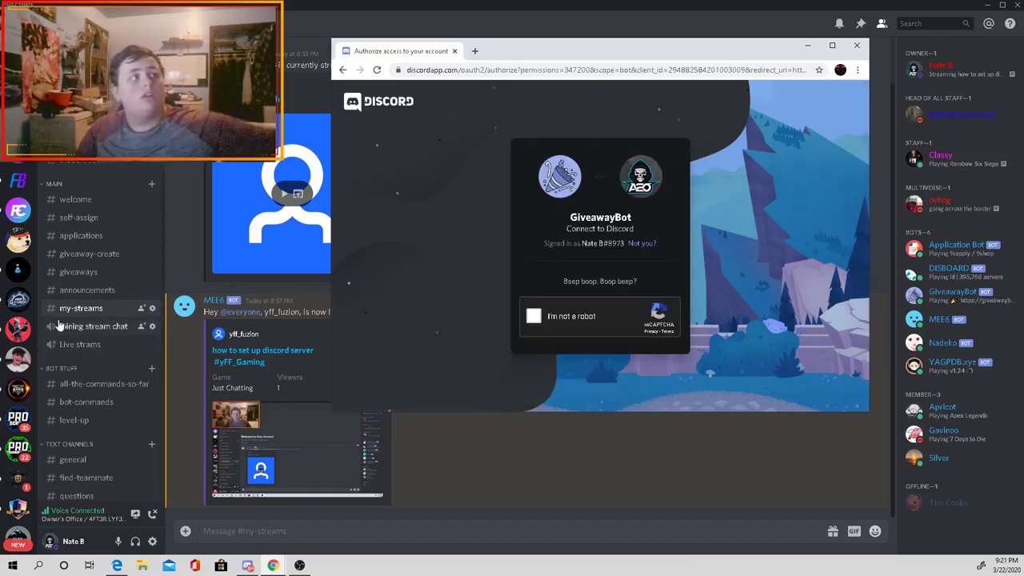
left_click(534, 320)
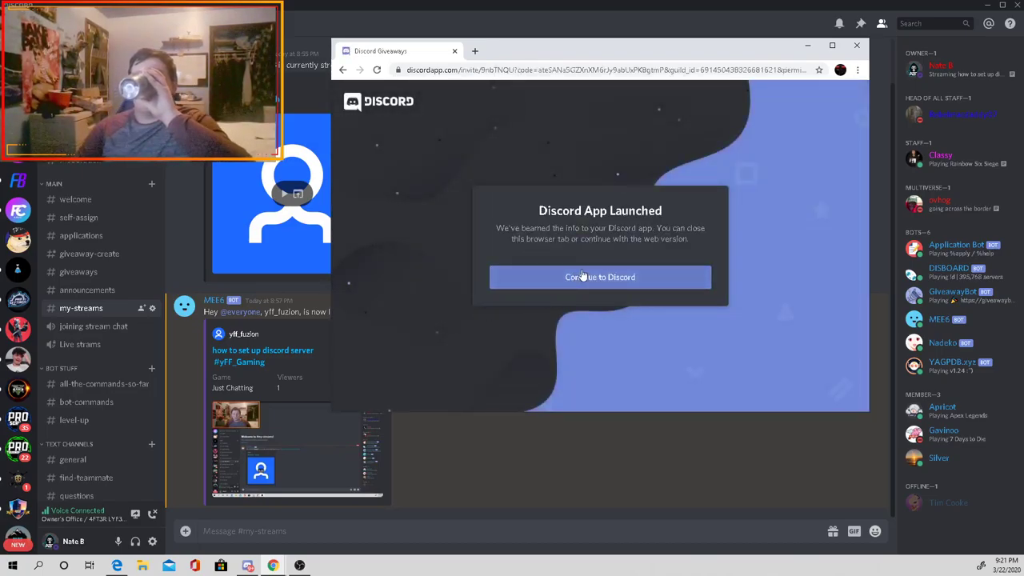
left_click(807, 45)
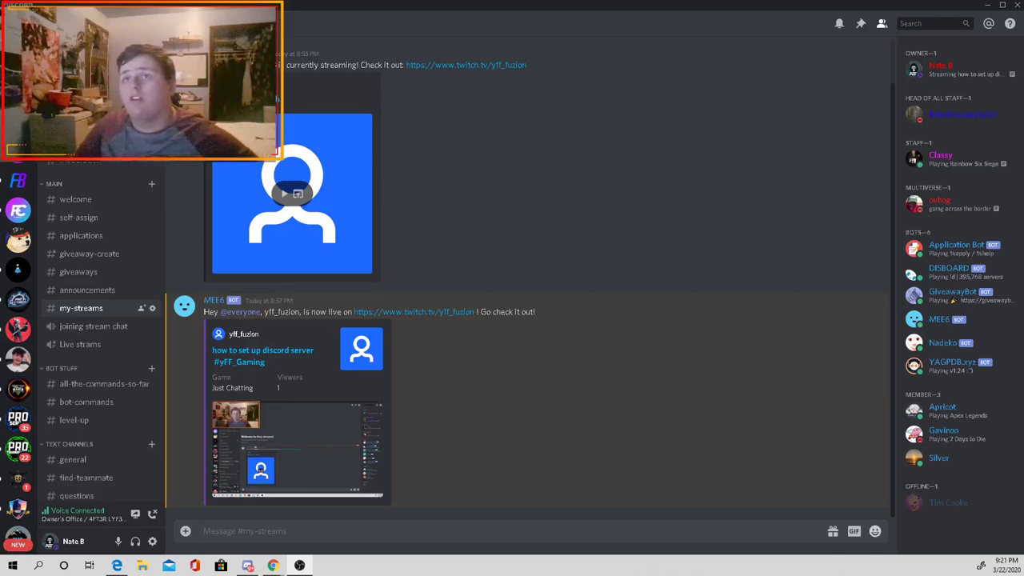
Step: Create a #giveaways channel and send '!gstart 1m 1w test' to start a one-minute giveaway
key("ctrl+alt+Down")
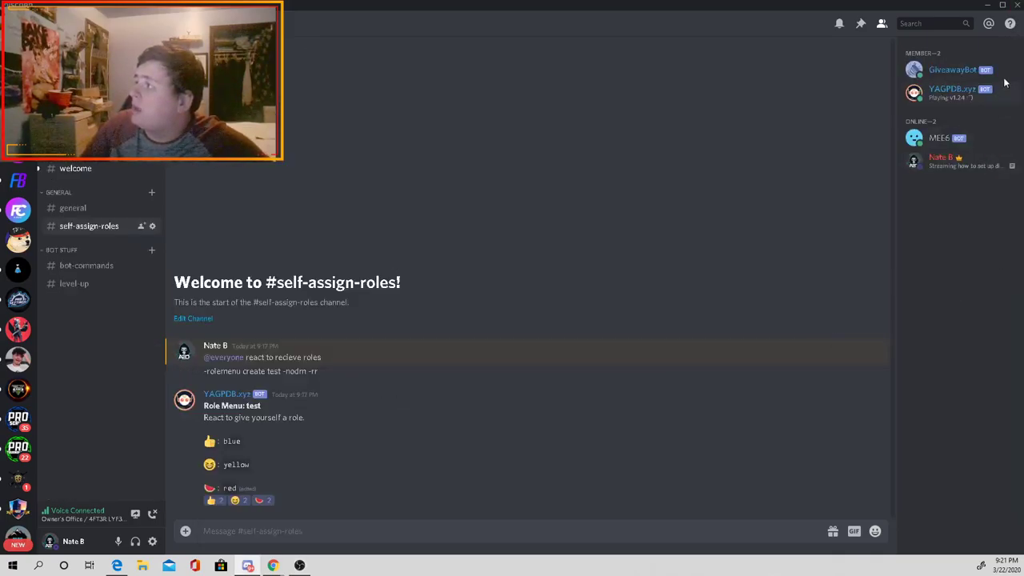
left_click(1017, 68)
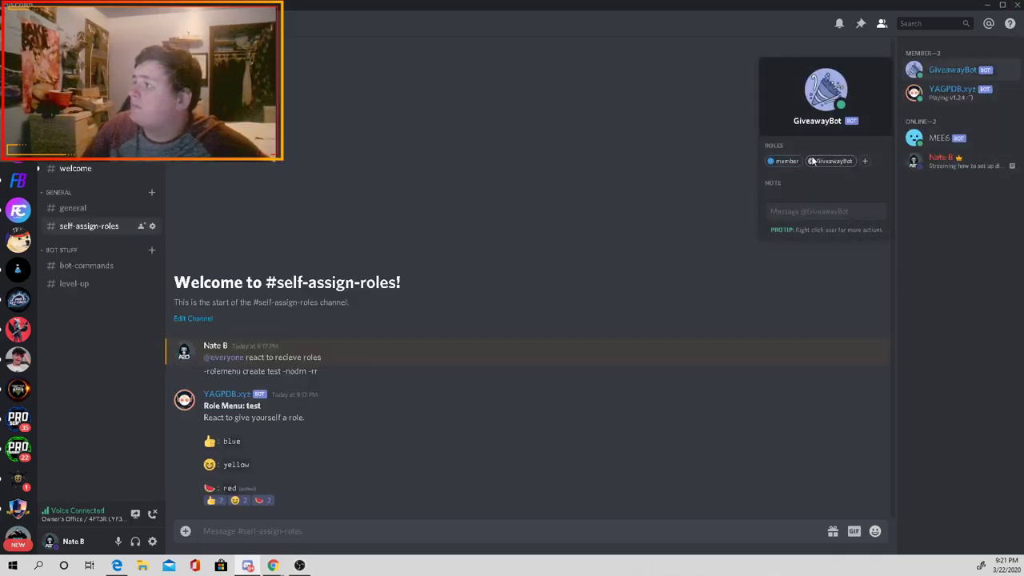
left_click(151, 192)
type("giev")
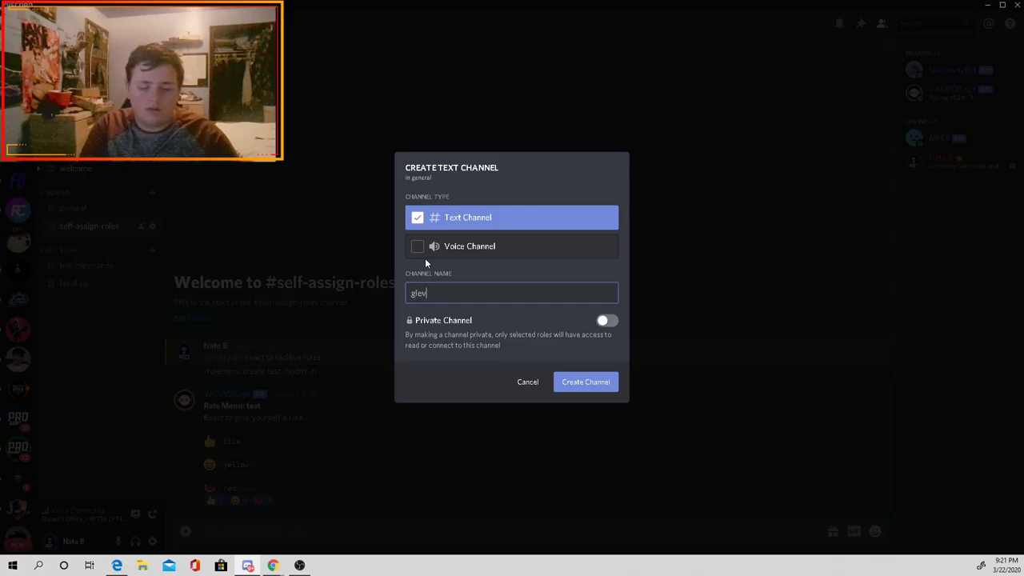
key("BackSpace")
key("BackSpace")
type("veawa")
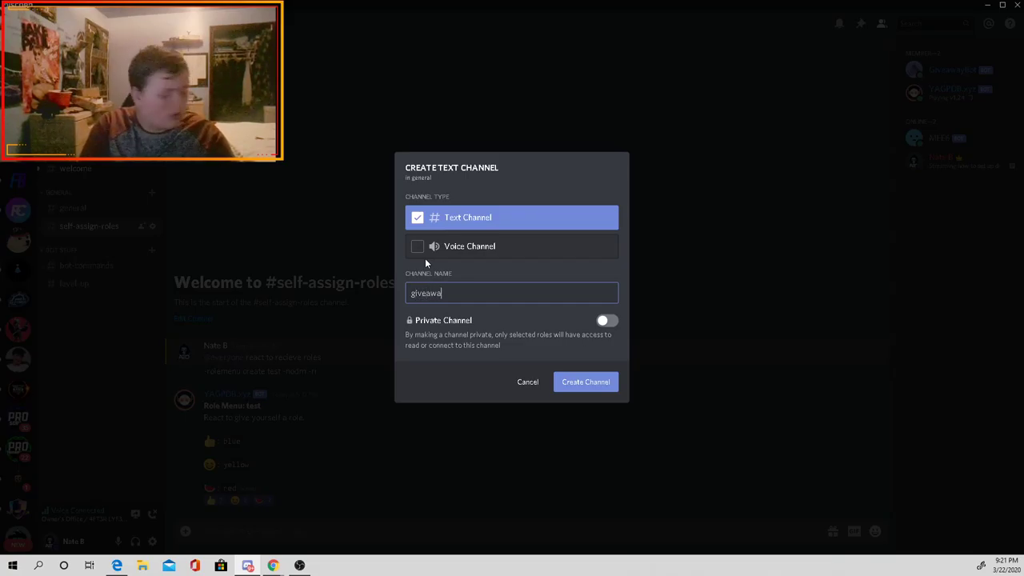
type("ys")
key("Return")
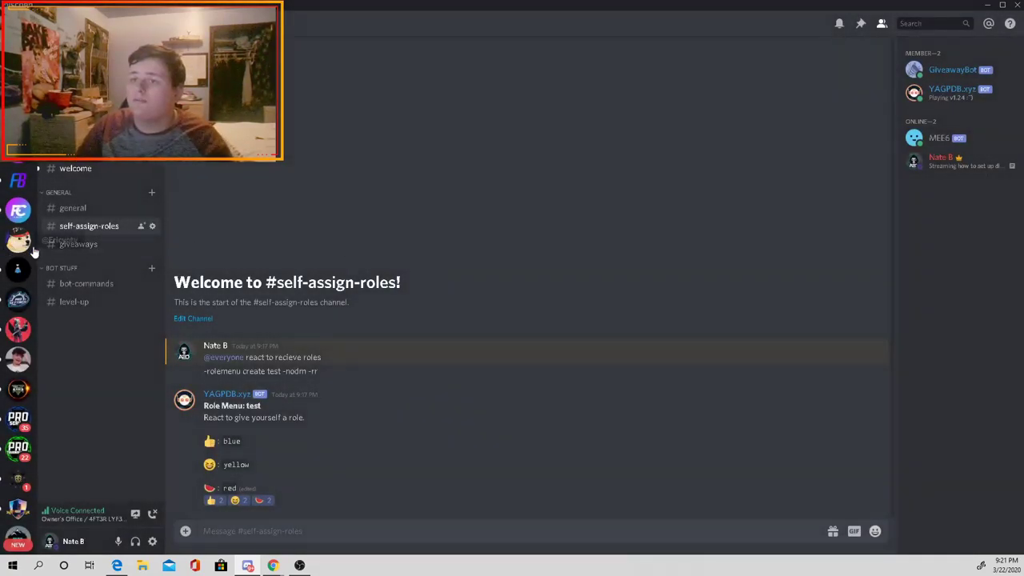
type("!")
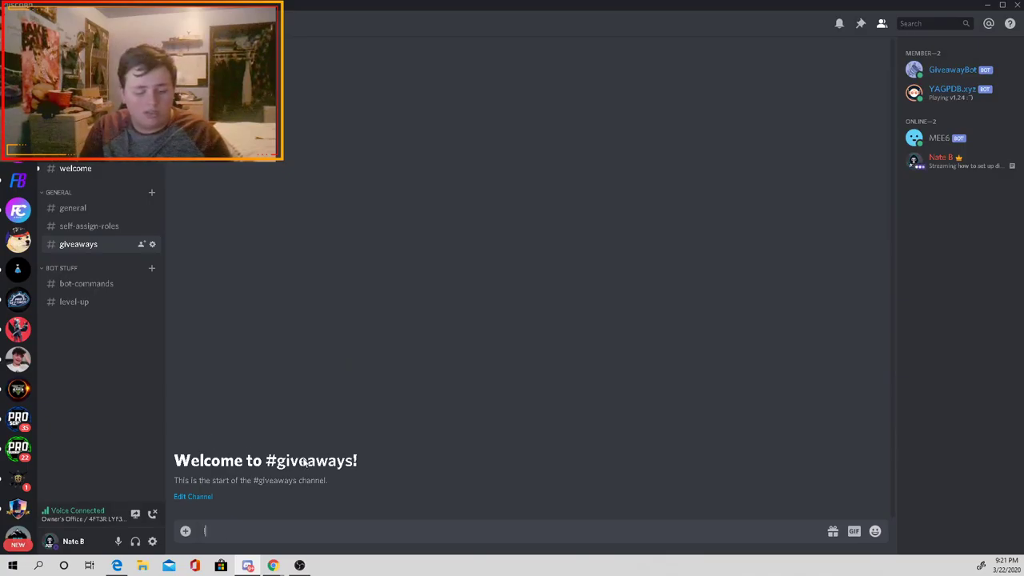
type("gstart ")
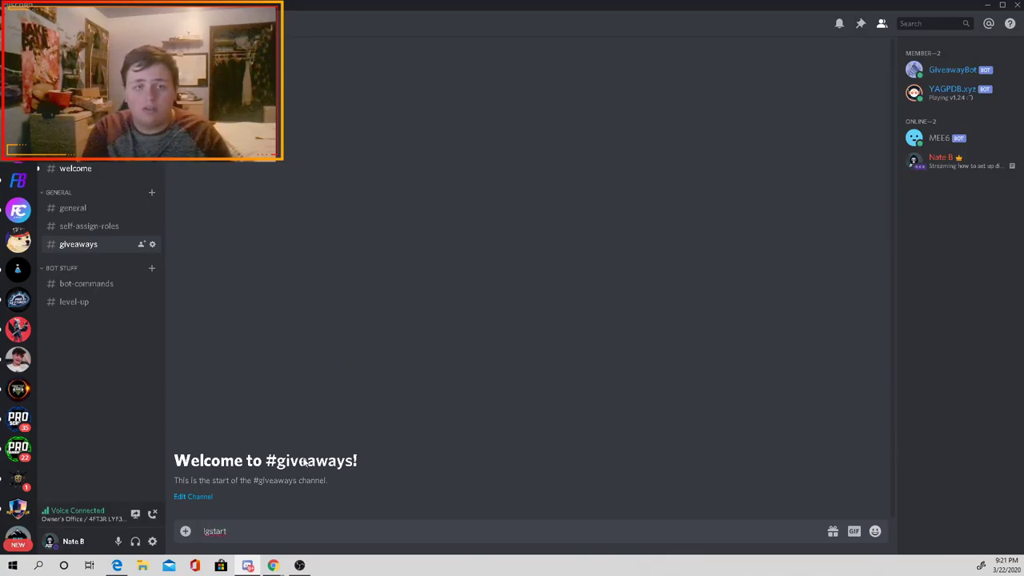
type("1")
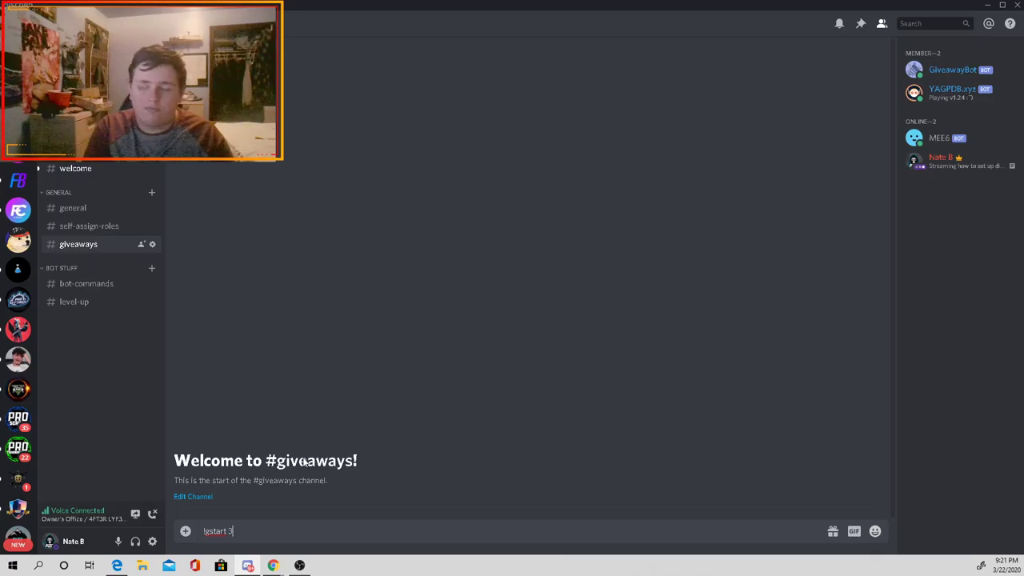
type("m 1")
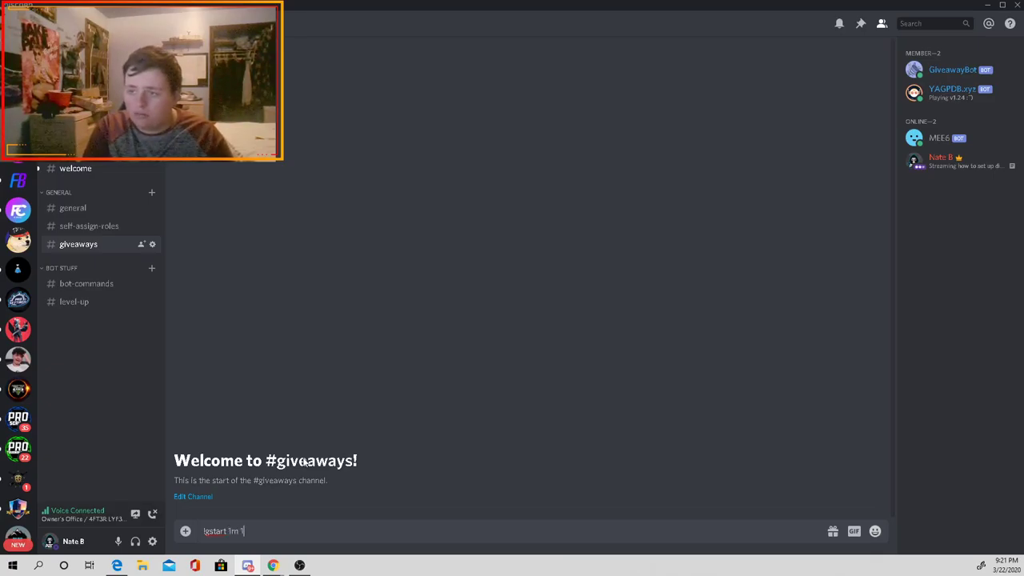
type("w test")
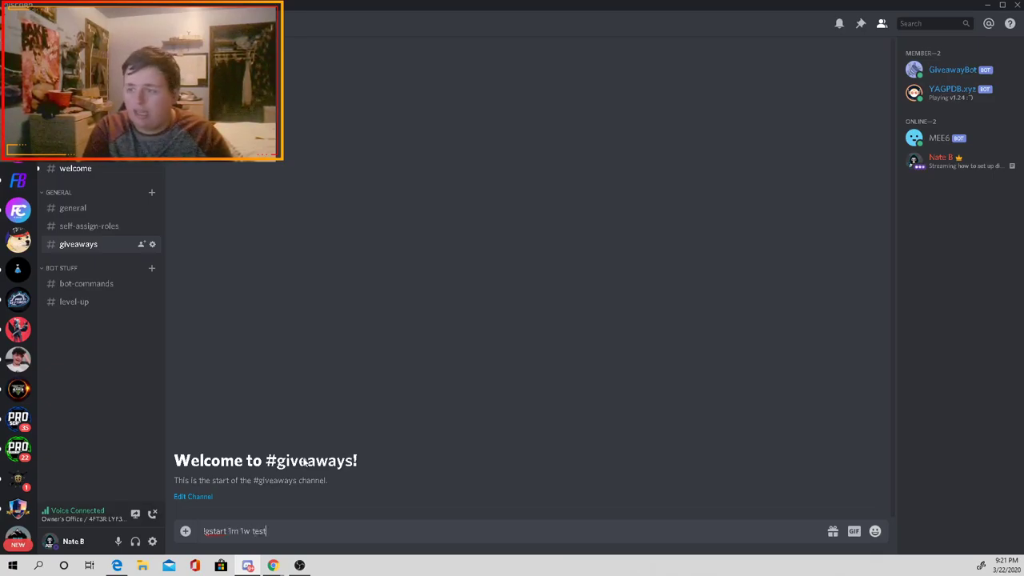
key("Return")
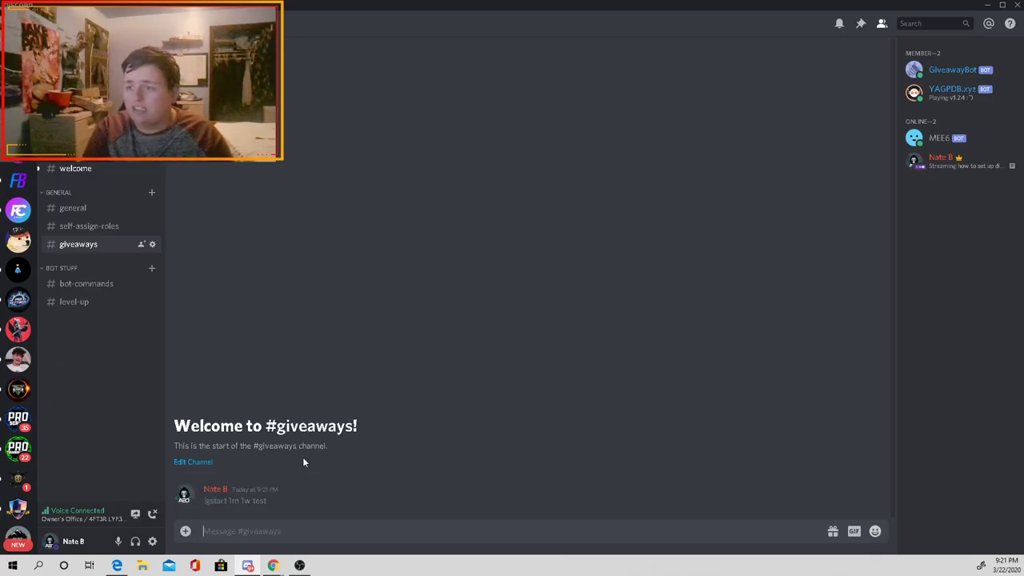
Step: Create a private 'giveaway-create' text channel accessible only to the member role
left_click(151, 192)
type("give")
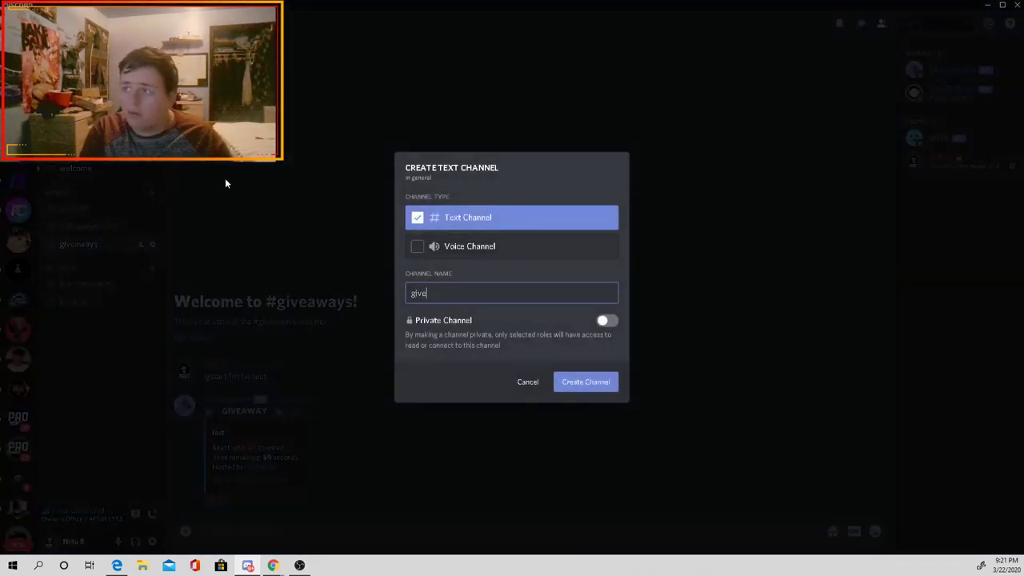
type("away-create")
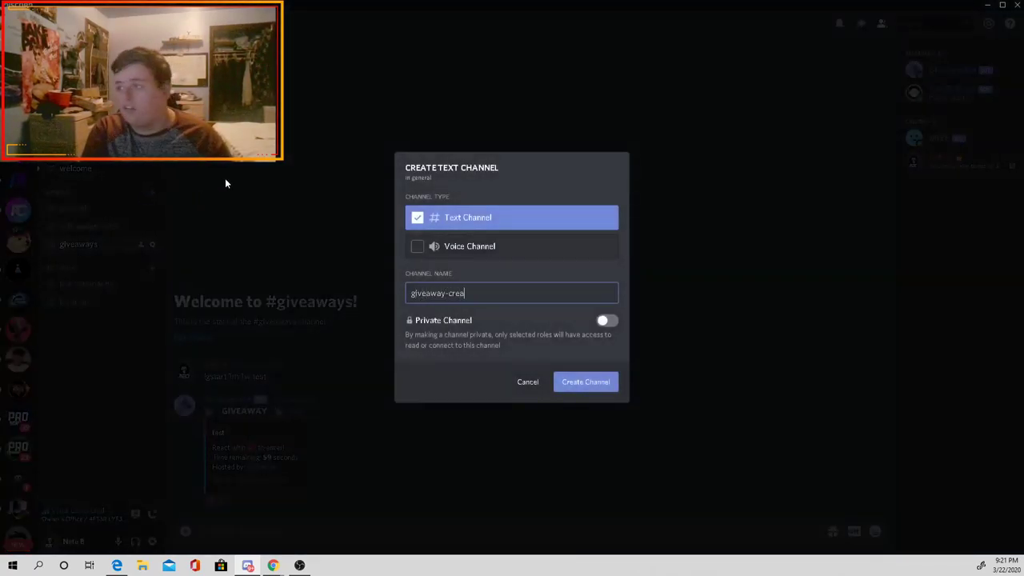
left_click(605, 320)
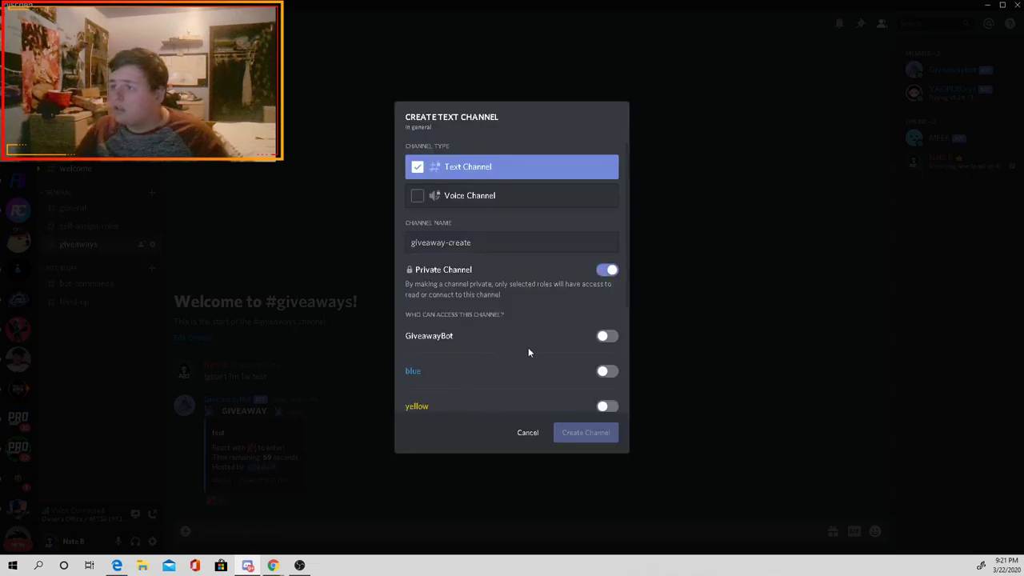
scroll(552, 346, "down", 3)
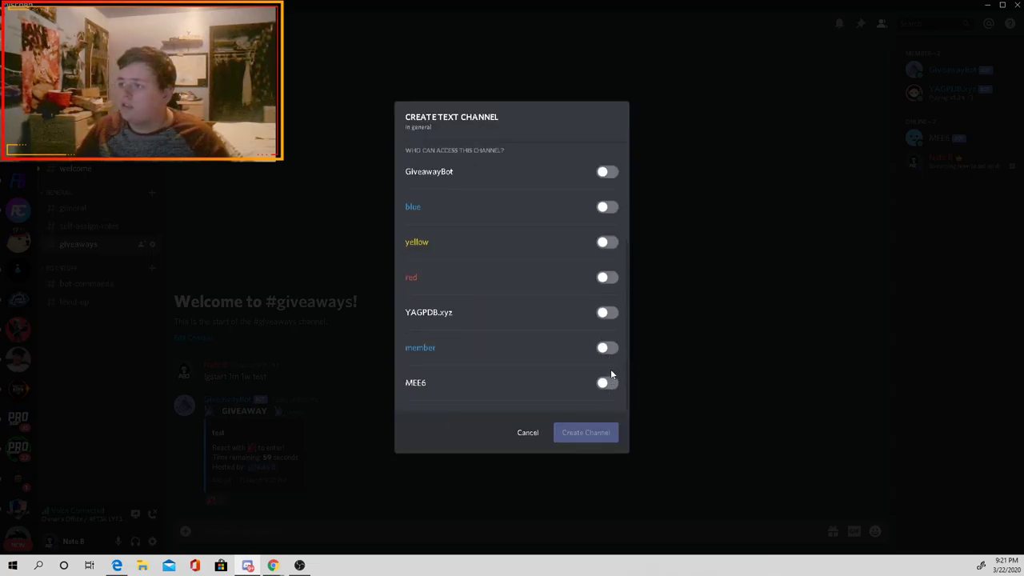
left_click(608, 347)
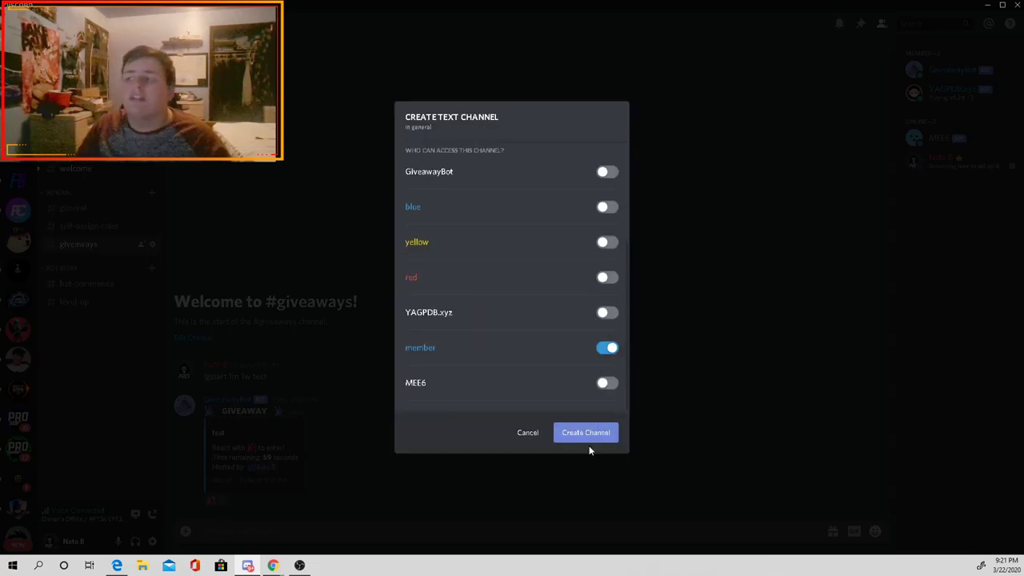
left_click(586, 433)
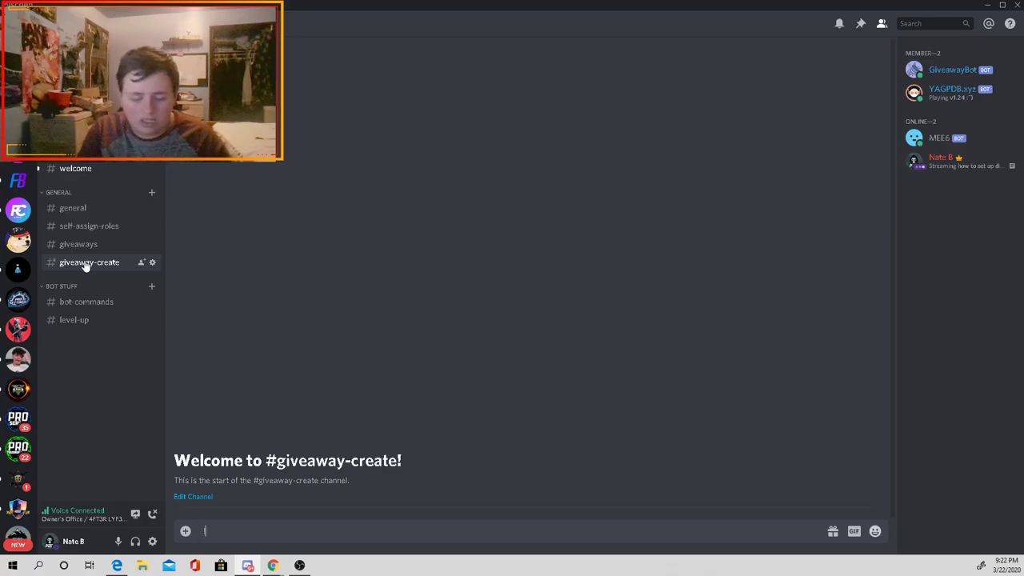
Step: Run !gcreate answering channel giveaways, duration 30s, 1 winner, prize test, then view #giveaways
type("!gcr")
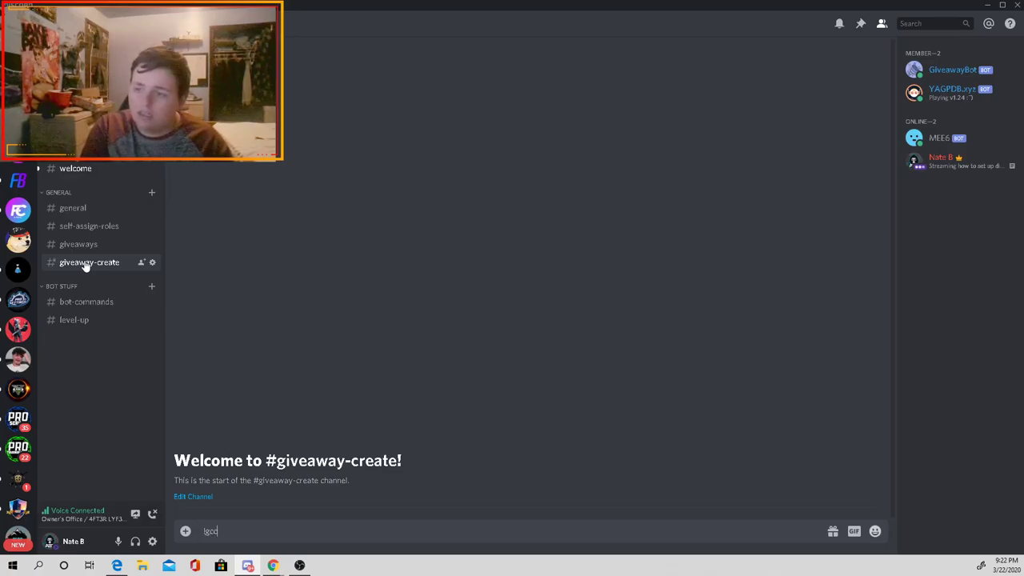
type("eate")
key("Return")
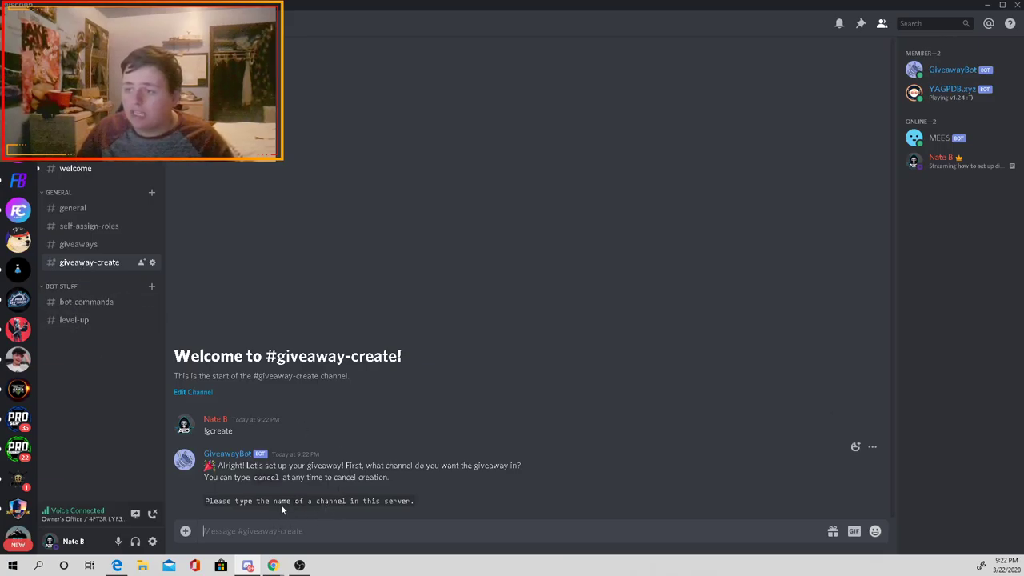
type("g")
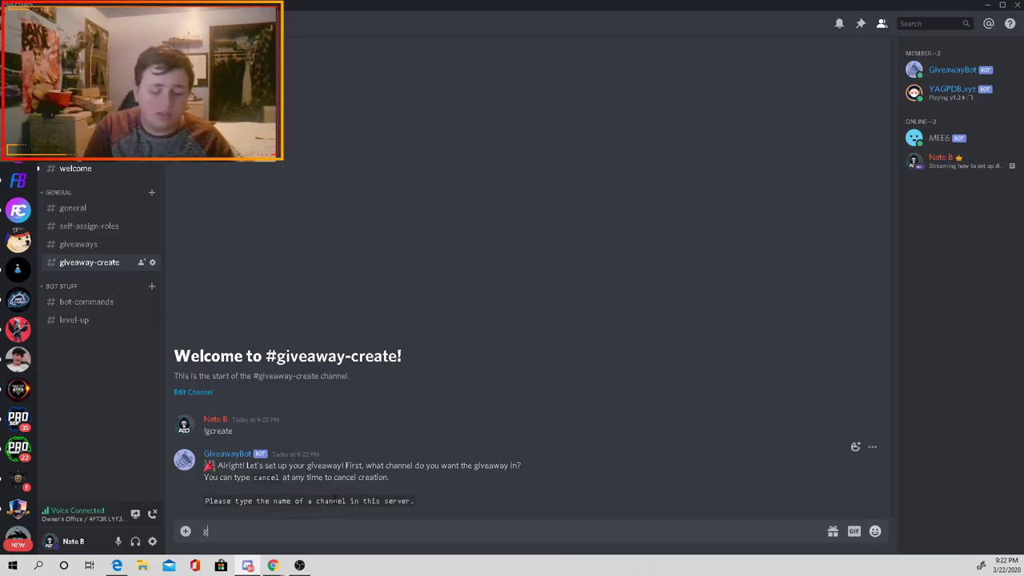
type("iveaways")
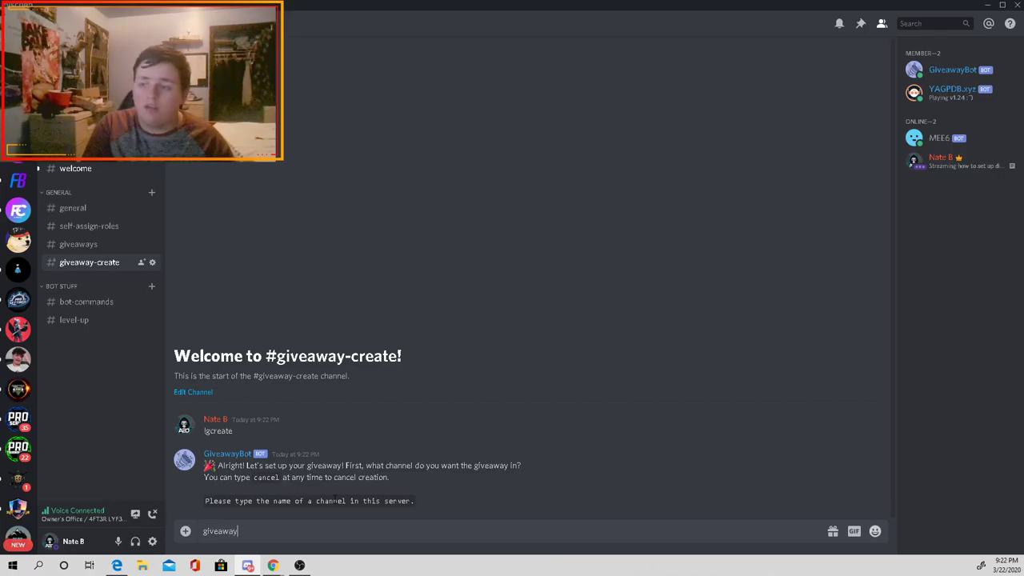
key("Return")
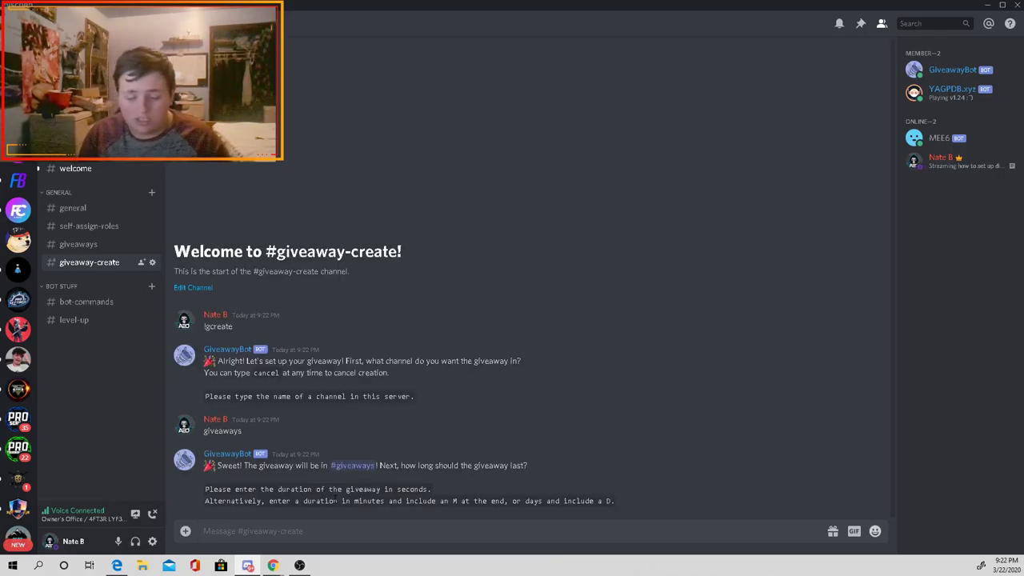
type("30z")
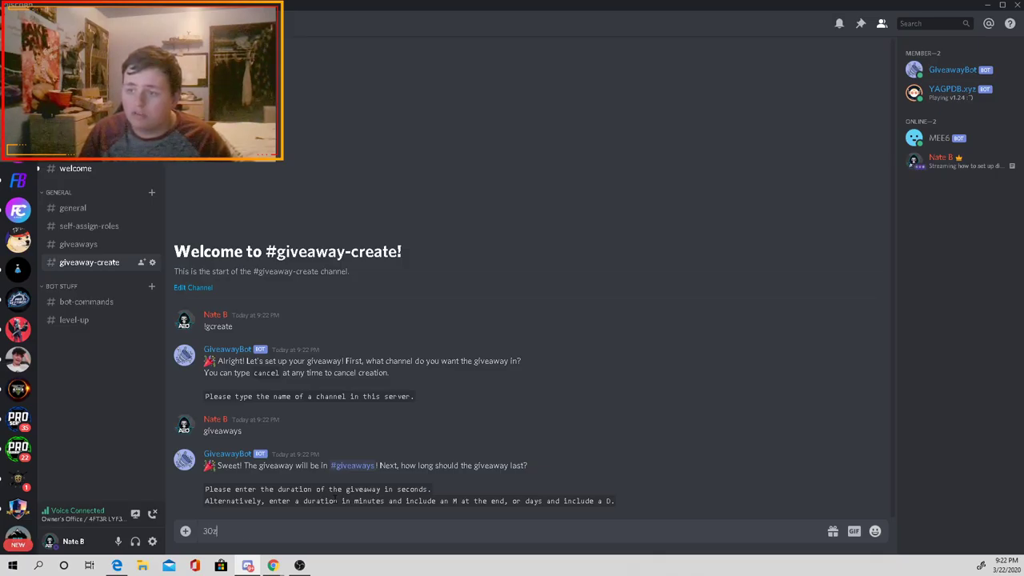
type("s")
key("Return")
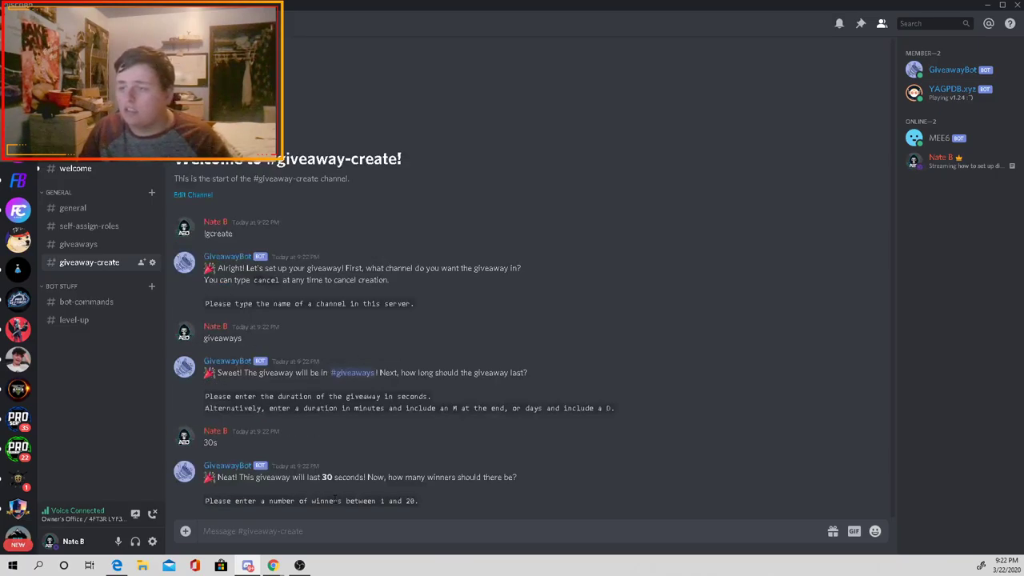
type("1")
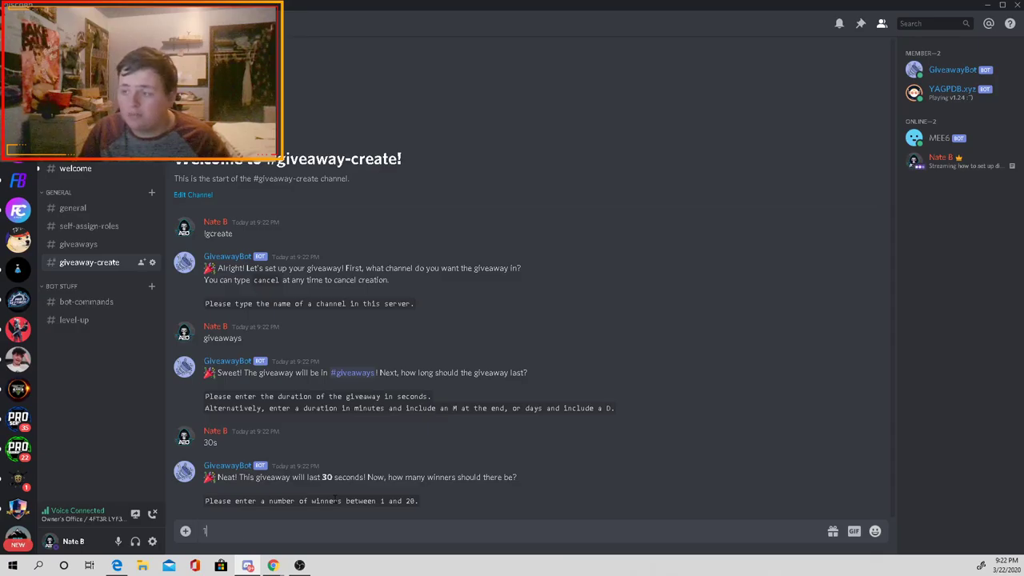
key("Return")
type("test")
key("Return")
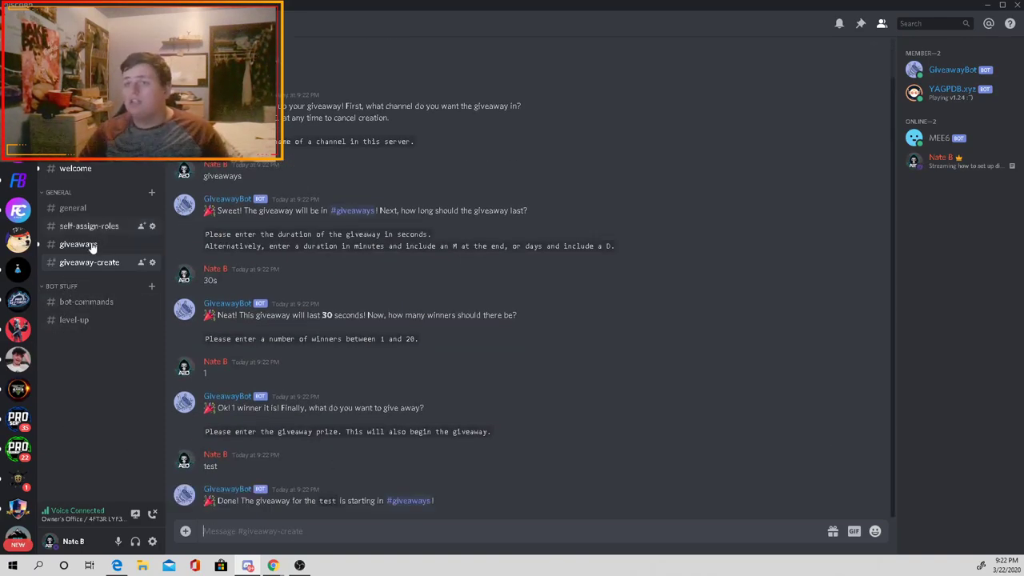
left_click(96, 244)
left_click_drag(205, 377, 217, 392)
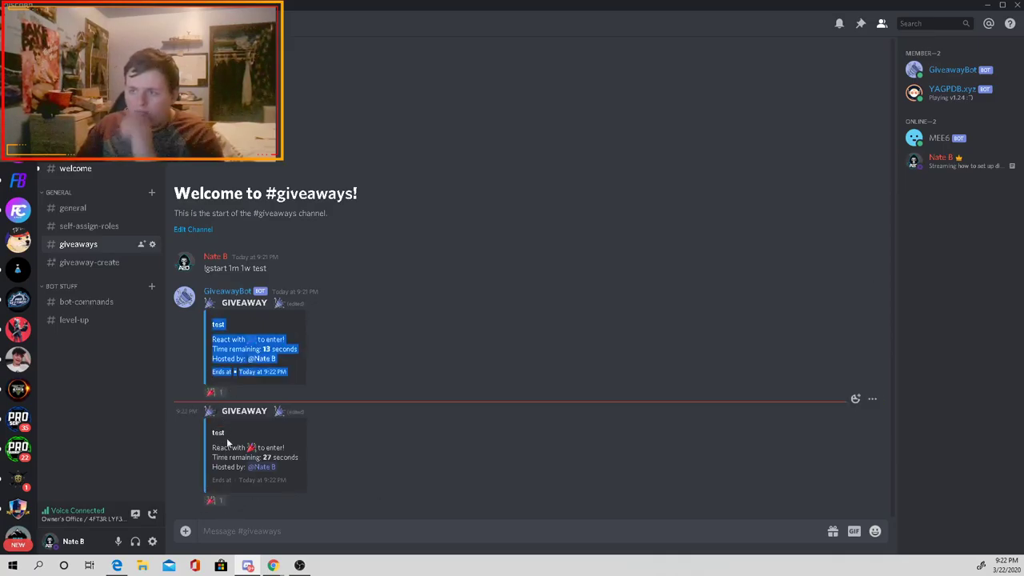
Step: Enter both test giveaways via the 🎉 reaction, then browse channels while they end
left_click(213, 391)
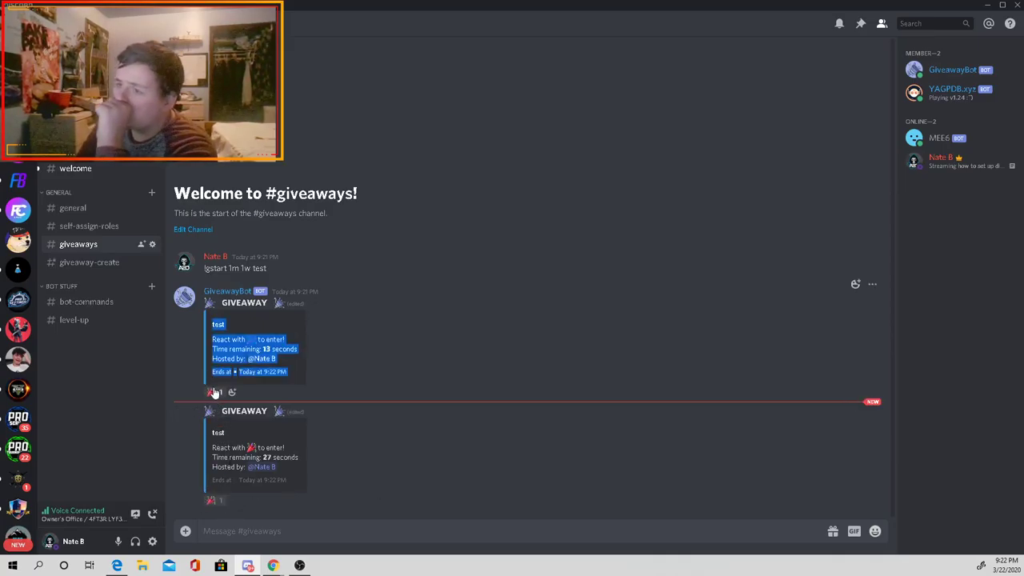
left_click(215, 499)
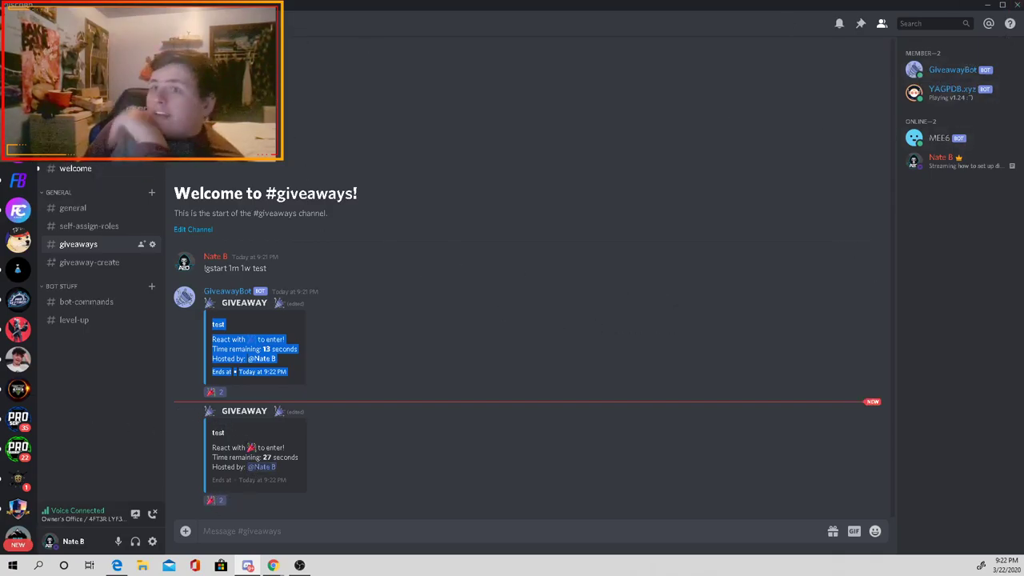
left_click(72, 207)
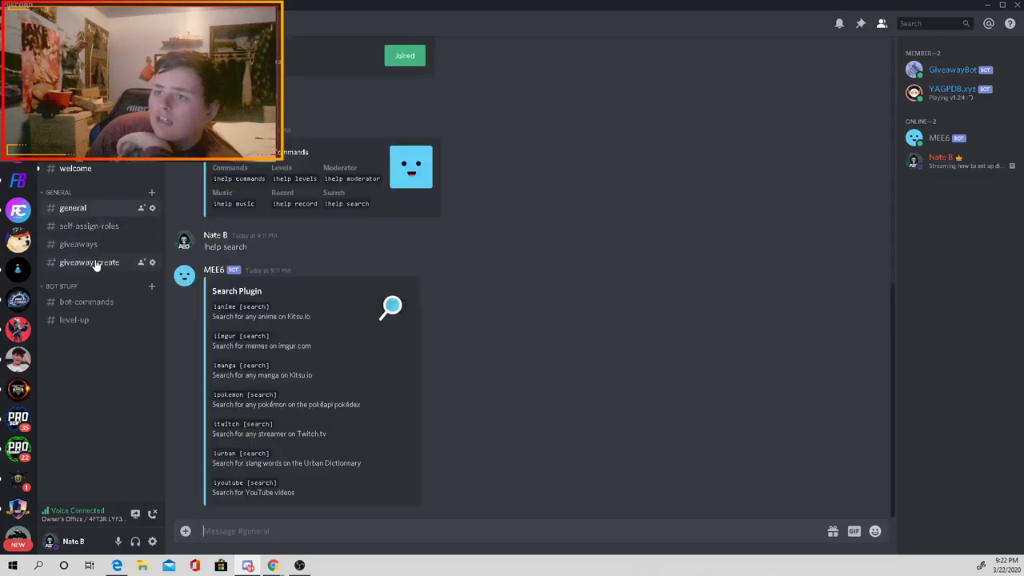
left_click(89, 229)
left_click(78, 244)
left_click_drag(268, 257, 200, 264)
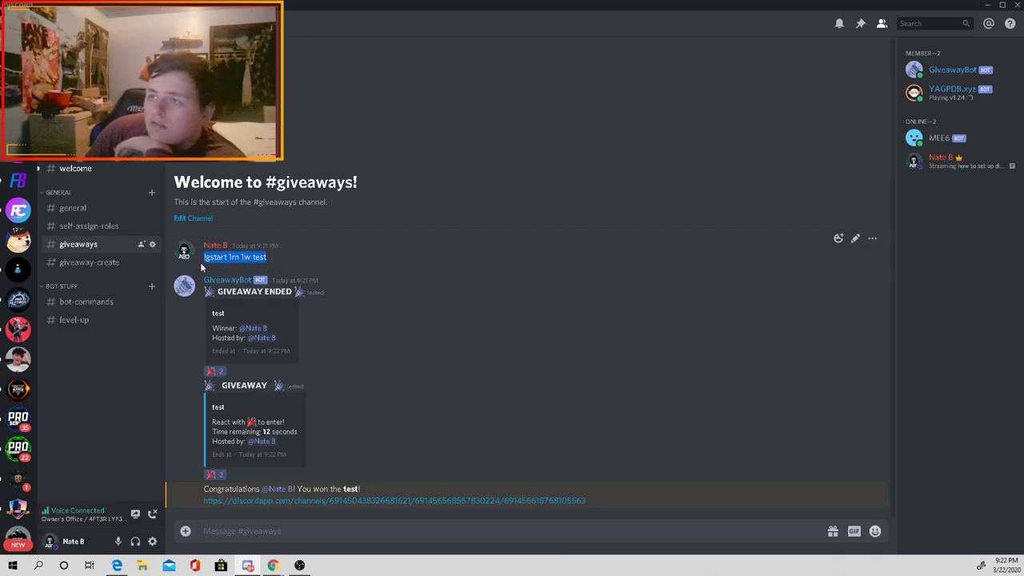
left_click(89, 263)
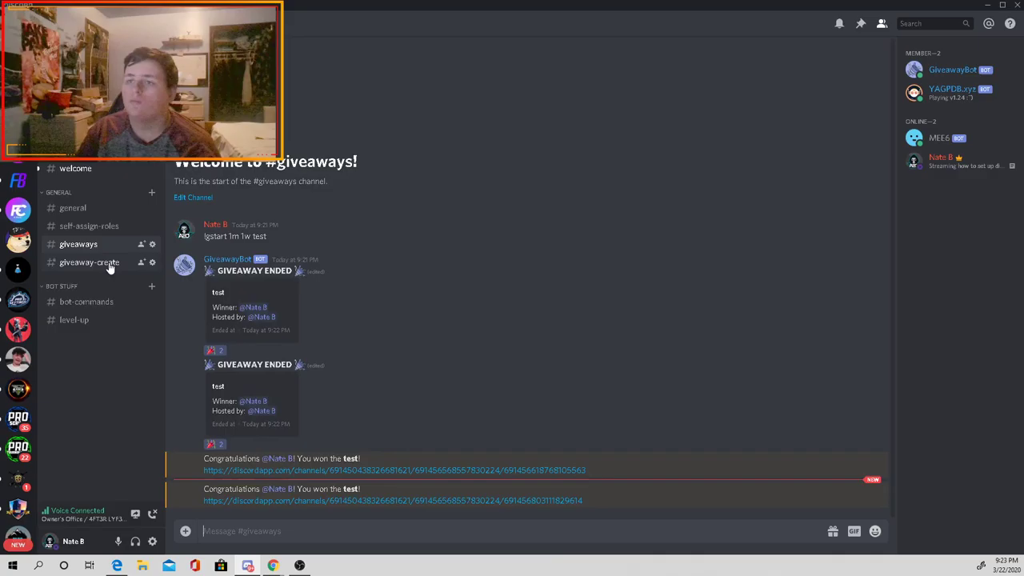
left_click(72, 208)
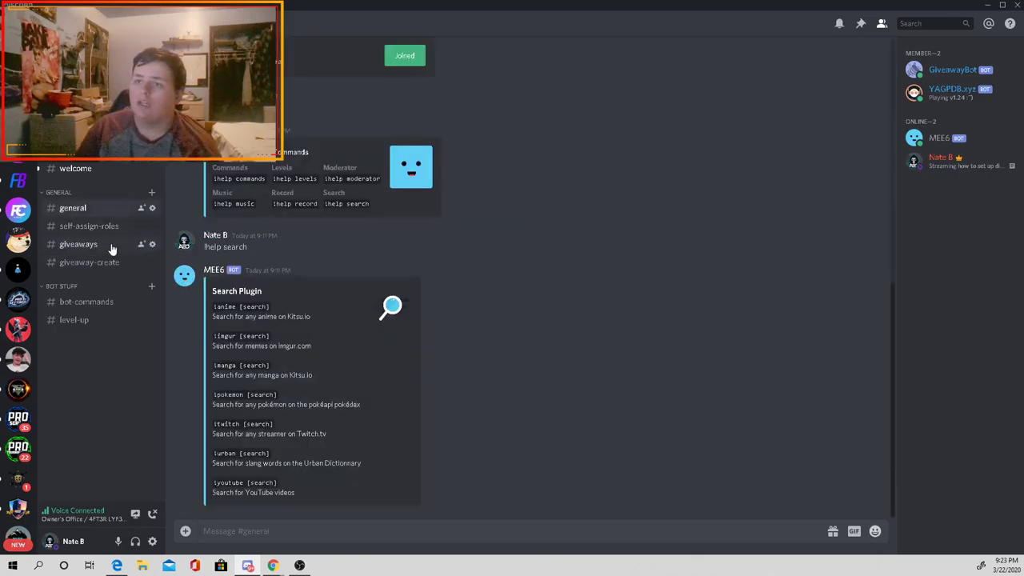
Step: Create a text channel named 'apply'
left_click(151, 192)
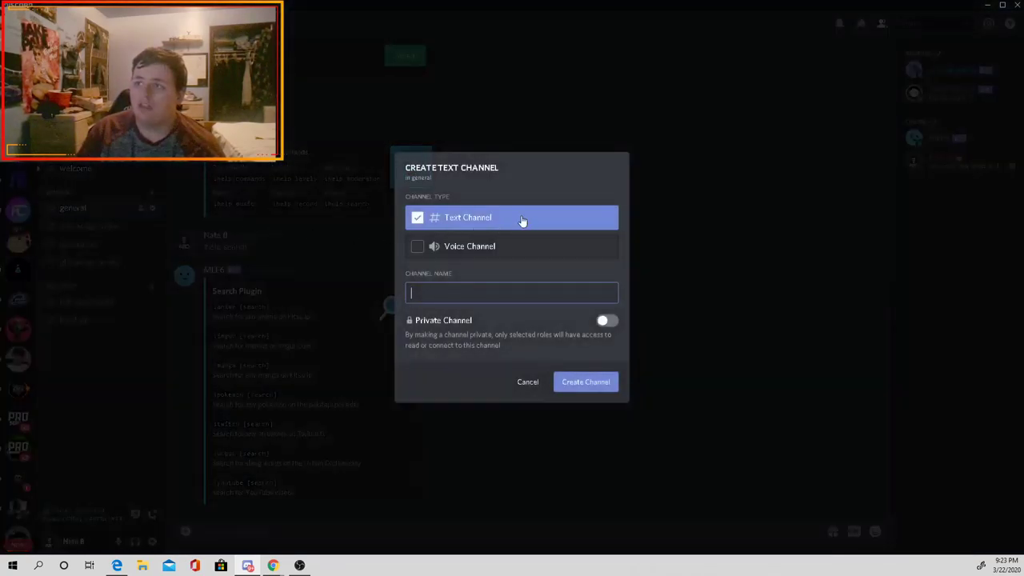
type("ap")
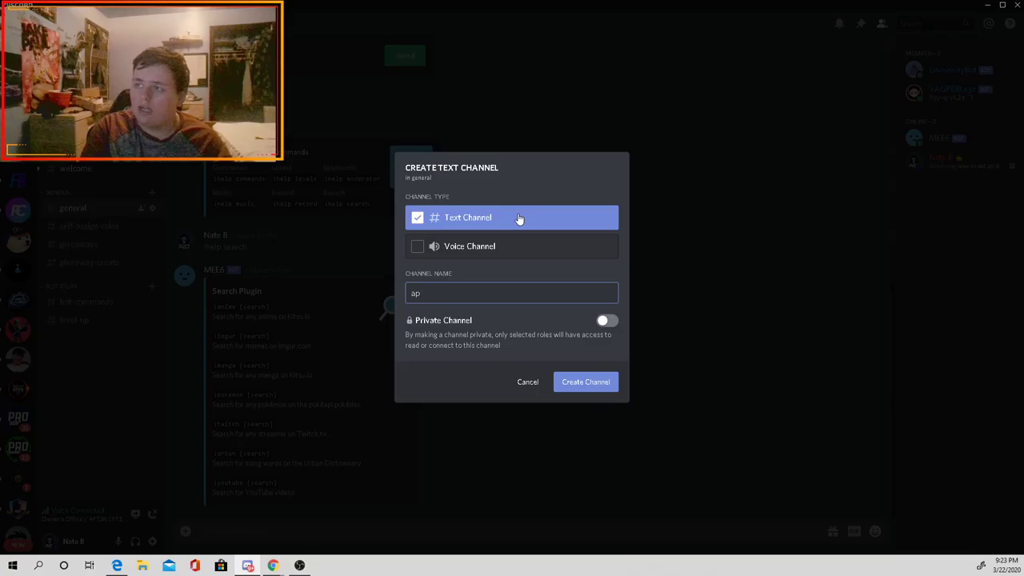
type("ply")
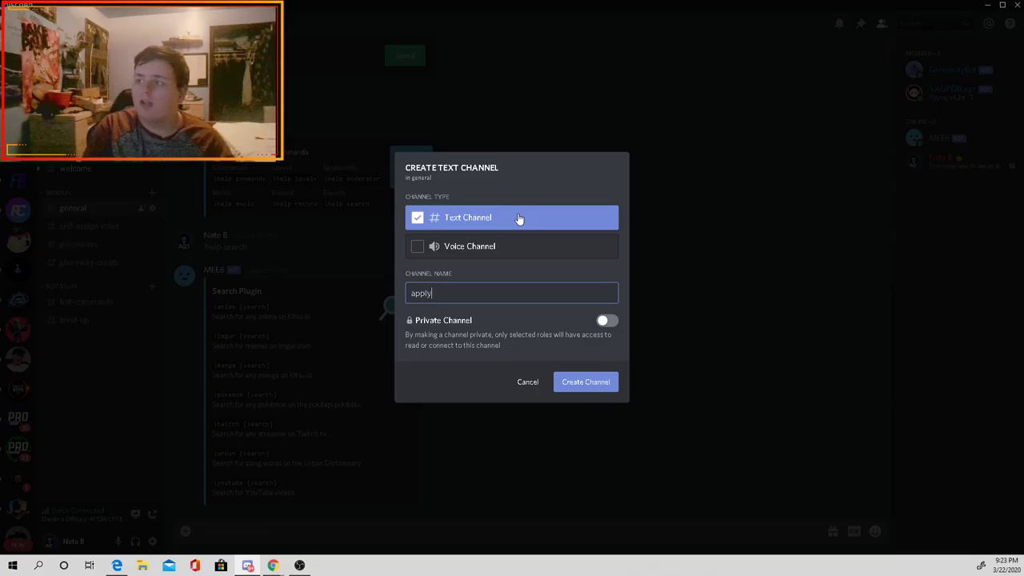
key("Return")
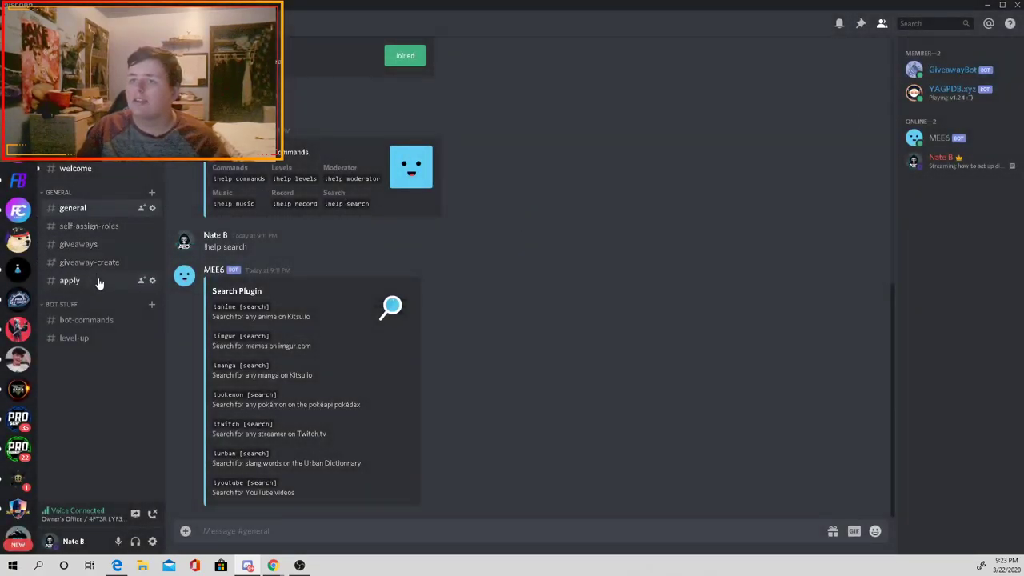
Step: Post 'go to bot commands and type %apply to apply for staff' in #apply
left_click(96, 282)
type("go to bot commands and typ")
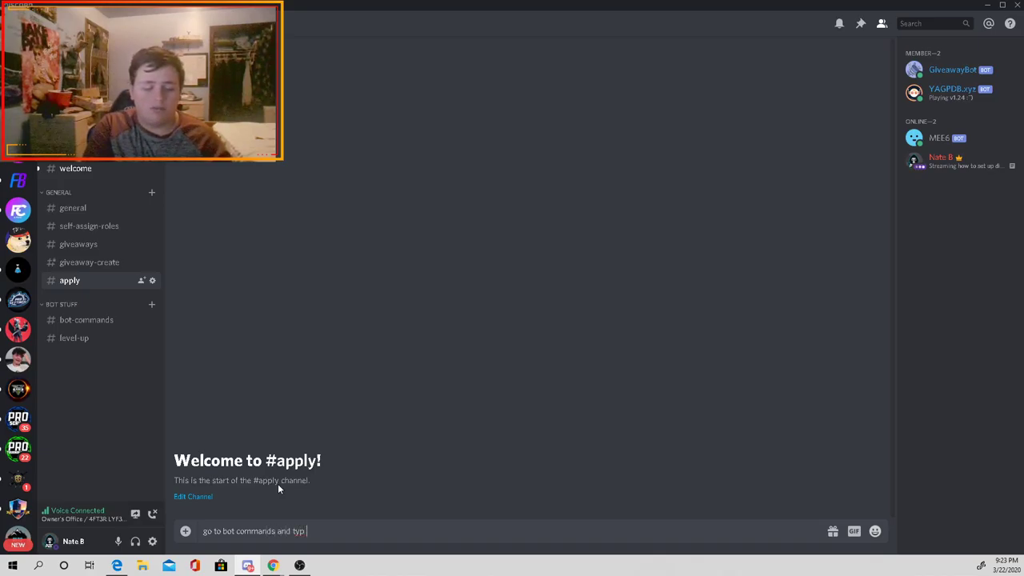
type("e %ap")
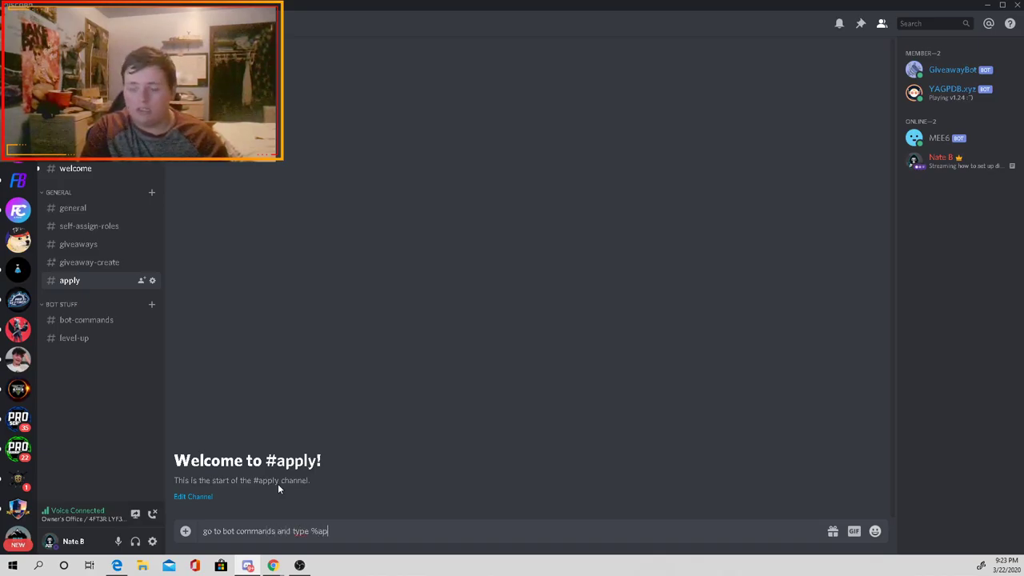
type("ply to appl")
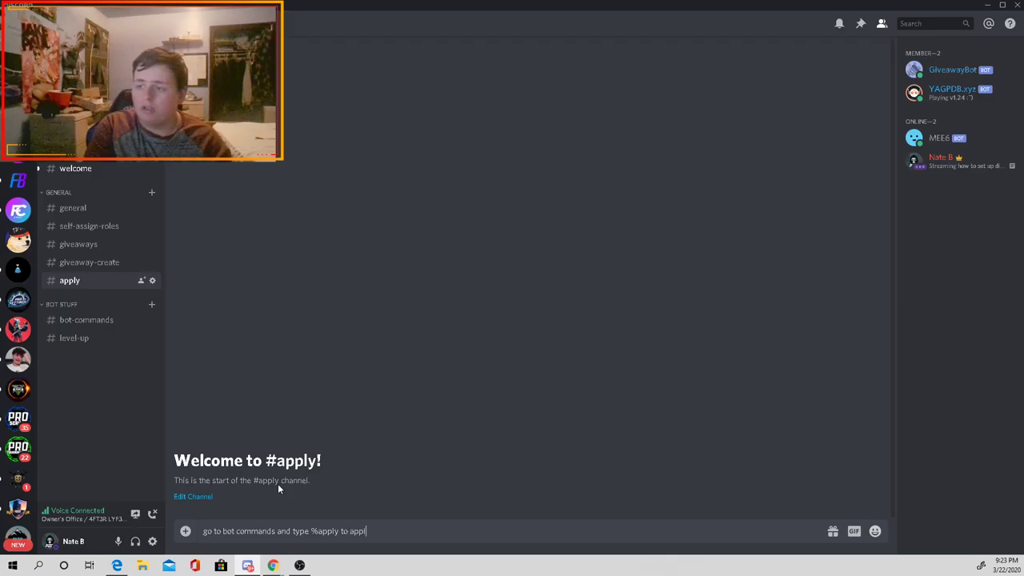
type("y for staff")
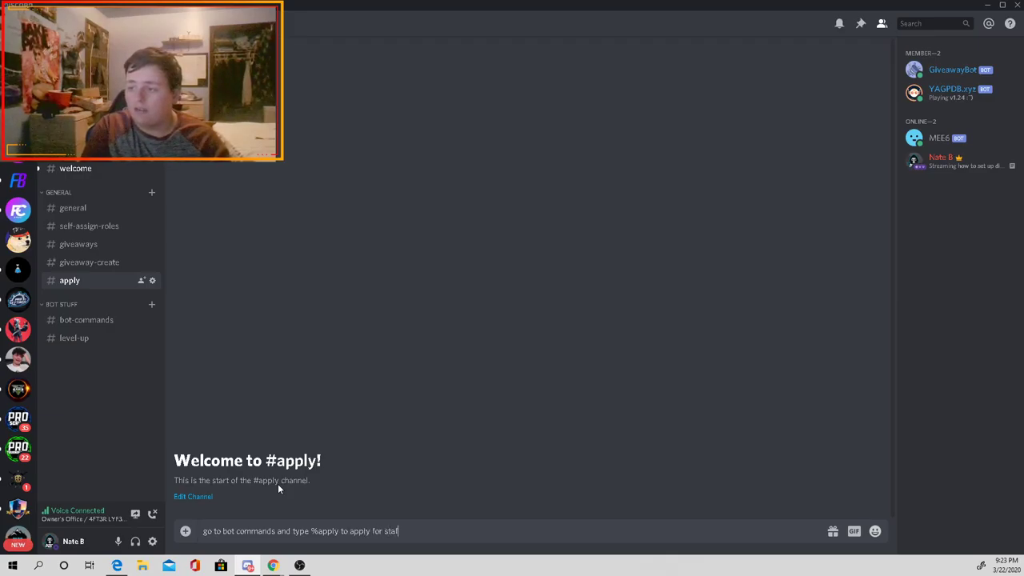
key("Return")
left_click(90, 339)
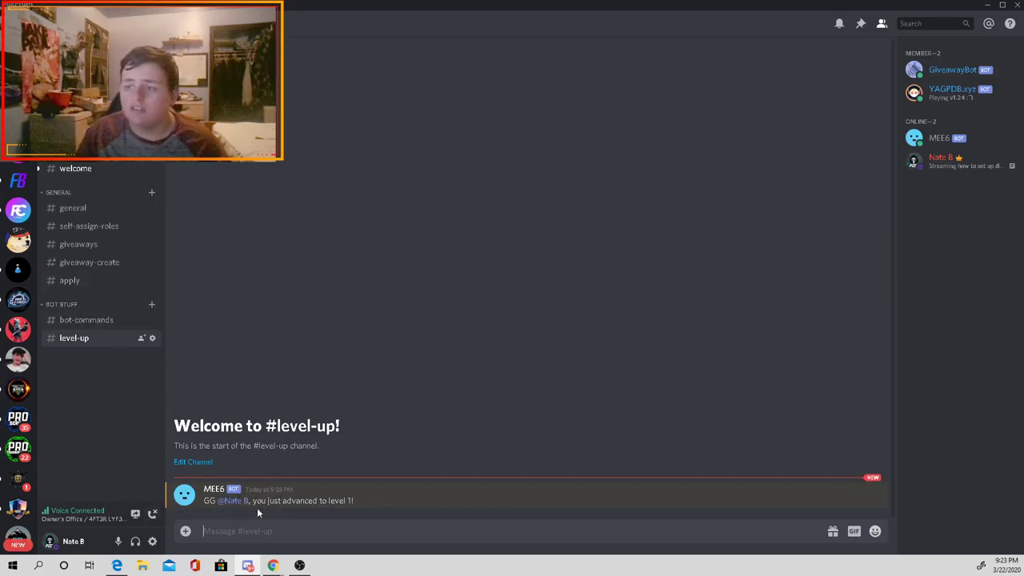
left_click(80, 281)
Step: Maximize Chrome, search 'application bot', and open the Application Bot listing page
mouse_move(257, 571)
left_click(294, 526)
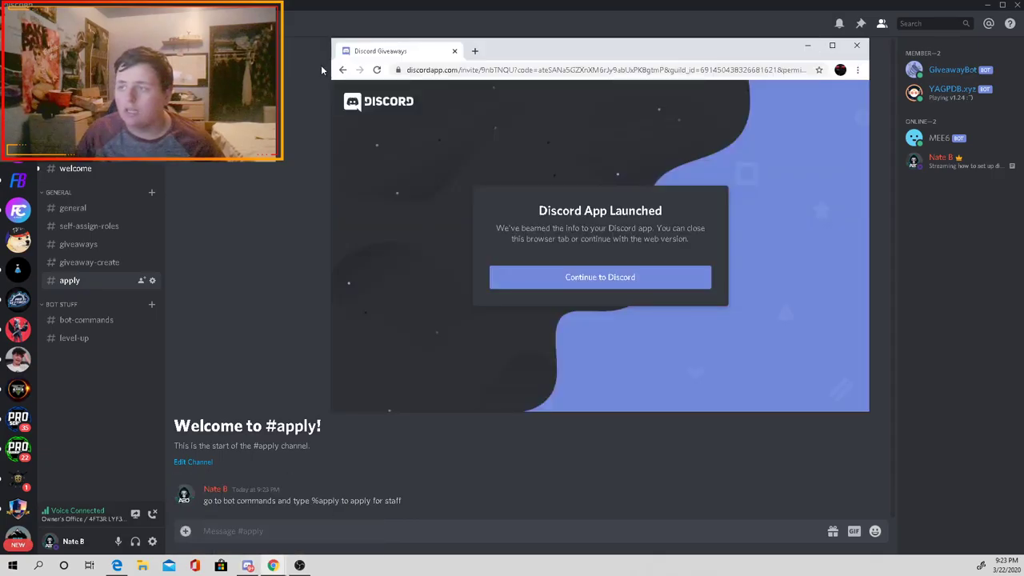
left_click(833, 46)
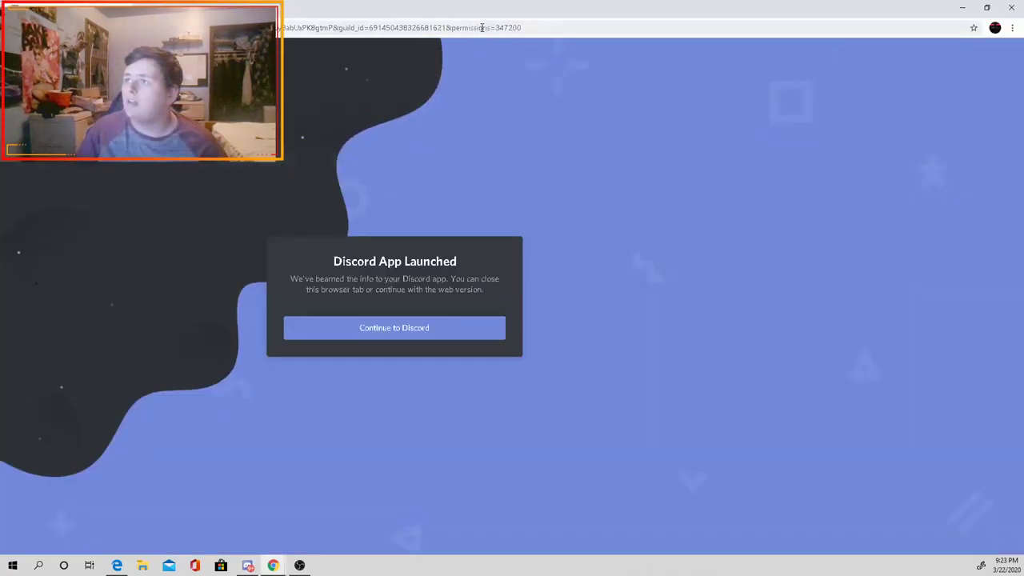
left_click(481, 32)
type("application")
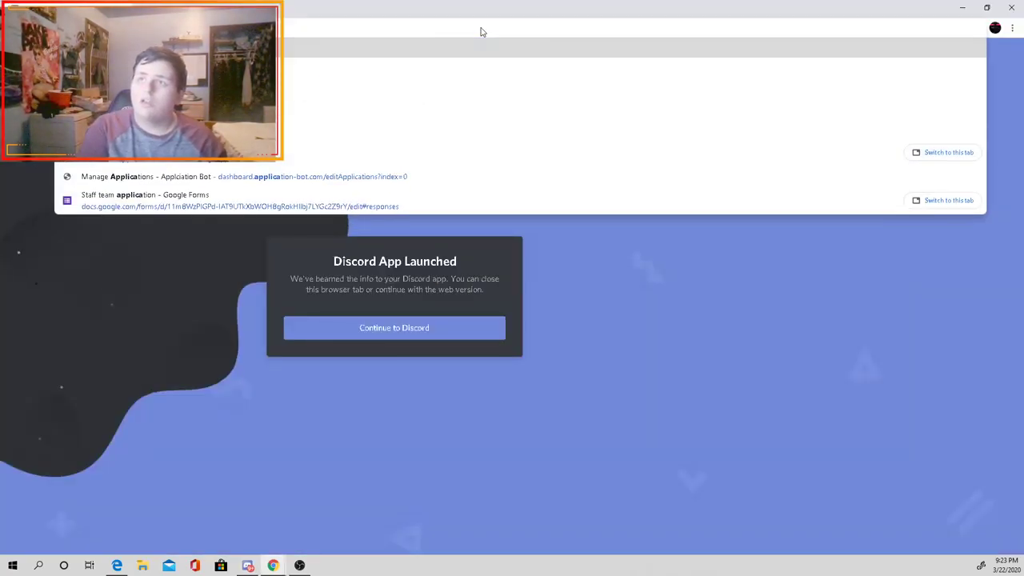
type(" bot")
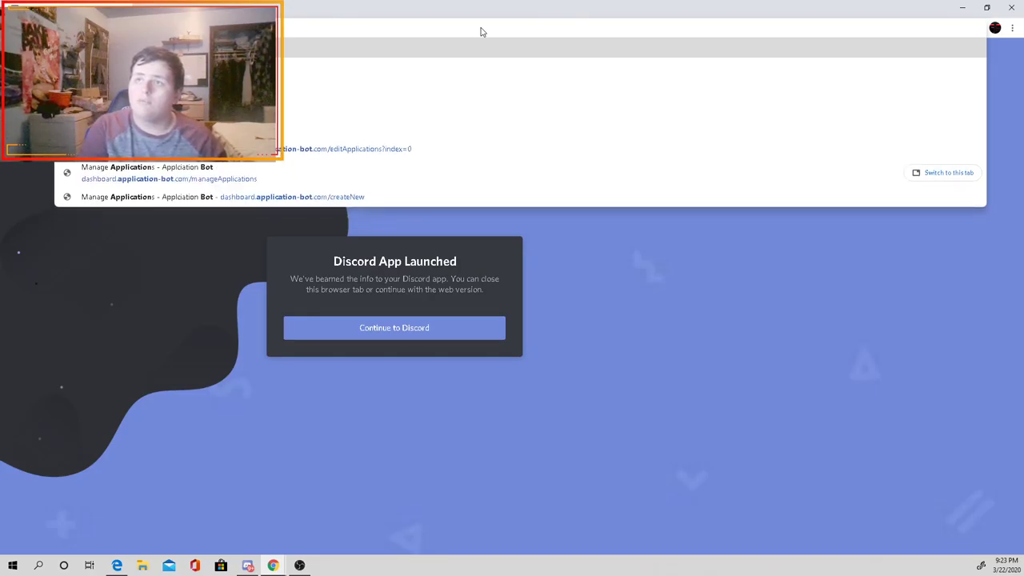
key("Return")
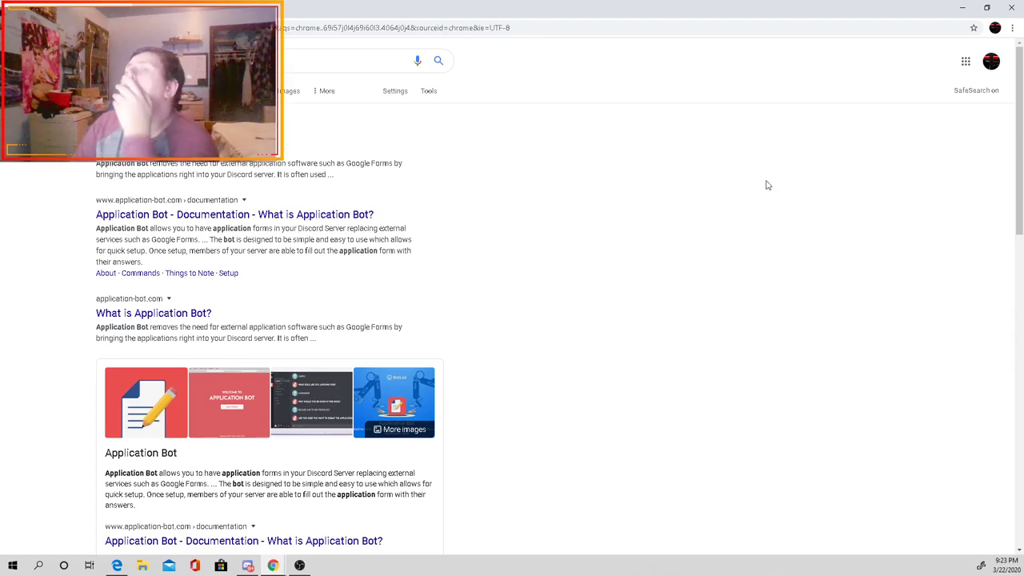
left_click(240, 149)
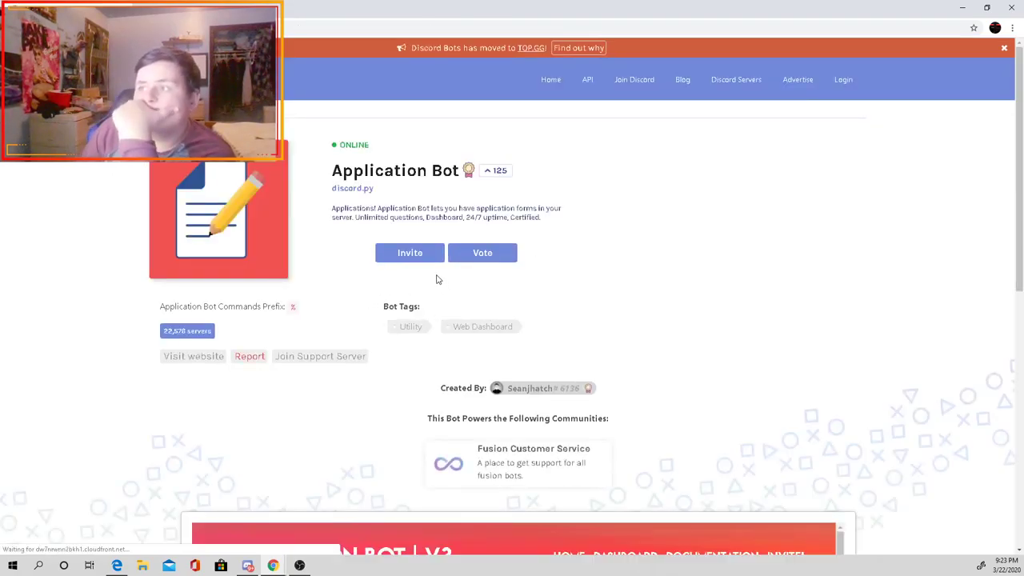
Step: Invite Application Bot to the Test server, authorize it, and pass the captcha
left_click(437, 258)
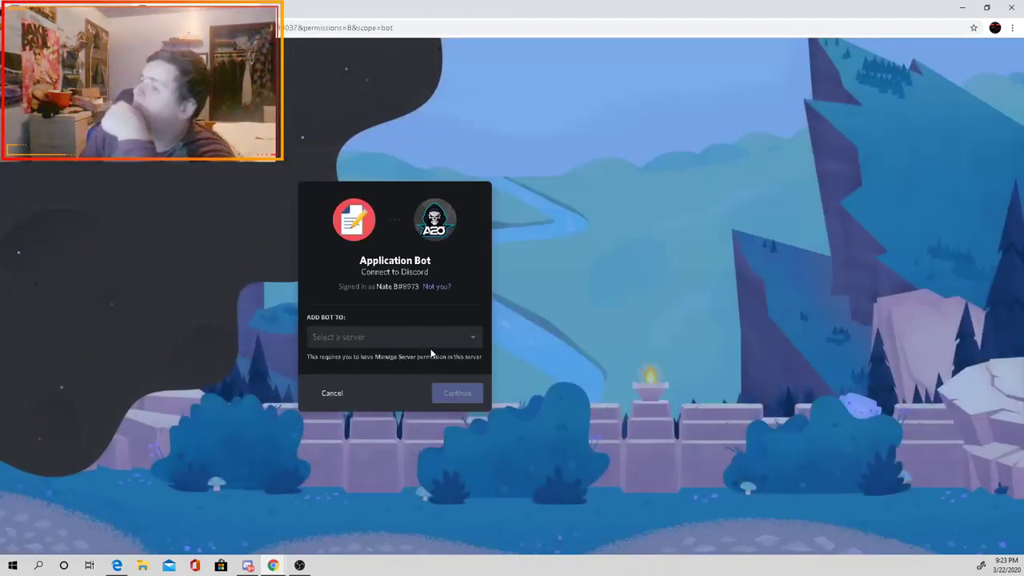
left_click(412, 343)
scroll(391, 397, "down", 3)
left_click(366, 430)
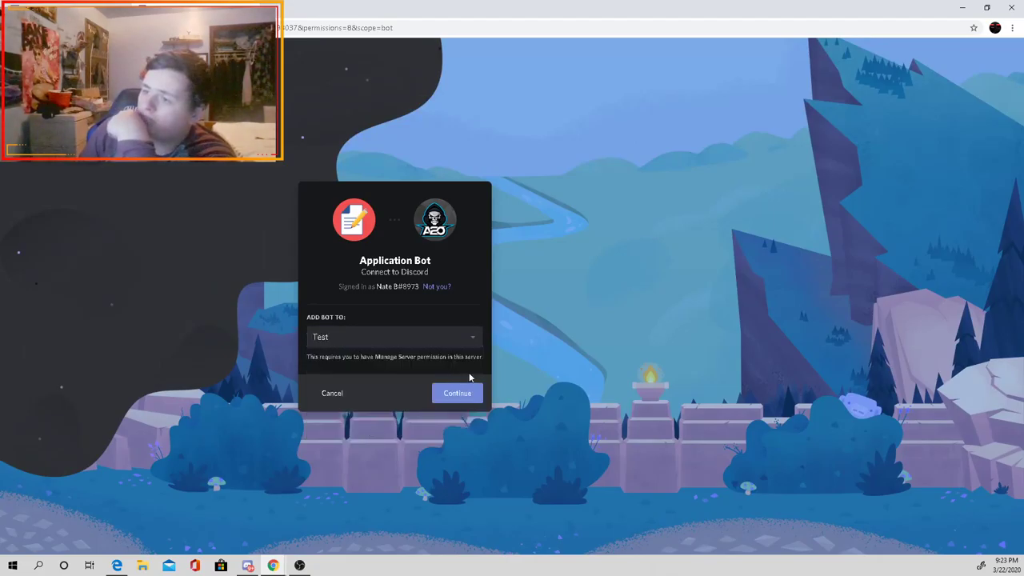
left_click(464, 395)
left_click(457, 427)
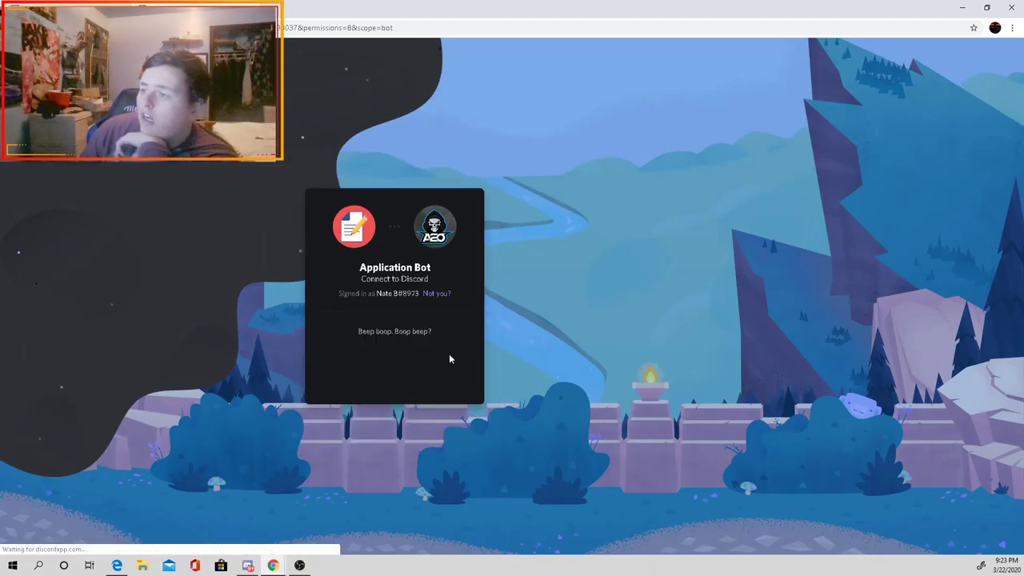
left_click(344, 367)
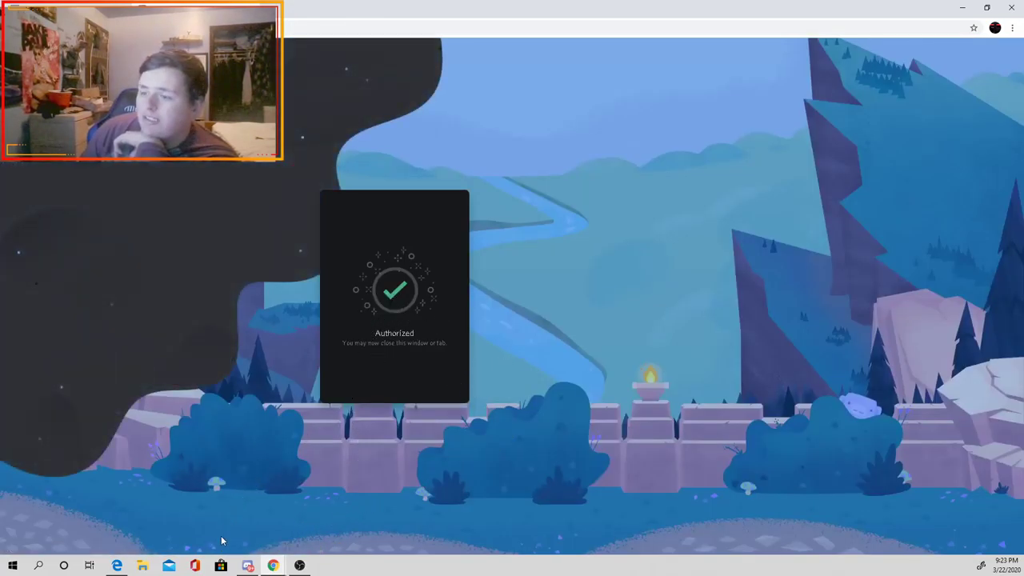
Step: Send %help in #apply and follow the help embed's link to the bot's dashboard
mouse_move(251, 565)
left_click(268, 536)
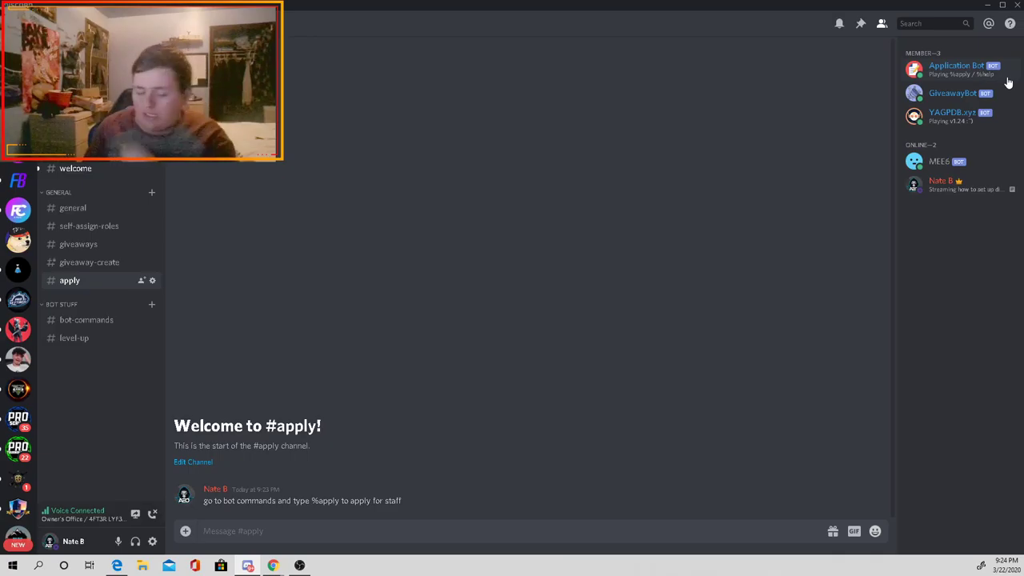
type("%hel")
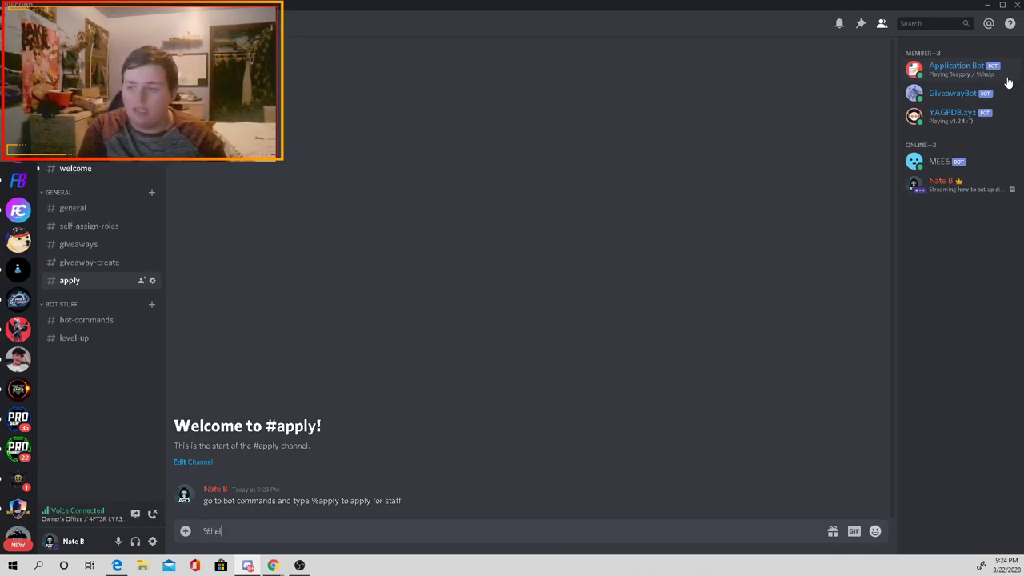
type("p")
key("Return")
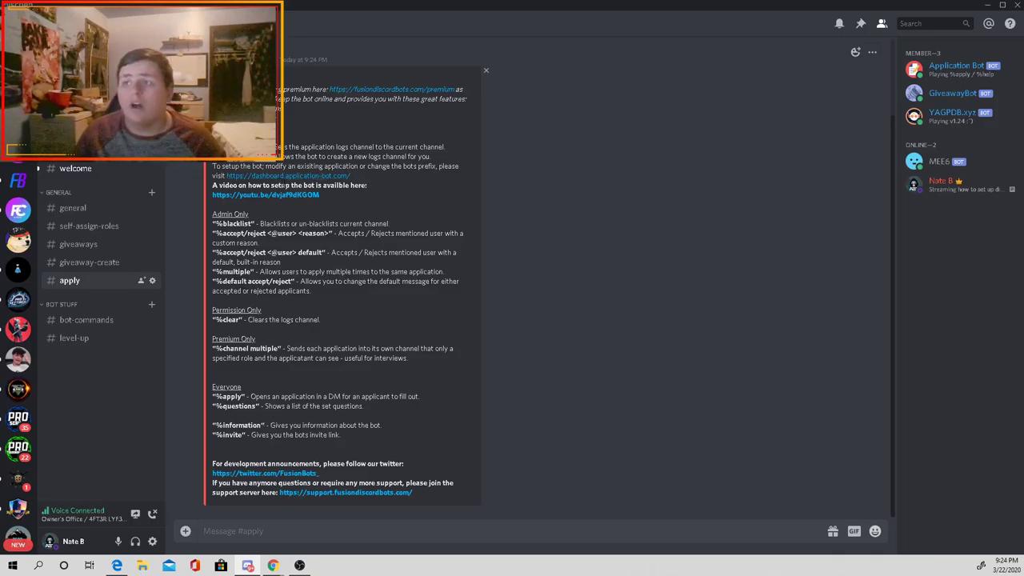
left_click(303, 180)
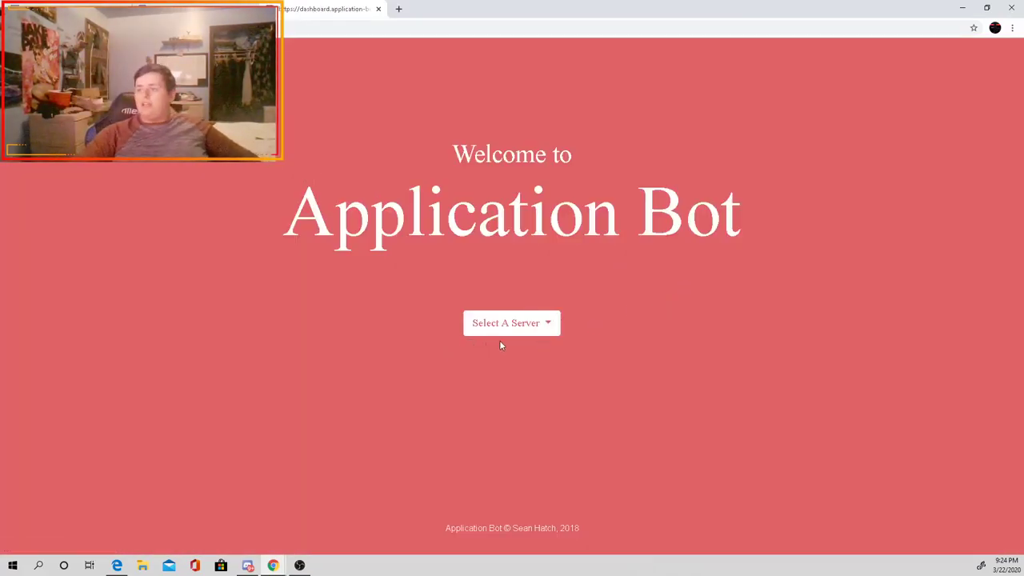
Step: Select the Test server in the Application Bot Dashboard and go to Manage Applications
left_click(524, 324)
left_click(490, 366)
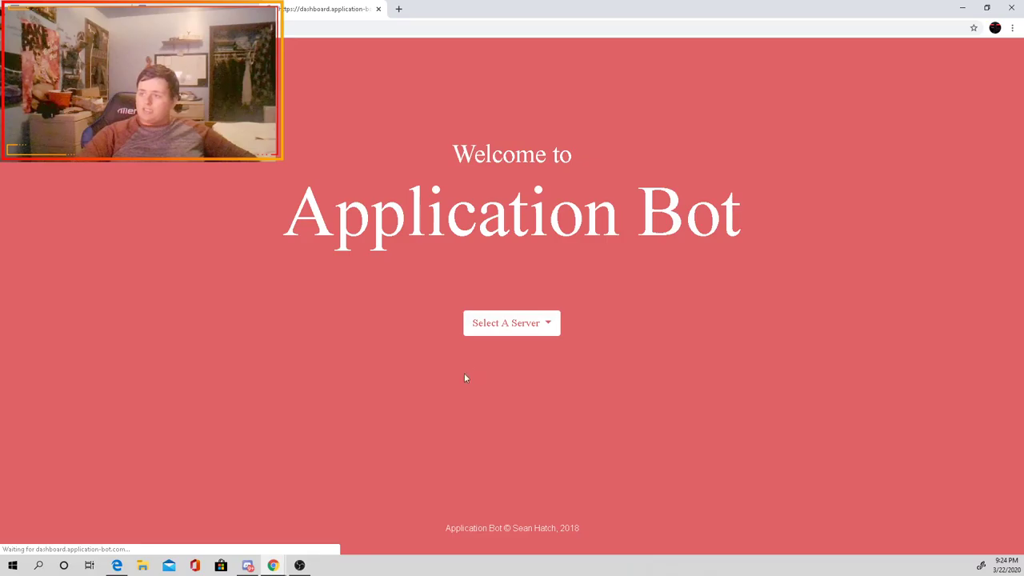
scroll(368, 350, "down", 1)
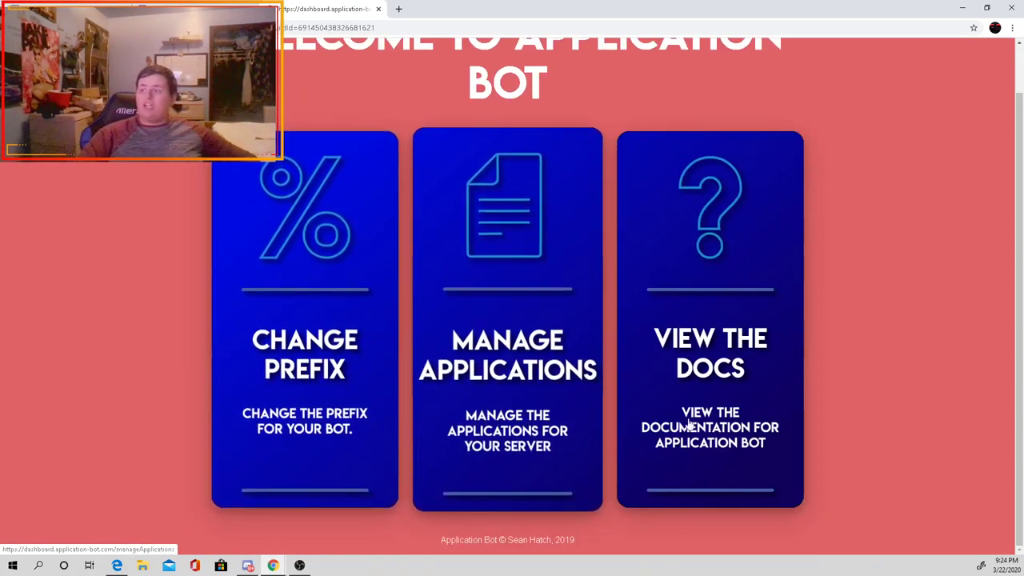
left_click(537, 371)
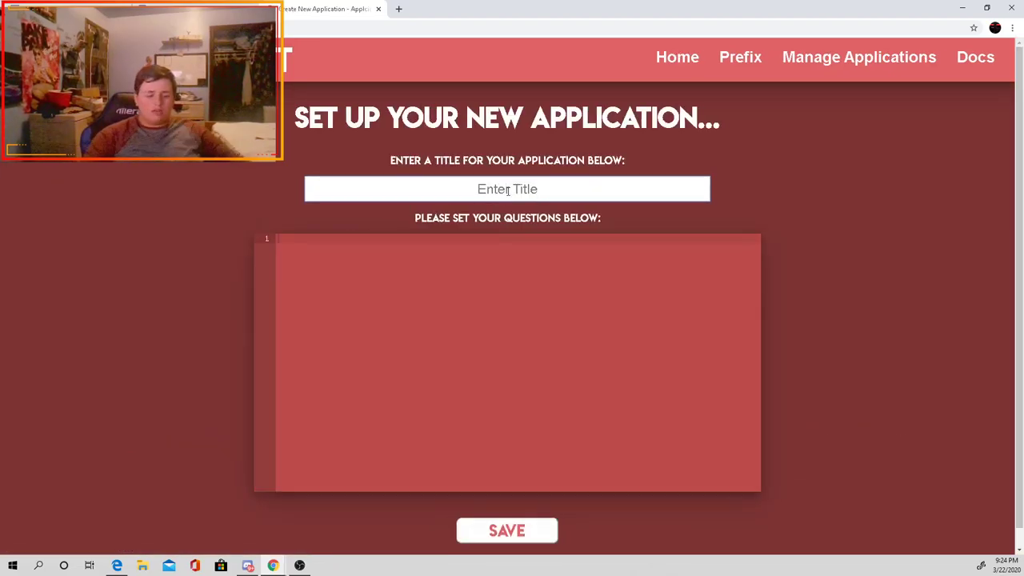
Step: Title the new application 'Staff application'
left_click(507, 190)
type("Staff")
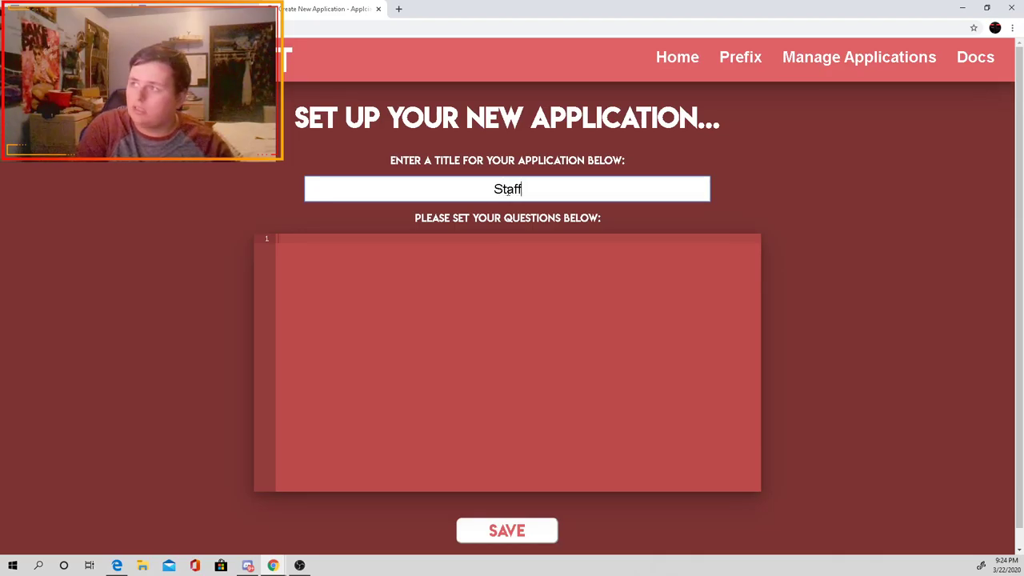
type(" applui")
key("BackSpace")
key("BackSpace")
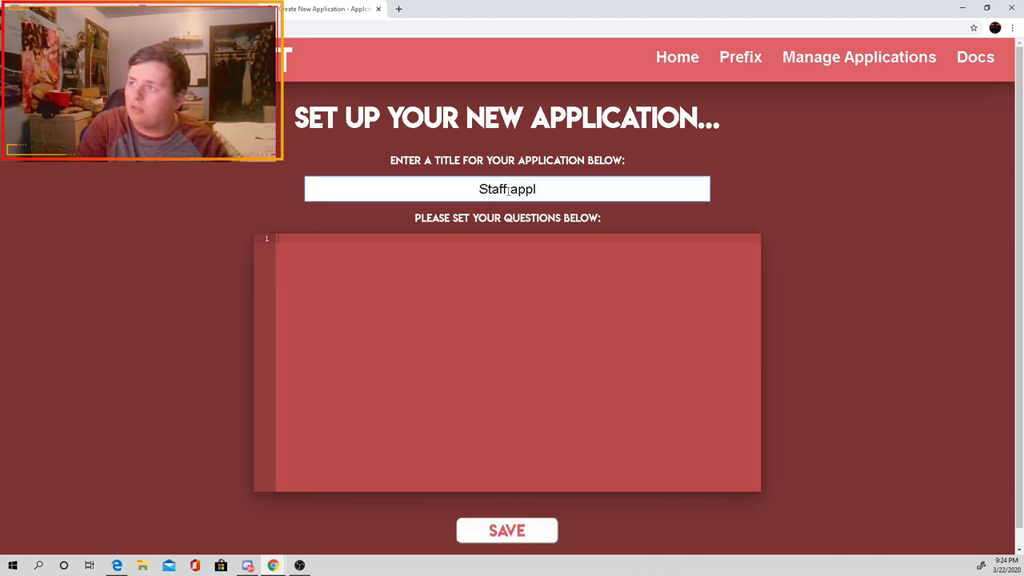
type("ication")
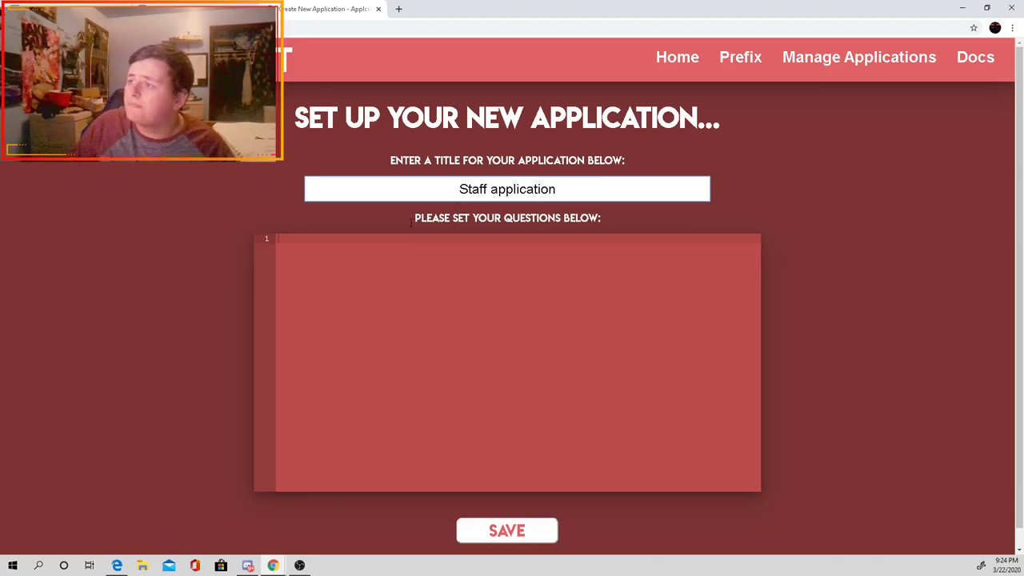
Step: Enter placeholder 'test' questions in the editor, one per line
left_click(395, 236)
type("st")
key("Return")
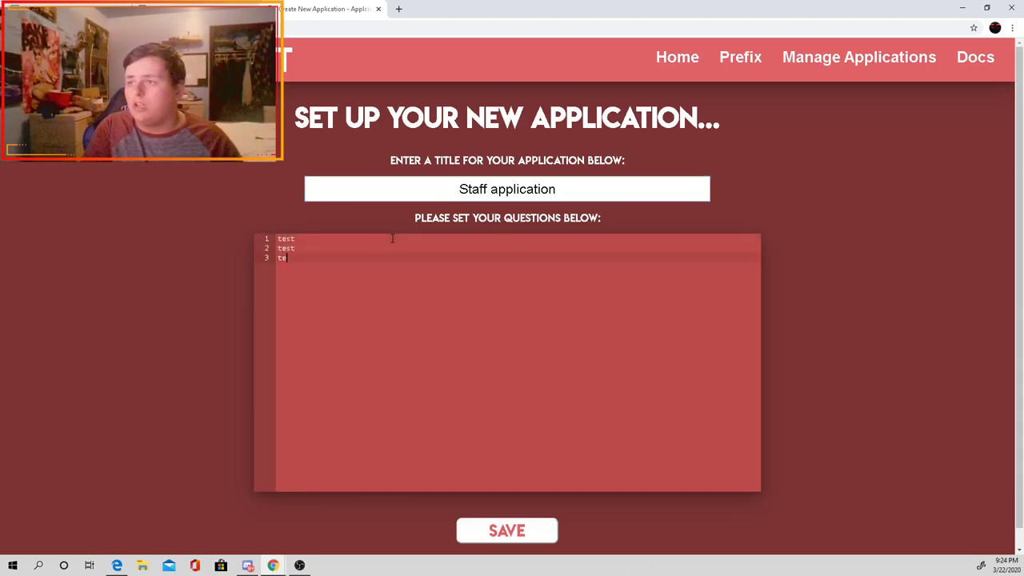
type("test")
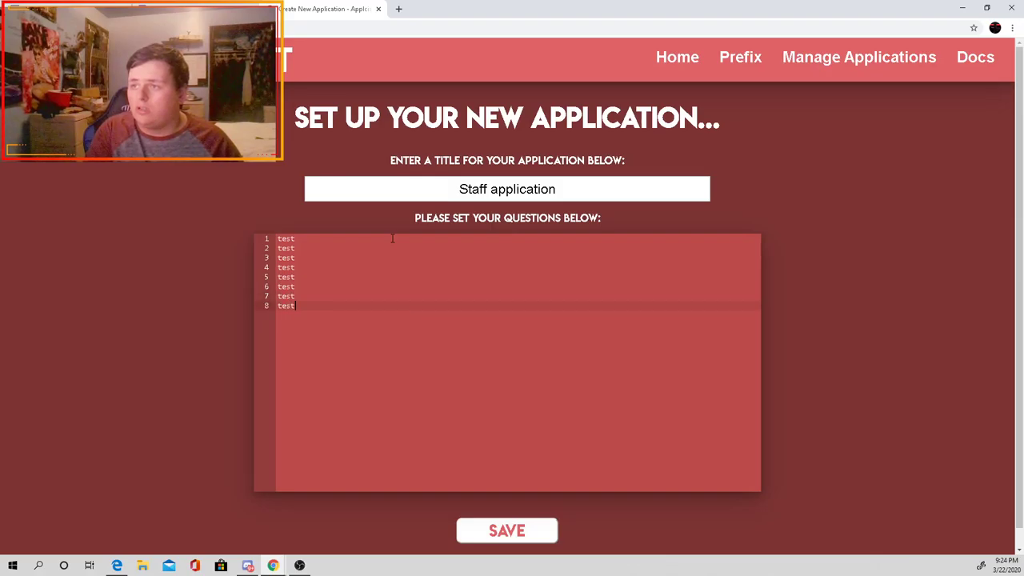
key("Return")
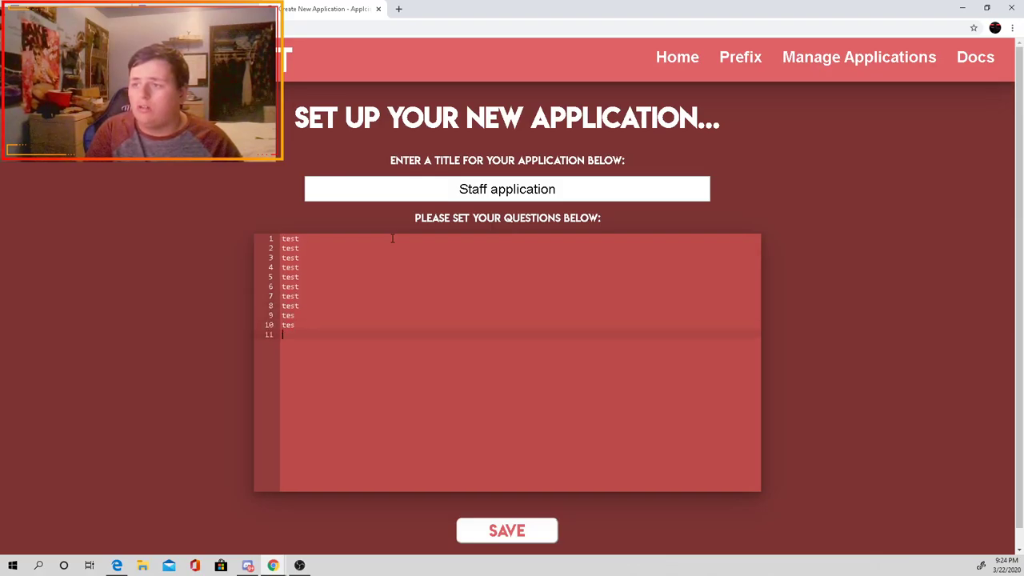
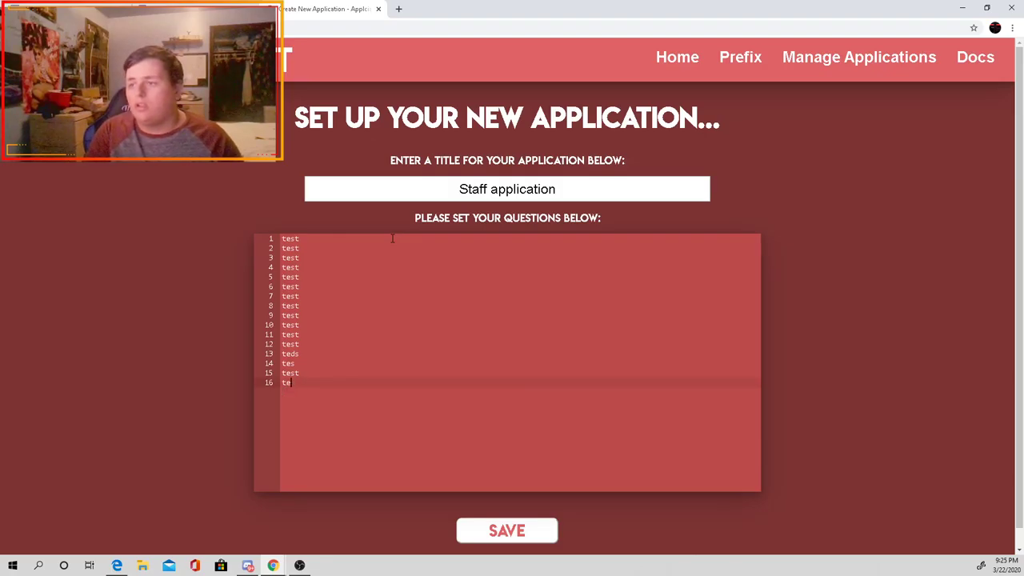
Step: Save the 15-question Staff application on the dashboard and return to Discord's #apply channel
left_click(505, 531)
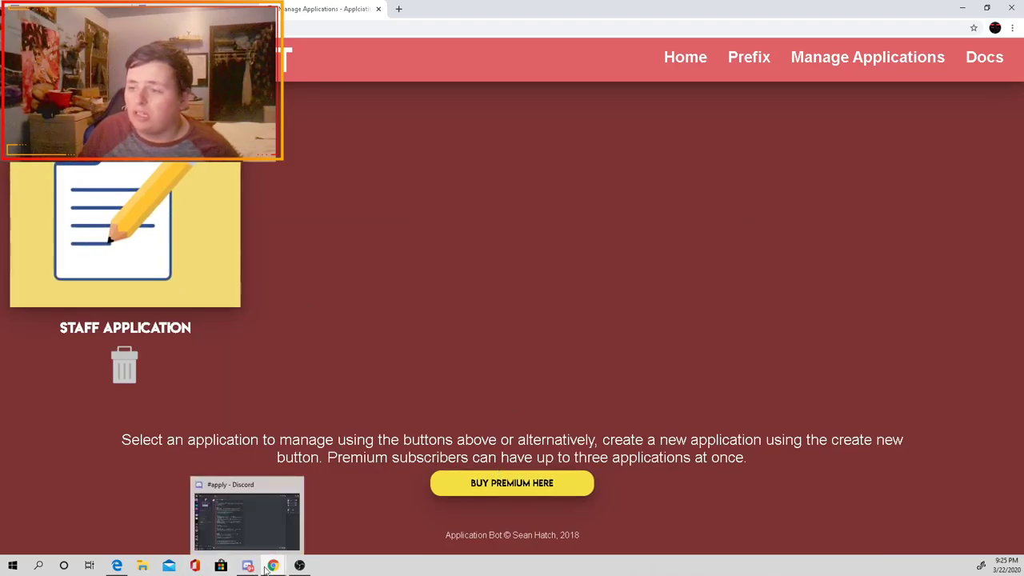
left_click(250, 566)
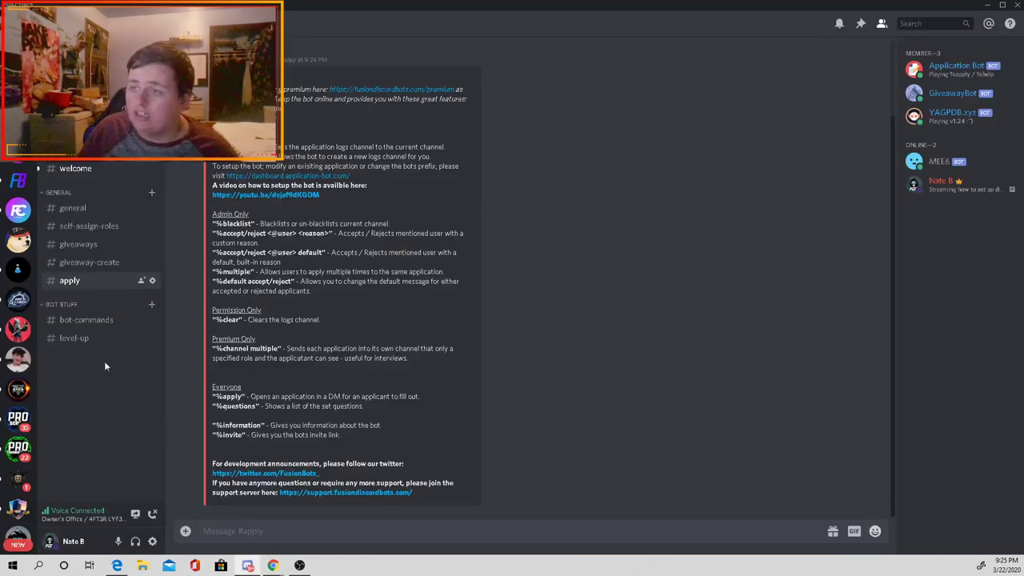
Step: Send %apply in #bot-commands to test the apply command, then open #apply
left_click(87, 320)
type("%")
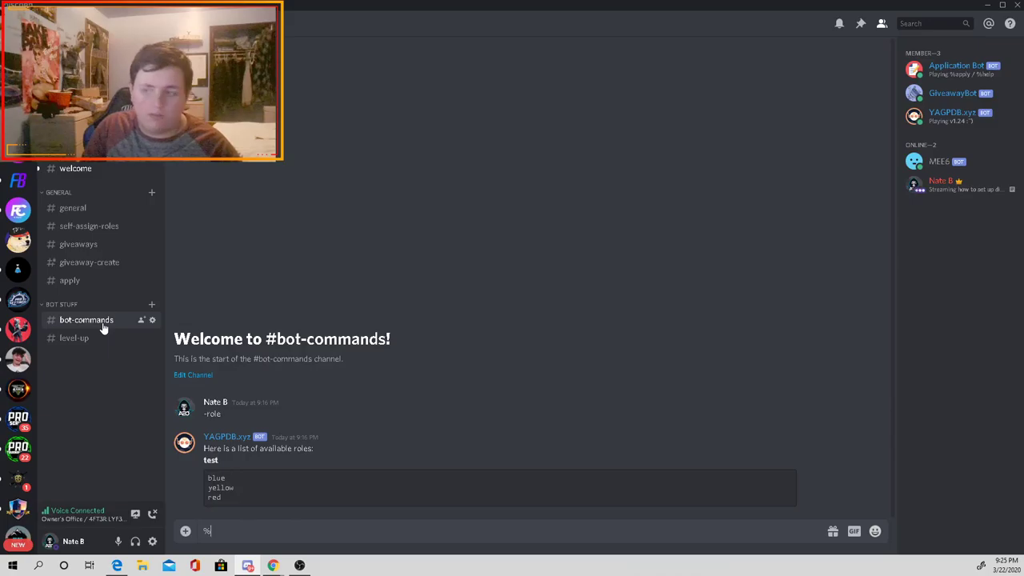
type("apply")
key("Return")
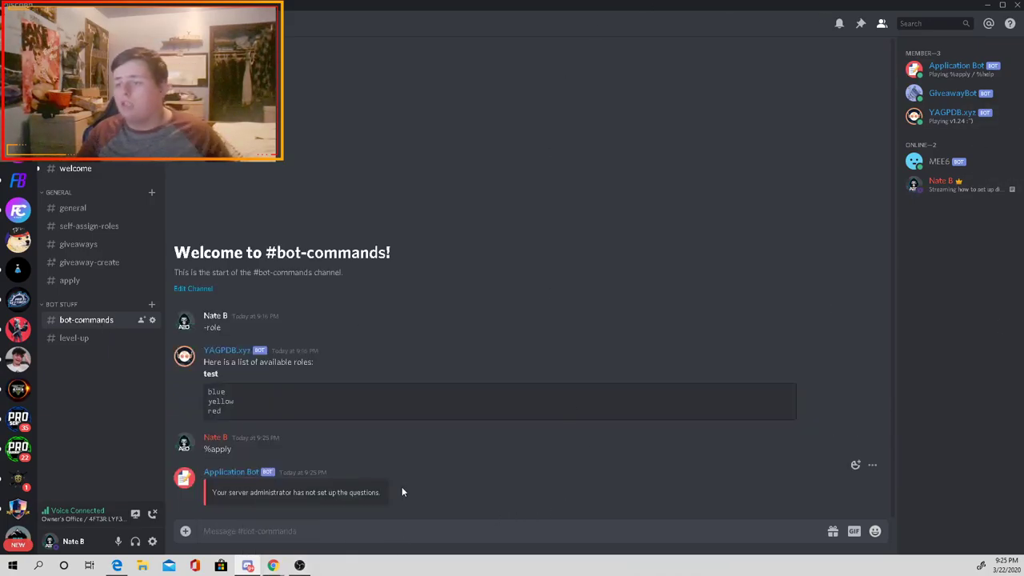
left_click(69, 281)
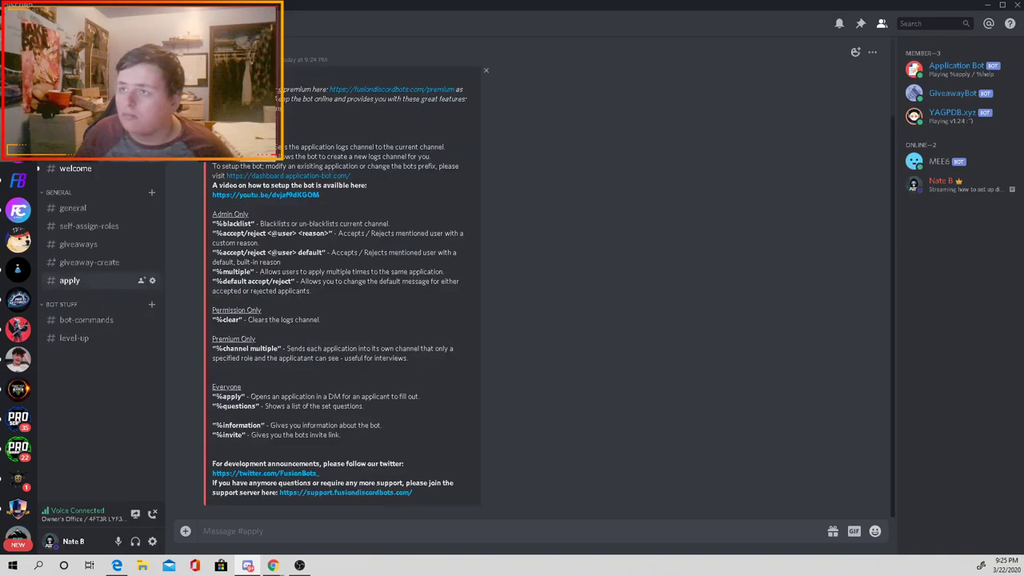
Step: Re-save the Staff Application from Manage Applications and return to Discord
mouse_move(272, 564)
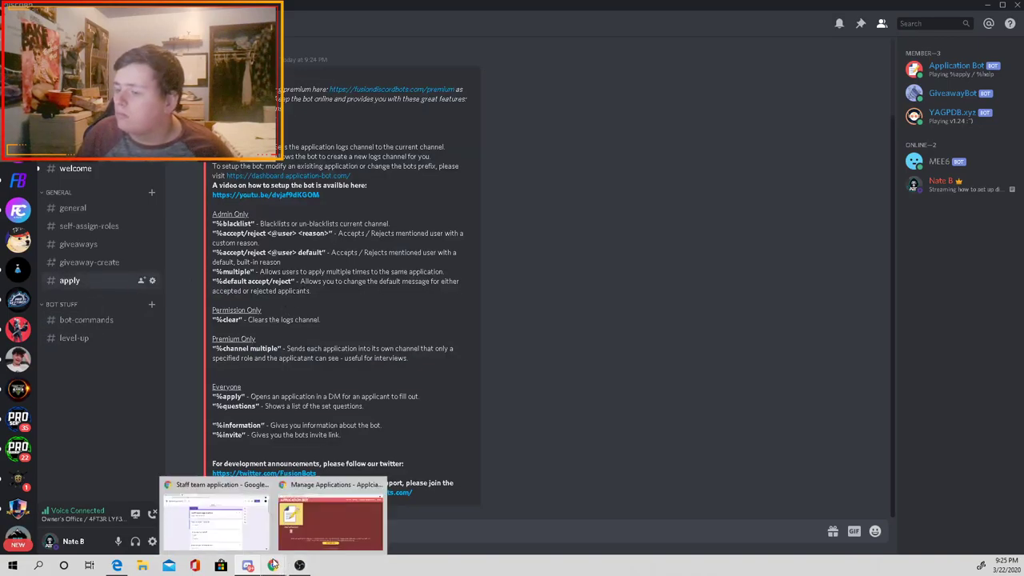
left_click(305, 531)
left_click(174, 280)
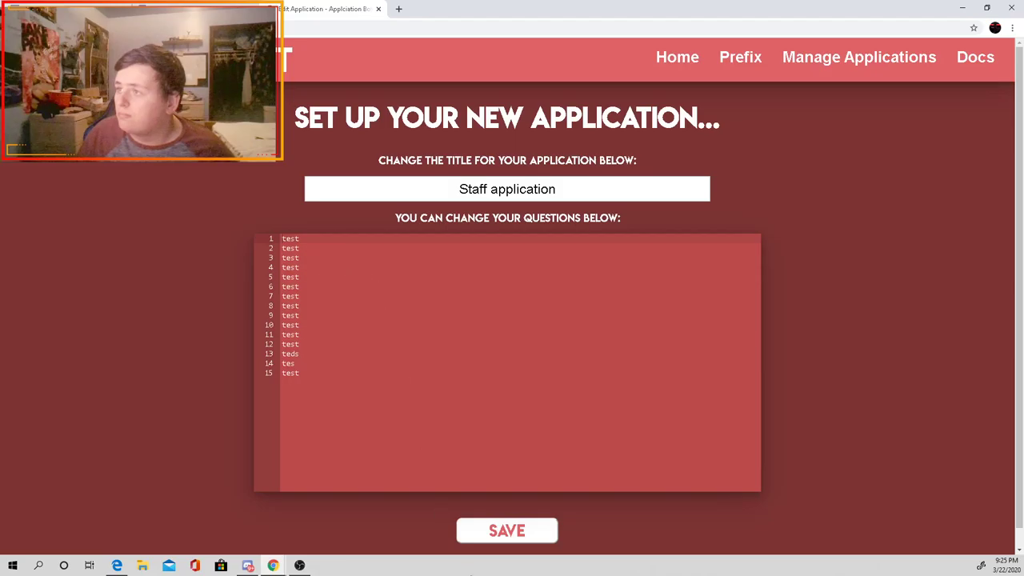
left_click(486, 530)
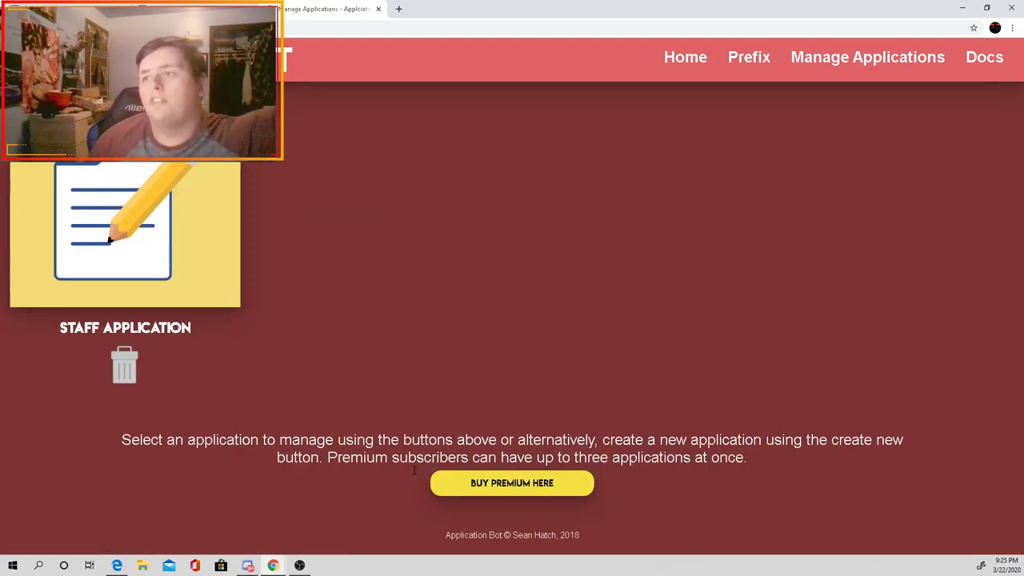
mouse_move(248, 565)
left_click(262, 521)
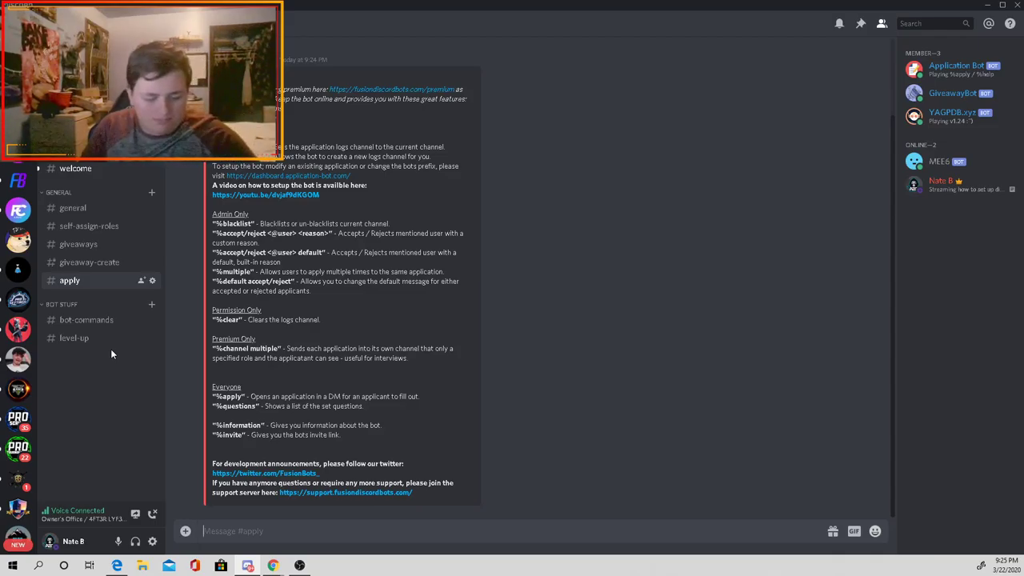
Step: Send %apply and then %channel news in #apply
type("%apply")
key("Return")
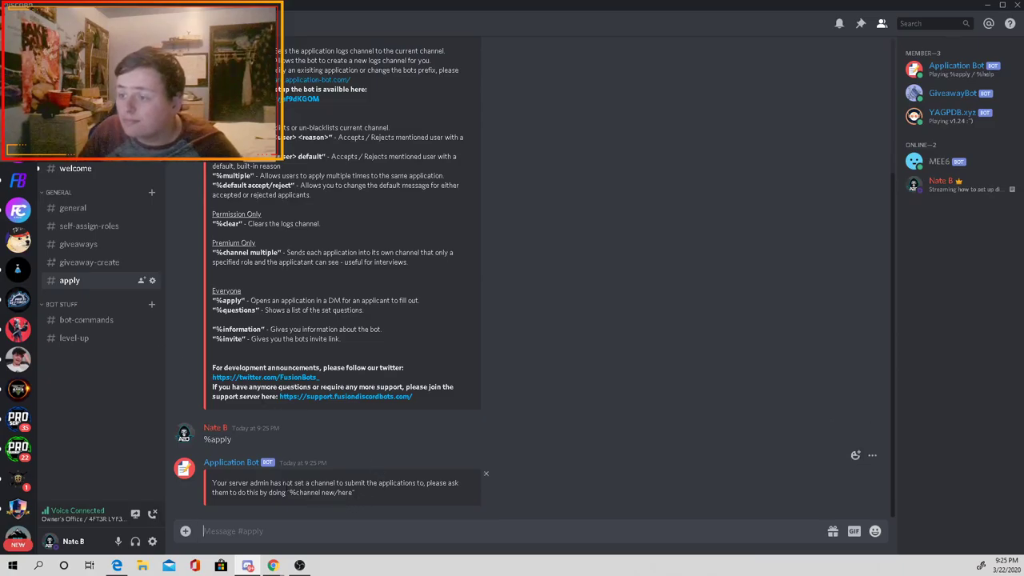
type("%")
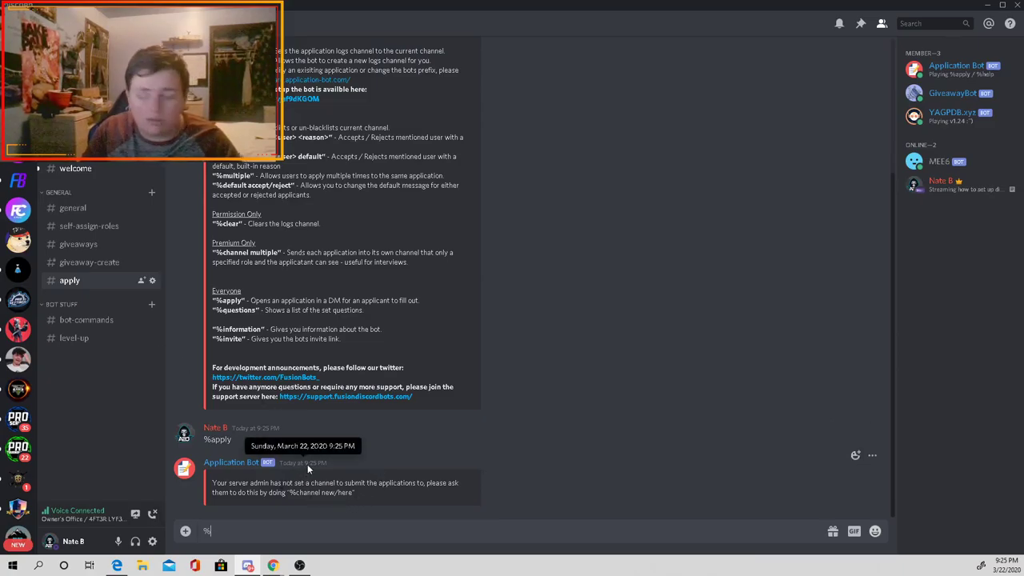
type("channe")
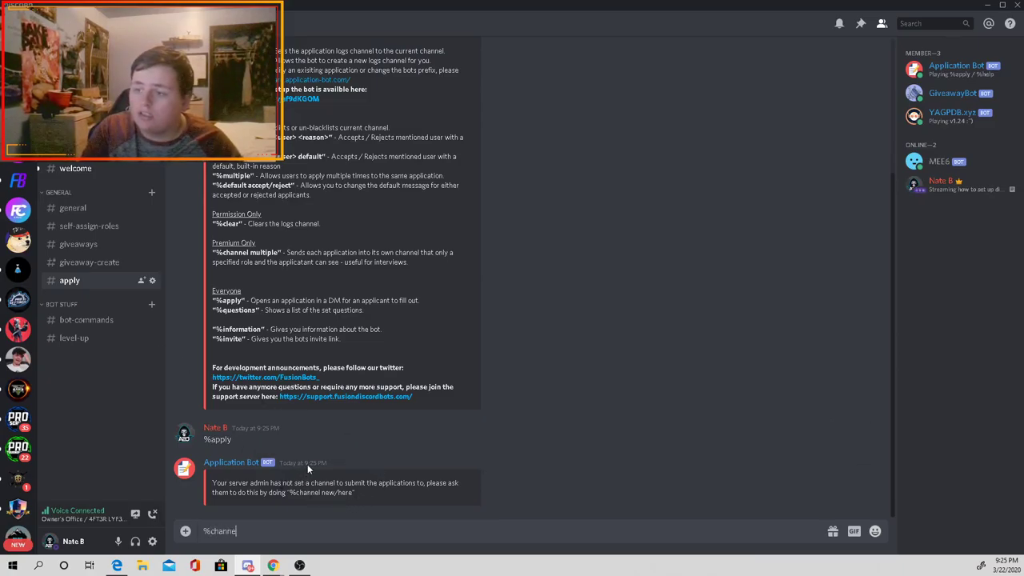
type("l news")
key("Return")
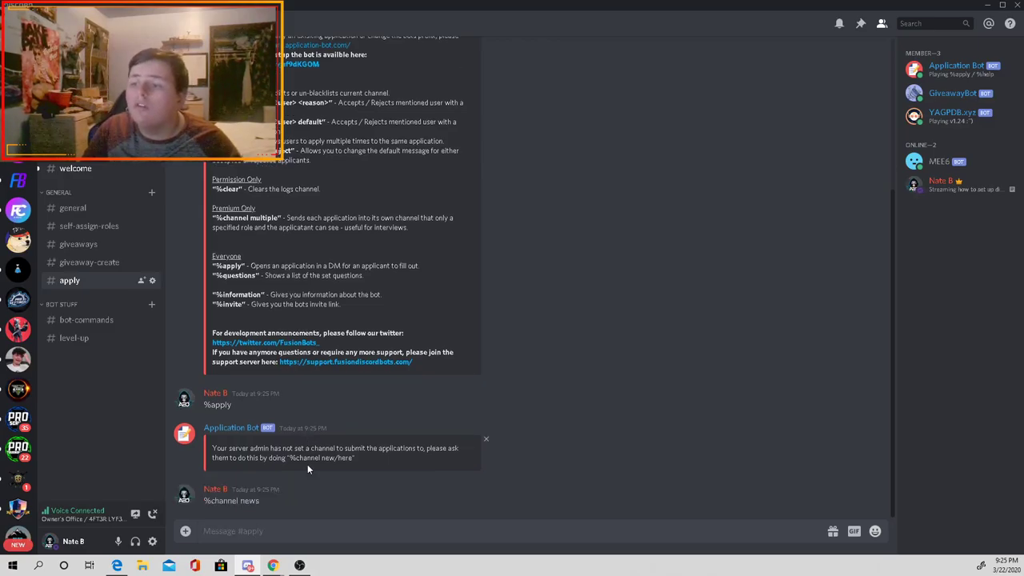
Step: Send '%channel new' to create #application-log and open the new channel
type("5")
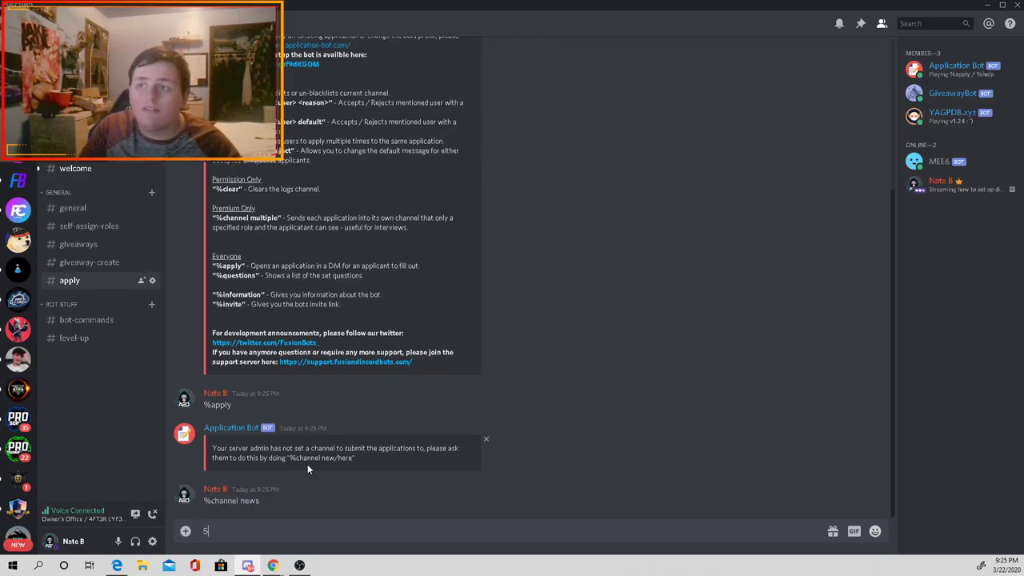
key("BackSpace")
type("%")
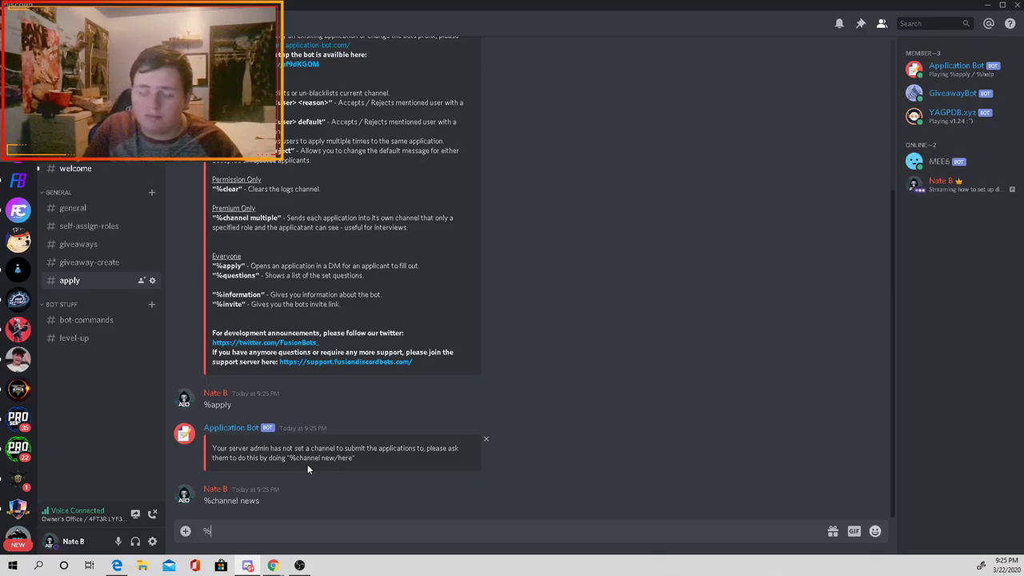
type("channel new")
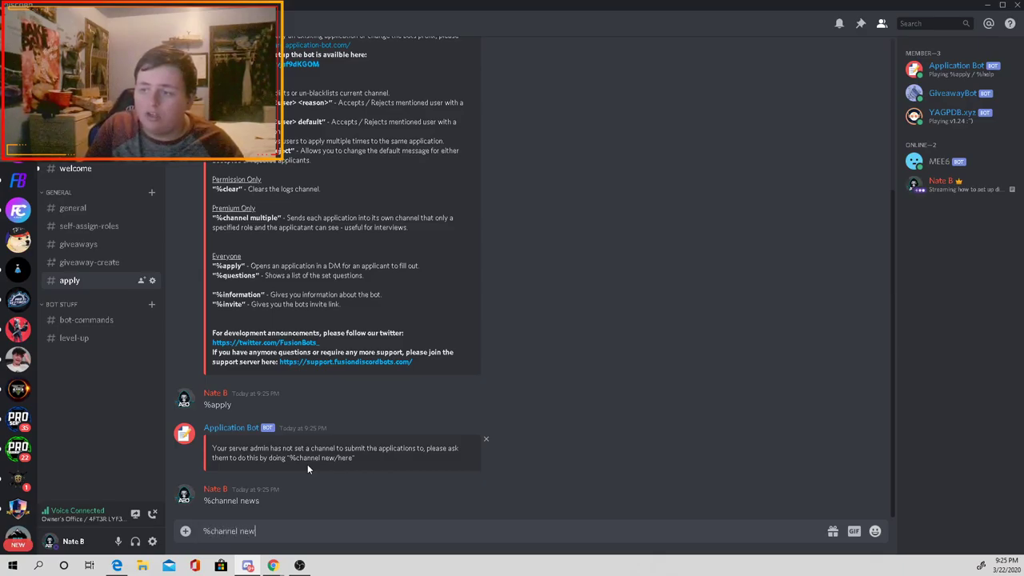
key("Return")
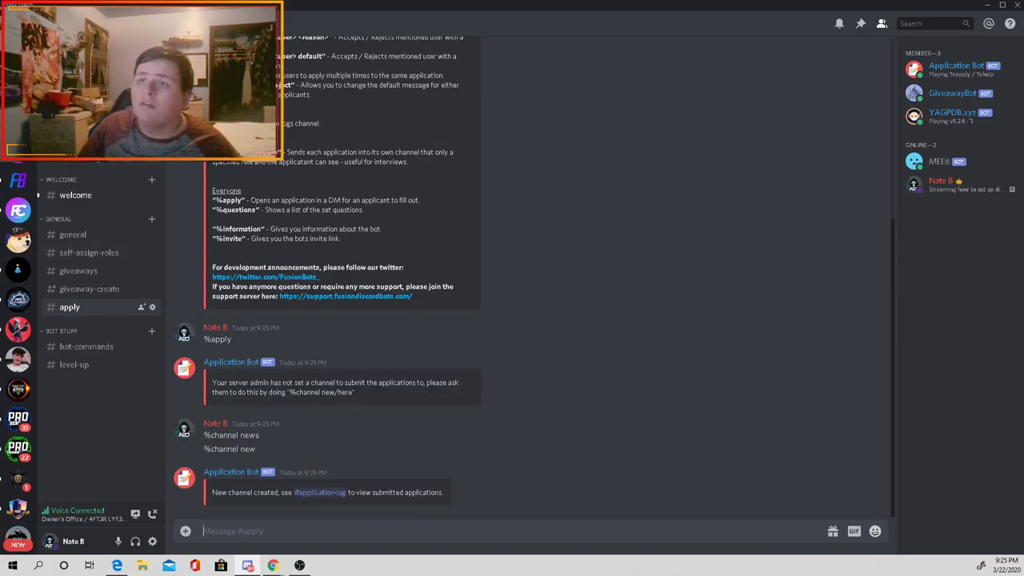
left_click(319, 491)
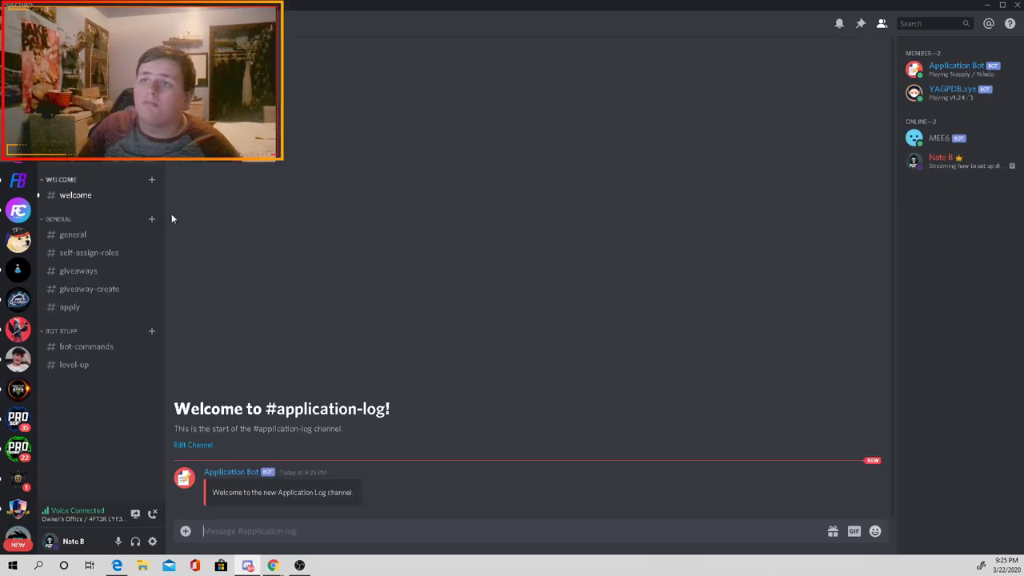
left_click(72, 307)
Step: Send %apply in #bot-commands to start a staff application
left_click(93, 346)
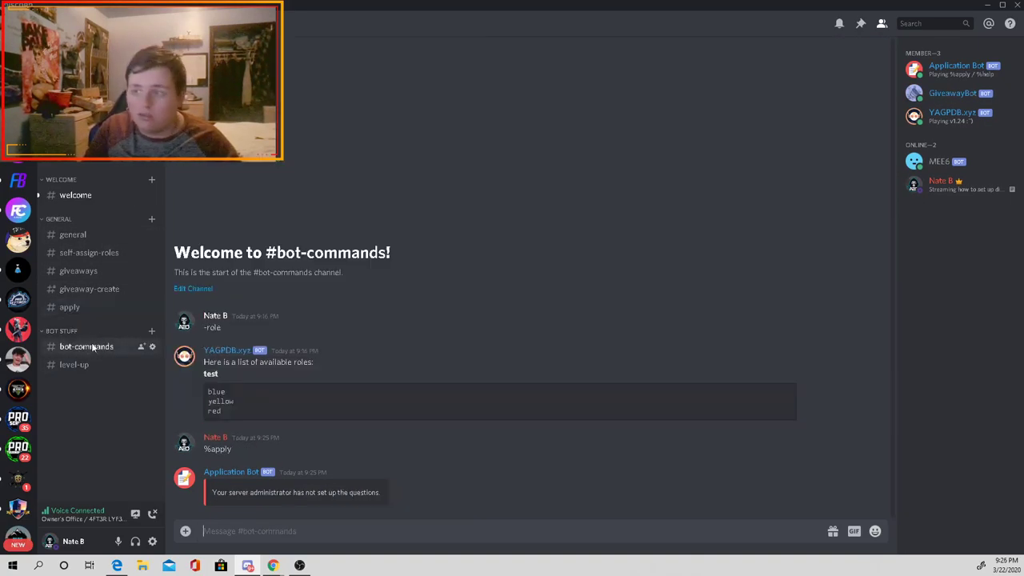
type("#")
key("BackSpace")
type("%")
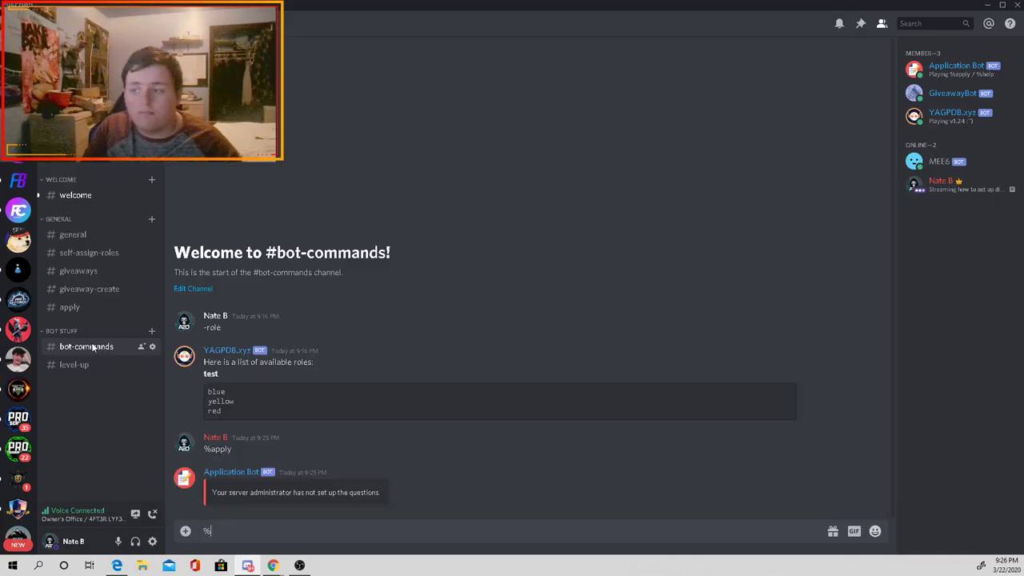
type("apply")
key("Return")
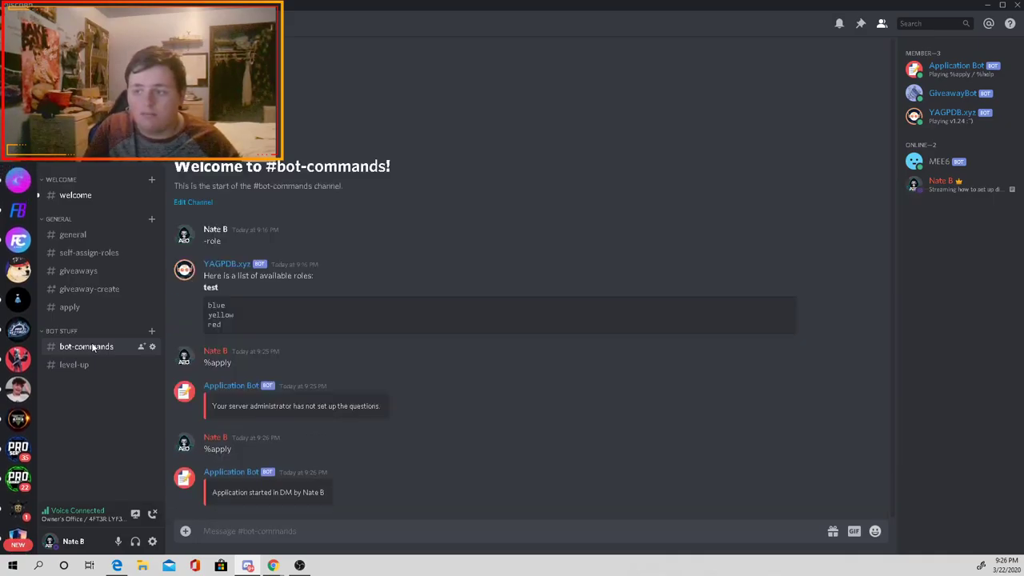
Step: Confirm the application with the ✅ reaction in the Application Bot DM, then return to #bot-commands
right_click(100, 453)
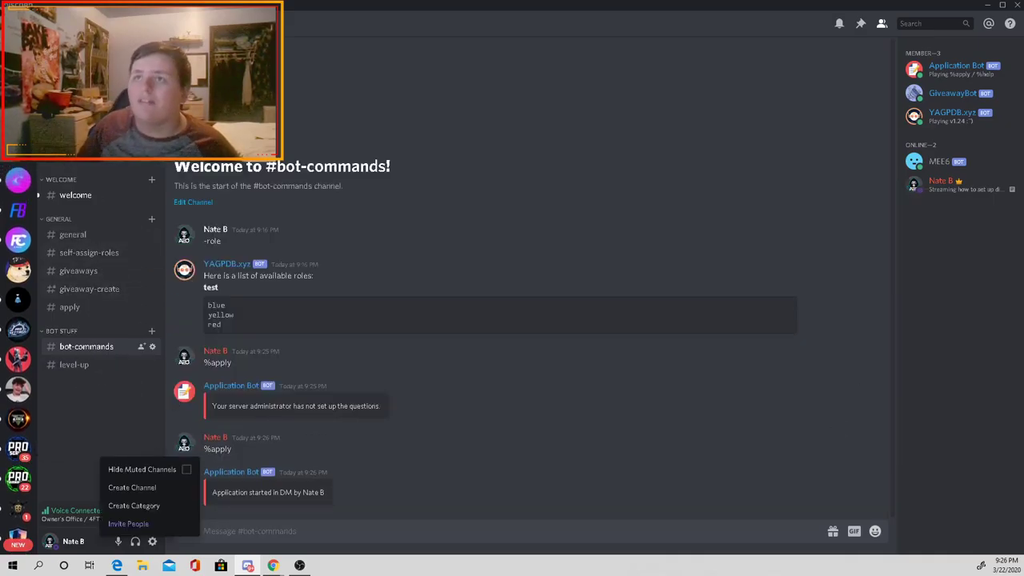
left_click(18, 68)
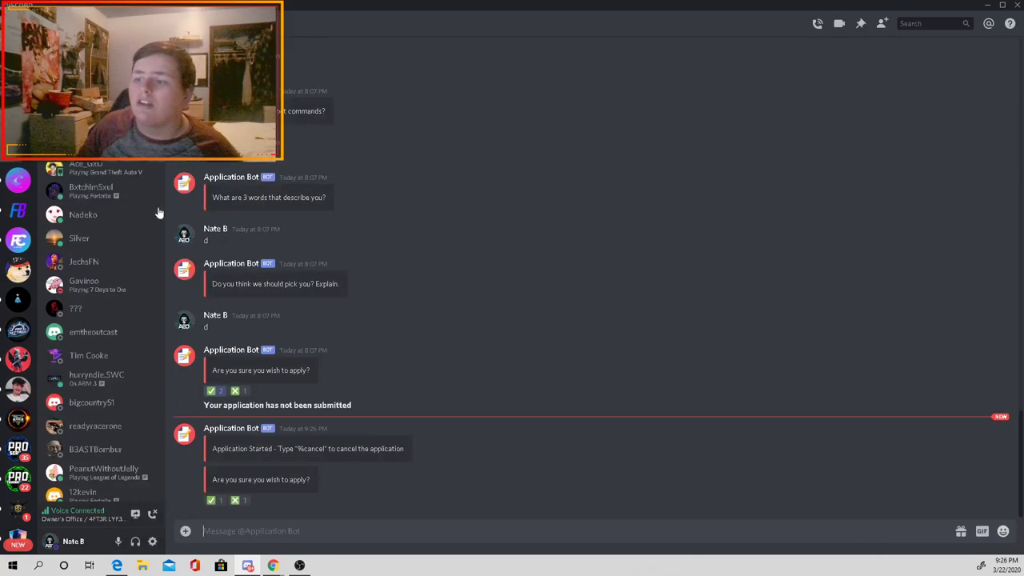
left_click(222, 502)
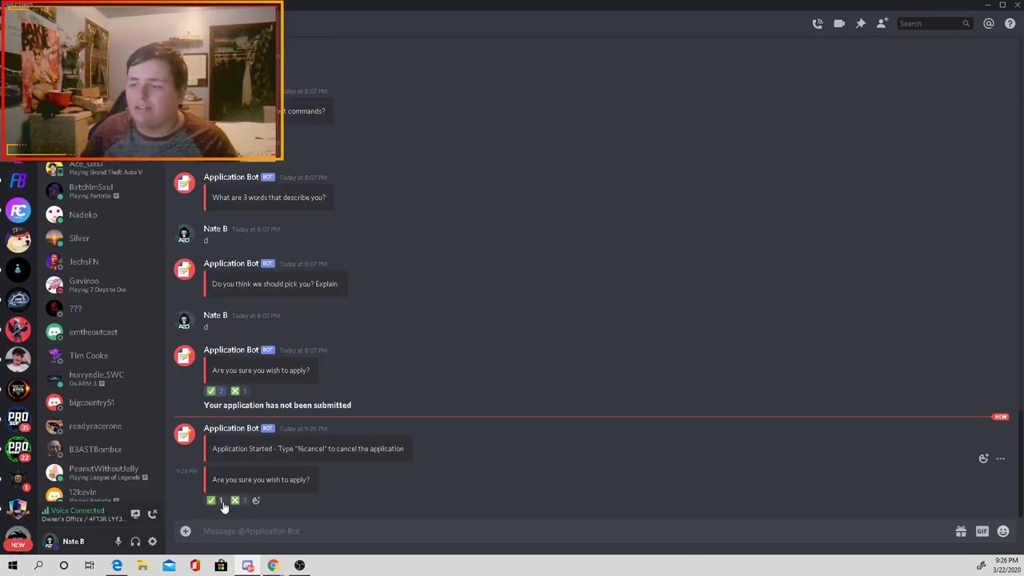
left_click_drag(294, 448, 212, 449)
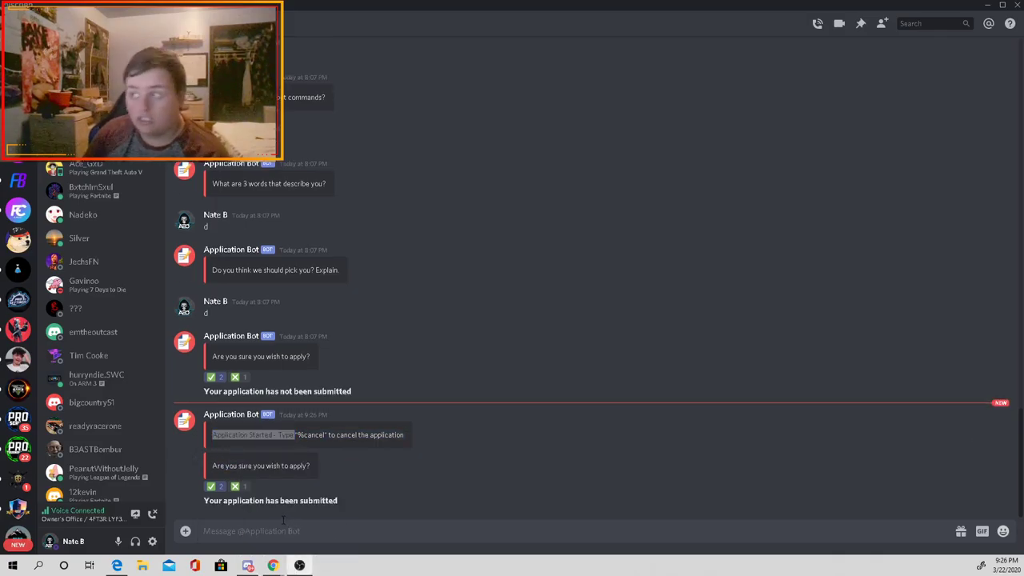
left_click_drag(254, 466, 226, 434)
left_click(319, 457)
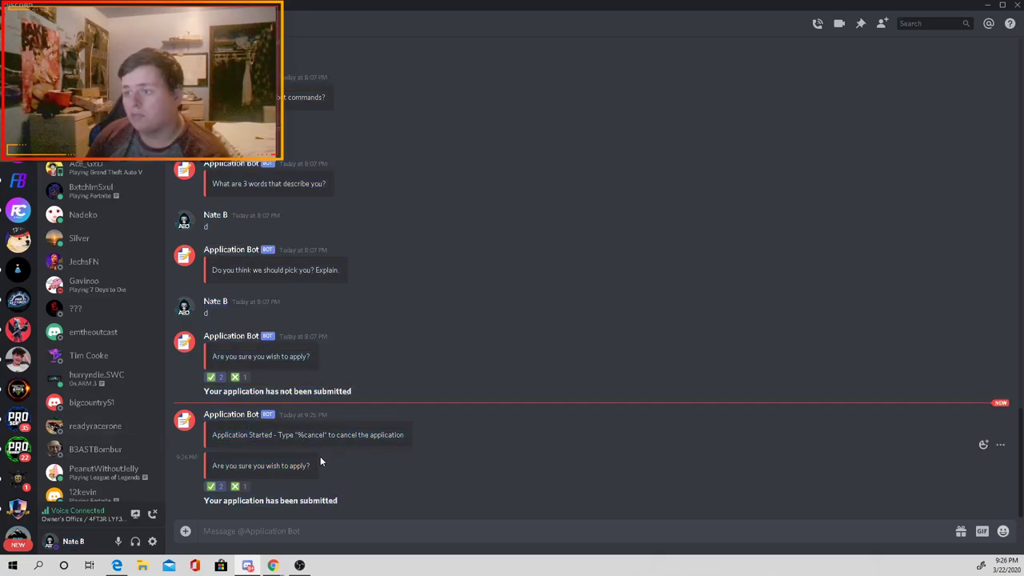
left_click_drag(320, 501, 210, 434)
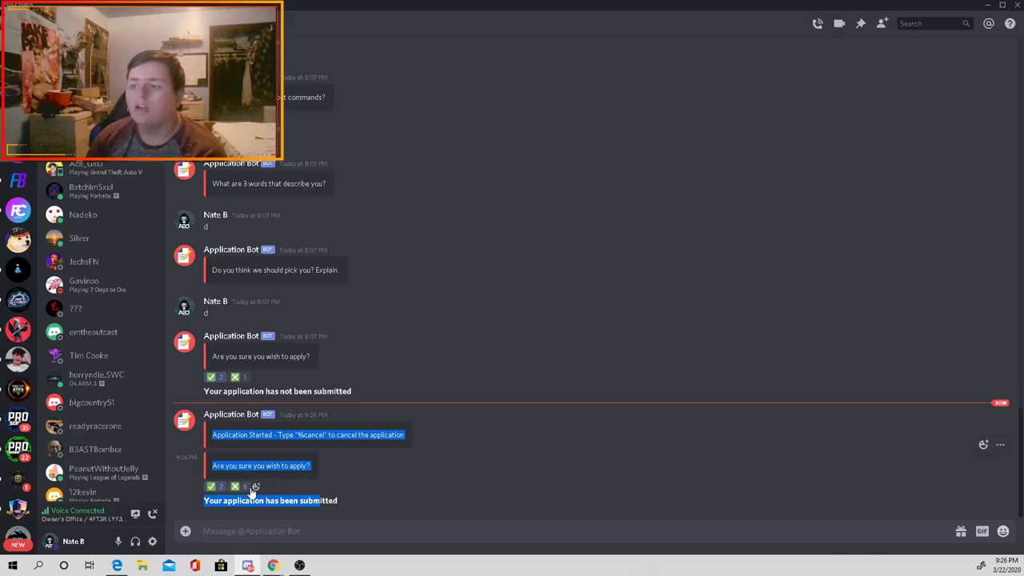
left_click(18, 150)
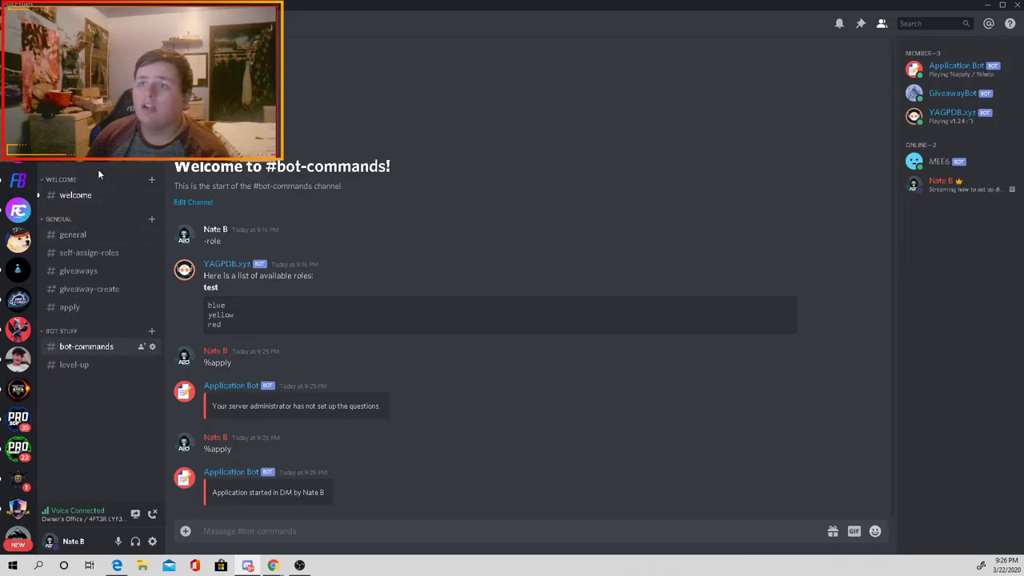
left_click(70, 164)
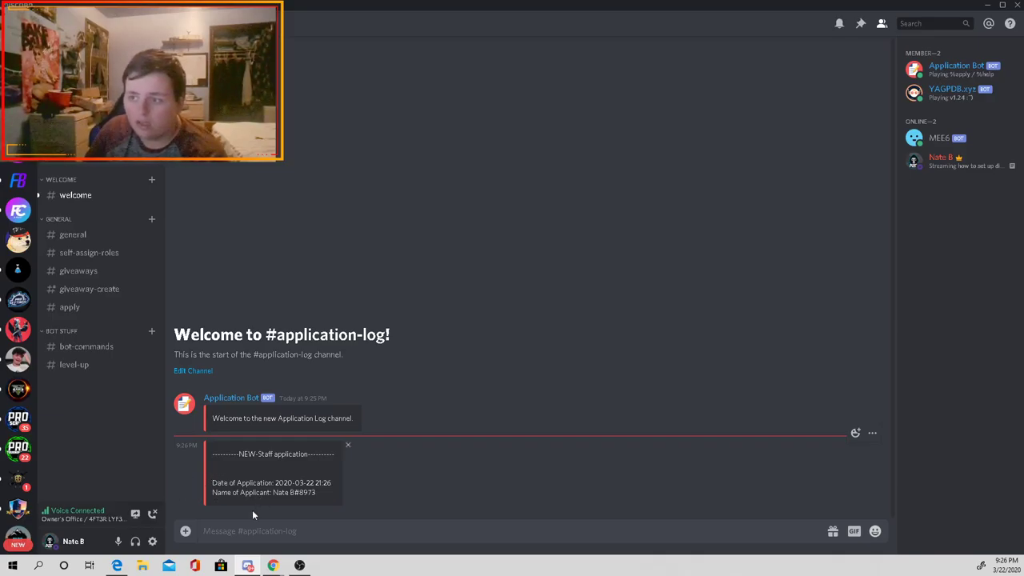
left_click(272, 565)
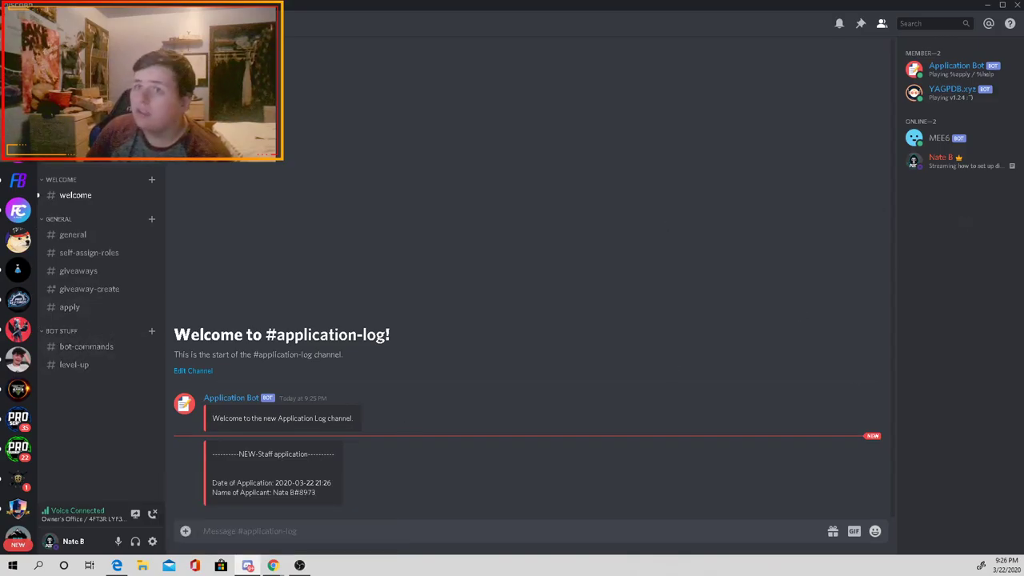
key("ctrl+alt+Up")
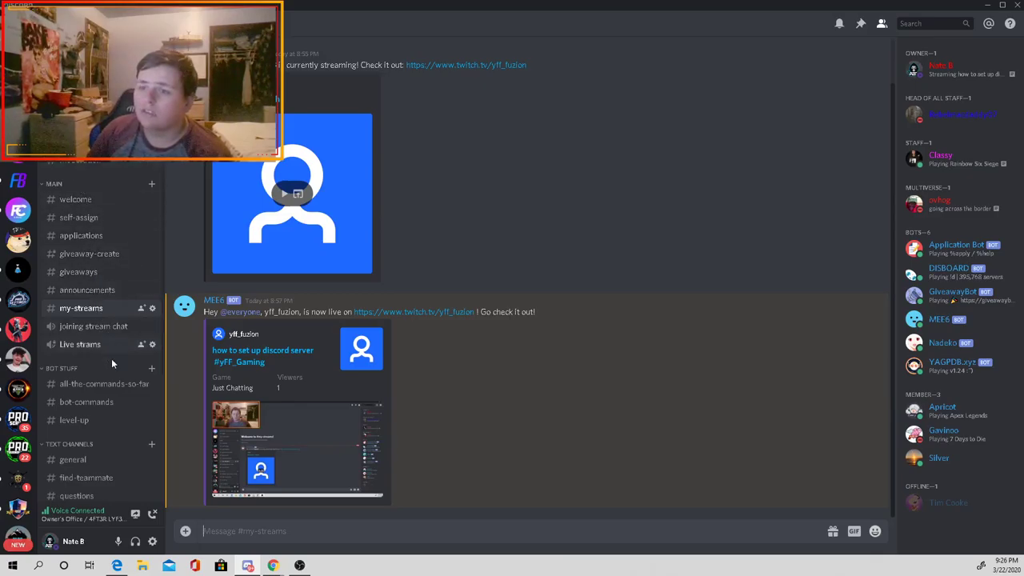
scroll(108, 364, "down", 1)
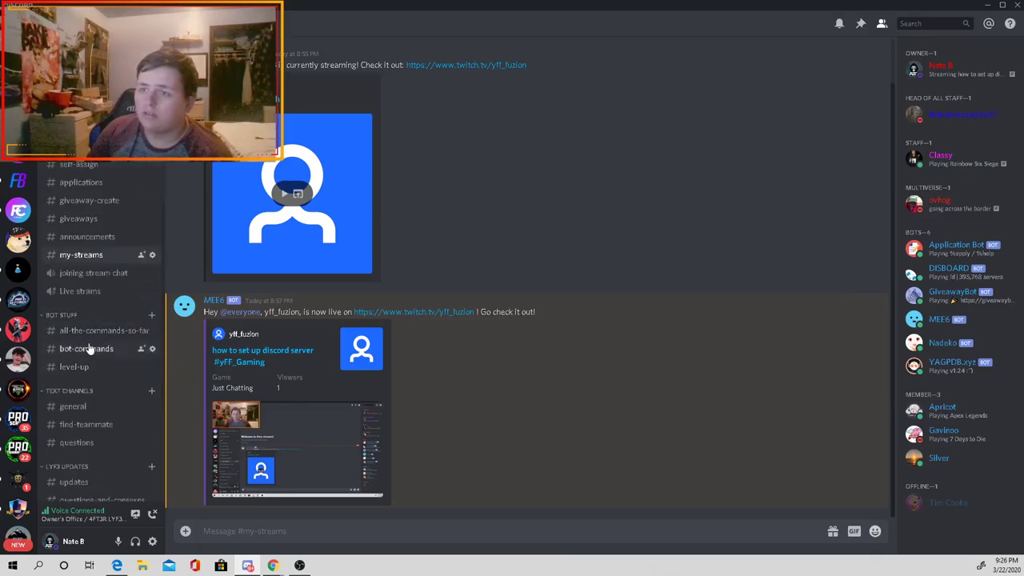
left_click(89, 349)
left_click(100, 331)
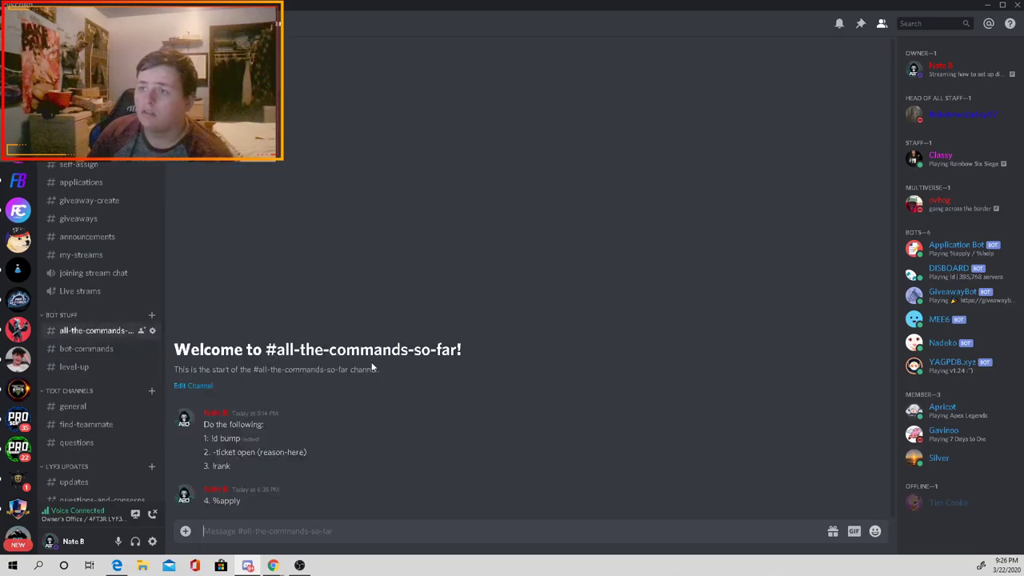
left_click(255, 452)
triple_click(255, 453)
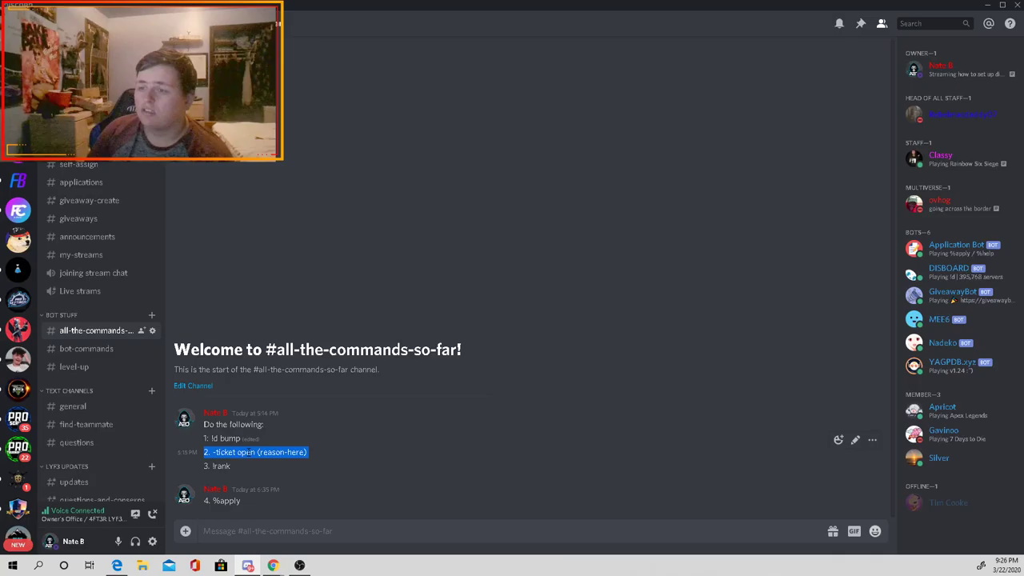
left_click(930, 371)
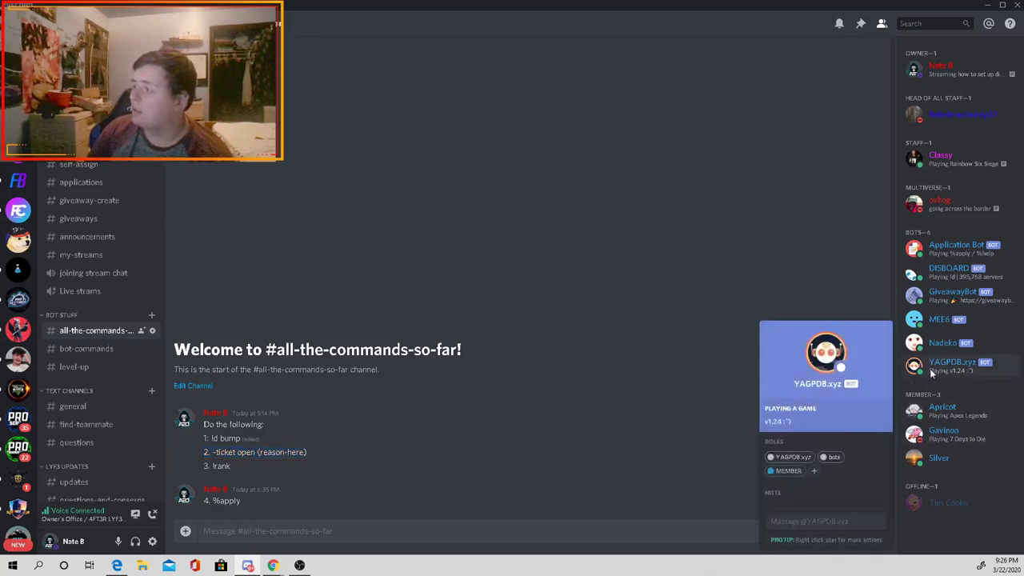
key("Escape")
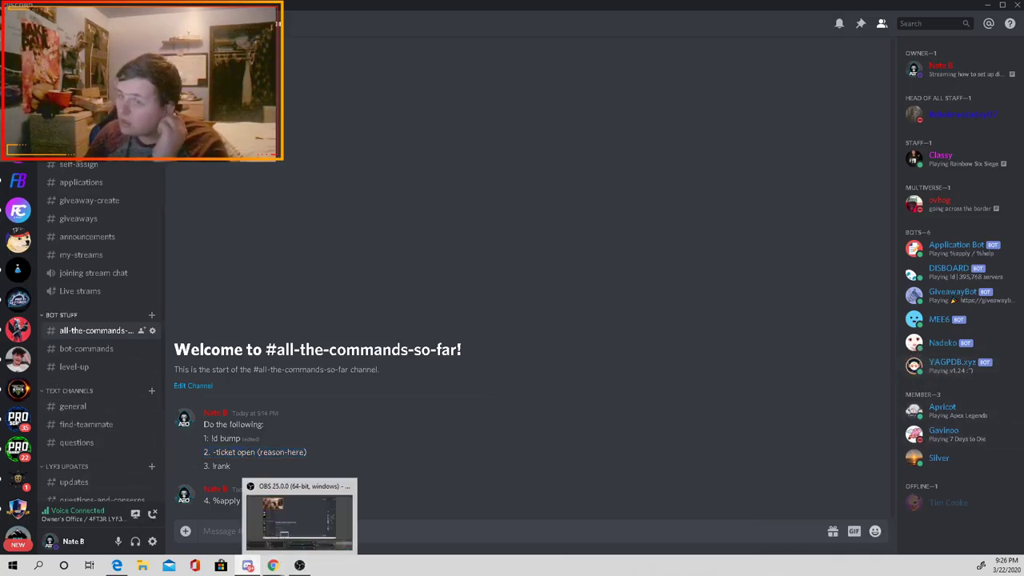
key("ctrl+alt+Down")
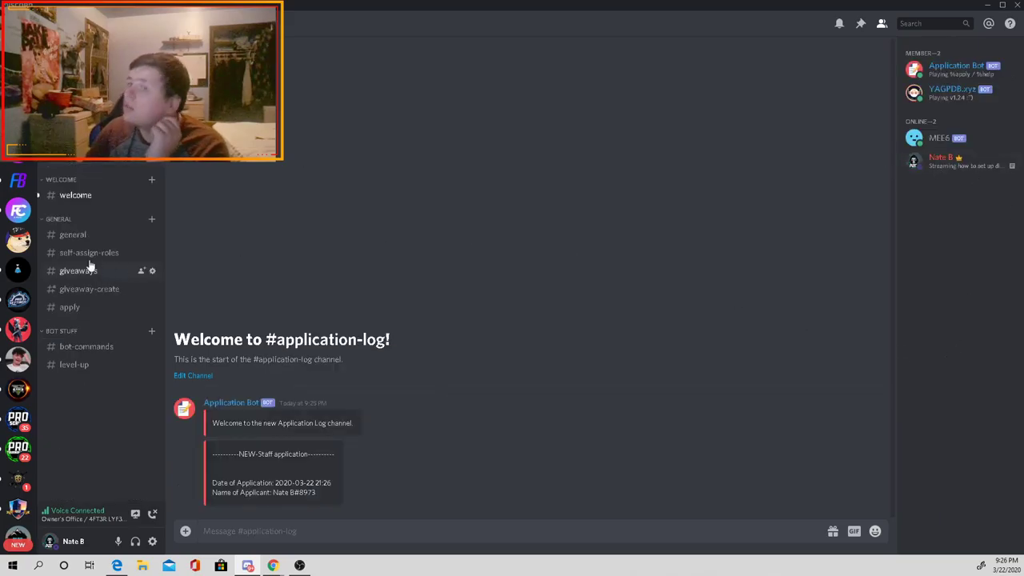
left_click(76, 193)
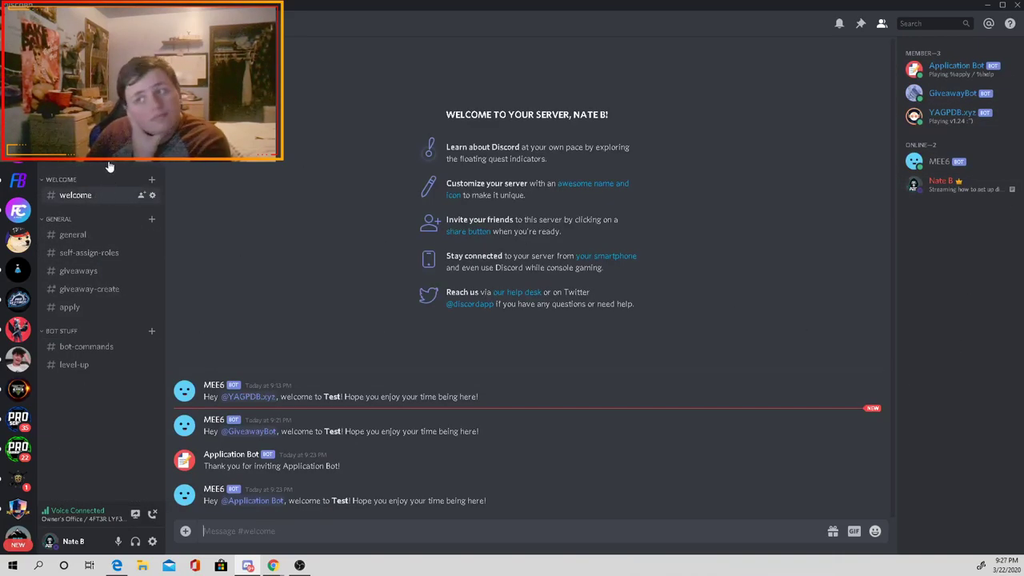
key("alt+Up")
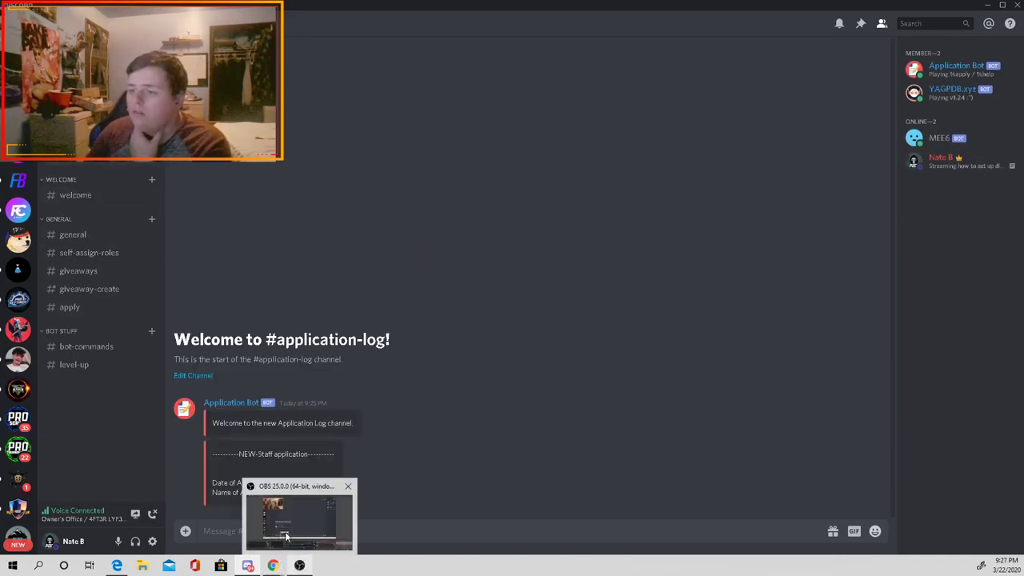
Step: Reopen the YAGPDB Control panel's Role Commands page from Chrome's browsing history
mouse_move(273, 565)
left_click(328, 492)
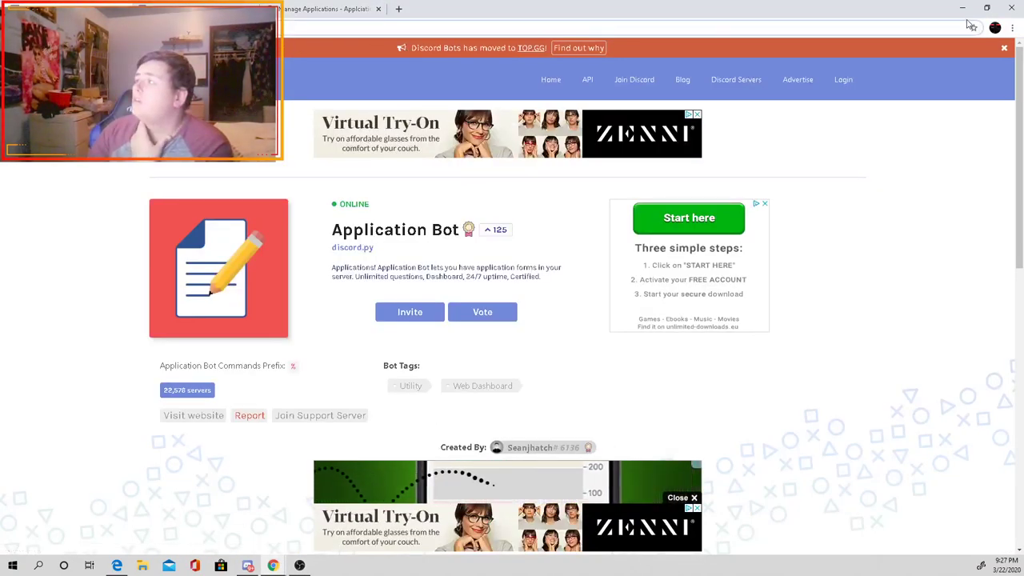
left_click(1012, 27)
mouse_move(950, 89)
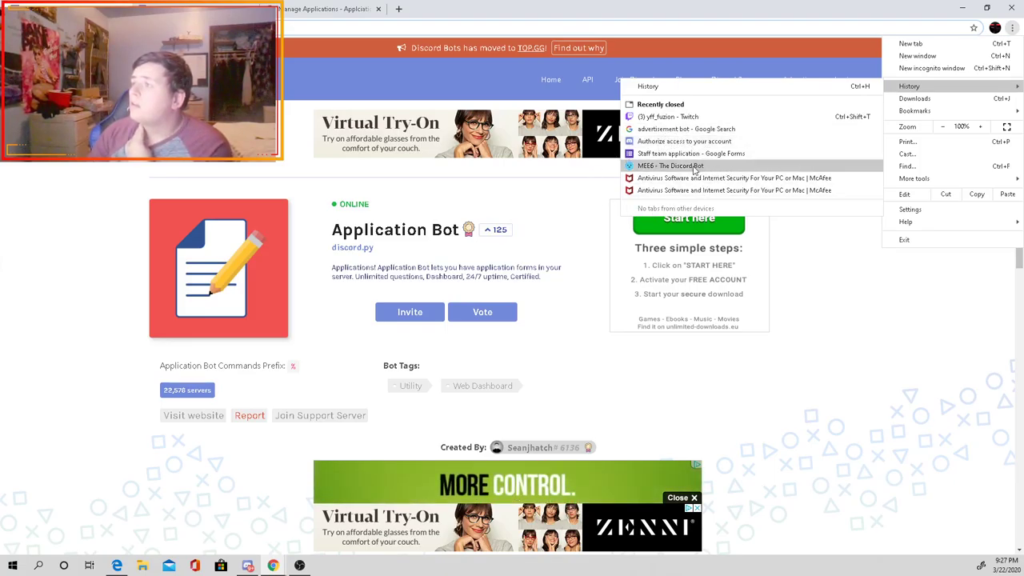
left_click(866, 87)
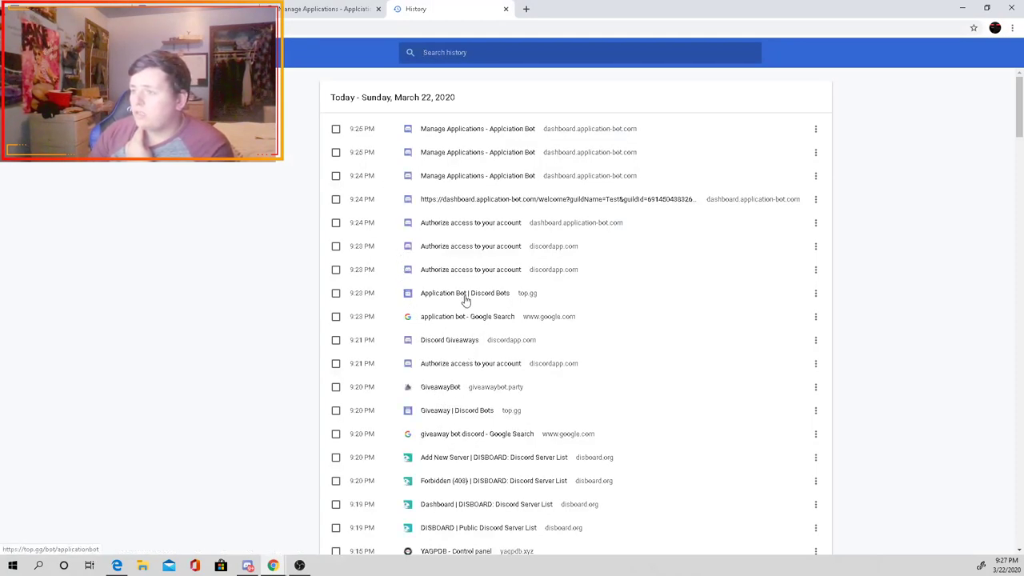
scroll(453, 359, "down", 1)
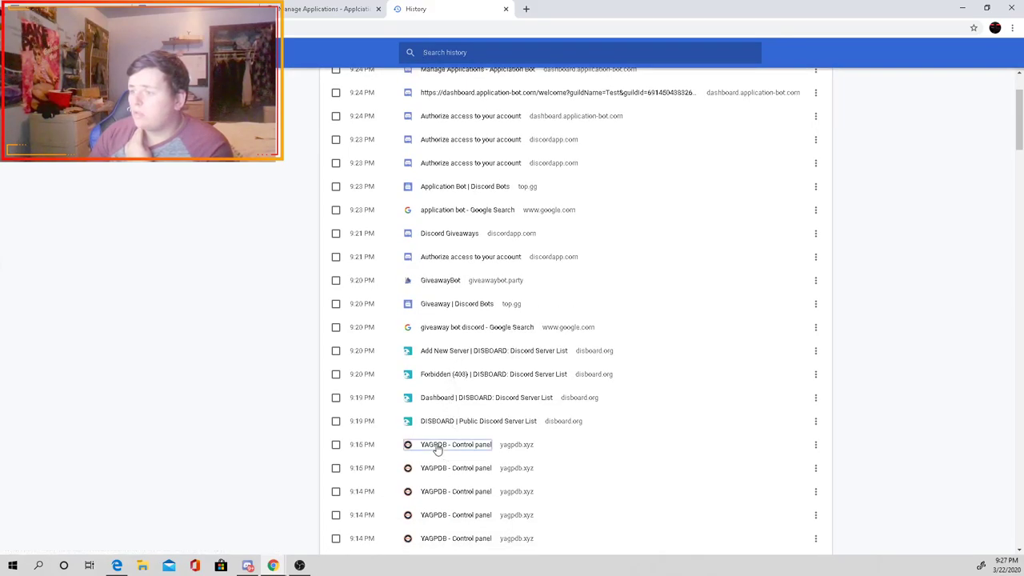
left_click(437, 448)
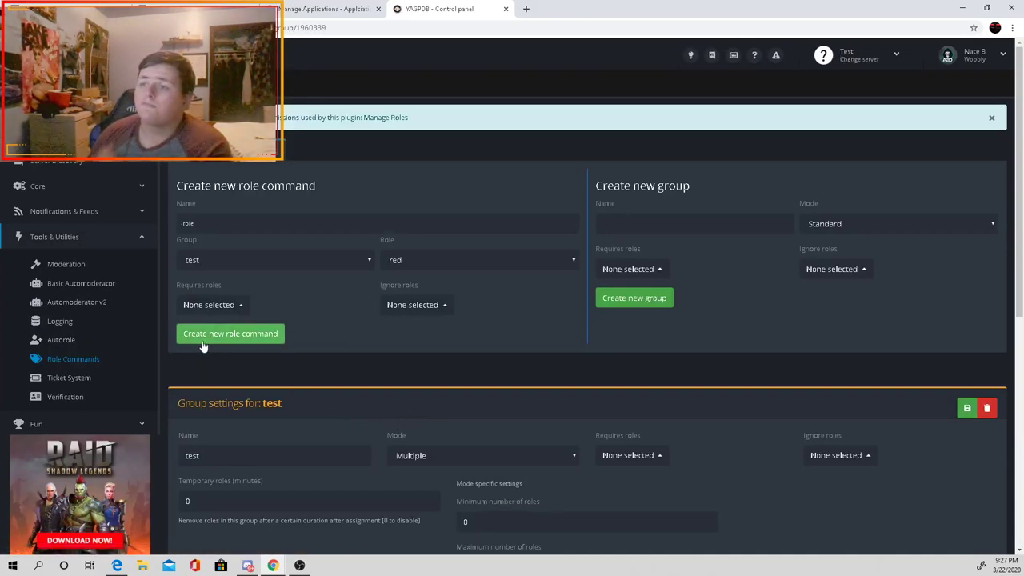
Step: On the Ticket System page, make member both a ticket admin role and a ticket mod role
left_click(70, 378)
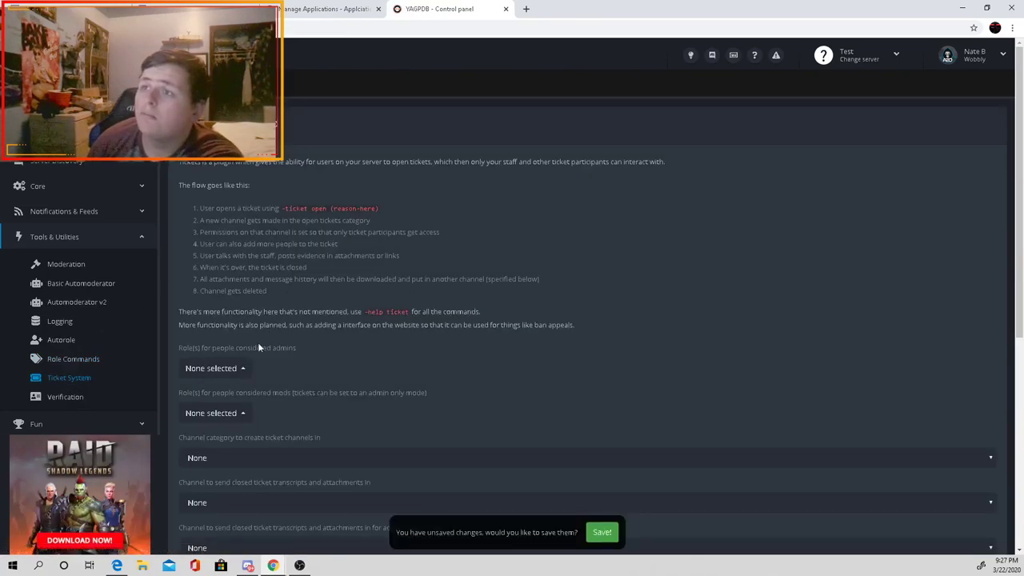
left_click(230, 371)
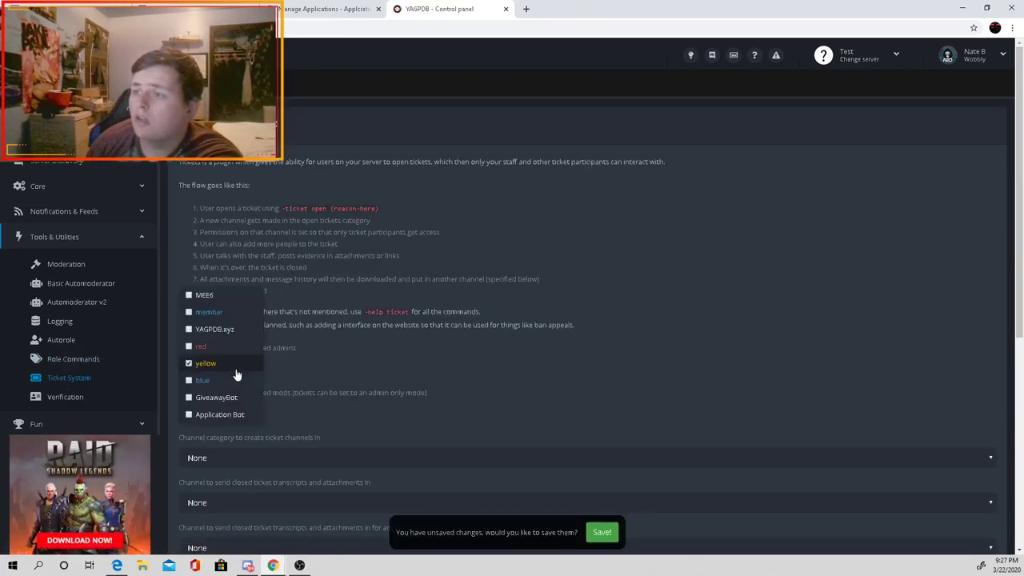
scroll(235, 333, "down", 2)
scroll(233, 338, "up", 2)
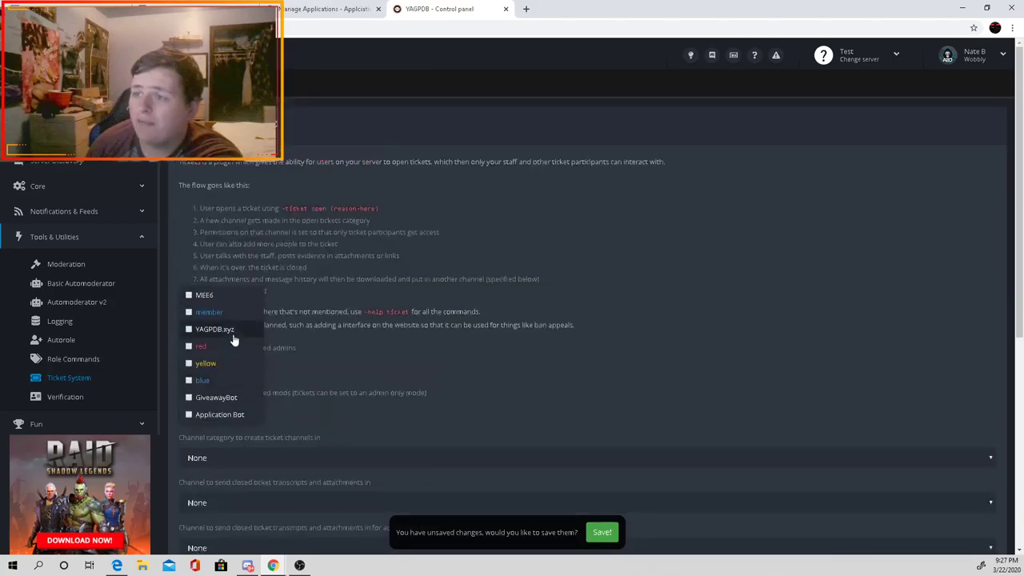
scroll(233, 338, "down", 1)
scroll(232, 343, "up", 1)
left_click(231, 295)
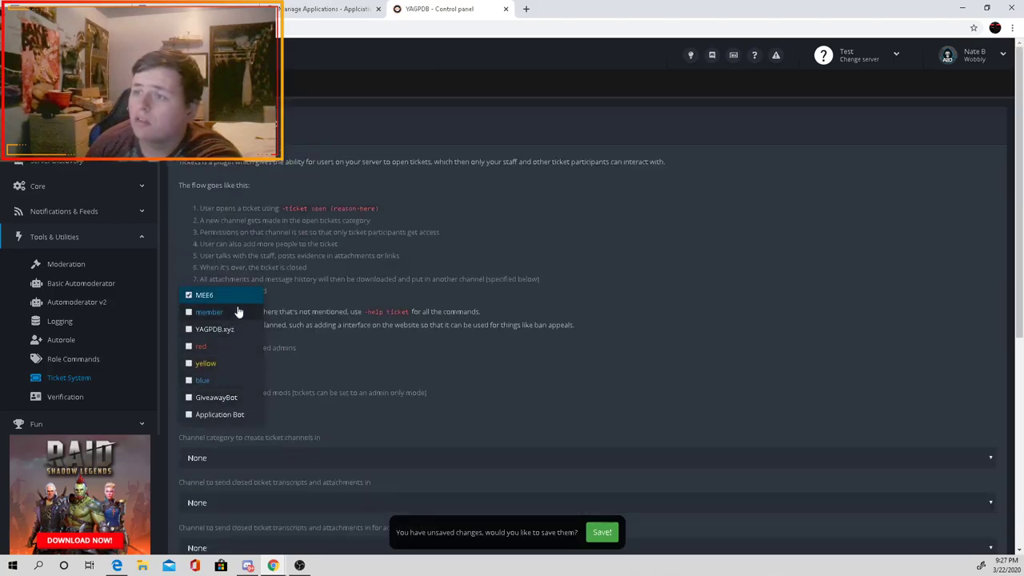
left_click(235, 313)
left_click(370, 377)
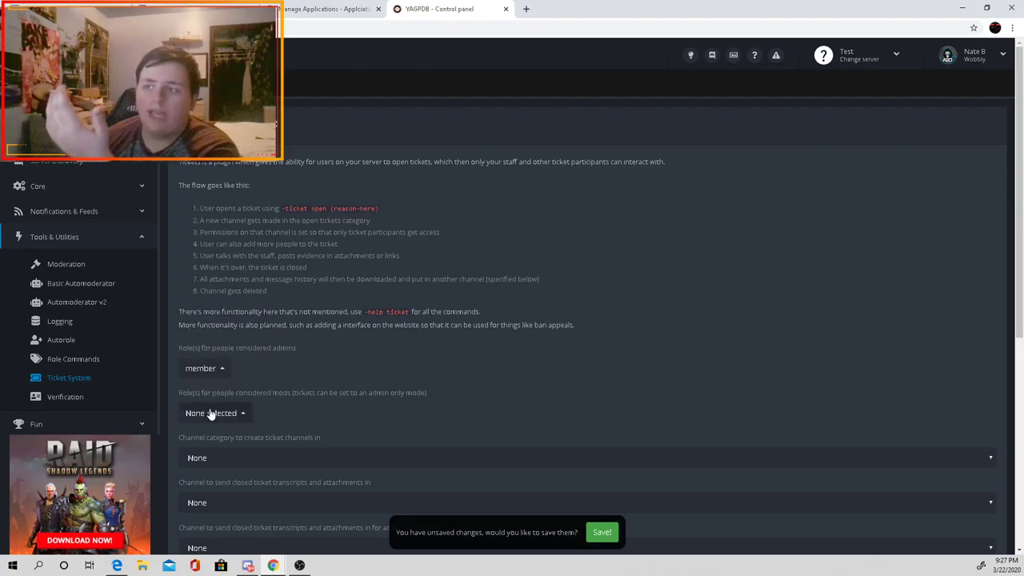
left_click(218, 412)
left_click(226, 359)
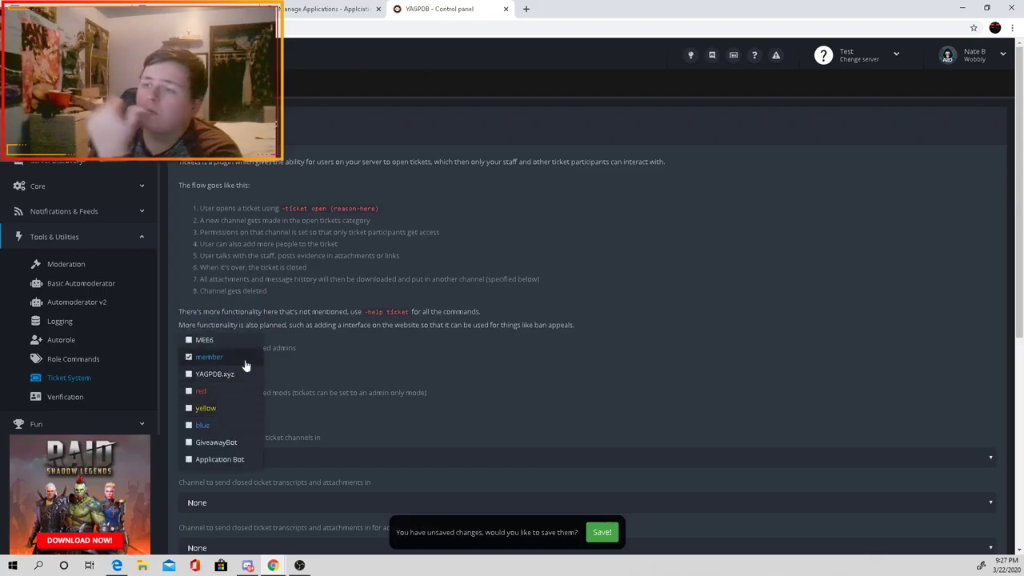
left_click(272, 393)
Step: Set the ticket channel category to Bot stuff
left_click(269, 454)
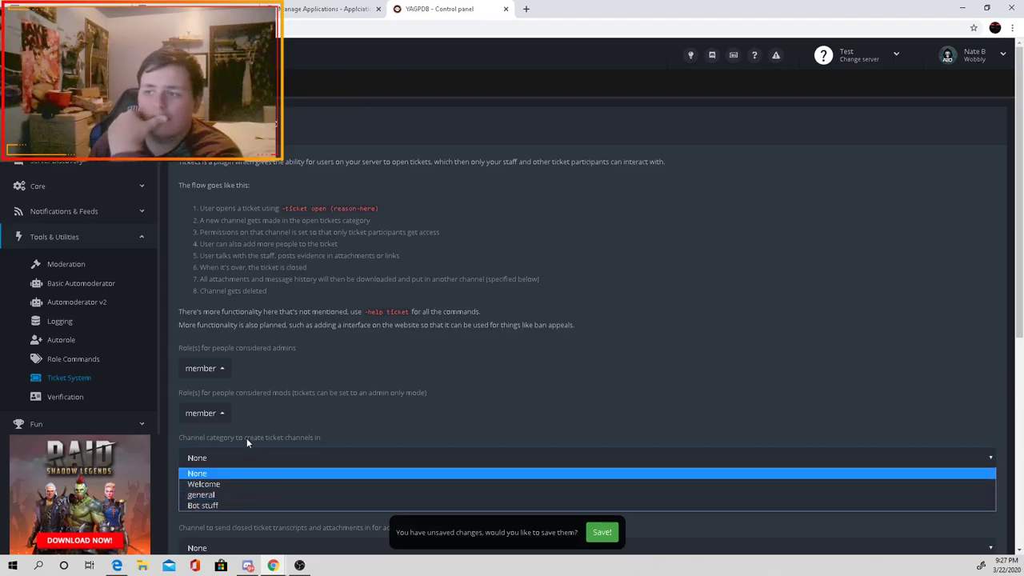
left_click(247, 432)
left_click_drag(315, 437, 283, 439)
left_click(276, 457)
left_click(234, 503)
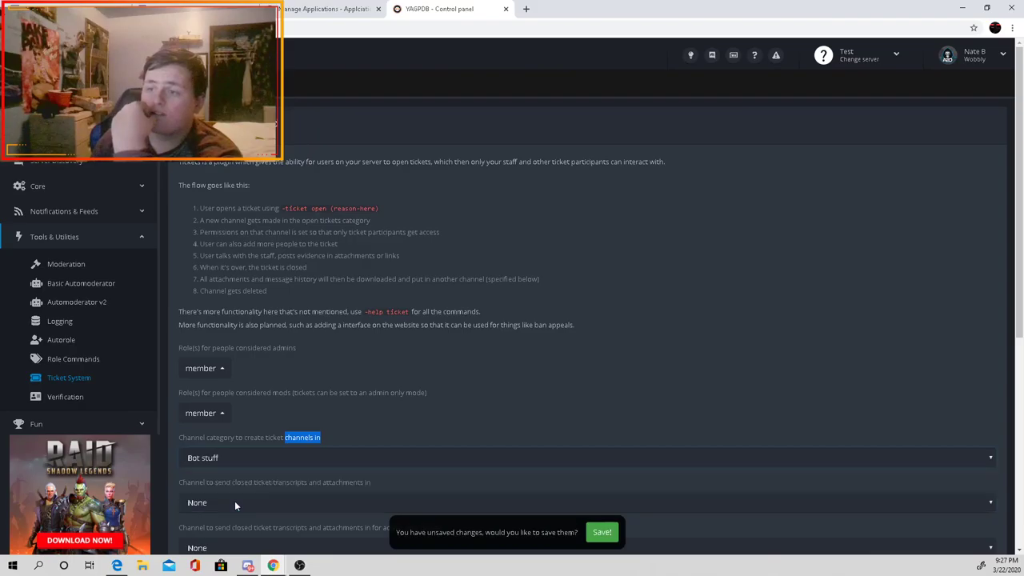
scroll(232, 472, "down", 1)
scroll(244, 419, "down", 2)
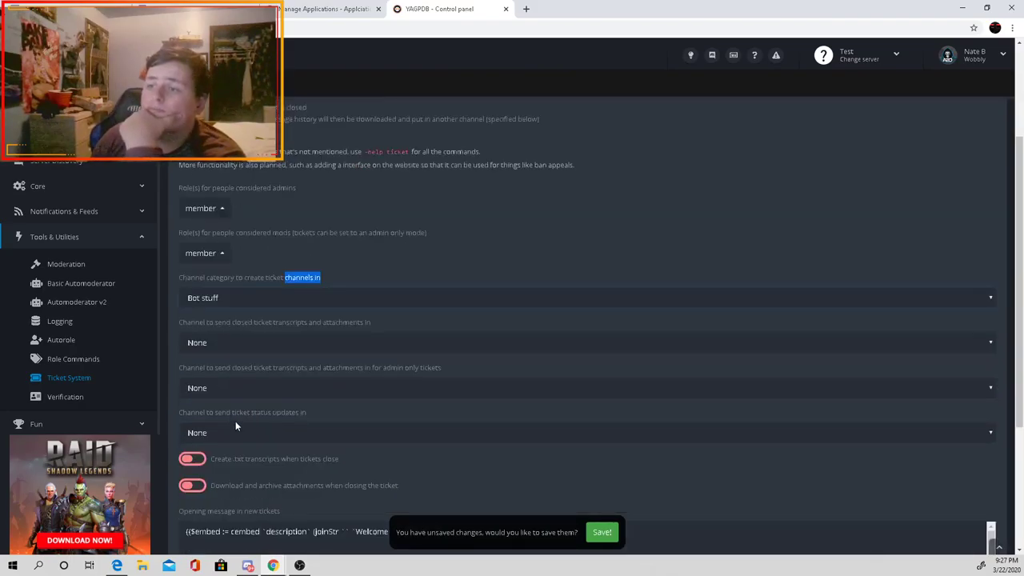
left_click(255, 340)
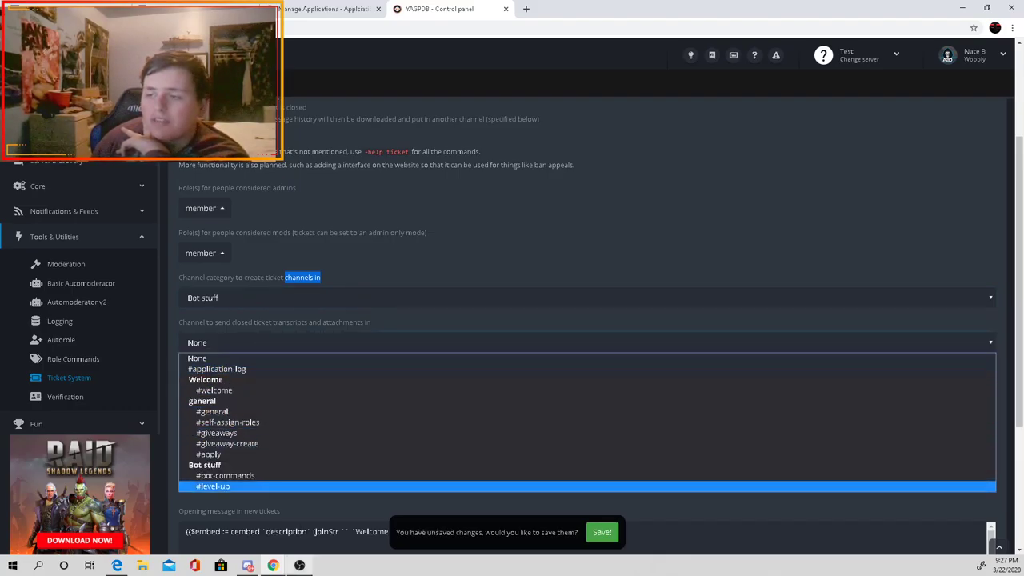
left_click(483, 497)
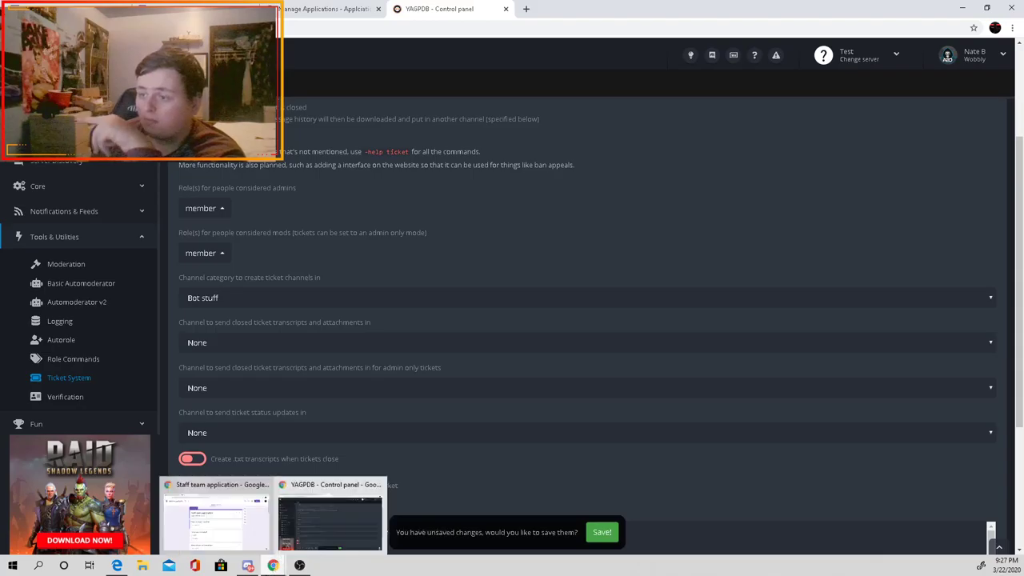
Step: Create a new text channel named 'h' in the Discord server
left_click(299, 565)
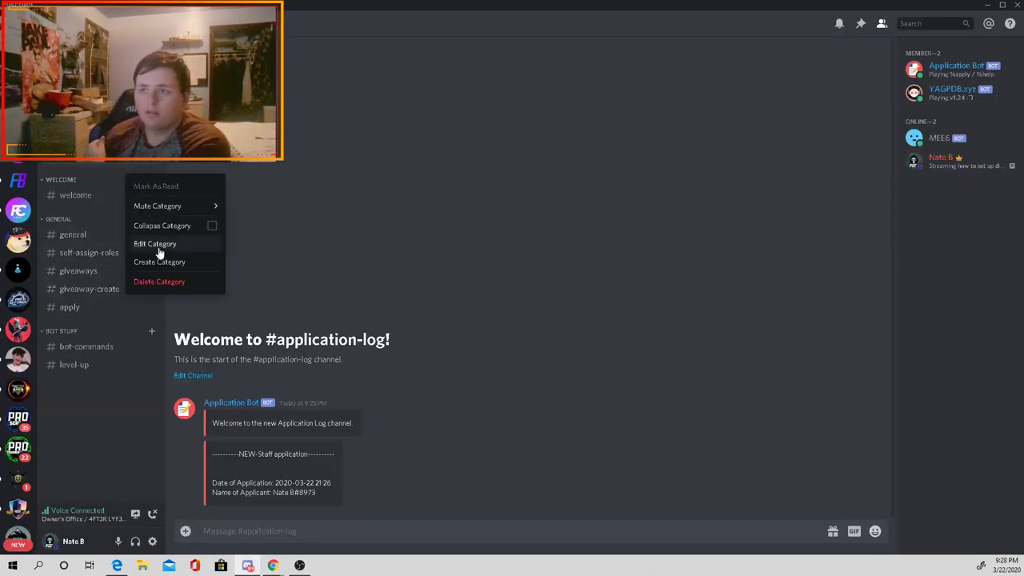
left_click(86, 178)
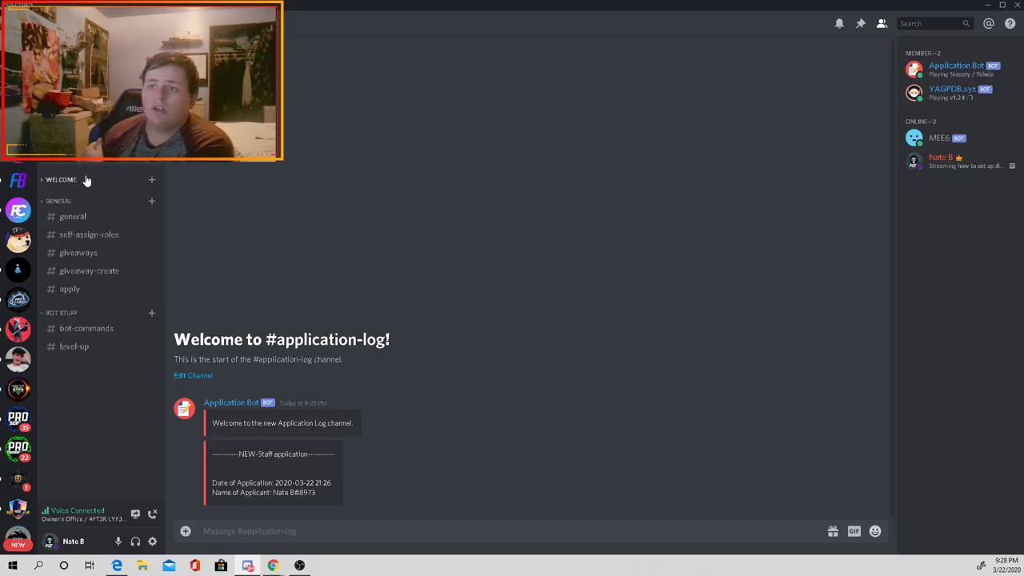
left_click(85, 177)
right_click(84, 176)
mouse_move(112, 201)
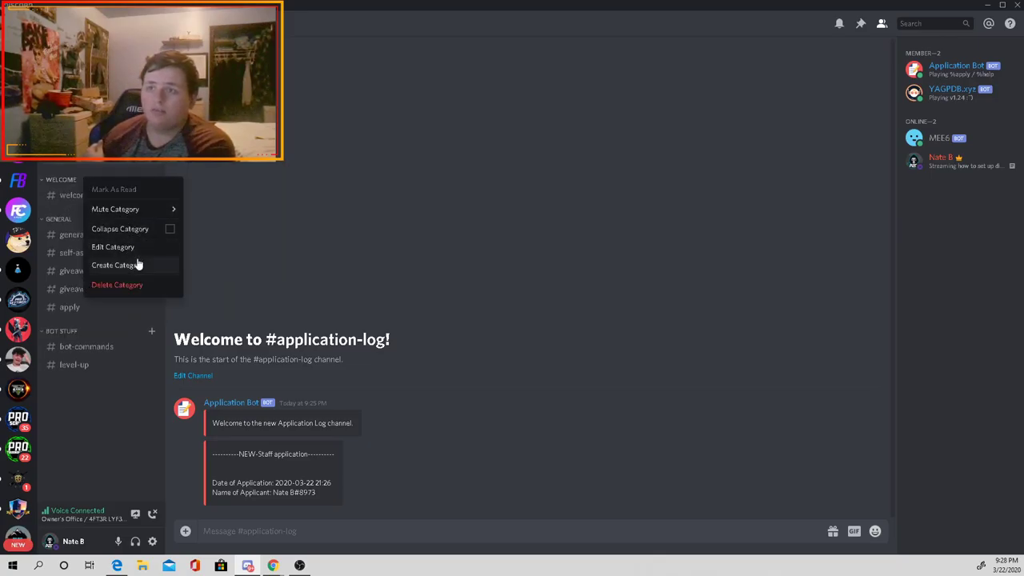
key("Escape")
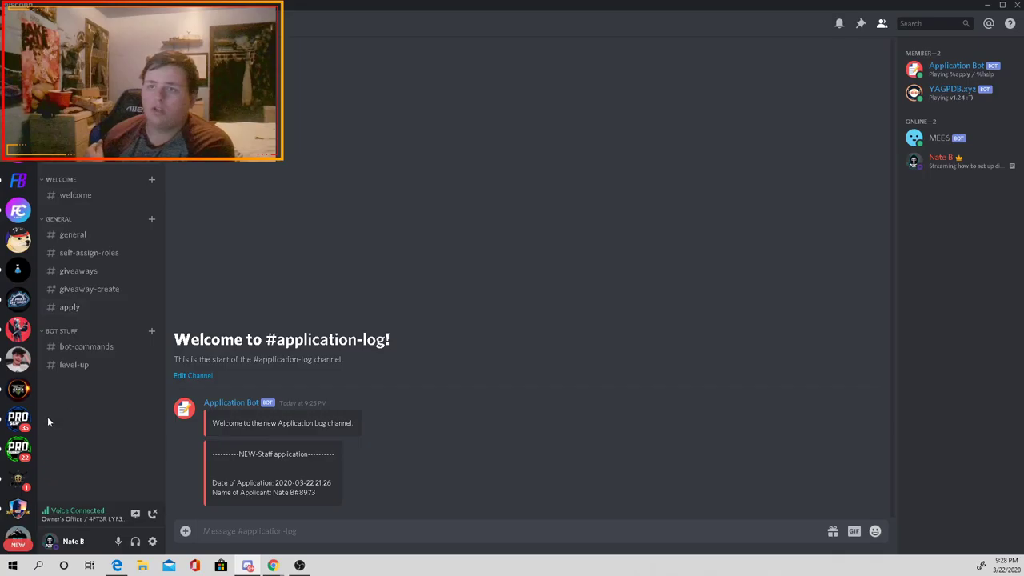
right_click(49, 415)
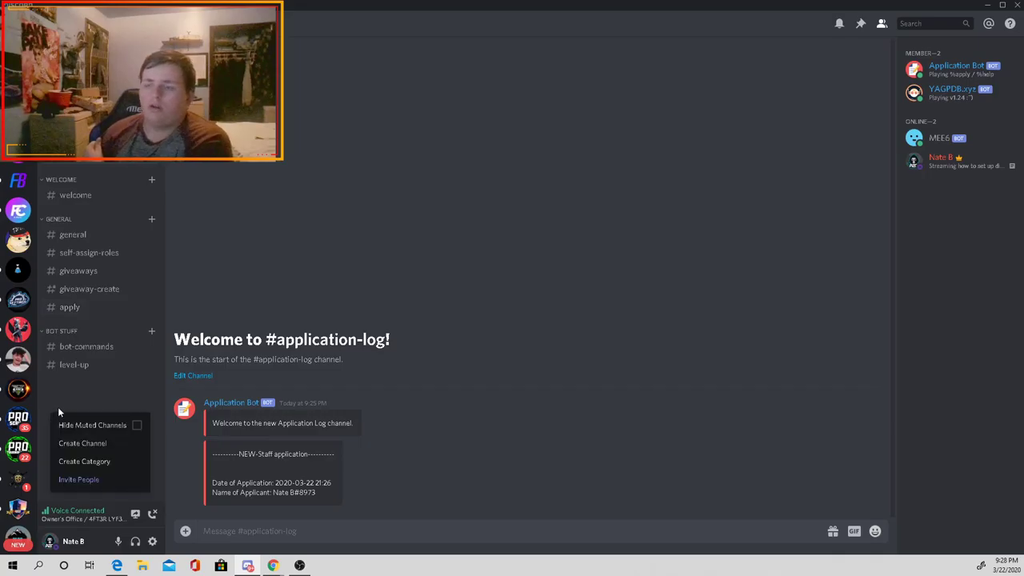
left_click(109, 443)
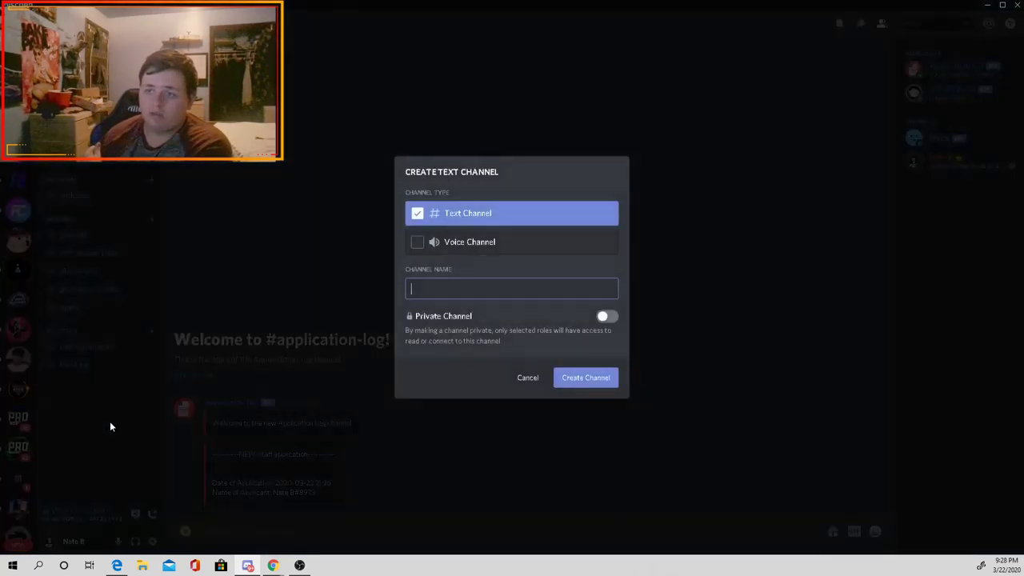
type("h")
left_click(592, 378)
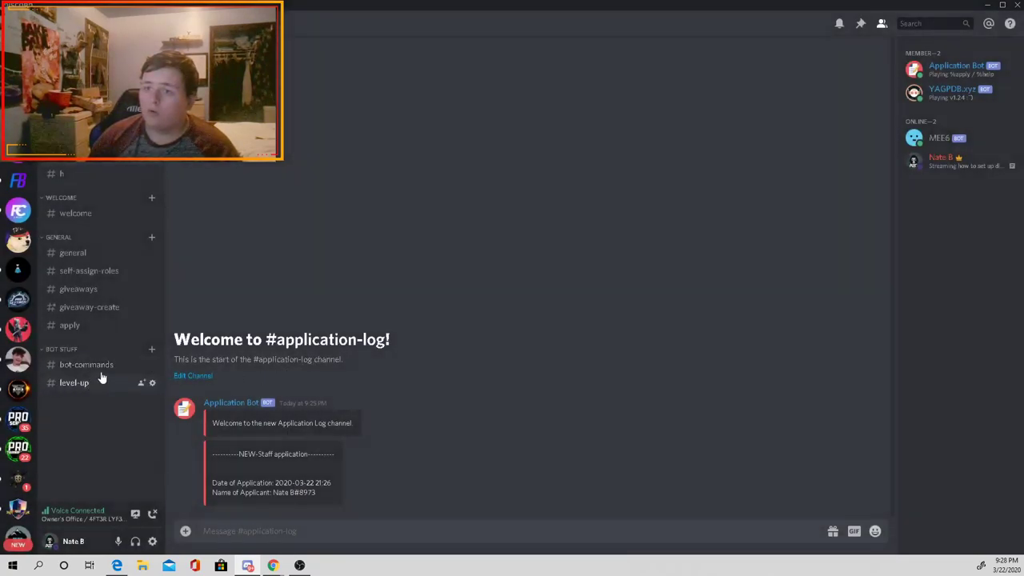
Step: Rename the h channel to 'log' in its channel settings
left_click(100, 172)
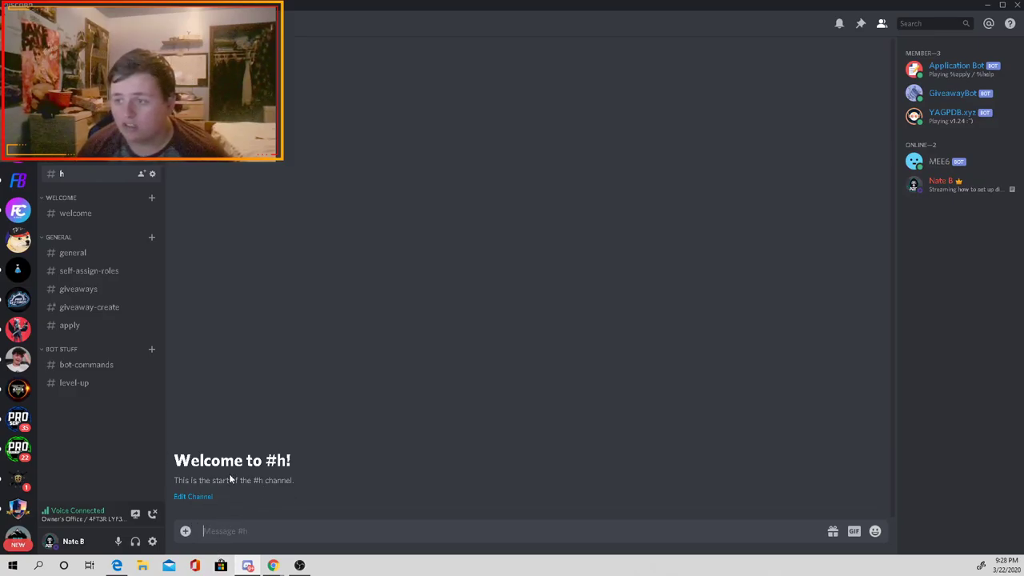
left_click(152, 173)
double_click(482, 79)
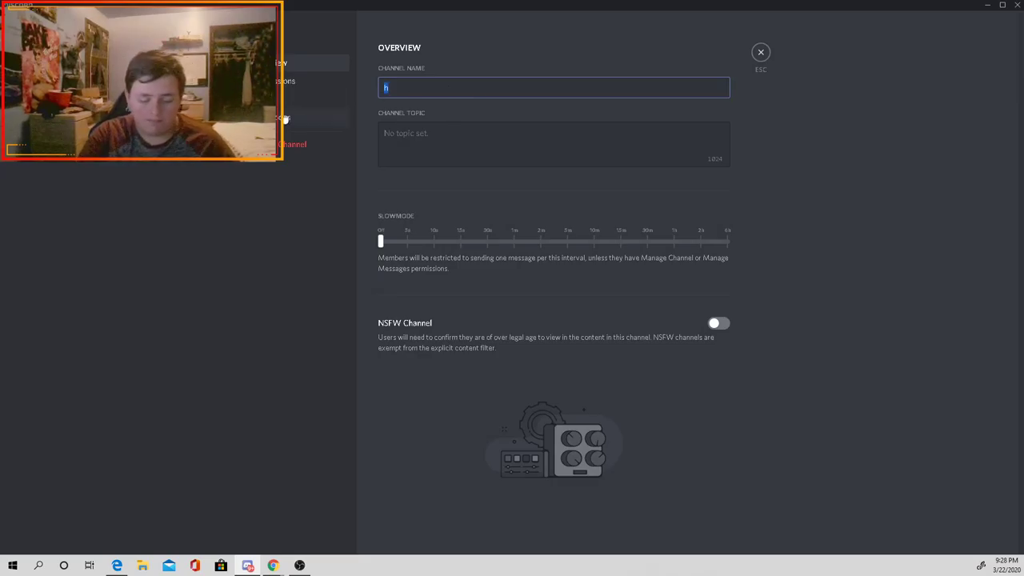
type("log")
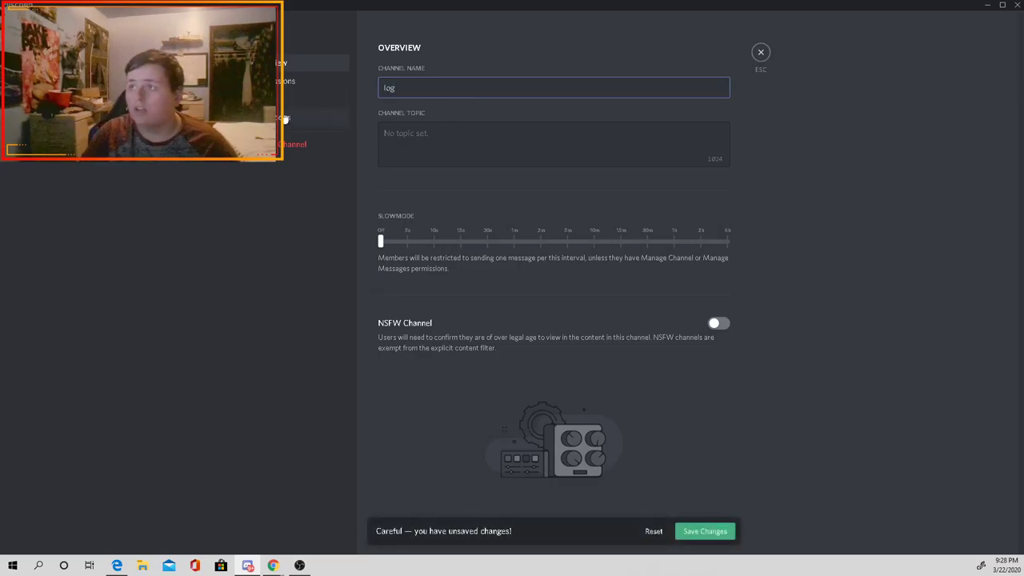
left_click(714, 532)
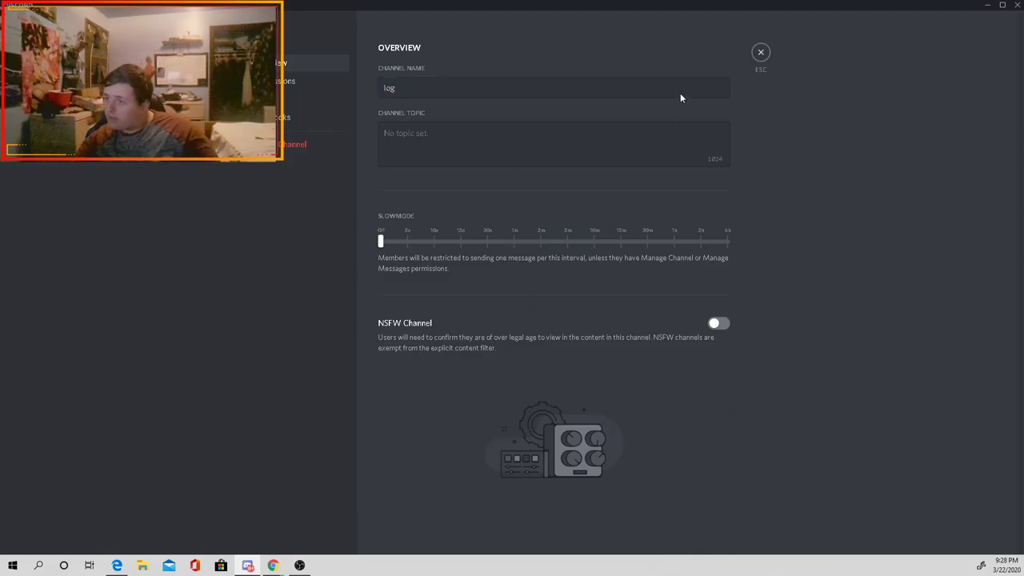
left_click(761, 54)
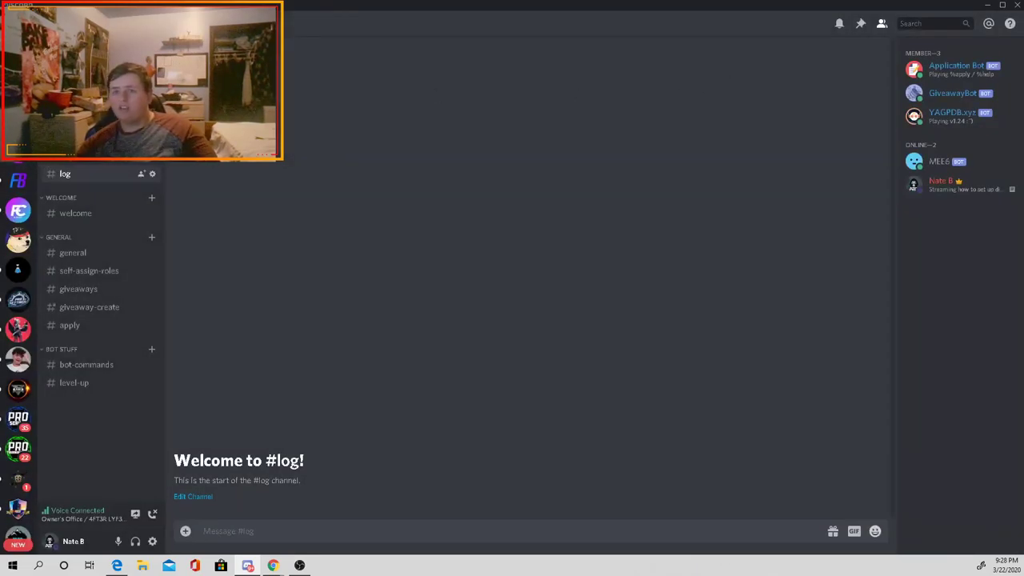
Step: Turn off Streamer Mode from the server's Audit Log, then close settings back to #log
left_click(88, 21)
left_click(184, 156)
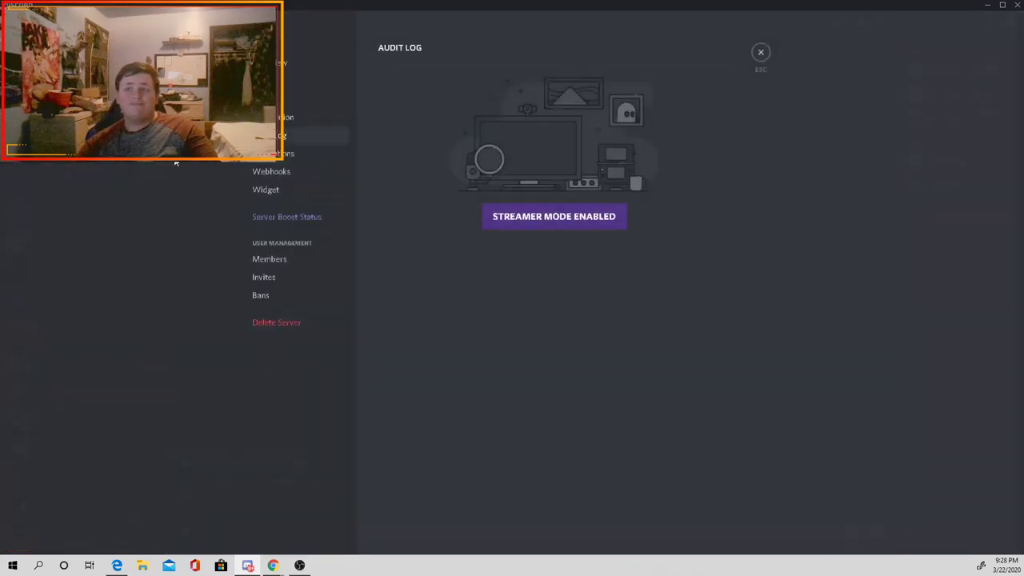
left_click(580, 215)
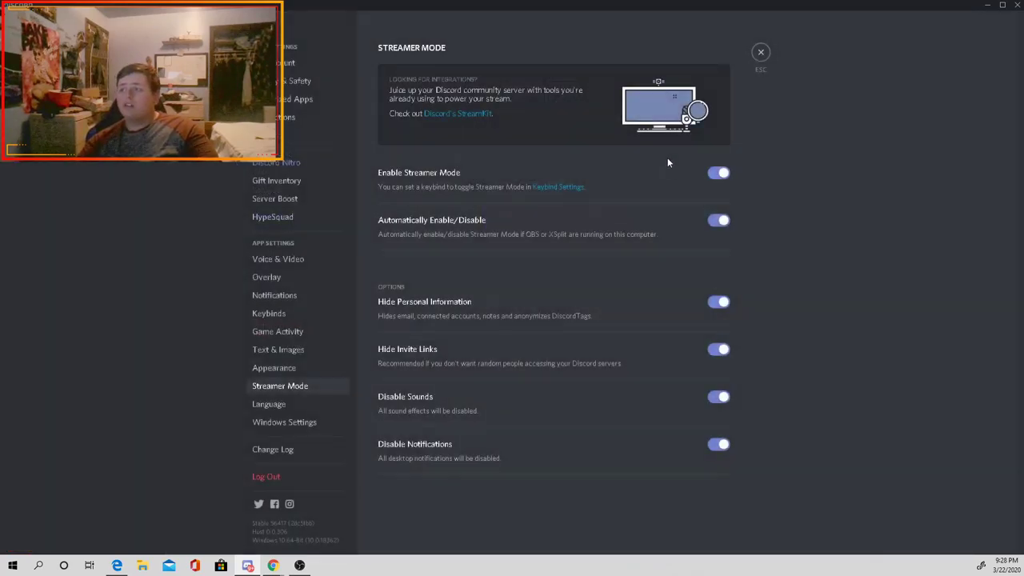
left_click(719, 174)
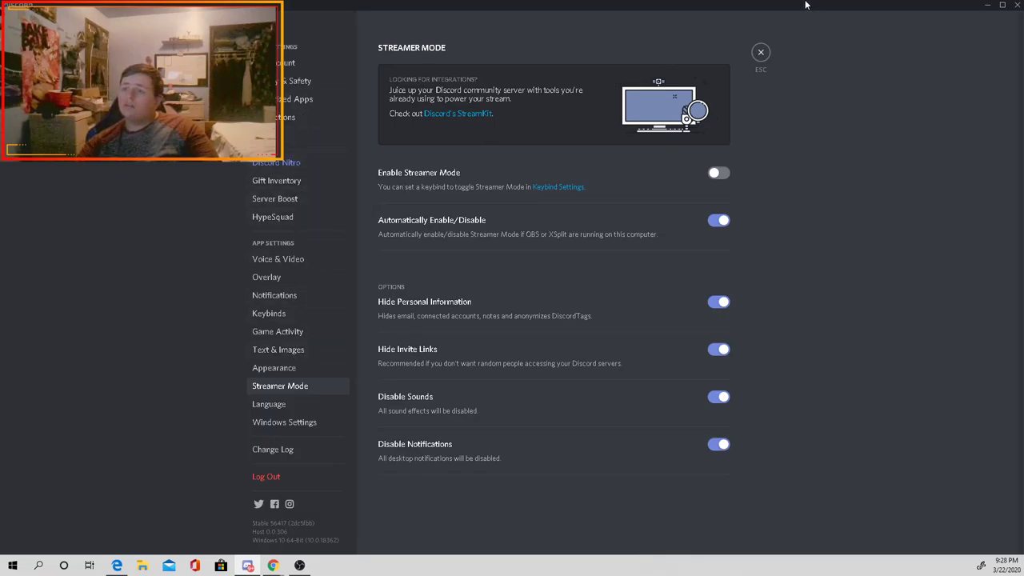
left_click(760, 53)
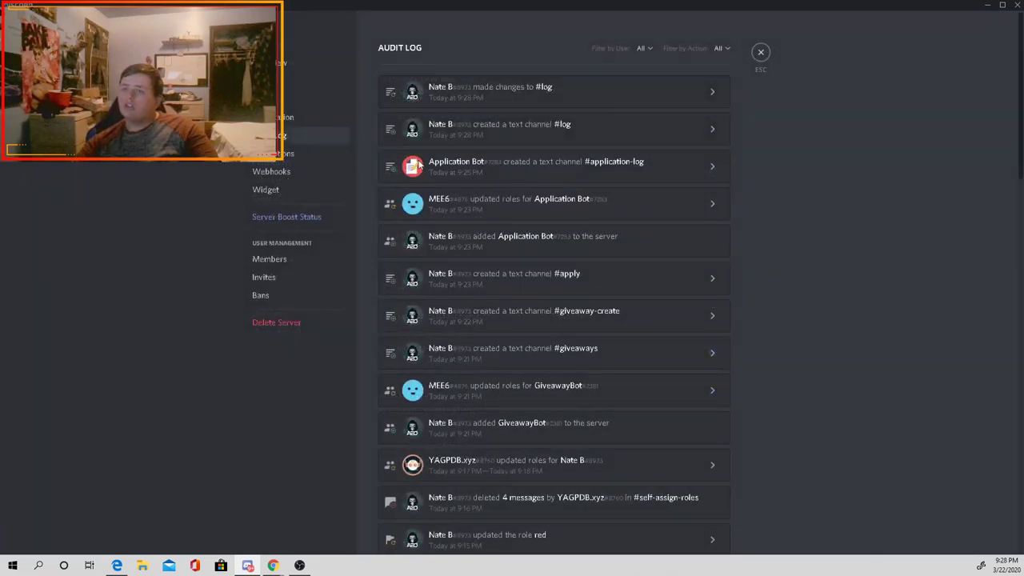
left_click(763, 54)
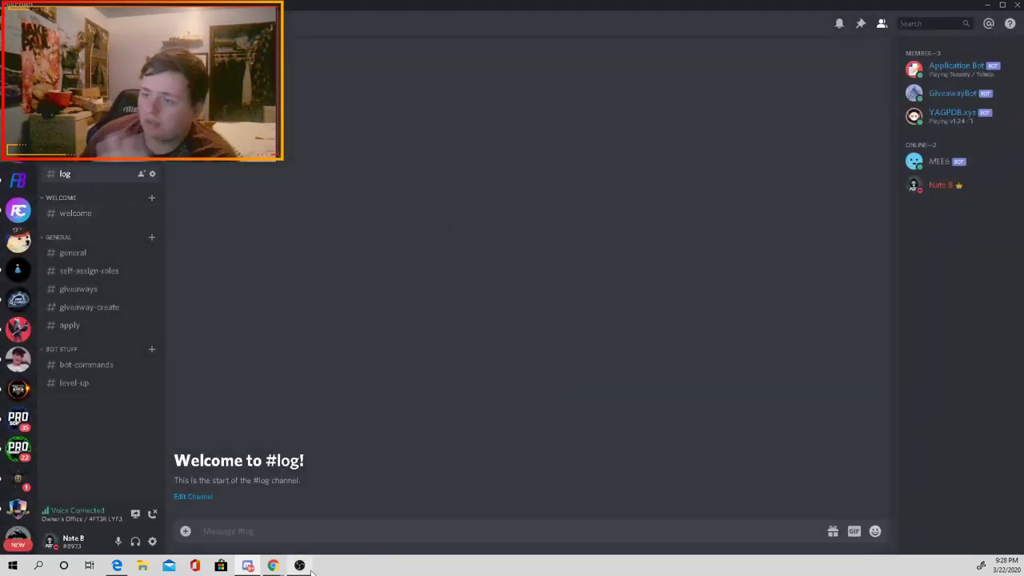
Step: Reload the Ticket System page and reset admin and mod roles to member with category Bot stuff
mouse_move(273, 565)
left_click(332, 516)
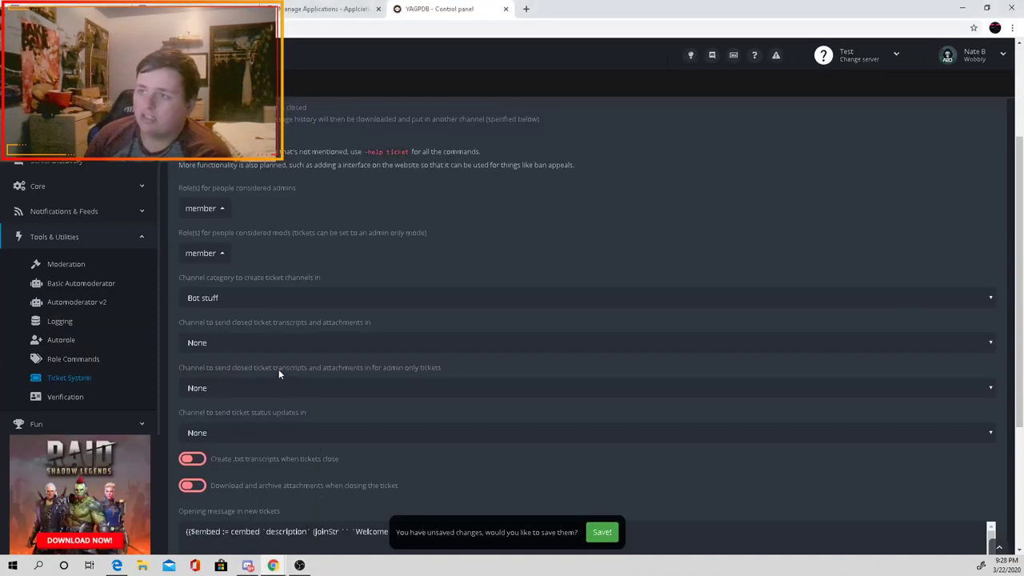
left_click(247, 341)
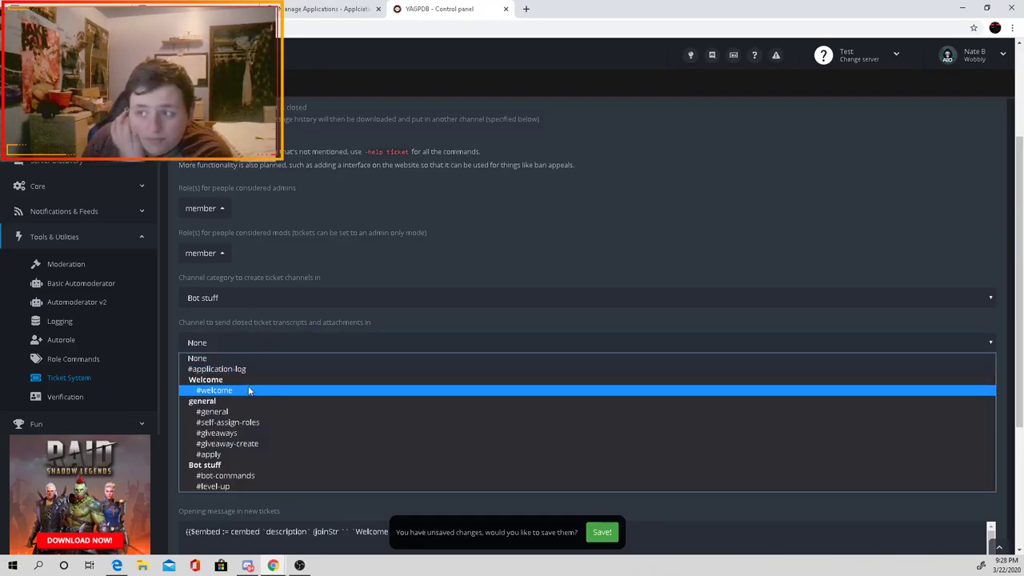
left_click(248, 357)
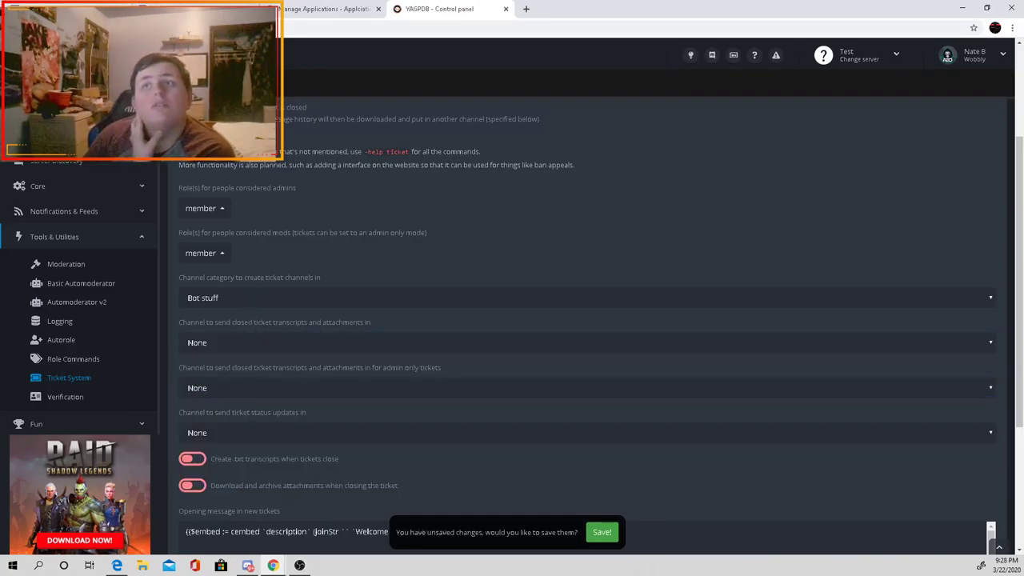
key("F5")
left_click(248, 298)
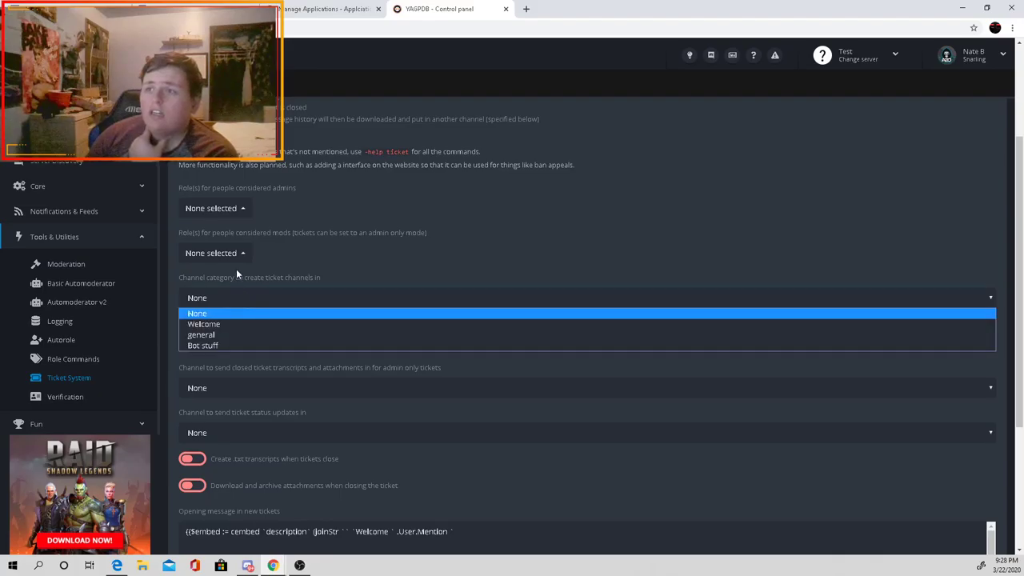
left_click(235, 254)
left_click(224, 200)
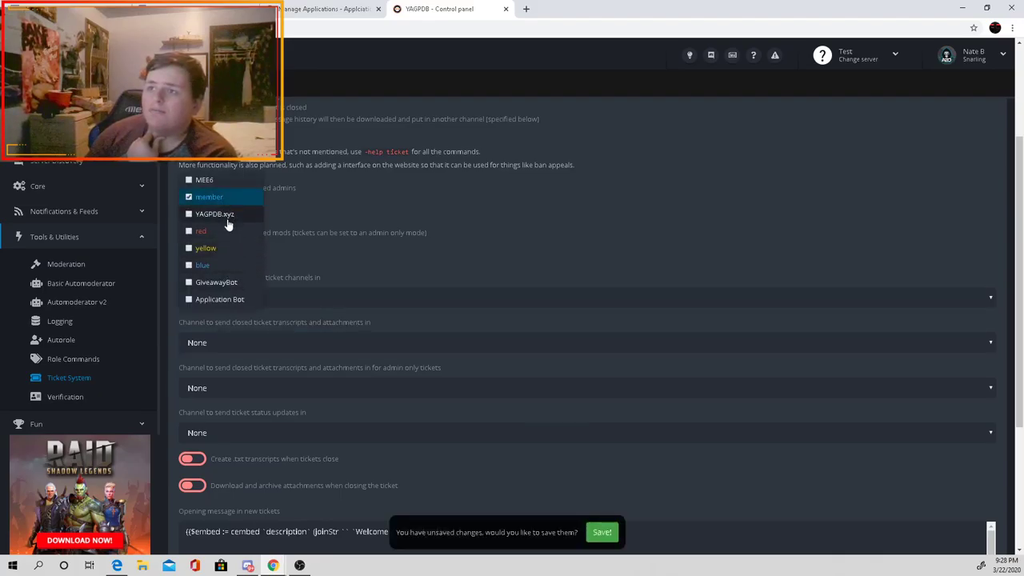
left_click(265, 222)
left_click(231, 246)
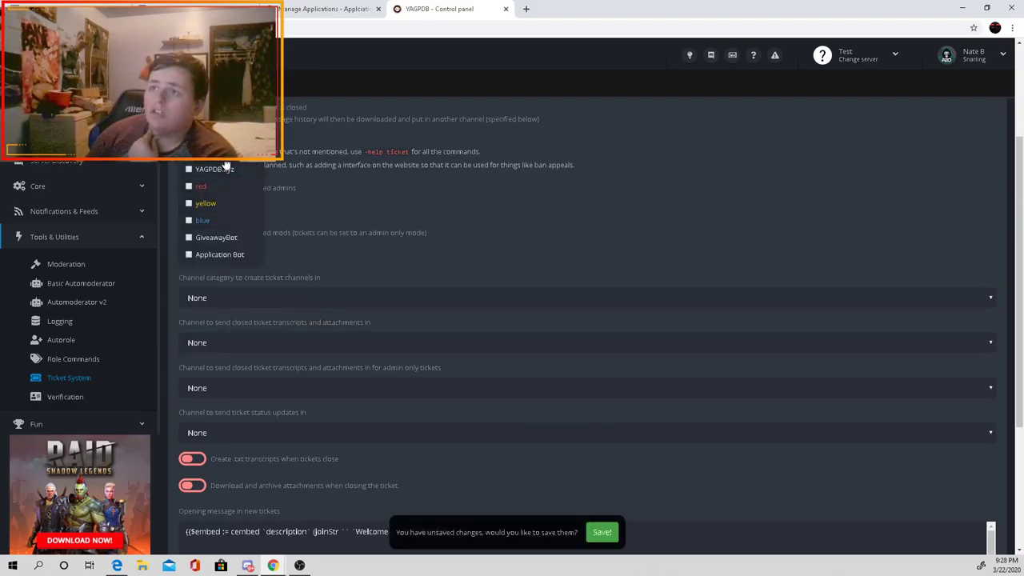
left_click(211, 300)
left_click(216, 345)
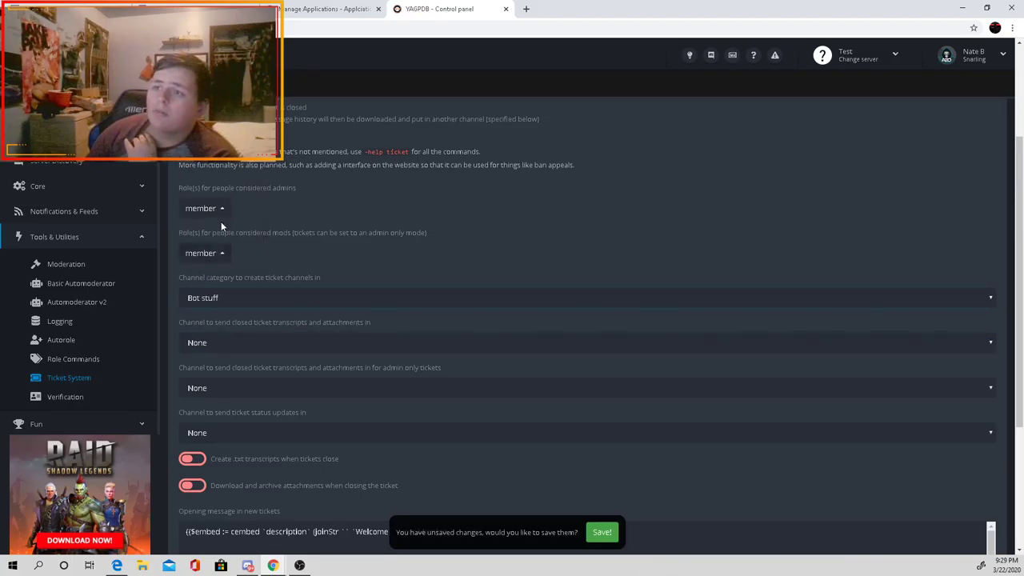
Step: Send both transcript channels and status updates to #log, enable .txt transcripts, and save
left_click(239, 345)
left_click(272, 374)
left_click(259, 387)
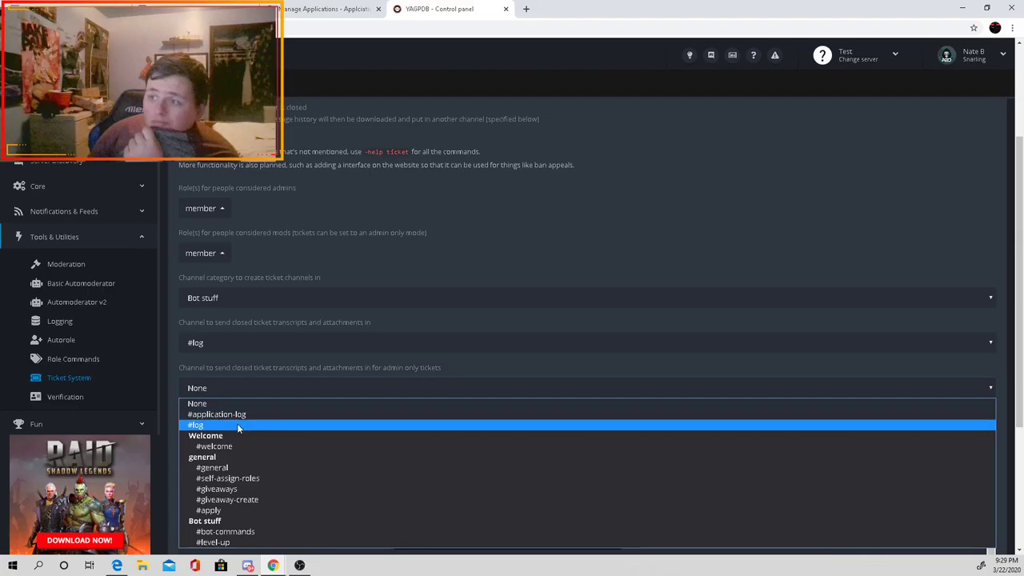
left_click(238, 424)
left_click(272, 364)
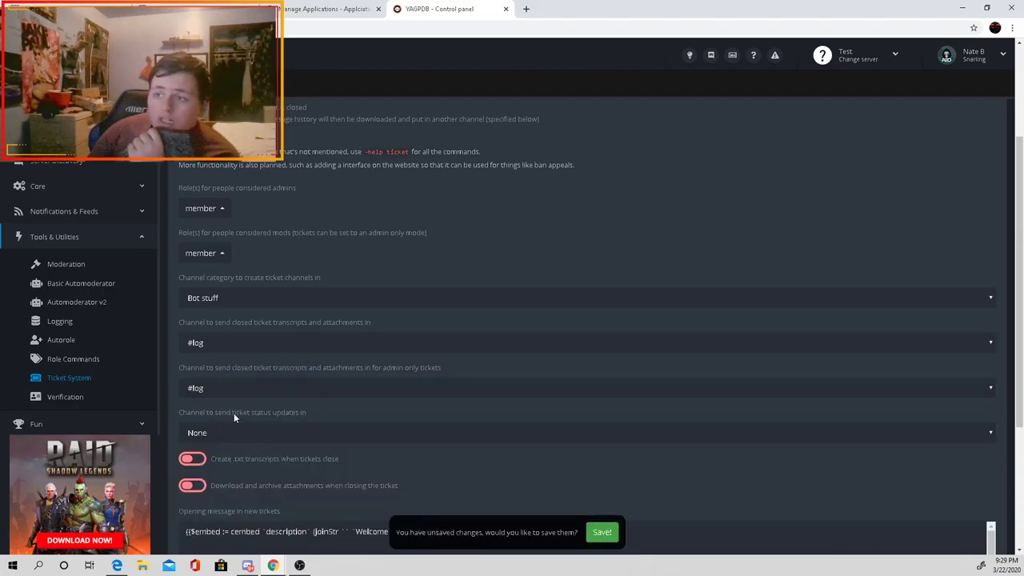
left_click(258, 431)
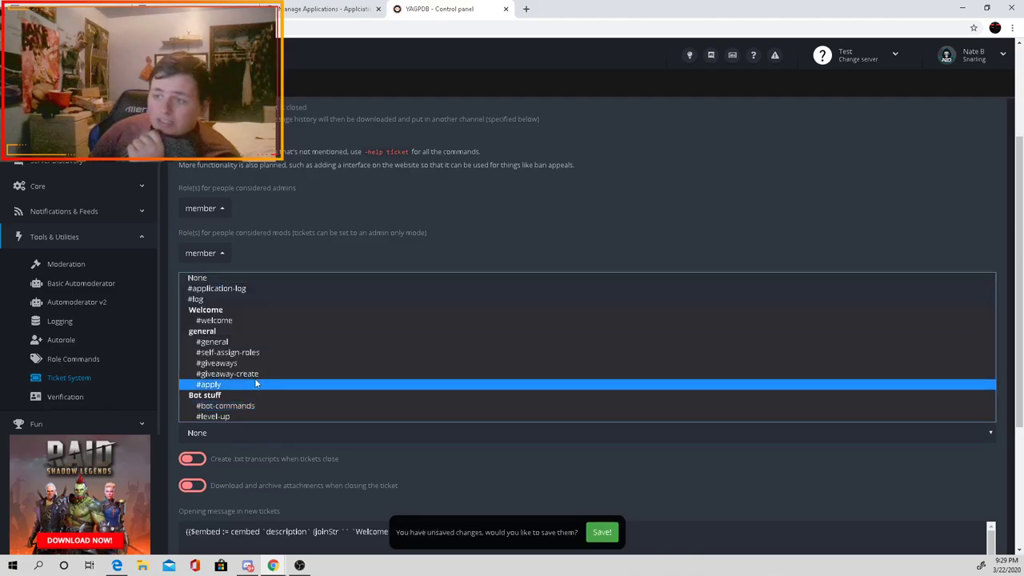
left_click(270, 299)
scroll(272, 300, "down", 1)
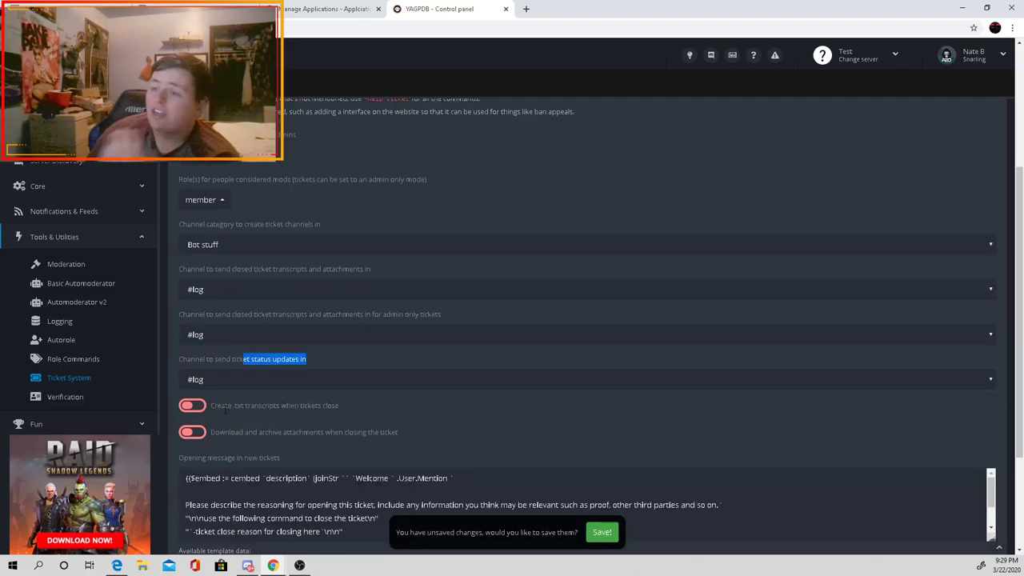
left_click(339, 398)
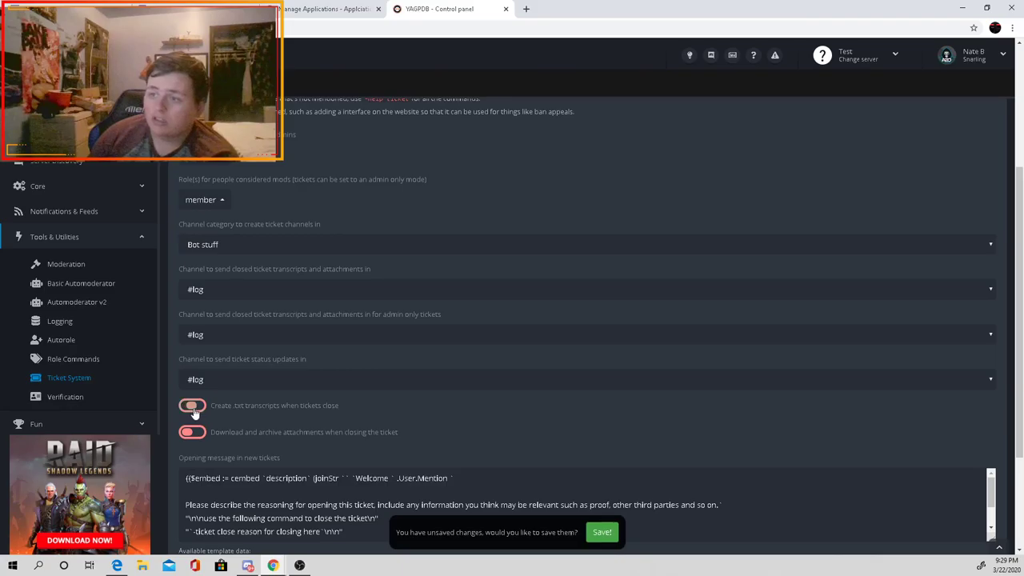
scroll(361, 444, "down", 4)
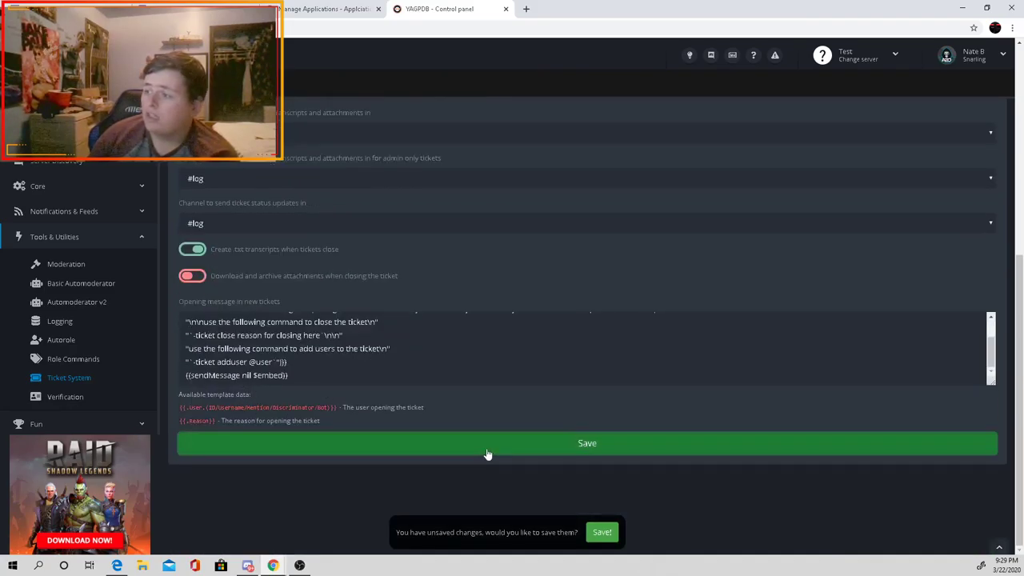
left_click(601, 526)
Step: Copy the '-ticket open (reason-here)' command from the instructions
scroll(346, 530, "up", 6)
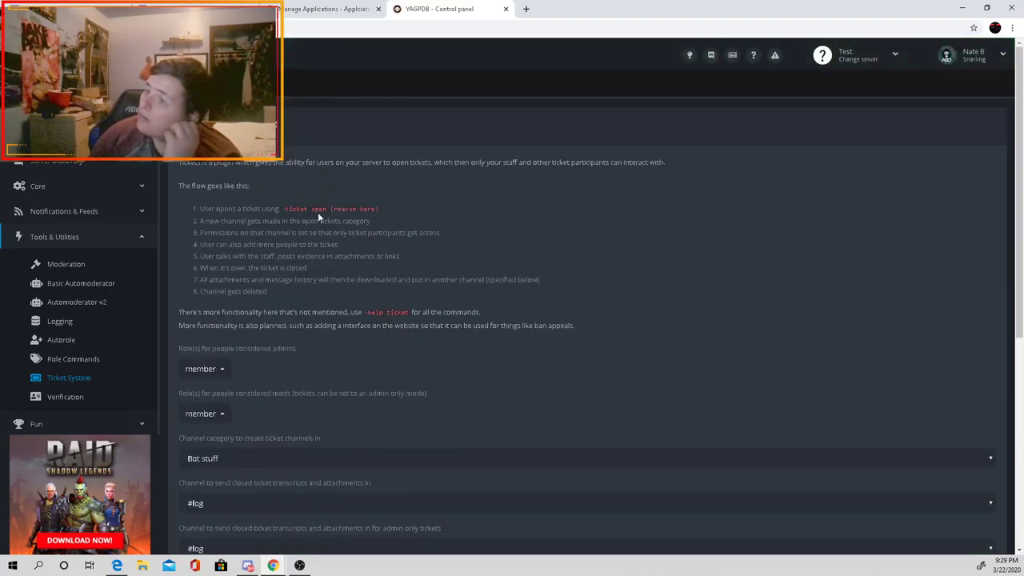
left_click_drag(376, 208, 286, 209)
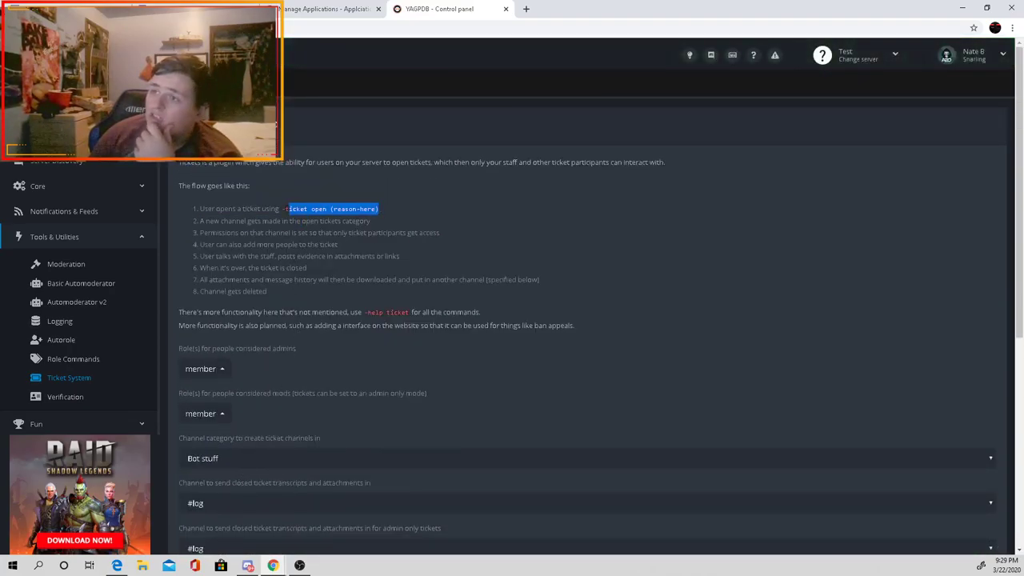
right_click(282, 209)
left_click(302, 216)
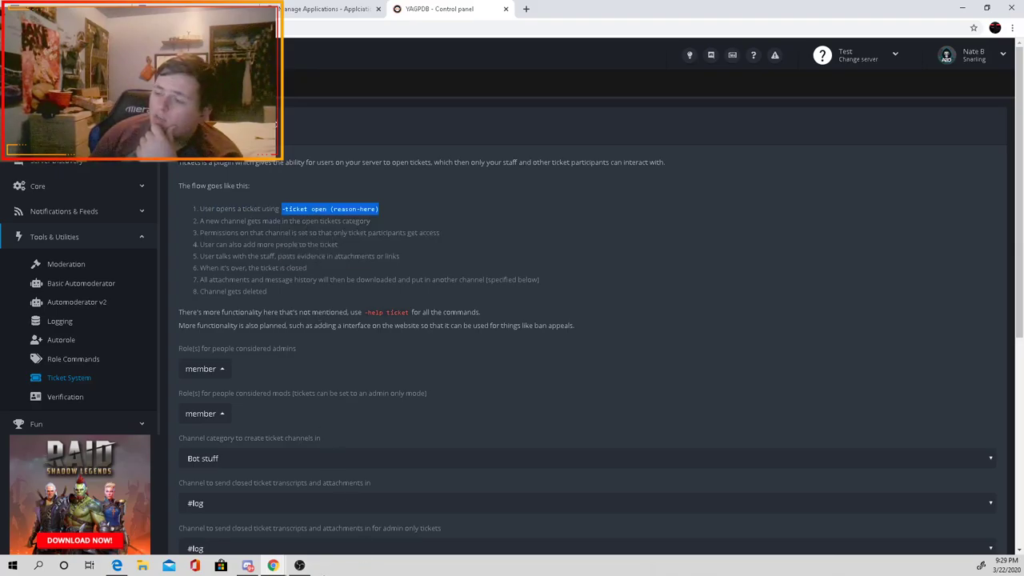
Step: Send '-ticket open test' in #bot-commands to test opening a ticket
left_click(288, 528)
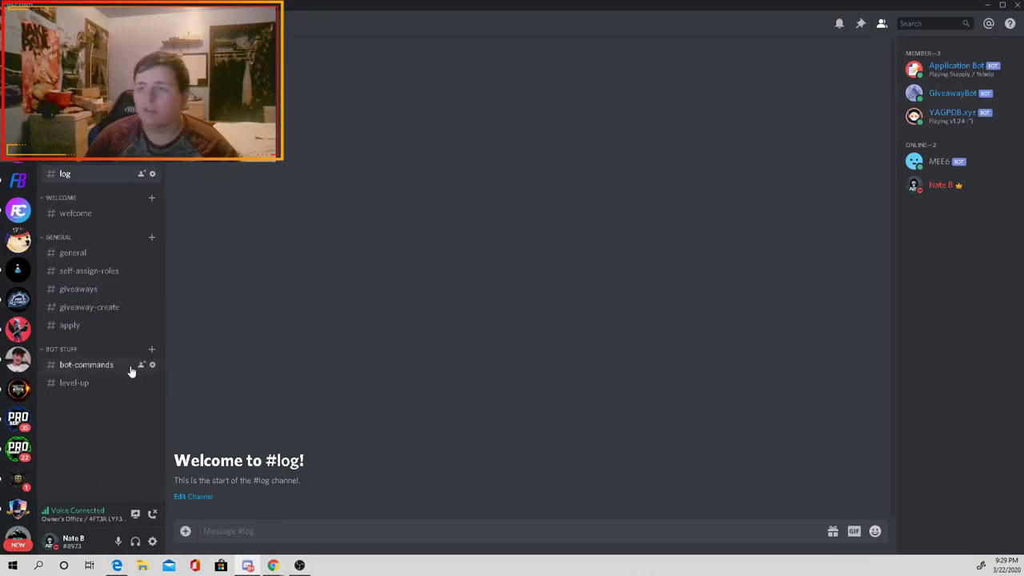
left_click(103, 367)
key("ctrl+v")
left_click_drag(298, 530, 247, 530)
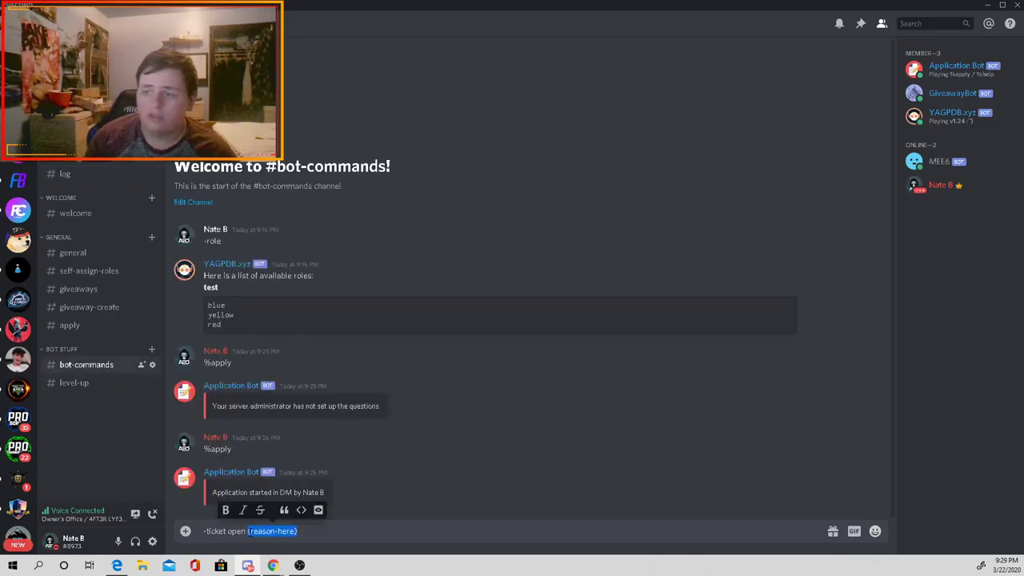
type("tyt")
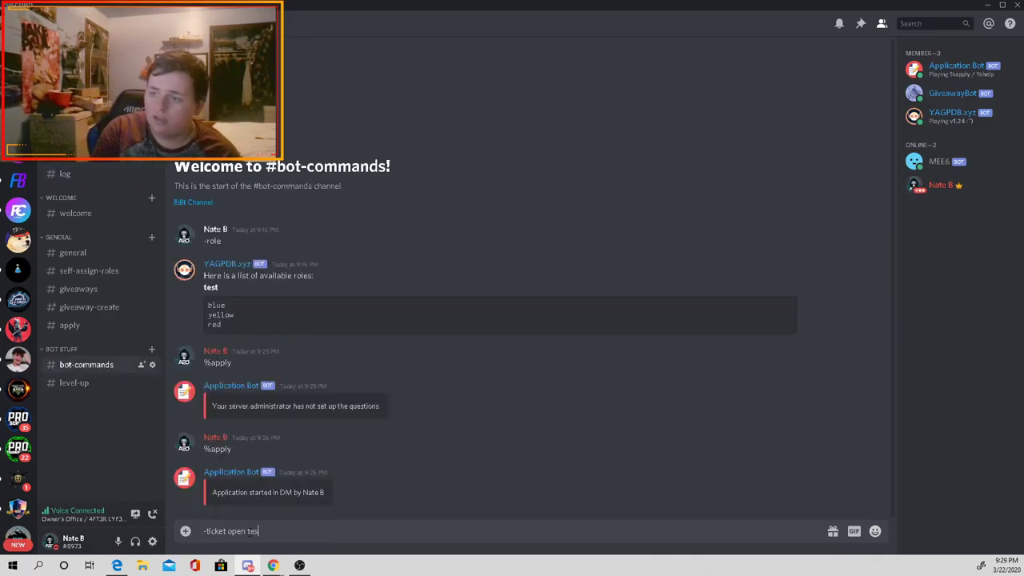
type("t")
key("Return")
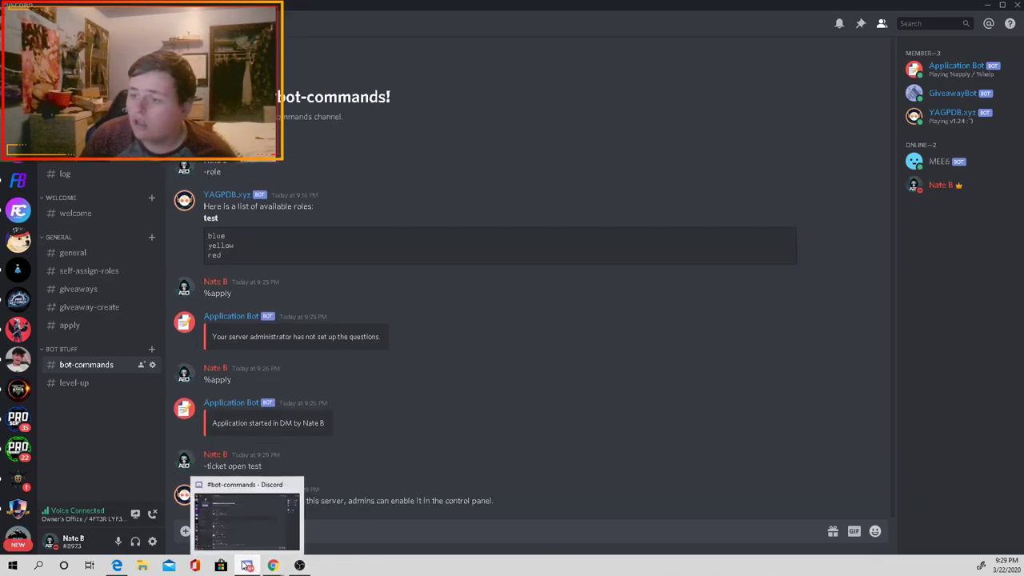
Step: Save the YAGPDB Ticket System settings again in Chrome
mouse_move(274, 567)
left_click(295, 527)
scroll(267, 398, "down", 5)
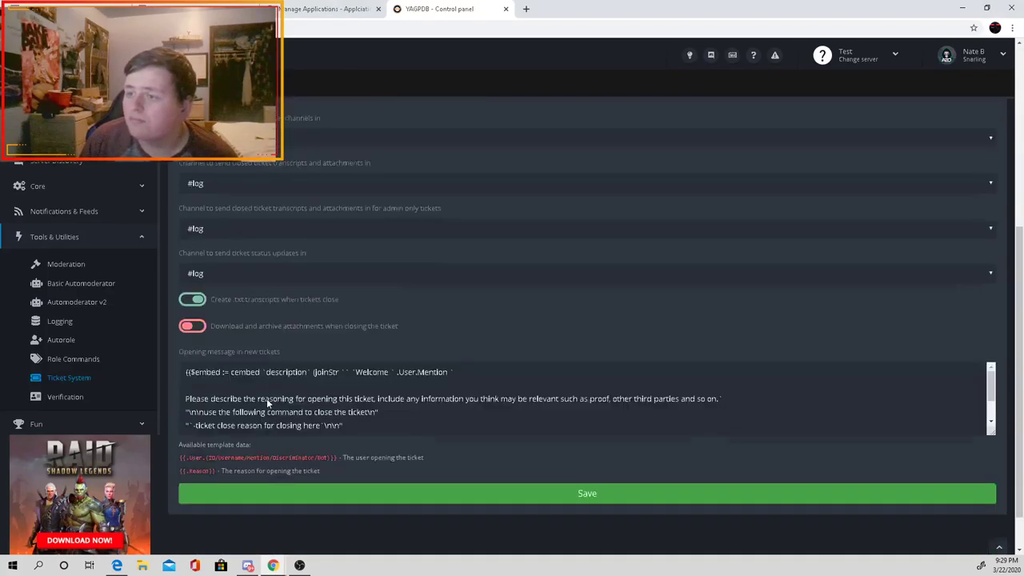
left_click(392, 503)
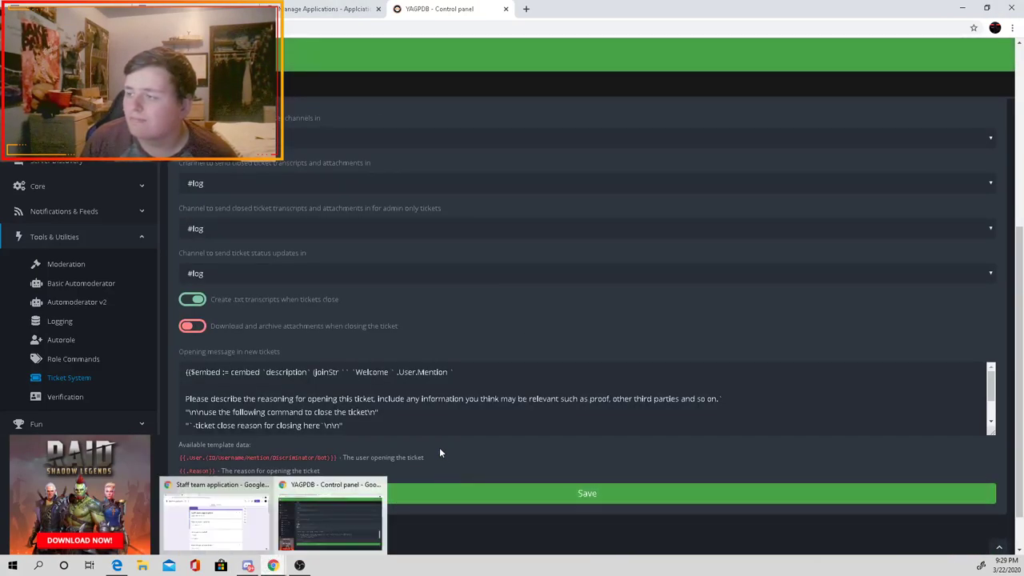
scroll(439, 447, "up", 3)
scroll(268, 347, "up", 2)
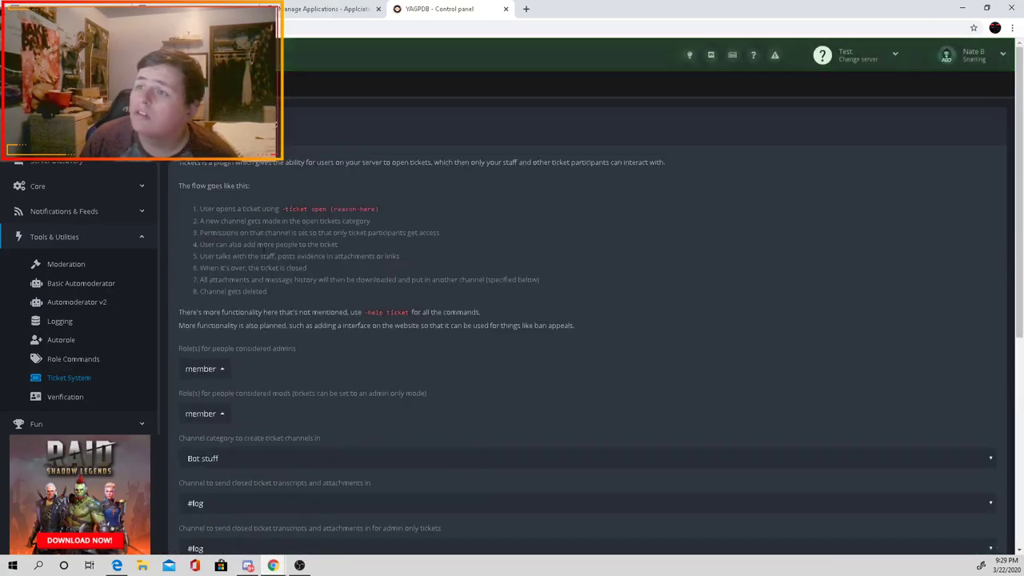
Step: Save the pending ticket settings, then open a ticket named 'test' with -ticket open
left_click(600, 530)
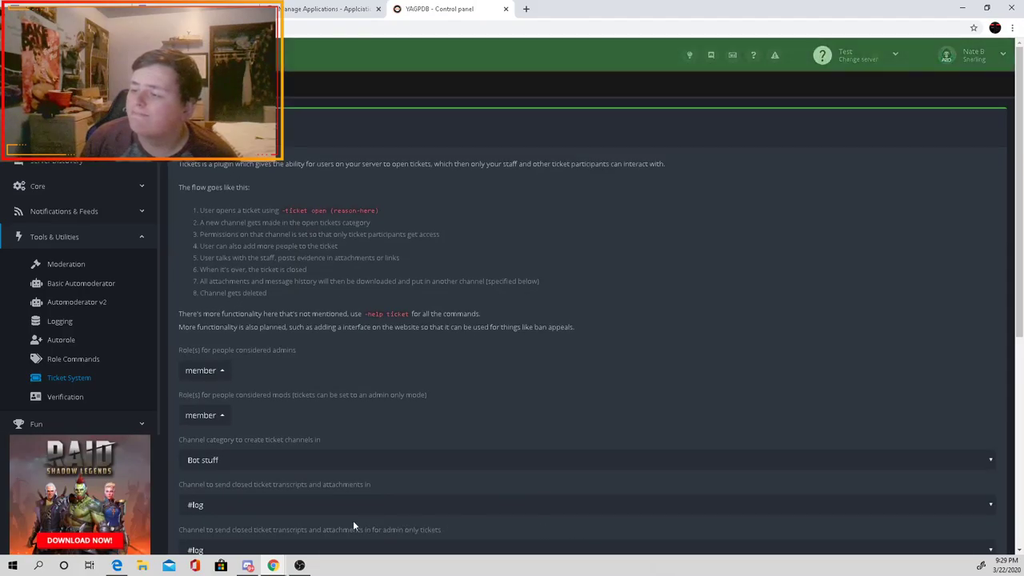
left_click(291, 524)
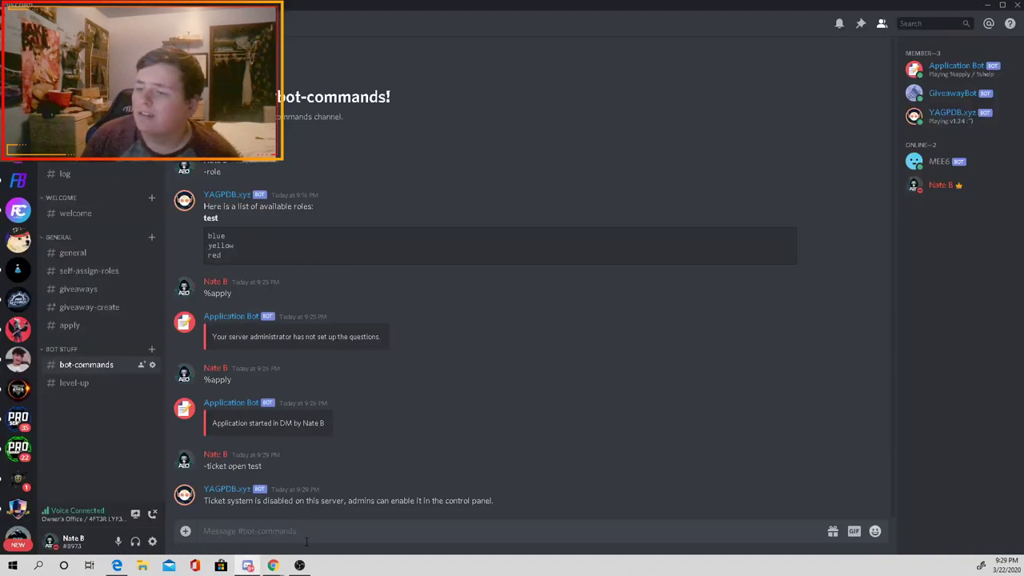
key("ctrl+v")
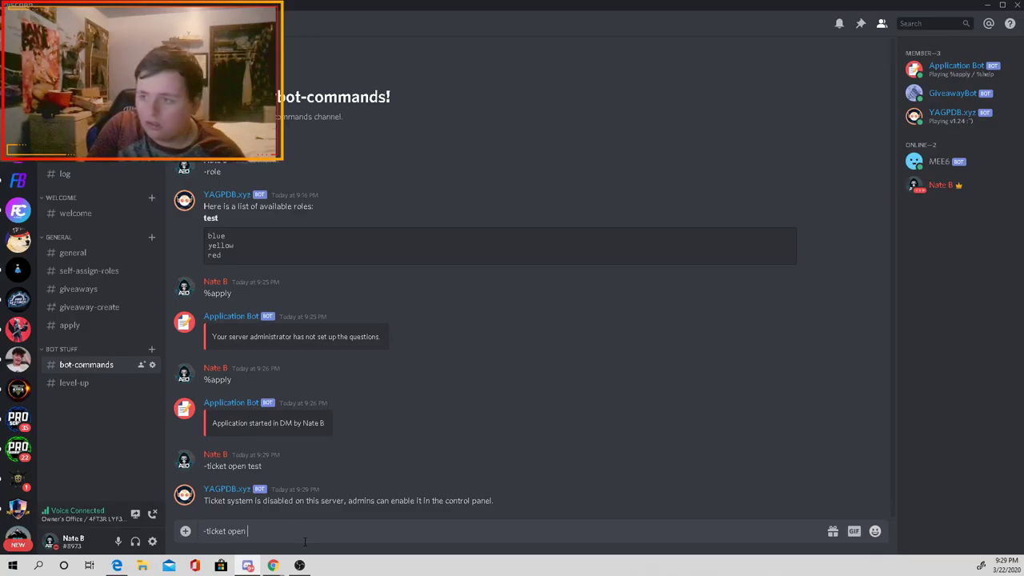
type("test")
key("Return")
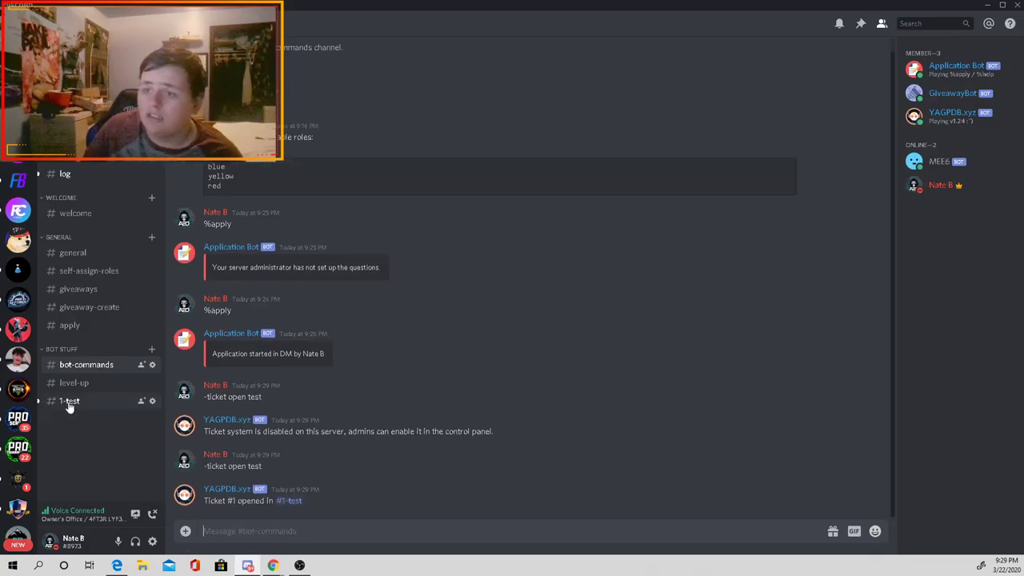
Step: Close ticket #1-test with the reason 'testing over' and check the #log channel's records
left_click(70, 400)
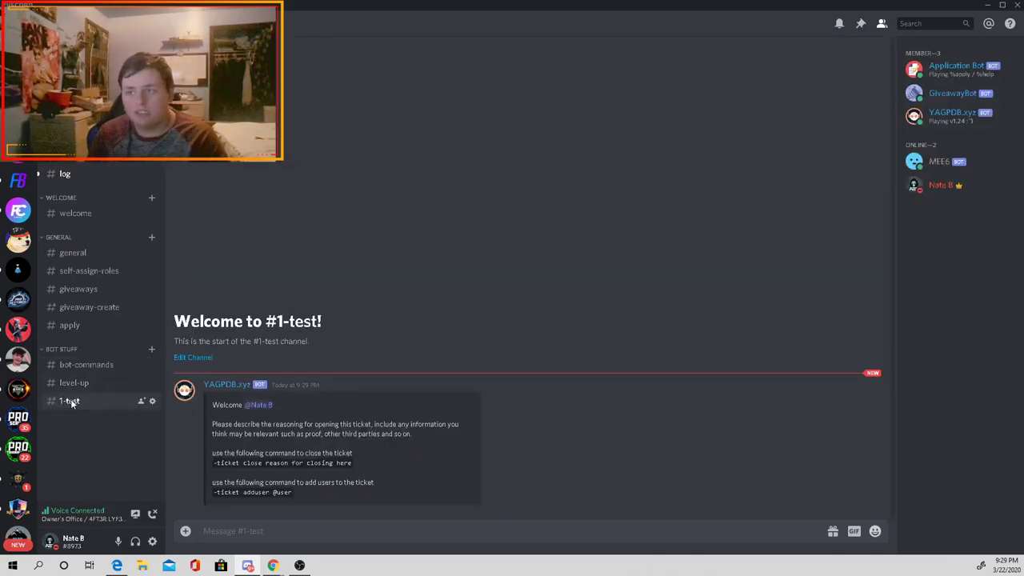
type("-t")
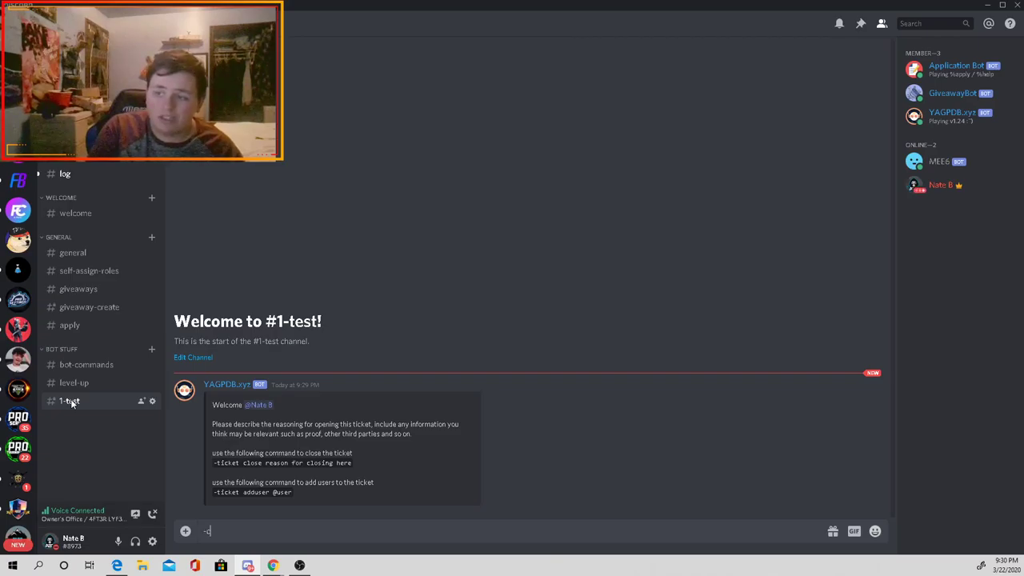
key("BackSpace")
type("ticket close re")
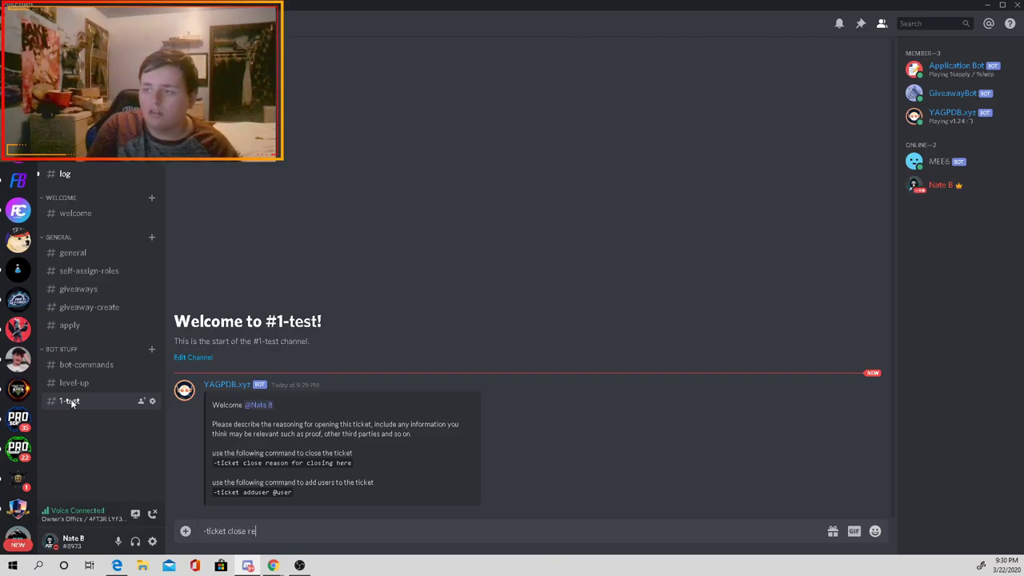
key("BackSpace")
key("BackSpace")
key("BackSpace")
key("BackSpace")
key("BackSpace")
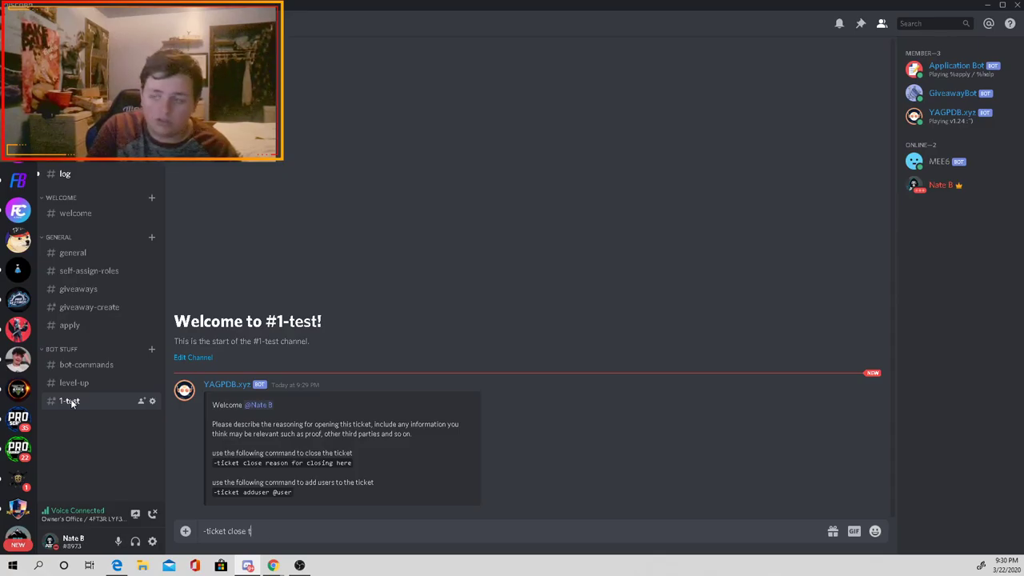
key("BackSpace")
type("testing 1")
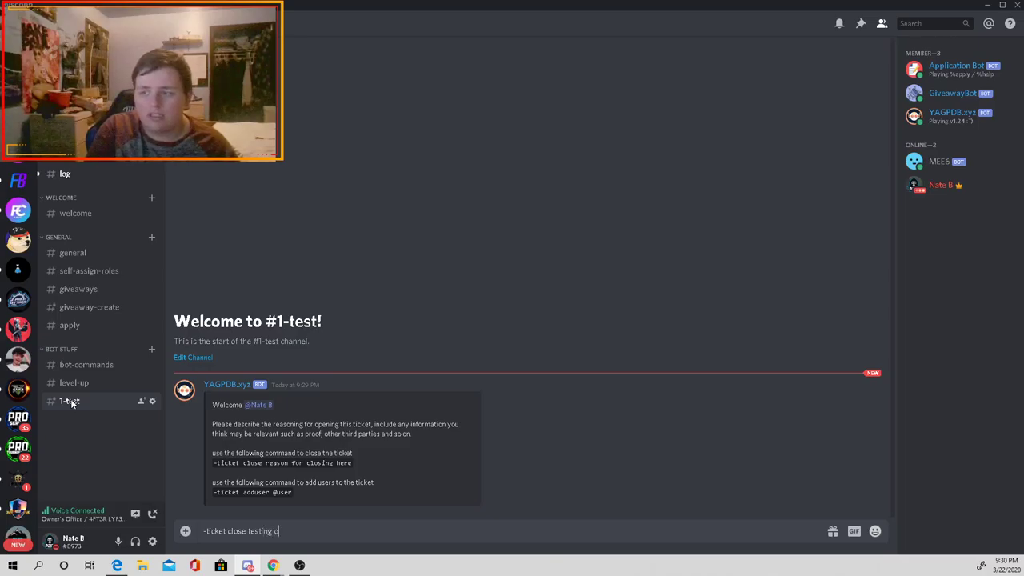
key("Return")
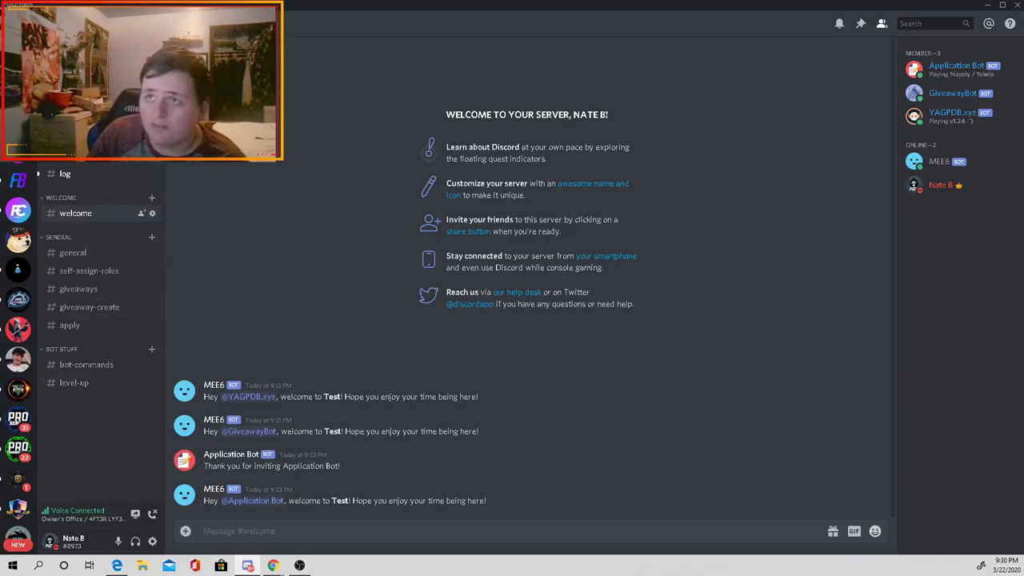
left_click(80, 174)
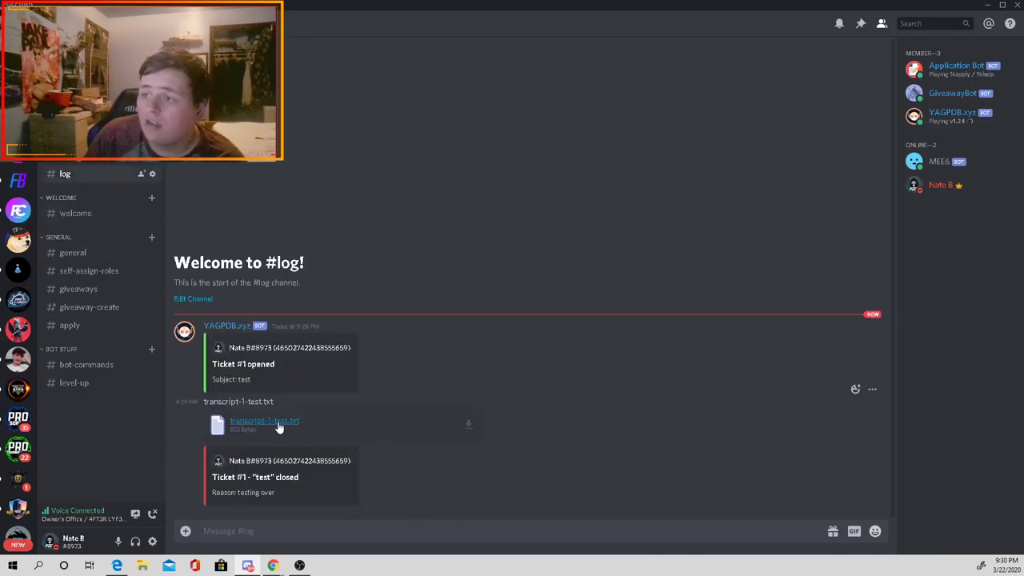
Step: Download transcript-1-test.txt from #log, read it in Notepad, then close Notepad
left_click(469, 423)
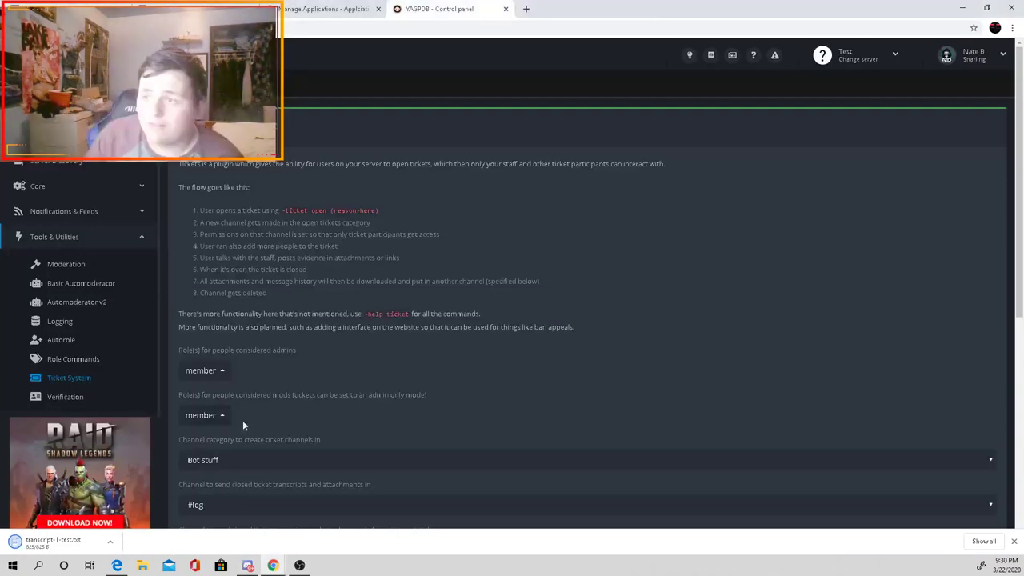
left_click(19, 541)
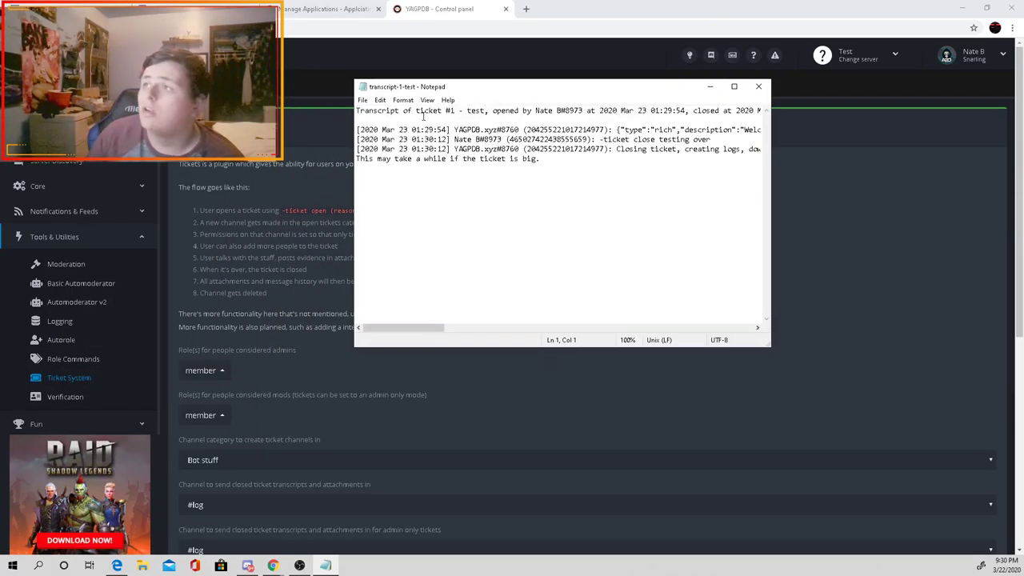
left_click_drag(398, 111, 693, 110)
left_click(524, 112)
left_click(583, 111)
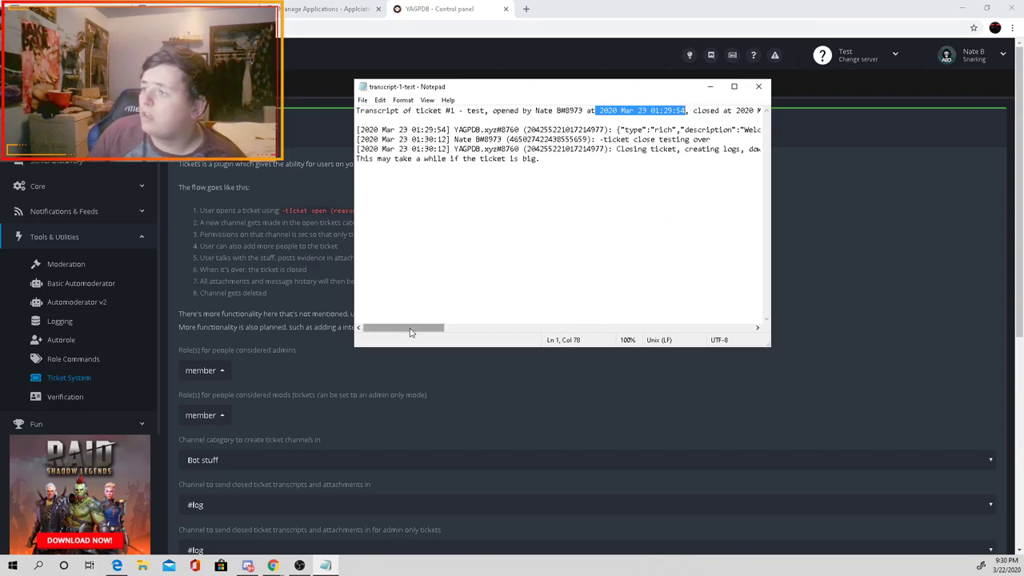
left_click_drag(412, 328, 398, 326)
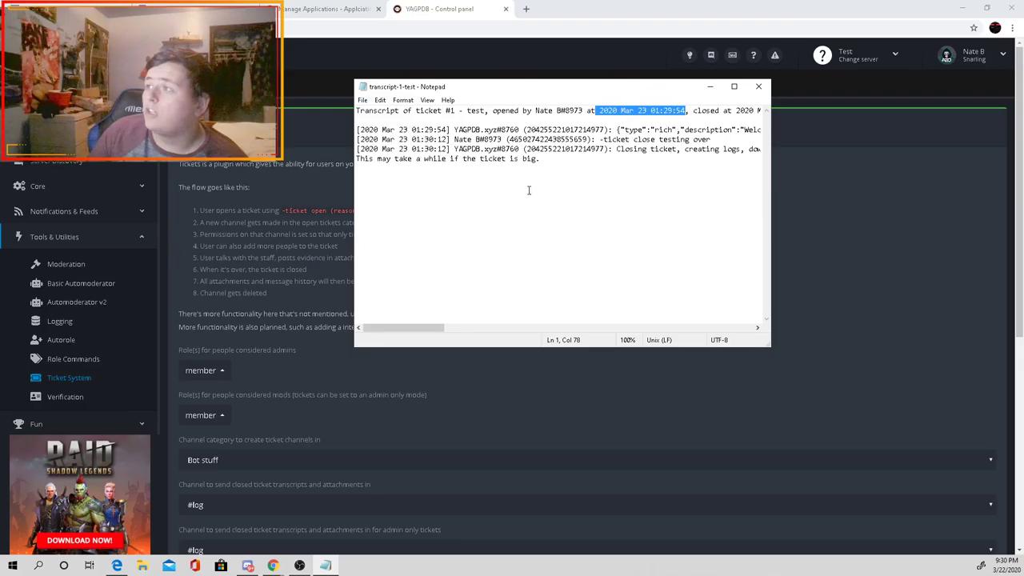
left_click_drag(413, 329, 384, 312)
left_click(758, 86)
left_click(247, 566)
Step: Open a second ticket named 'testing' from #bot-commands and go to its 2-testing channel
left_click(87, 365)
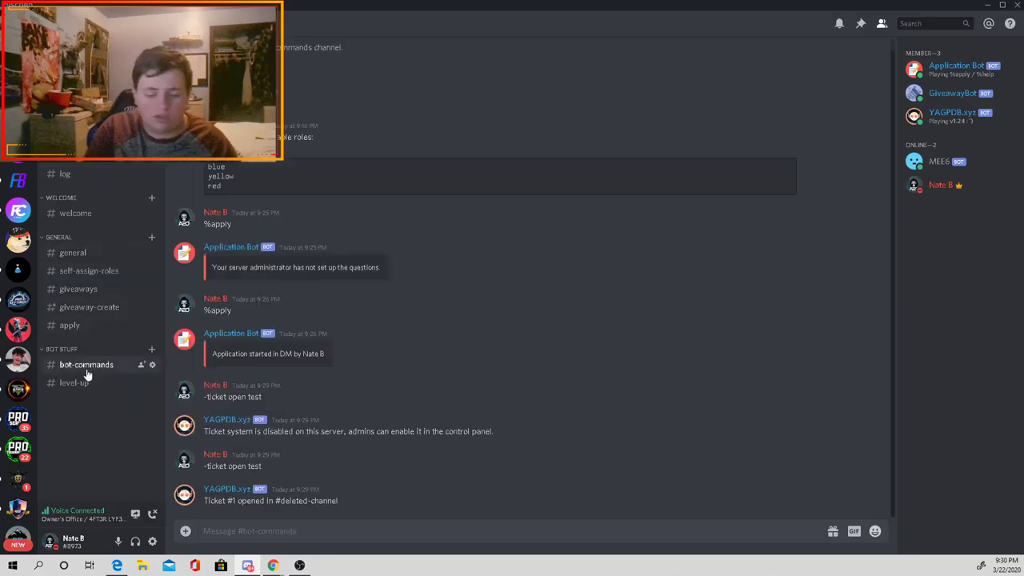
type("-ticket open (reason-here)")
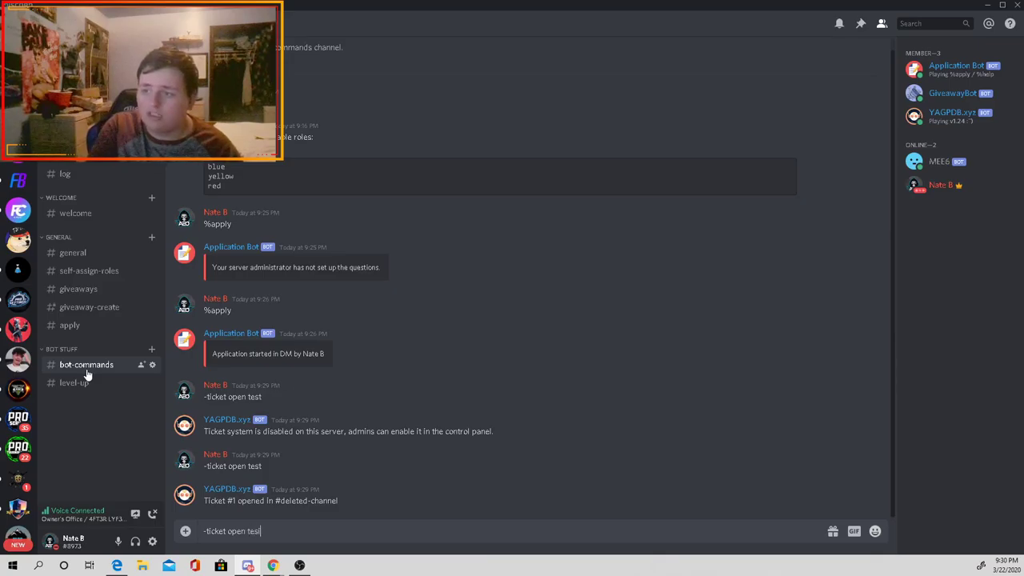
type("testing")
key("Return")
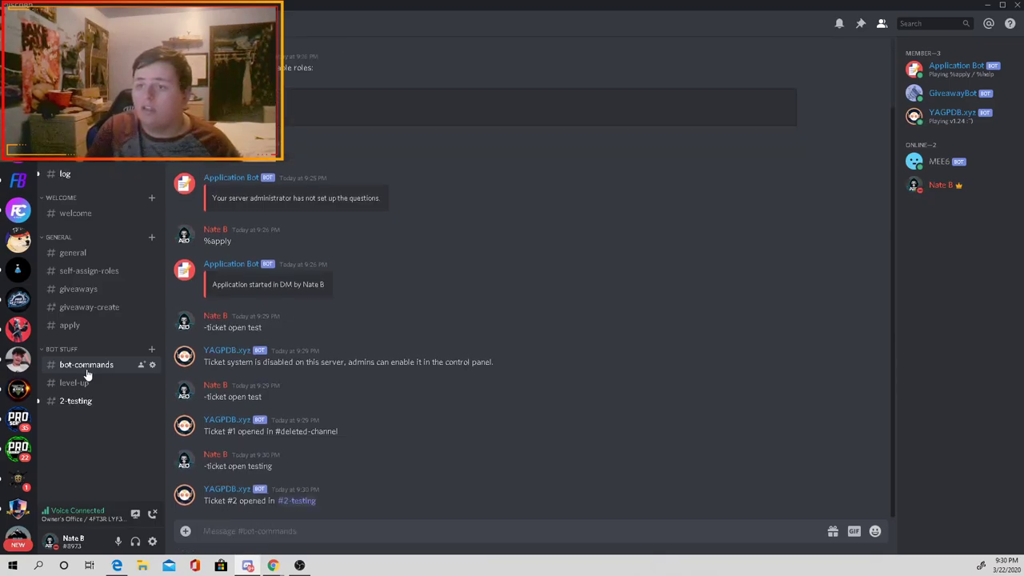
left_click(124, 400)
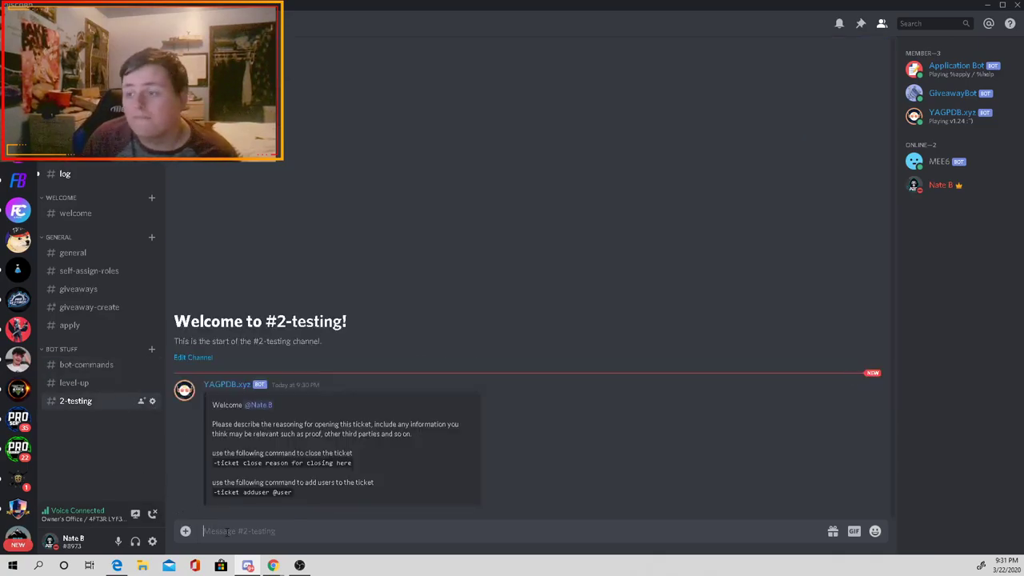
Step: Fill the 2-testing ticket with test messages like 'hi' and random filler text
type("hi")
key("Return")
type("hi")
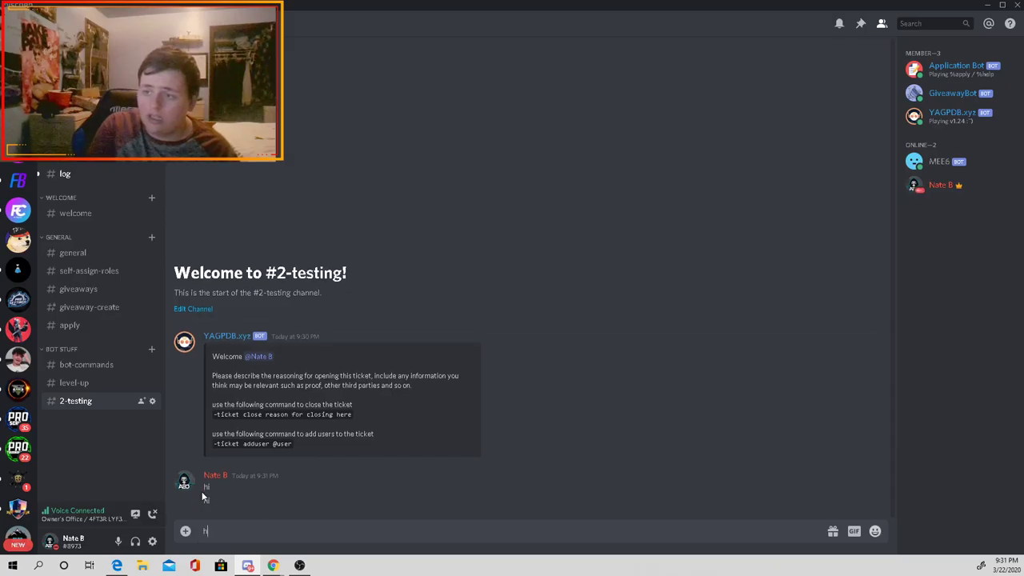
key("Return")
type("hi")
key("Return")
type("aliofuja")
key("Return")
type("fajf")
key("Return")
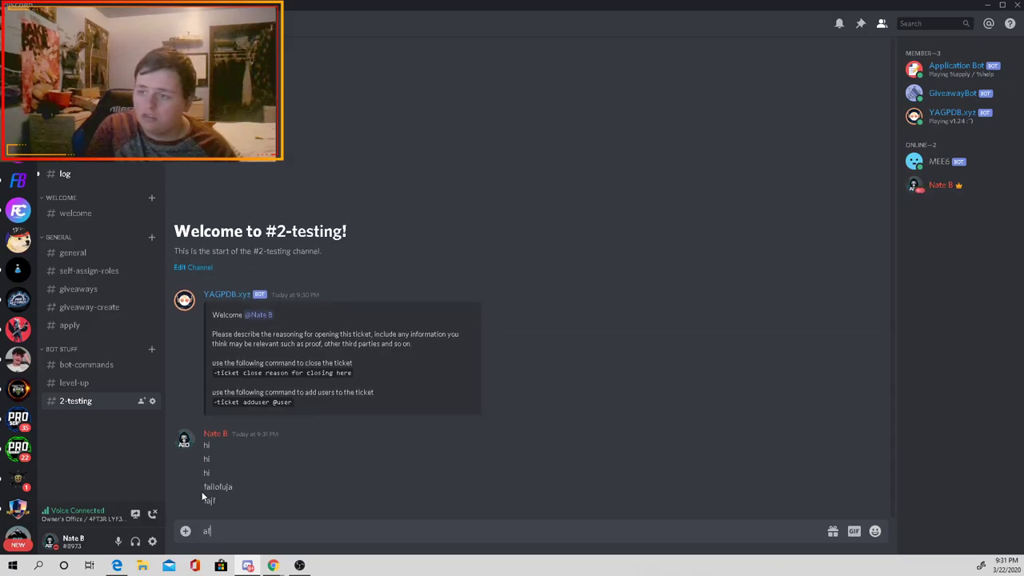
type("afkjd")
key("Return")
type("n")
key("Return")
type("fafha")
key("Return")
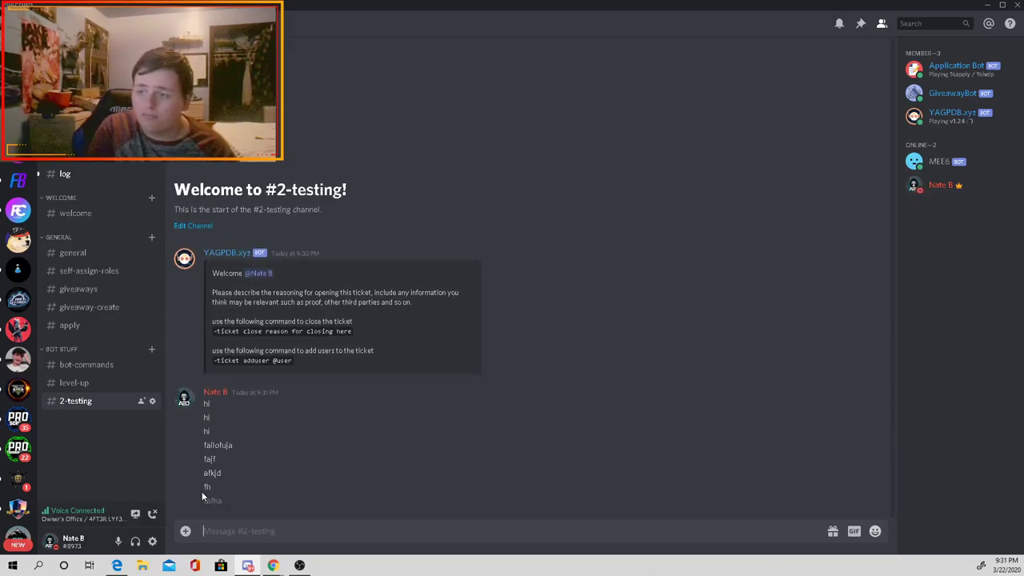
type("fh")
key("Return")
type("alfhf")
key("Return")
type("hfa")
key("Return")
type("sf")
key("Return")
type("a")
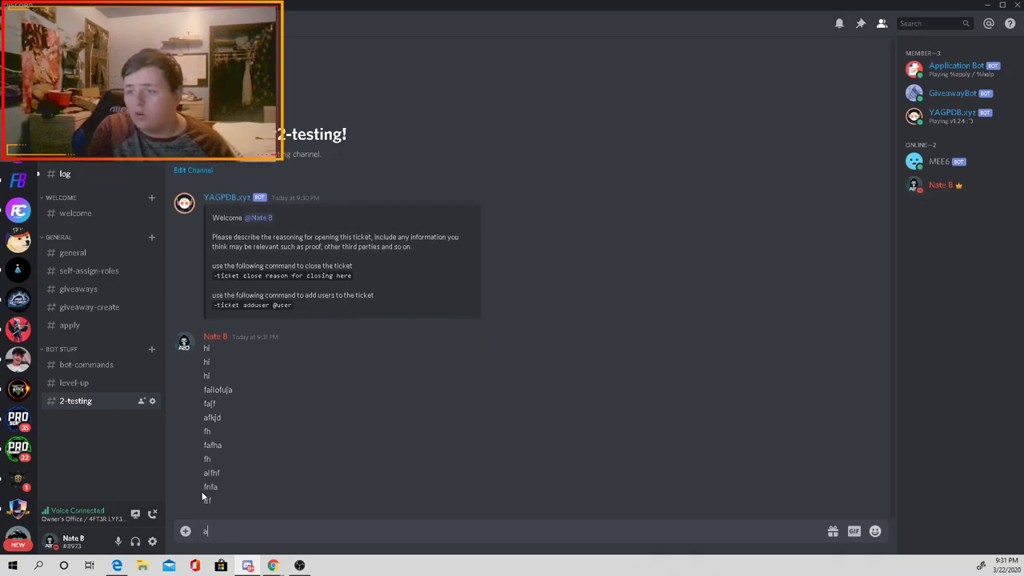
key("BackSpace")
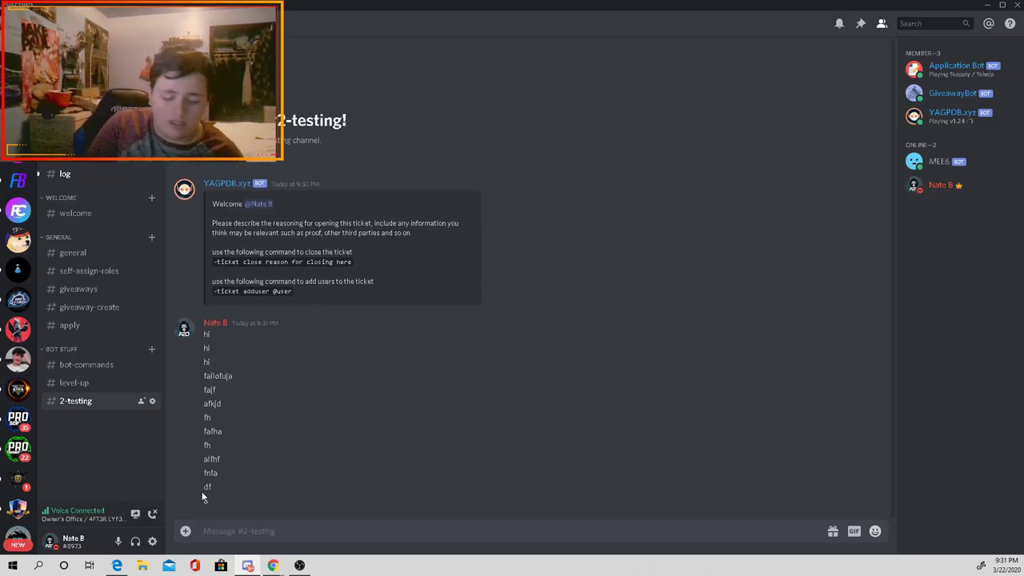
Step: Send '-ticket close testing is over' to close the 2-testing ticket
type("-t")
key("BackSpace")
type("t")
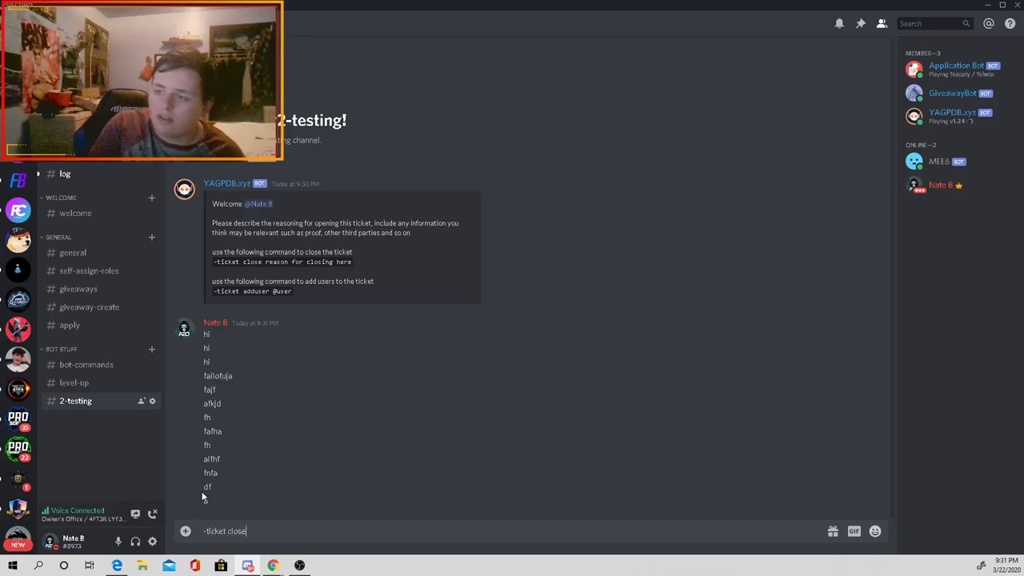
type("icket close testing is over")
key("Return")
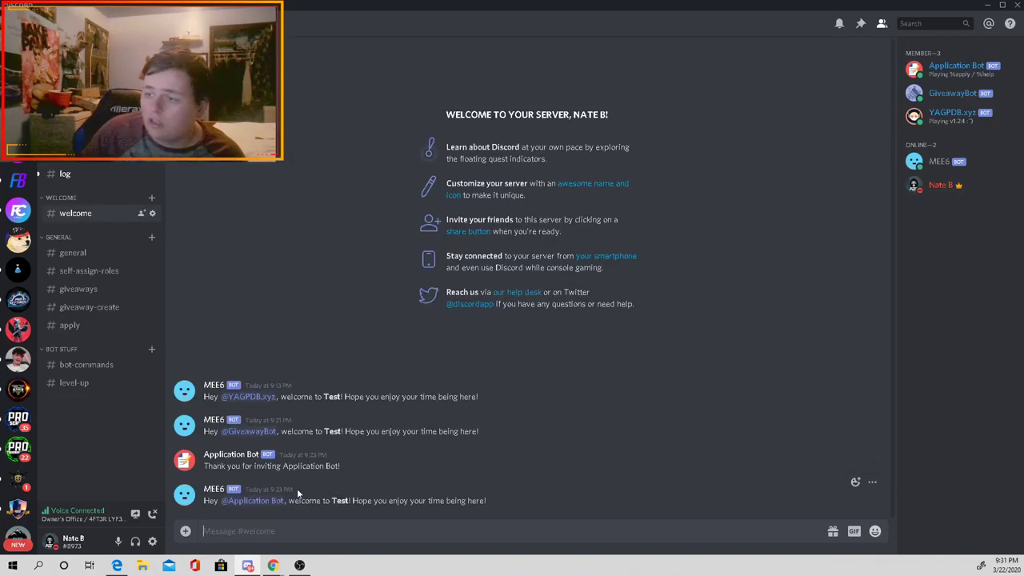
Step: Download transcript-2-testing.txt from #log, review its test messages and close command in Notepad, then close it
left_click(91, 174)
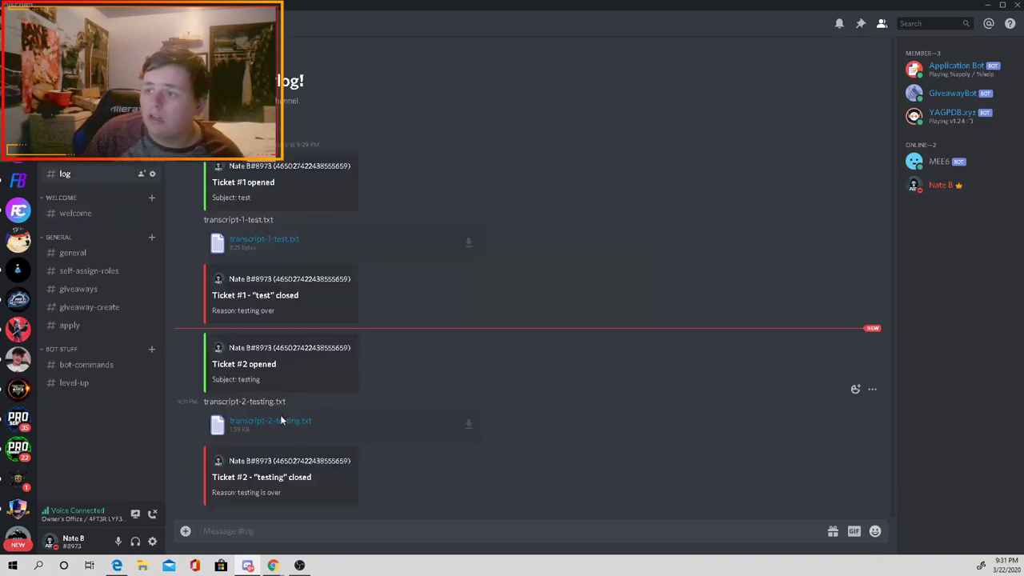
left_click(272, 421)
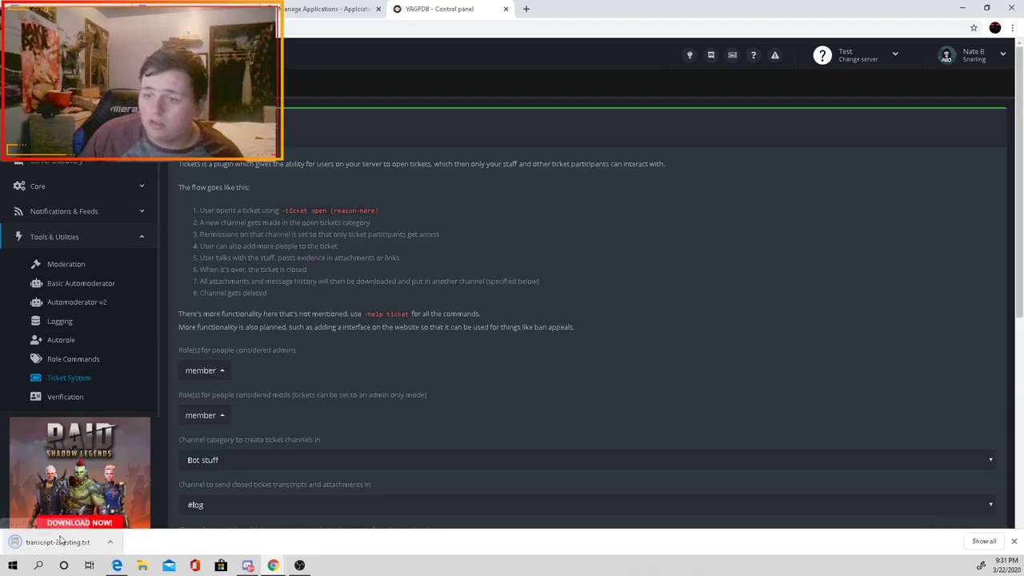
left_click(60, 542)
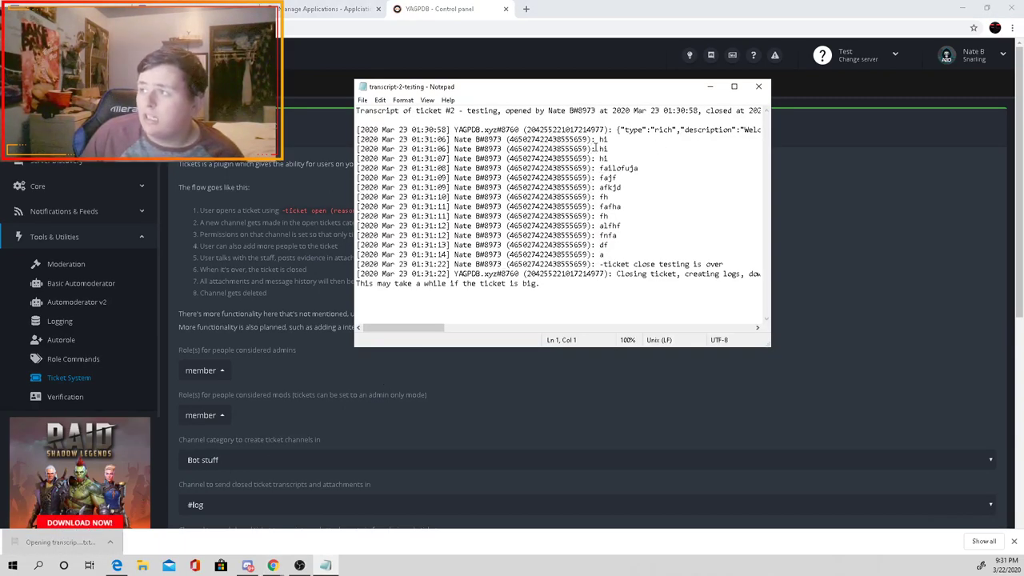
left_click_drag(356, 140, 446, 274)
left_click(446, 275)
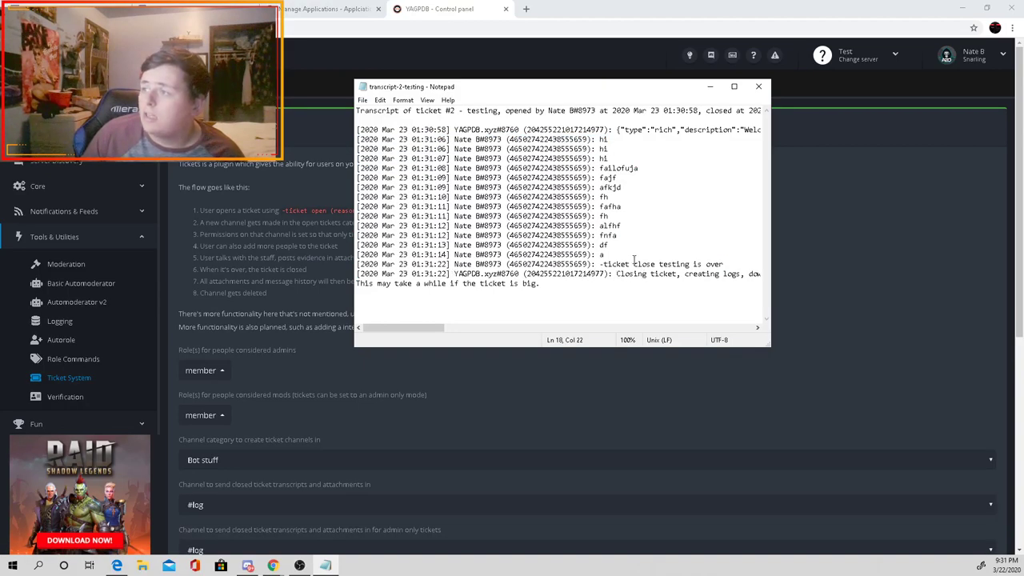
left_click_drag(610, 253, 596, 139)
left_click(628, 192)
left_click_drag(596, 264, 667, 273)
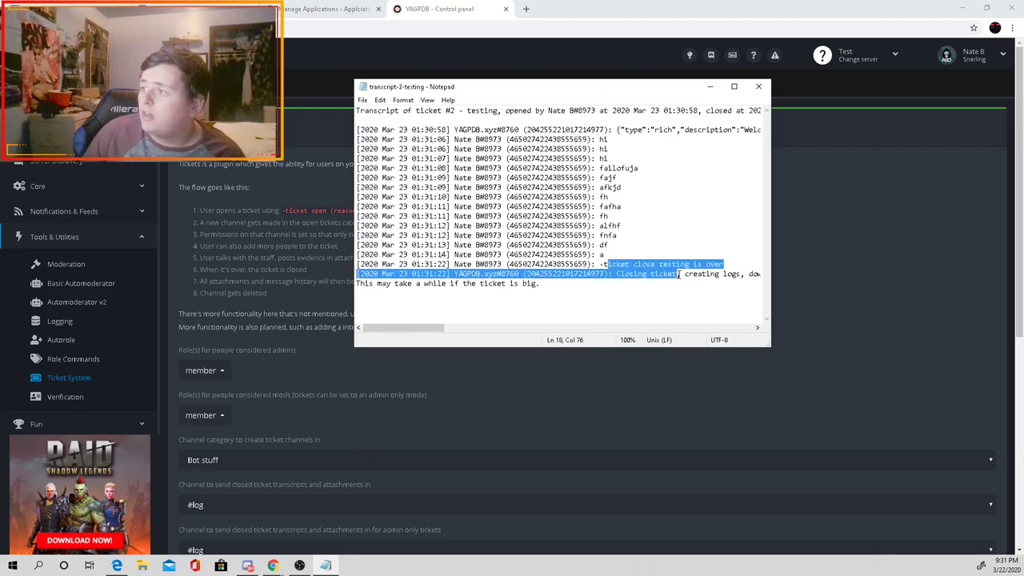
left_click(667, 274)
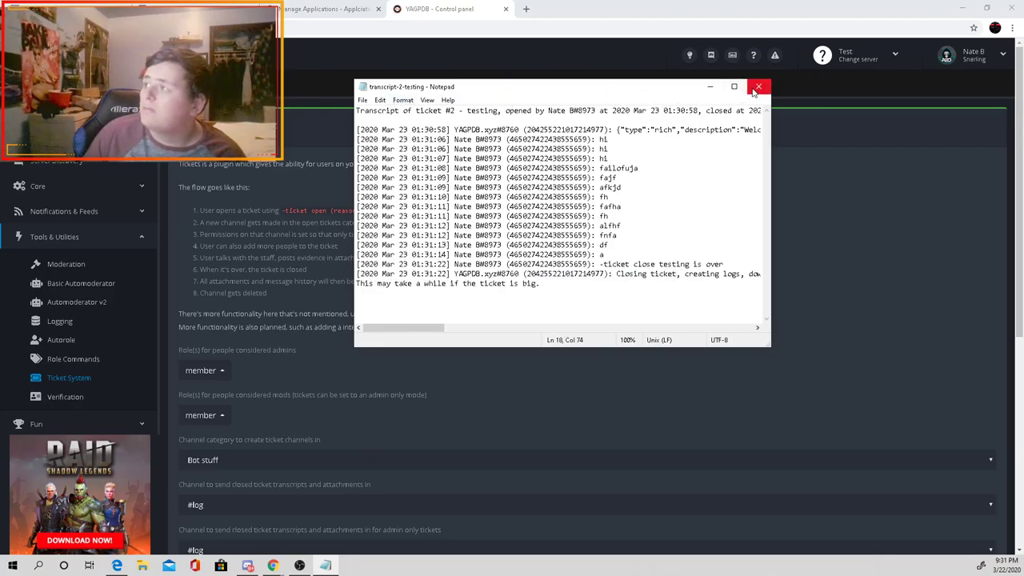
left_click(758, 86)
mouse_move(249, 565)
left_click(268, 532)
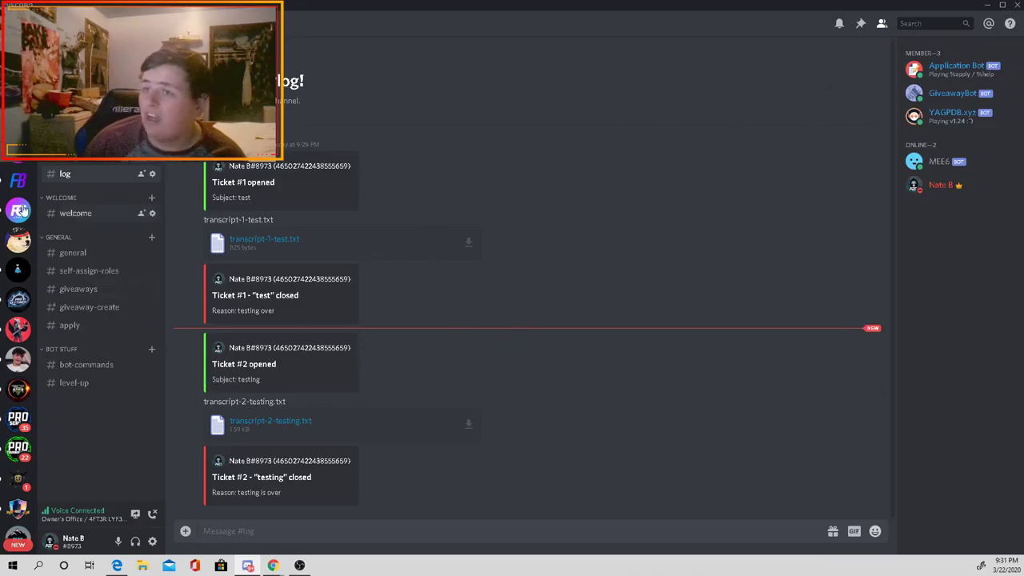
Step: Jump to #all-the-commands-so-far and view the DISBOARD, Application Bot, GiveawayBot, MEE6 and Nadeko profiles
key("ctrl+alt+Down")
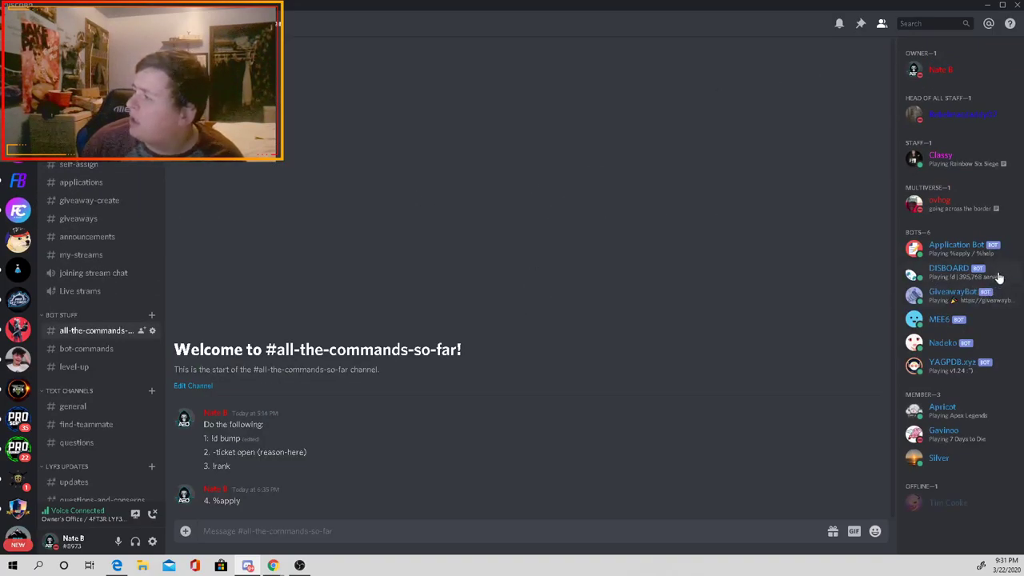
left_click(998, 277)
left_click(998, 276)
left_click(1003, 253)
left_click(1003, 258)
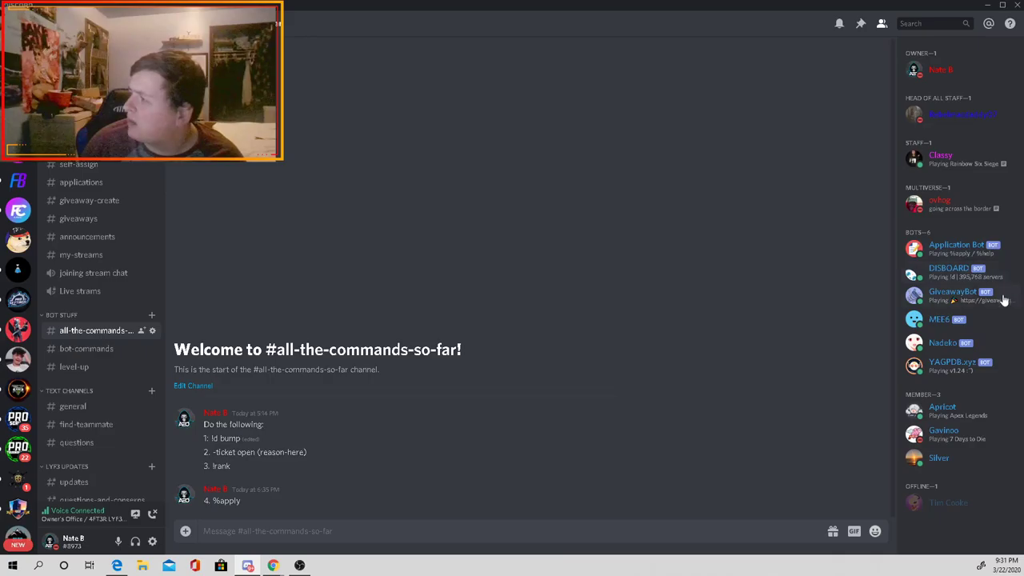
left_click(1004, 299)
left_click(1004, 323)
left_click(1002, 343)
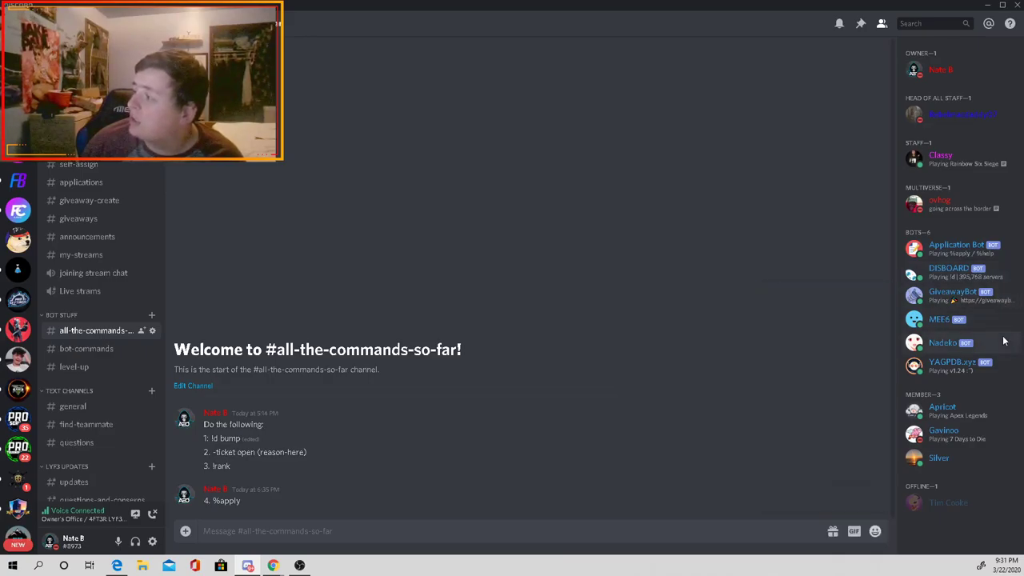
left_click(999, 344)
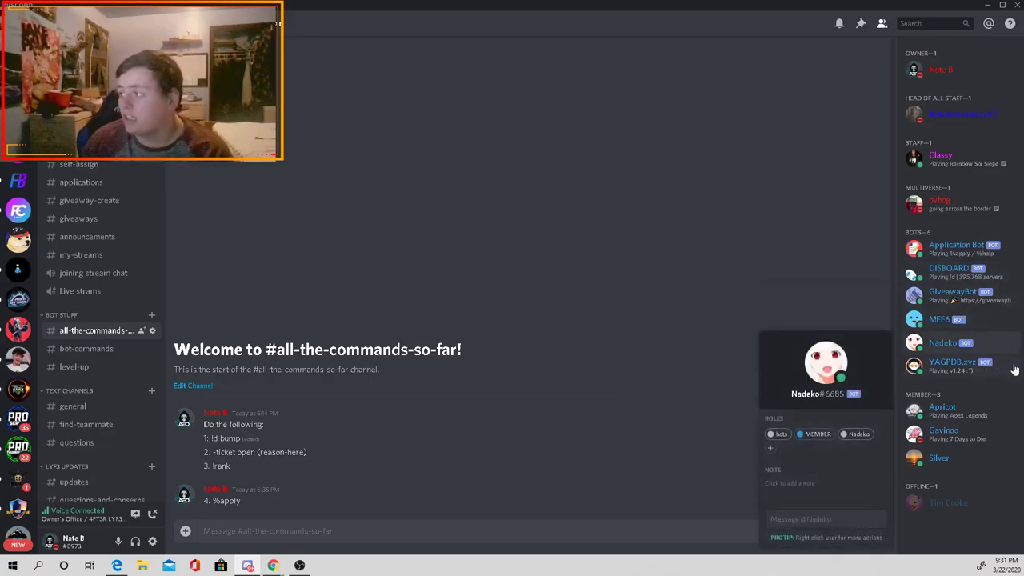
left_click(480, 242)
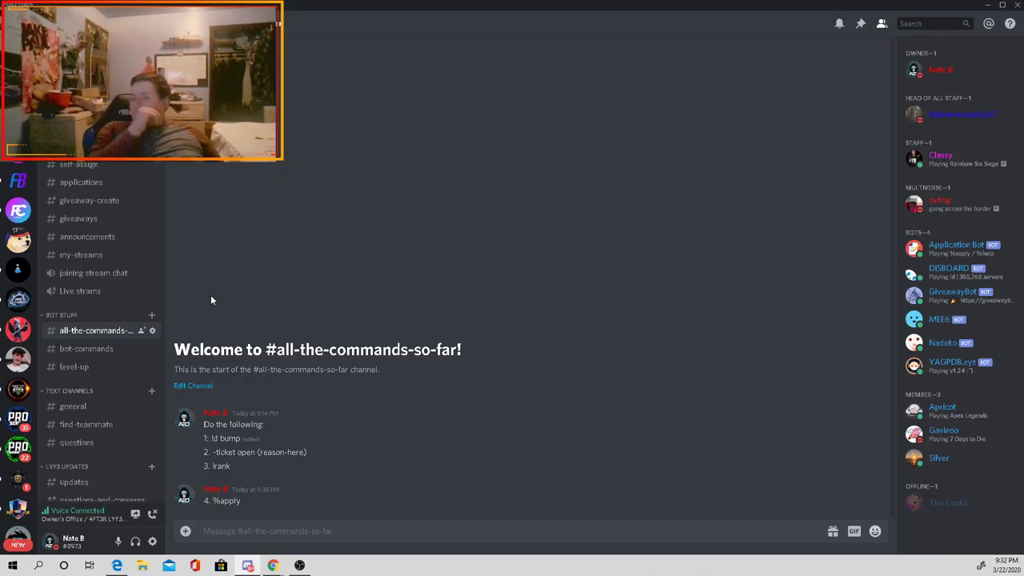
Step: Delete the Test server from its settings, entering 'test' as the name to confirm
right_click(21, 181)
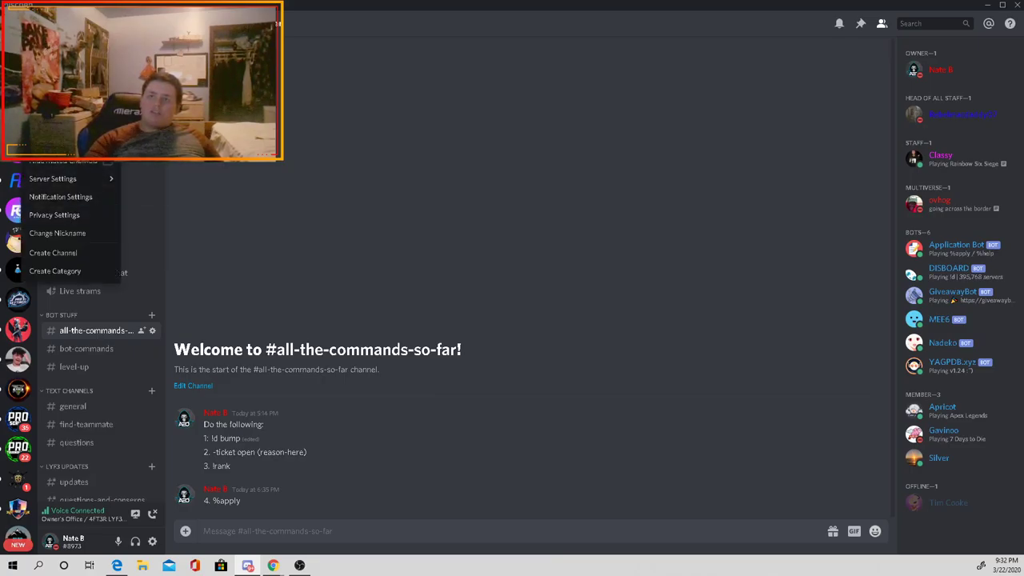
left_click(18, 181)
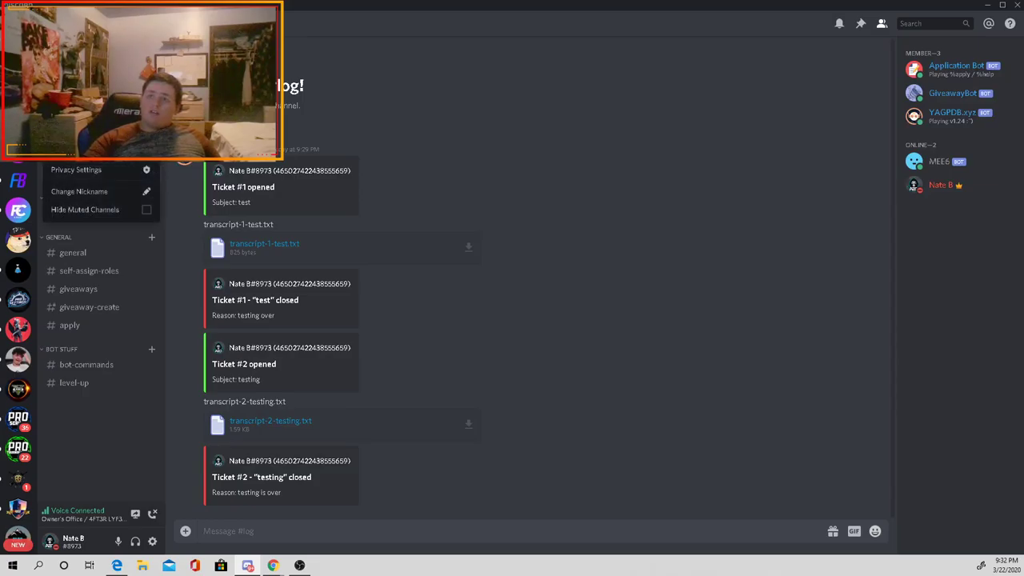
left_click(76, 88)
left_click(296, 321)
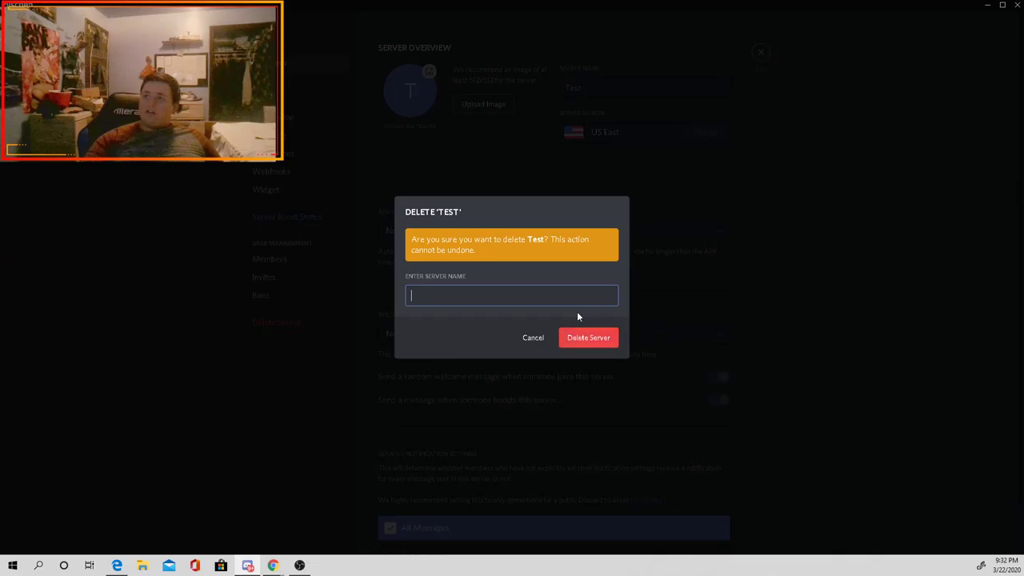
type("test")
key("Return")
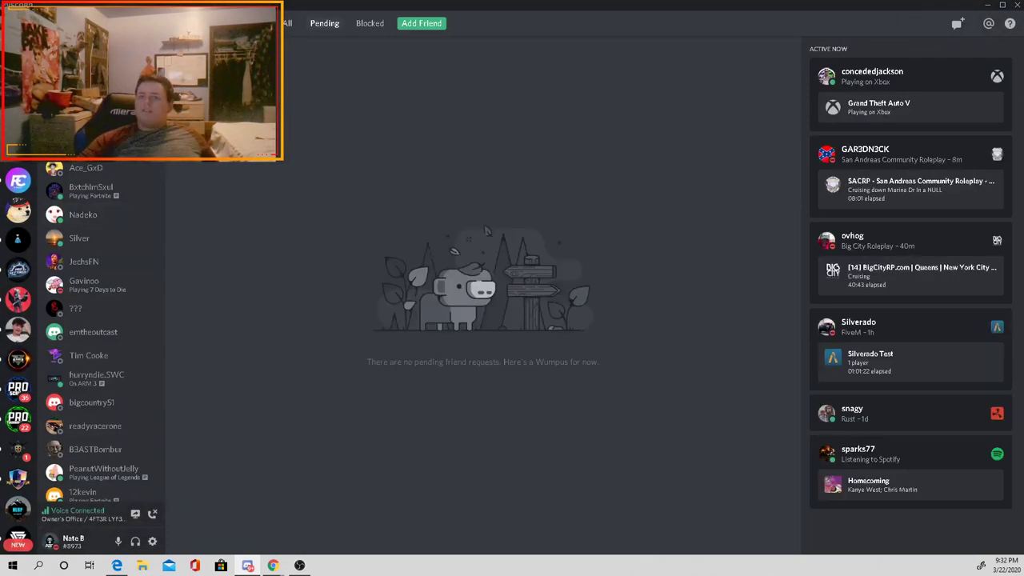
right_click(17, 88)
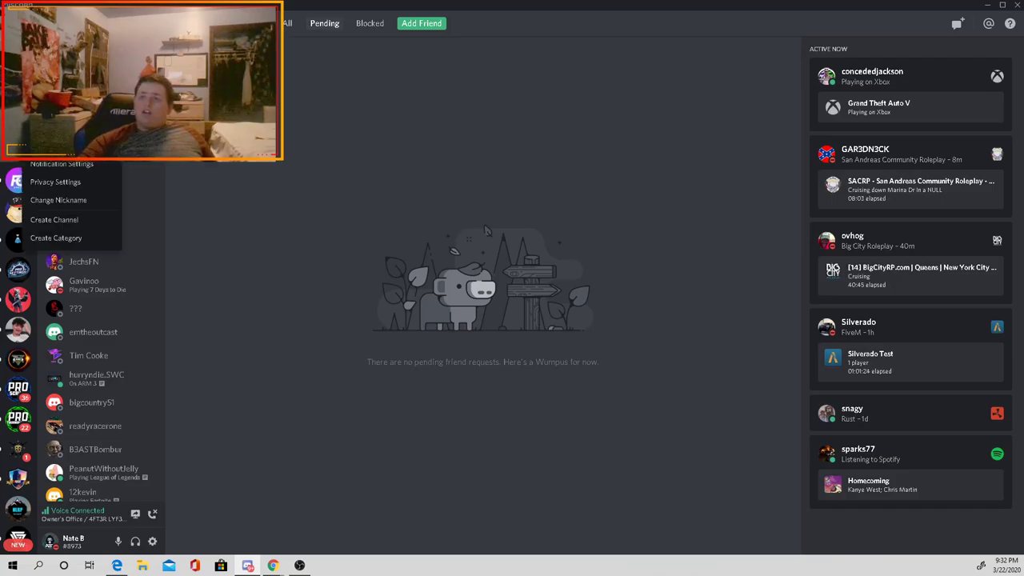
Step: Open the main server's Roles settings and compare the OWNER and head of all staff roles
left_click(18, 88)
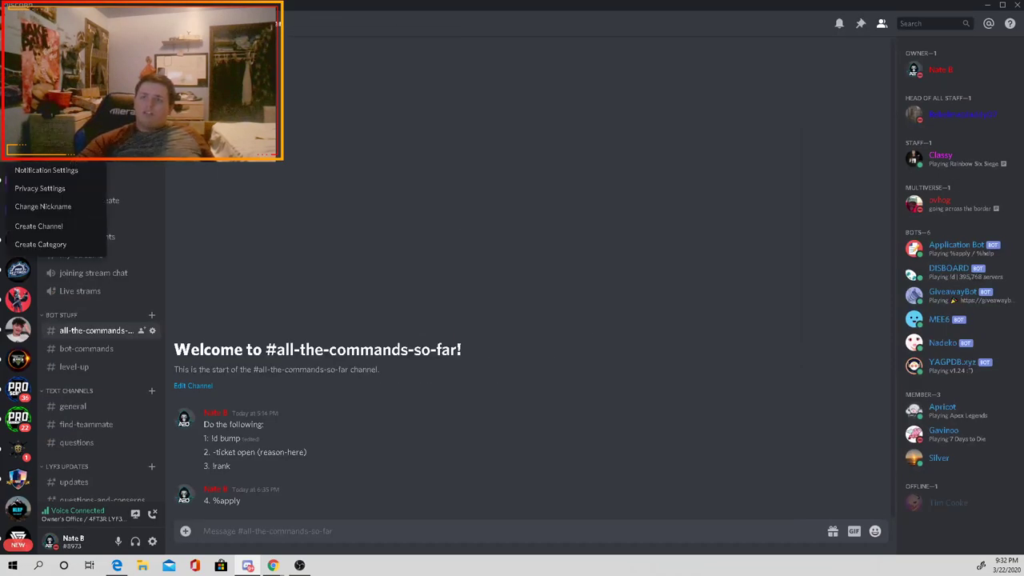
mouse_move(48, 151)
left_click(136, 103)
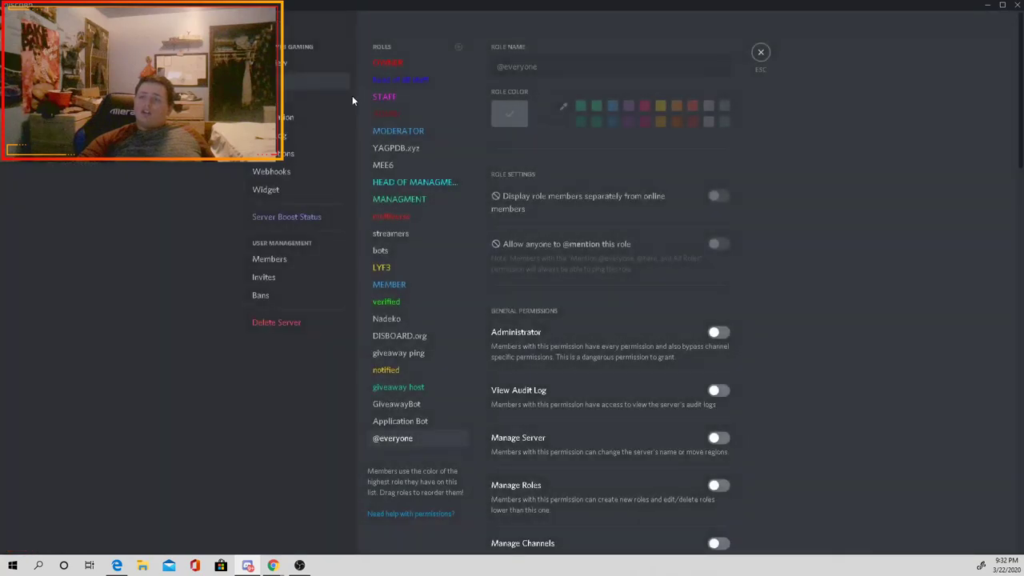
left_click(432, 64)
left_click(432, 82)
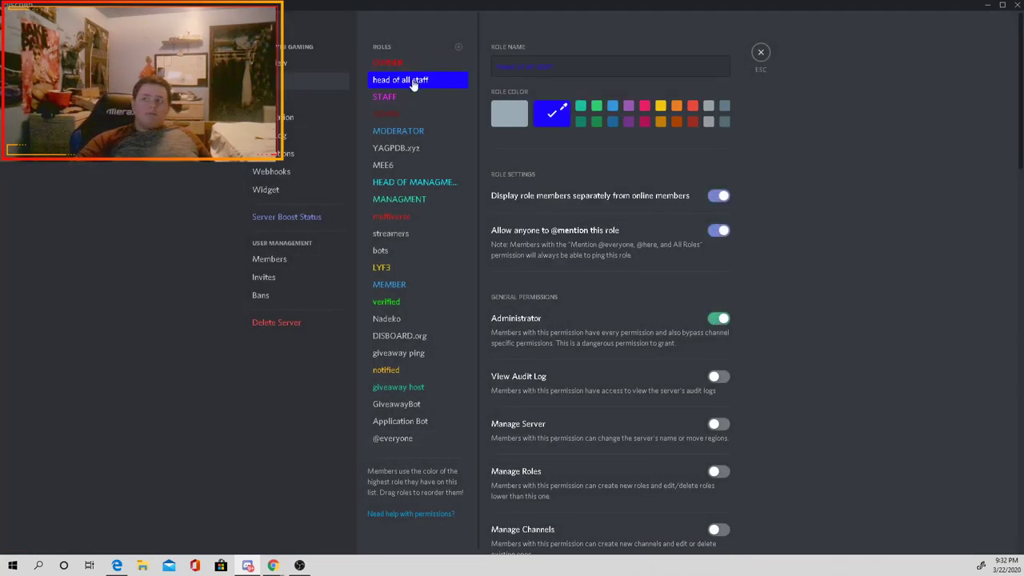
left_click(418, 63)
left_click(417, 80)
left_click(422, 63)
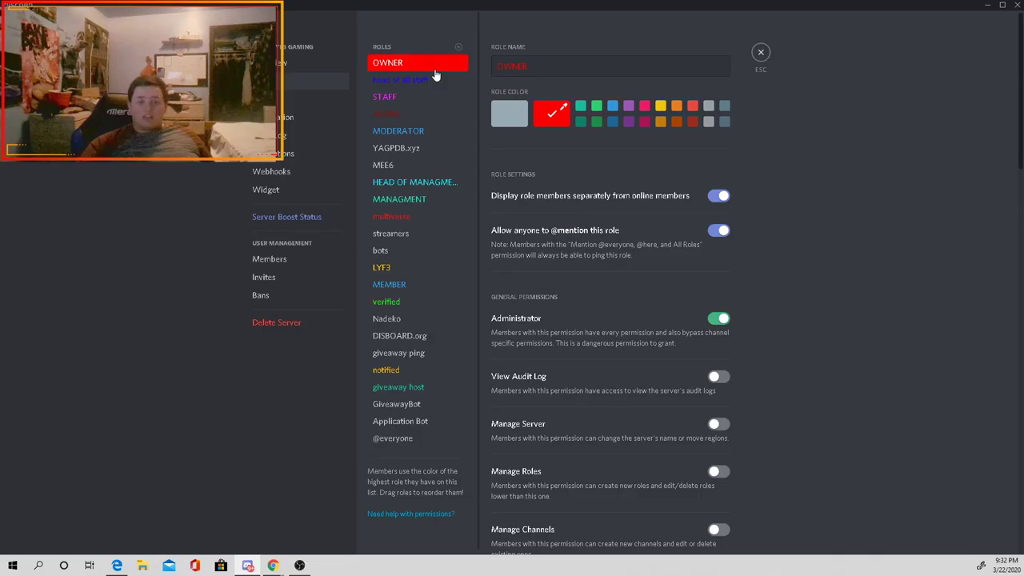
left_click(420, 79)
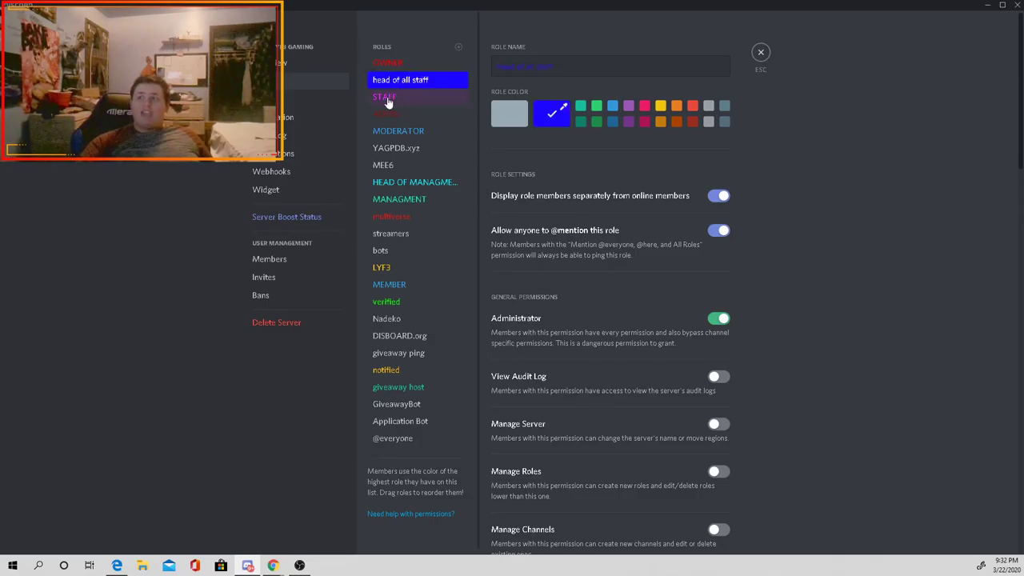
Step: Review the STAFF, MODERATOR, management, multiverse, streamers, bots and LYF3 roles
left_click(430, 99)
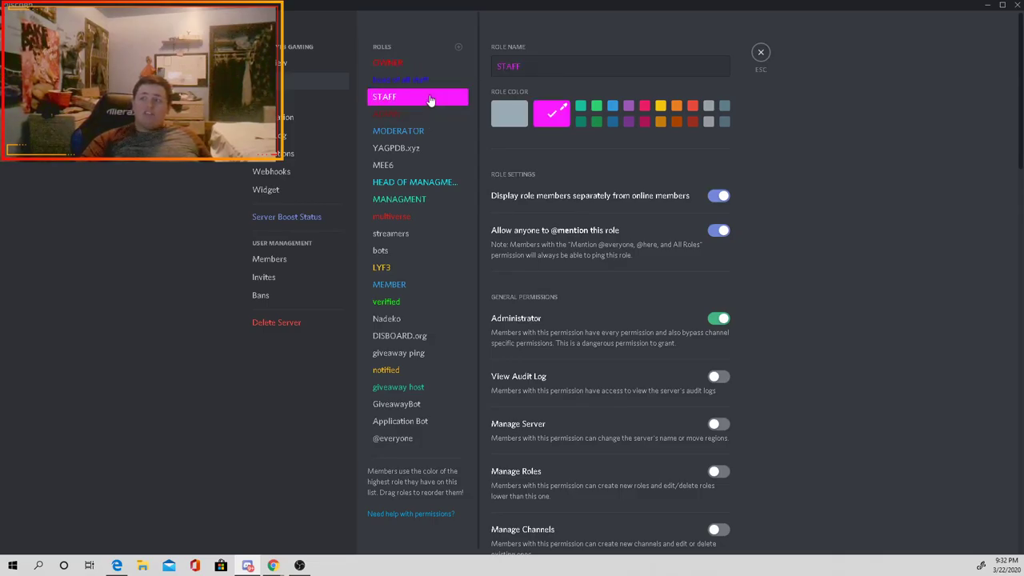
left_click(423, 115)
left_click(423, 131)
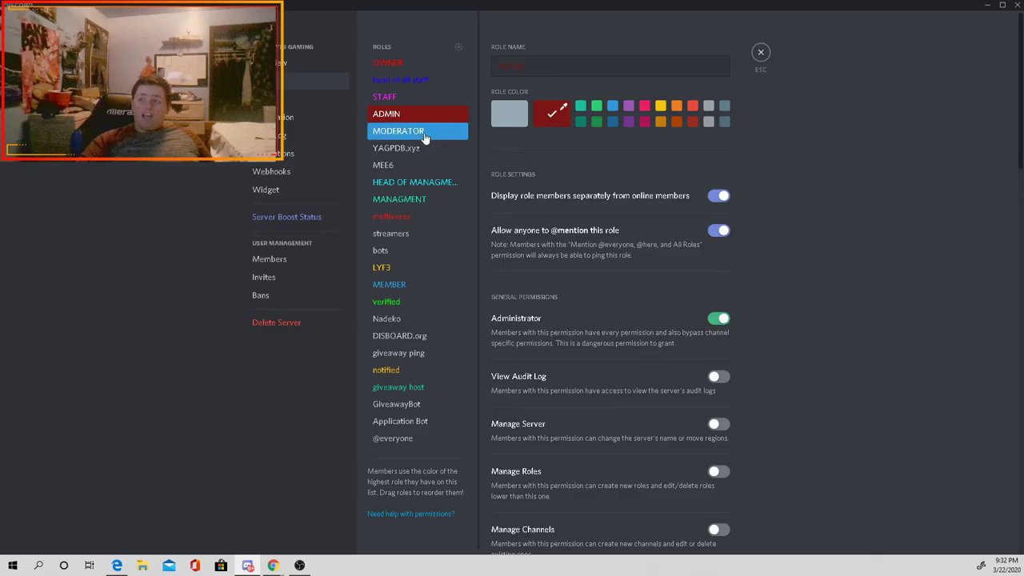
left_click(414, 187)
left_click(411, 200)
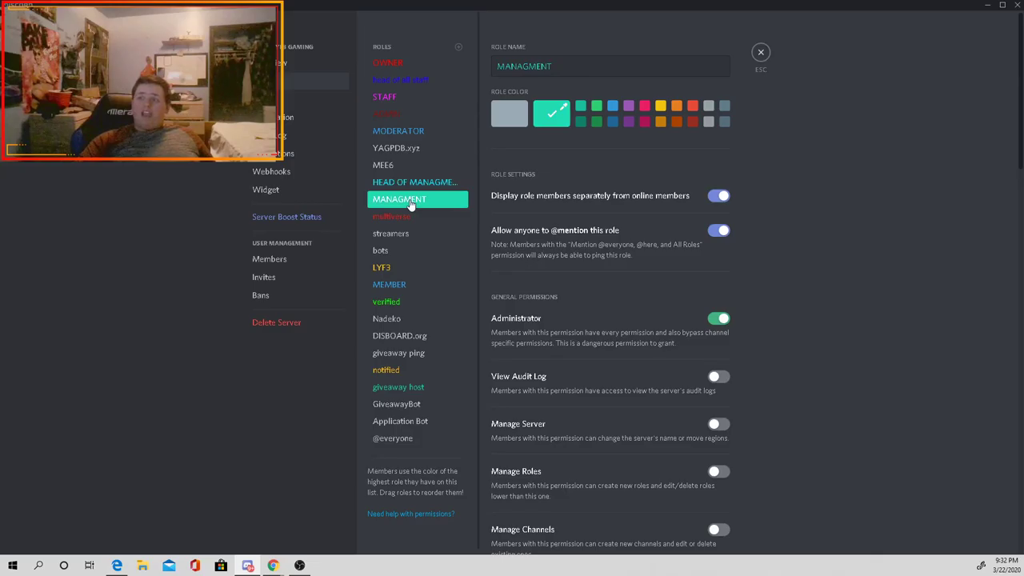
left_click(407, 217)
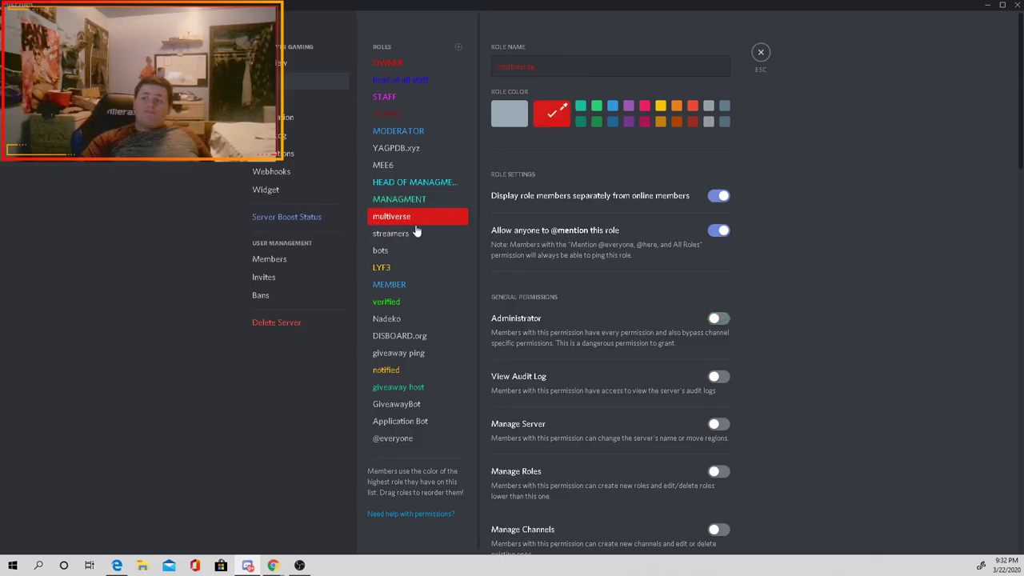
left_click(415, 232)
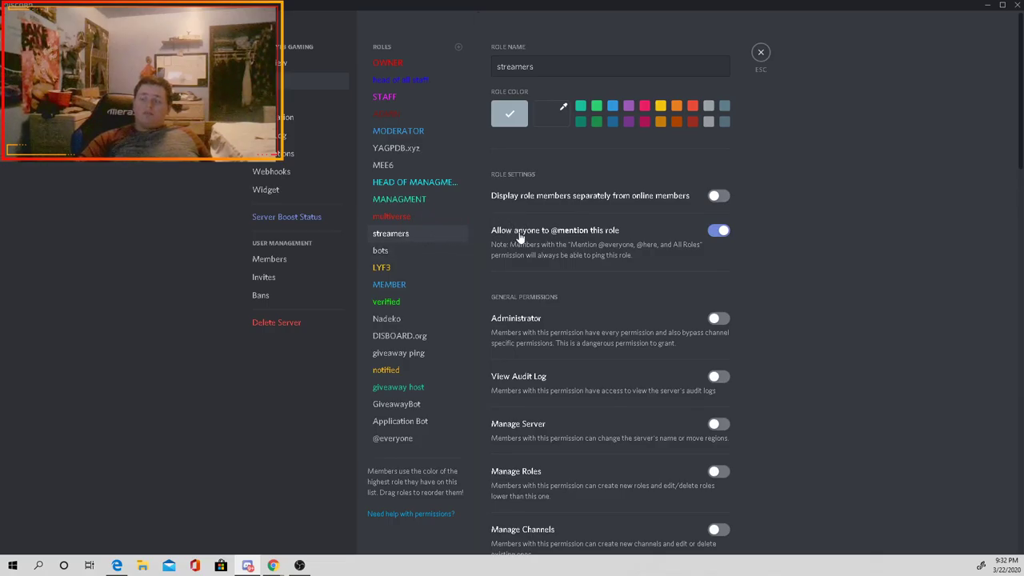
left_click(402, 253)
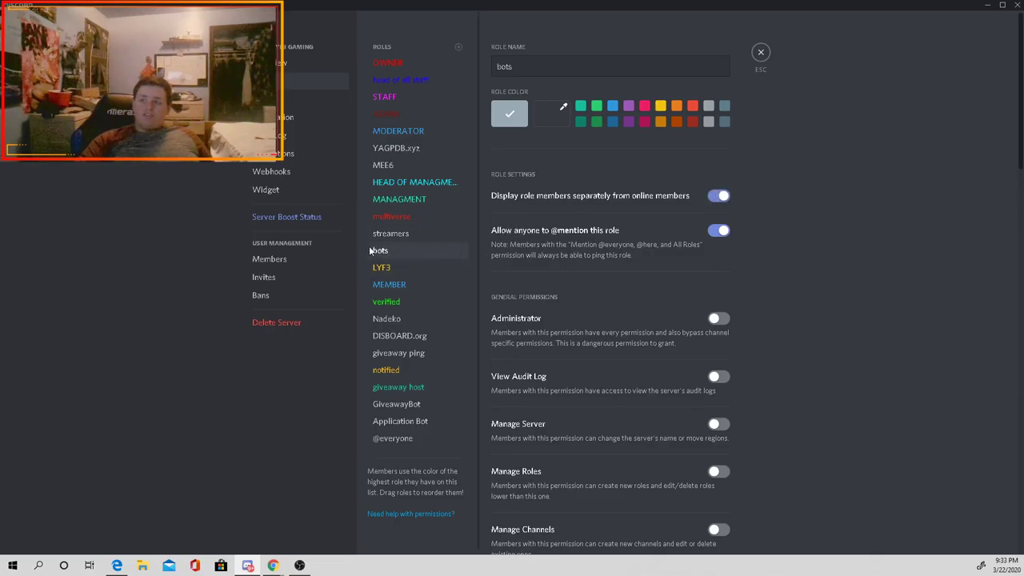
left_click(400, 268)
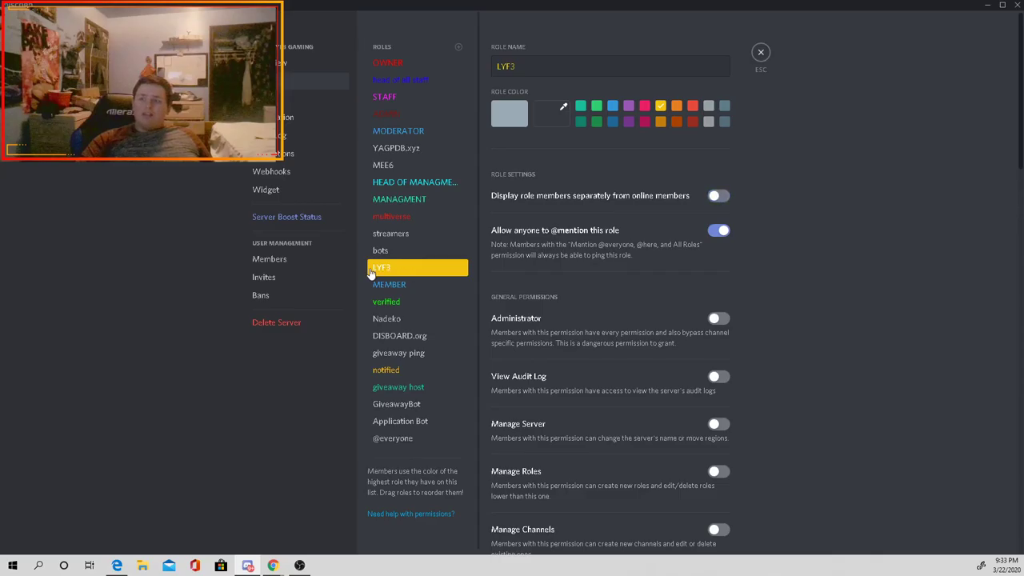
Step: Delete the verified role, confirm with Okay, and close server settings
left_click(401, 288)
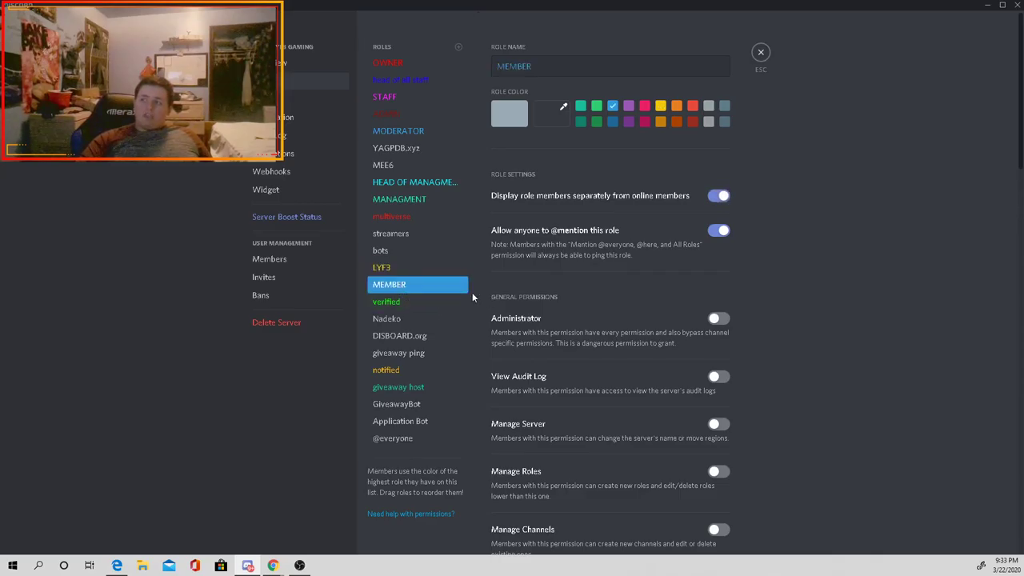
left_click(405, 302)
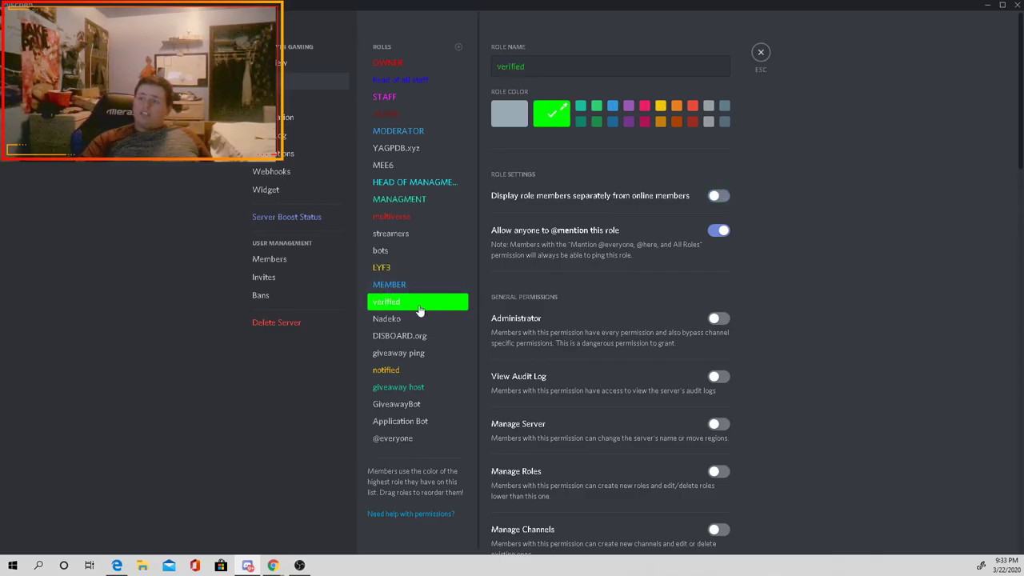
scroll(459, 302, "down", 1)
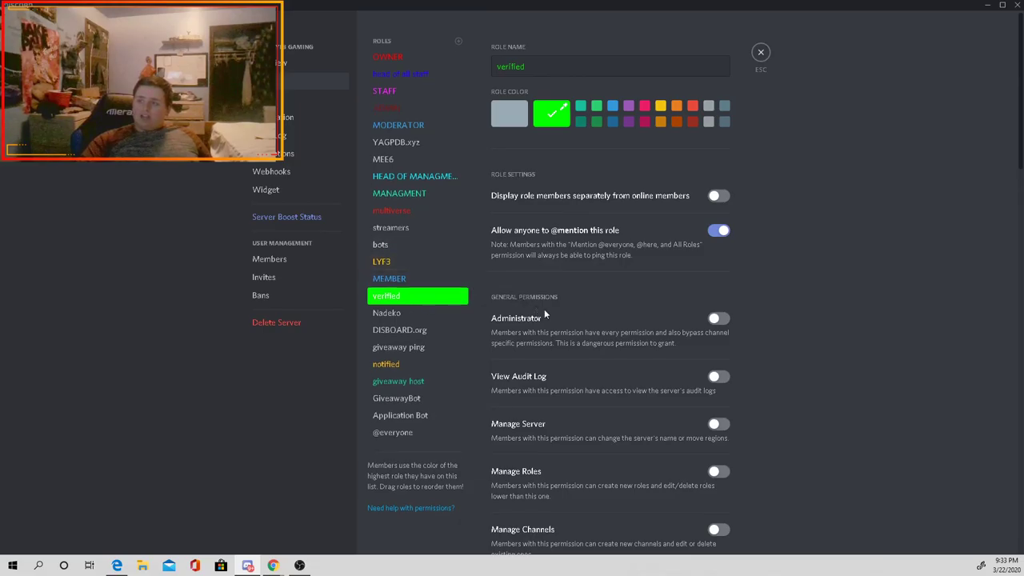
scroll(543, 309, "down", 8)
scroll(562, 329, "down", 10)
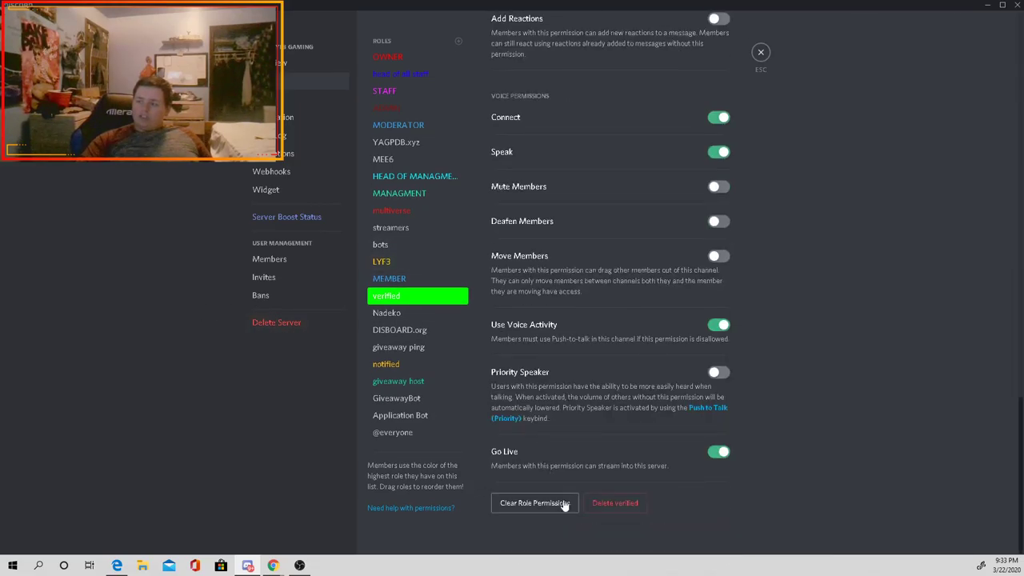
left_click(588, 504)
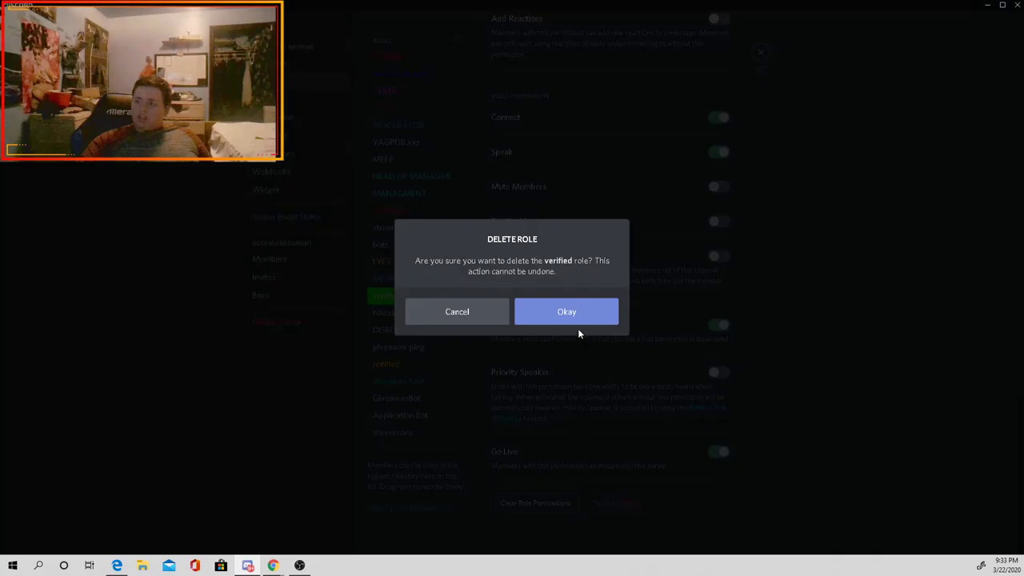
left_click(577, 324)
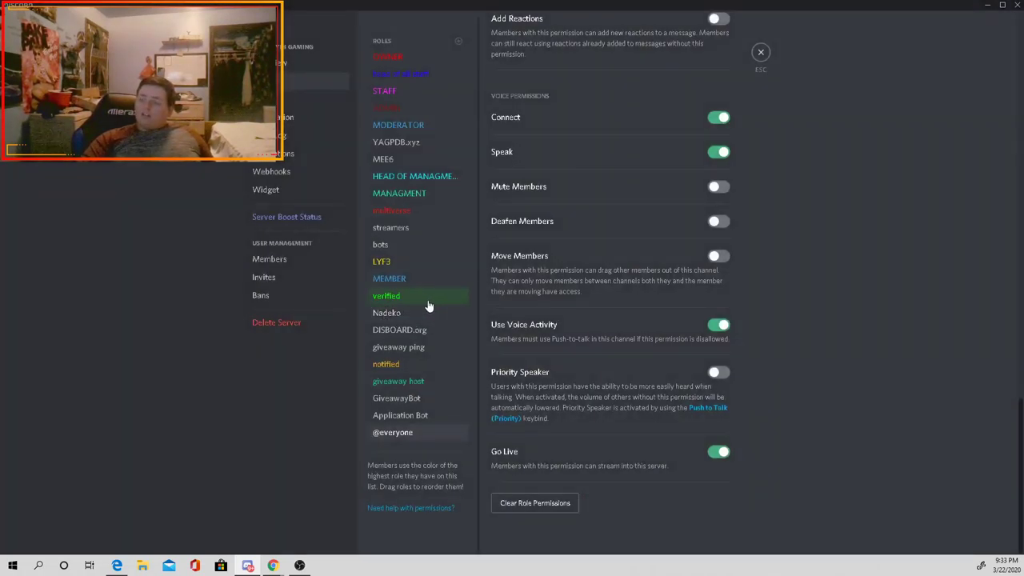
left_click(428, 303)
scroll(477, 291, "up", 1)
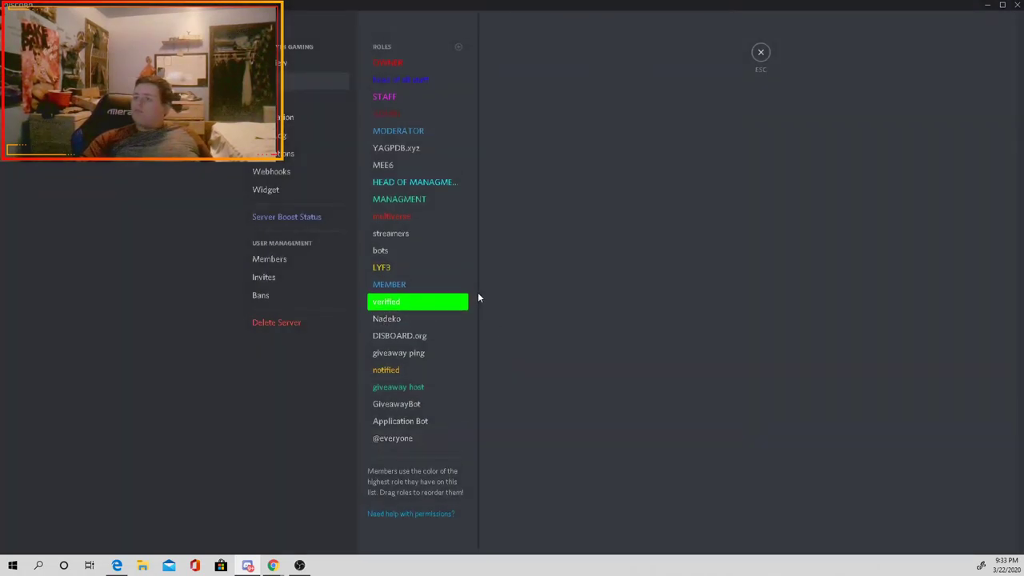
left_click(759, 53)
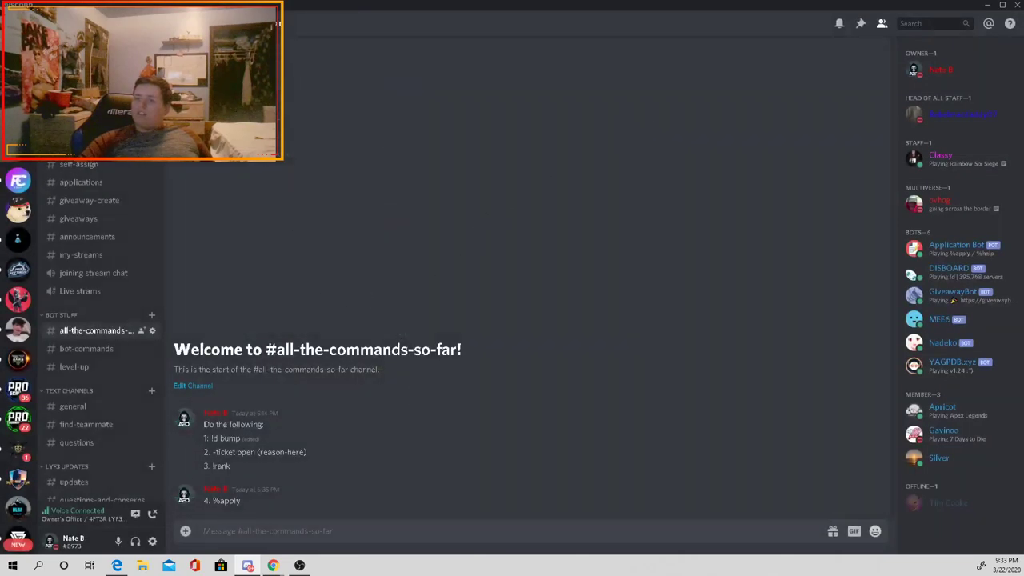
Step: Check member profiles in the member list, including the owner's assignable role list
left_click(974, 156)
left_click(973, 122)
left_click(969, 76)
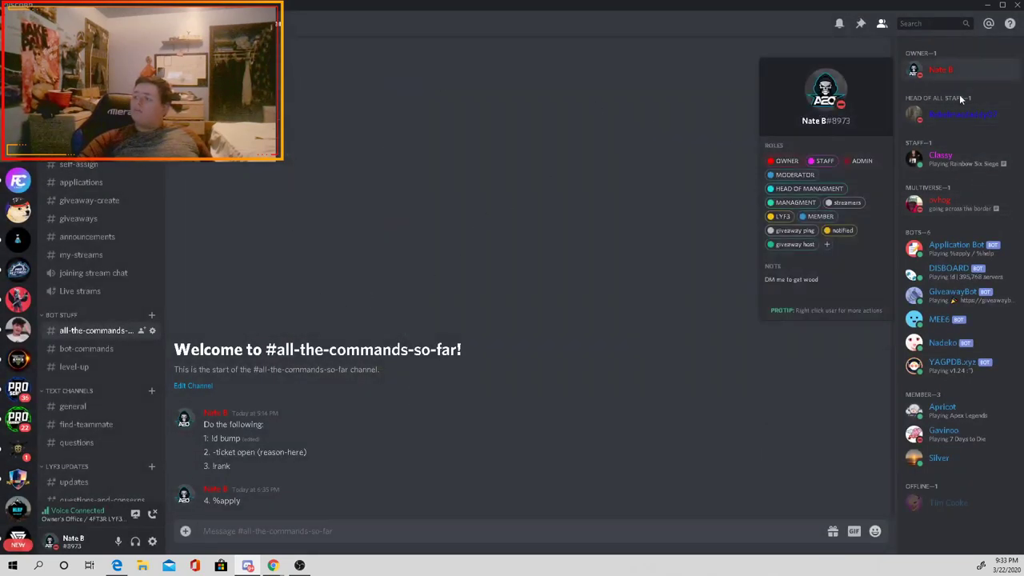
left_click(828, 246)
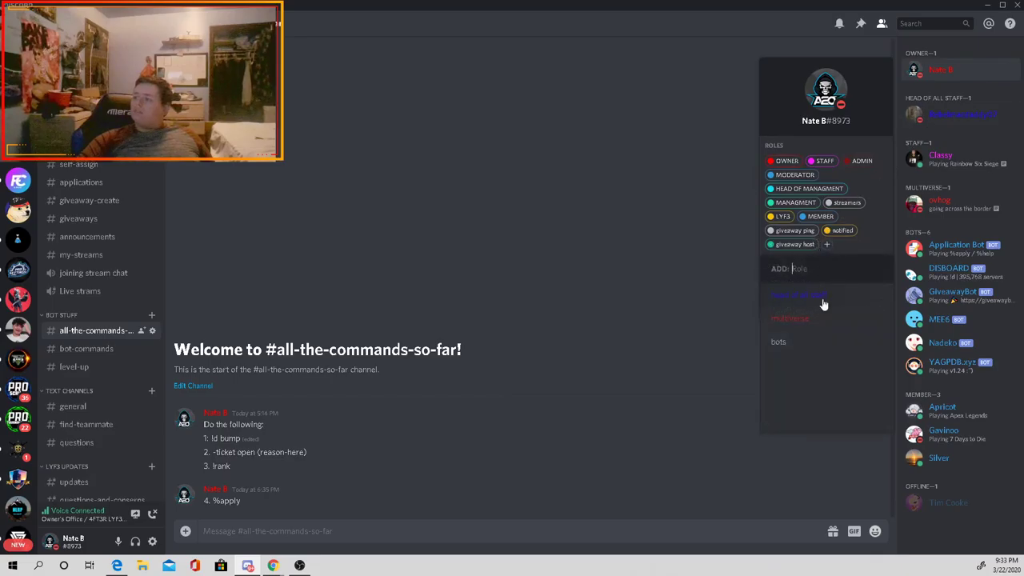
left_click(601, 275)
Step: Reopen Roles settings and review the giveaway host, Application Bot, GiveawayBot, notified and giveaway ping roles
left_click(88, 24)
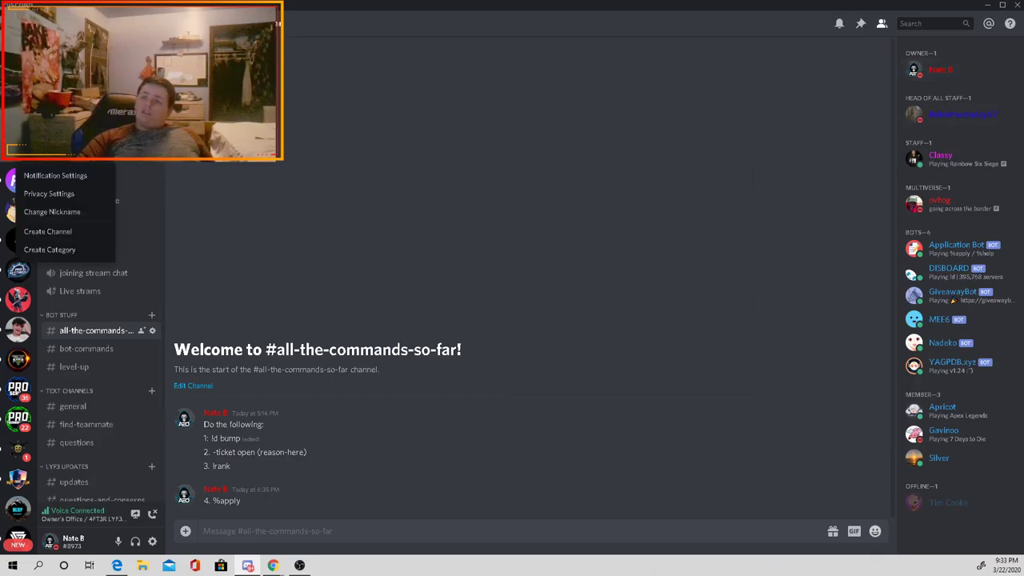
mouse_move(56, 157)
left_click(140, 145)
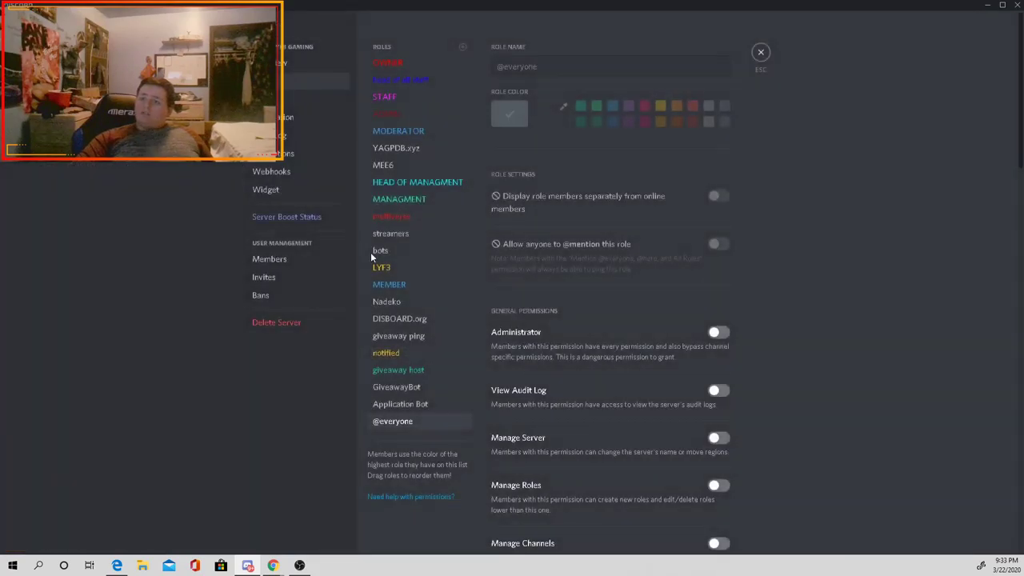
left_click(434, 370)
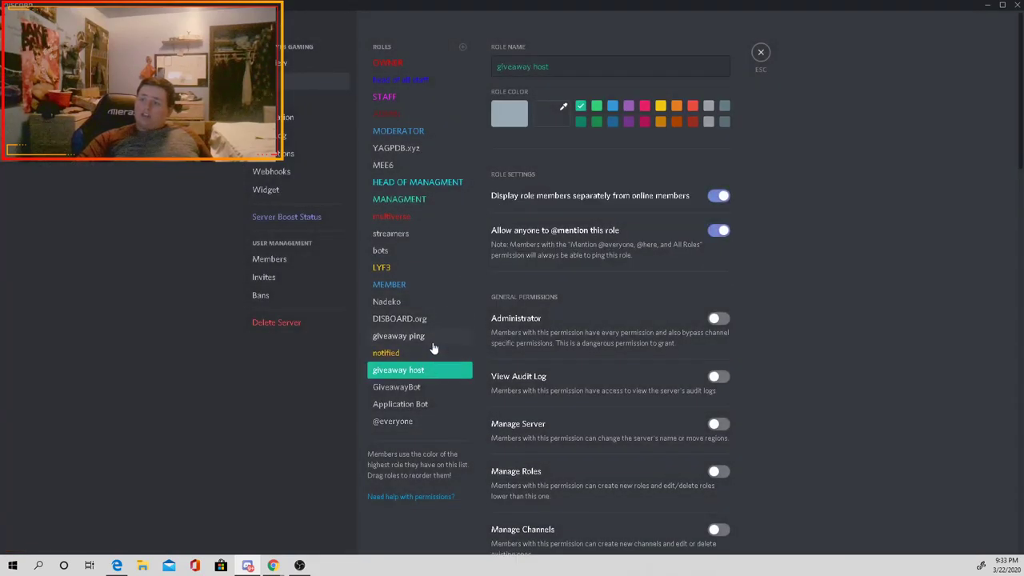
left_click(416, 406)
left_click(431, 392)
left_click(431, 403)
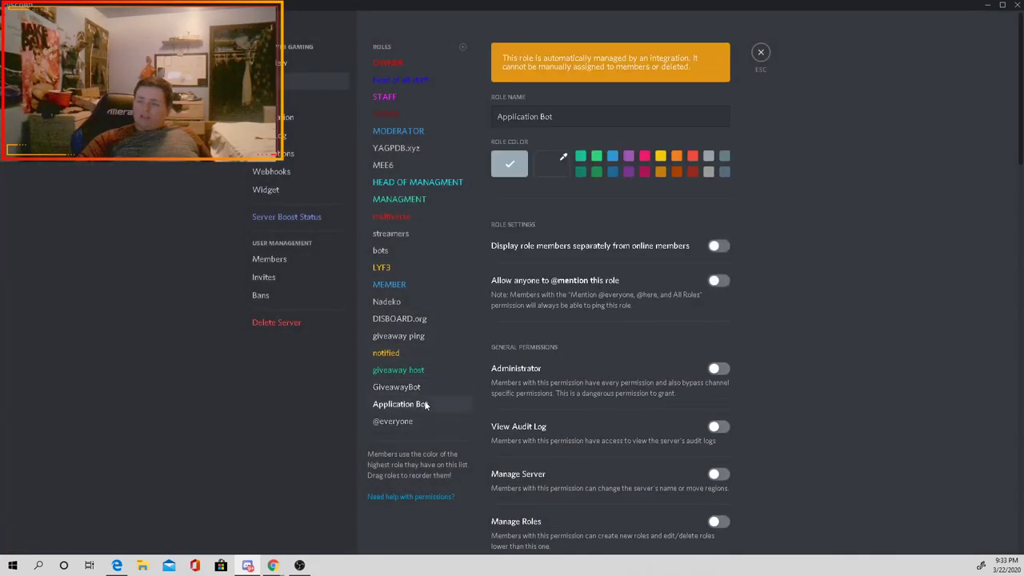
left_click(433, 387)
left_click(429, 373)
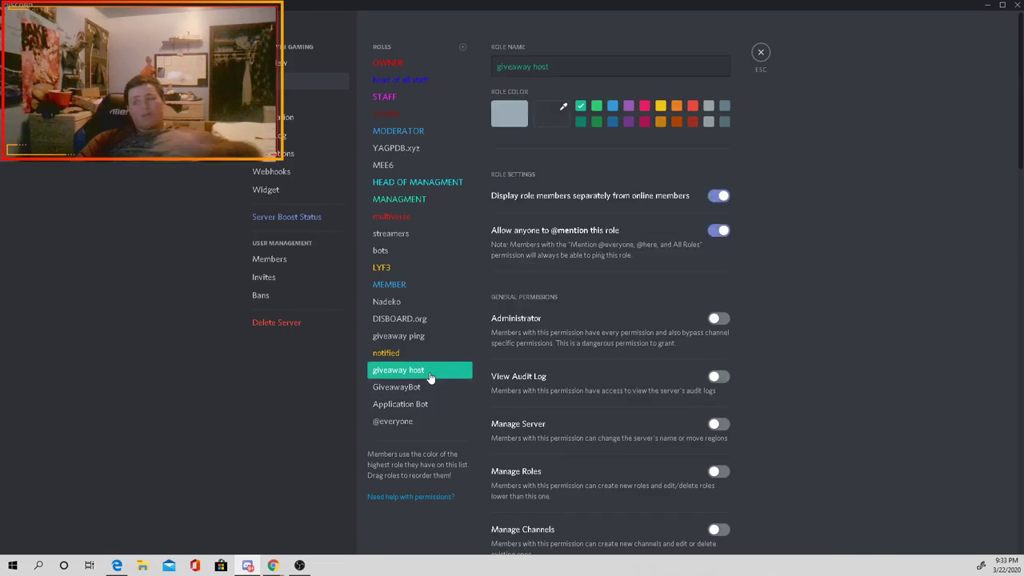
left_click(409, 356)
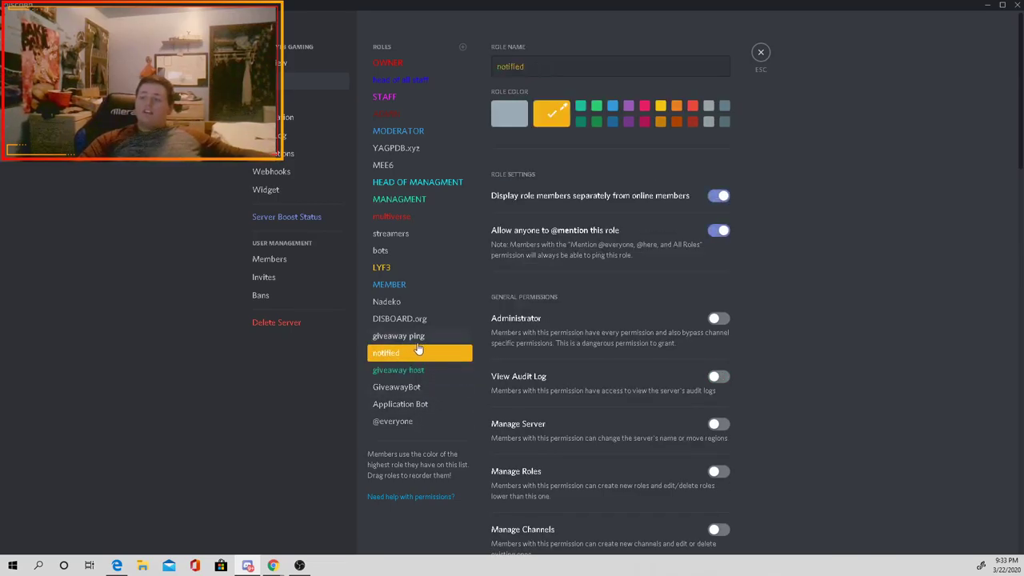
left_click(409, 335)
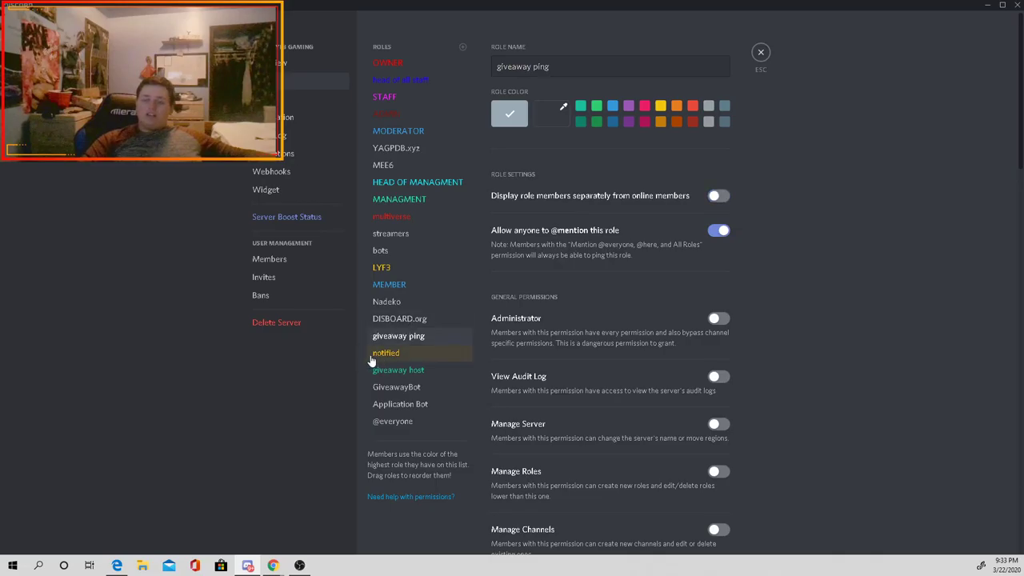
Step: Review the DISBOARD.org, Nadeko and MEMBER roles, then close server settings
left_click(438, 322)
left_click(429, 302)
left_click(436, 287)
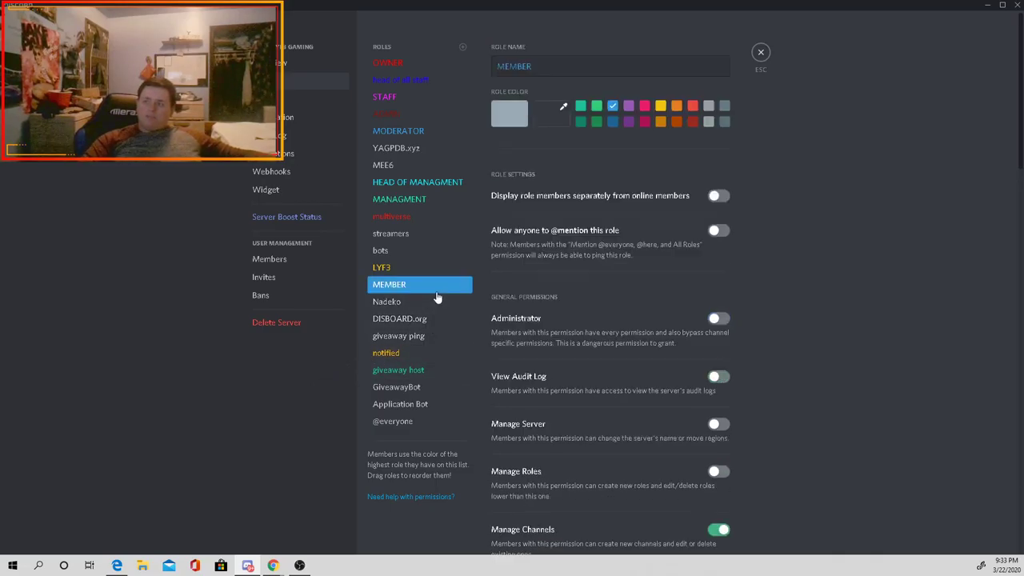
left_click(434, 298)
left_click(422, 323)
left_click(422, 304)
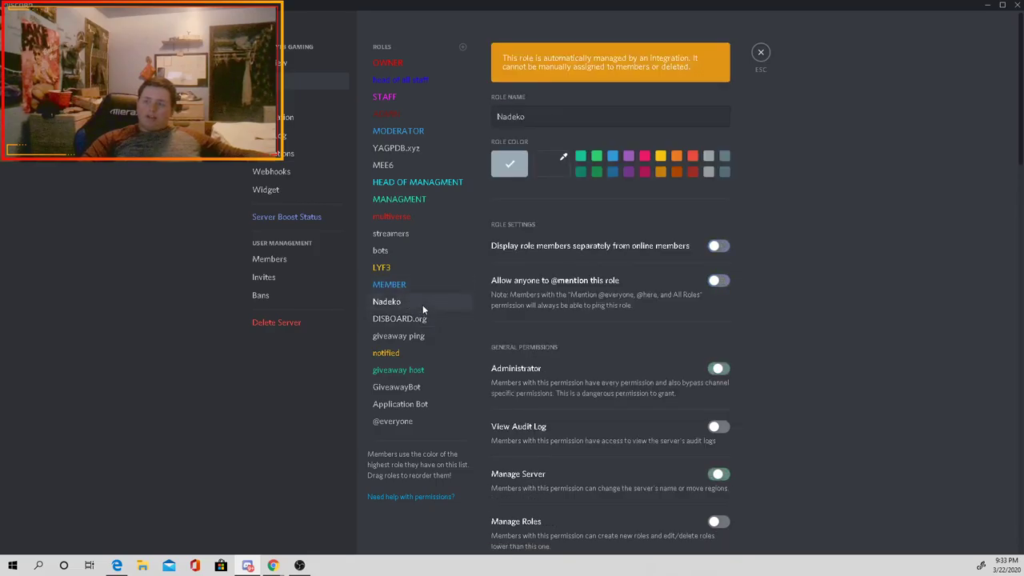
left_click(422, 288)
left_click(404, 337)
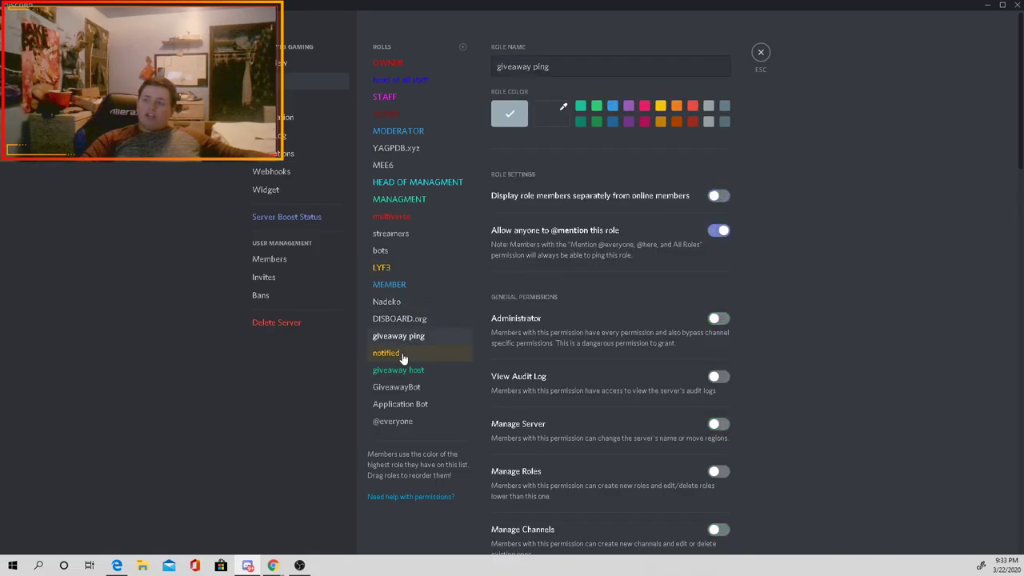
left_click(406, 354)
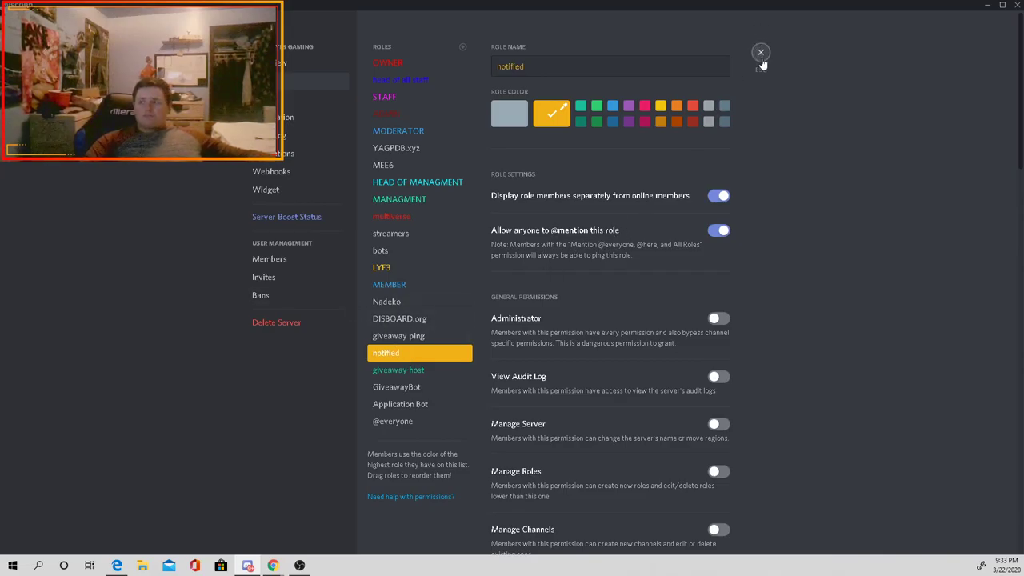
left_click(761, 54)
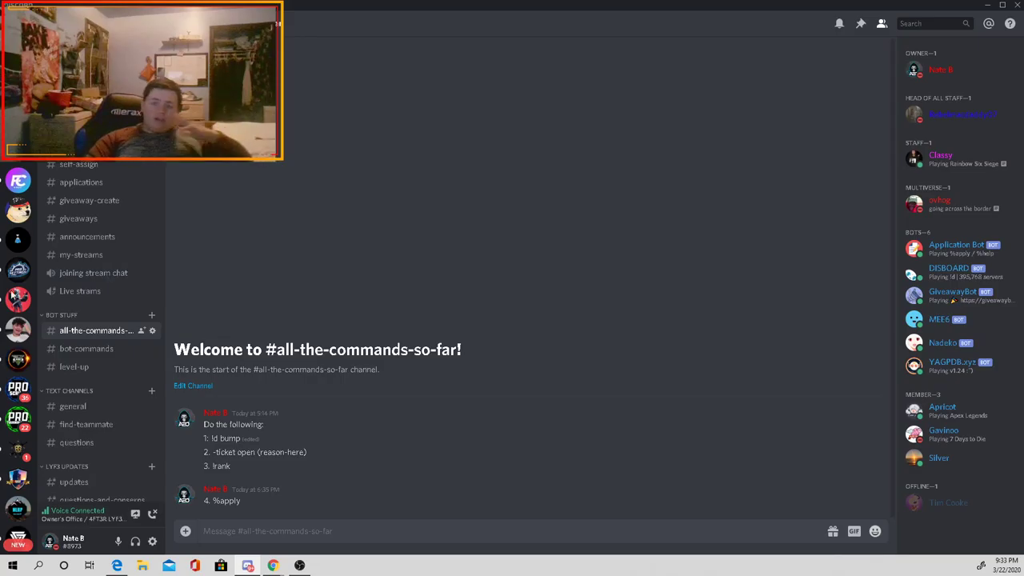
Step: Look over the moderation bot log, staff-general and application-log channels
scroll(115, 176, "up", 3)
left_click(84, 214)
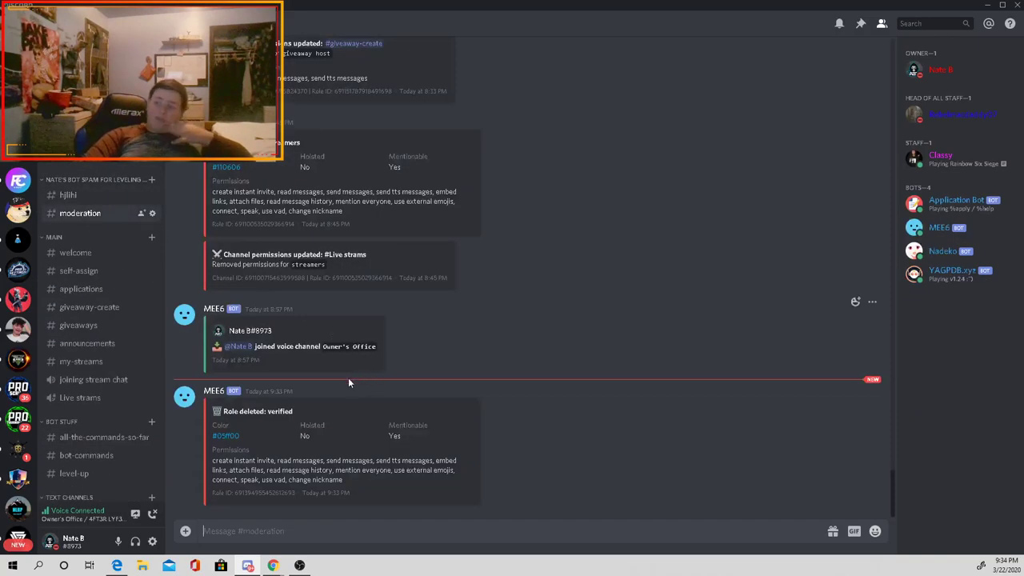
left_click_drag(352, 497, 317, 413)
left_click(317, 413)
scroll(92, 387, "down", 4)
scroll(92, 387, "down", 2)
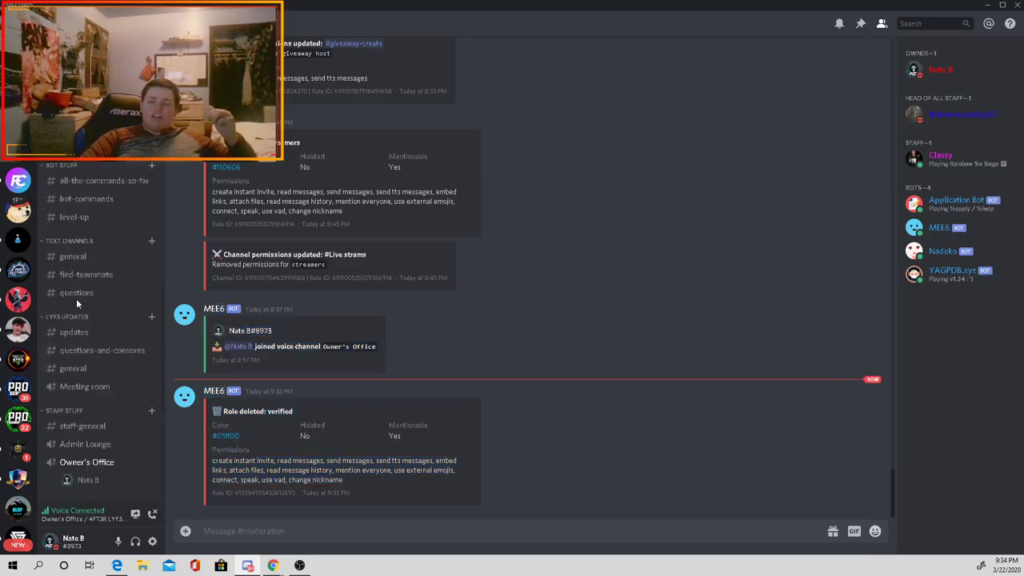
left_click(94, 425)
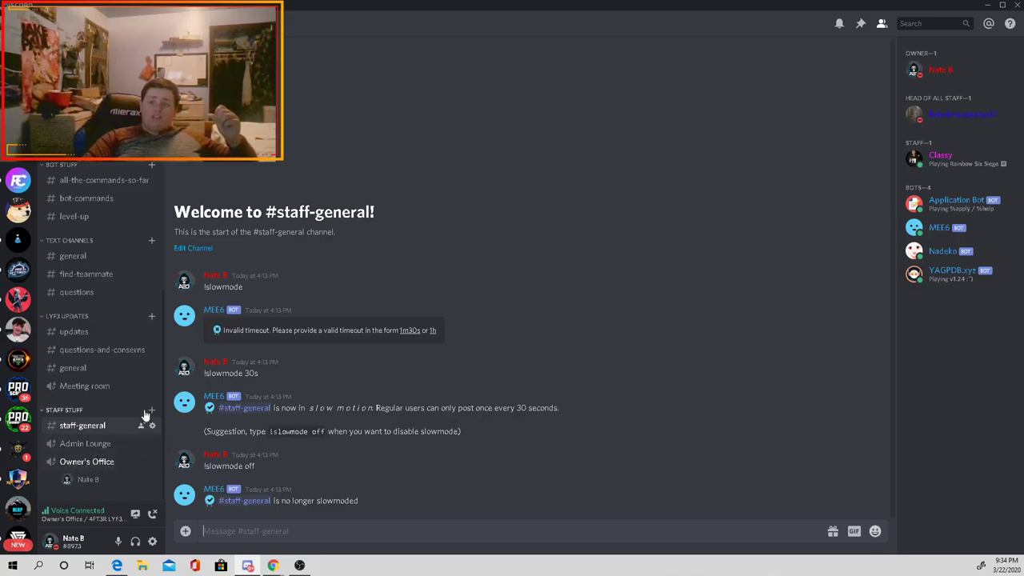
scroll(128, 380, "up", 3)
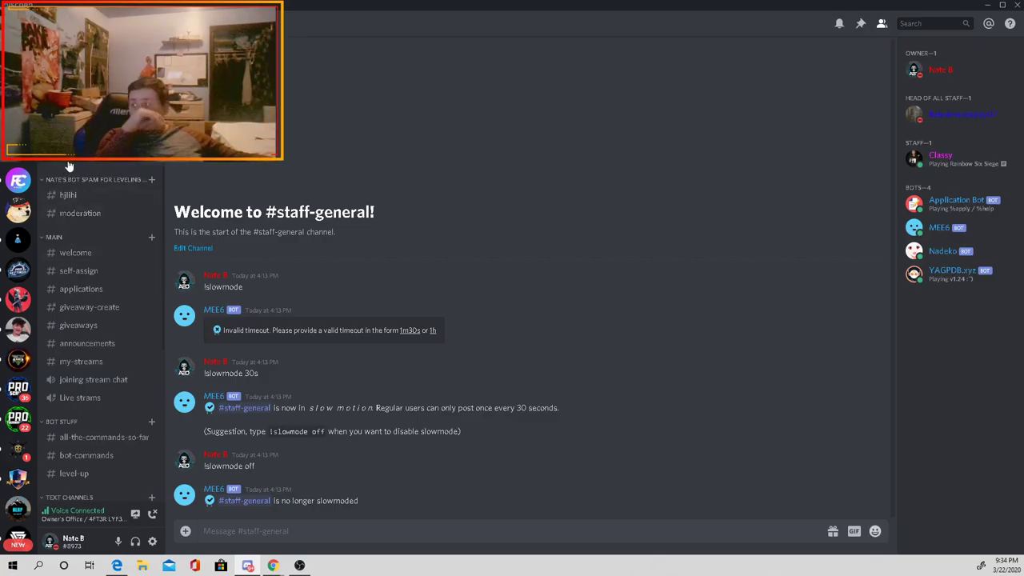
key("alt+Down")
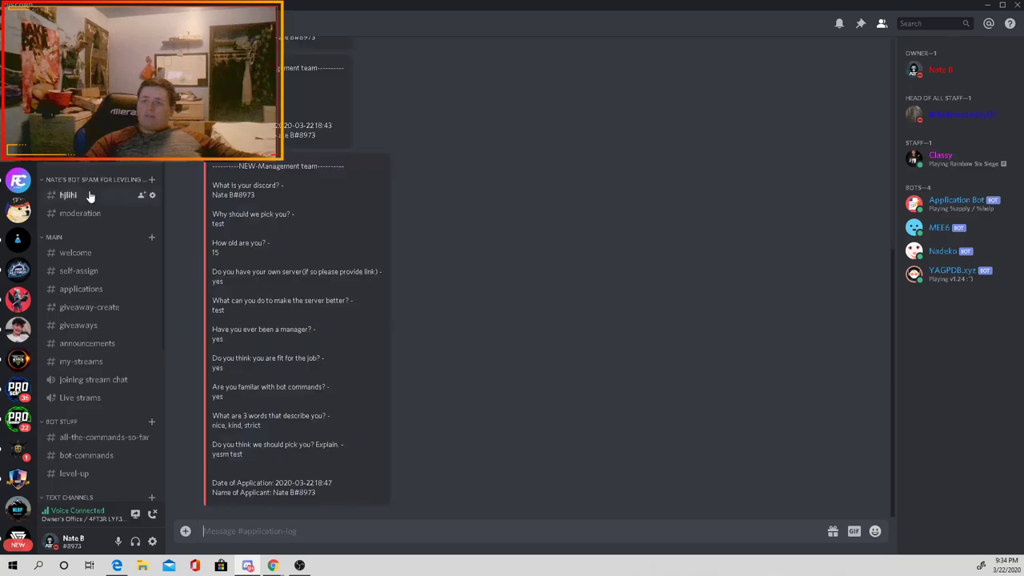
Step: Go through #welcome and #self-assign to #applications and open the staff team application form link
left_click(90, 196)
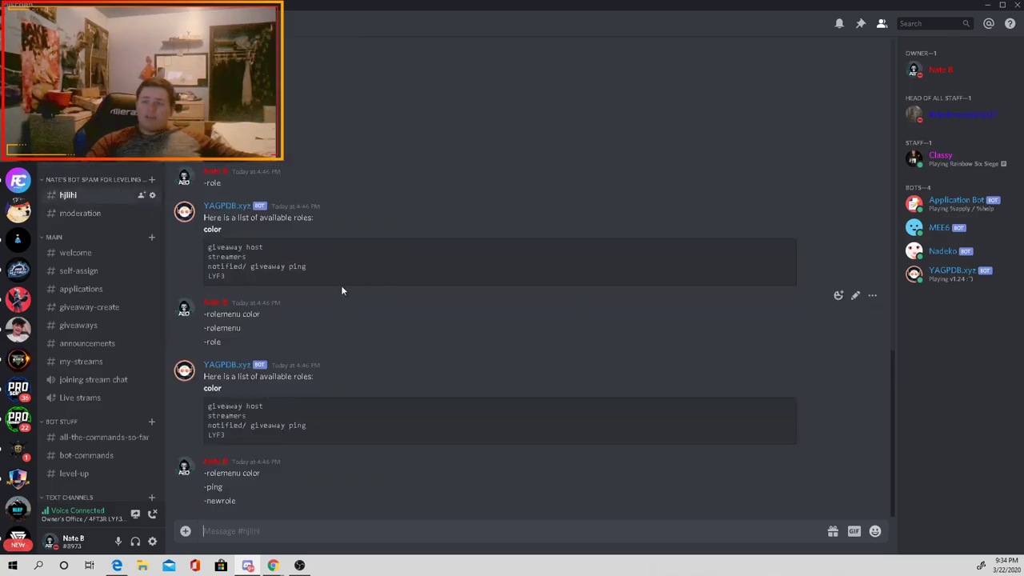
scroll(88, 253, "up", 3)
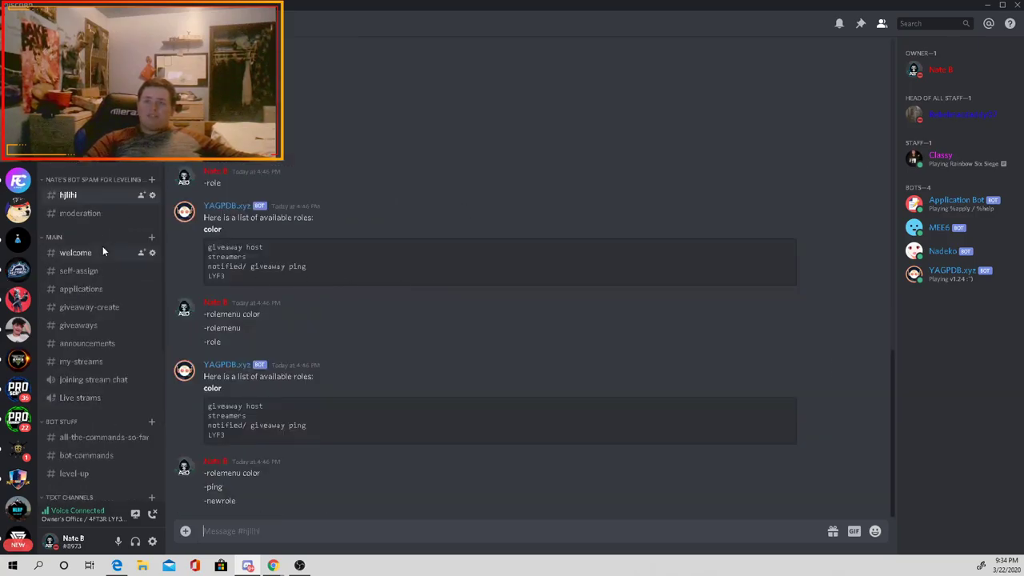
left_click(88, 214)
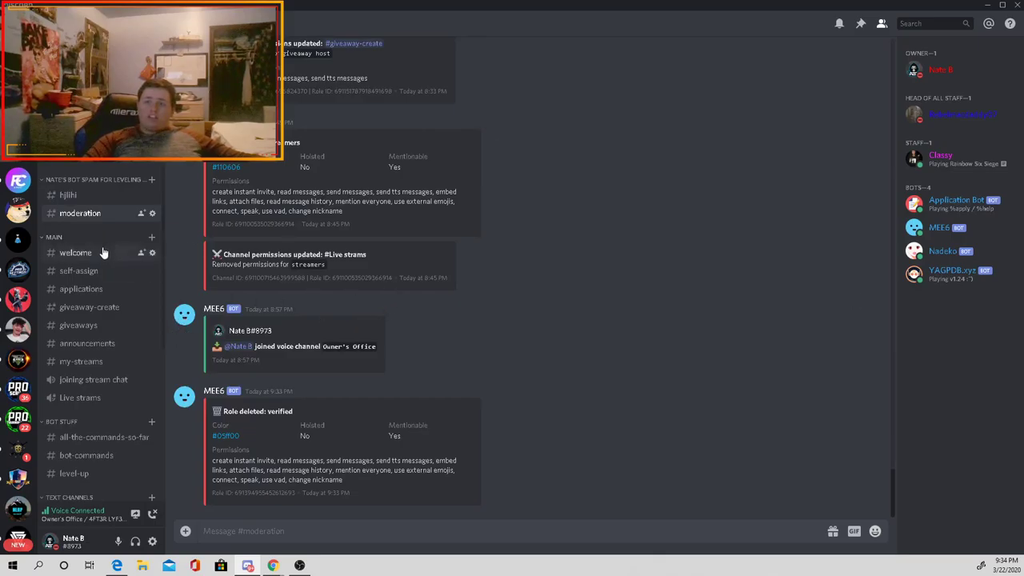
left_click(104, 251)
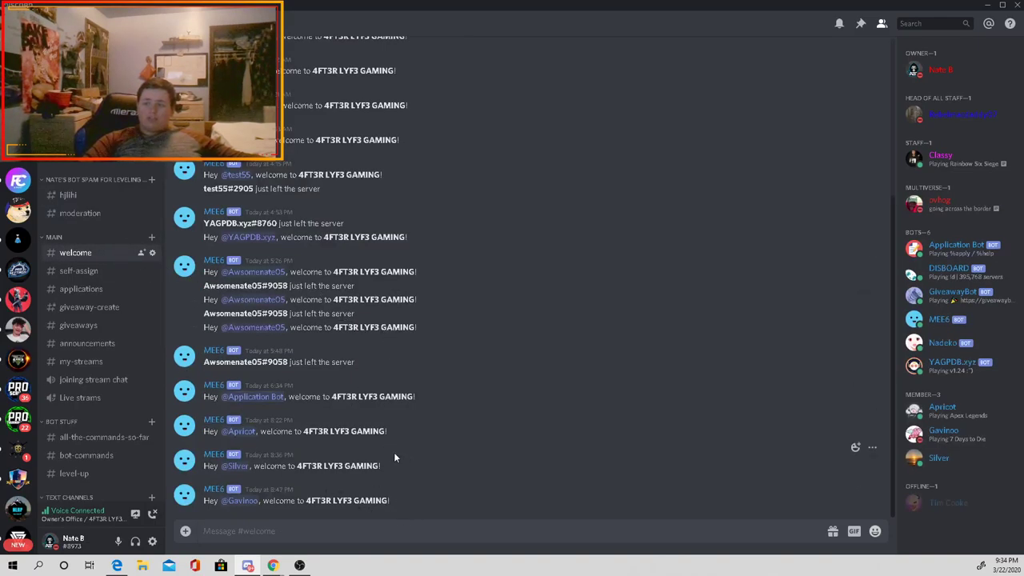
left_click_drag(393, 452, 310, 380)
left_click(310, 379)
left_click(77, 273)
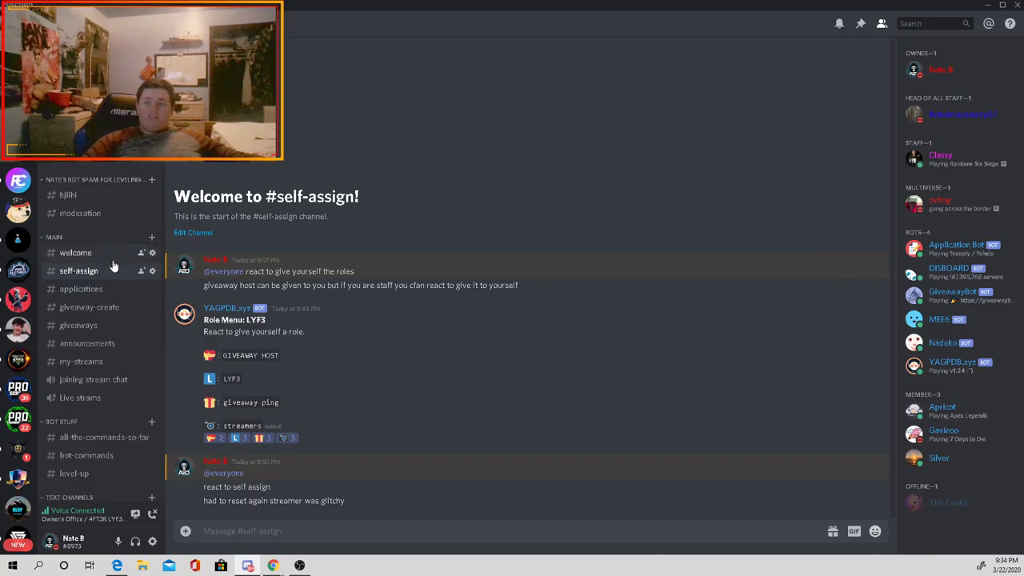
left_click(62, 255)
left_click(76, 272)
left_click(94, 289)
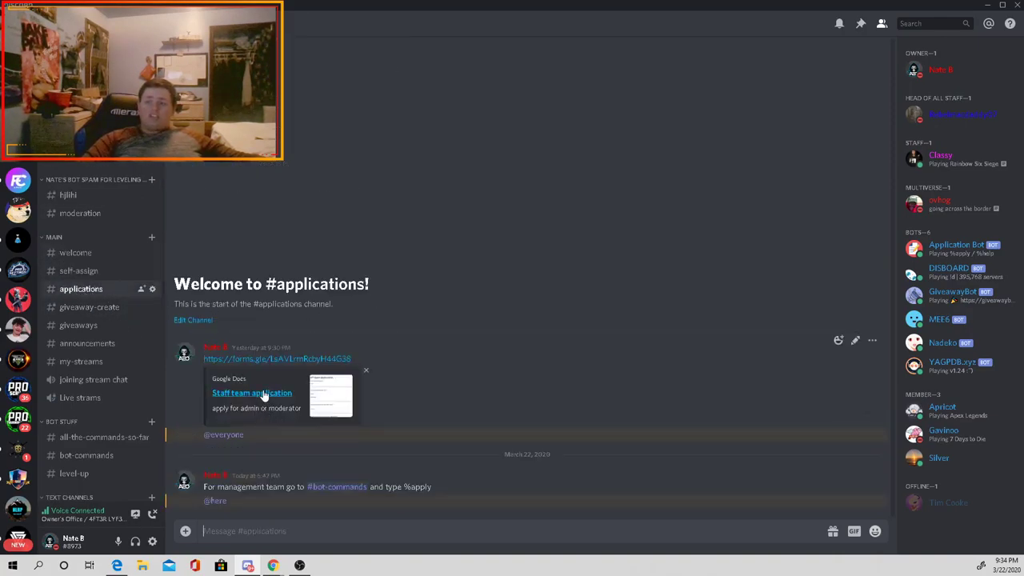
left_click(264, 393)
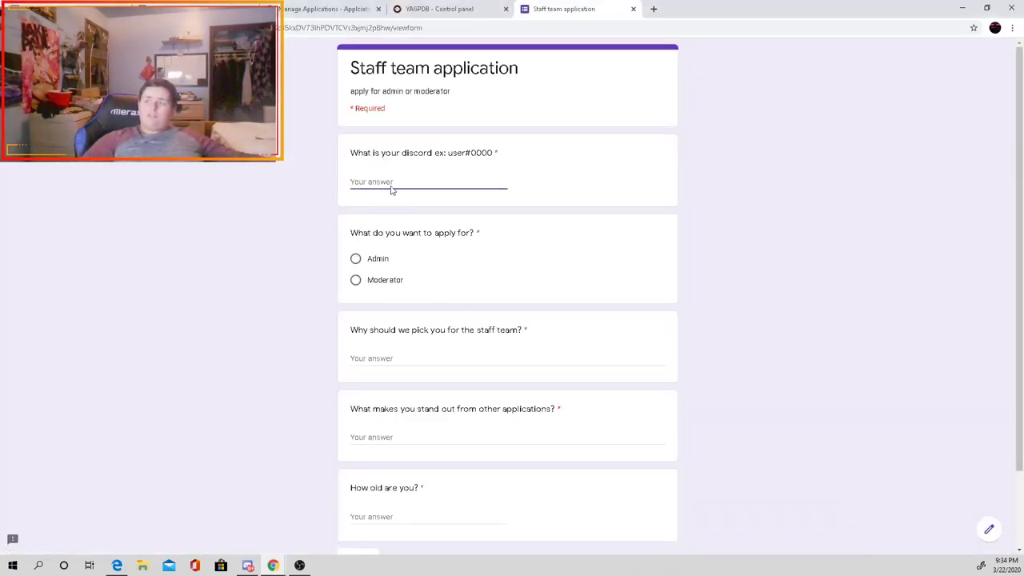
Step: Try advancing past the form's first page with the required questions left blank
left_click(357, 268)
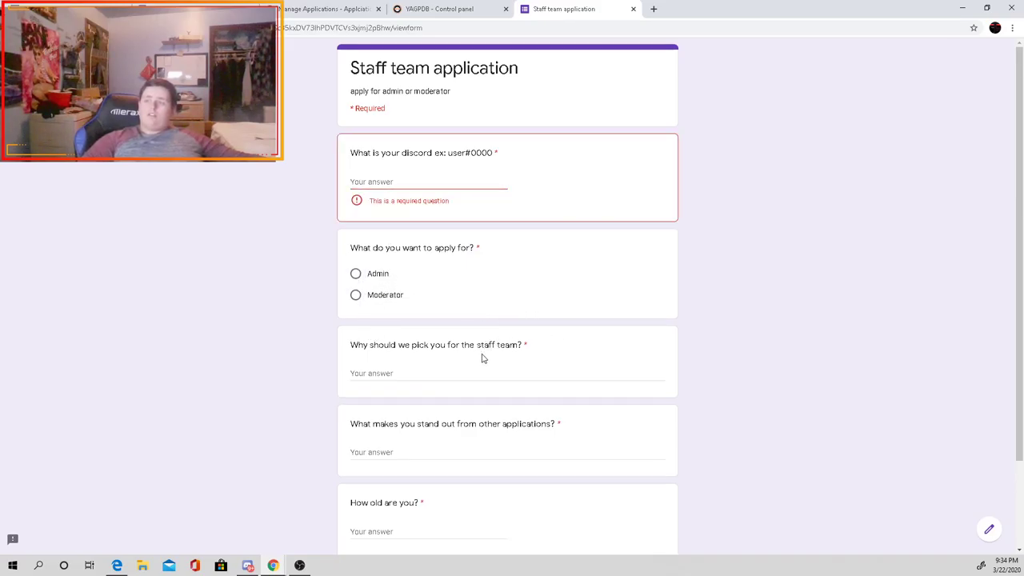
scroll(480, 360, "down", 3)
left_click(355, 468)
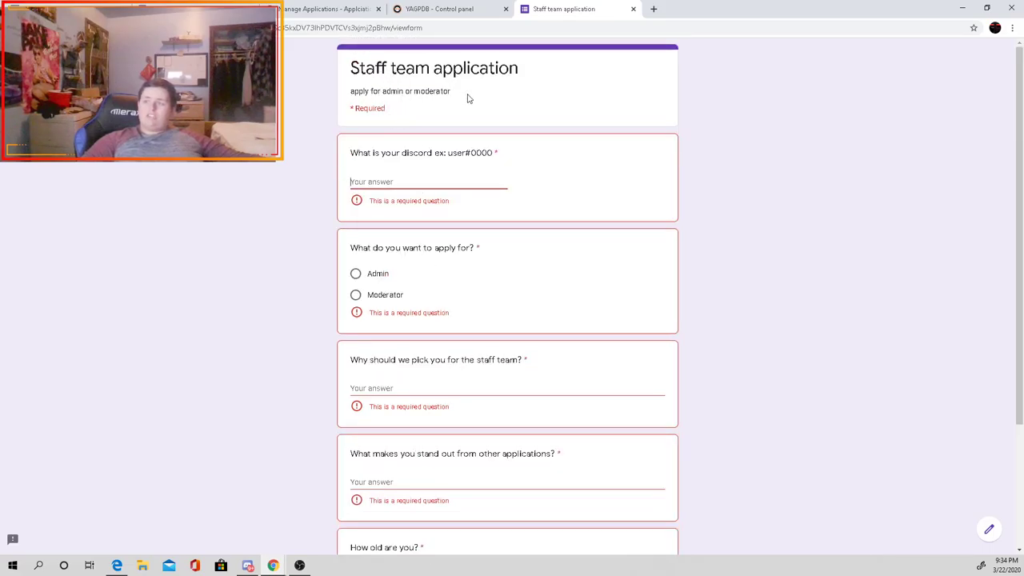
scroll(449, 144, "down", 3)
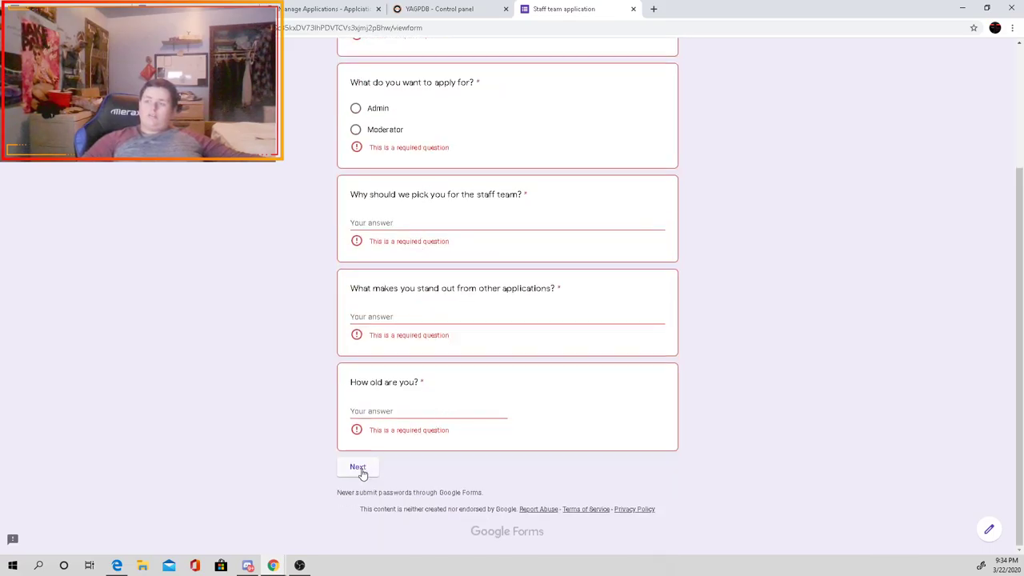
left_click(363, 473)
scroll(403, 467, "down", 3)
left_click(363, 466)
Step: Fill the first page with placeholder answers ('hgf', 'f'), choosing Admin as the role applied for
type("hgf")
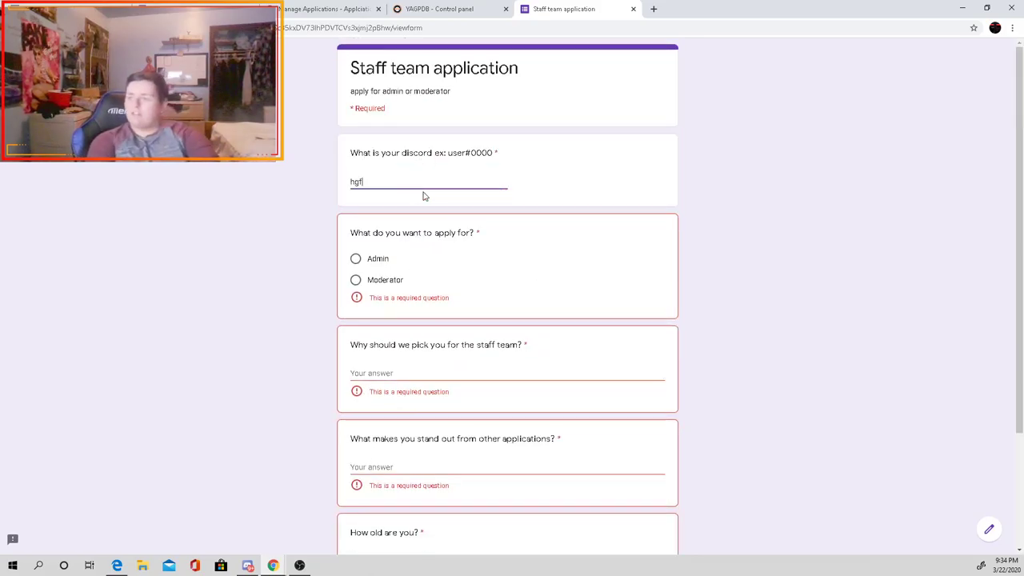
right_click(423, 195)
left_click(356, 259)
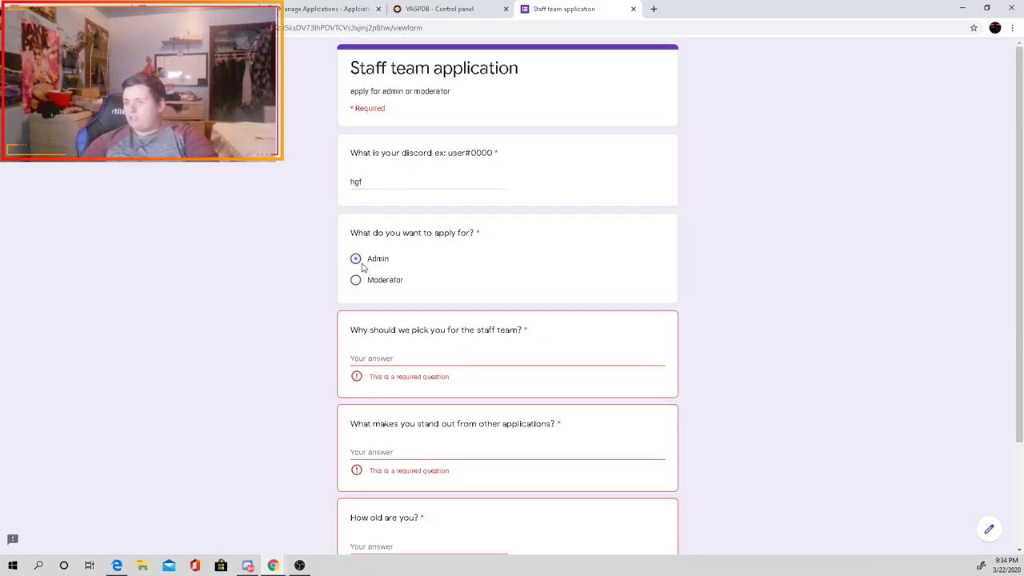
left_click(387, 358)
type("f")
scroll(386, 368, "down", 2)
left_click(387, 331)
type("f")
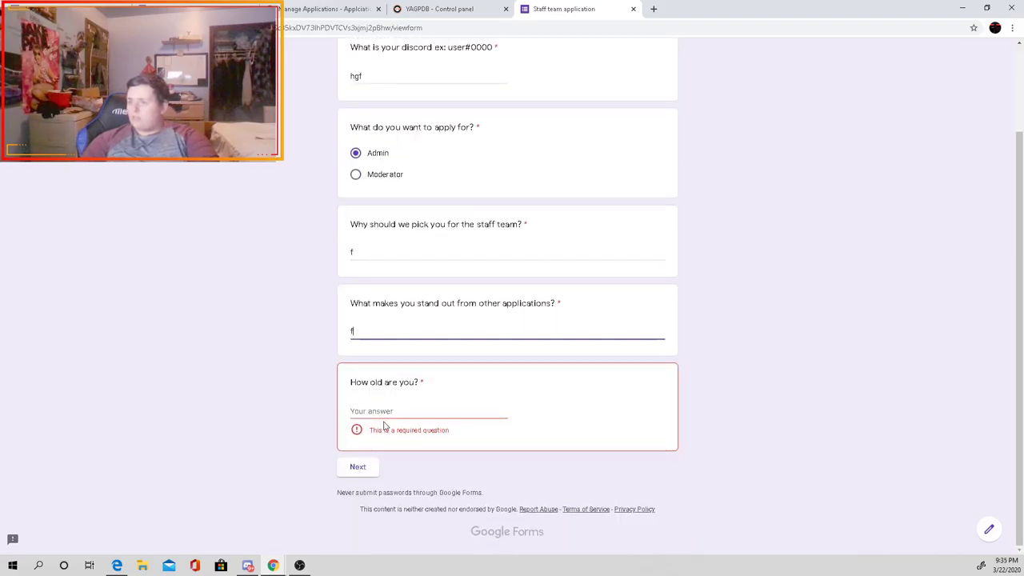
left_click(382, 423)
type("f")
left_click(364, 466)
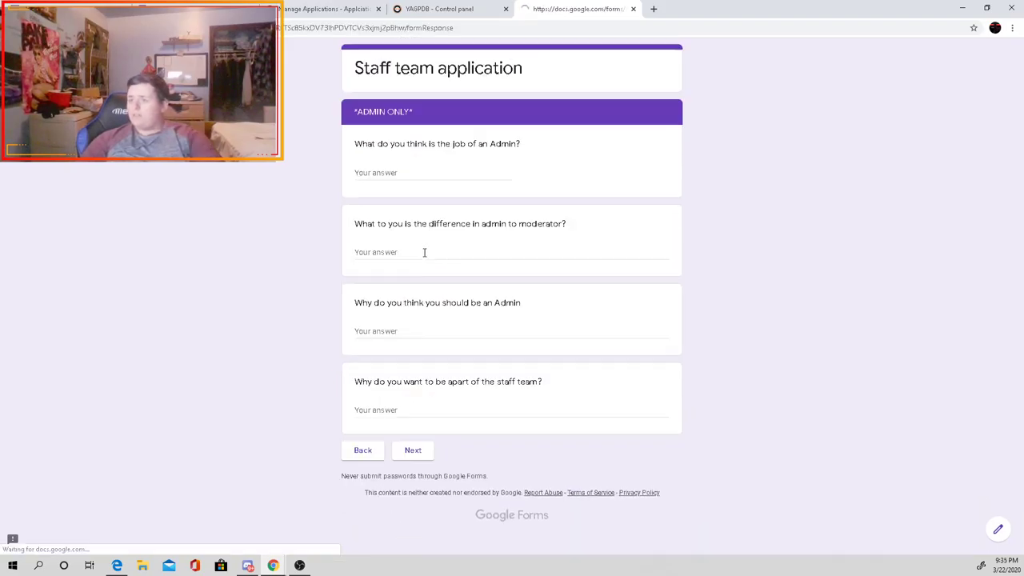
Step: Answer each Admin-only question with the placeholder 'g'
left_click(385, 176)
type("g")
left_click(379, 252)
left_click_drag(417, 112, 351, 118)
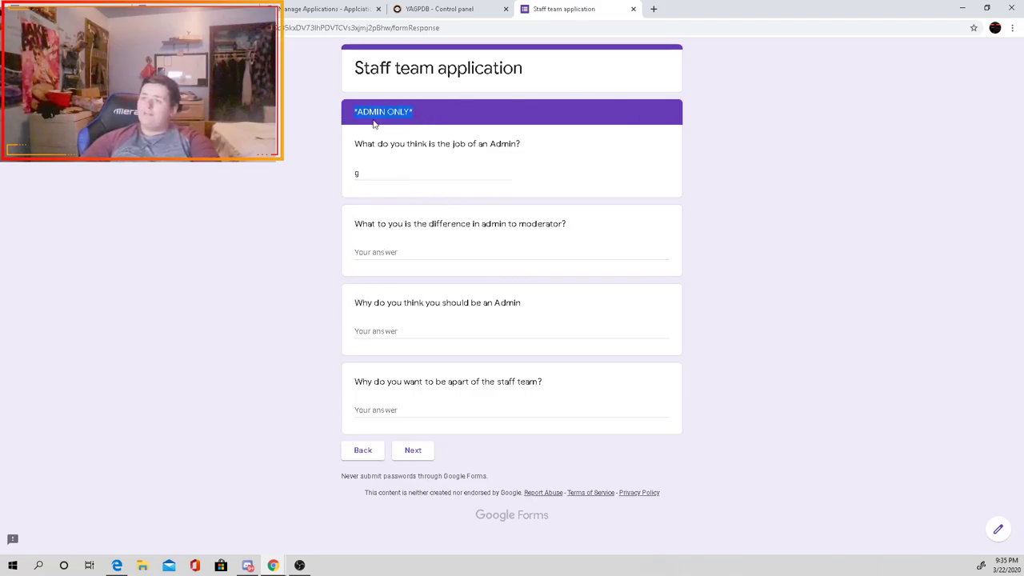
left_click(404, 255)
type("g")
left_click(404, 332)
type("g")
left_click(406, 409)
type("g")
left_click(410, 453)
Step: Answer the moderator questions with 'g' and submit the test application
left_click(436, 172)
type("g")
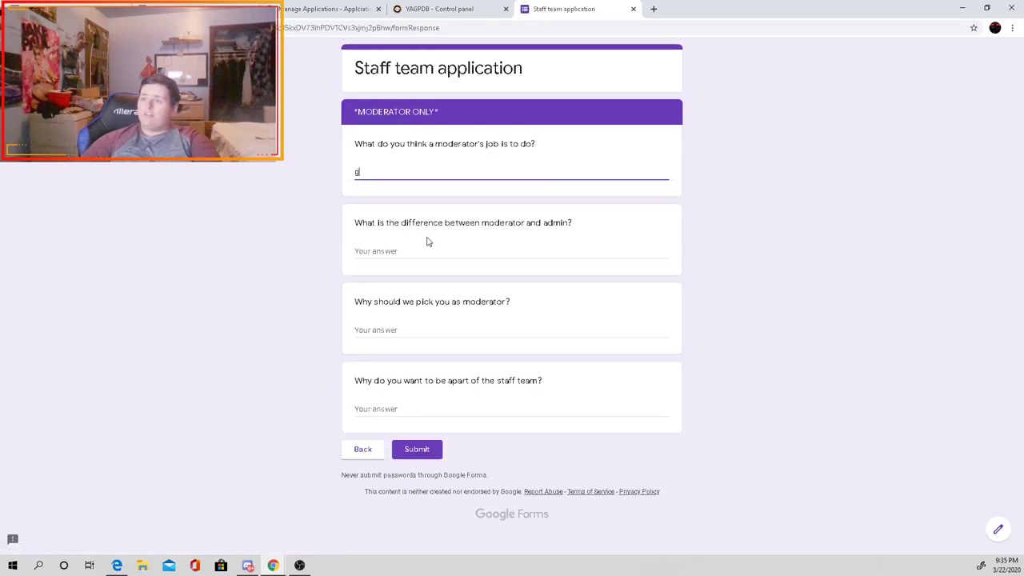
left_click(424, 251)
type("g")
left_click(419, 335)
type("g")
left_click(420, 406)
type("g")
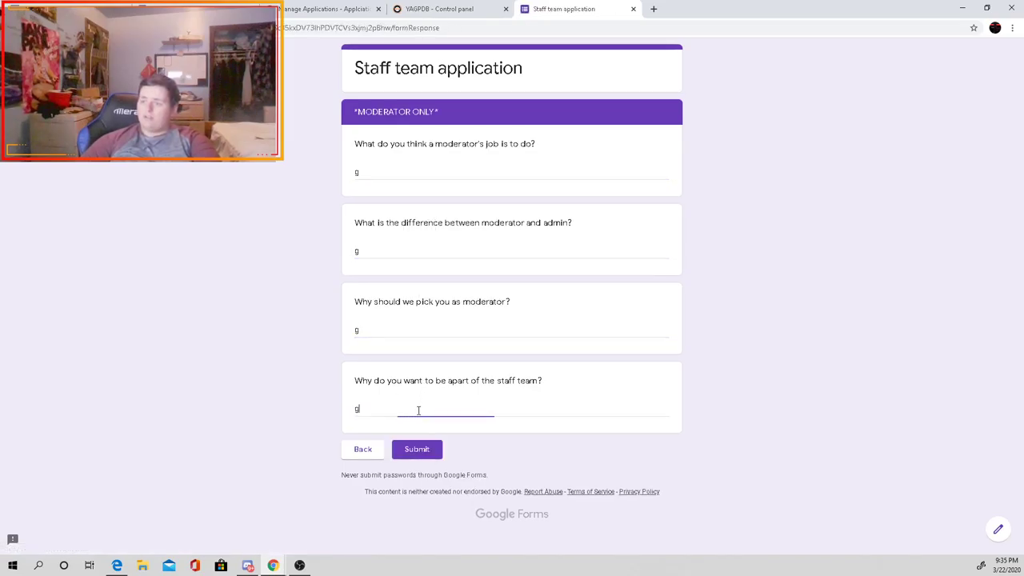
left_click(426, 452)
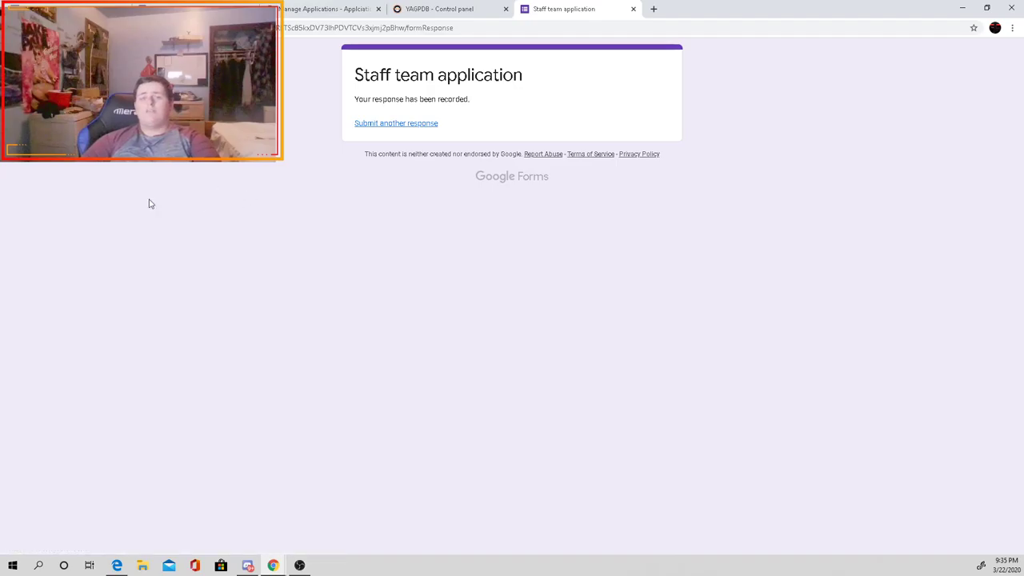
Step: Open the form's responses and view the single test response in full
left_click(204, 6)
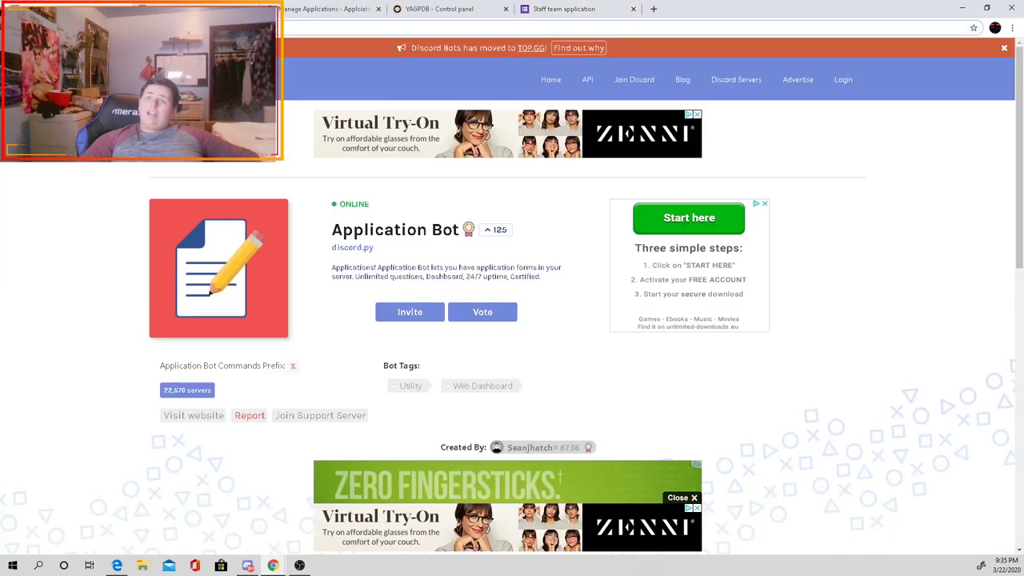
left_click(328, 8)
left_click(564, 9)
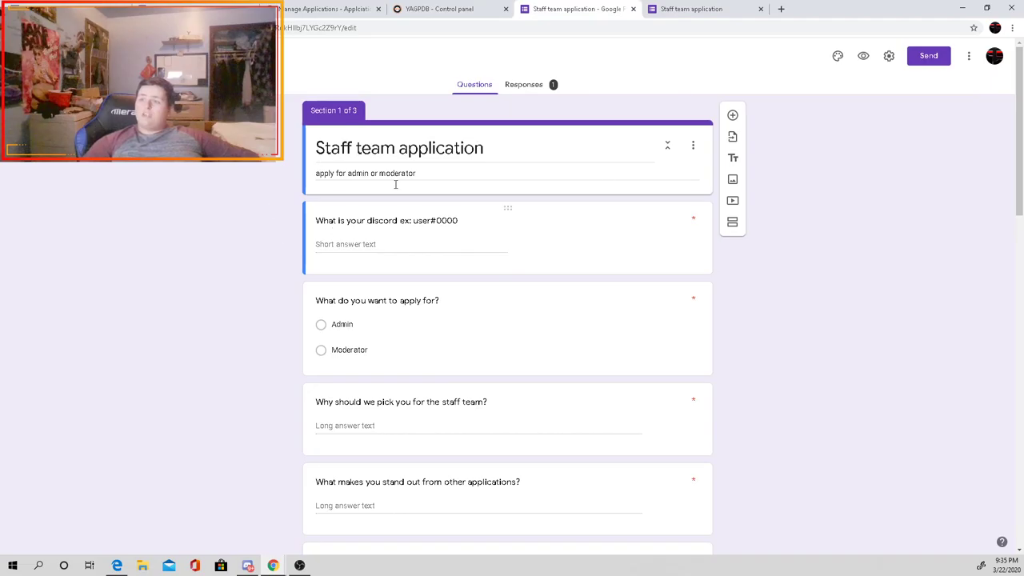
left_click(526, 86)
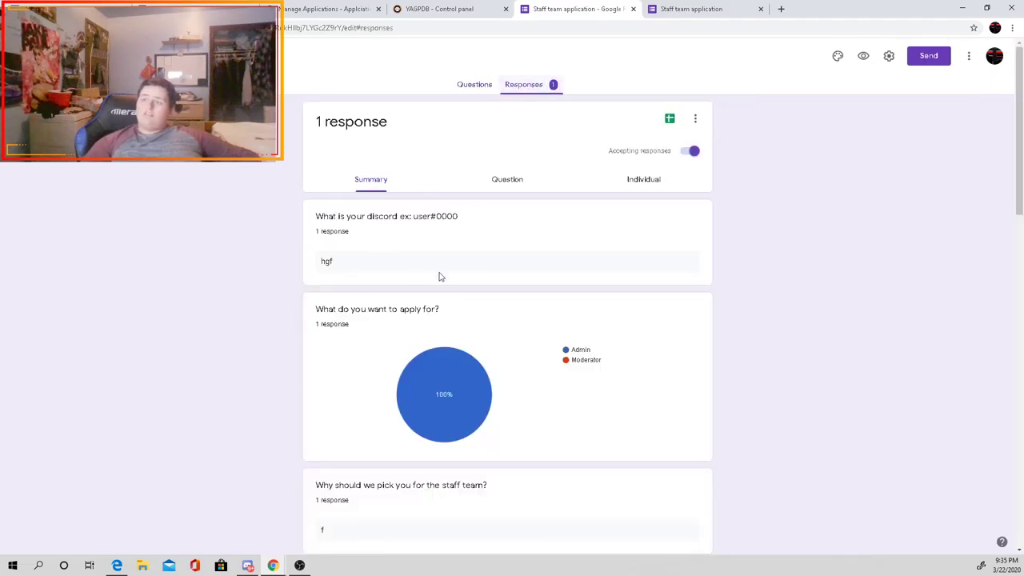
left_click(646, 181)
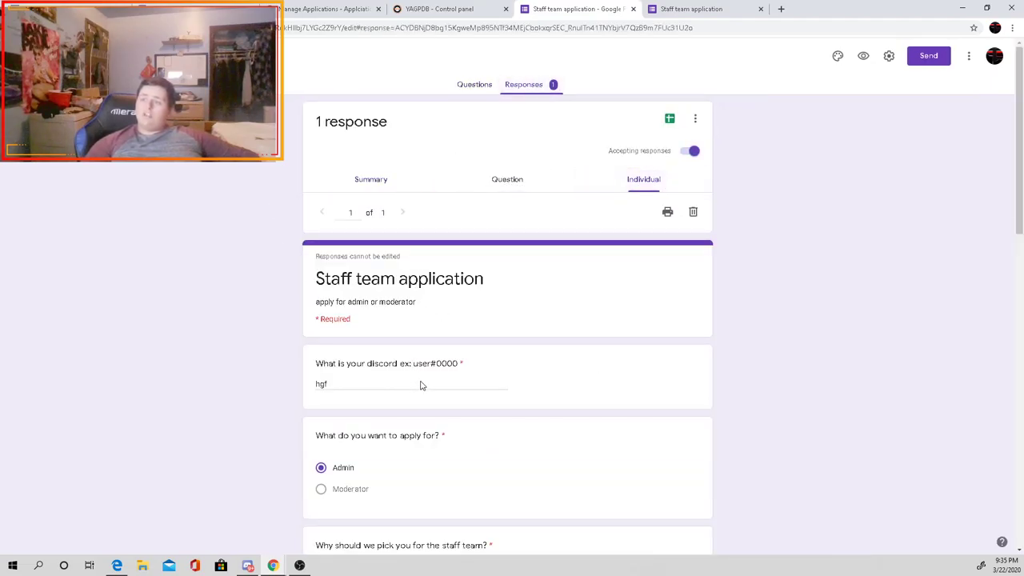
double_click(422, 389)
Step: Delete the test response so the form has 0 responses
scroll(389, 269, "down", 7)
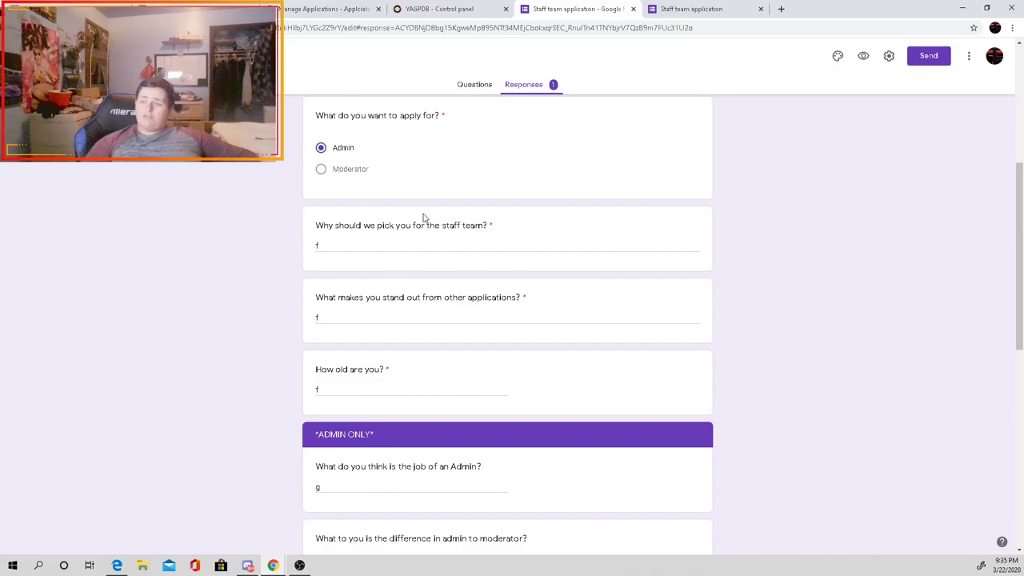
scroll(377, 270, "down", 2)
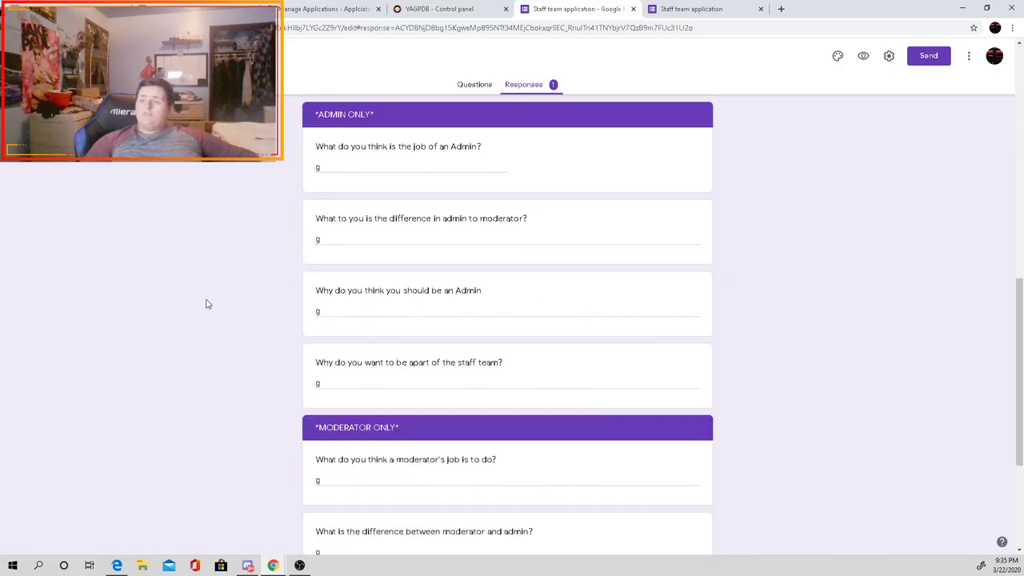
scroll(366, 389, "down", 4)
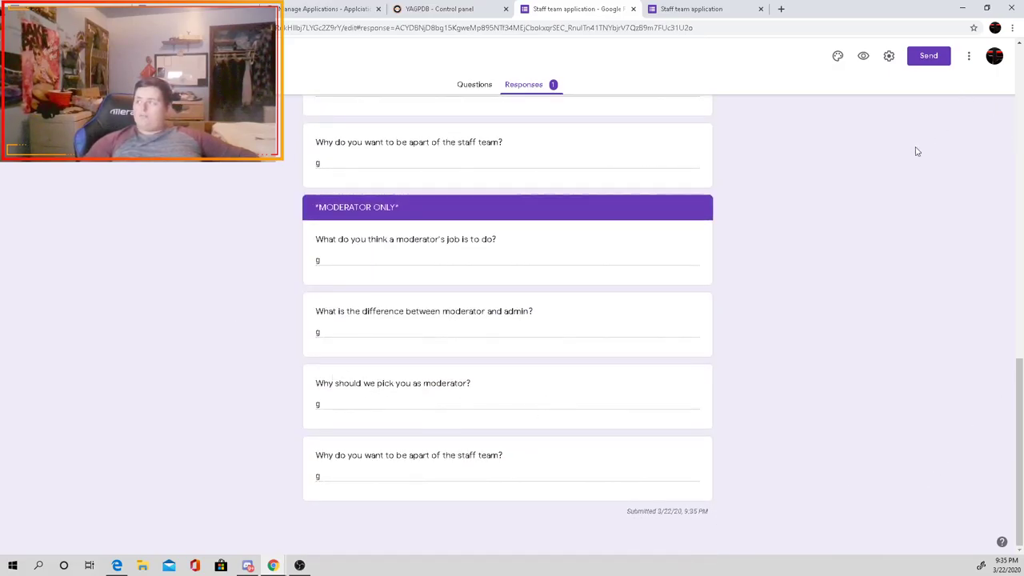
scroll(799, 144, "up", 13)
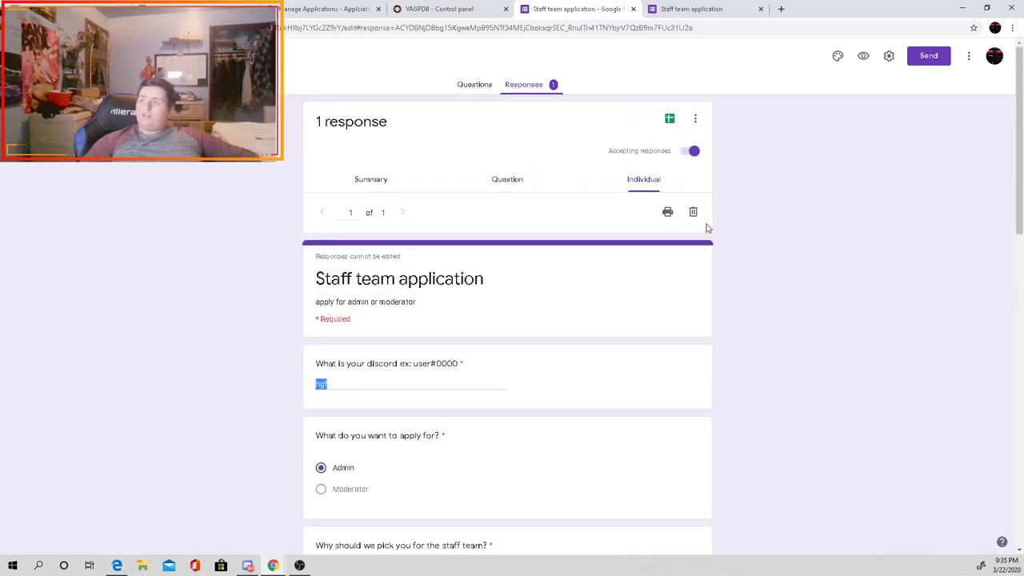
left_click(692, 212)
left_click(579, 331)
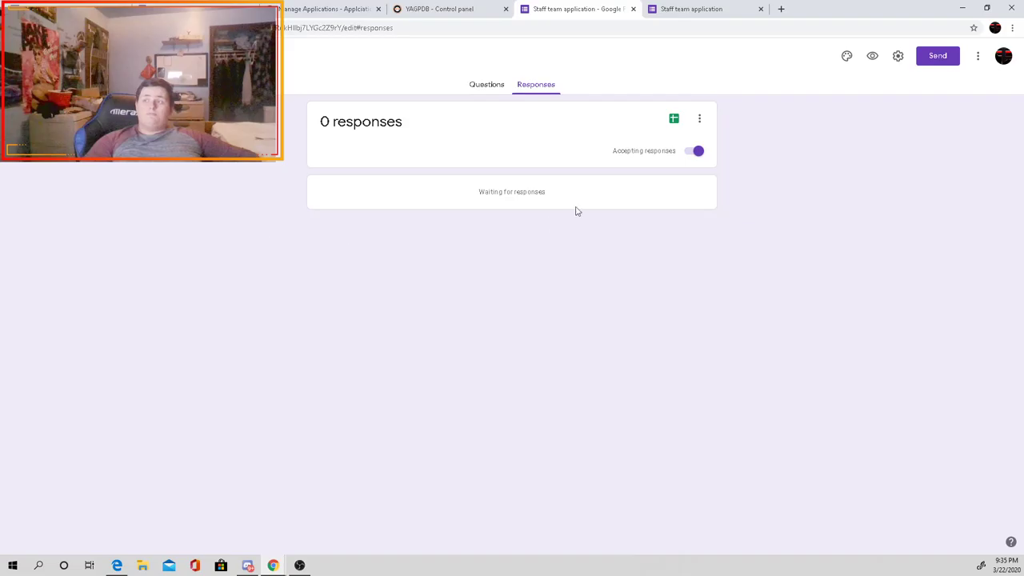
Step: Return to the form's Questions, move the editor into its own window, and switch to YAGPDB
left_click(488, 85)
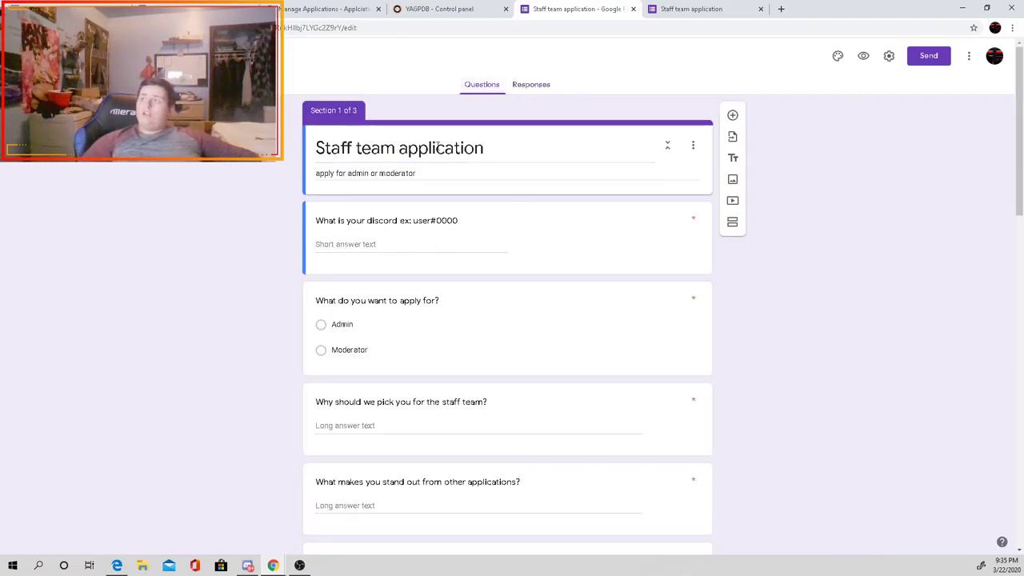
left_click_drag(571, 10, 375, 16)
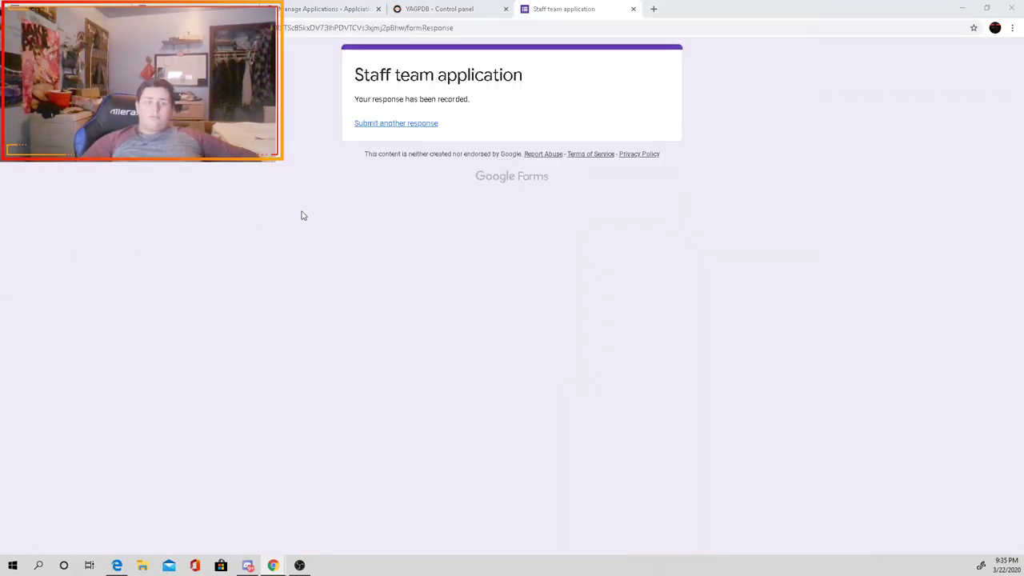
left_click(454, 10)
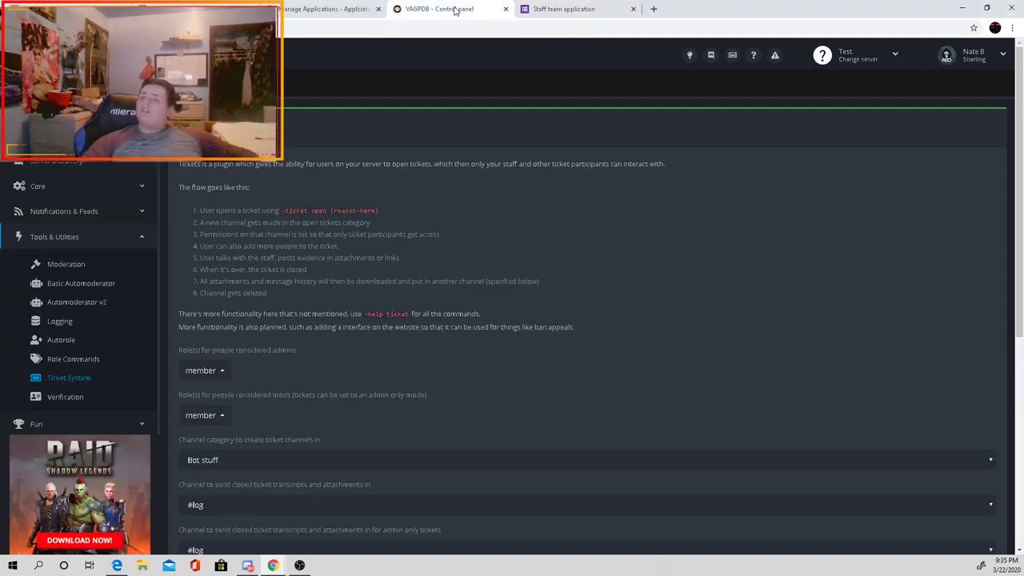
Step: Close the Staff team application confirmation tab in Chrome
left_click(530, 11)
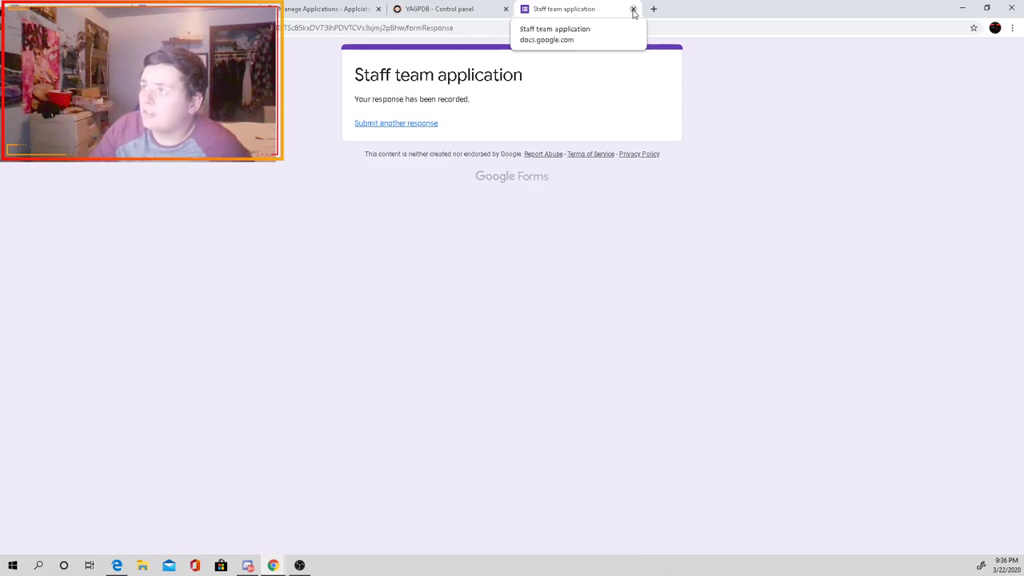
left_click(632, 10)
Step: Check the roles of the owner, staff members and an offline member on their profile cards
mouse_move(248, 564)
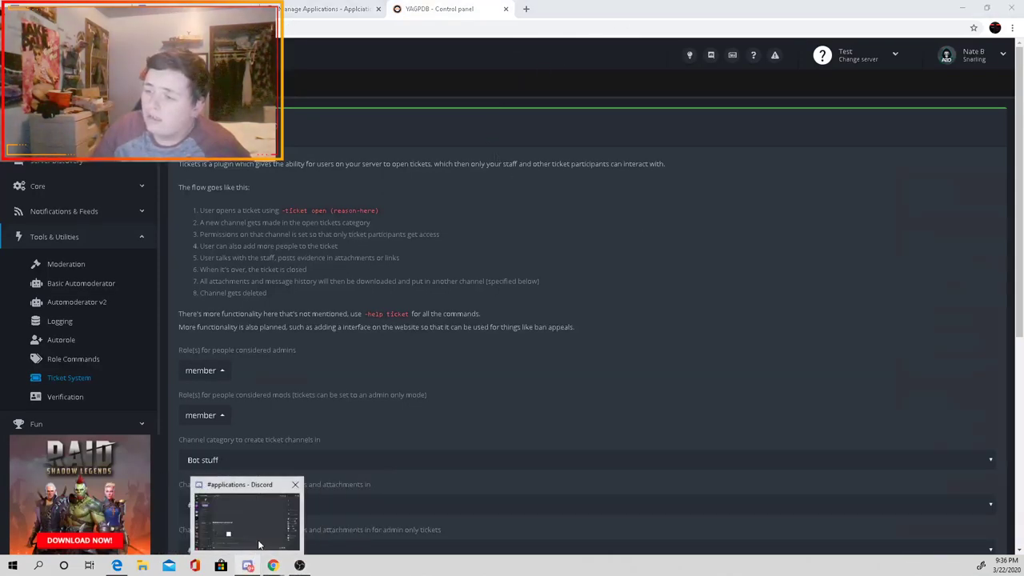
left_click(258, 544)
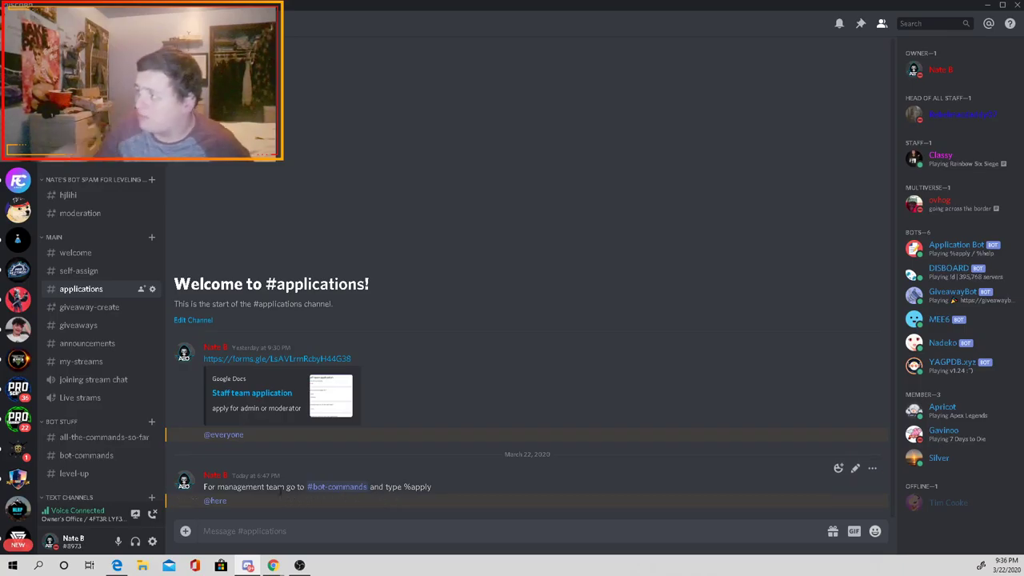
left_click(971, 154)
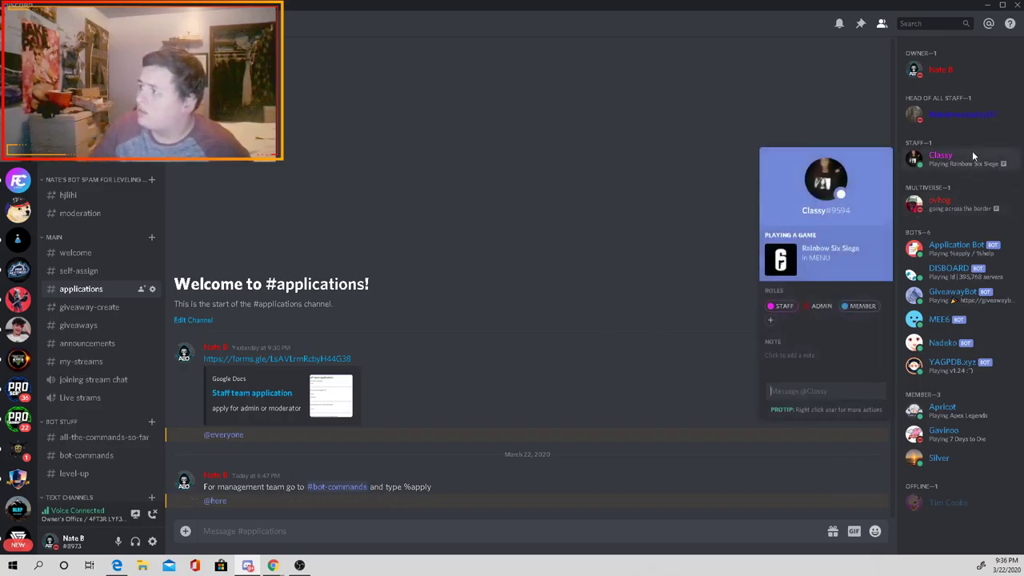
left_click(980, 116)
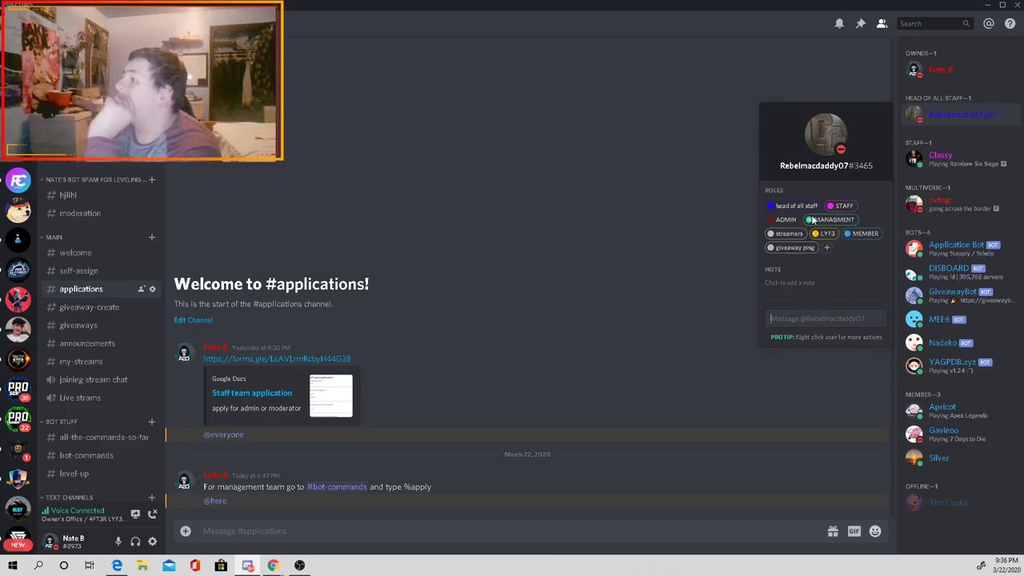
left_click(996, 76)
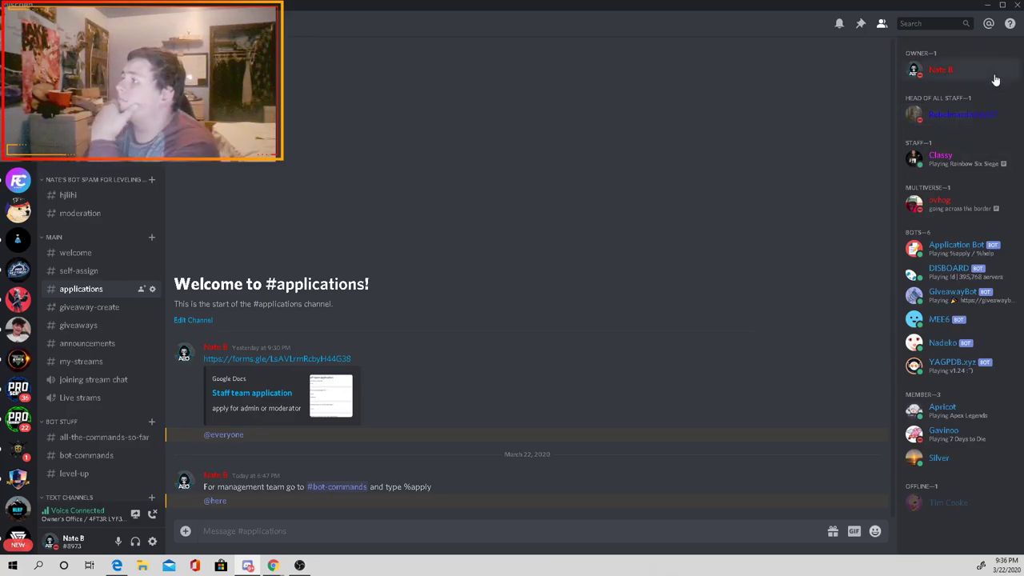
left_click(664, 226)
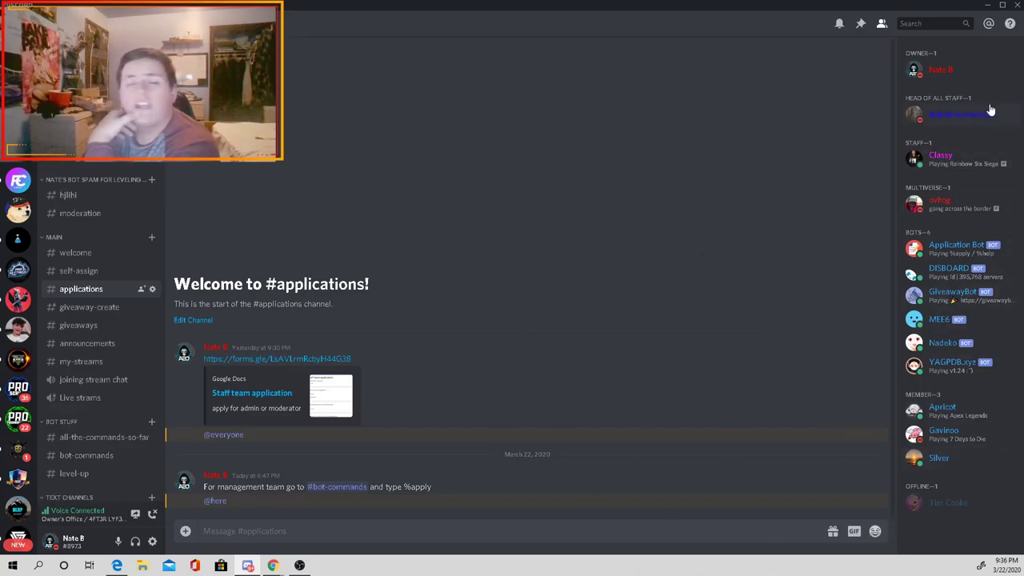
left_click(944, 506)
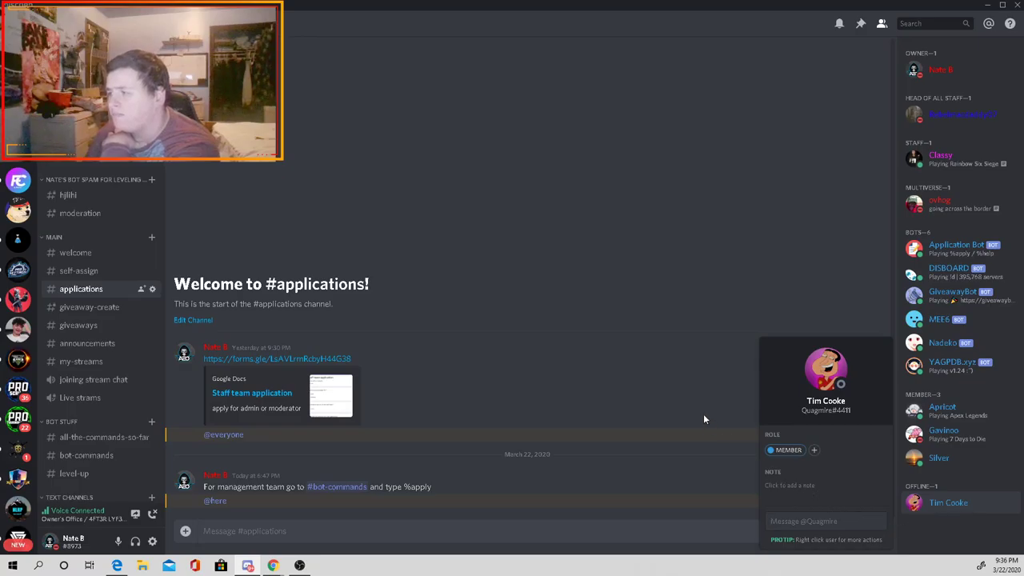
left_click(815, 451)
scroll(794, 400, "down", 3)
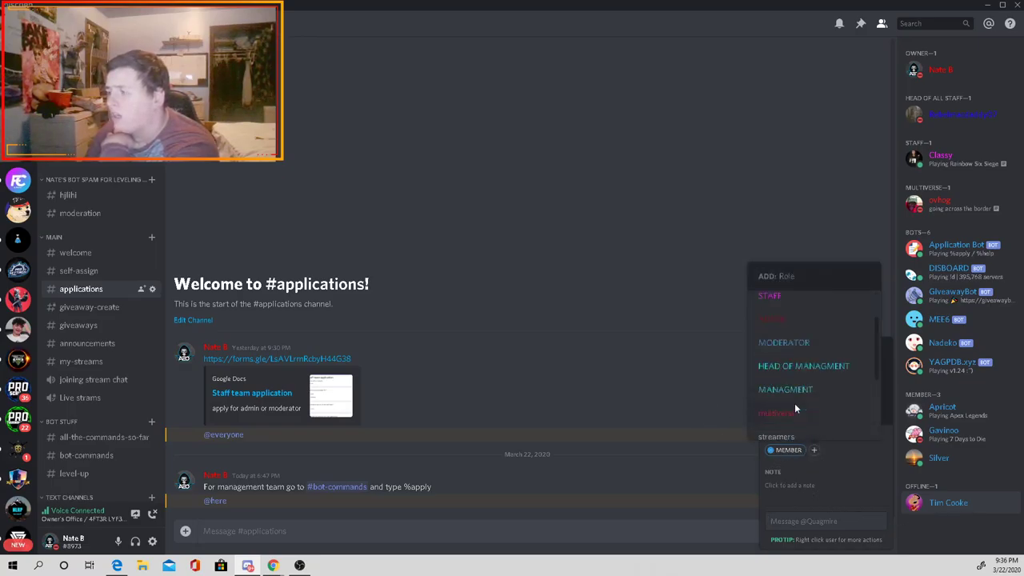
scroll(795, 397, "up", 3)
left_click(416, 385)
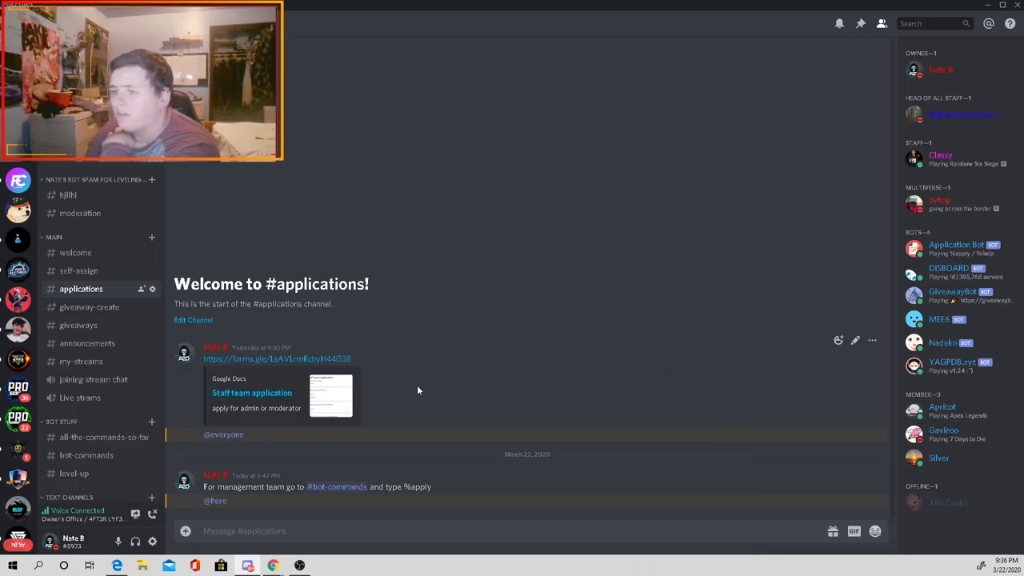
Step: Copy %apply from the #applications message and paste it into #bot-commands
left_click(103, 274)
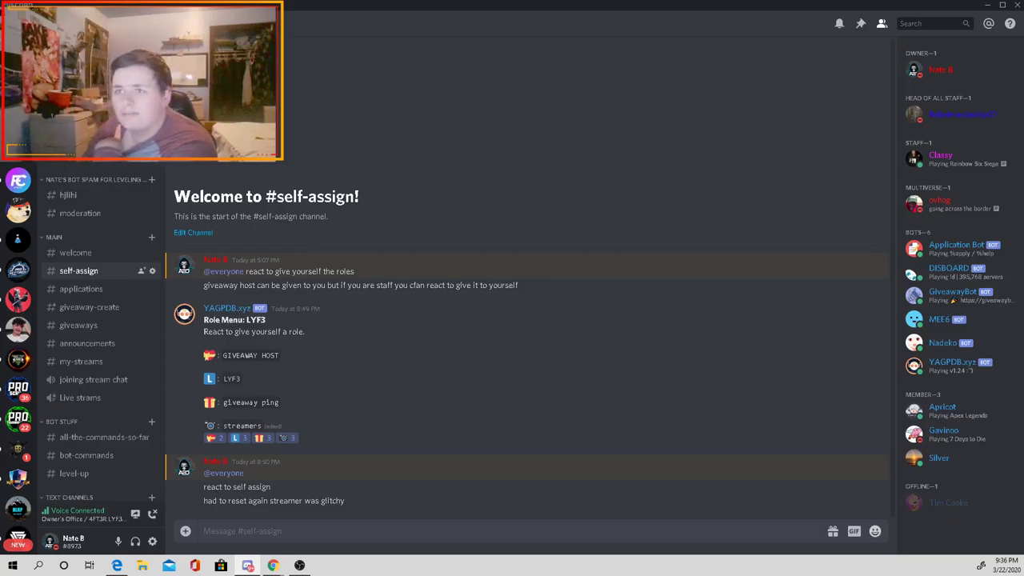
left_click(84, 289)
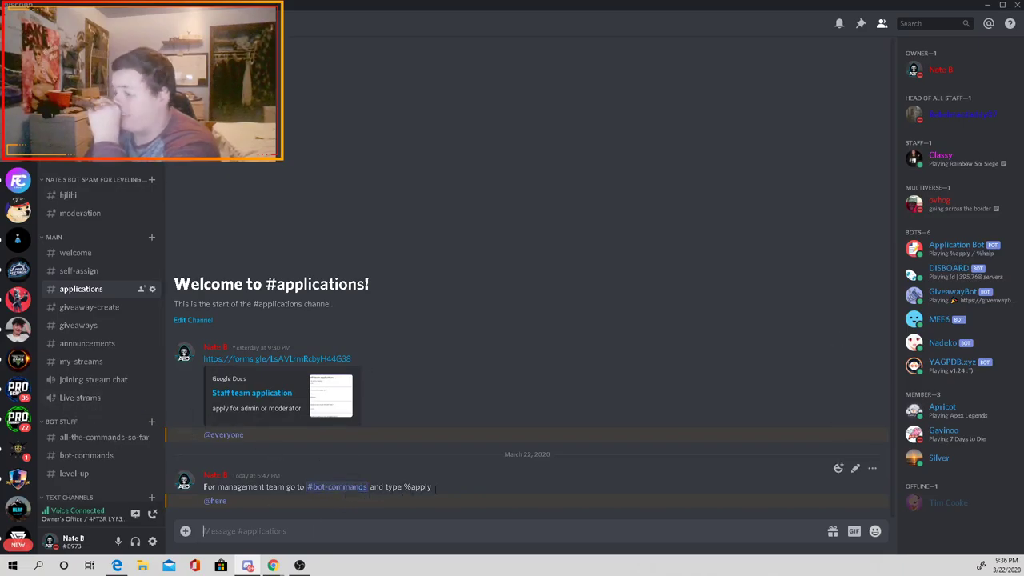
left_click_drag(431, 486, 403, 486)
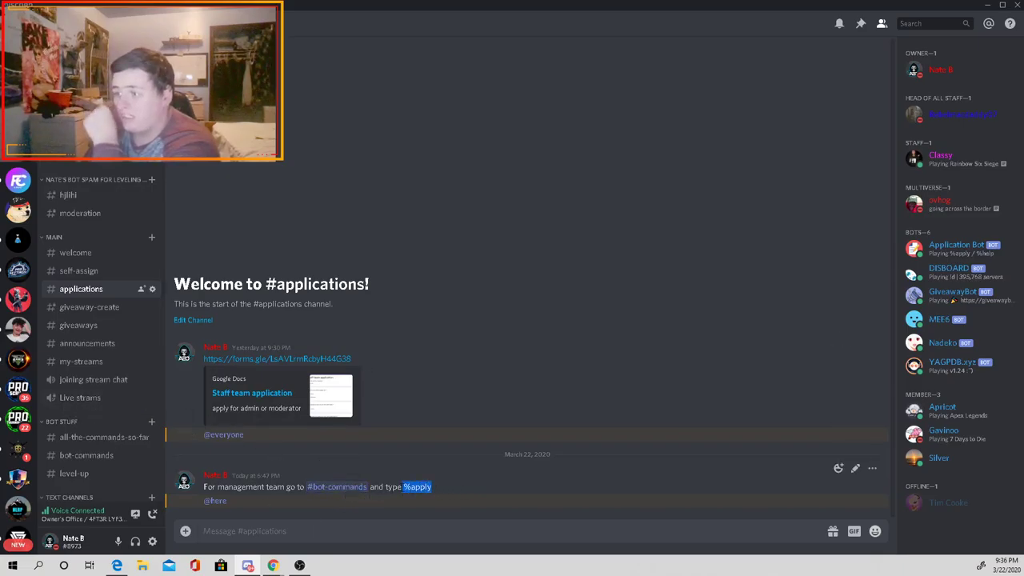
left_click(392, 530)
type("-ticket open (reason-here)")
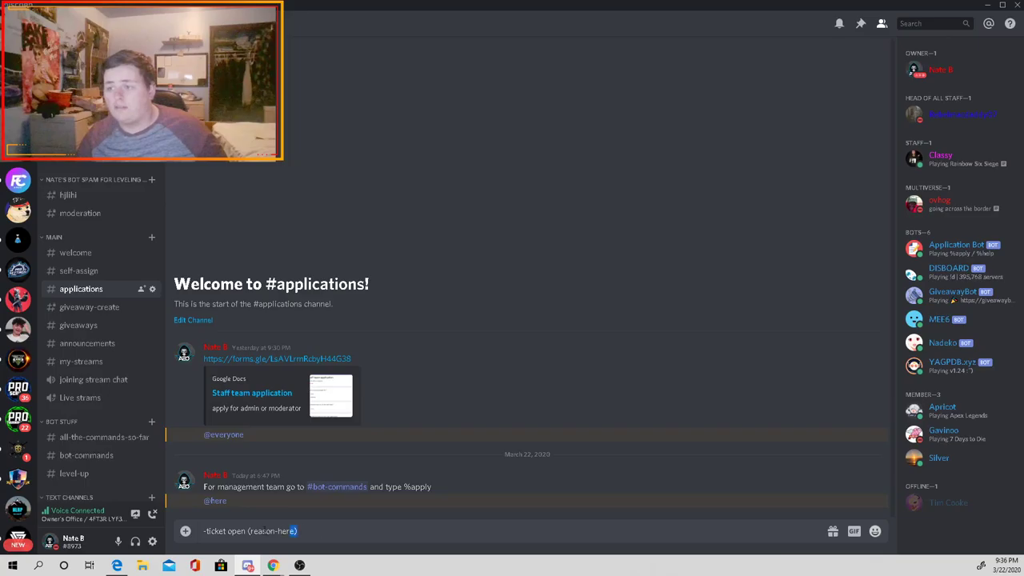
key("ctrl+a")
key("BackSpace")
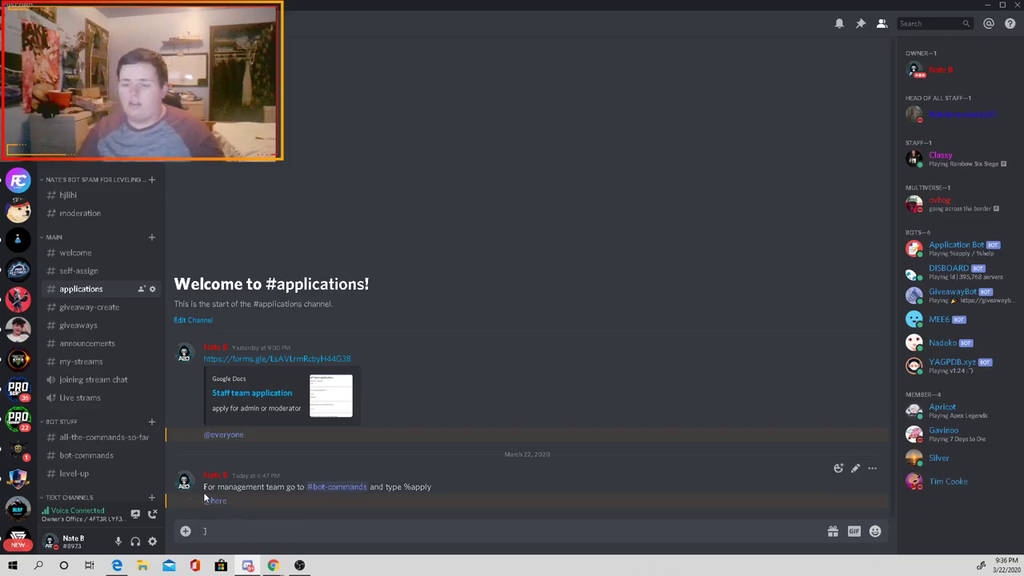
left_click_drag(431, 486, 403, 487)
key("ctrl+c")
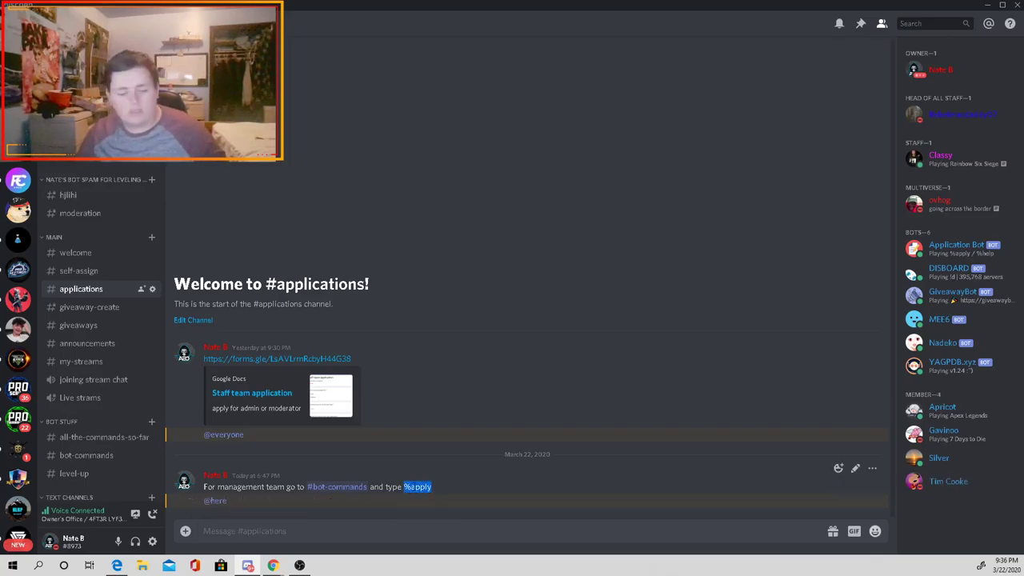
left_click(336, 486)
key("ctrl+v")
Step: Send %apply, then answer Application Bot's first DM question with the applicant's Discord tag
key("Return")
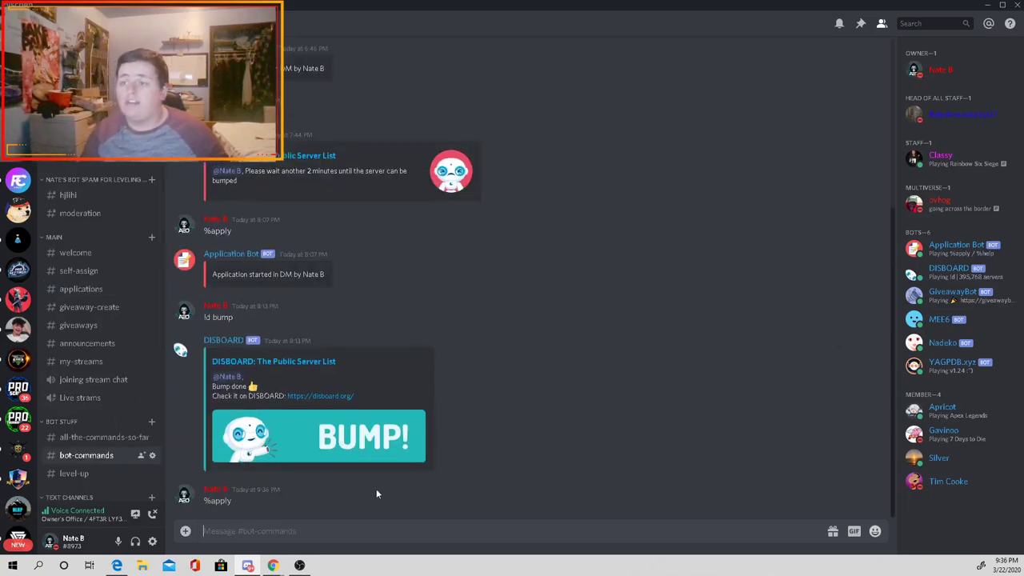
left_click(17, 120)
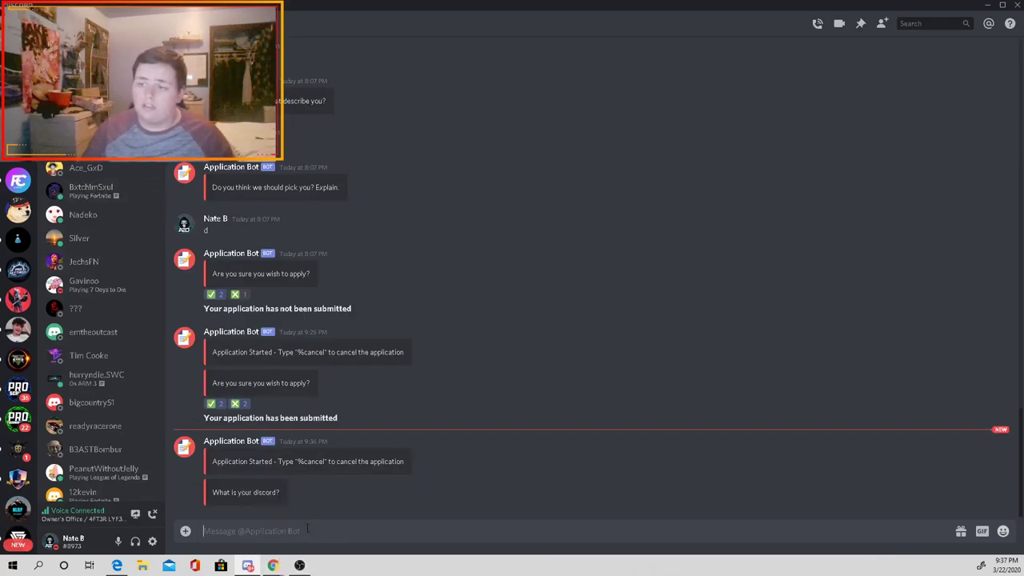
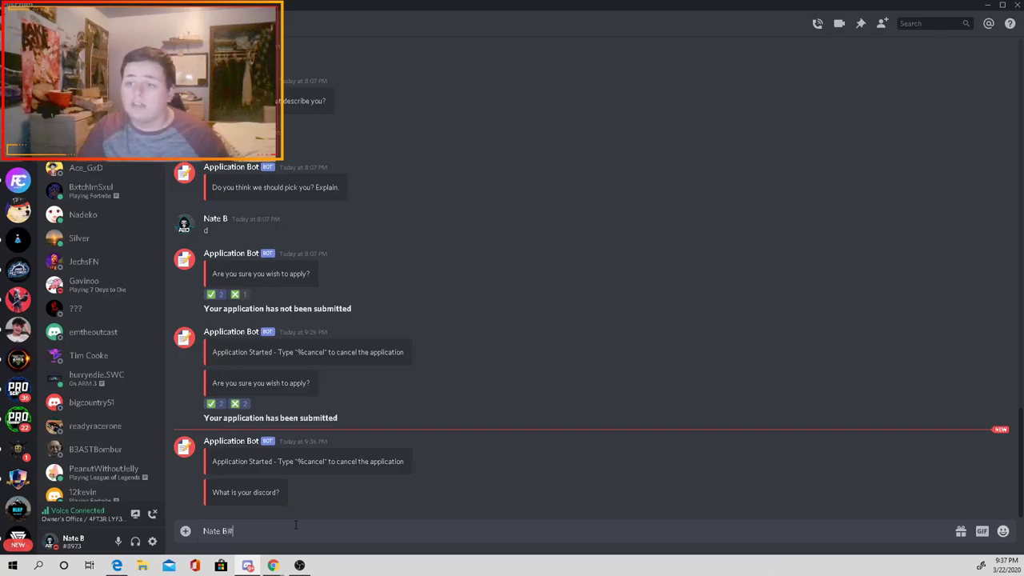
key("Return")
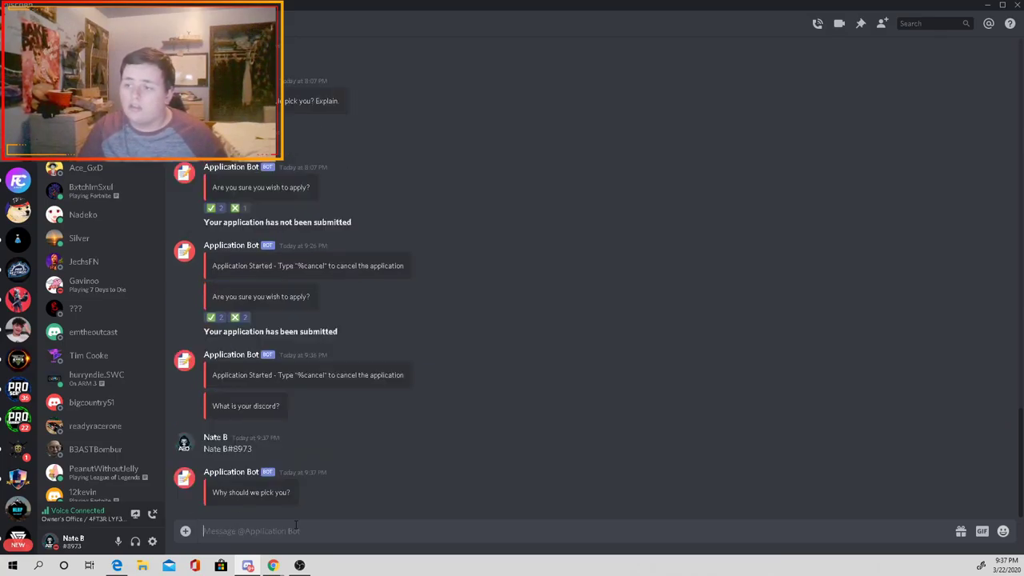
Step: Answer the why-pick-you question citing prior management experience
type("te")
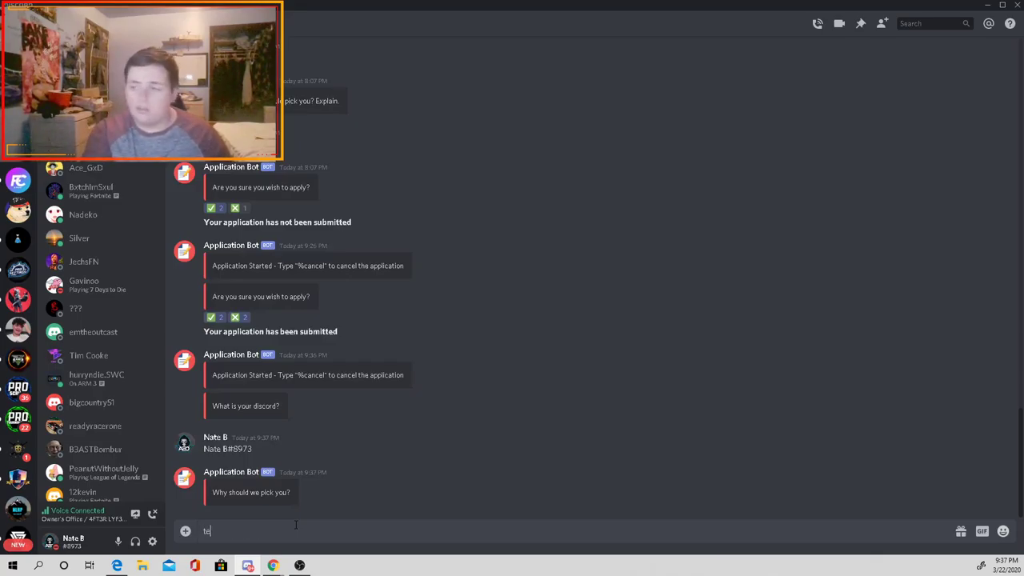
key("BackSpace")
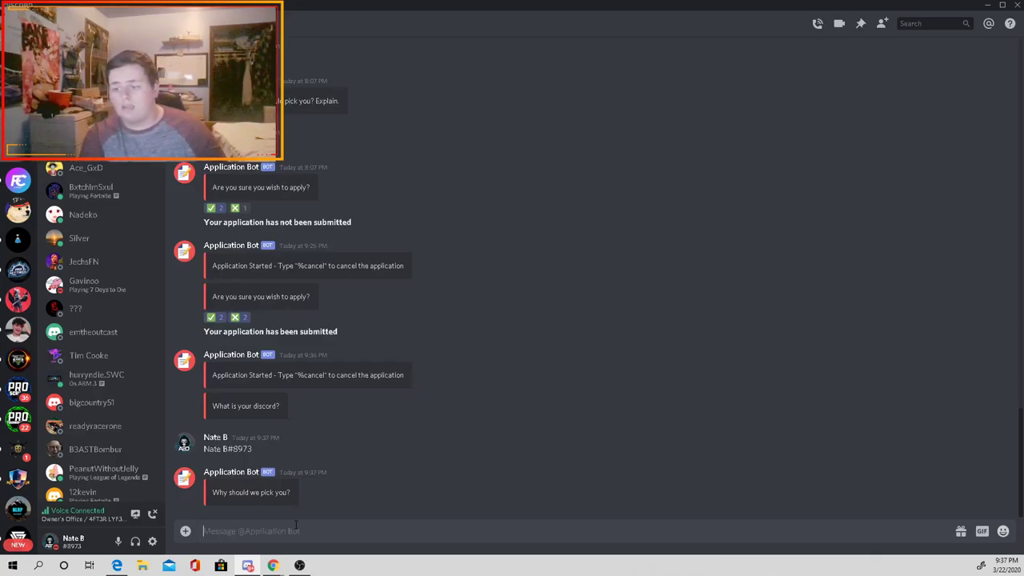
type("I")
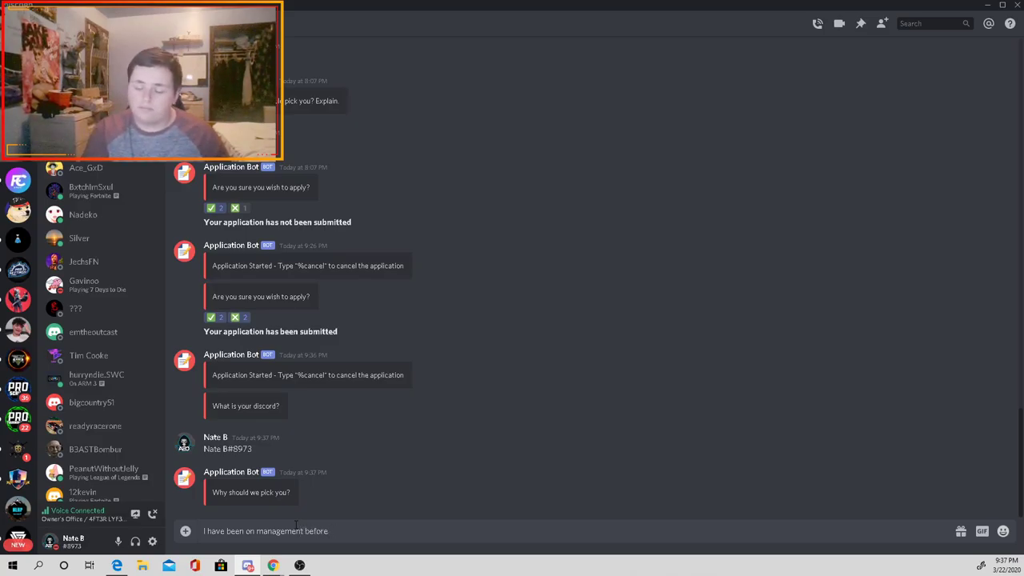
type(".")
key("Return")
Step: Give age 14 and answer 'no' to owning a server
type("1")
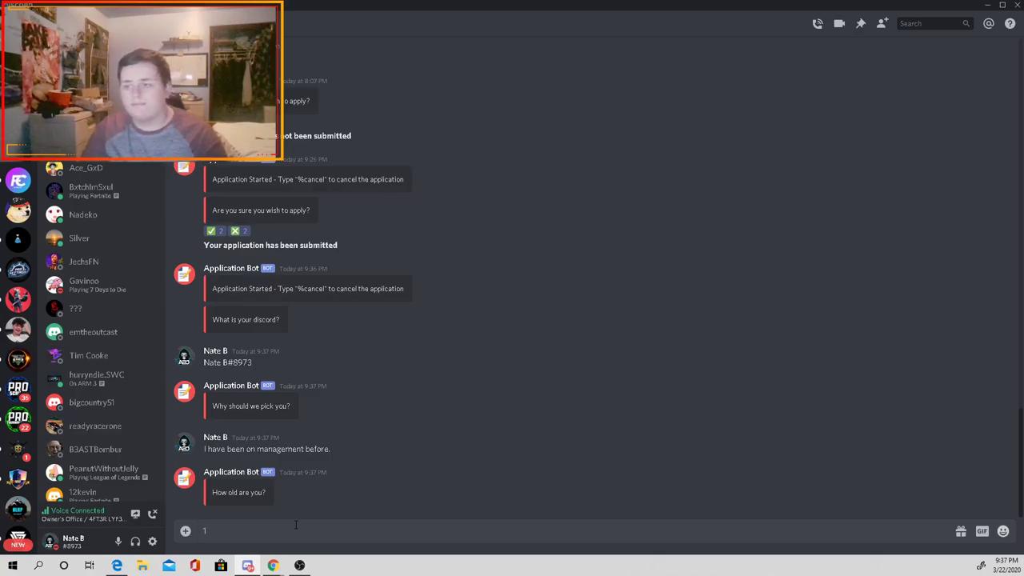
key("BackSpace")
type("14")
key("Return")
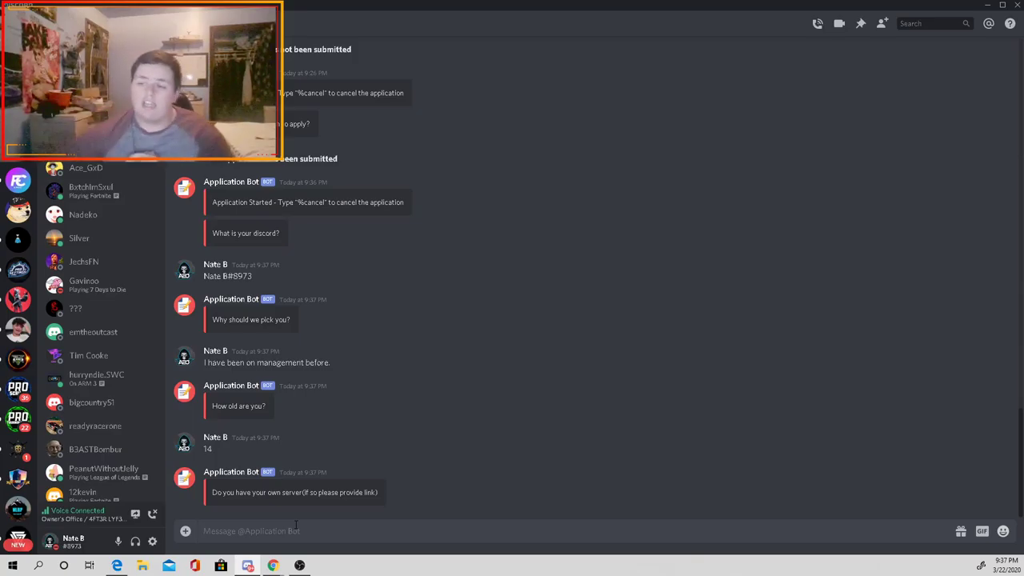
type("yes")
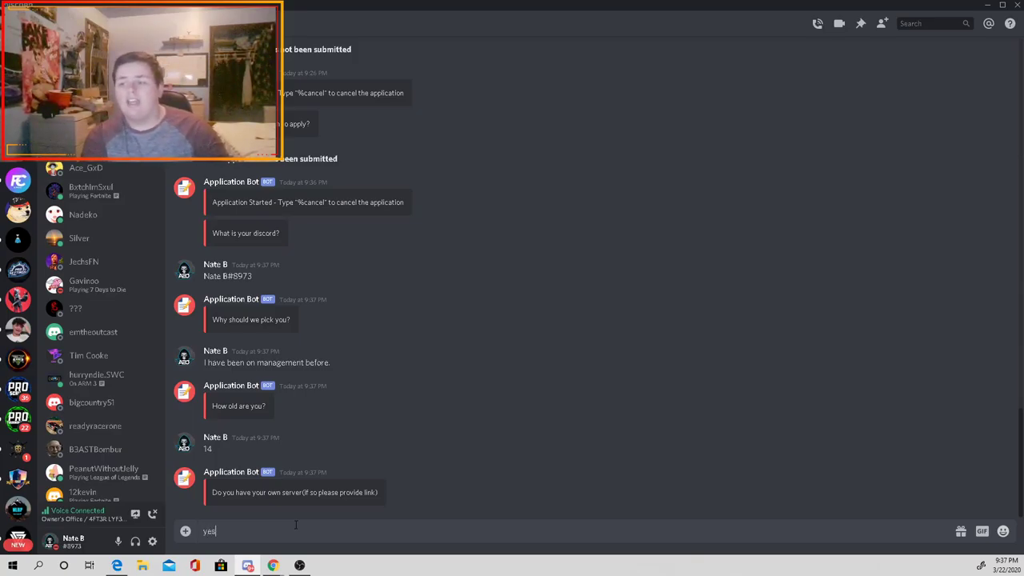
key("BackSpace")
type("no")
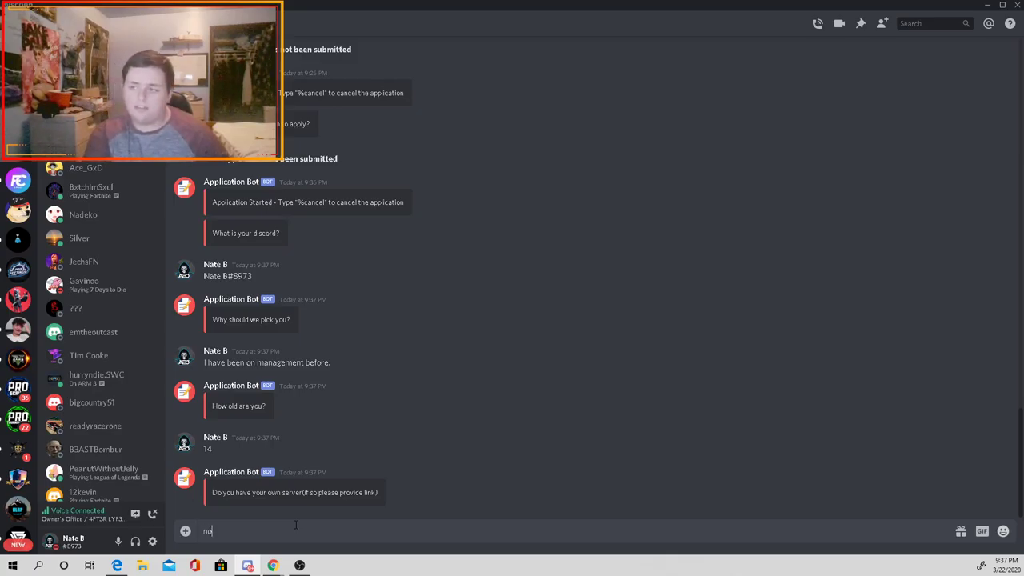
key("Return")
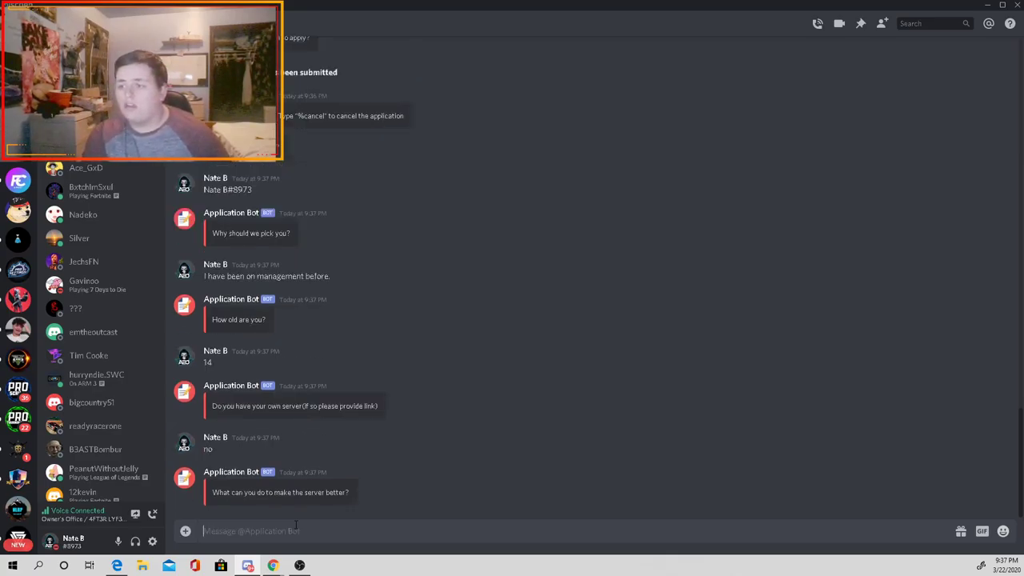
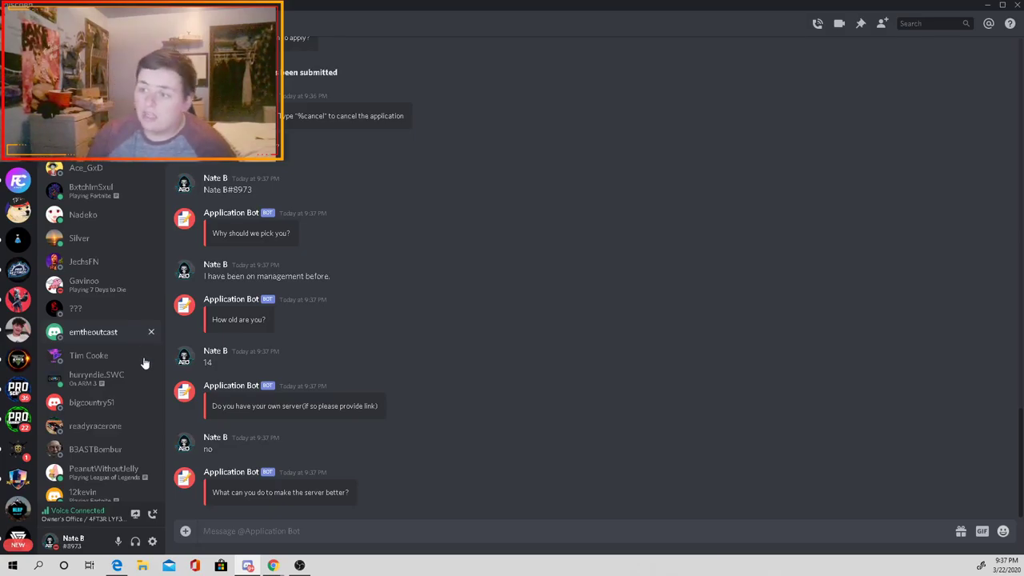
Step: Answer the server question with 'i d make sure the discord looks nice and everyone is getting along', then yes to manager
left_click_drag(346, 491, 213, 492)
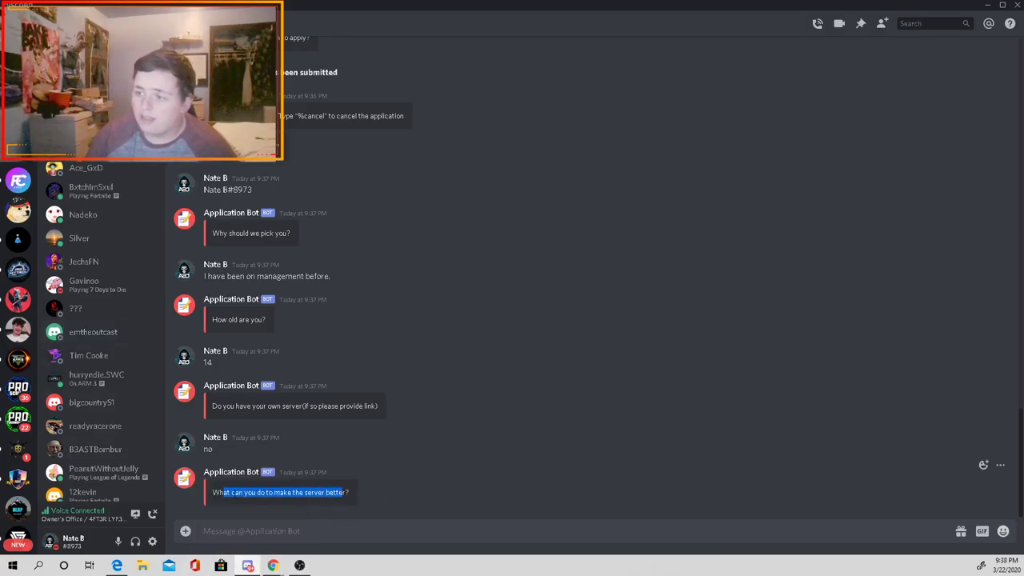
left_click(213, 492)
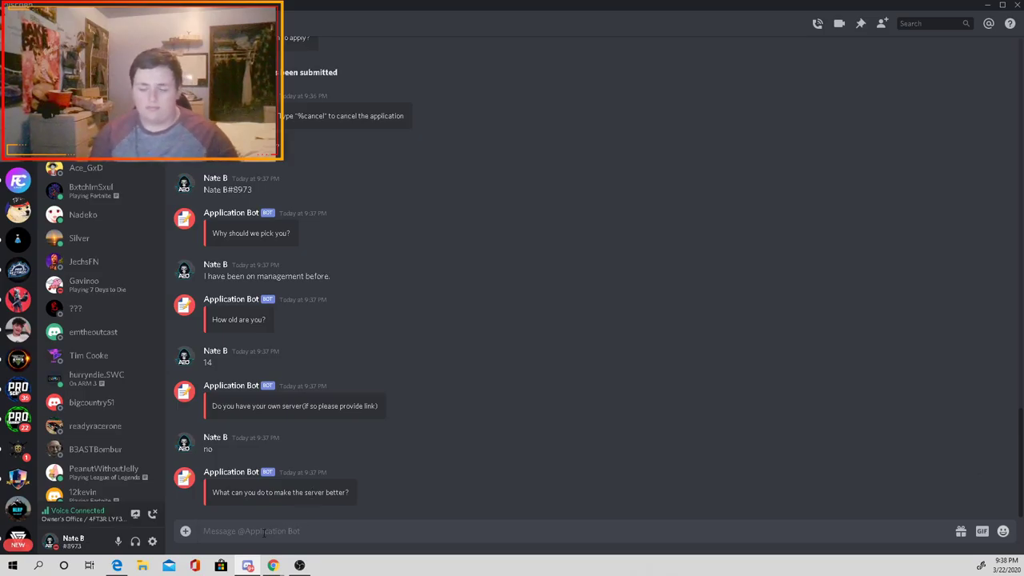
type("i d")
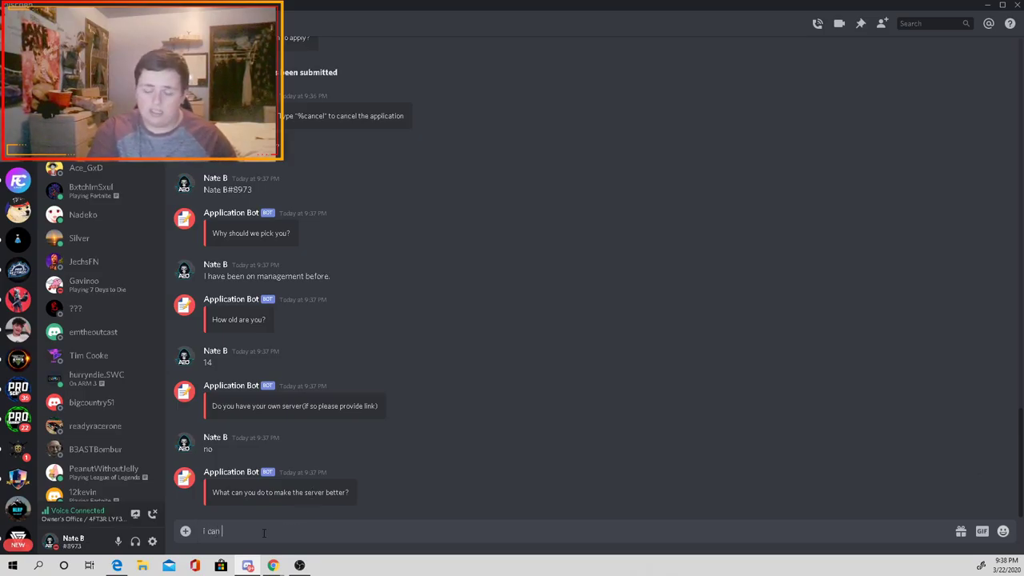
type(" make sure the discord looks nice and everyone i")
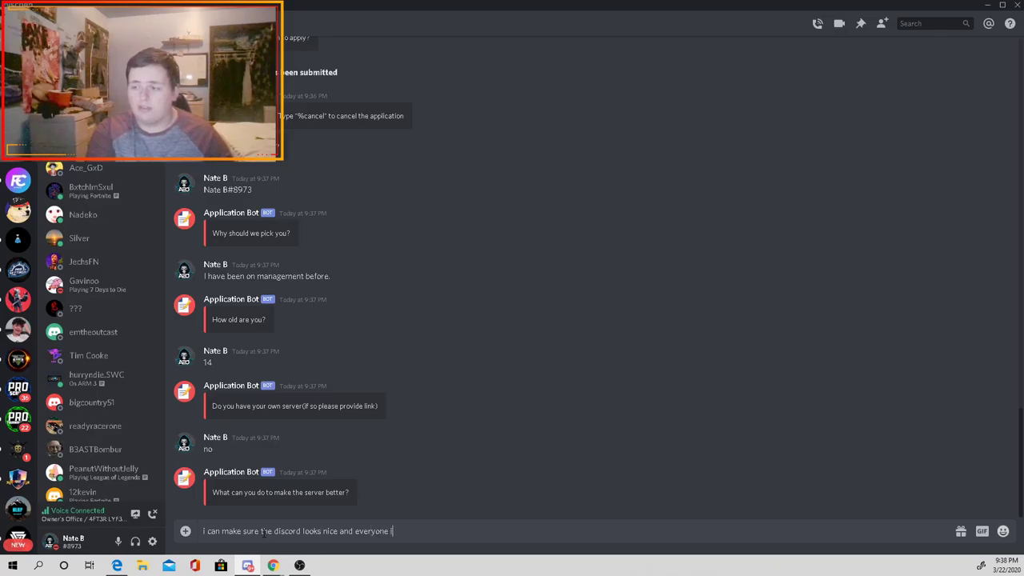
type("s getting al")
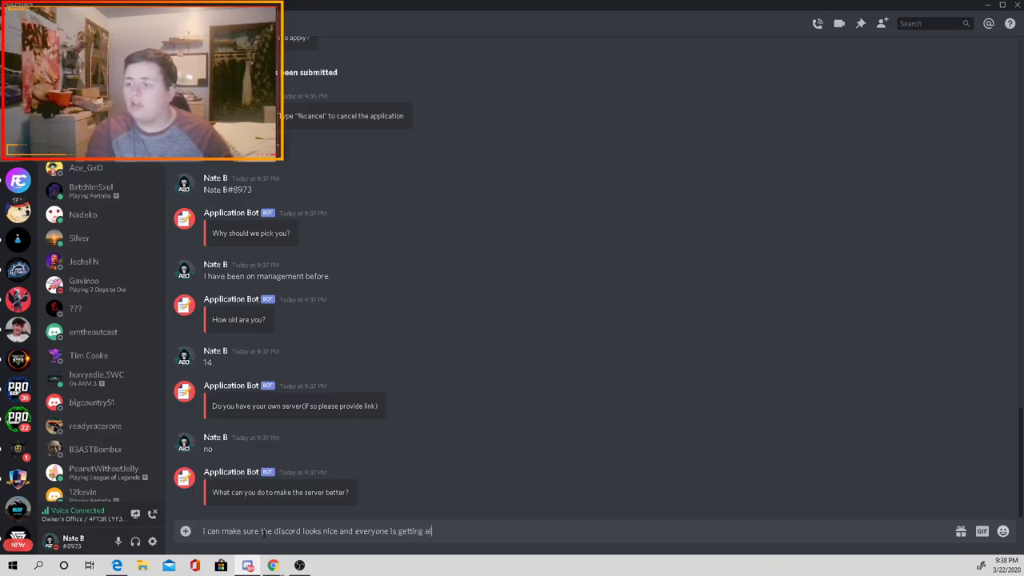
type("ong")
key("Return")
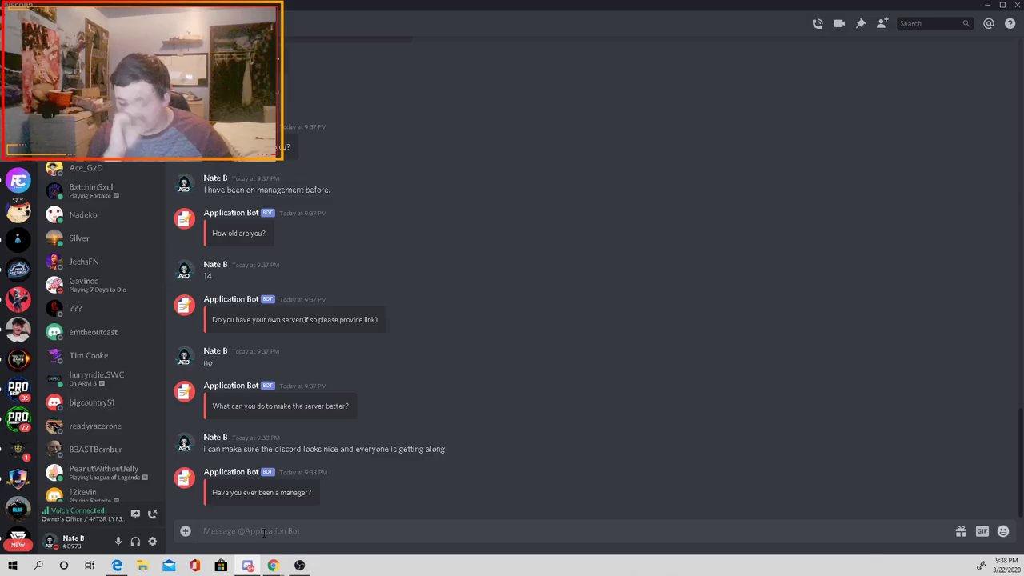
type("yes")
key("Return")
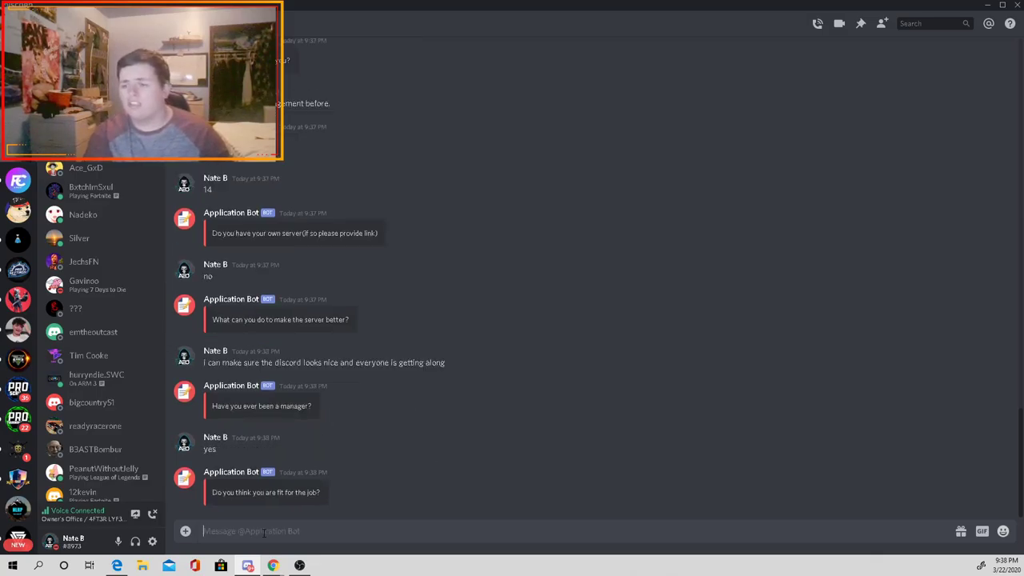
Step: Answer yes to the fit-for-the-job and bot-commands questions, and 'nice' as the self-description
type("yes")
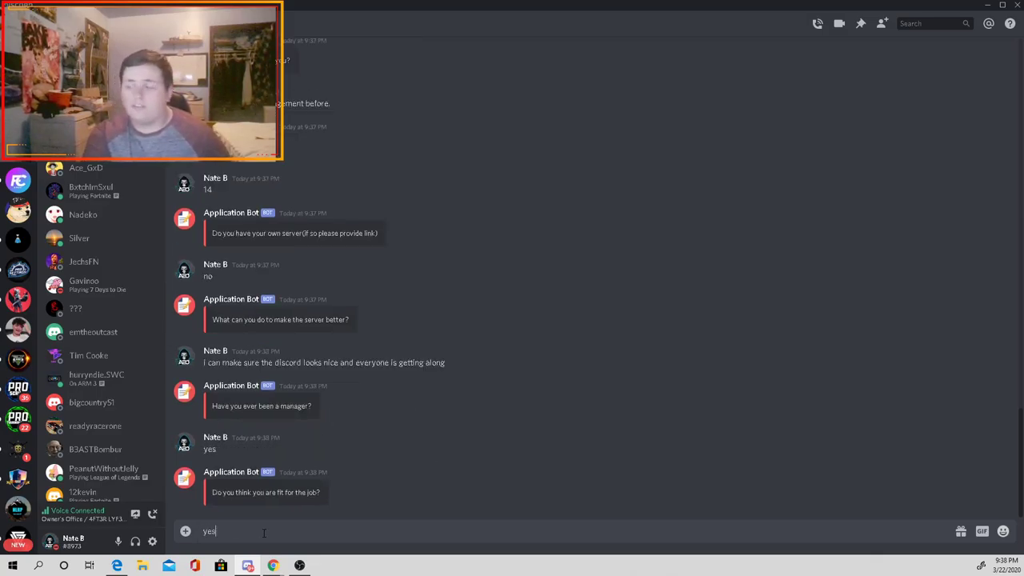
key("Return")
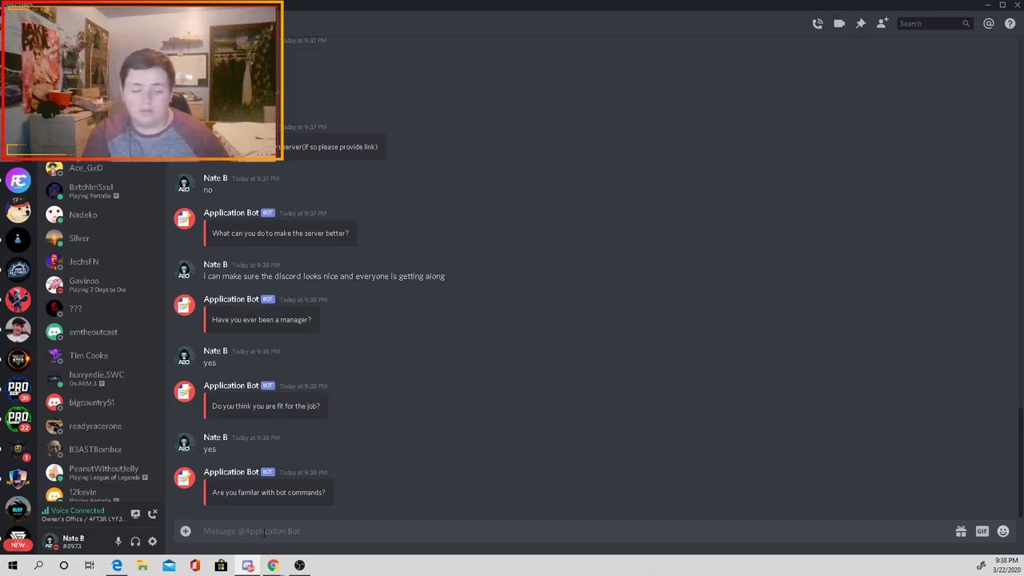
type("yes")
key("Return")
type("m")
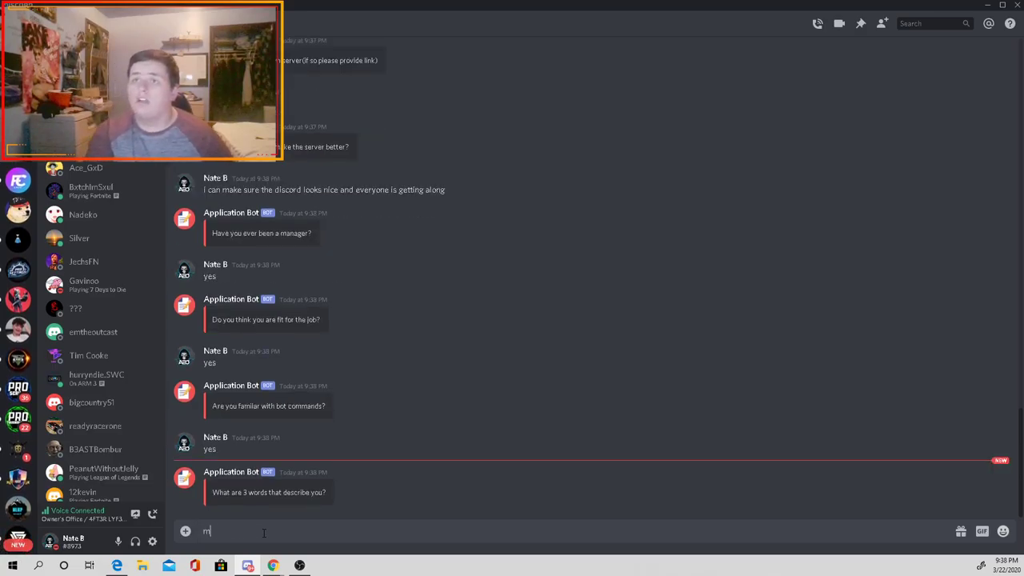
key("BackSpace")
type("nice")
key("Return")
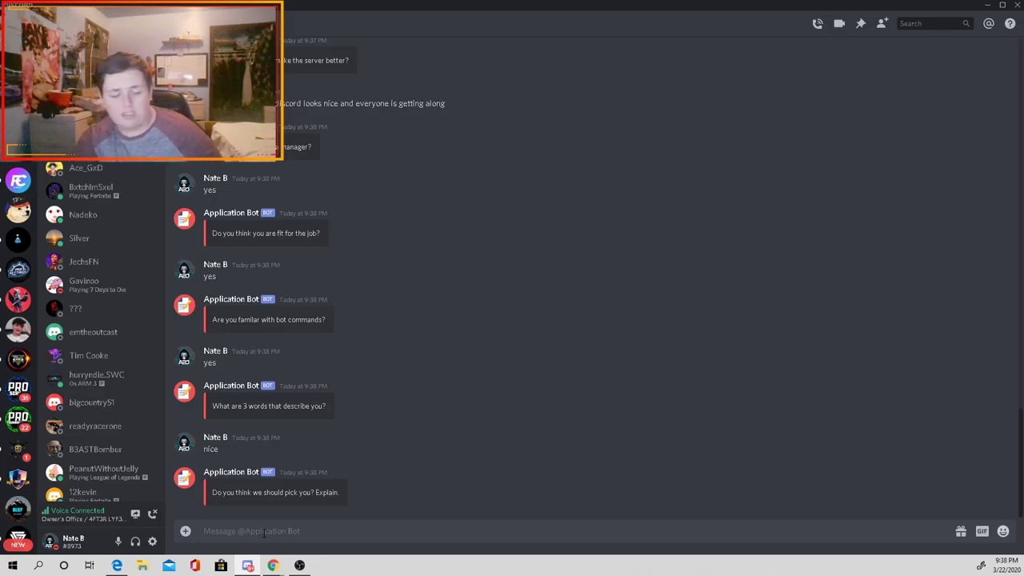
Step: Explain that previous servers shut down or restarted, then confirm submitting the application with ✅
type("yes, be")
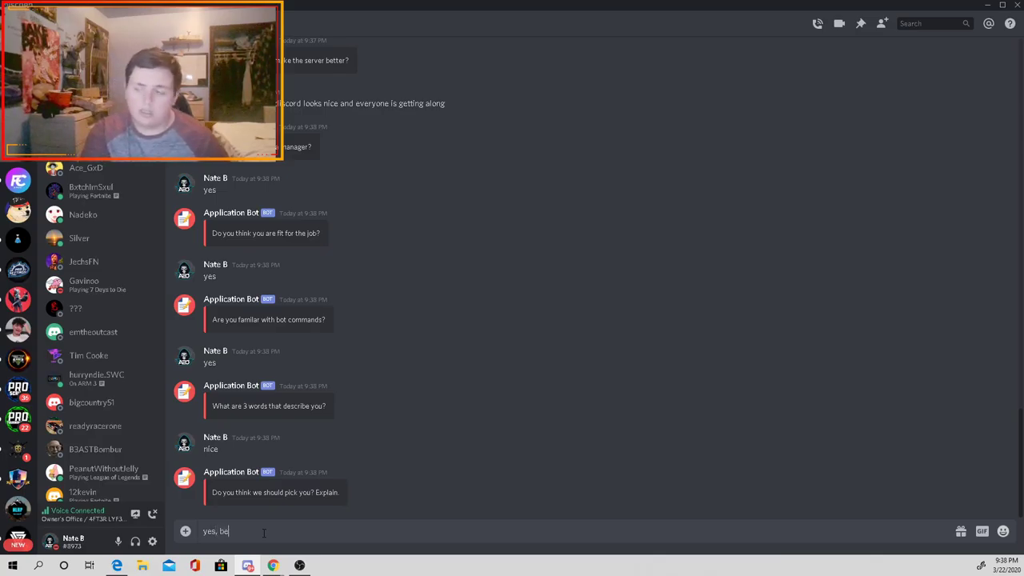
type("cause I have been on s")
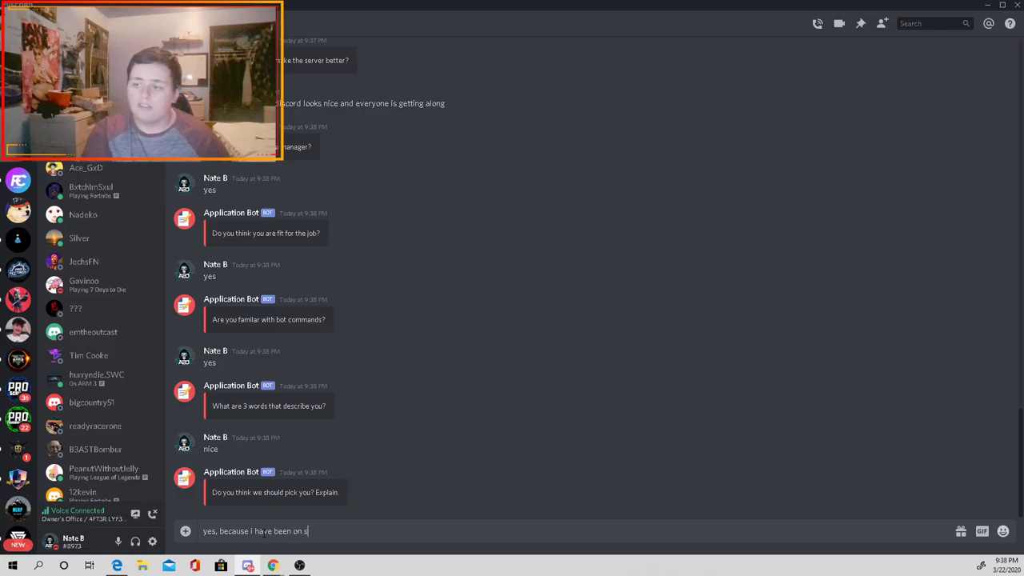
type("everal")
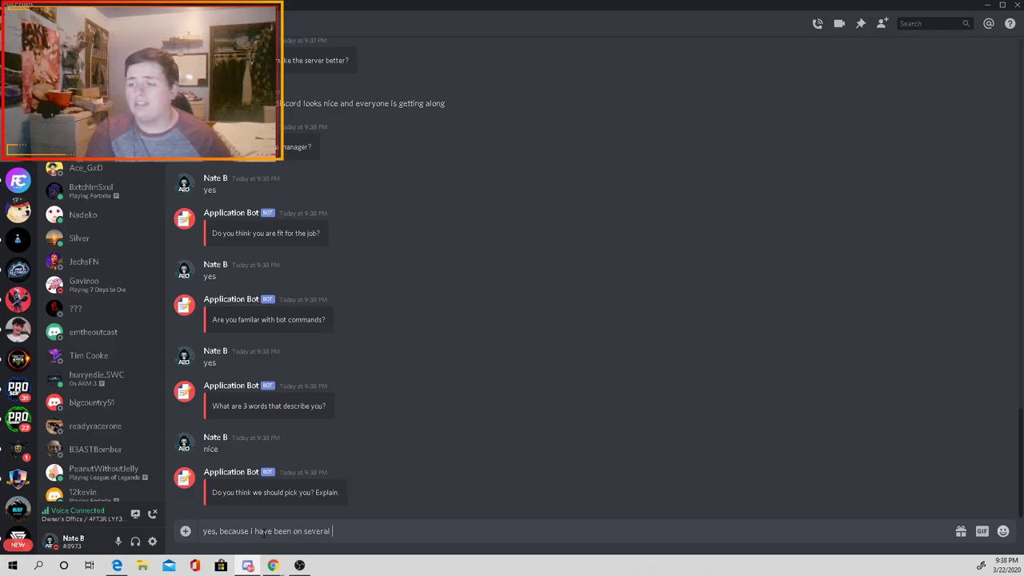
type(" eaand they all pr")
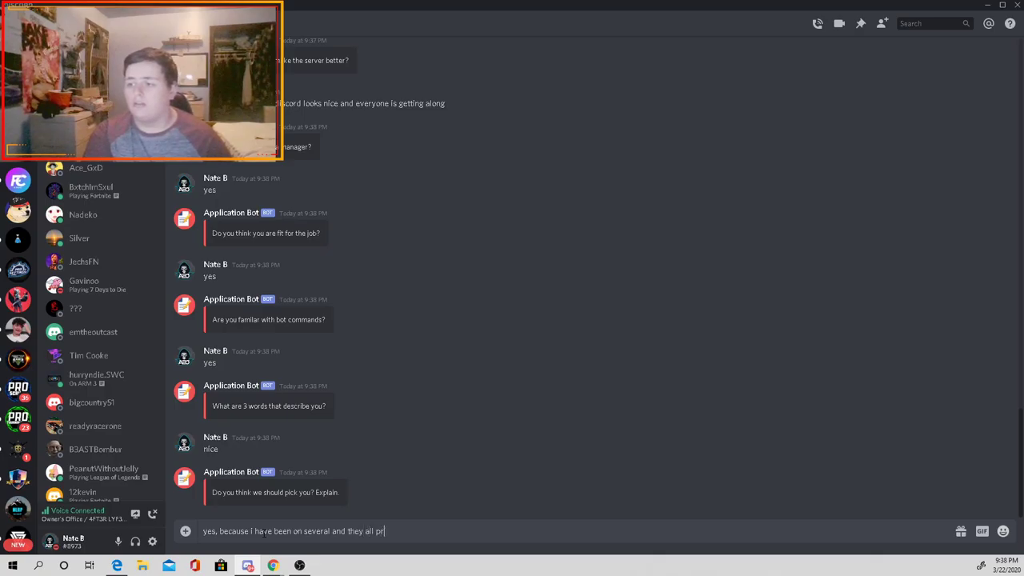
type("etty muy")
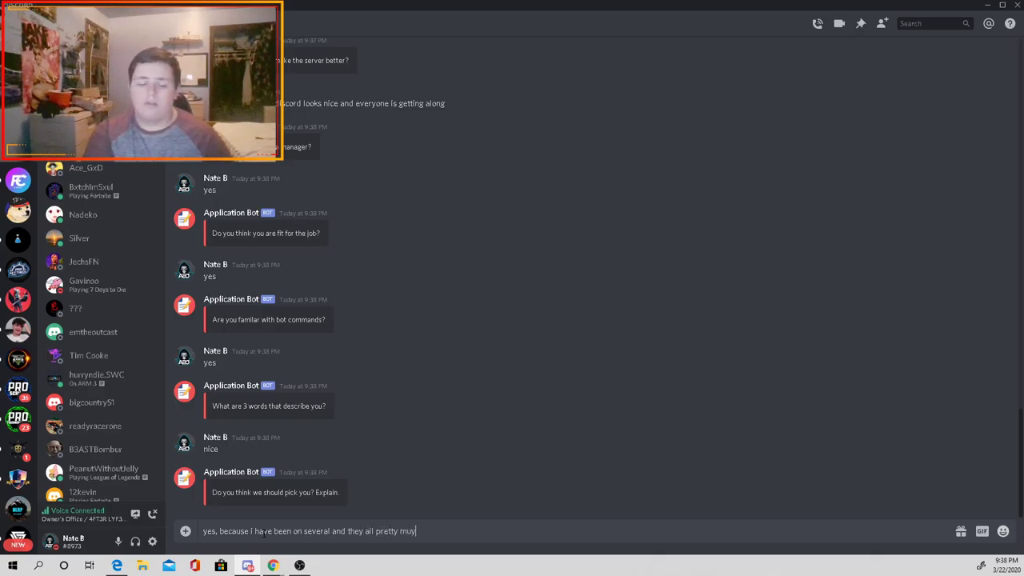
key("BackSpace")
type("ch shut down or restar")
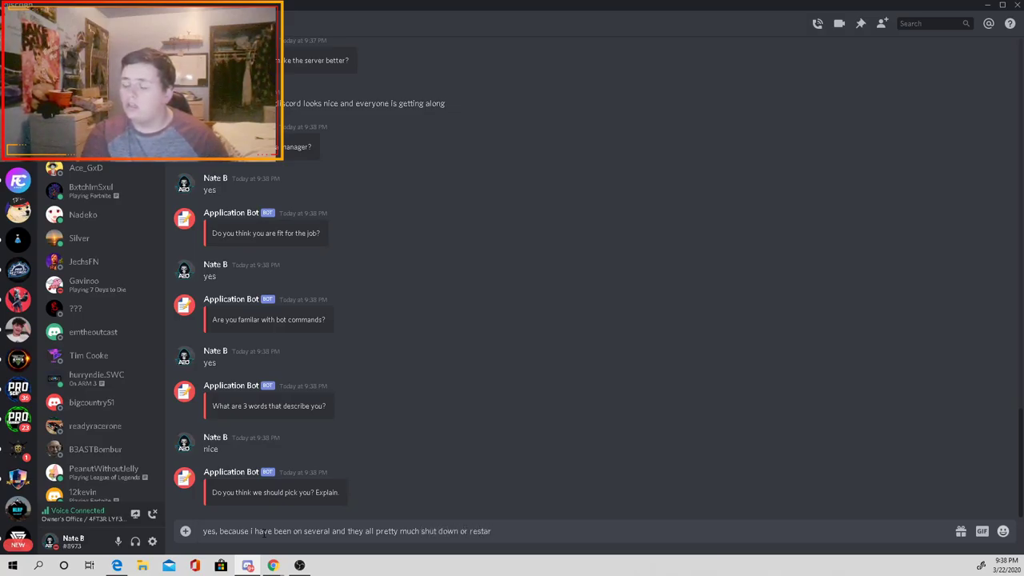
type("ted so i lef")
type("t")
key("Return")
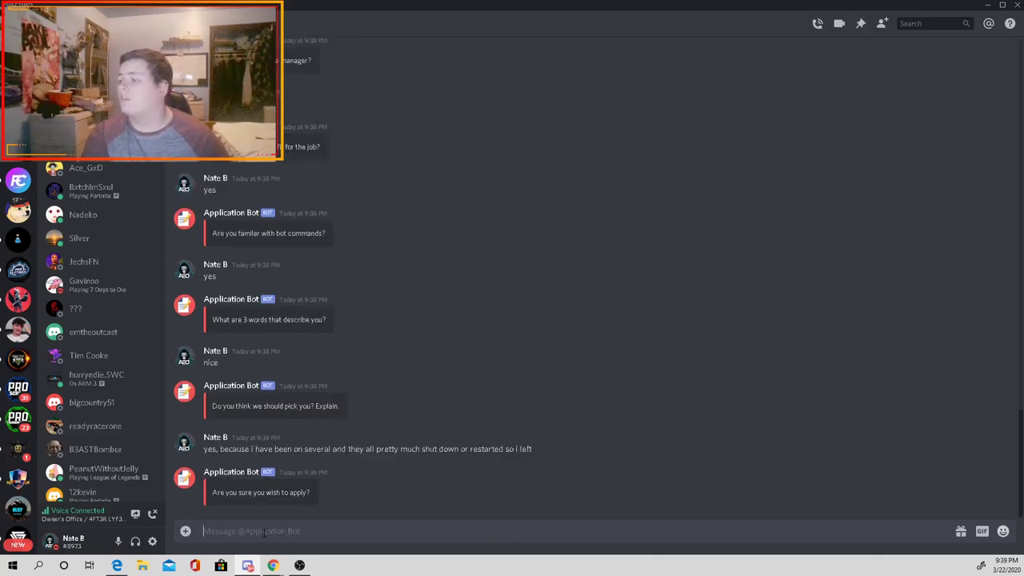
left_click(212, 500)
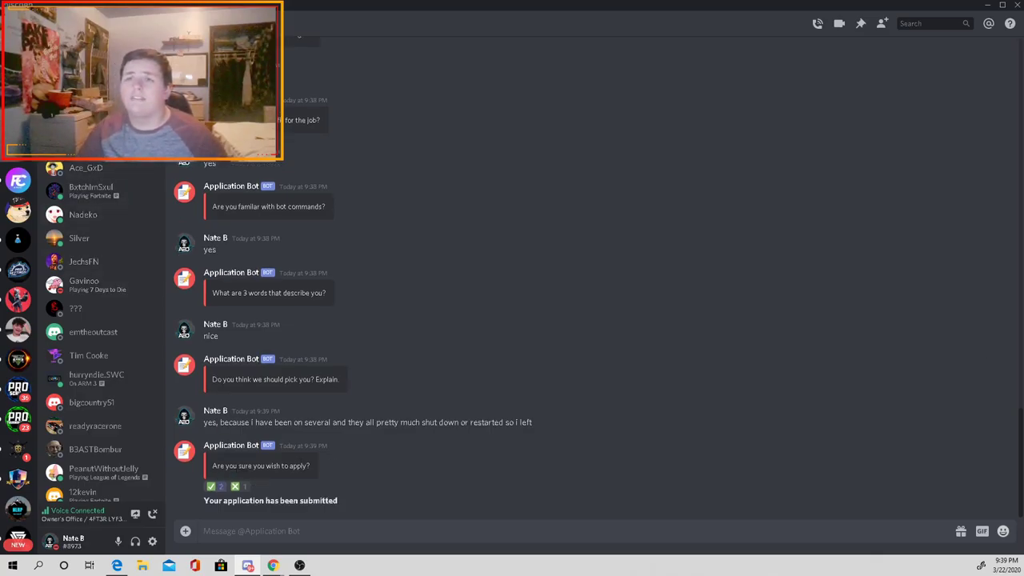
left_click(18, 144)
Step: Check the submitted application's answers in the application-log channel
left_click(136, 159)
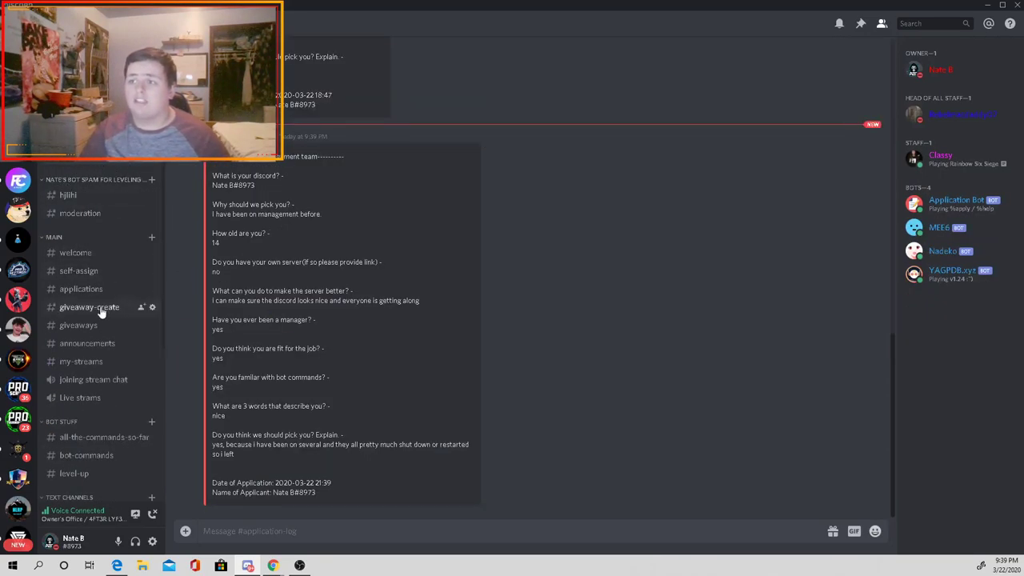
triple_click(274, 196)
triple_click(295, 262)
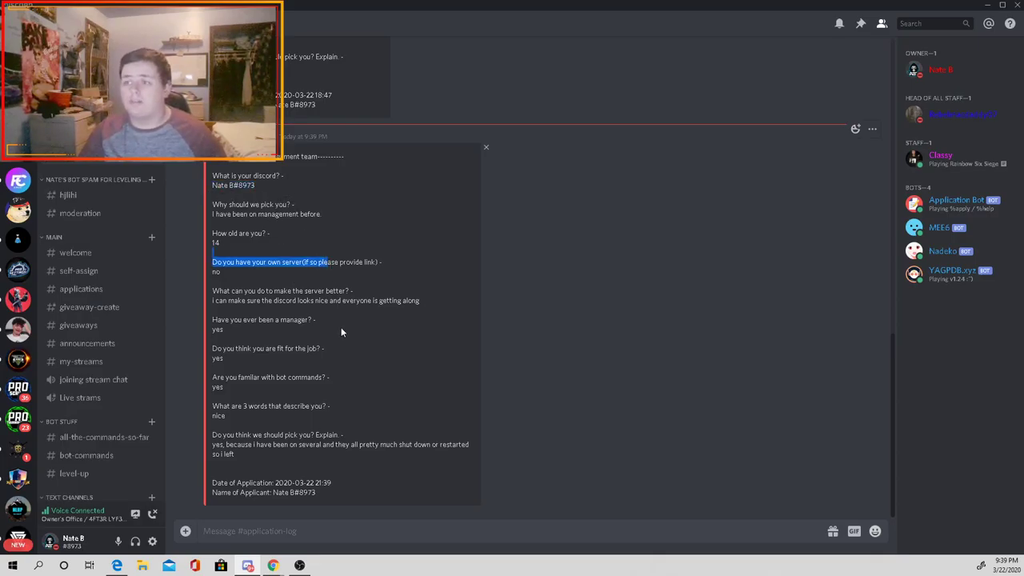
left_click(537, 369)
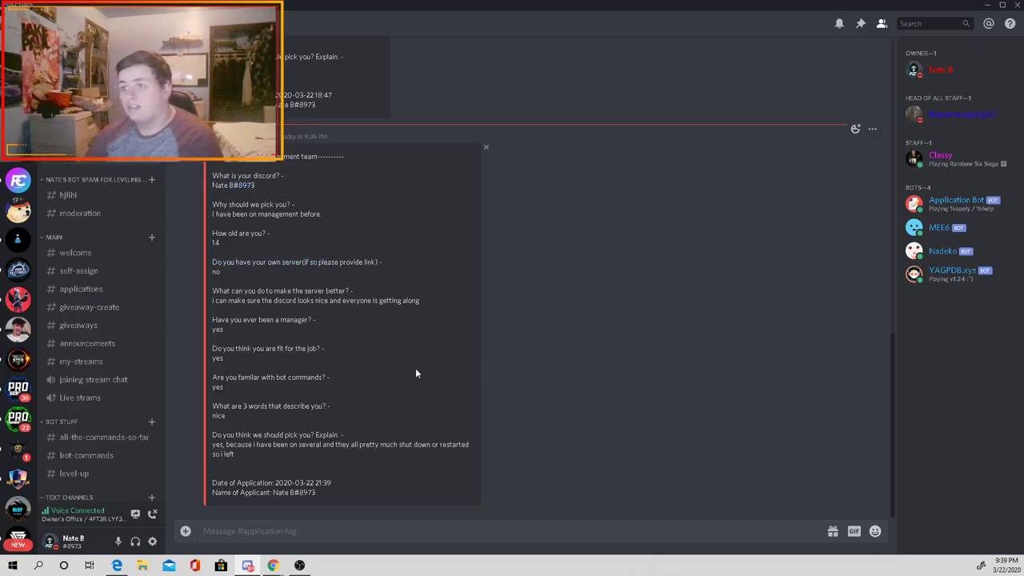
Step: Review several staff members' profiles and roles, including the head of staff
left_click(988, 125)
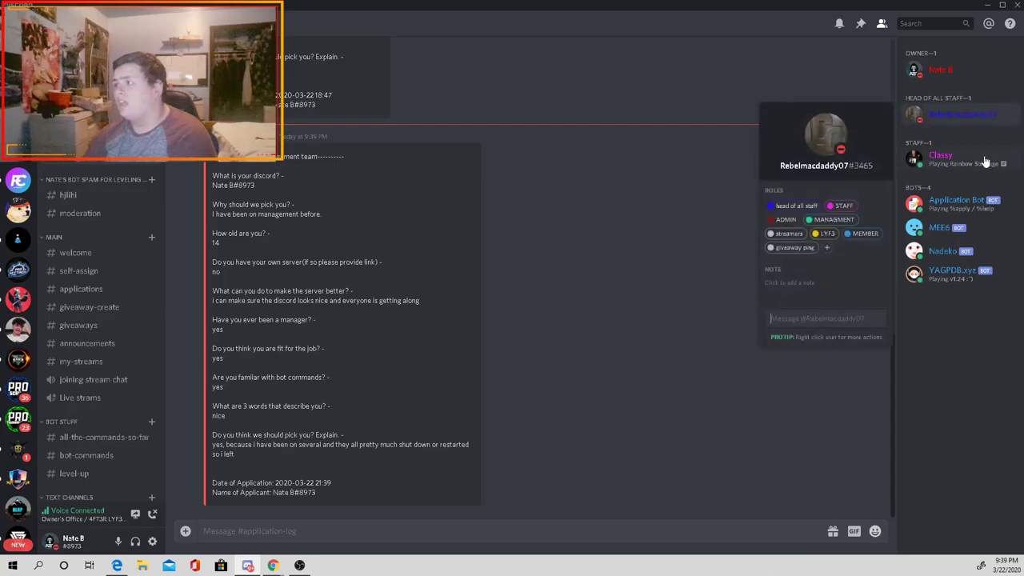
left_click(942, 156)
left_click(959, 116)
left_click(960, 118)
left_click(960, 119)
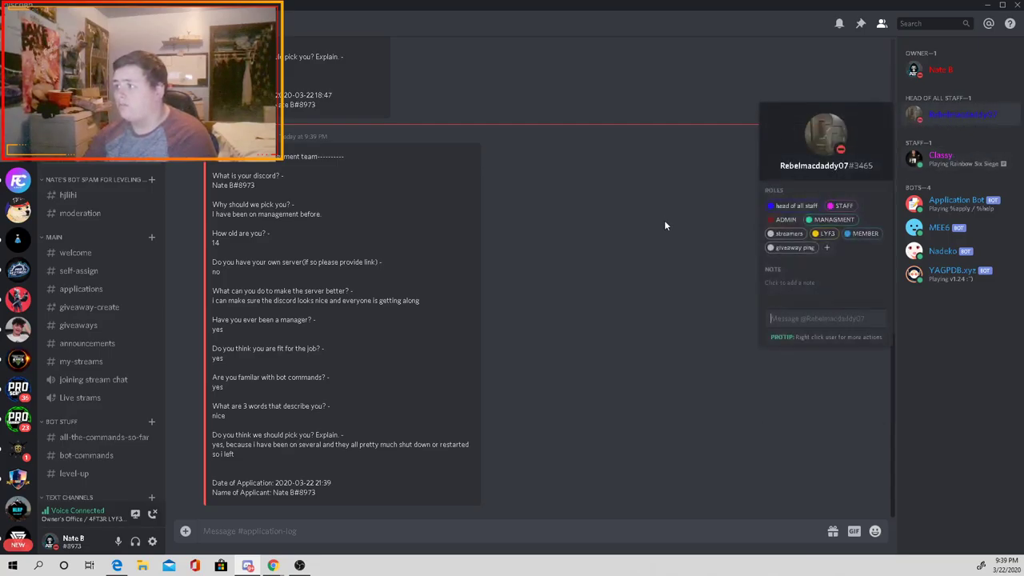
left_click(664, 220)
Step: Browse the hjlihi and application-log channels, then go to #self-assign
left_click(85, 196)
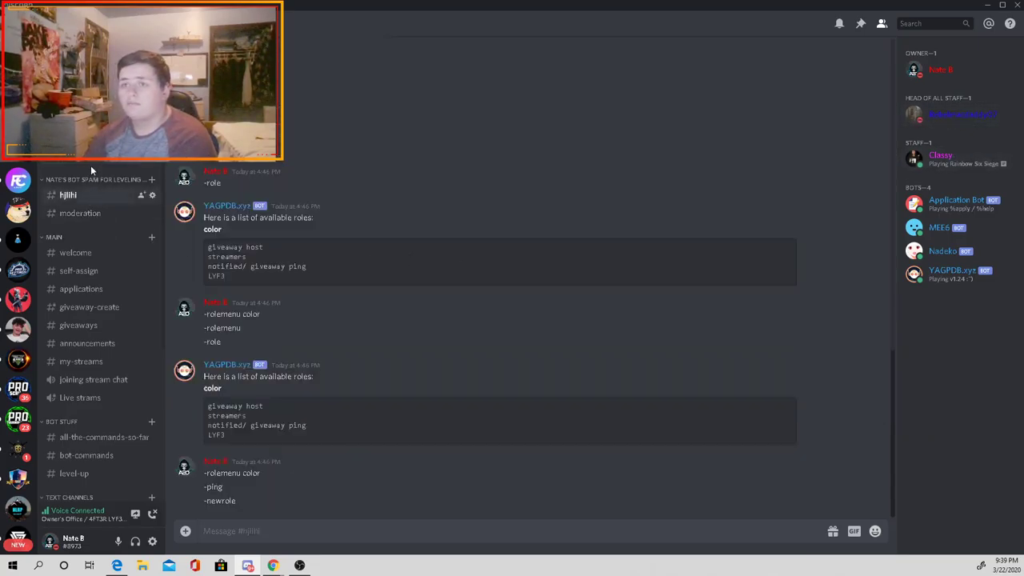
left_click(91, 165)
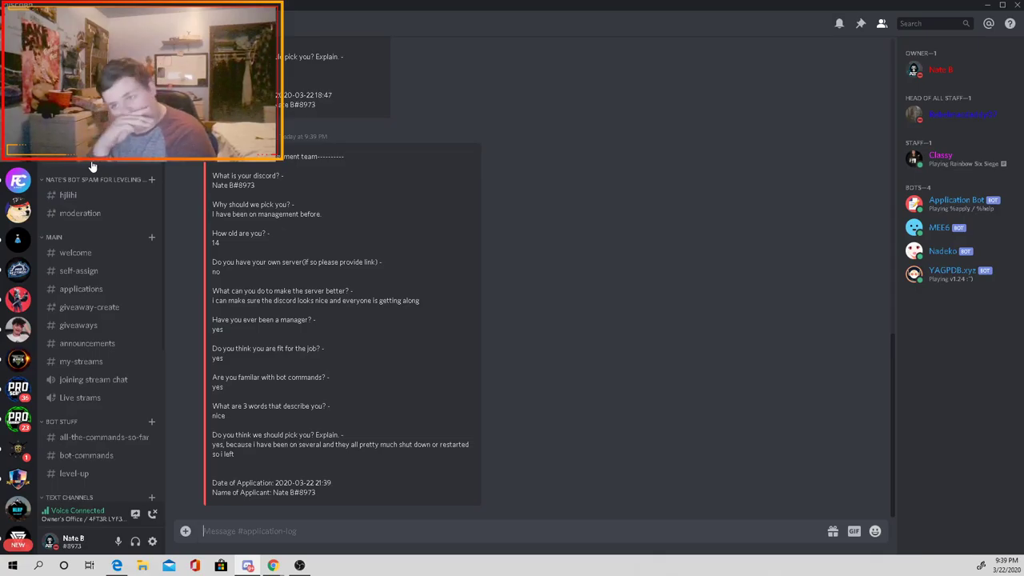
left_click(79, 271)
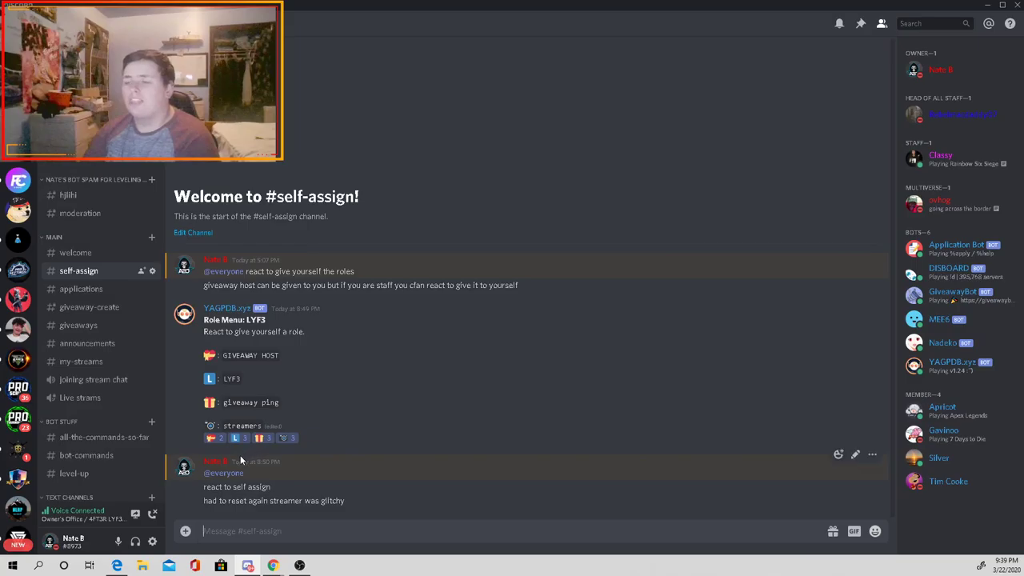
Step: In the YAGPDB panel, switch to the 4FT3R LYF3 GAMING server's Role Commands page
mouse_move(272, 564)
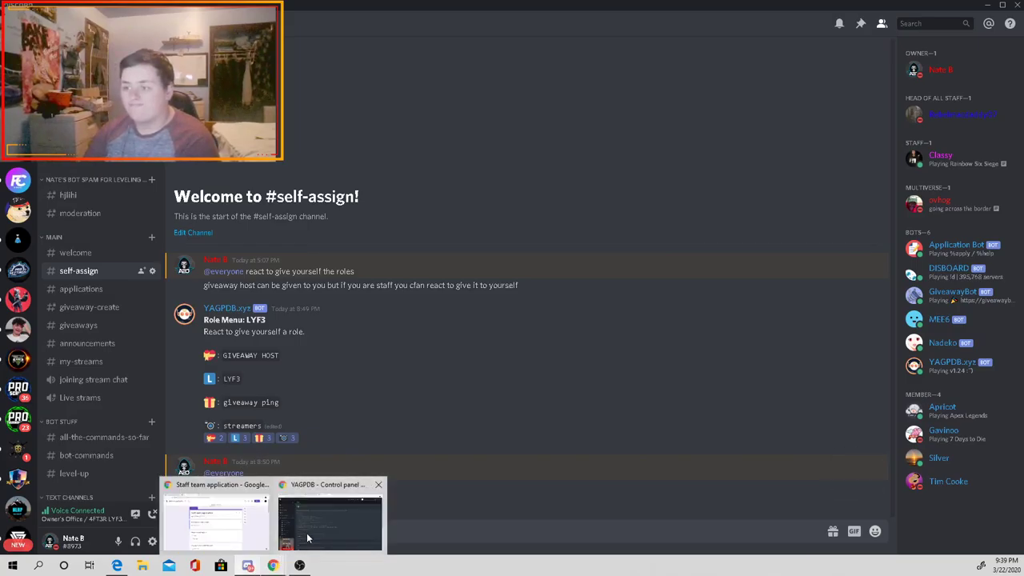
left_click(329, 524)
left_click(896, 54)
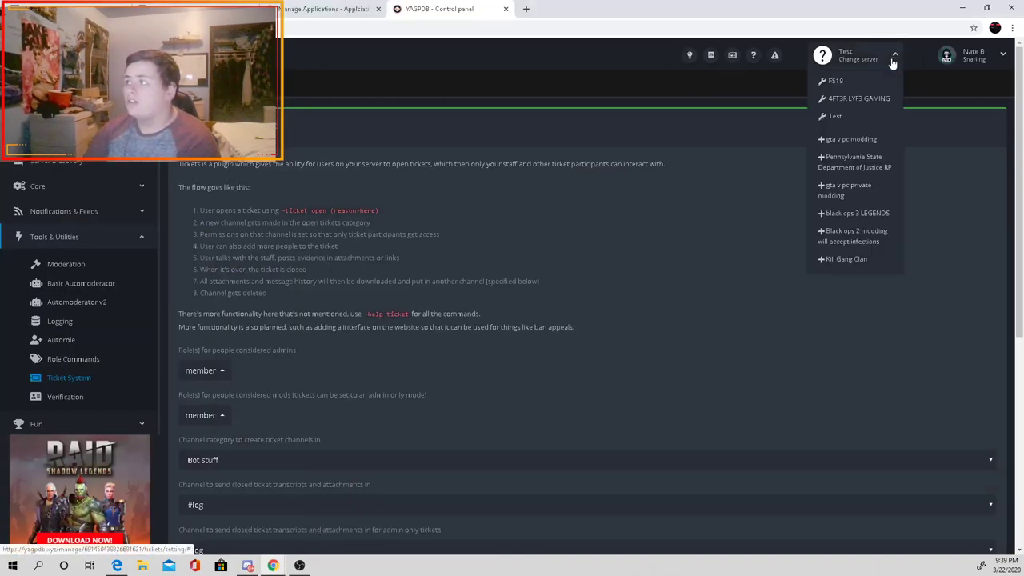
left_click(858, 99)
left_click(56, 235)
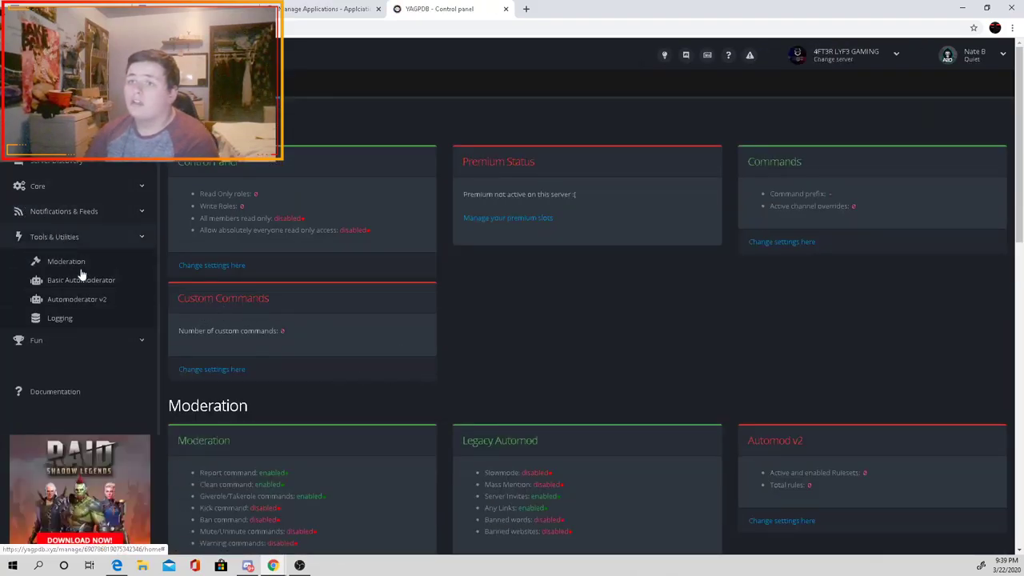
left_click(73, 358)
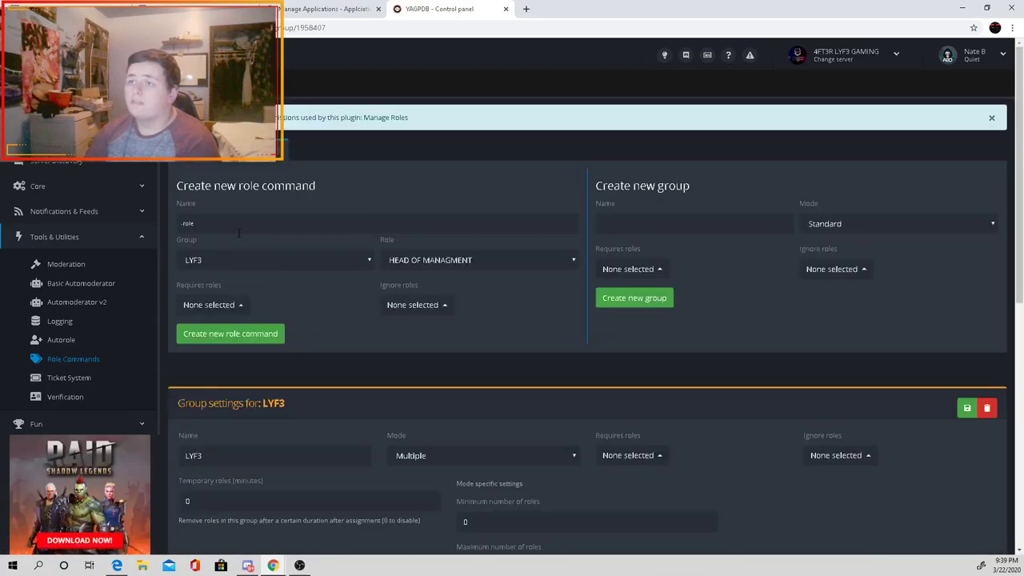
Step: Create a new role command named 'notified'
left_click(227, 223)
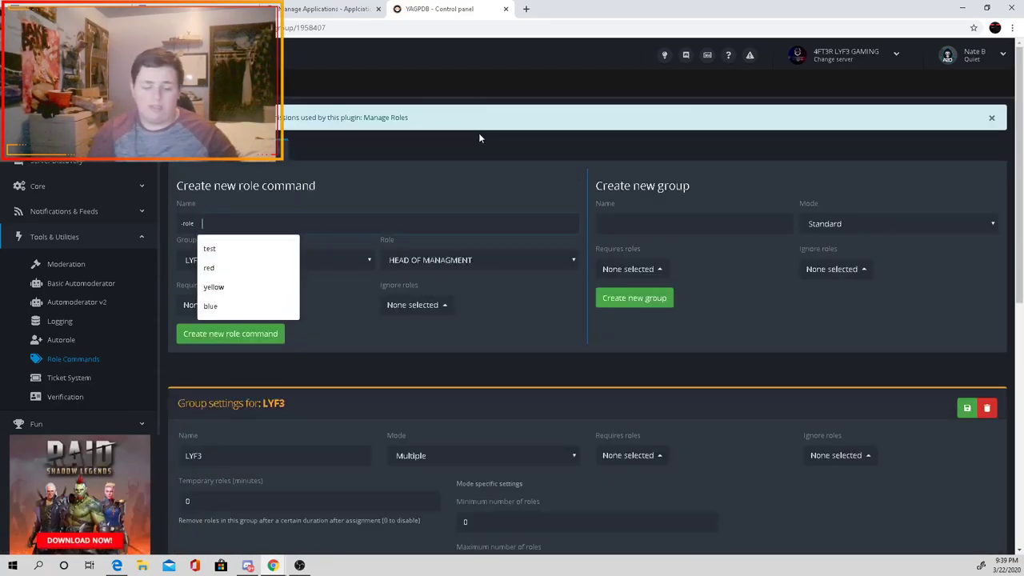
type("notified")
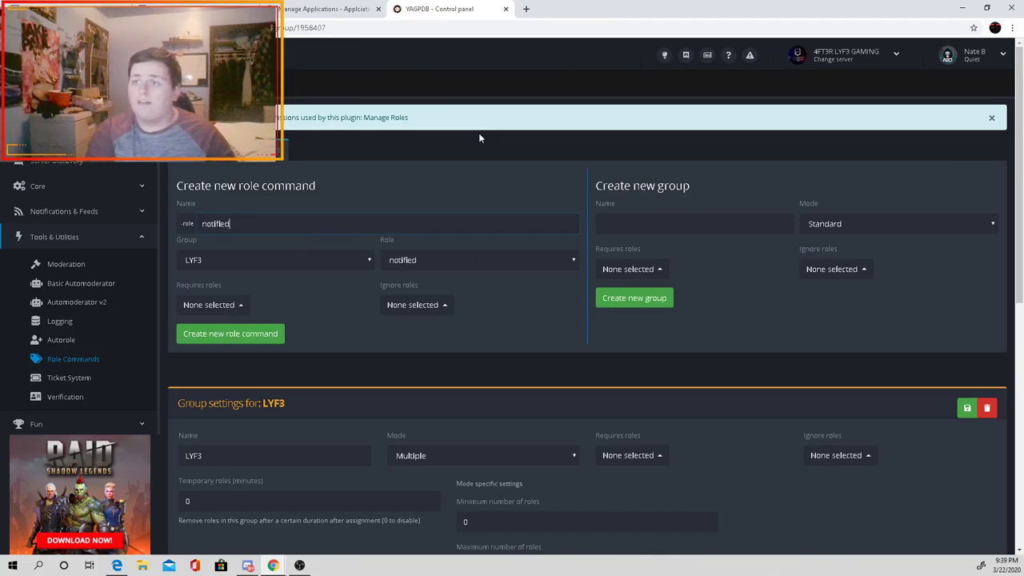
left_click(254, 340)
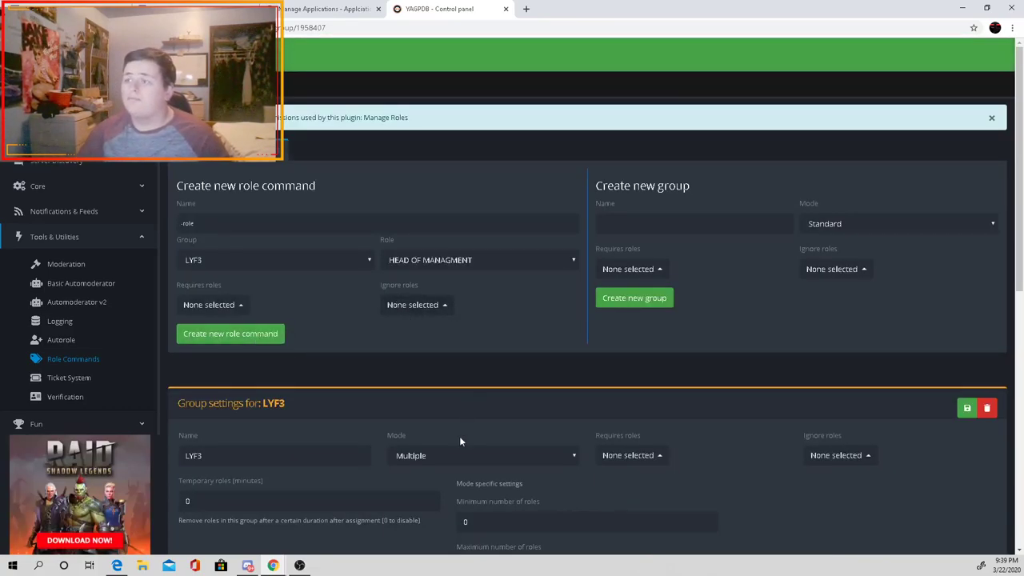
mouse_move(241, 566)
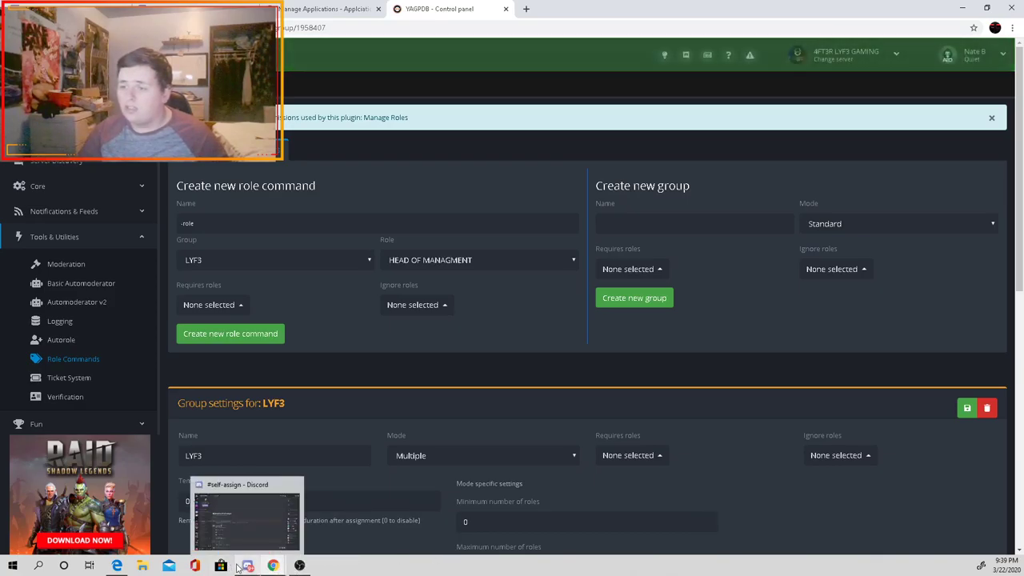
left_click(246, 520)
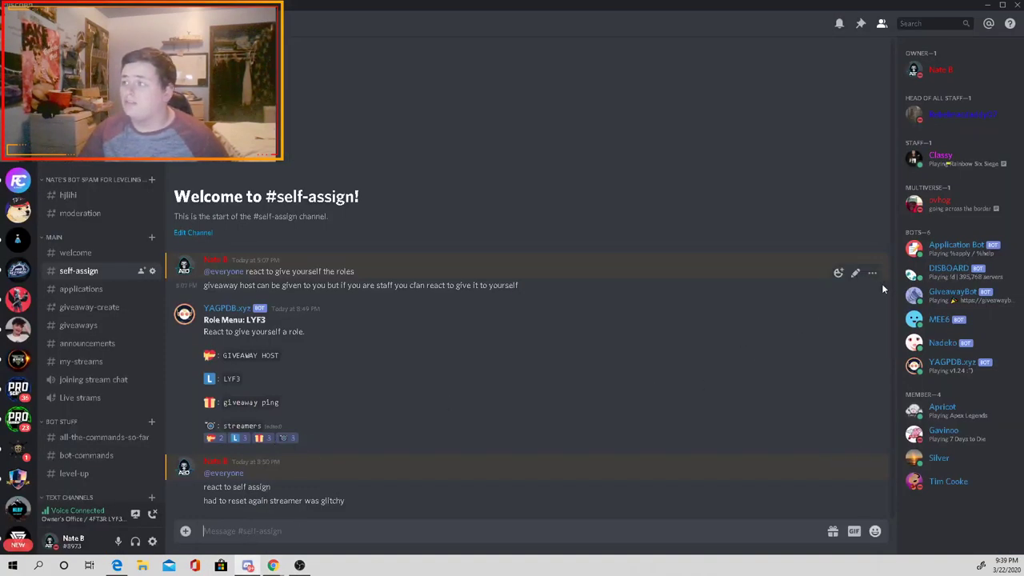
Step: Wipe #self-assign with -clear 100 and begin the -rolemenu create LYF3 command
type("!")
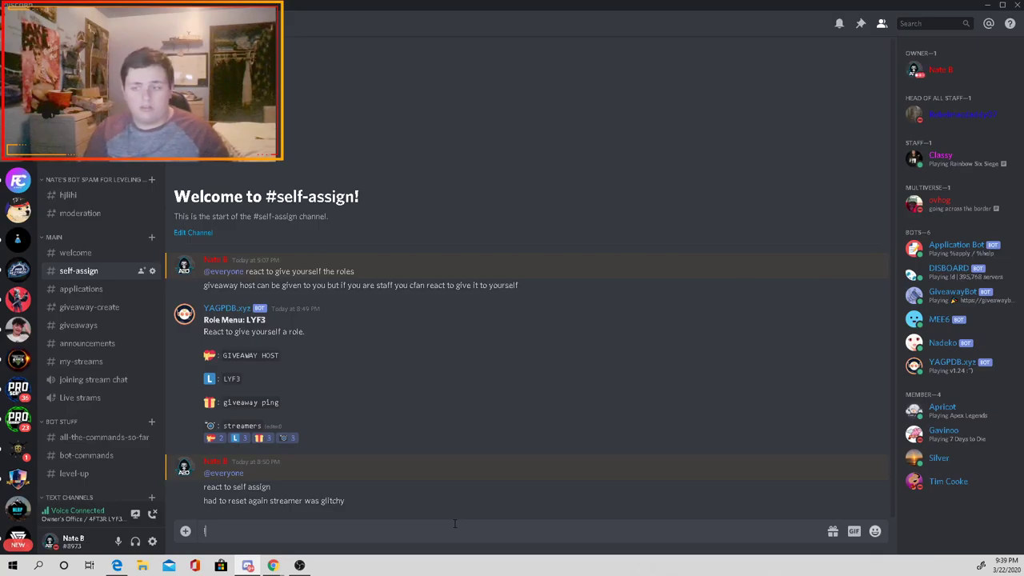
key("BackSpace")
type("-")
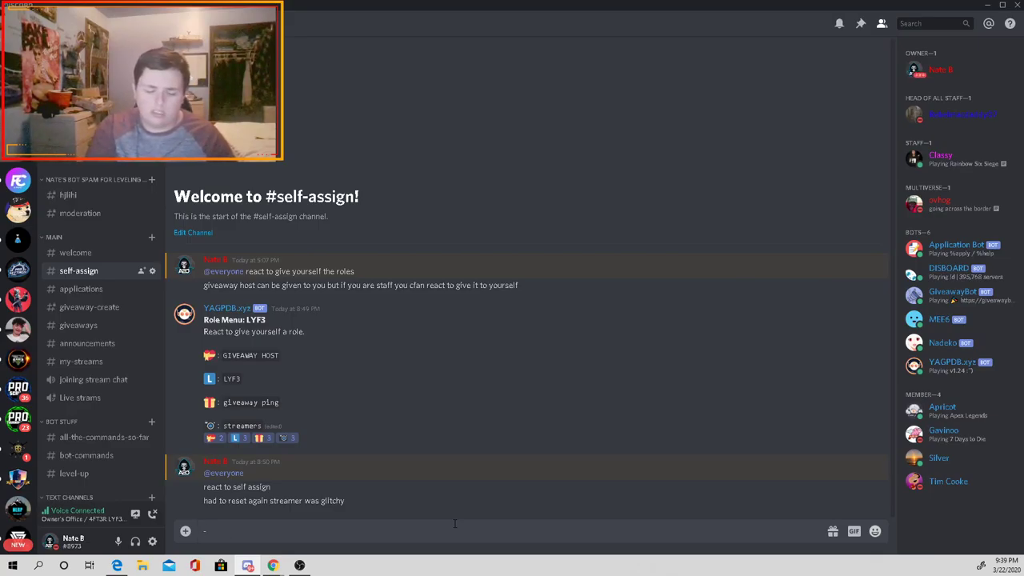
type("deear 100")
key("Return")
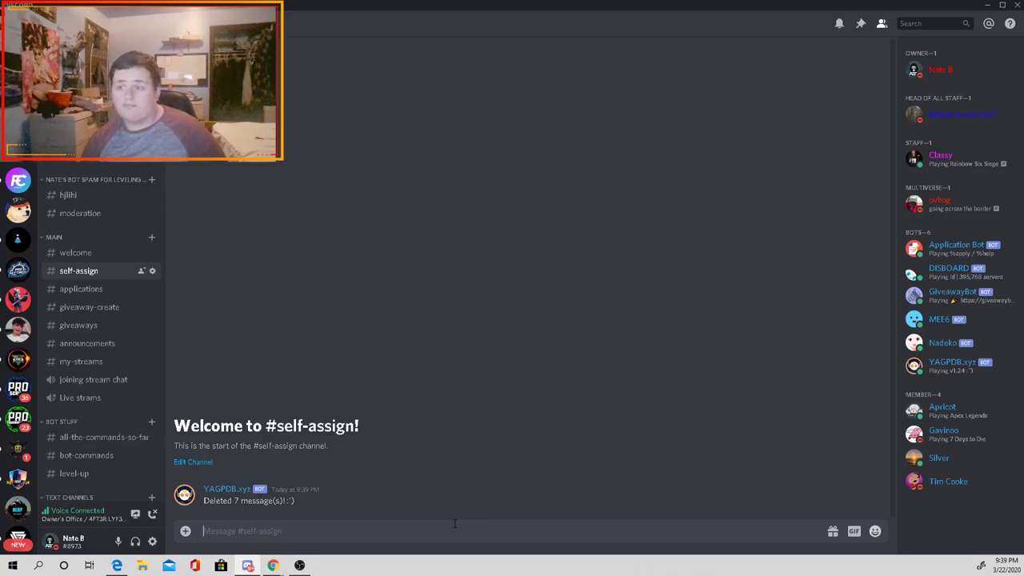
type("-cle")
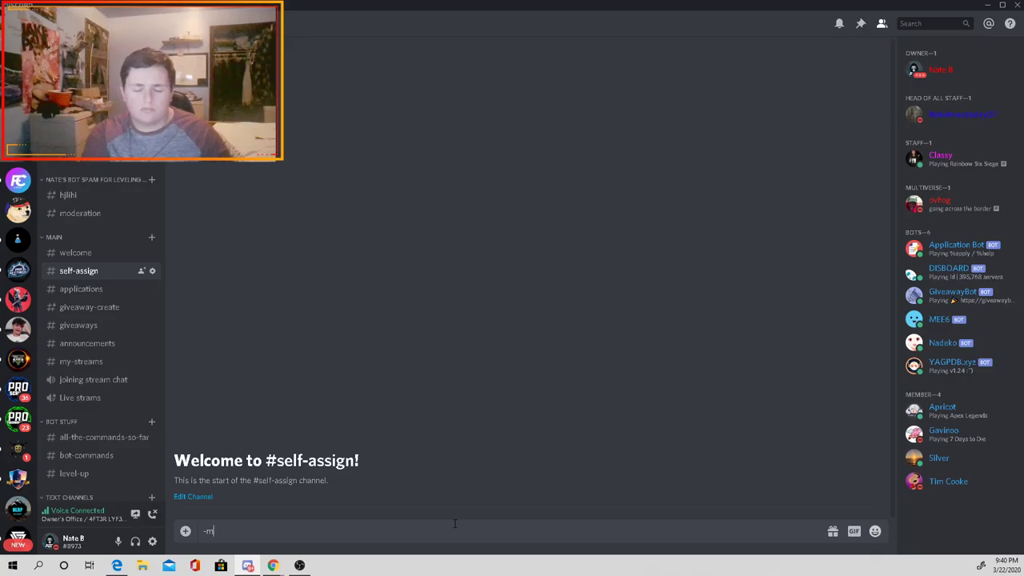
type("emenu")
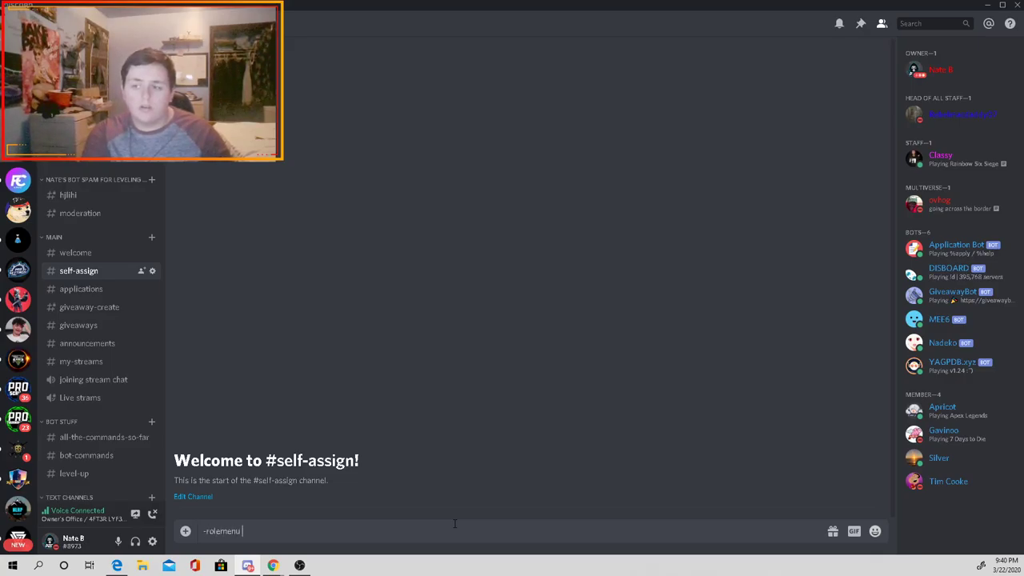
type(" create")
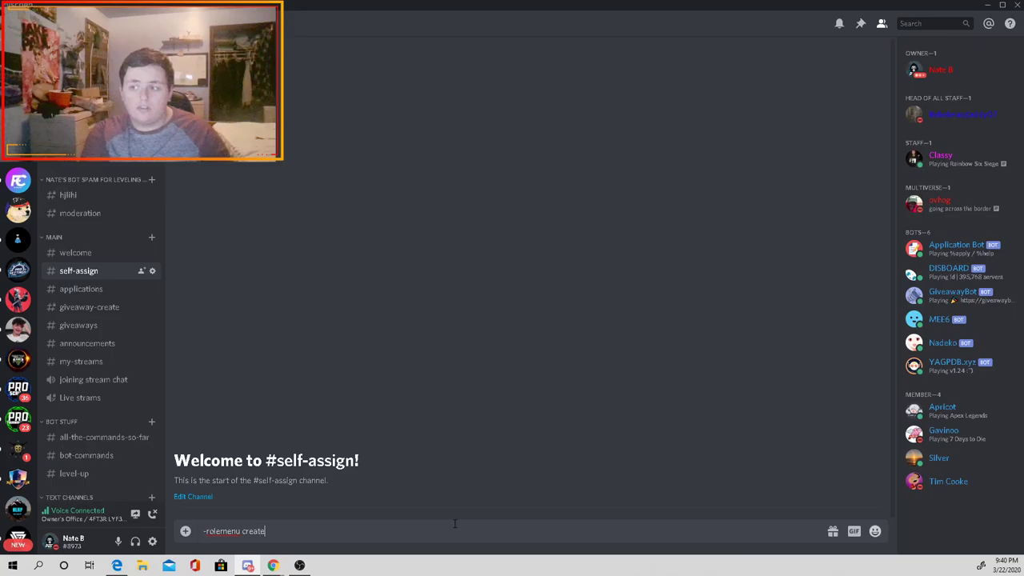
type(" LYF3")
Step: Send -rolemenu create LYF3 and react with the N emoji for the notified role
key("Return")
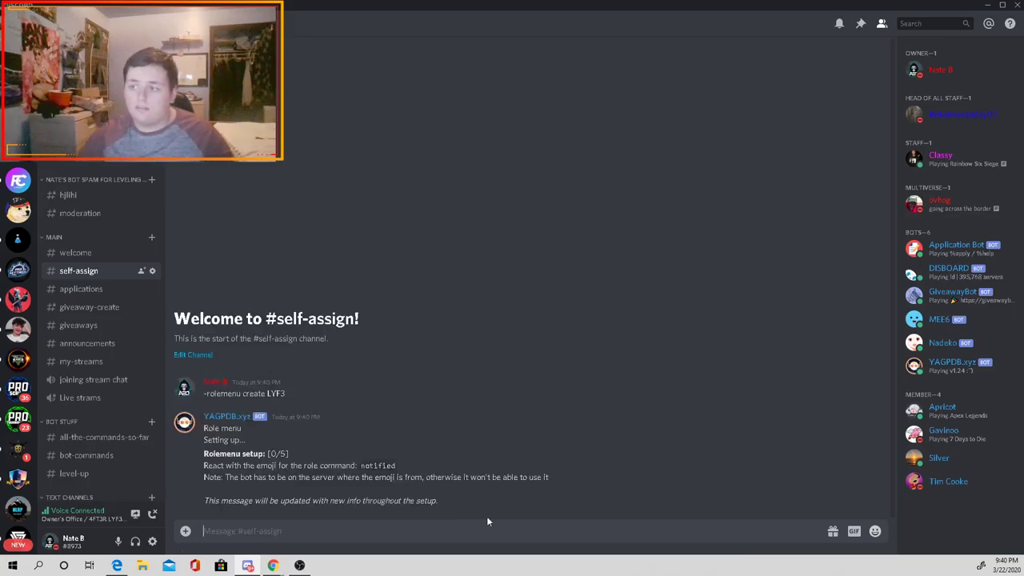
left_click(857, 442)
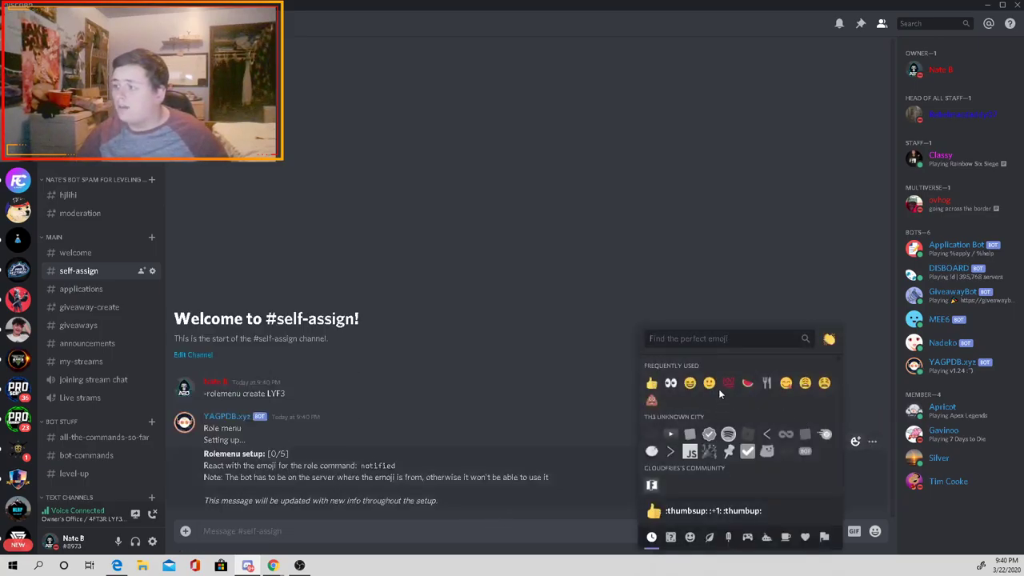
type("notif")
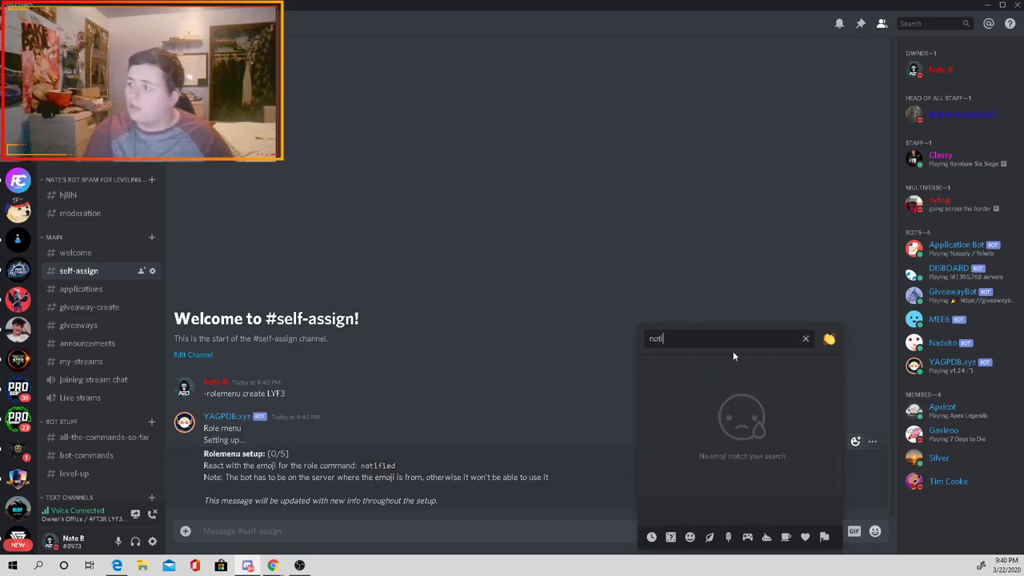
key("BackSpace")
key("BackSpace")
key("BackSpace")
key("BackSpace")
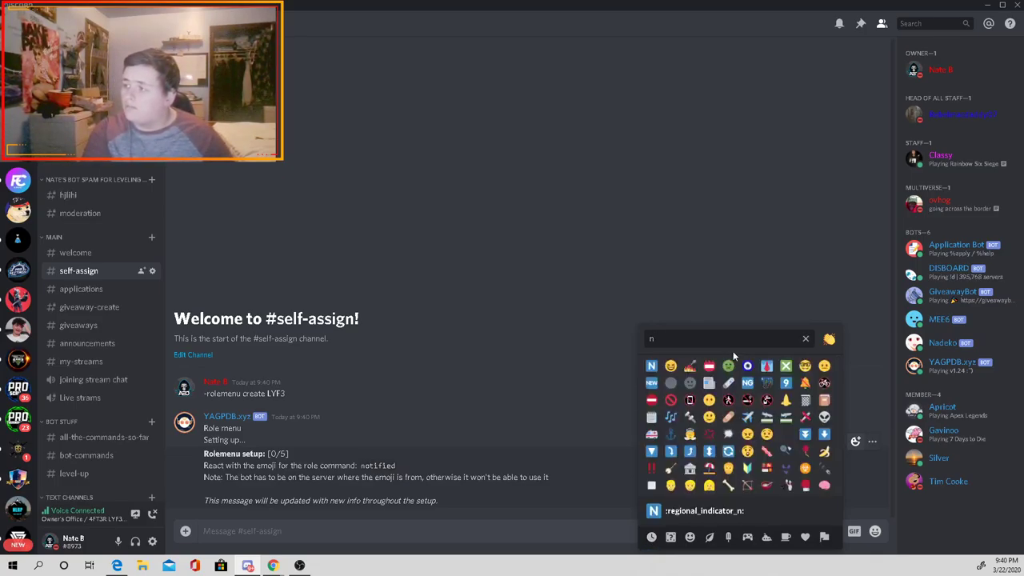
left_click(651, 365)
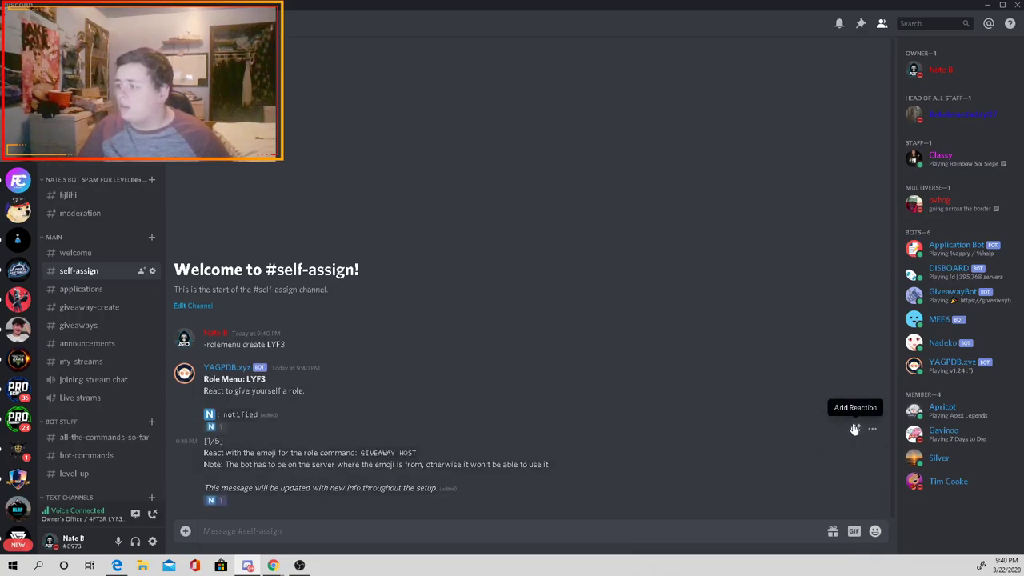
Step: Add the gift emoji for GIVEAWAY HOST and the L emoji for LYF3
left_click(855, 429)
type("gift")
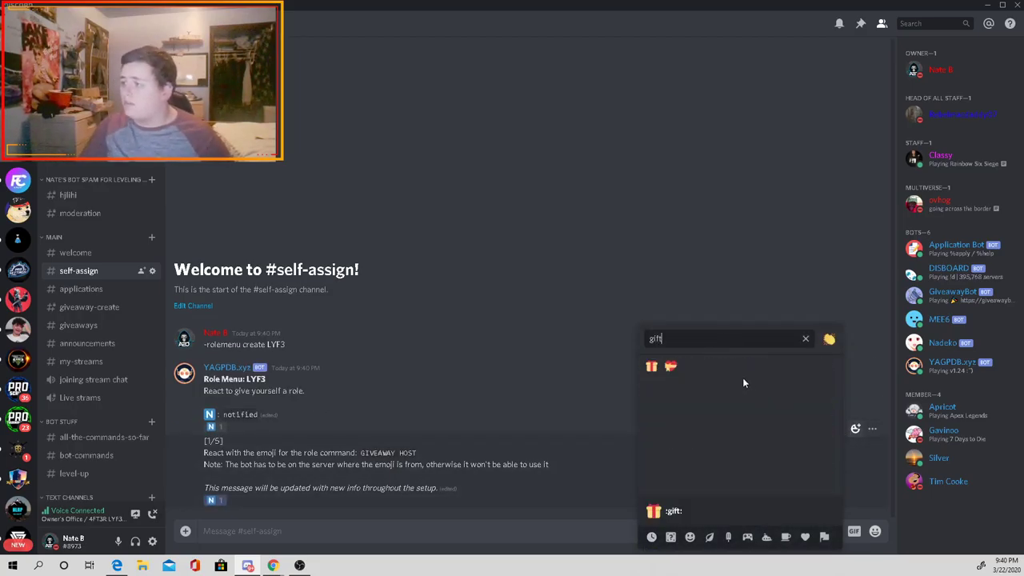
key("Return")
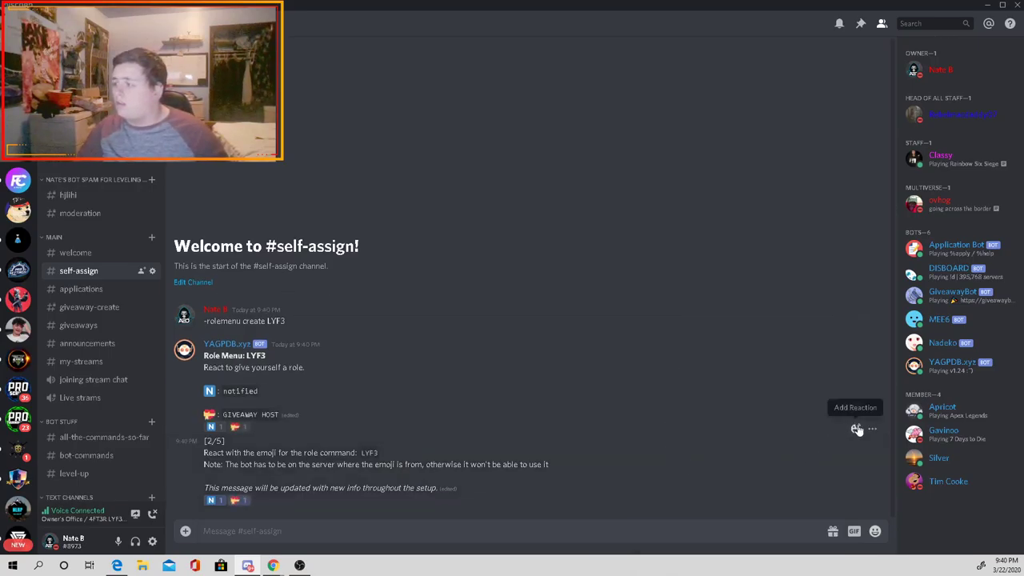
left_click(855, 429)
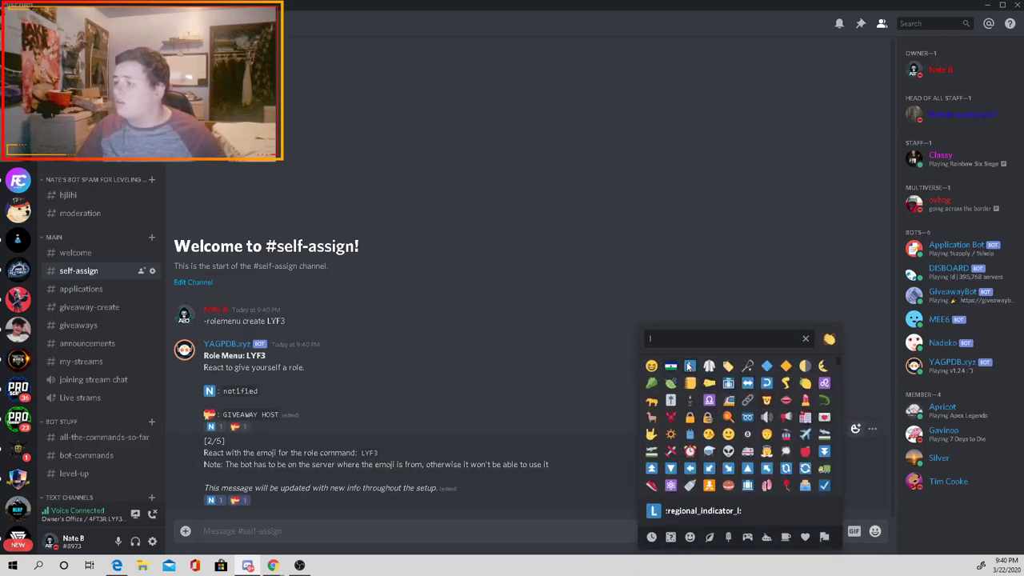
left_click(740, 473)
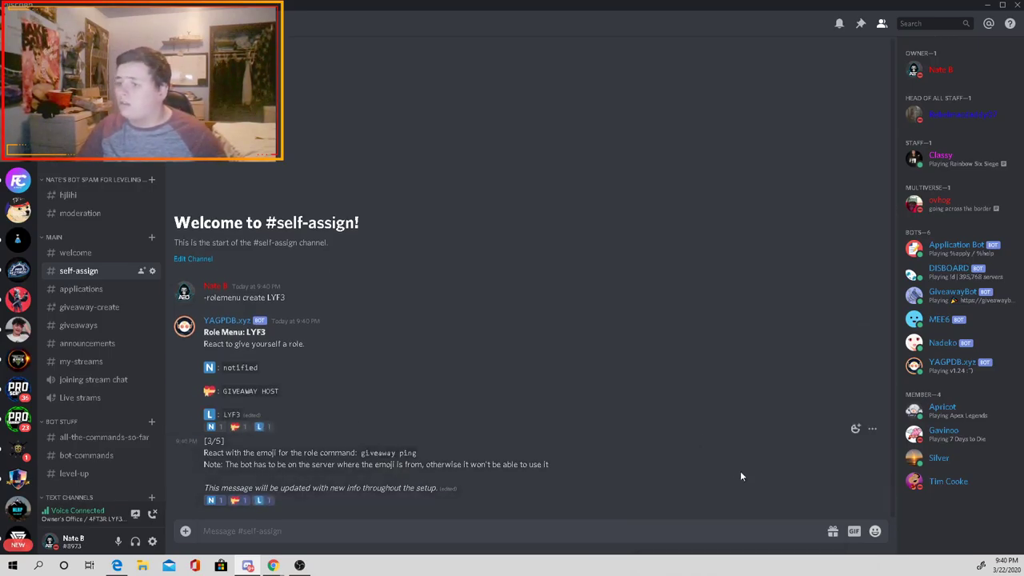
Step: Add the gift emoji for giveaway ping and the camera emoji for streamers
left_click(853, 429)
type("gift")
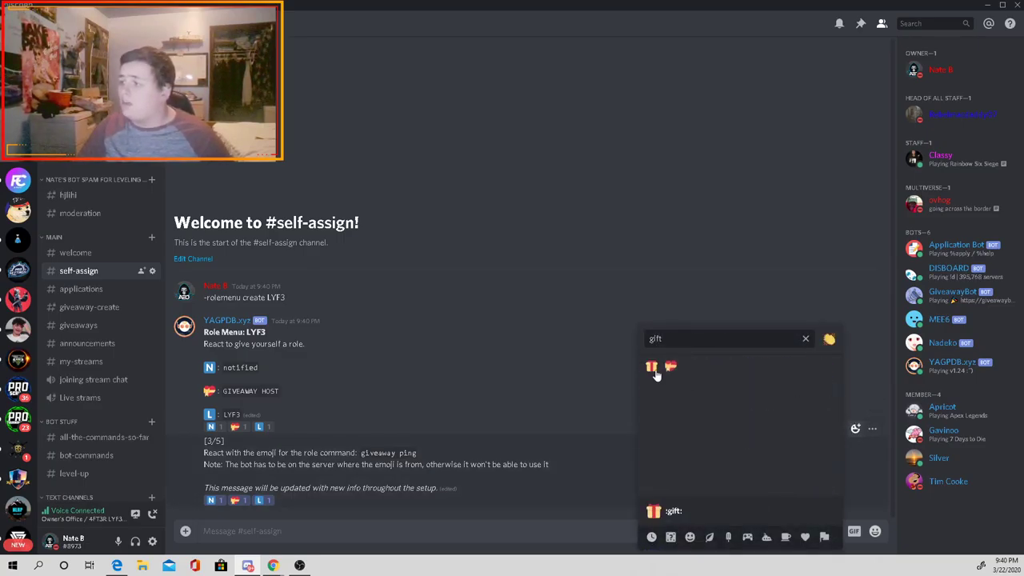
left_click(652, 372)
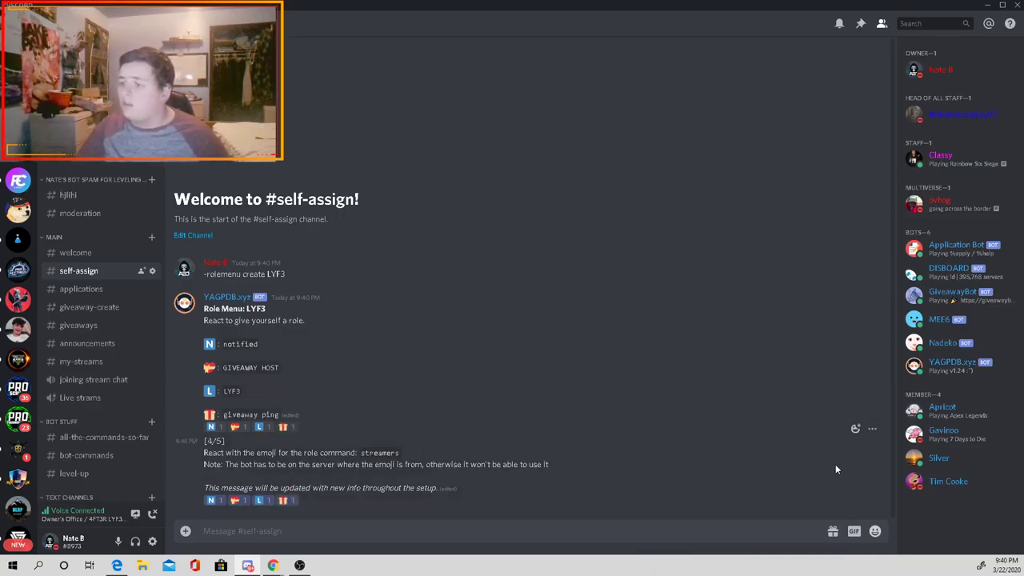
left_click(854, 429)
type("camera")
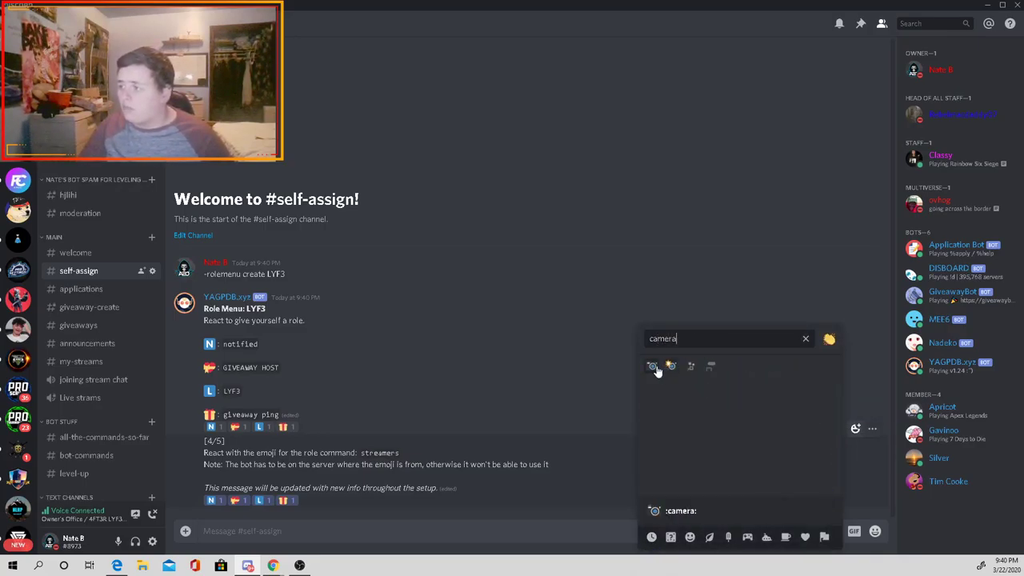
left_click(653, 367)
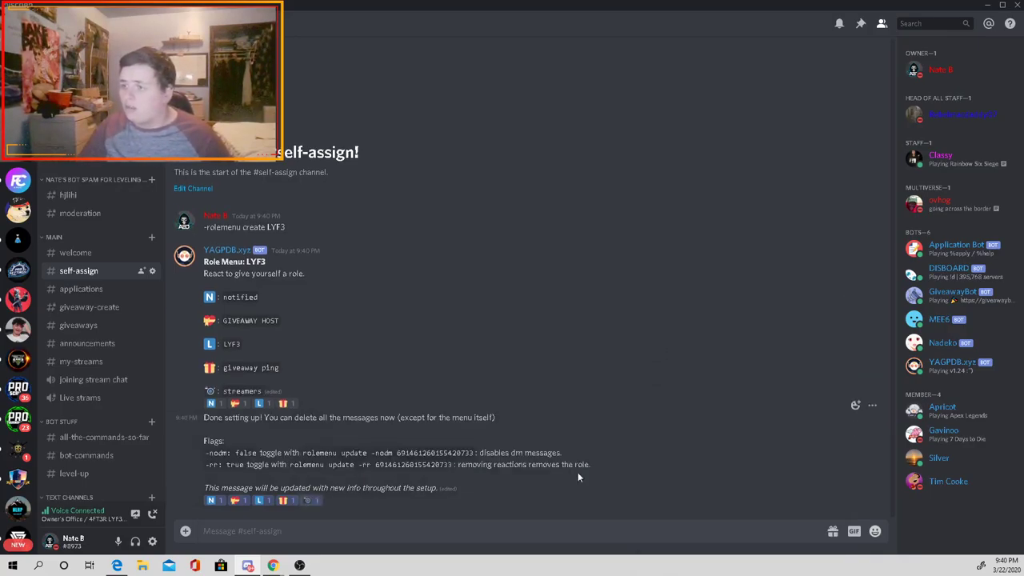
Step: Delete the bot's 'Done setting up' message and the -rolemenu create LYF3 command message
left_click(871, 405)
left_click(784, 484)
left_click(601, 414)
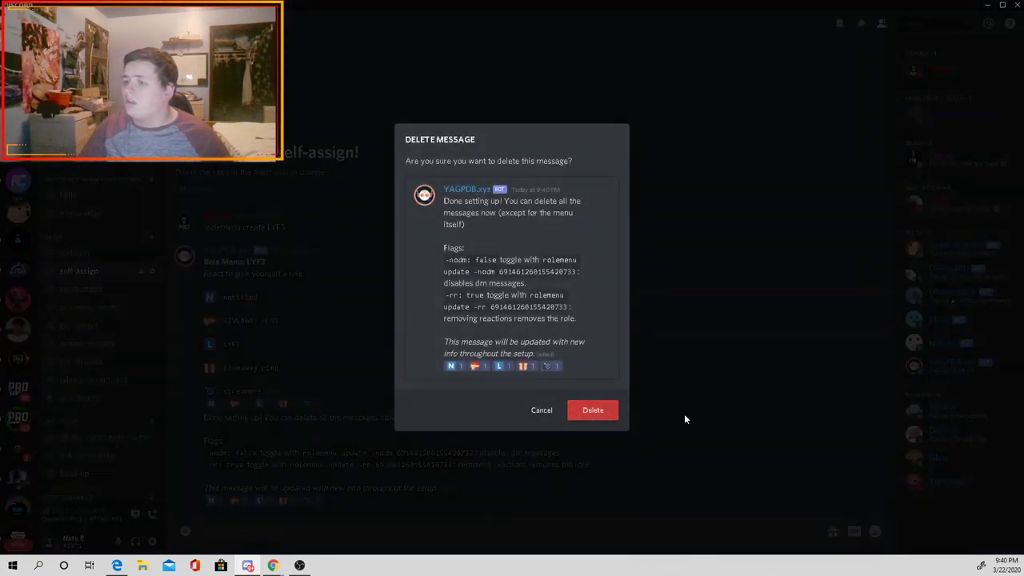
left_click(855, 304)
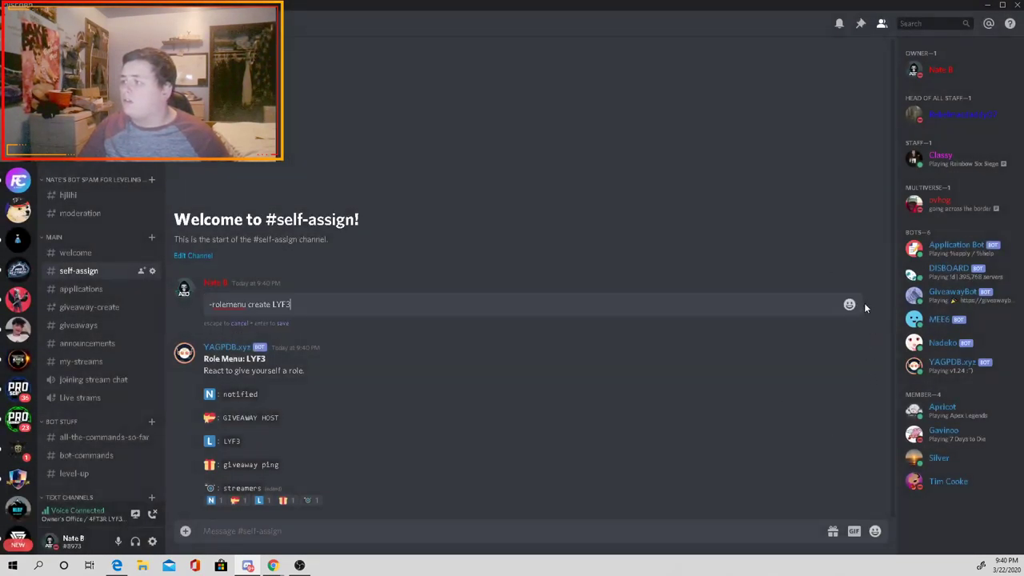
key("ctrl+a")
key("BackSpace")
key("Return")
key("Return")
left_click(951, 115)
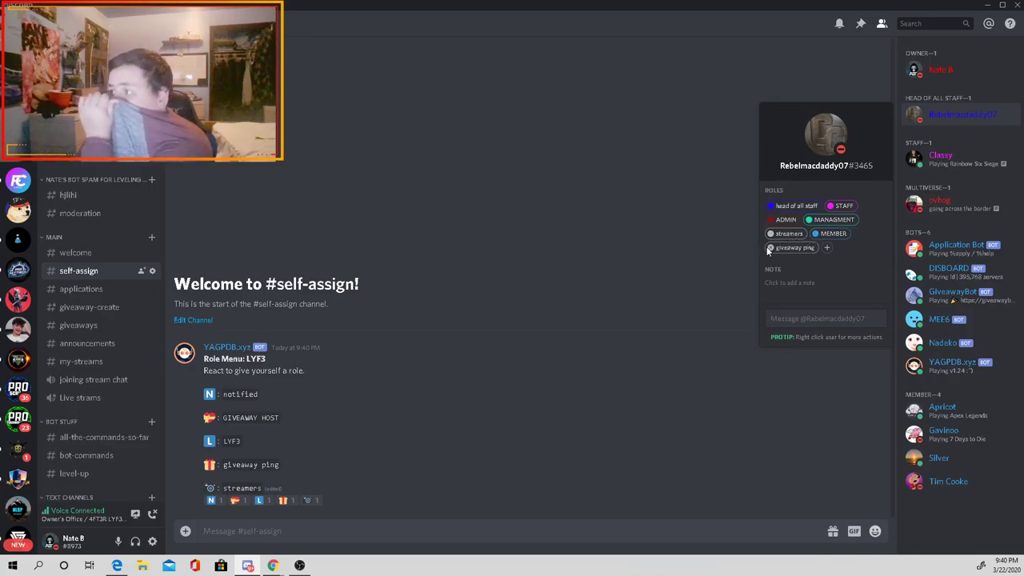
Step: Remove giveaway ping and streamers from the head-of-staff member, then review other members' roles
left_click(770, 247)
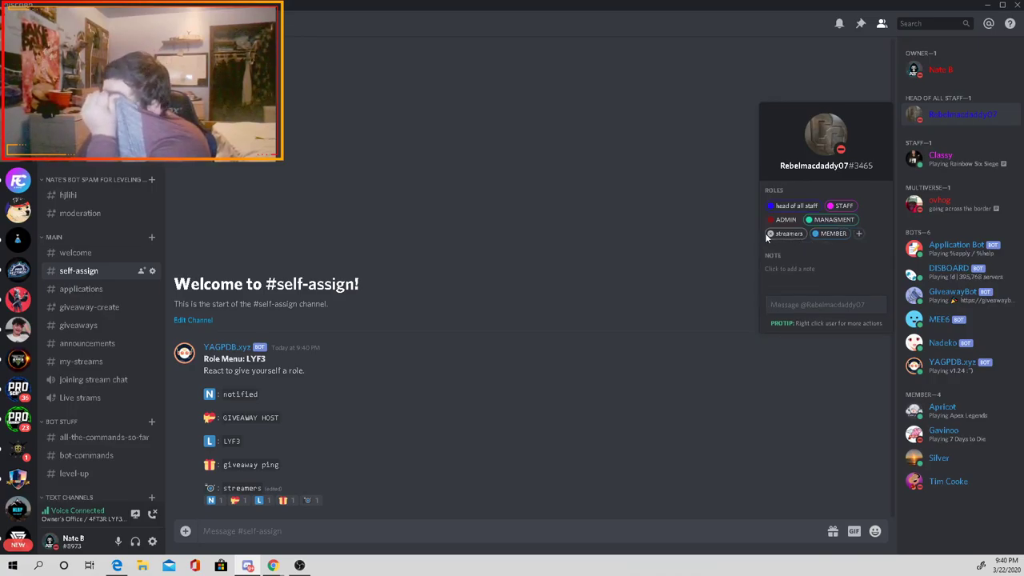
left_click(769, 233)
left_click(962, 158)
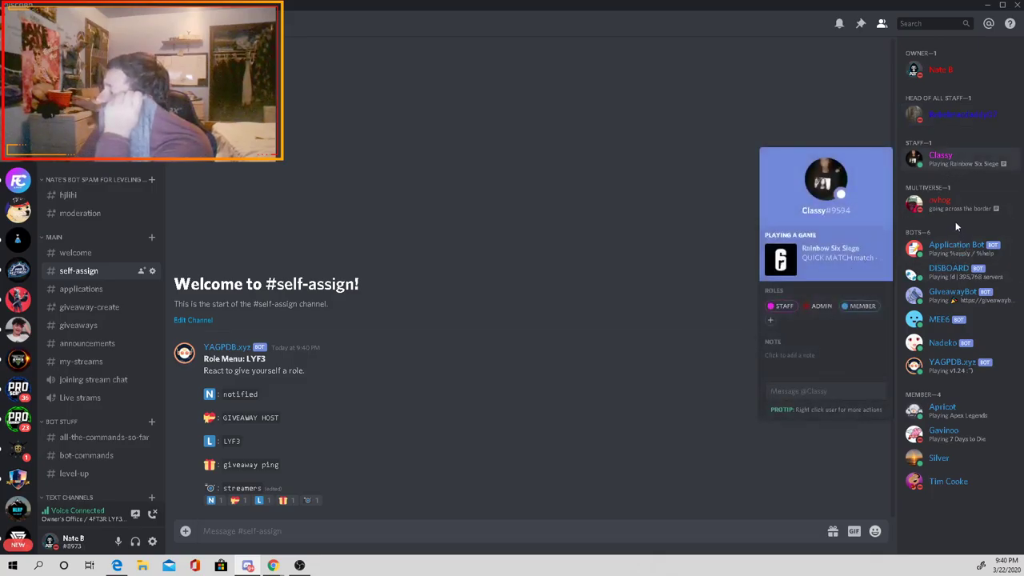
left_click(960, 201)
left_click(957, 410)
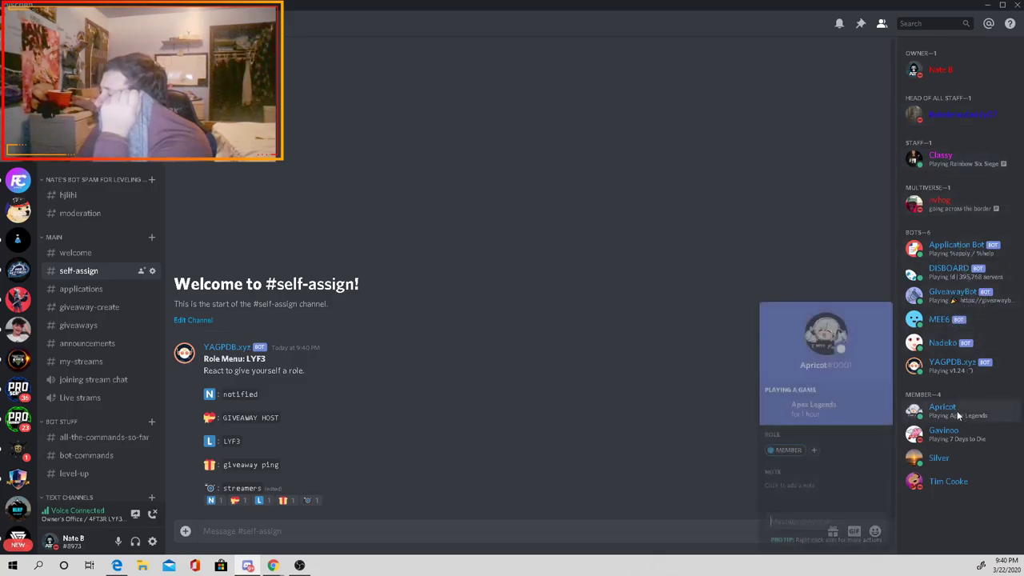
left_click(984, 433)
left_click(997, 458)
left_click(996, 481)
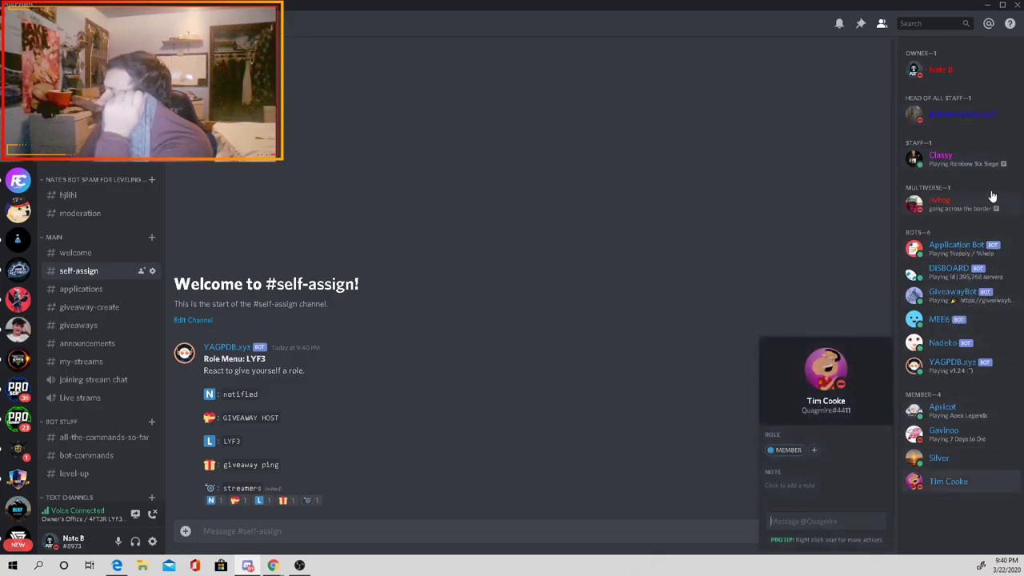
left_click(989, 114)
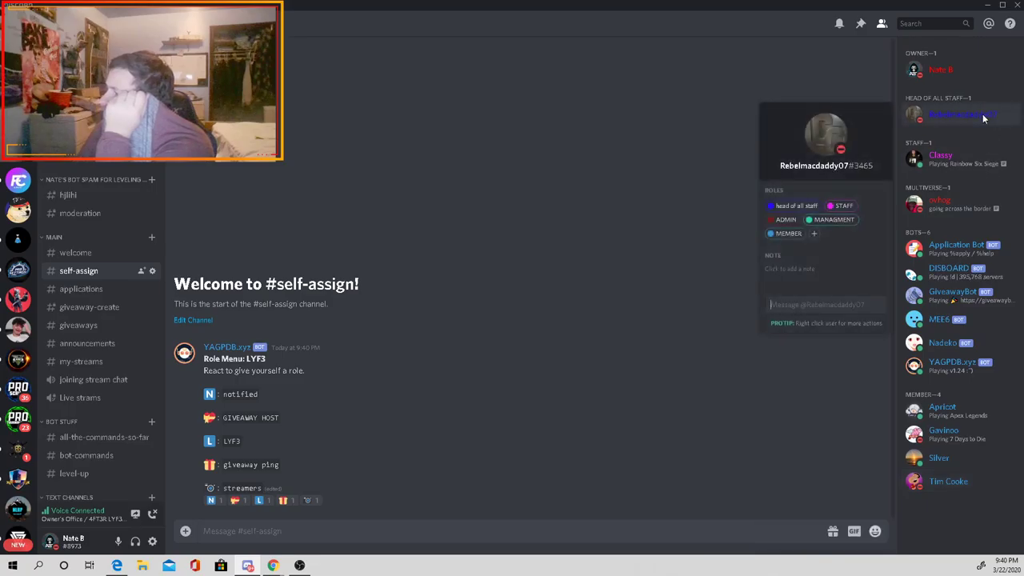
left_click(957, 164)
left_click(389, 504)
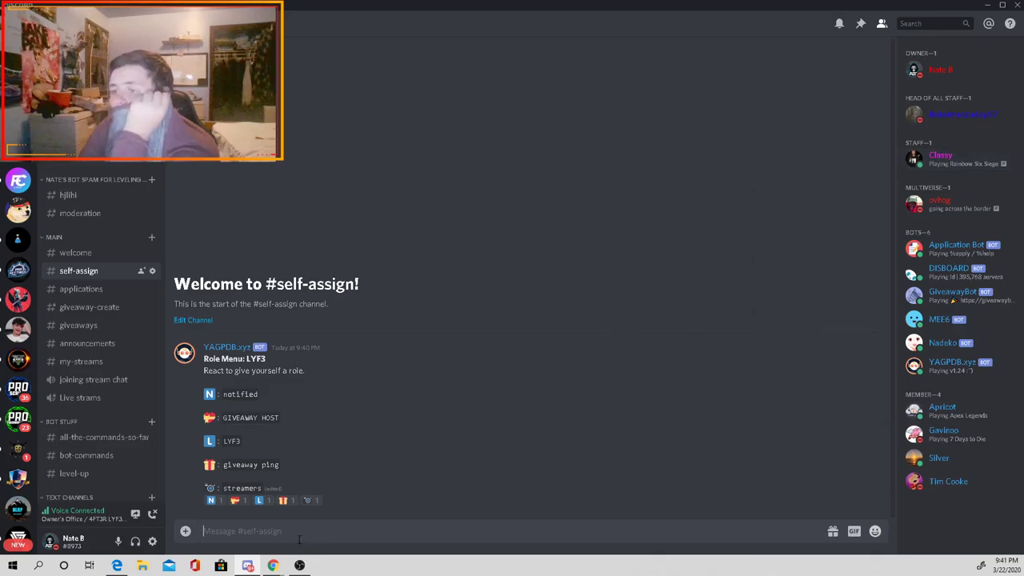
type("@here")
key("Return")
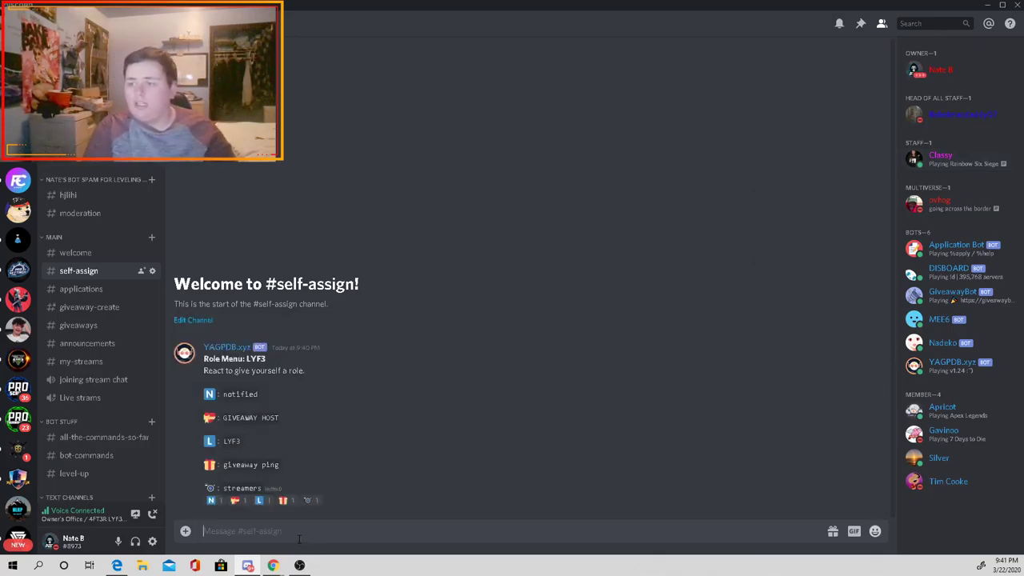